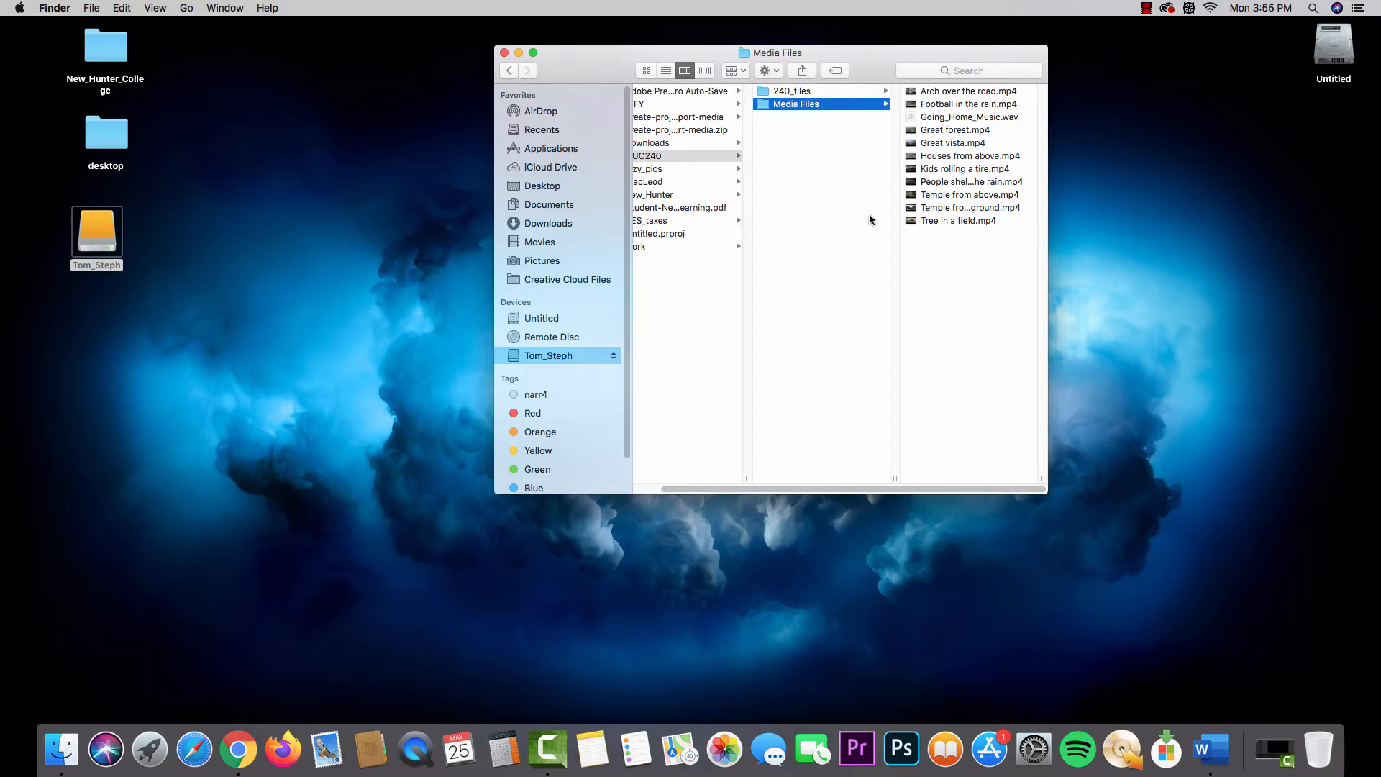
Open the Media Files folder inside HUC240, then widen and reposition the window so its contents are easier to read.
{"action": "left_click", "coordinate": [813, 153]}
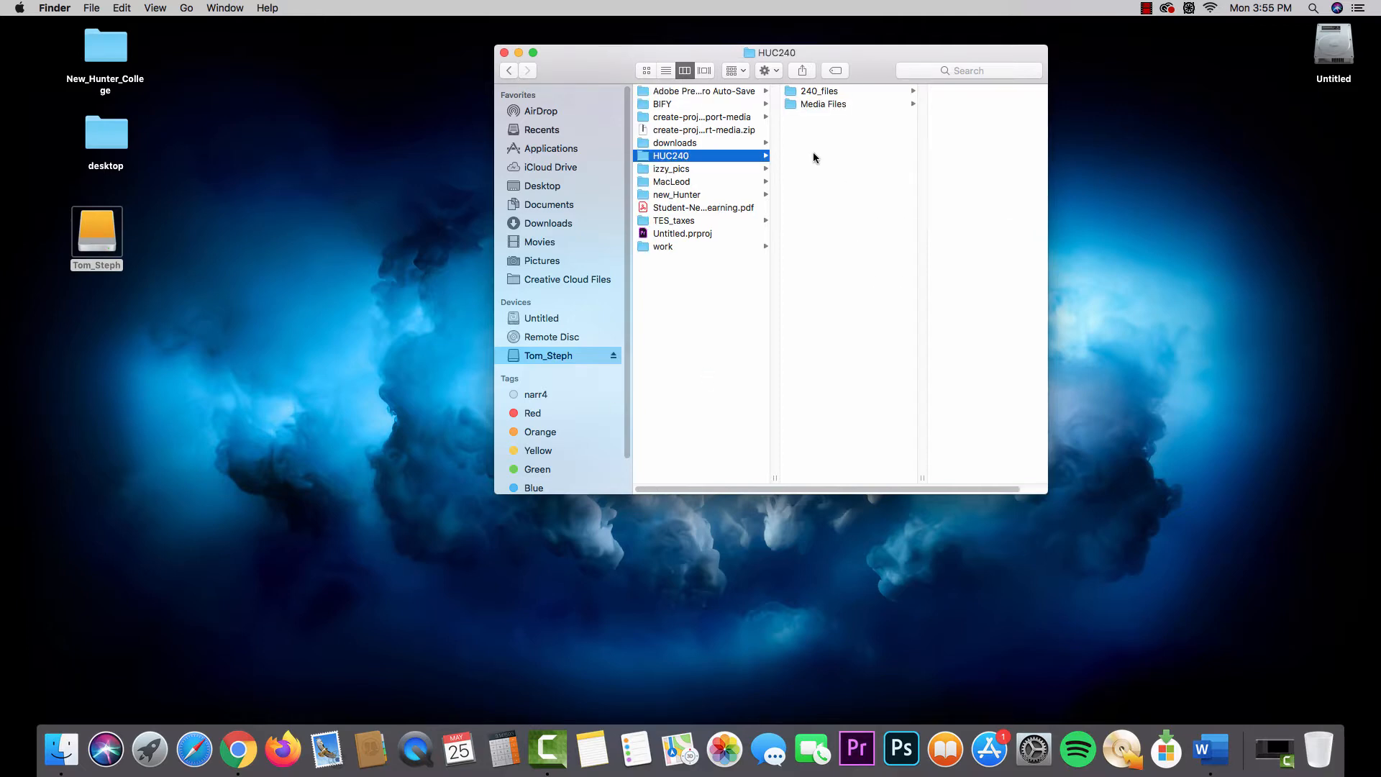
{"action": "left_click", "coordinate": [796, 105]}
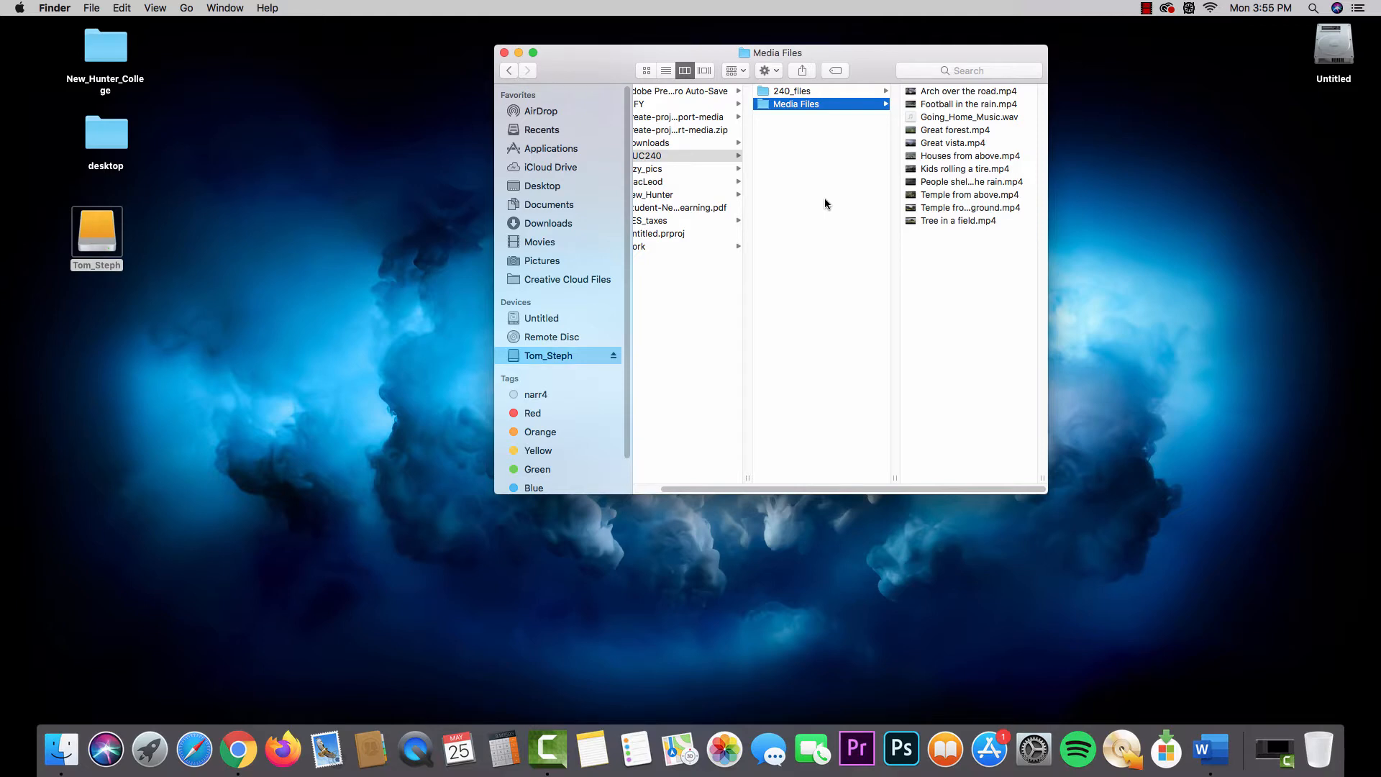
{"action": "left_click_drag", "start_coordinate": [1048, 478], "coordinate": [1200, 462]}
{"action": "left_click_drag", "start_coordinate": [899, 55], "coordinate": [699, 97]}
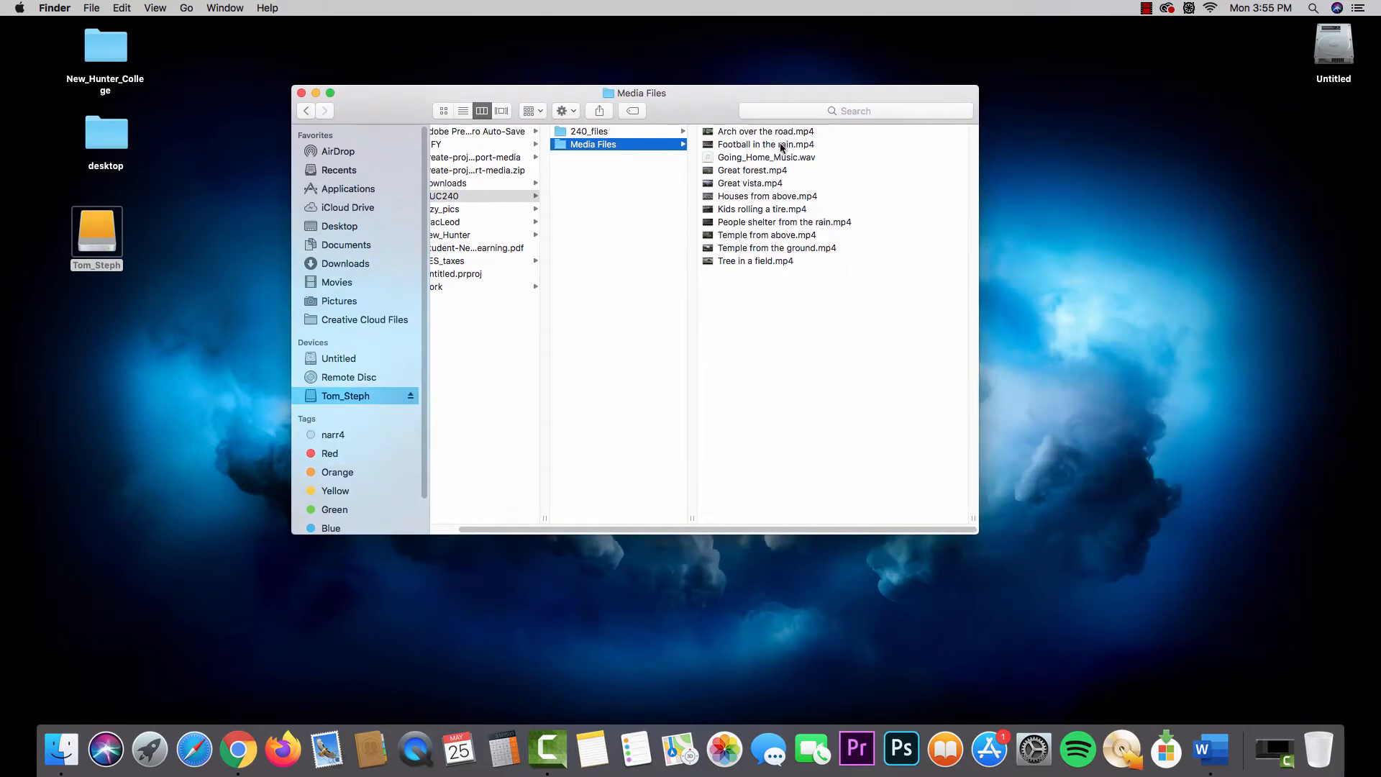
Preview the video clips and Going_Home_Music.wav in the Media Files folder, enlarging the window to examine their file details.
{"action": "left_click", "coordinate": [745, 131]}
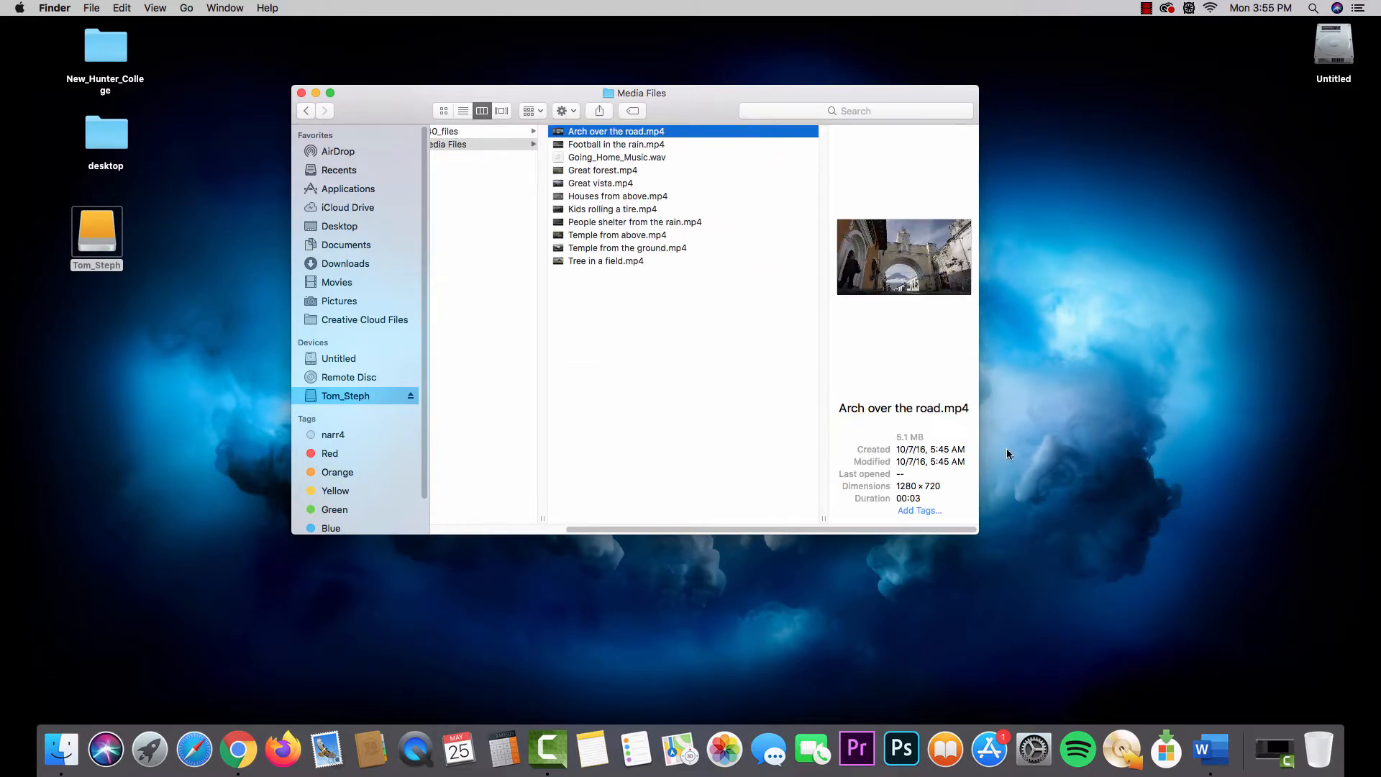
{"action": "left_click_drag", "start_coordinate": [978, 533], "coordinate": [1145, 554]}
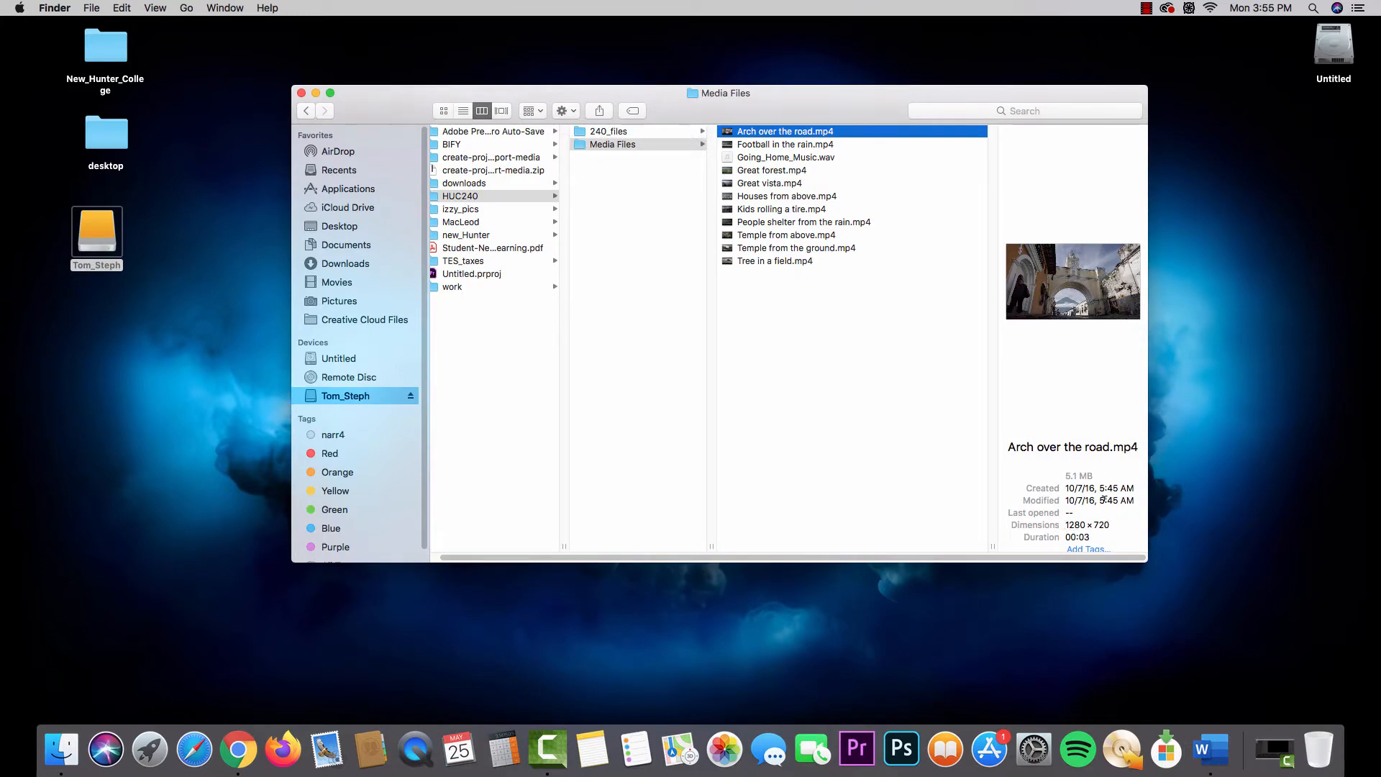
{"action": "left_click", "coordinate": [770, 144]}
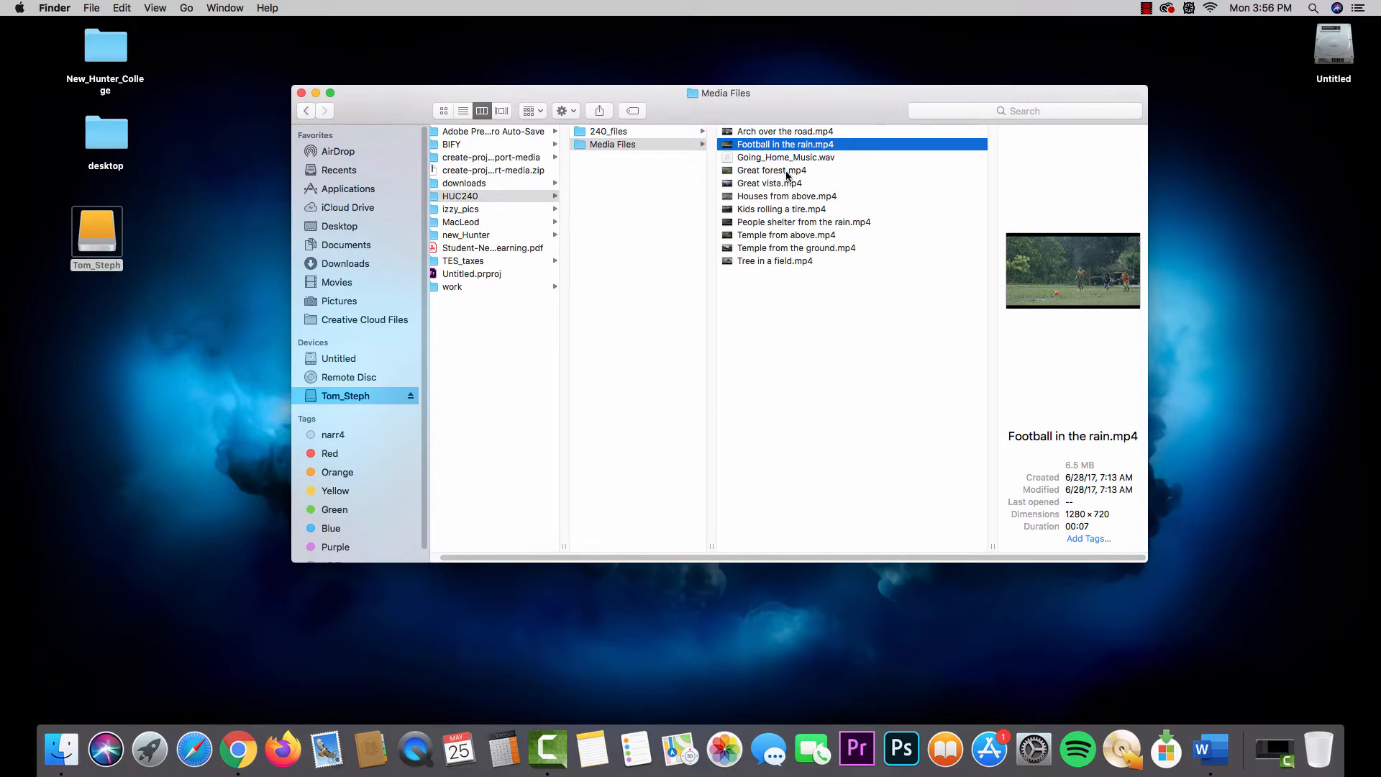
{"action": "left_click", "coordinate": [784, 264]}
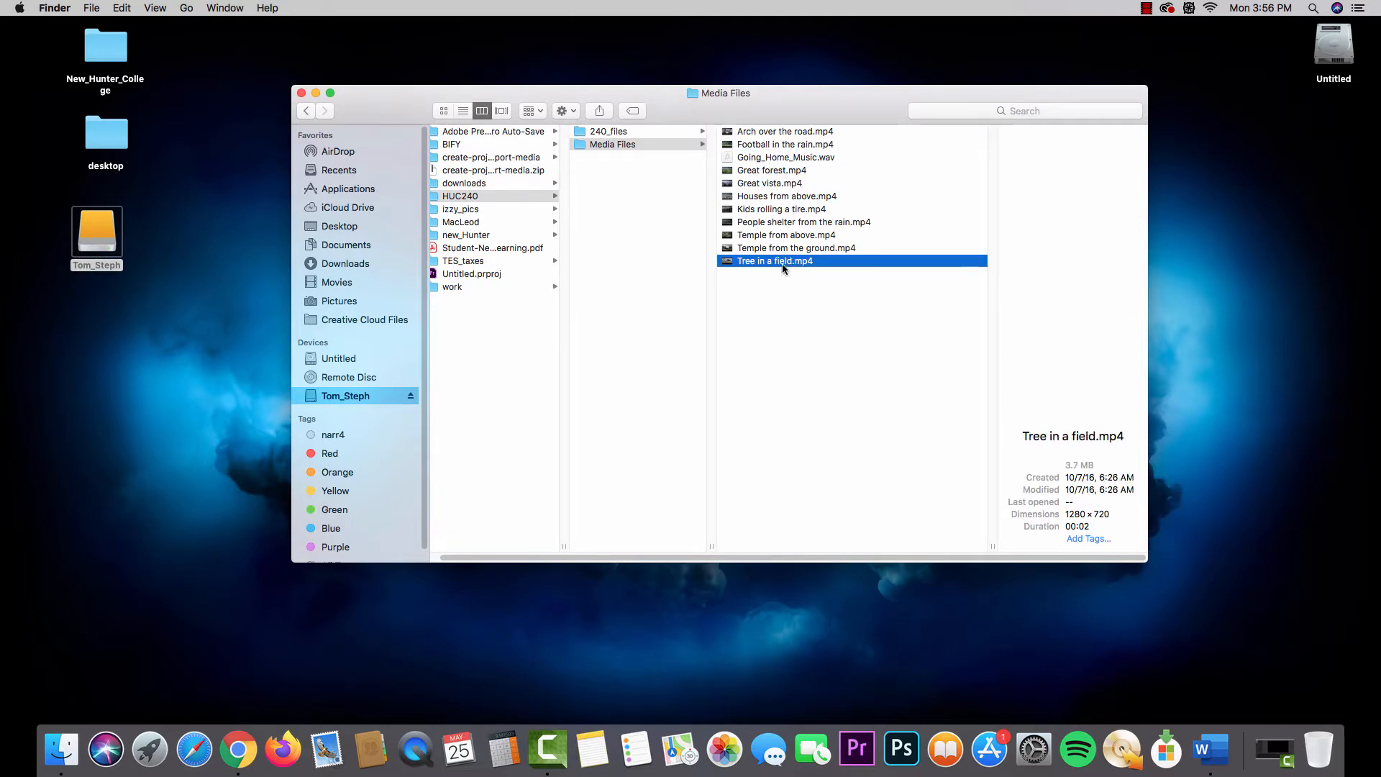
{"action": "left_click", "coordinate": [775, 248]}
{"action": "left_click", "coordinate": [770, 234]}
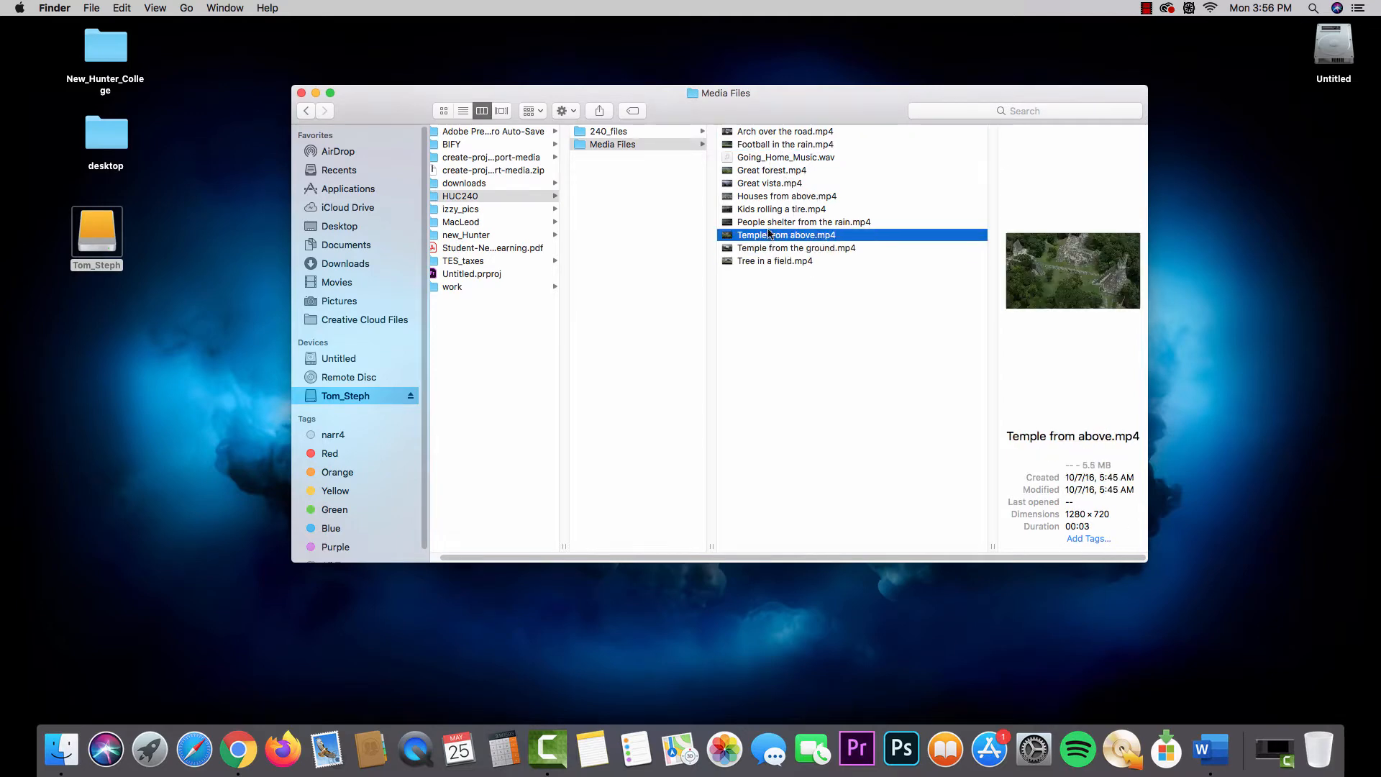
{"action": "left_click", "coordinate": [766, 222]}
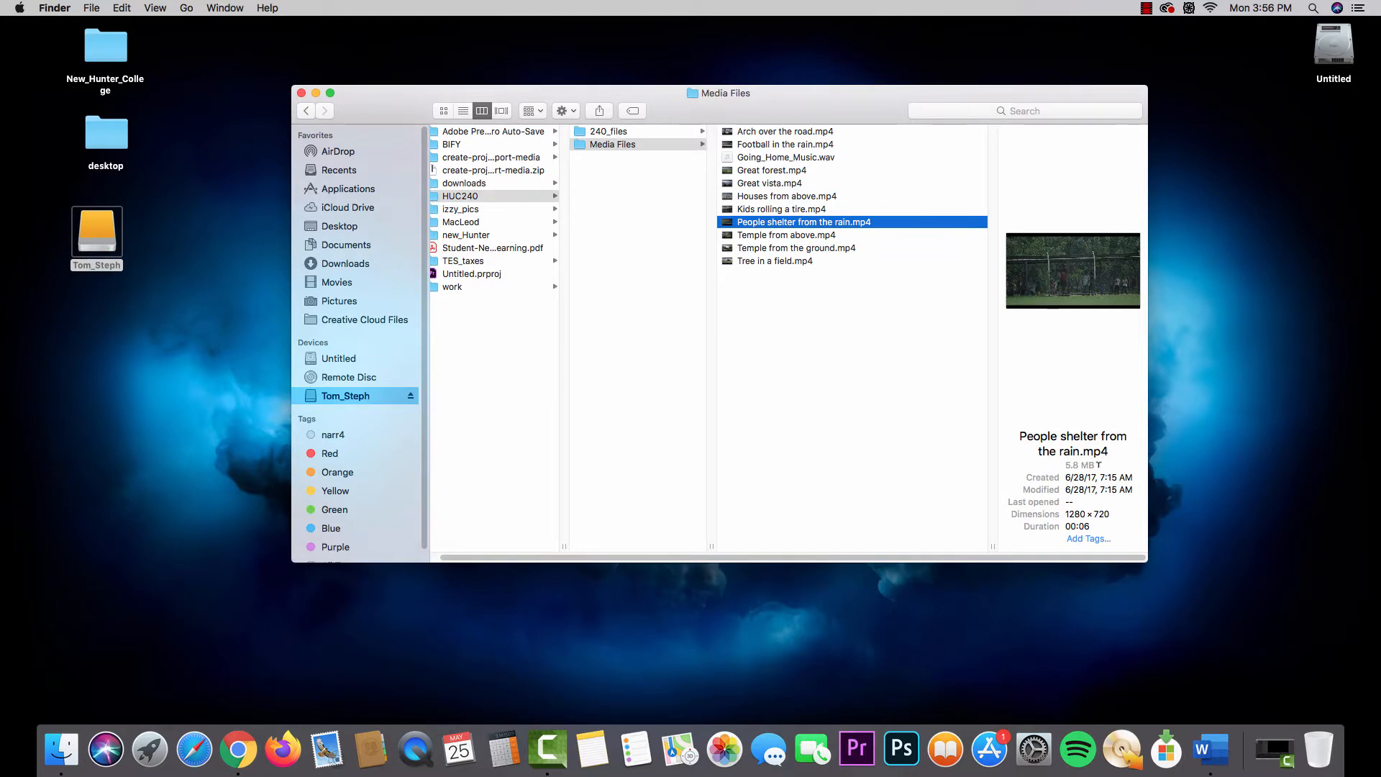
{"action": "left_click", "coordinate": [767, 238]}
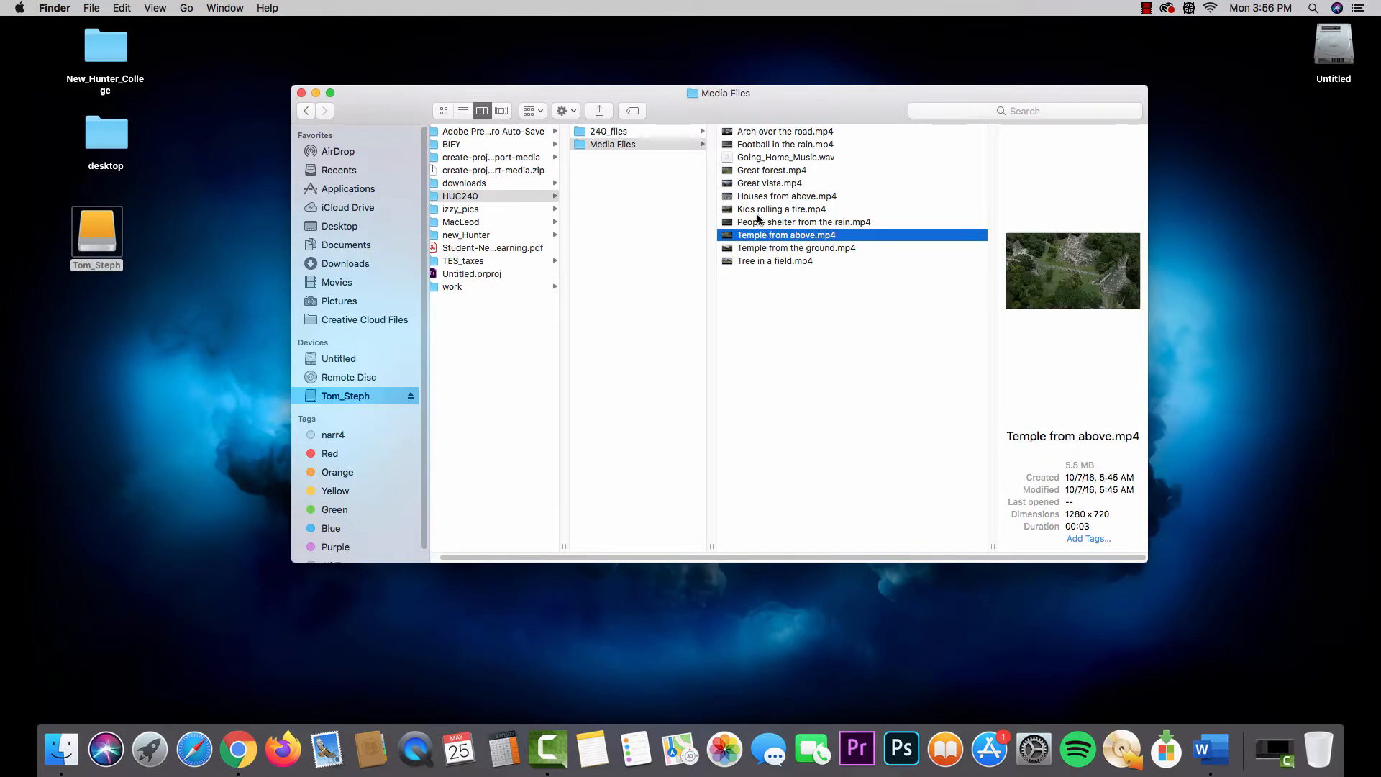
{"action": "left_click", "coordinate": [757, 210]}
{"action": "left_click", "coordinate": [744, 198]}
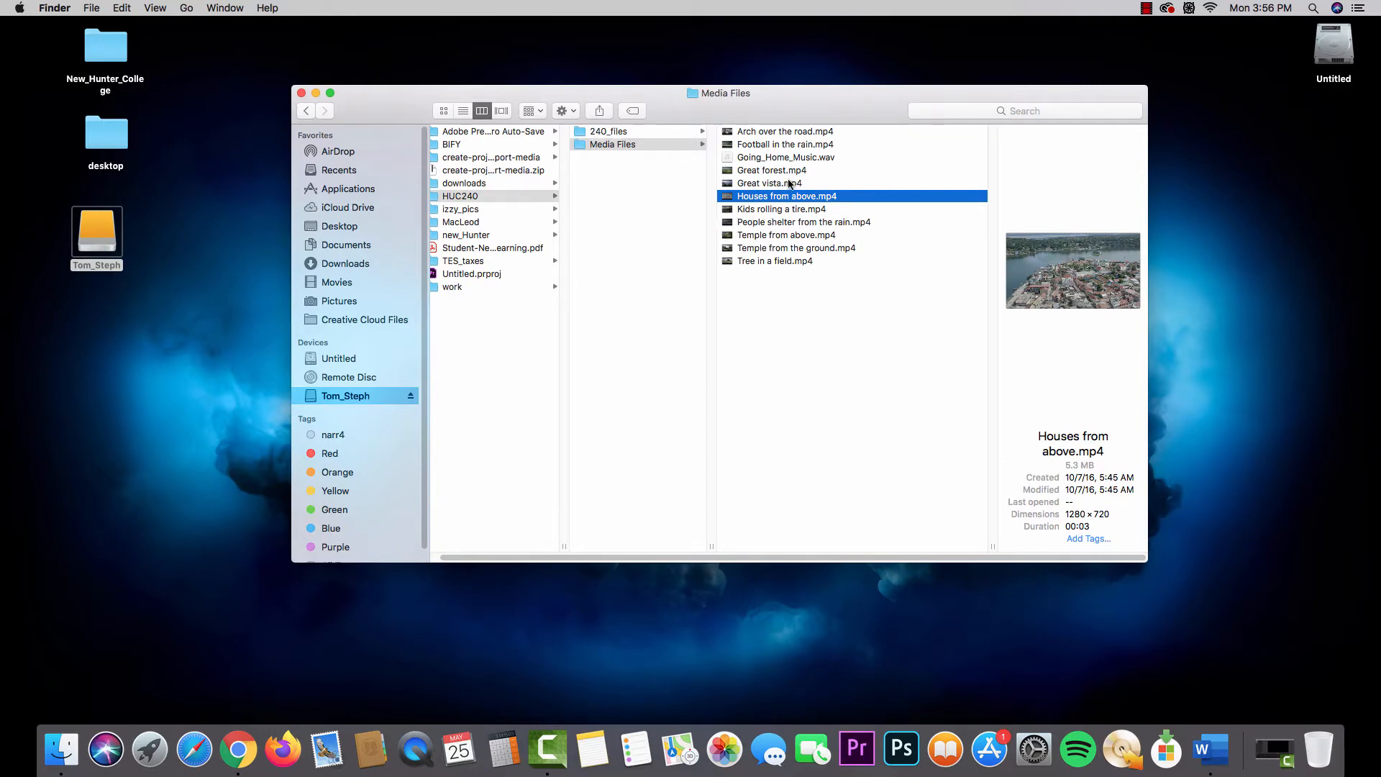
{"action": "left_click", "coordinate": [741, 159]}
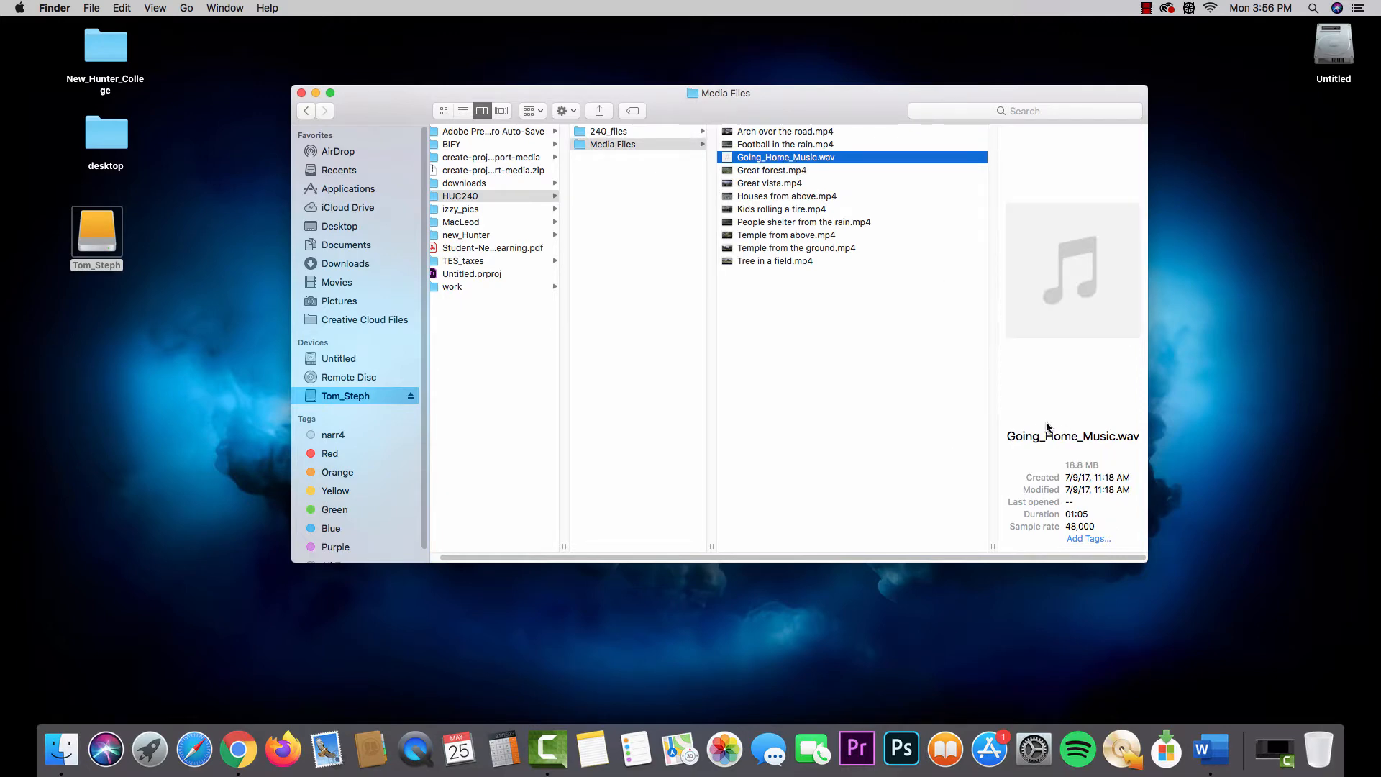
{"action": "mouse_move", "coordinate": [1146, 561]}
{"action": "left_mouse_down"}
{"action": "mouse_move", "coordinate": [1147, 647]}
{"action": "mouse_move", "coordinate": [1146, 568]}
{"action": "left_mouse_up"}
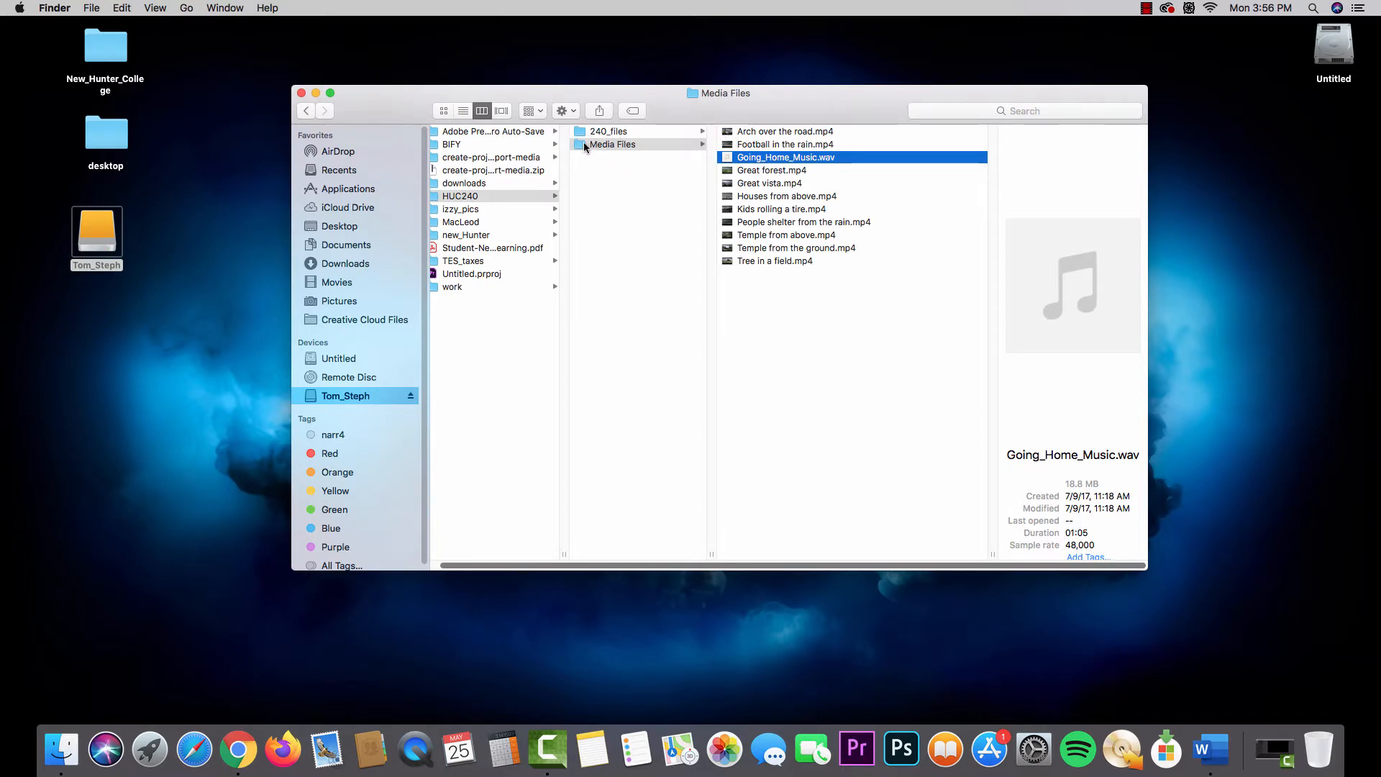
Create a new folder named footage inside the Media Files folder.
{"action": "right_click", "coordinate": [754, 291]}
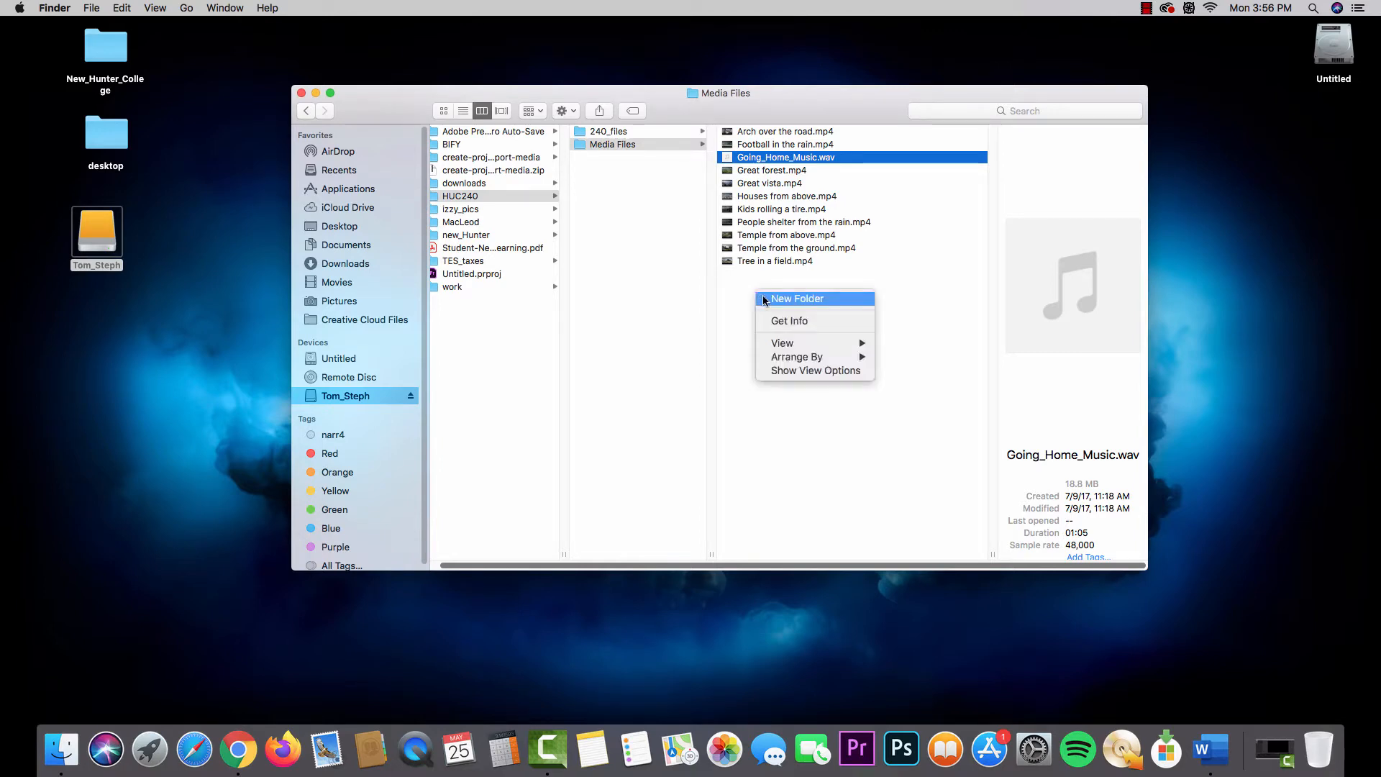
{"action": "left_click", "coordinate": [764, 299]}
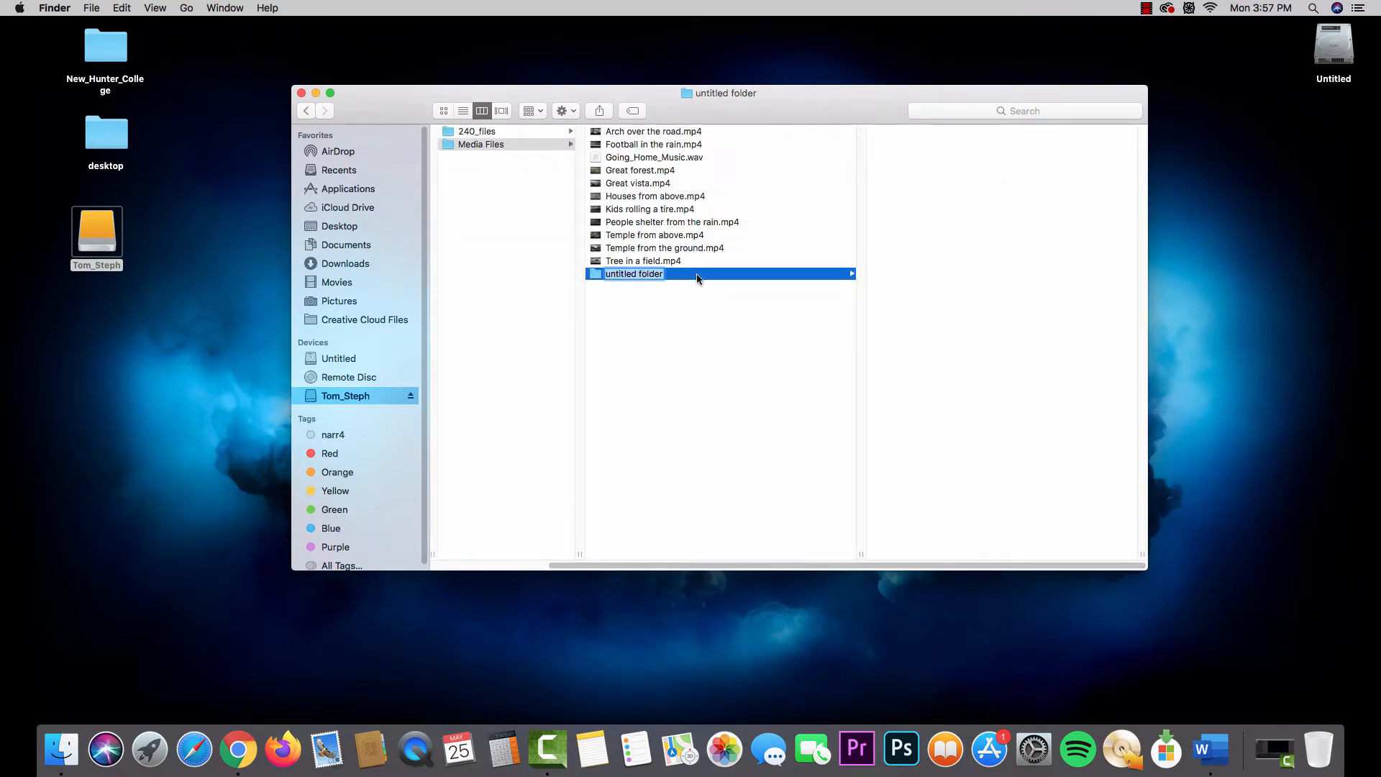
{"action": "type", "text": "footage"}
{"action": "key", "text": "Return"}
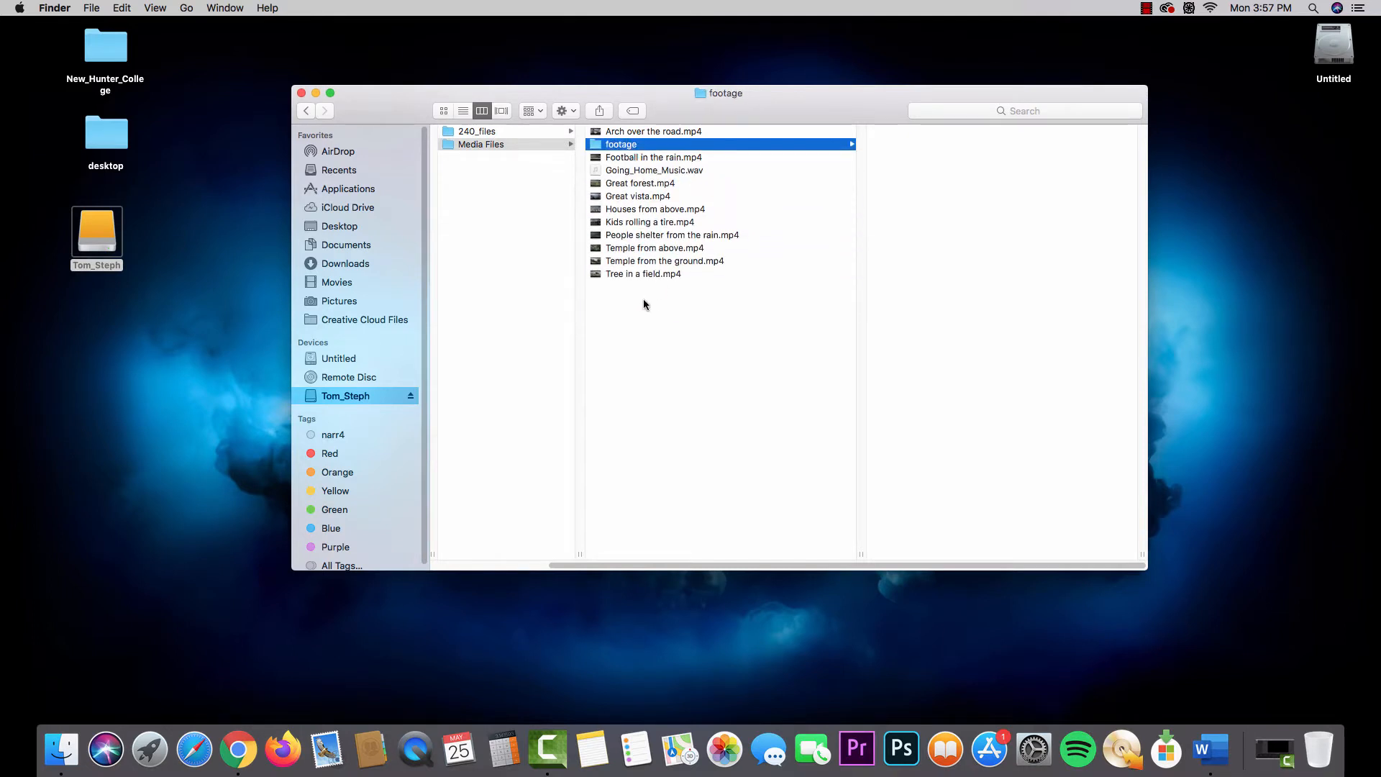
Create a second folder named sound inside the Media Files folder.
{"action": "right_click", "coordinate": [643, 299]}
{"action": "left_click", "coordinate": [650, 306]}
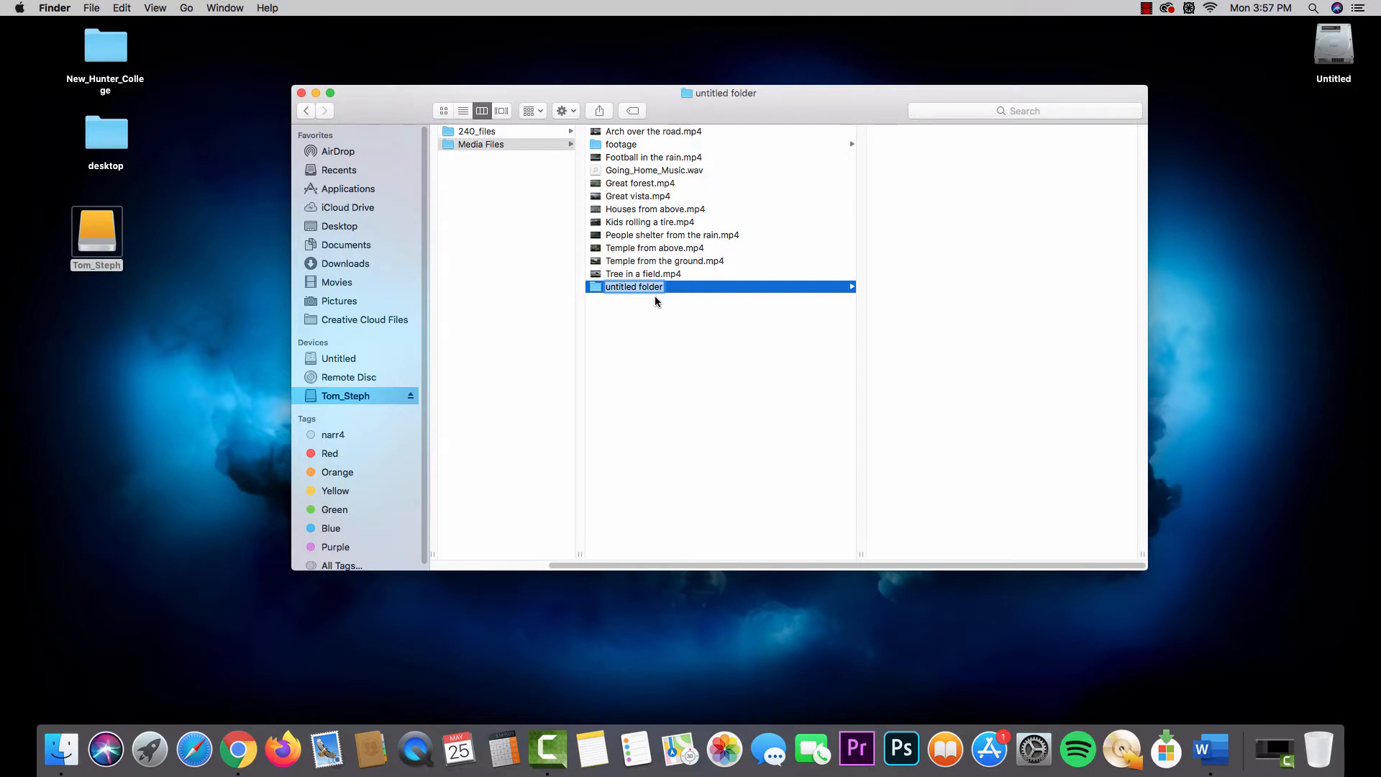
{"action": "type", "text": "sound"}
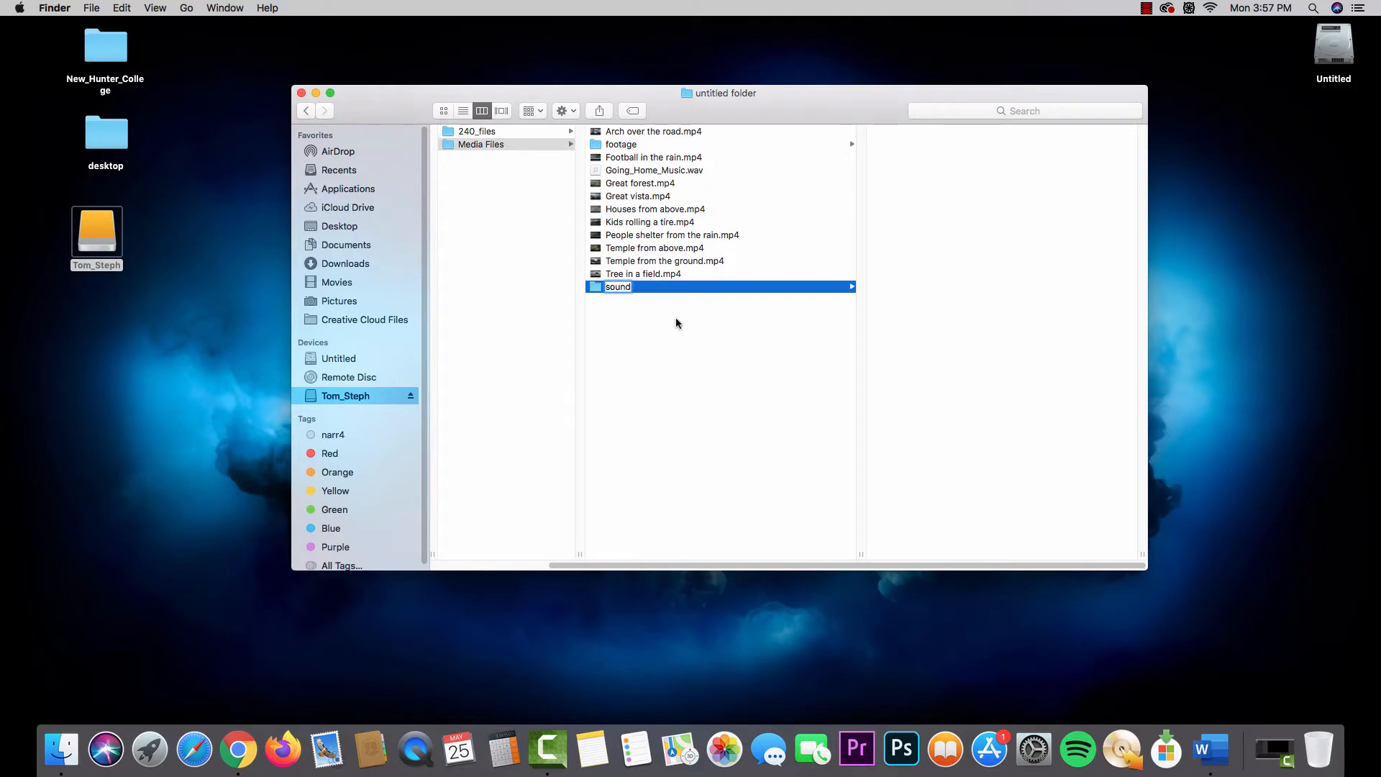
{"action": "key", "text": "Return"}
Move Going_Home_Music.wav into the sound folder and all the mp4 video clips into the footage folder.
{"action": "left_click_drag", "start_coordinate": [676, 171], "coordinate": [676, 248]}
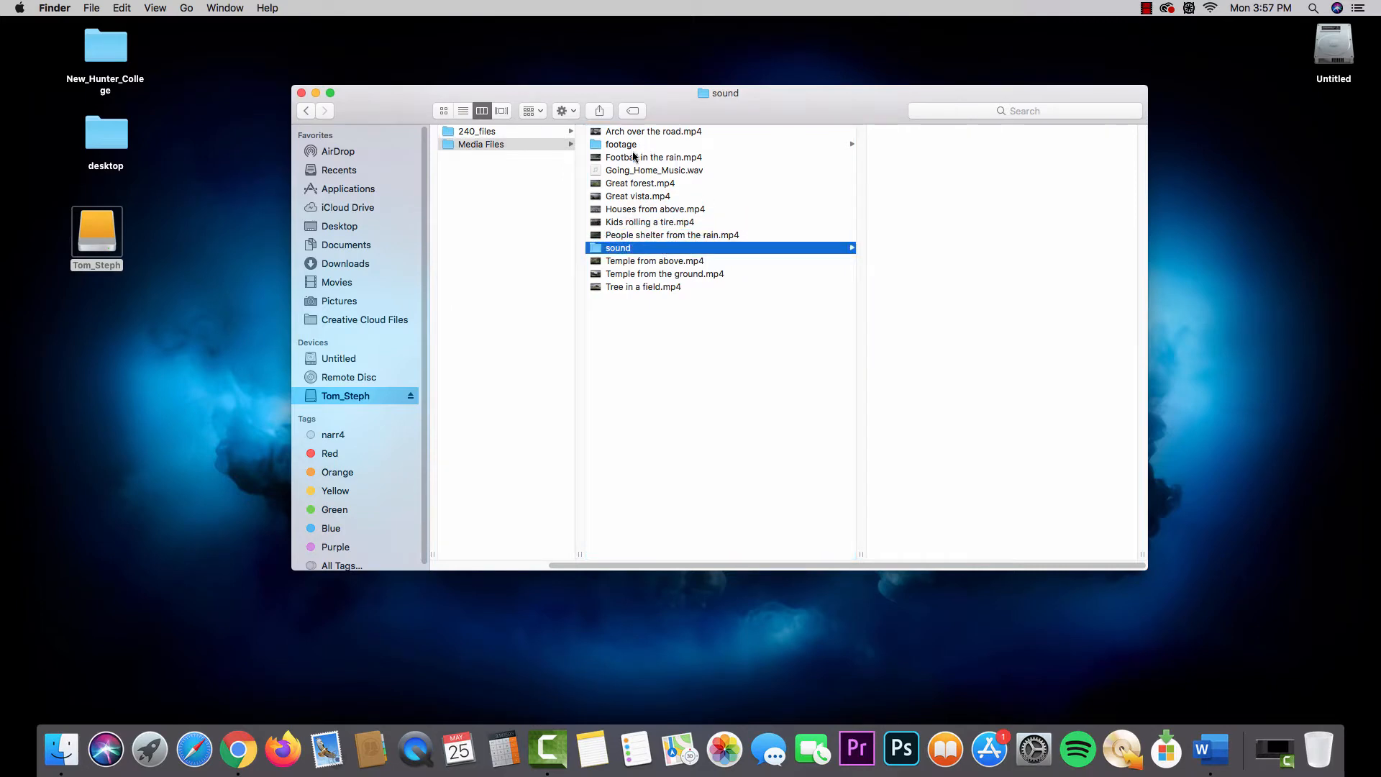
{"action": "left_click_drag", "start_coordinate": [636, 171], "coordinate": [616, 248]}
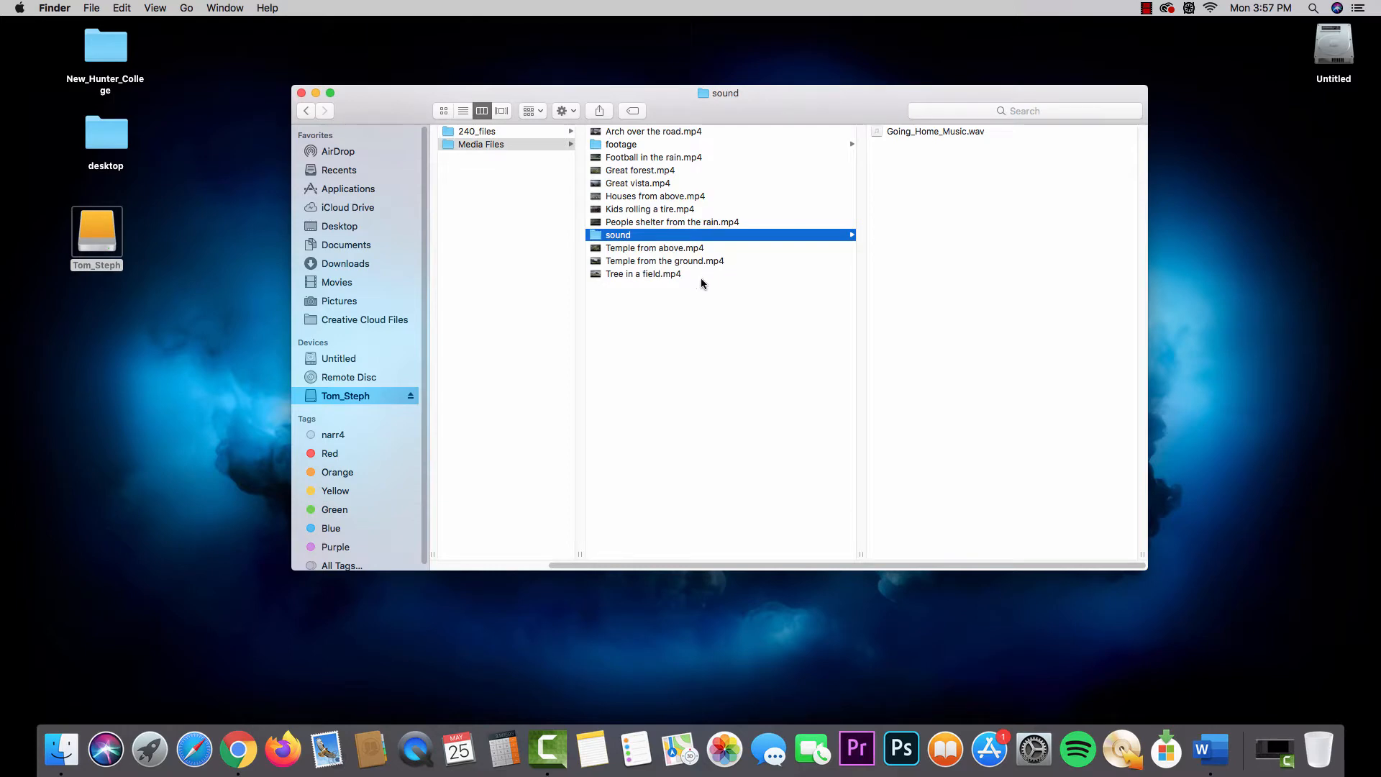
{"action": "left_click_drag", "start_coordinate": [700, 279], "coordinate": [716, 145]}
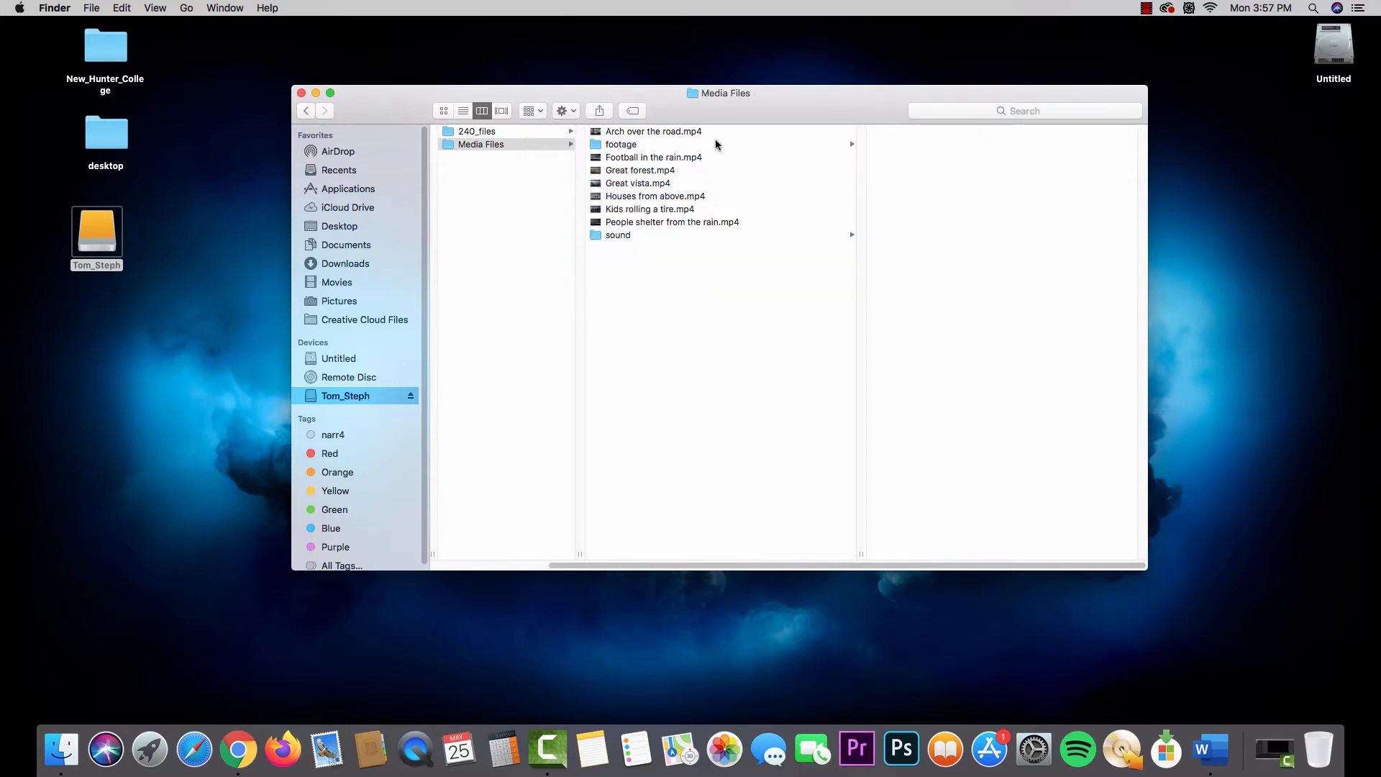
{"action": "left_click_drag", "start_coordinate": [772, 221], "coordinate": [630, 146]}
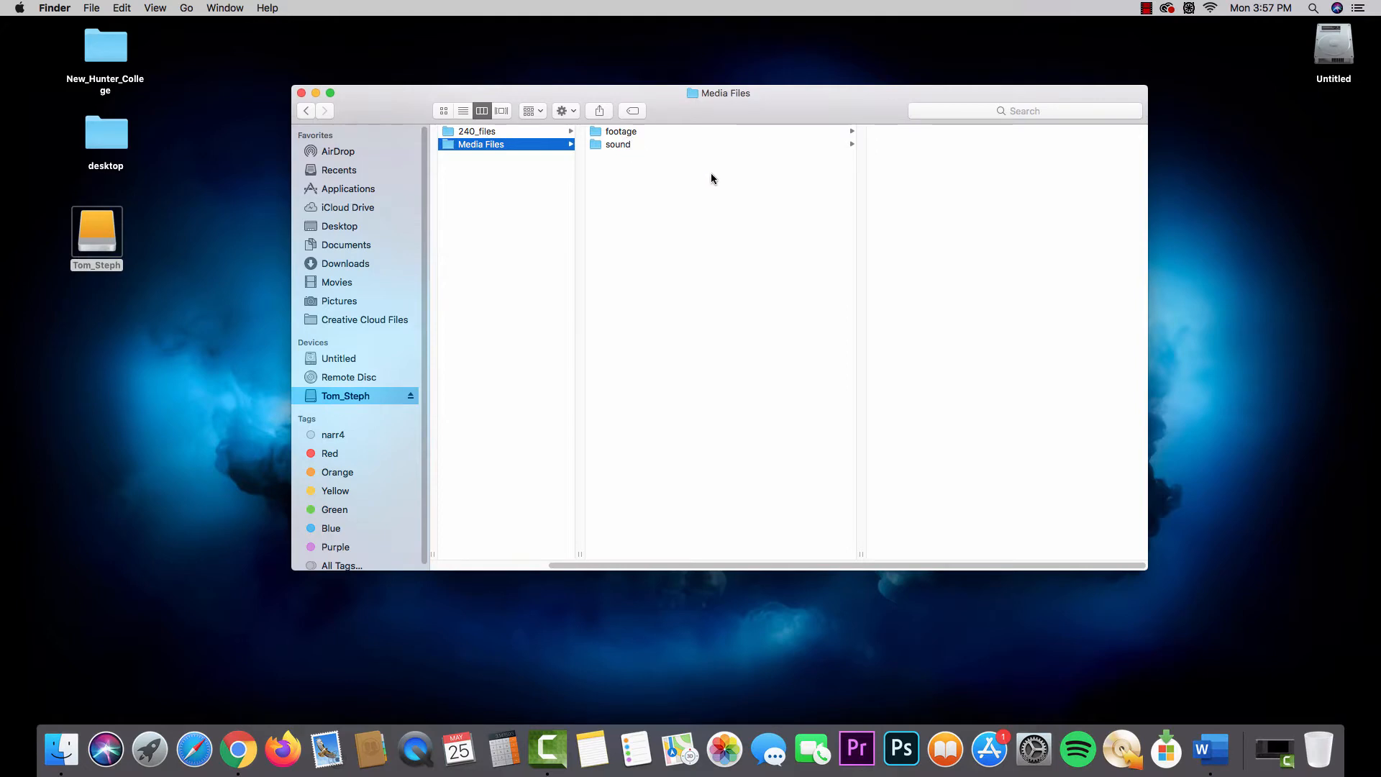
Rename the Media Files folder as editing_project1.
{"action": "left_click", "coordinate": [479, 143]}
{"action": "type", "text": "preo"}
{"action": "key", "text": "BackSpace"}
{"action": "key", "text": "BackSpace"}
{"action": "key", "text": "BackSpace"}
{"action": "key", "text": "BackSpace"}
{"action": "type", "text": "editing_project1"}
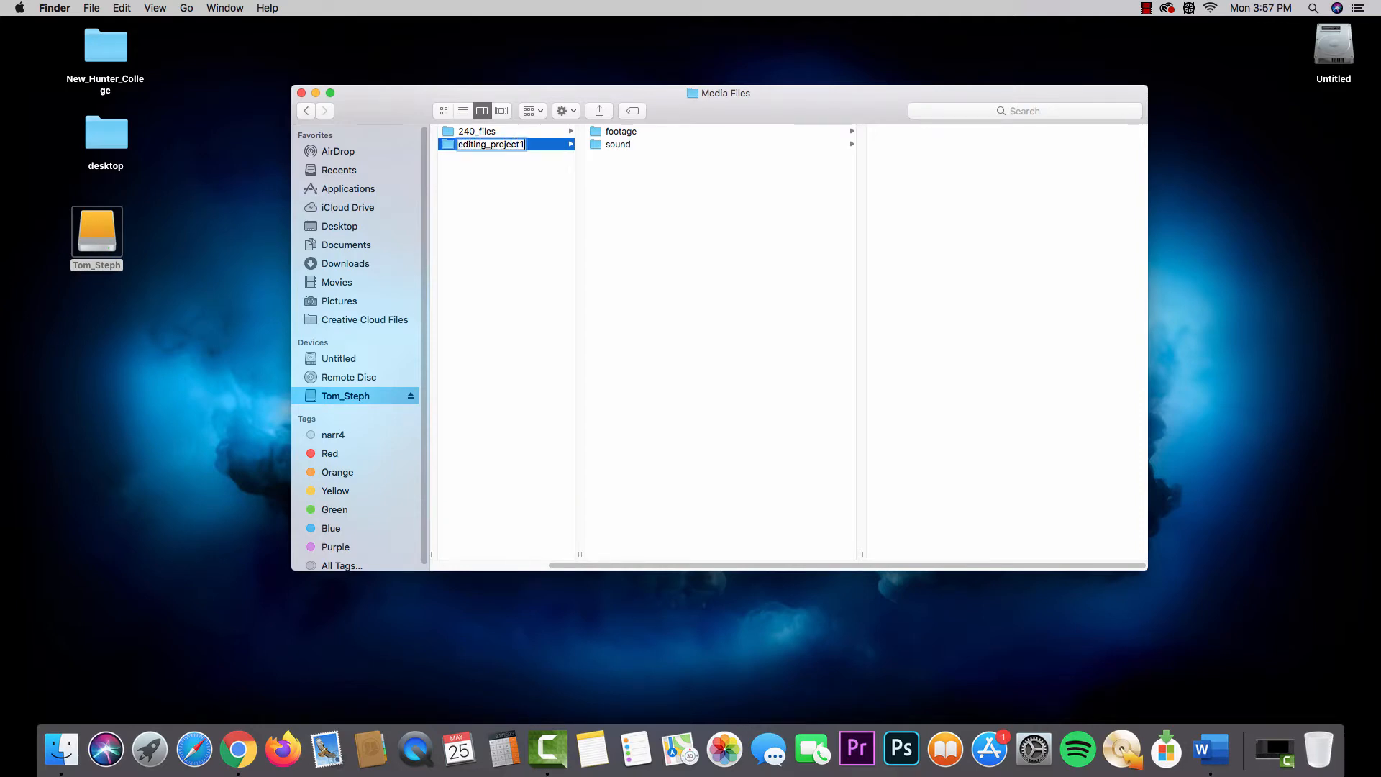
{"action": "key", "text": "Return"}
Check how the editing_project1 folder within HUC240 is organized, including the clips in its footage subfolder.
{"action": "key", "text": "Left"}
{"action": "left_click", "coordinate": [618, 146]}
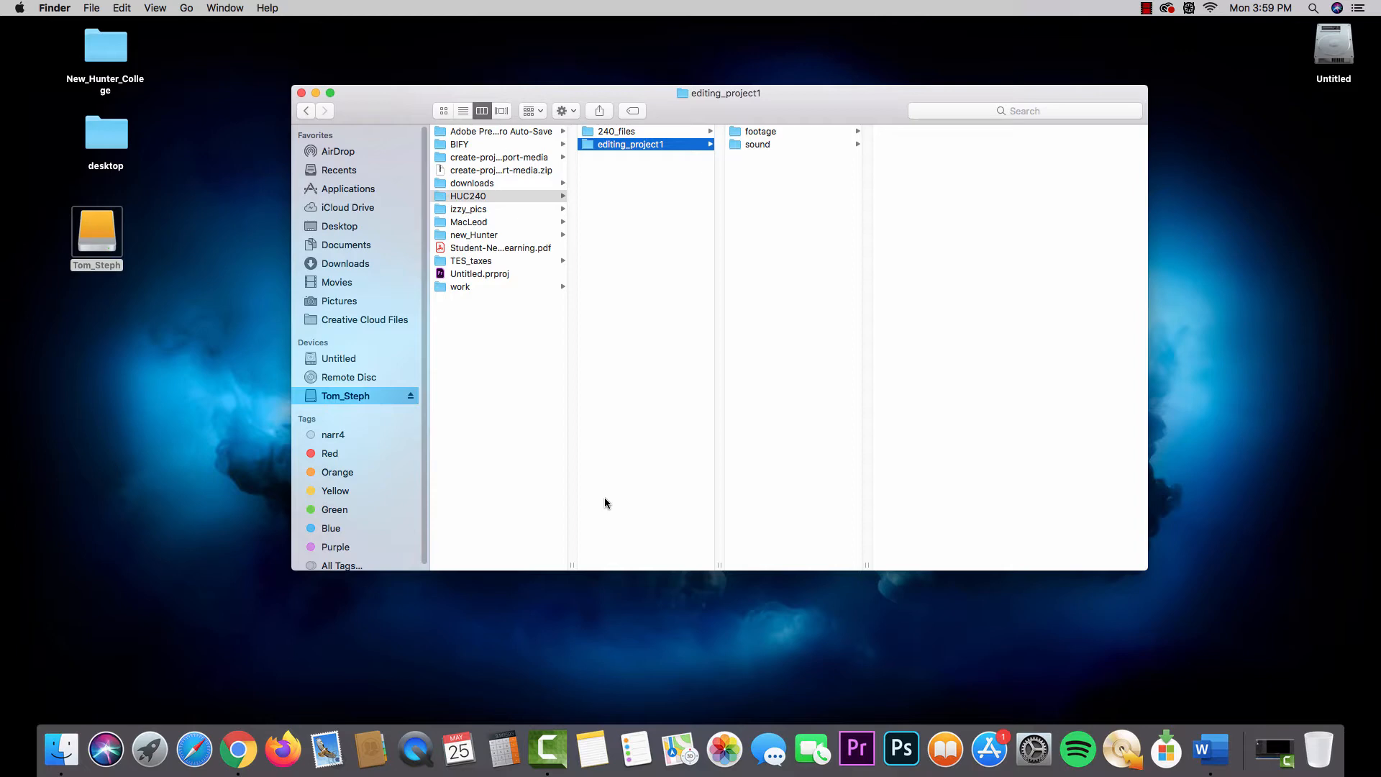
{"action": "left_click", "coordinate": [764, 134]}
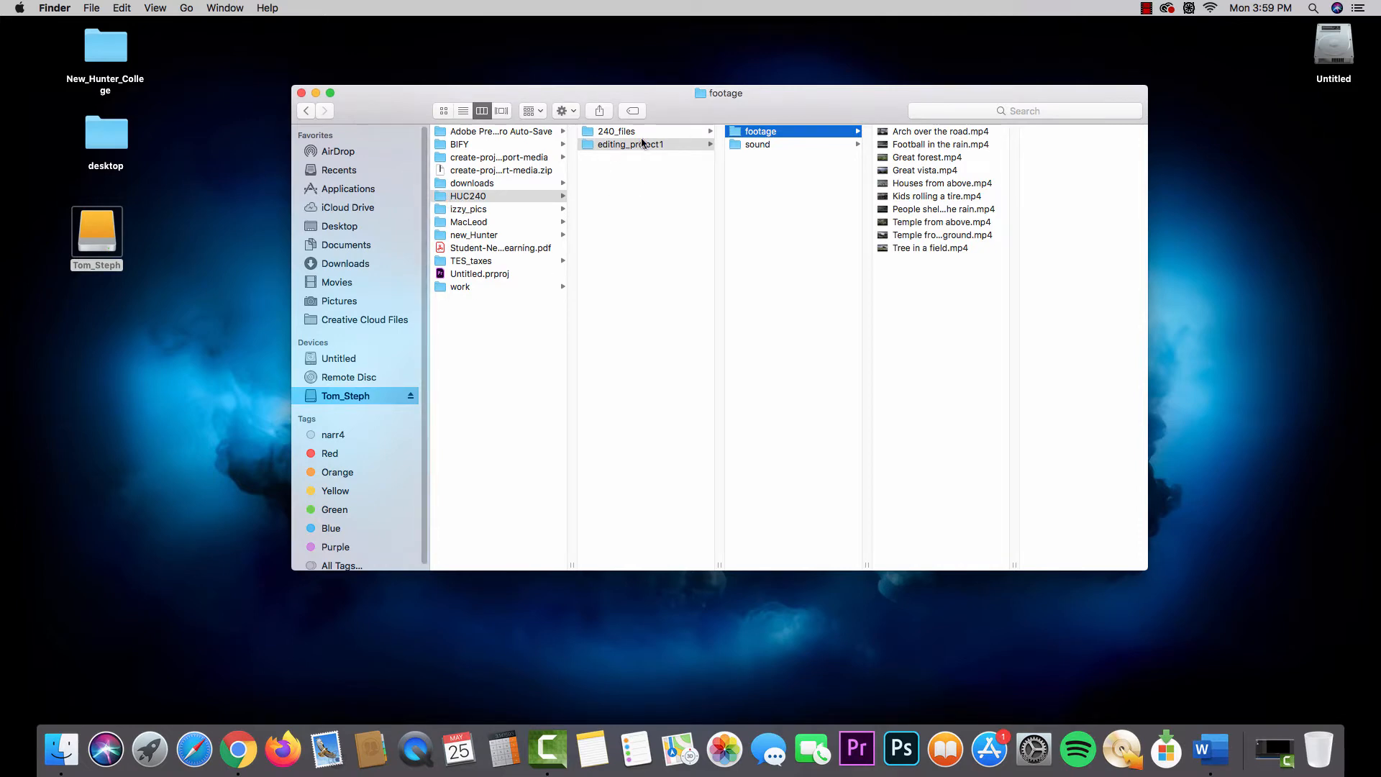
{"action": "left_click", "coordinate": [589, 144]}
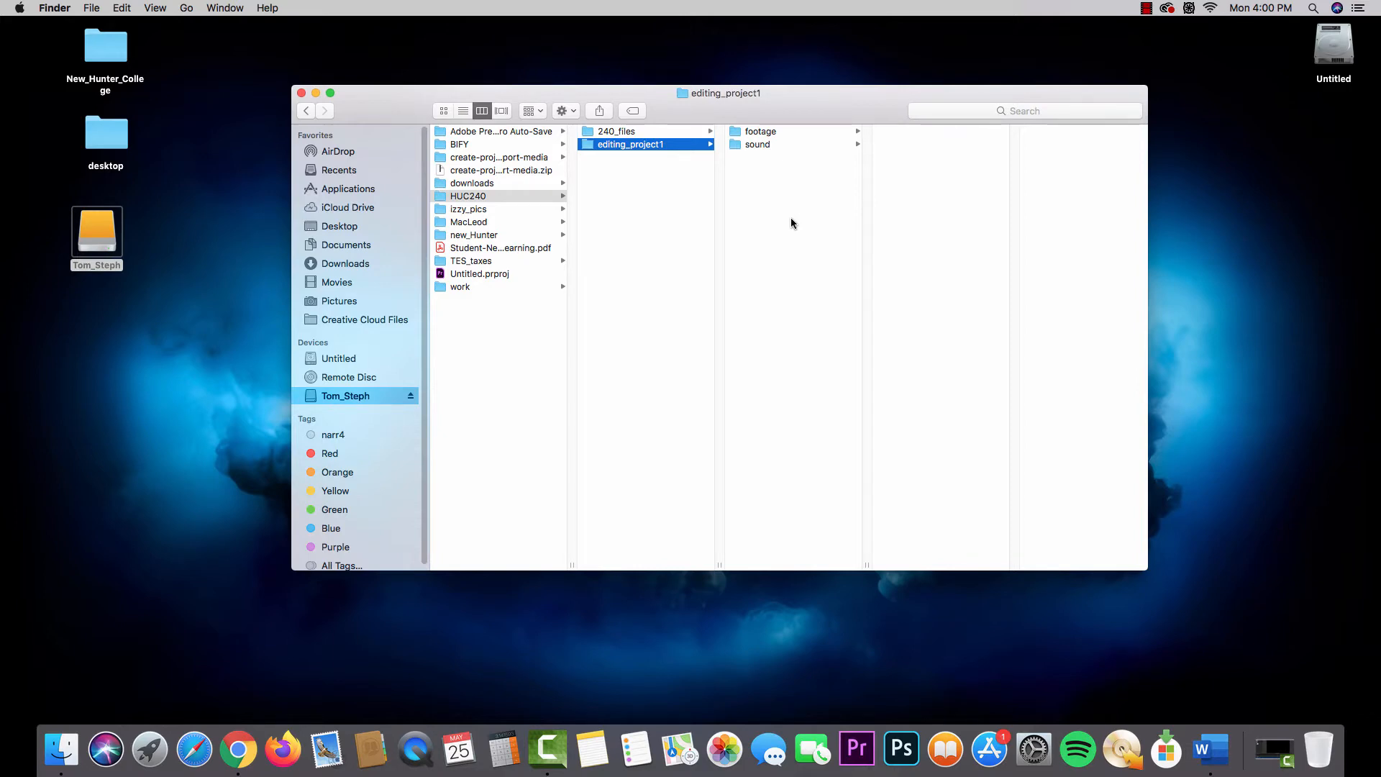
Switch to Premiere Pro and start a new project, naming it with the editor's surname followed by _editing1.
{"action": "left_click", "coordinate": [858, 749]}
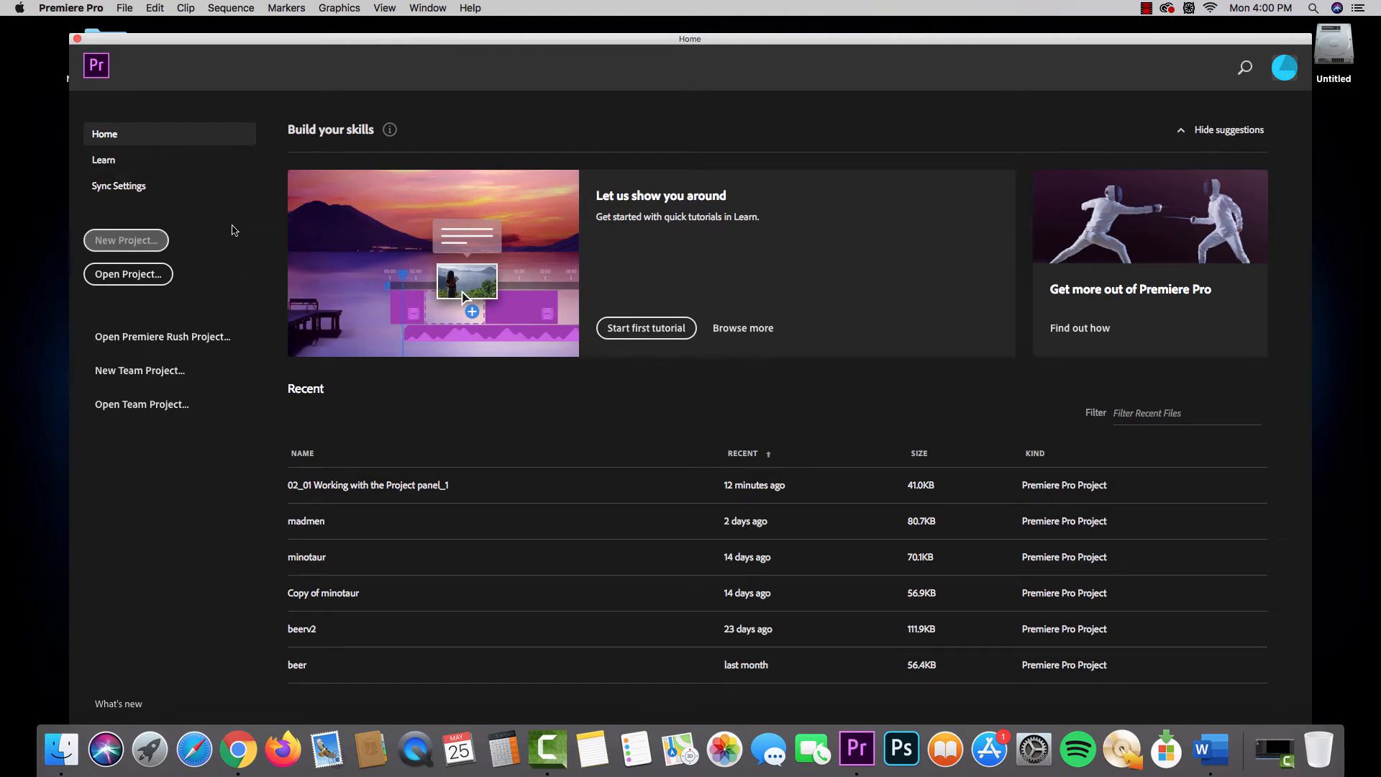
{"action": "left_click", "coordinate": [129, 244]}
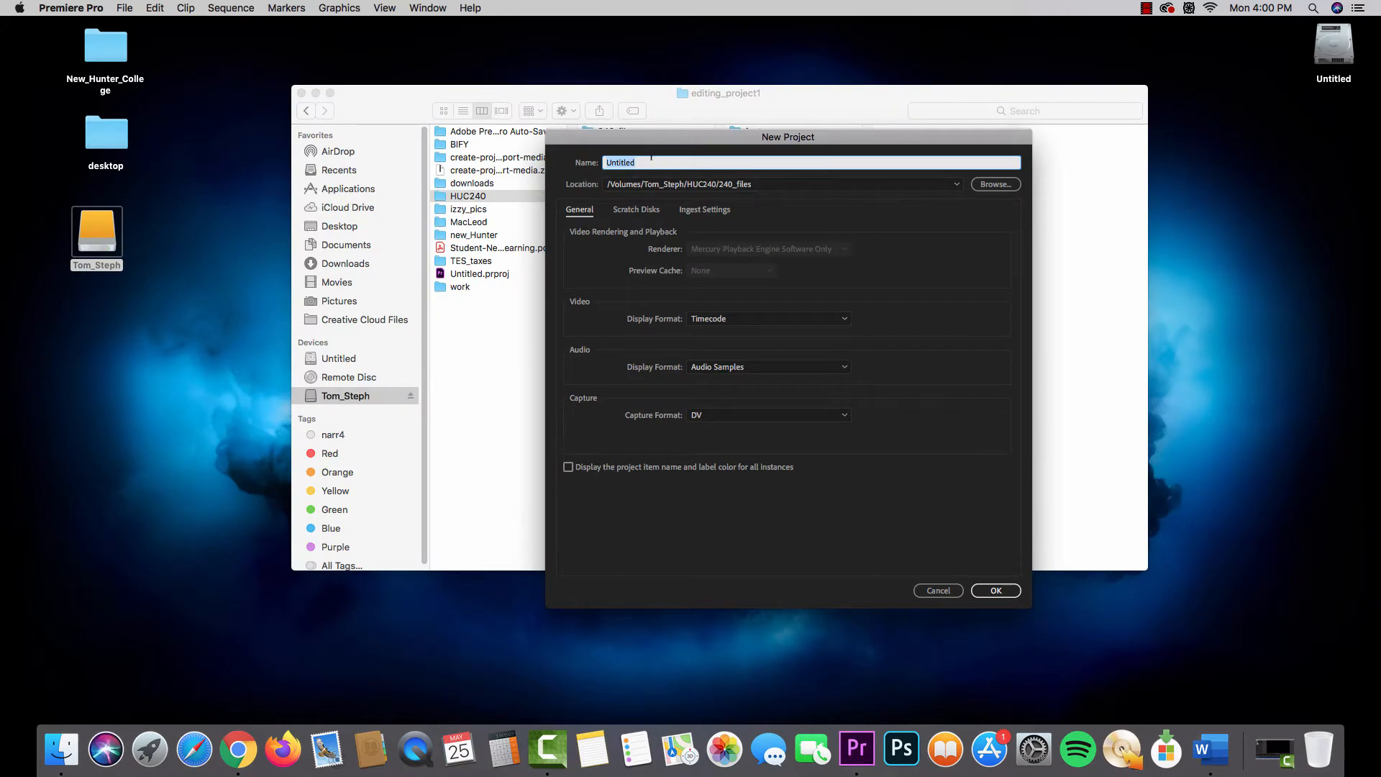
{"action": "type", "text": "eymour_editing1"}
Set the new project's location to the editing_project1 folder in HUC240 and create the project.
{"action": "left_click", "coordinate": [989, 186]}
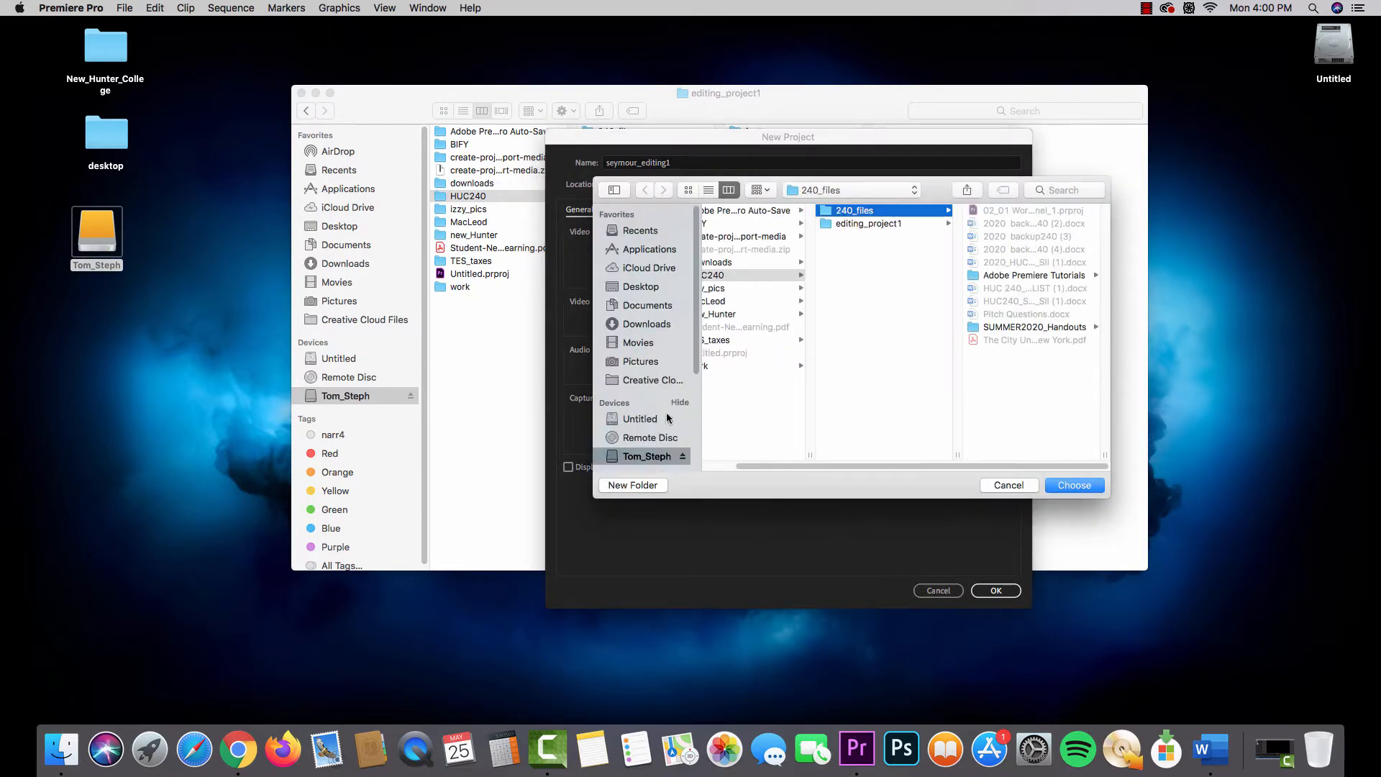
{"action": "left_click", "coordinate": [869, 226]}
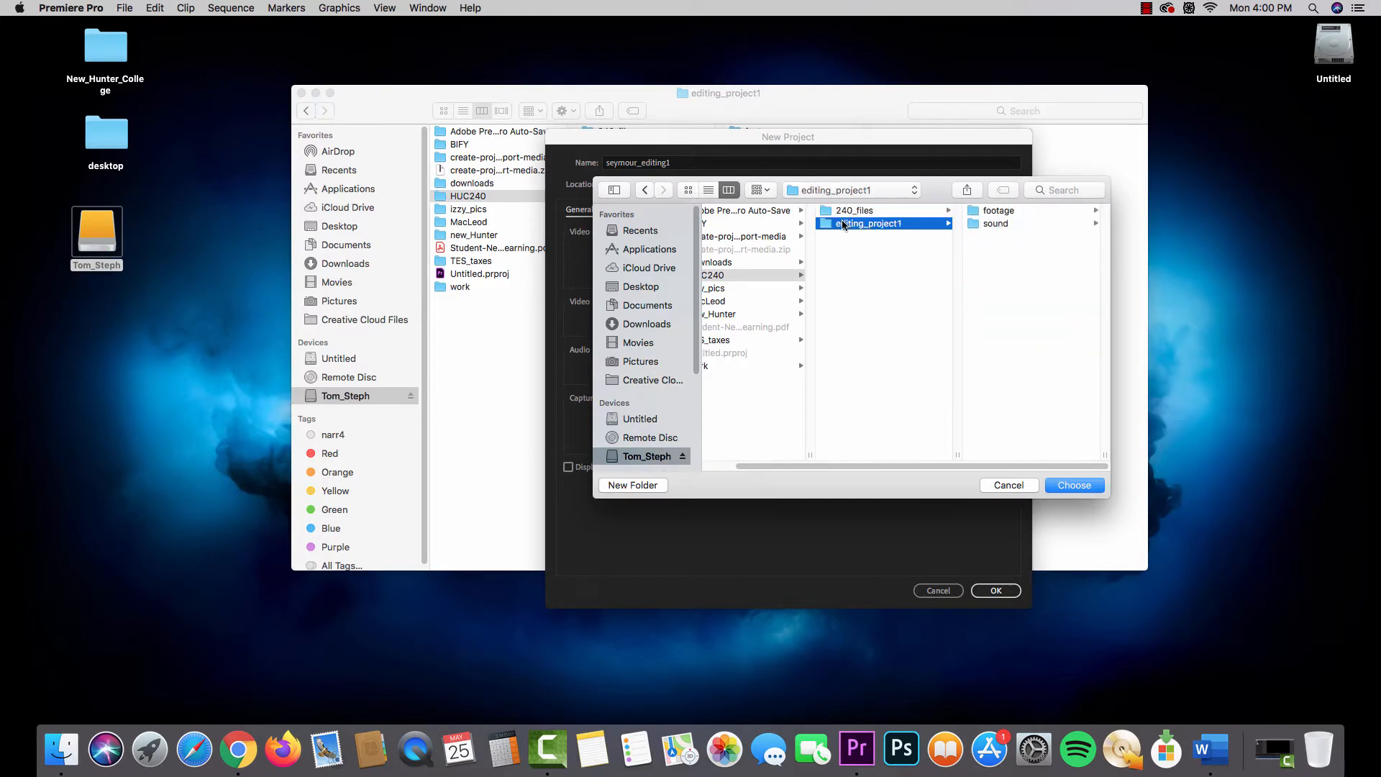
{"action": "left_click", "coordinate": [1071, 485]}
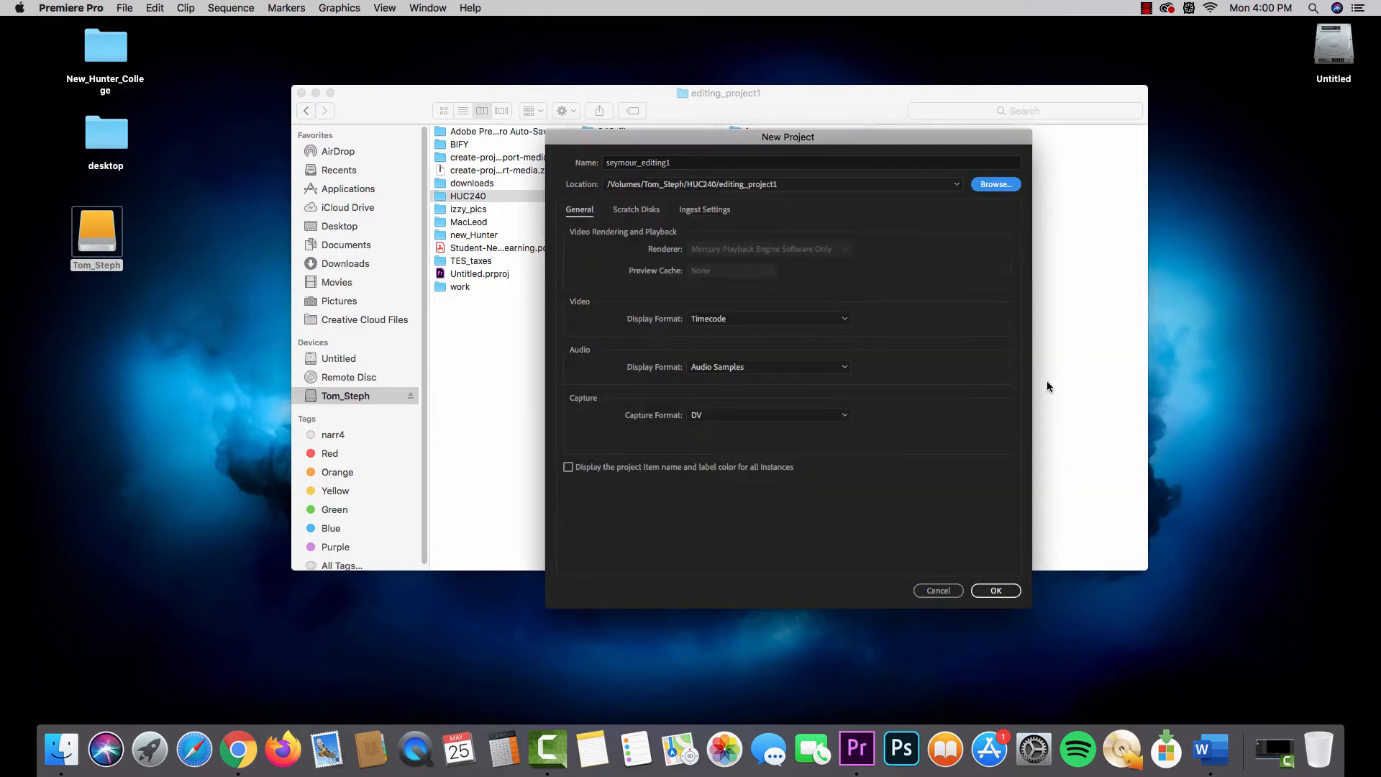
{"action": "left_click", "coordinate": [988, 590]}
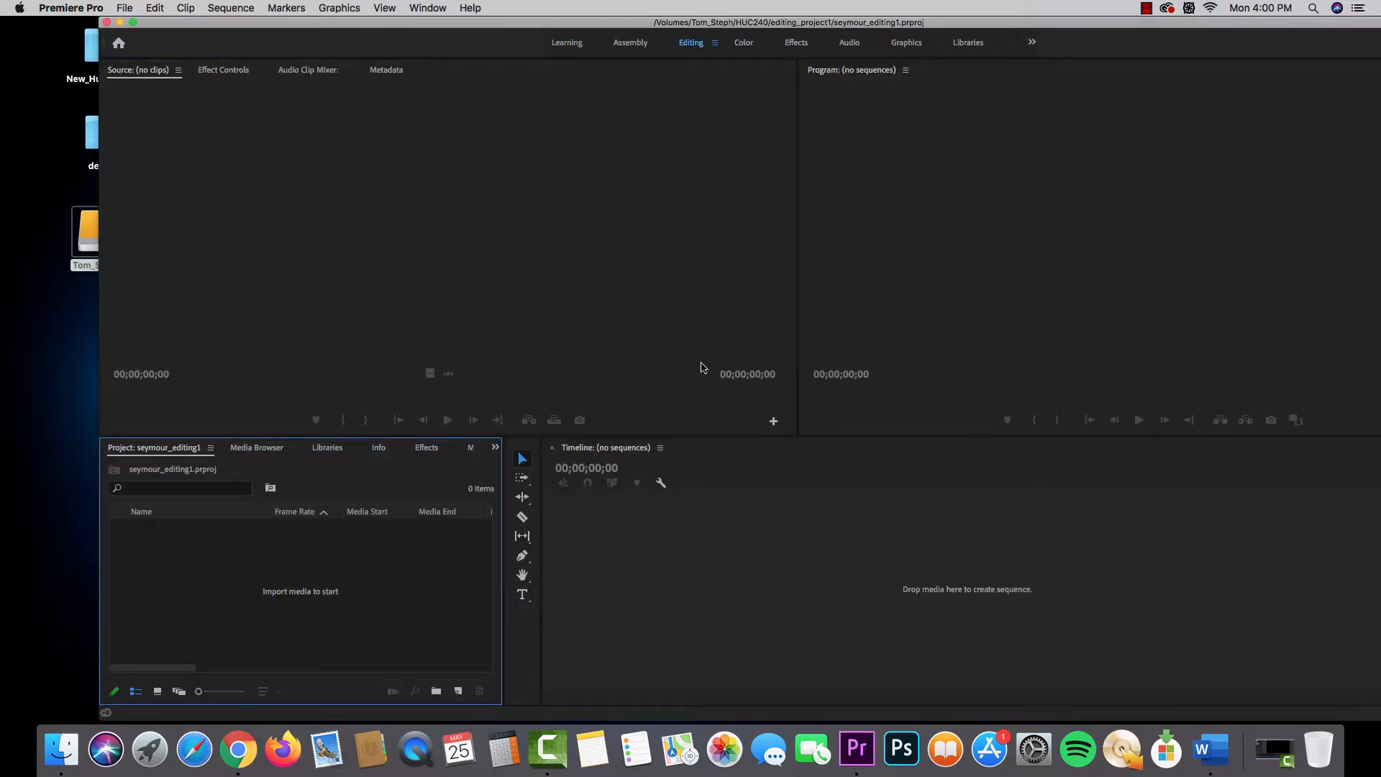
Switch to Finder to check the project file in editing_project1, then close that window and enlarge the Premiere Pro window.
{"action": "left_click", "coordinate": [59, 753]}
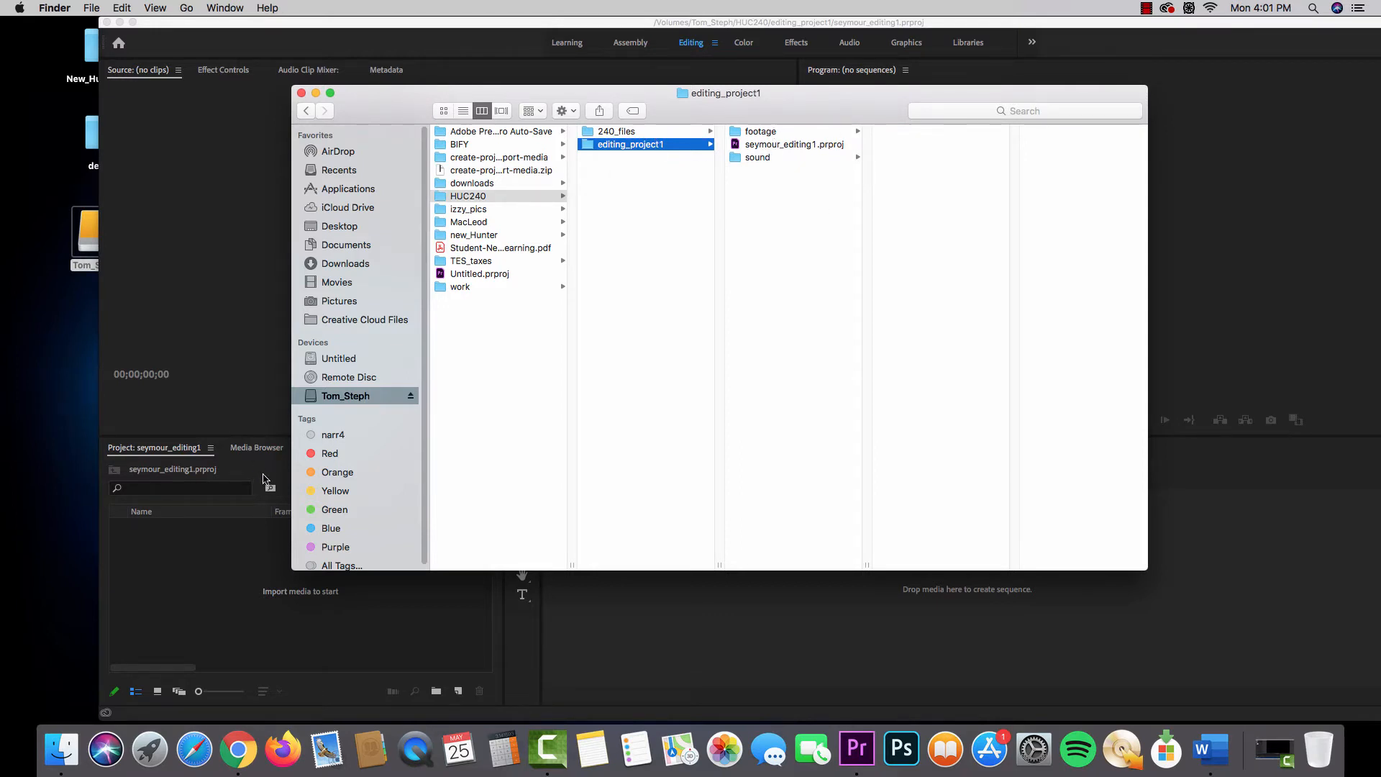
{"action": "left_click", "coordinate": [301, 95]}
{"action": "double_click", "coordinate": [134, 22]}
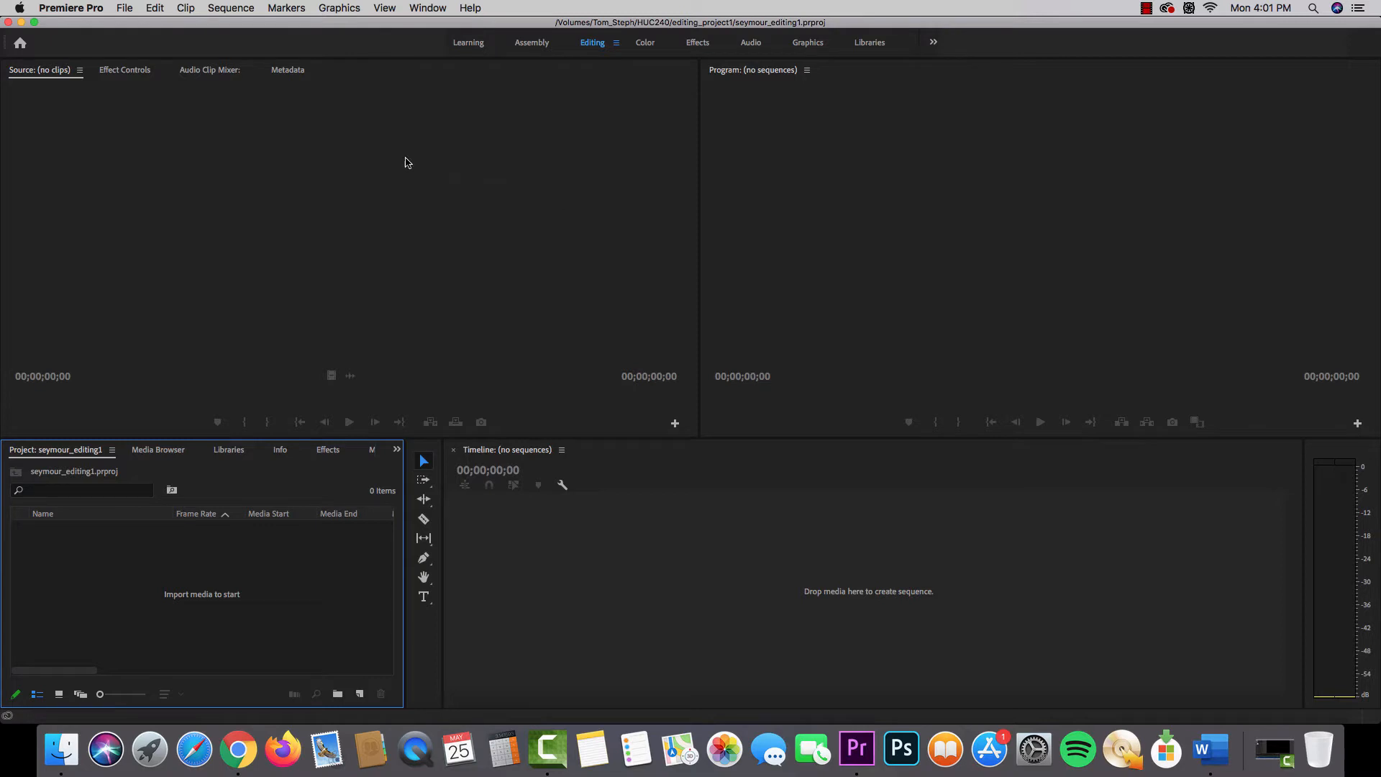
{"action": "left_click", "coordinate": [124, 8]}
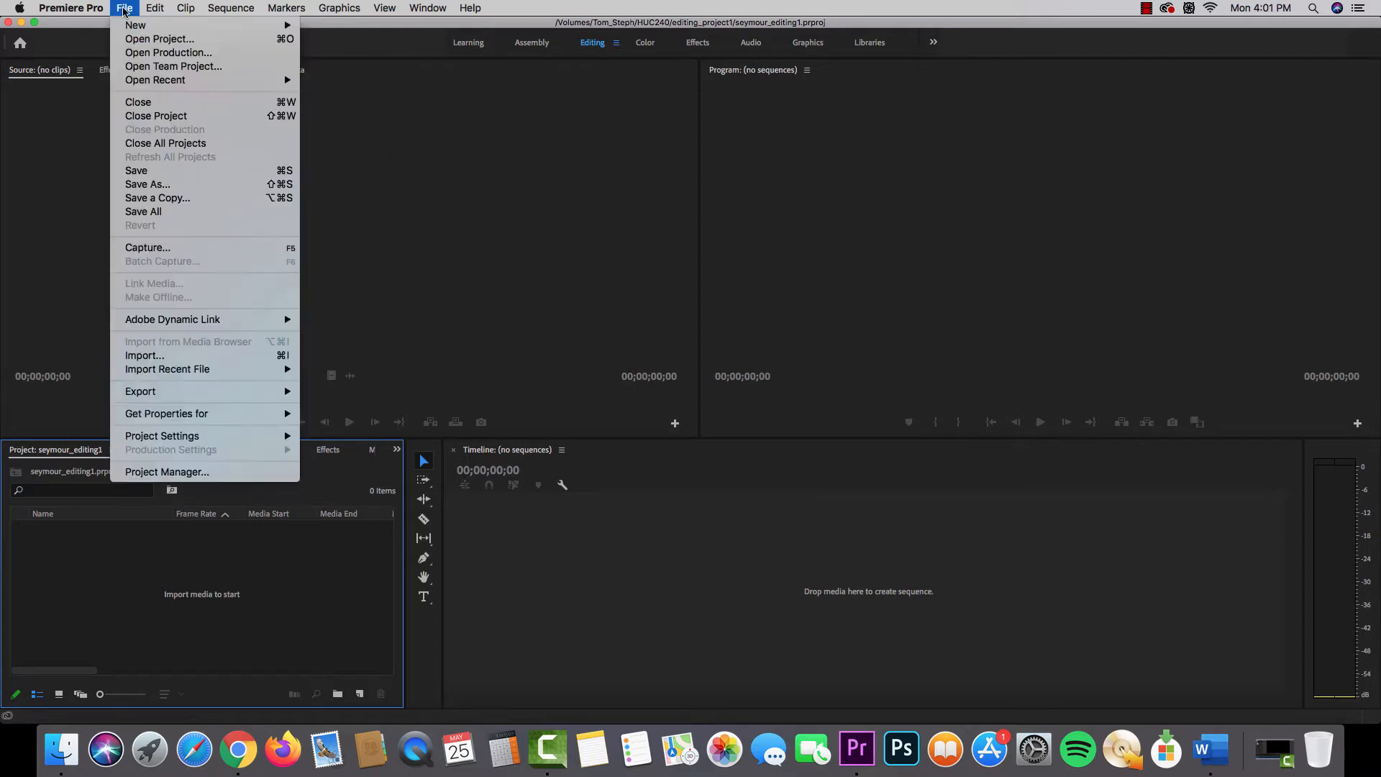
{"action": "mouse_move", "coordinate": [136, 25]}
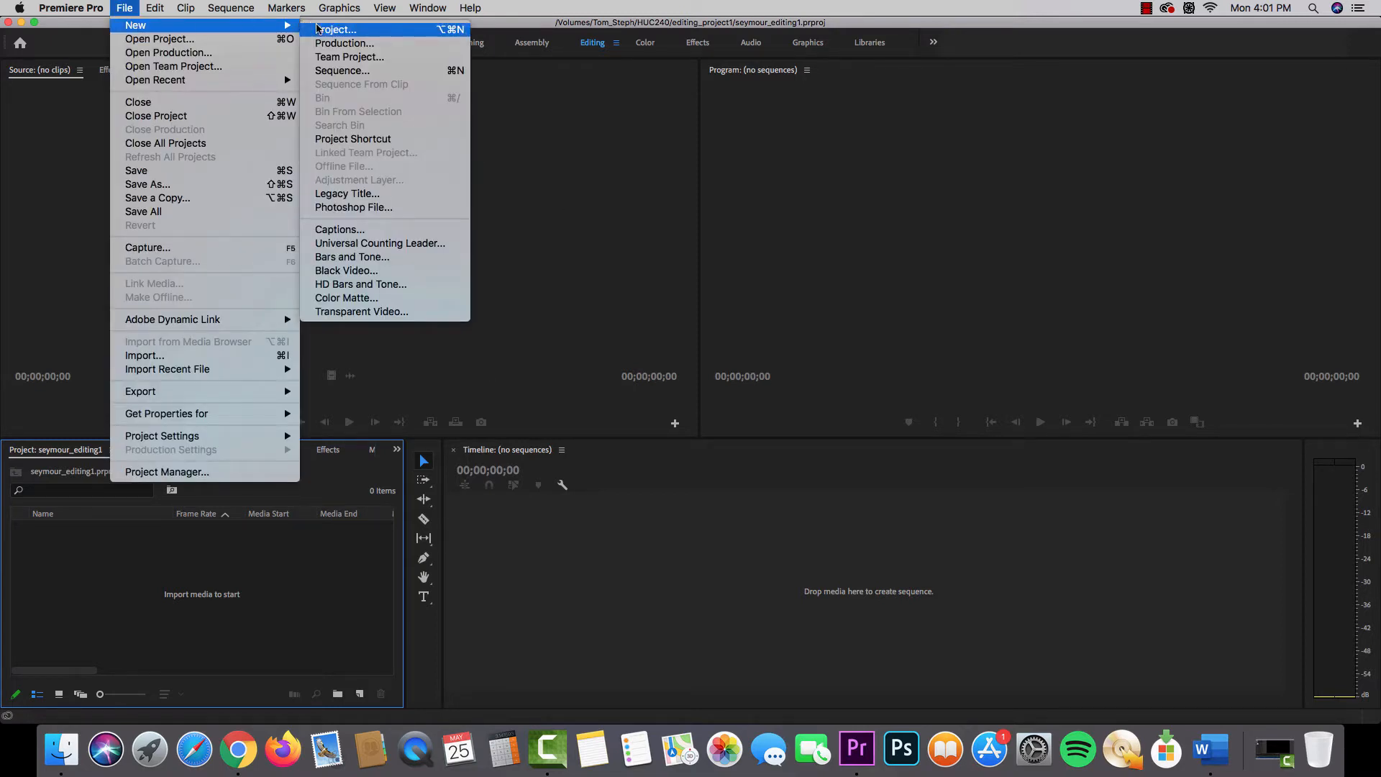
{"action": "left_click", "coordinate": [338, 70]}
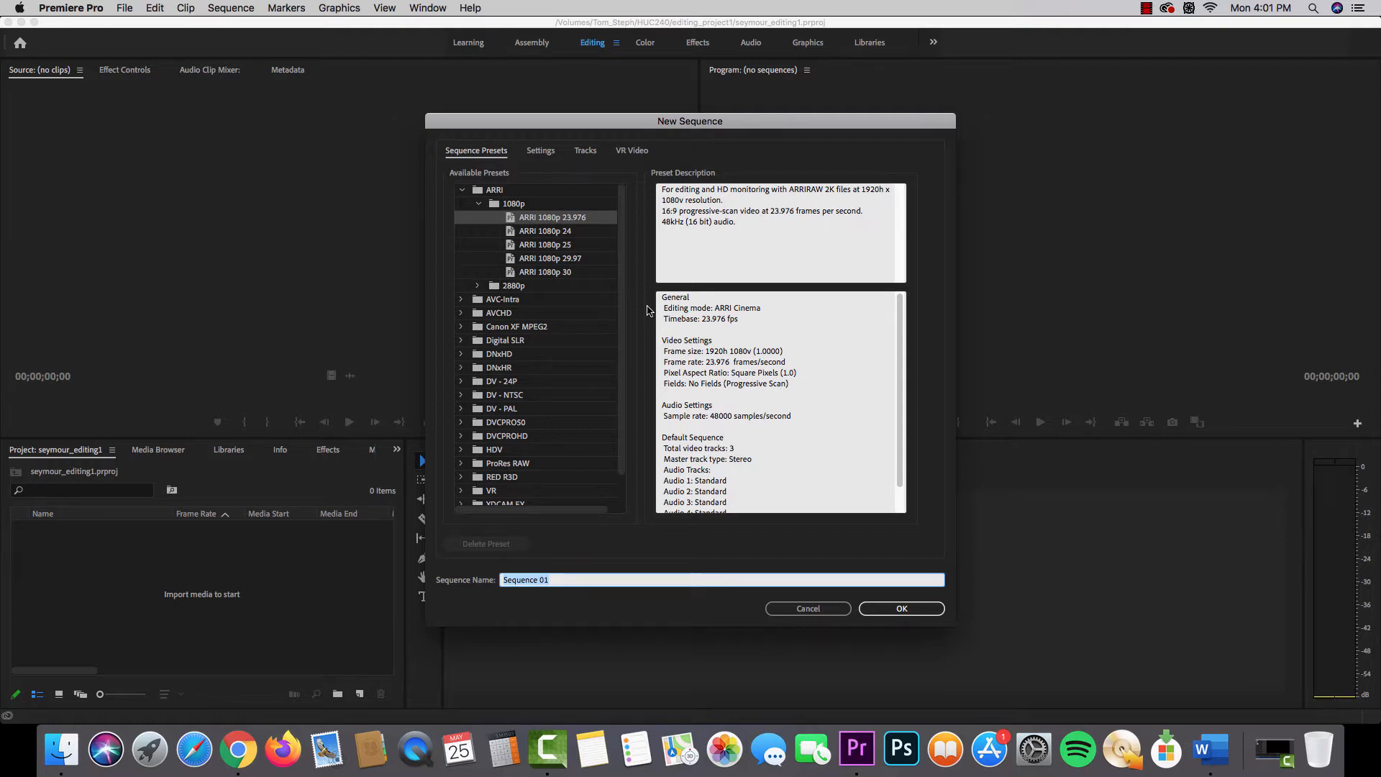
{"action": "left_click", "coordinate": [804, 611]}
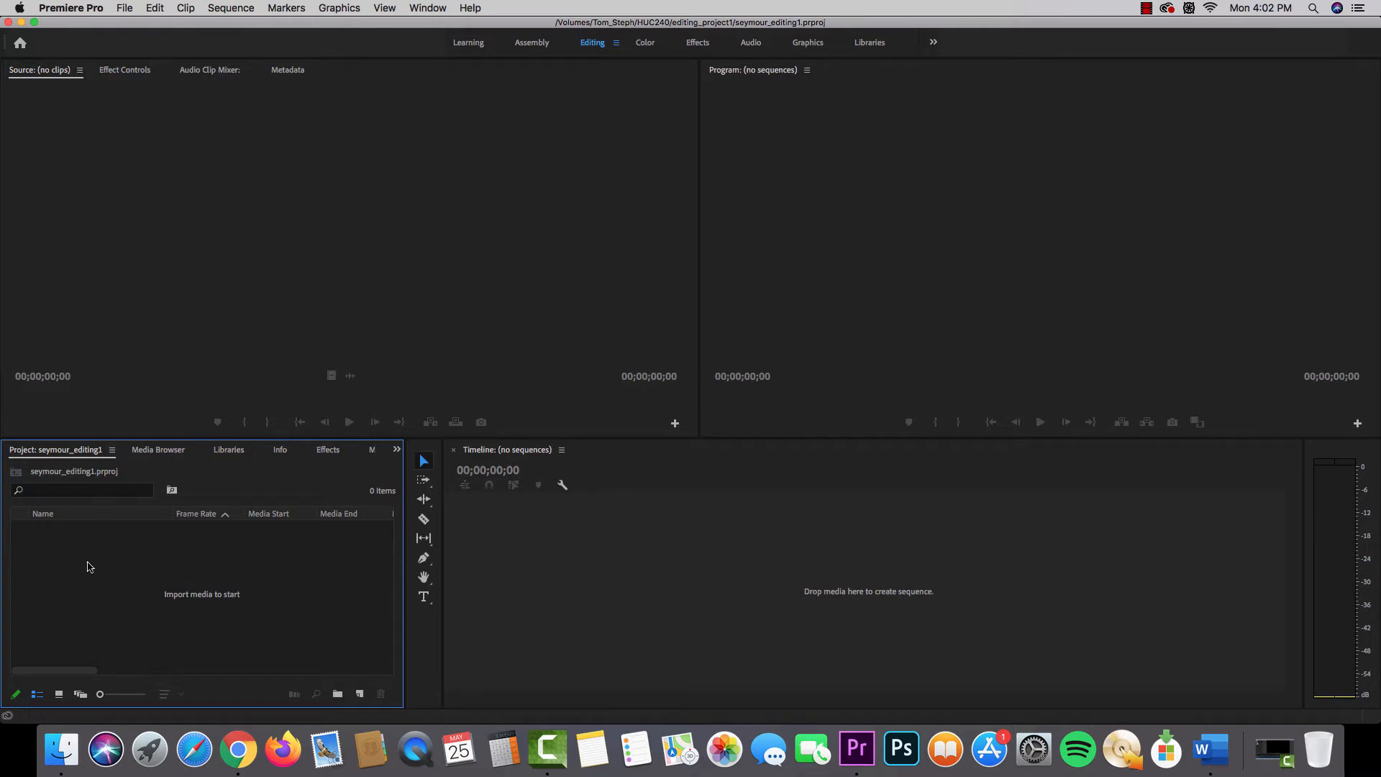
{"action": "left_click", "coordinate": [156, 453]}
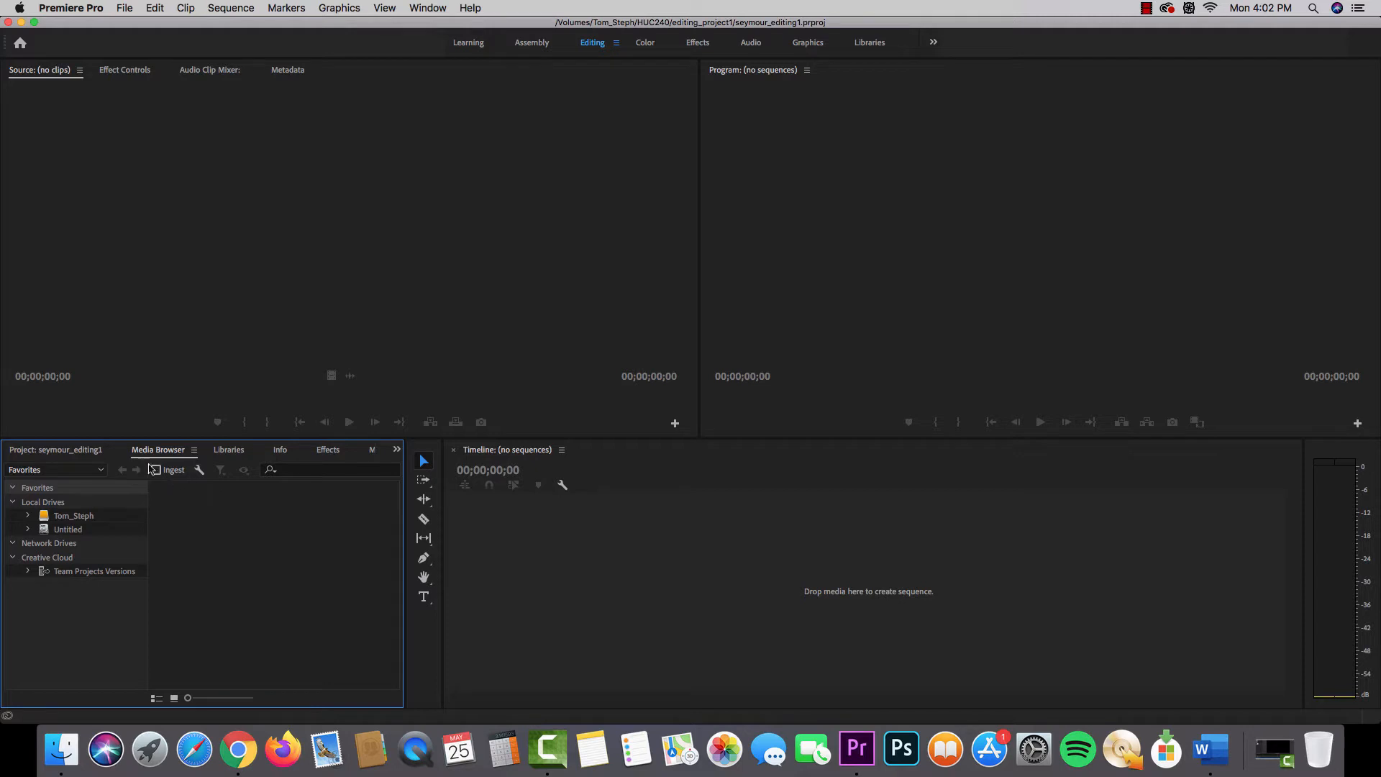
{"action": "left_click", "coordinate": [83, 452]}
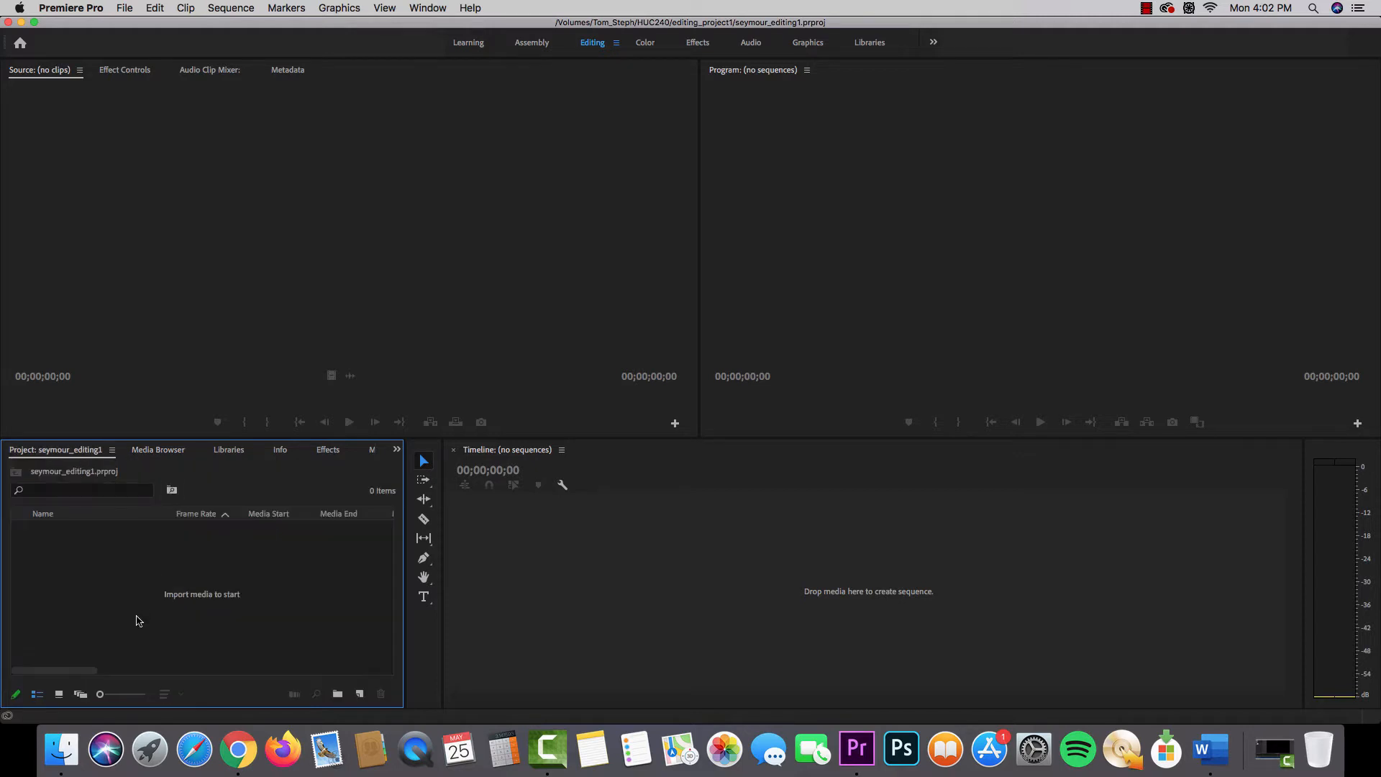
Import the footage folder from editing_project1 in HUC240 into the project, bringing it over from Finder.
{"action": "left_click", "coordinate": [61, 749]}
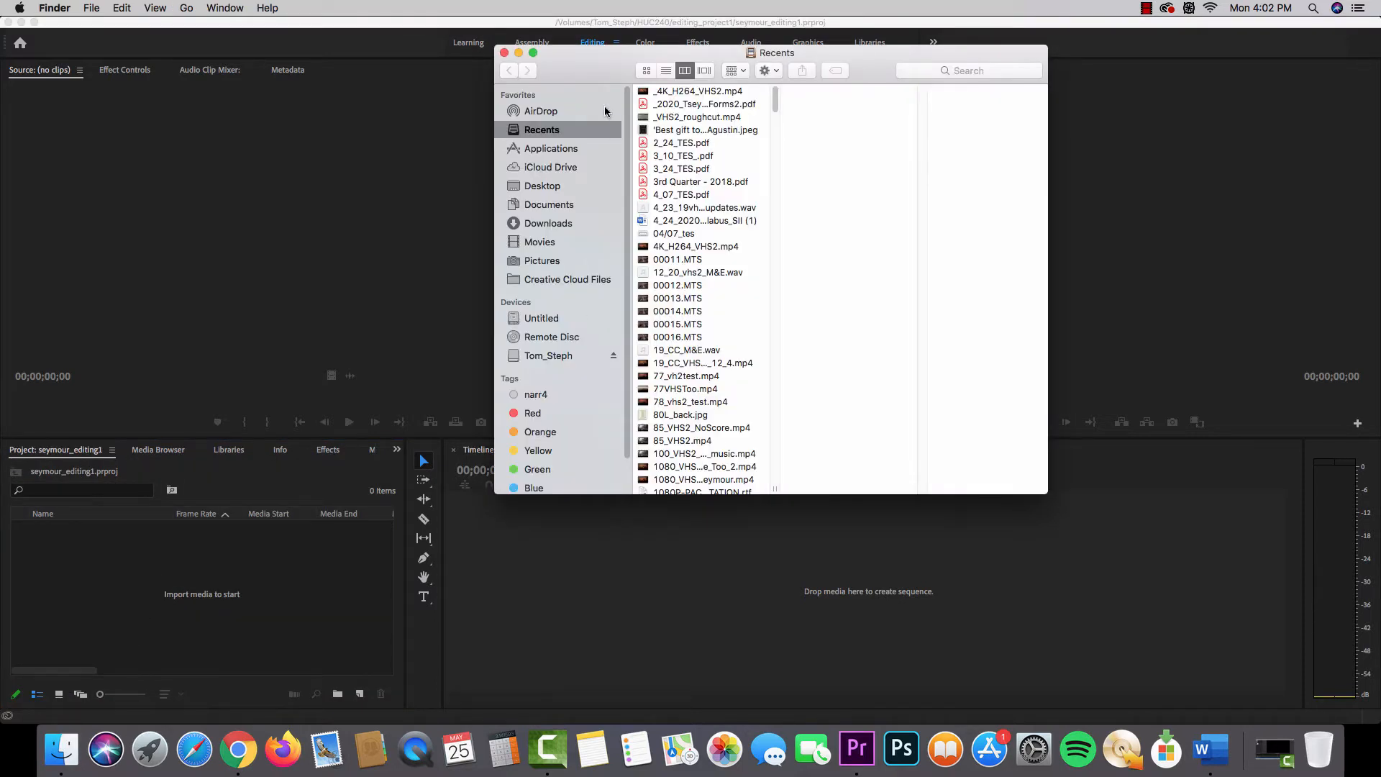
{"action": "left_click", "coordinate": [542, 357]}
{"action": "left_click", "coordinate": [676, 156]}
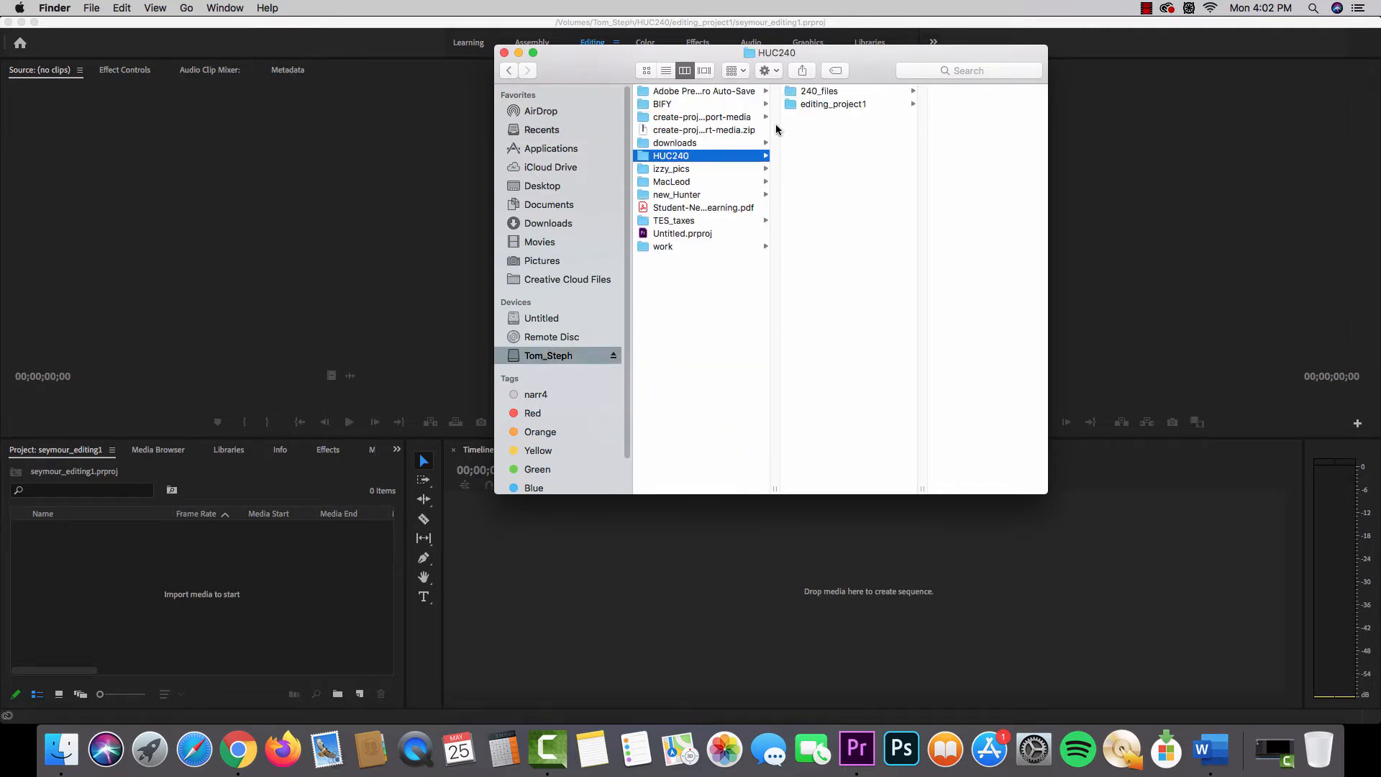
{"action": "left_click", "coordinate": [827, 95]}
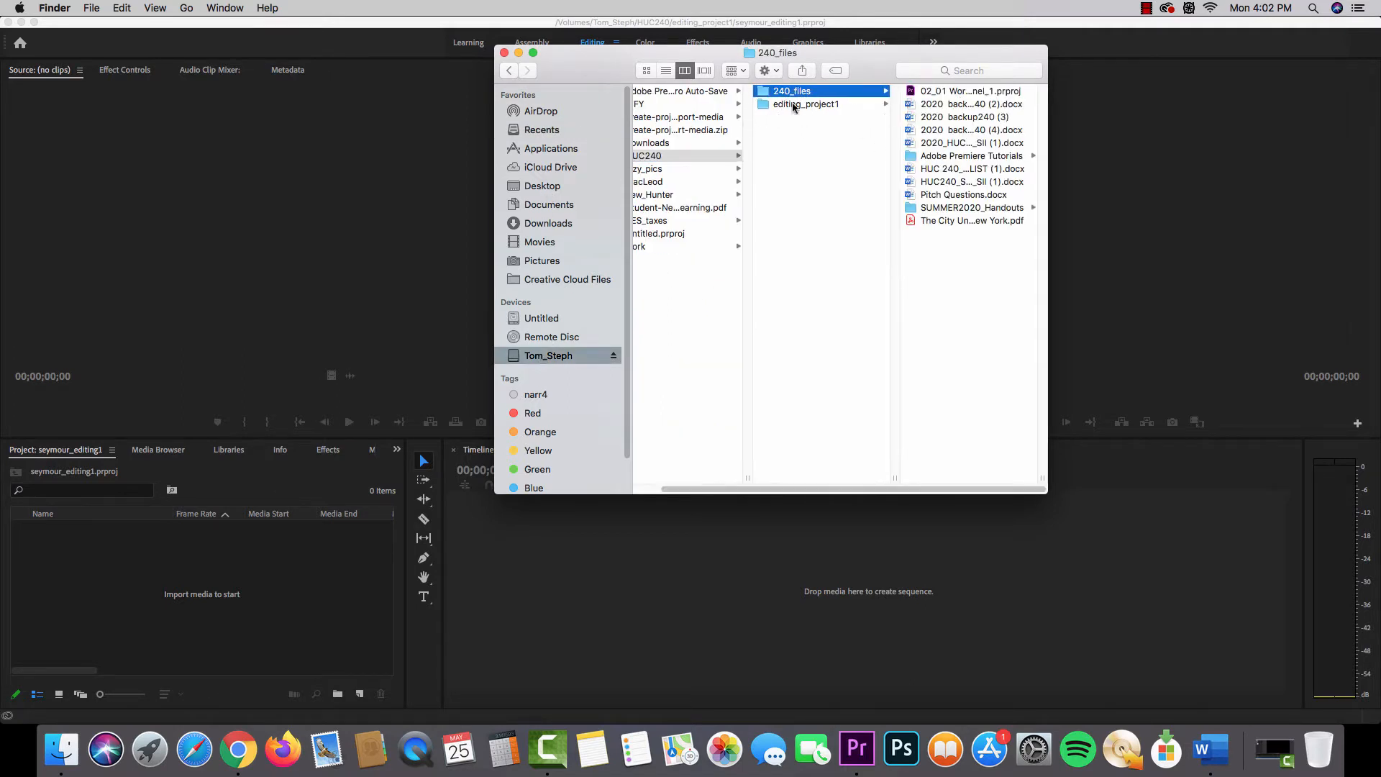
{"action": "left_click", "coordinate": [793, 106]}
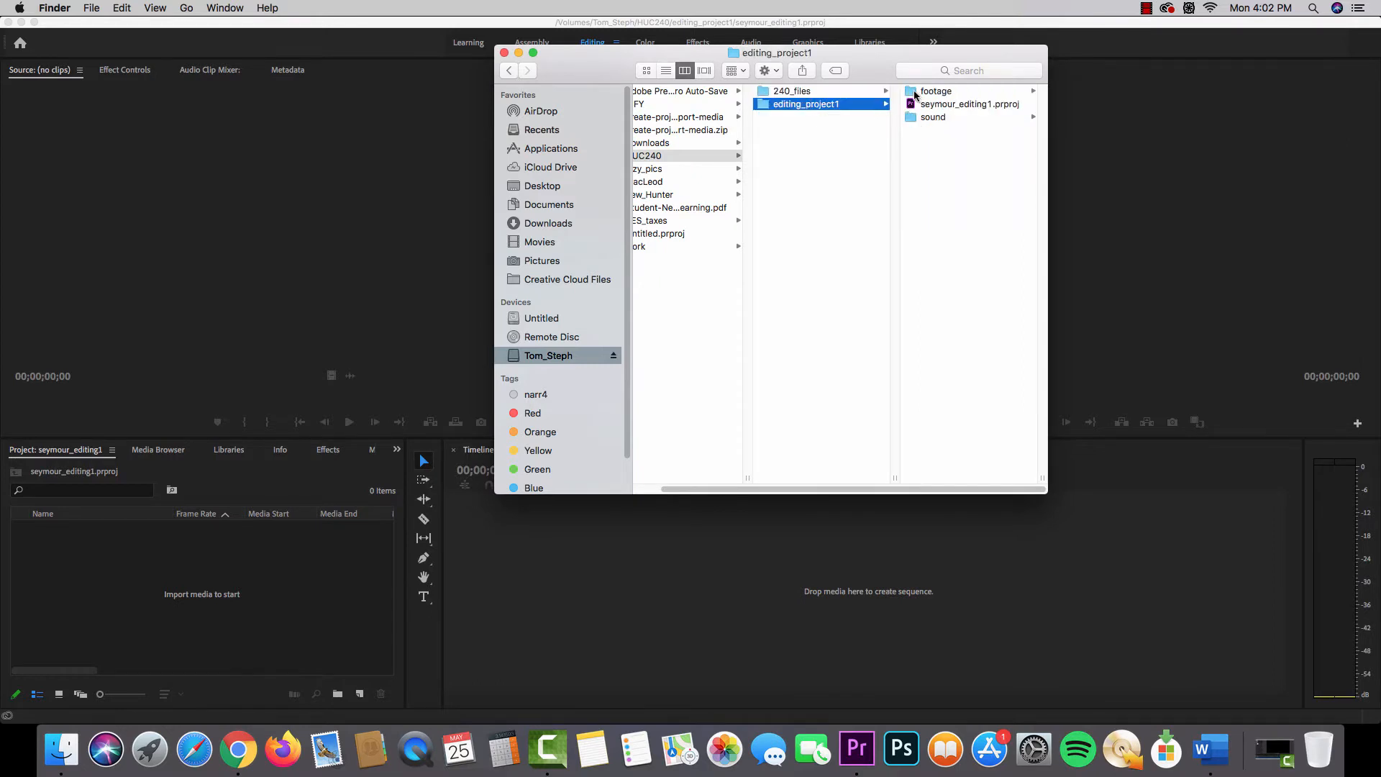
{"action": "left_click_drag", "start_coordinate": [908, 92], "coordinate": [181, 543]}
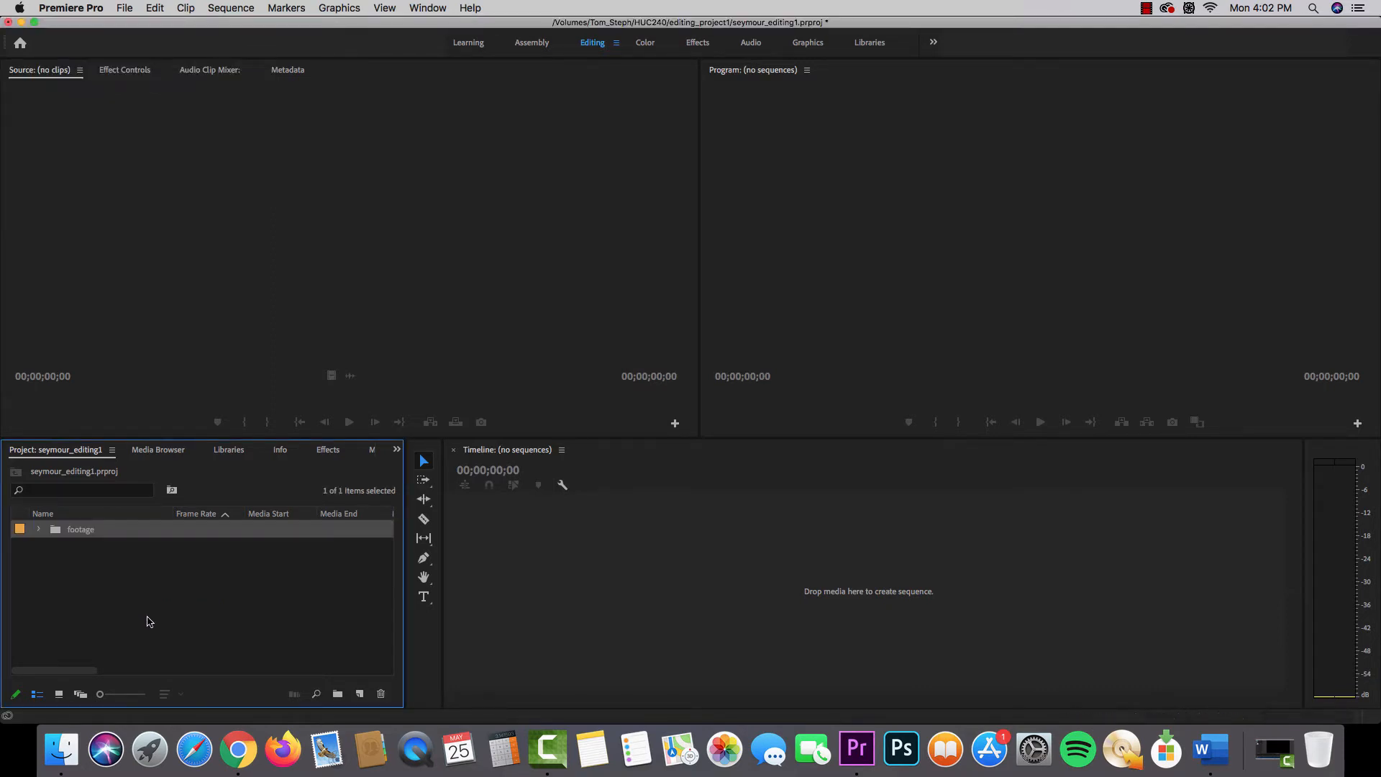
Import the sound folder from editing_project1 in Finder into the project, beside the footage bin.
{"action": "left_click", "coordinate": [61, 749]}
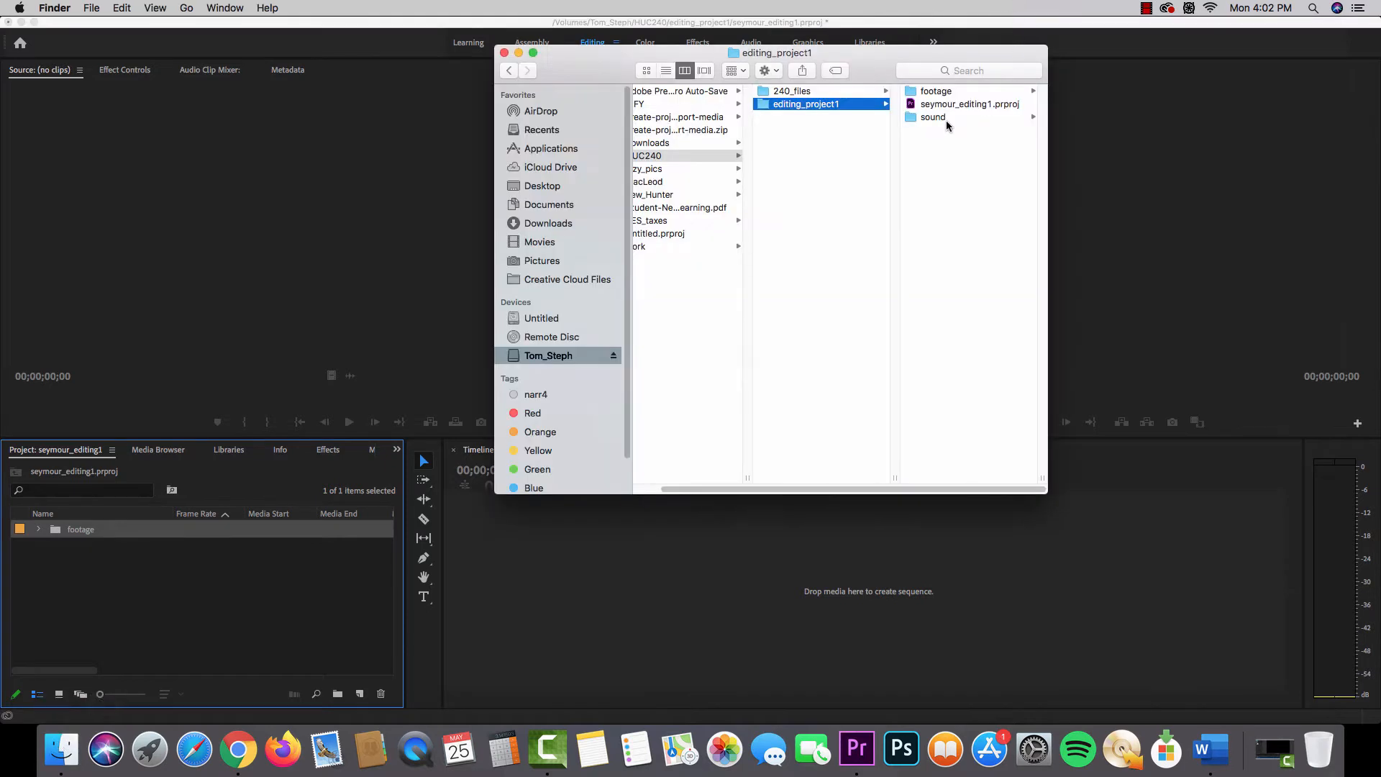
{"action": "left_click", "coordinate": [933, 117]}
{"action": "left_click_drag", "start_coordinate": [786, 122], "coordinate": [191, 575]}
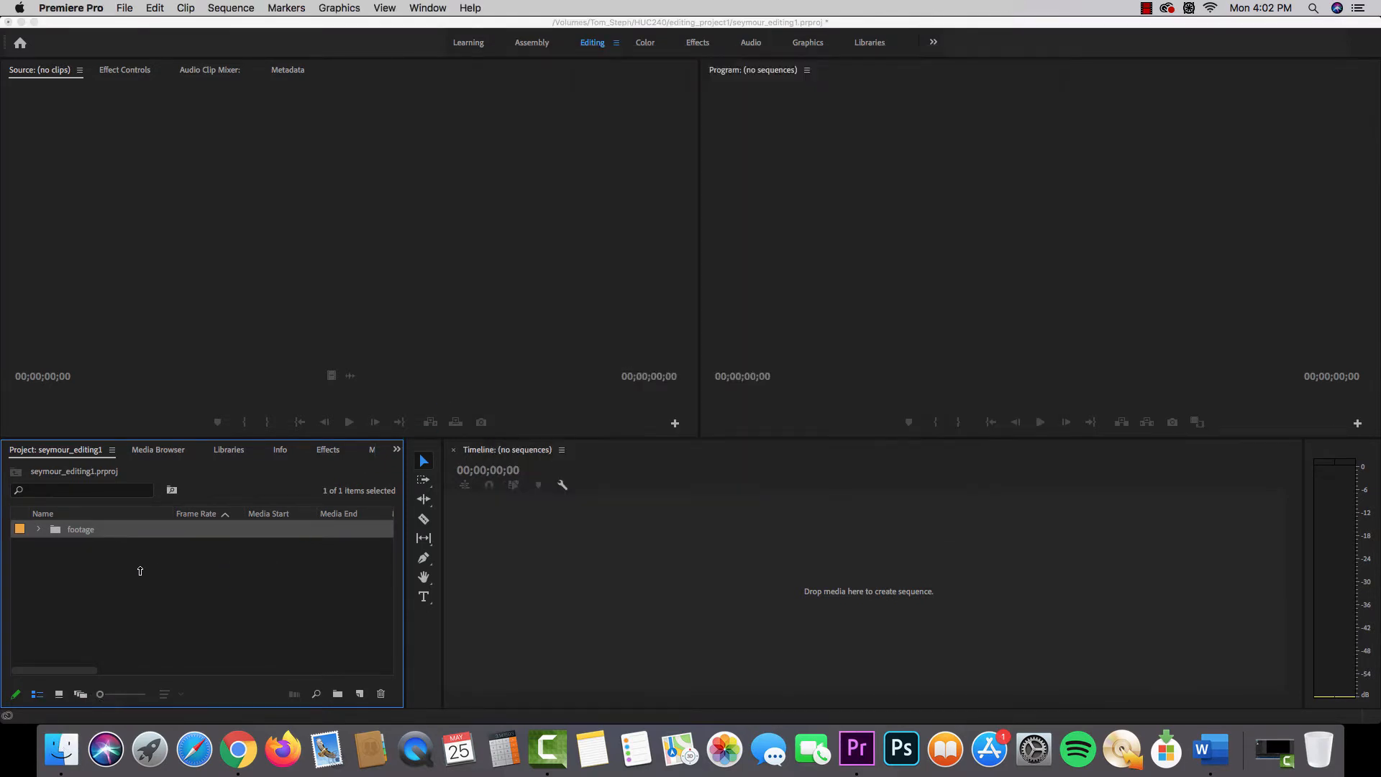
Check the contents of the footage and sound bins in the project, leaving both bins collapsed.
{"action": "left_click", "coordinate": [39, 532]}
{"action": "left_click", "coordinate": [38, 531]}
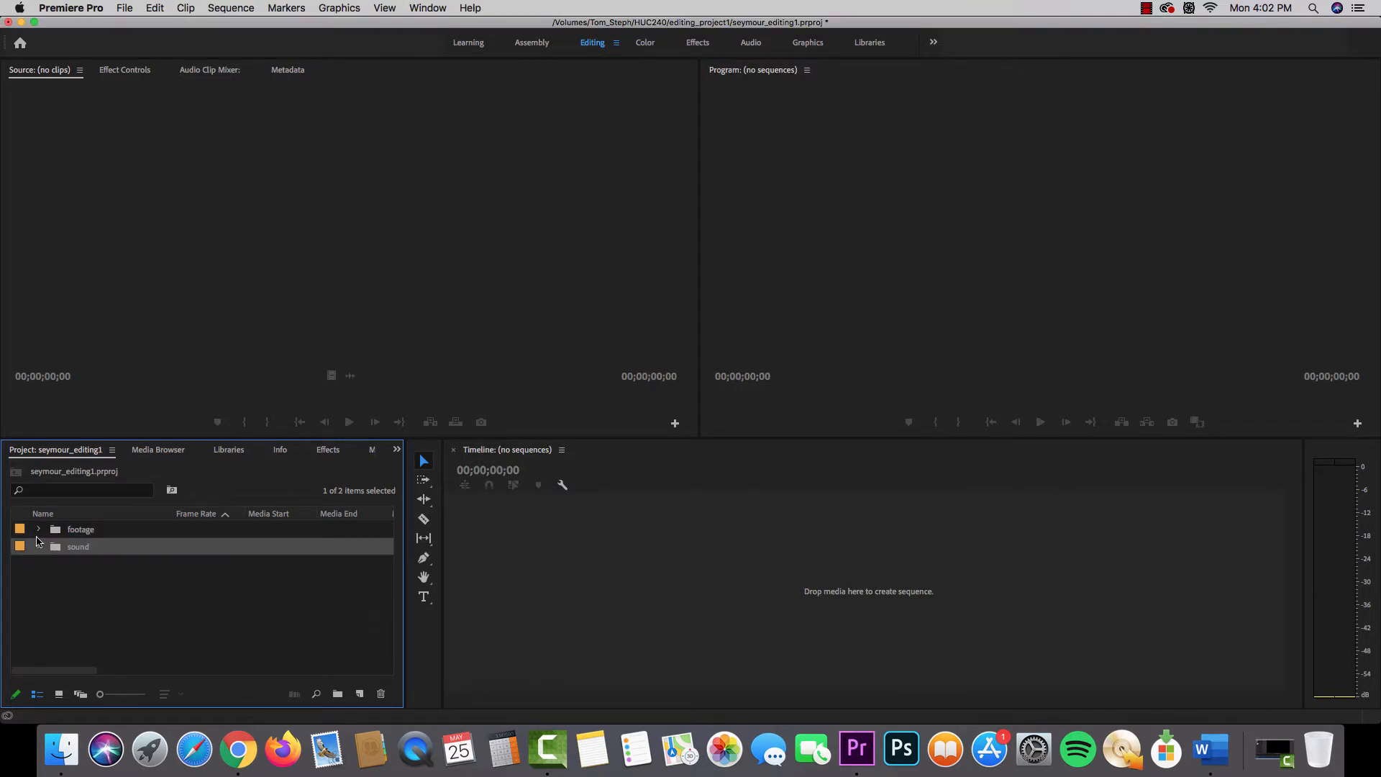
{"action": "left_click", "coordinate": [38, 532]}
{"action": "left_click", "coordinate": [37, 531]}
{"action": "left_click", "coordinate": [38, 548]}
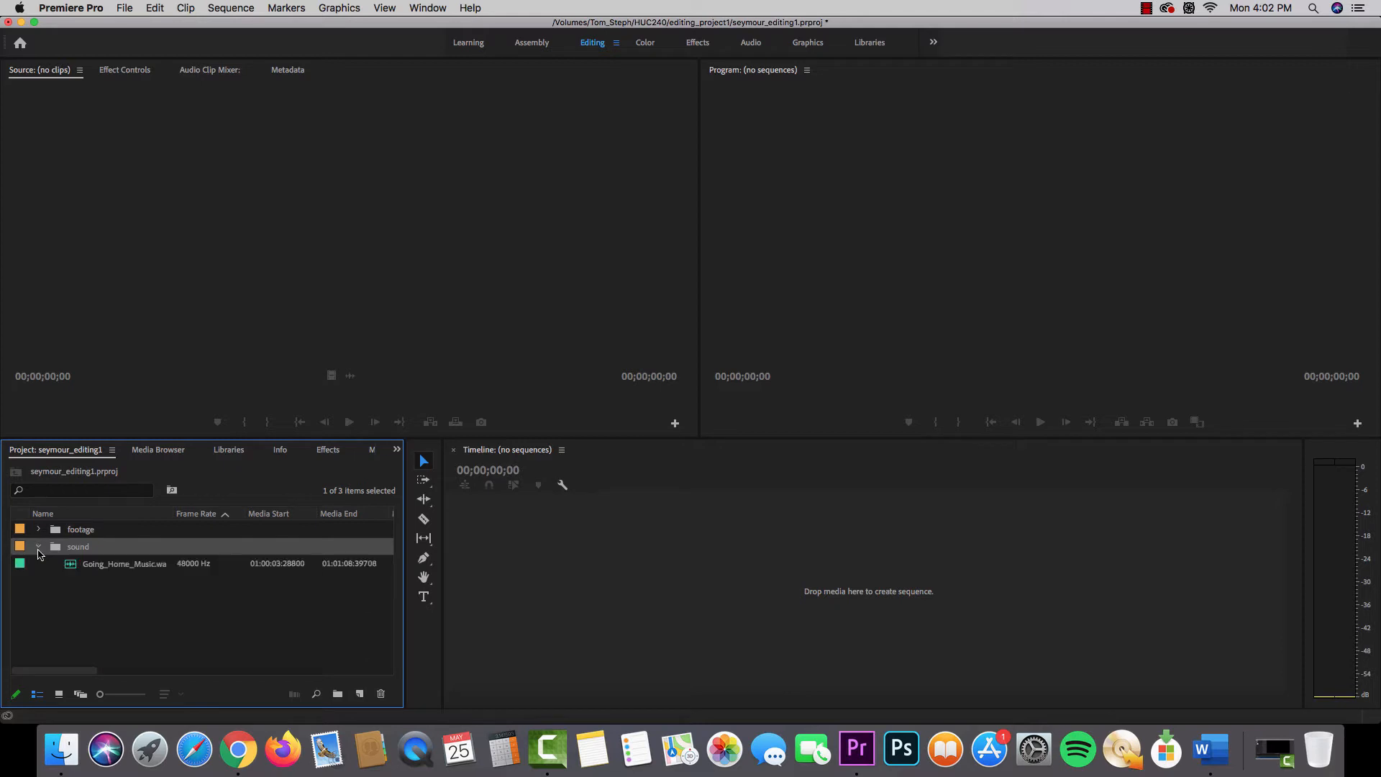
{"action": "left_click", "coordinate": [39, 548]}
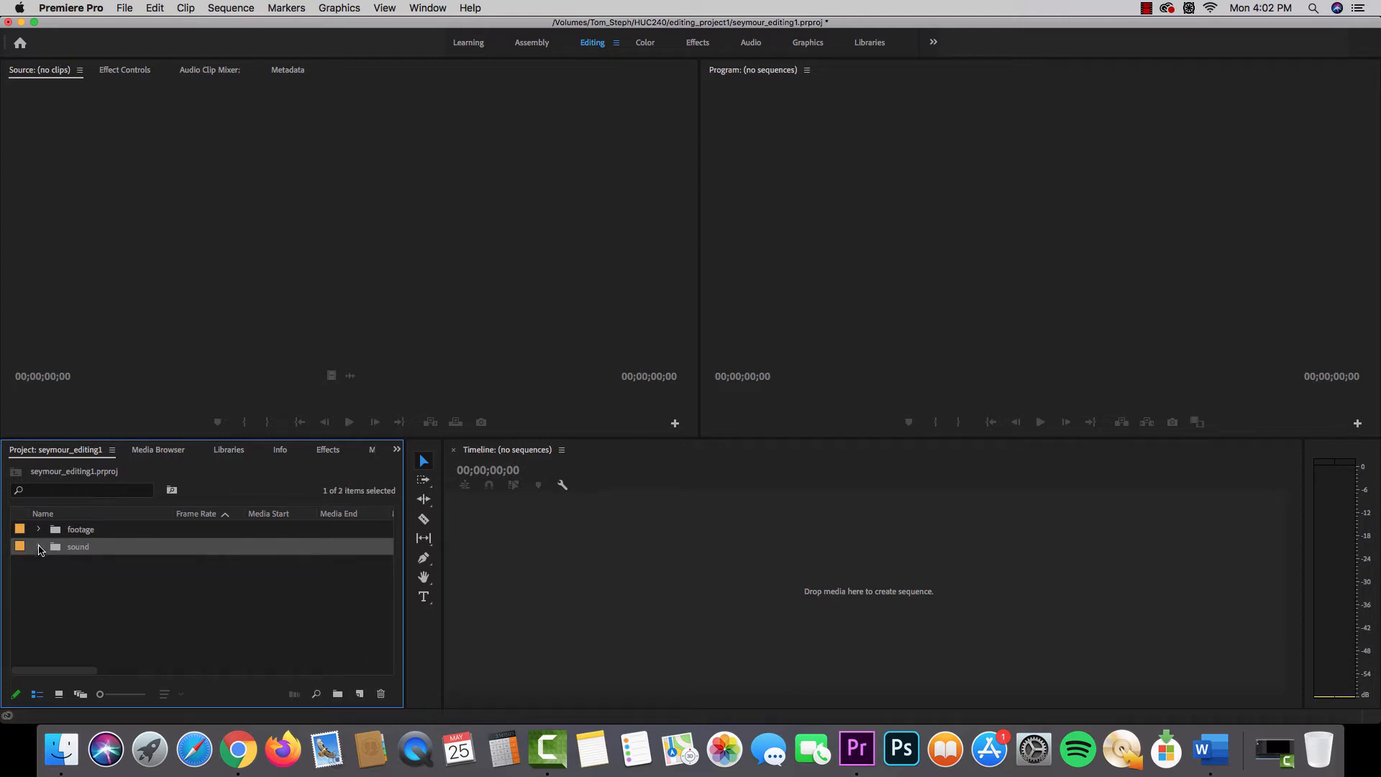
Show the project items as icons and open the footage bin to browse its clip thumbnails.
{"action": "left_click", "coordinate": [54, 695]}
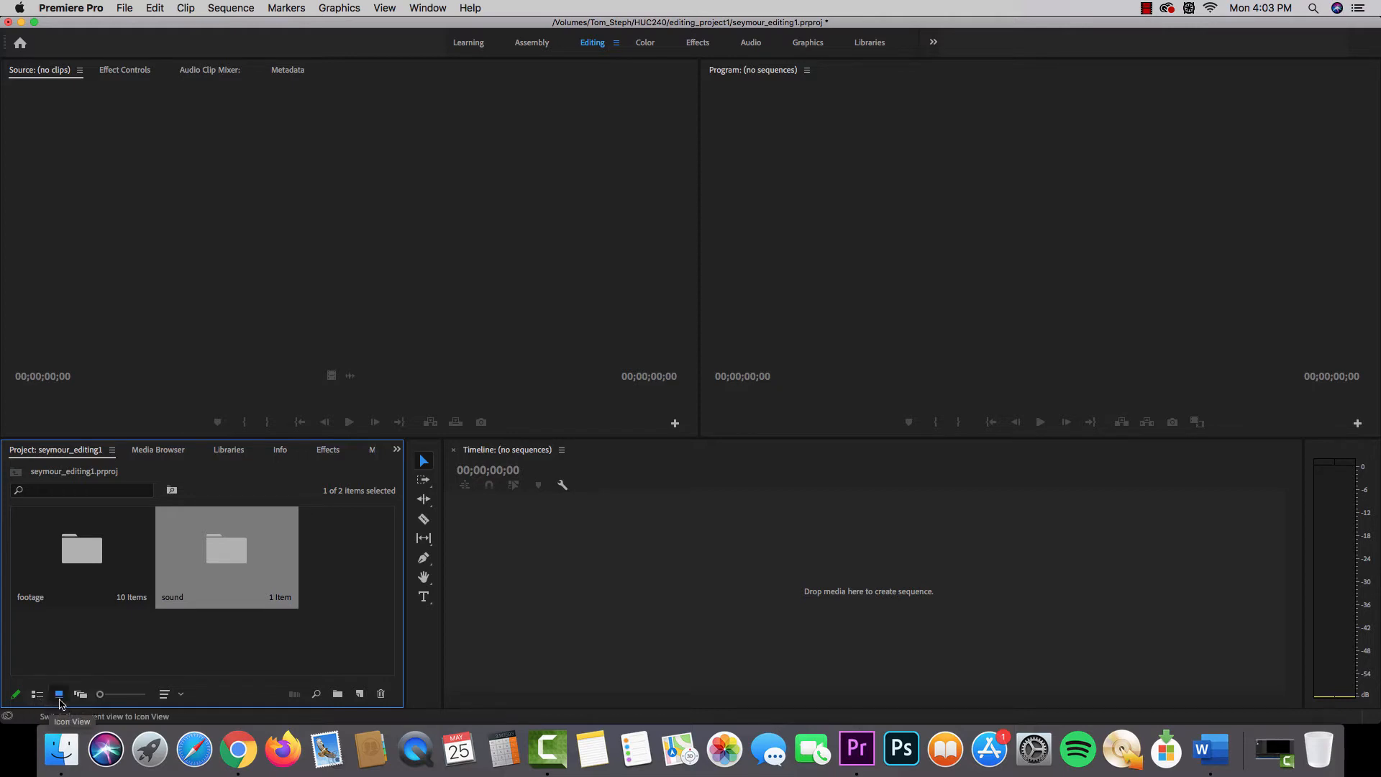
{"action": "left_click", "coordinate": [81, 666]}
{"action": "double_click", "coordinate": [72, 565]}
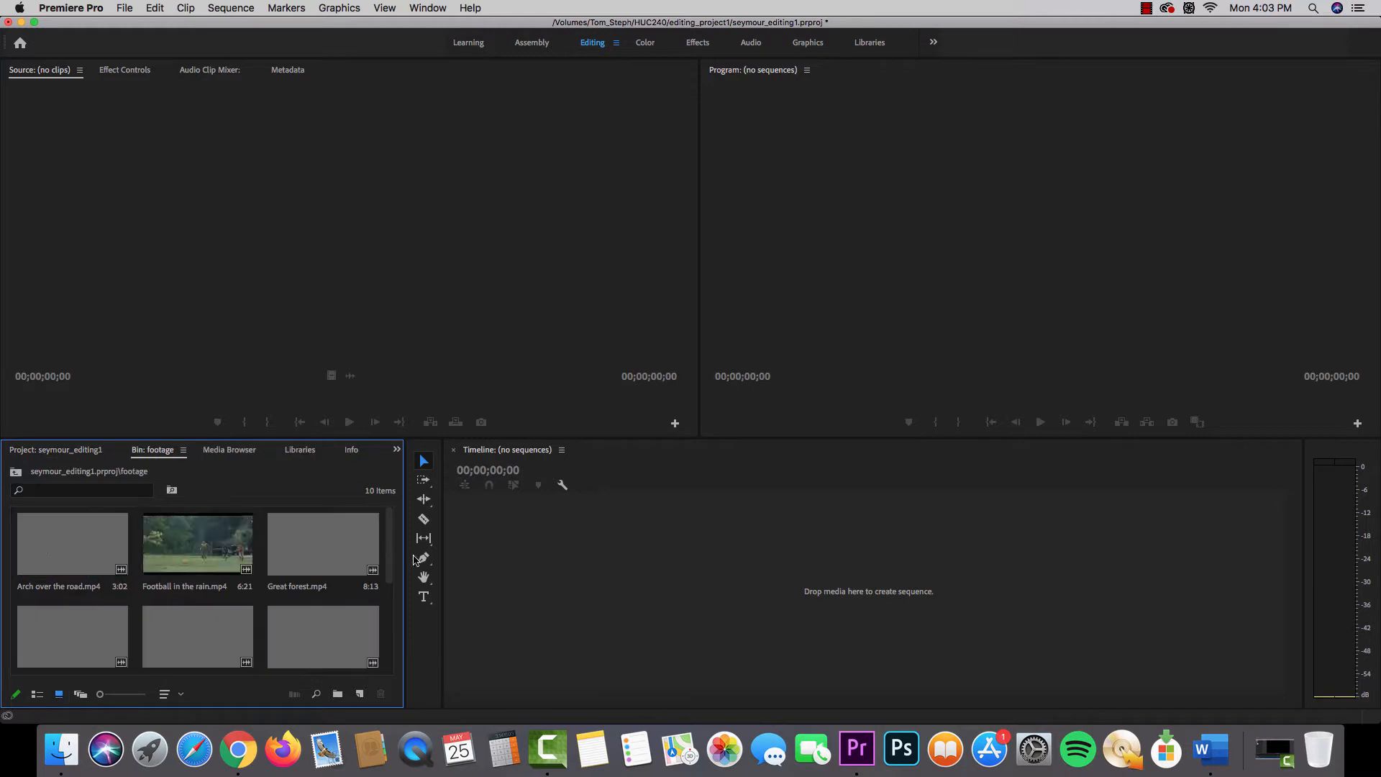
{"action": "scroll", "coordinate": [391, 545], "scroll_direction": "down", "scroll_amount": 5}
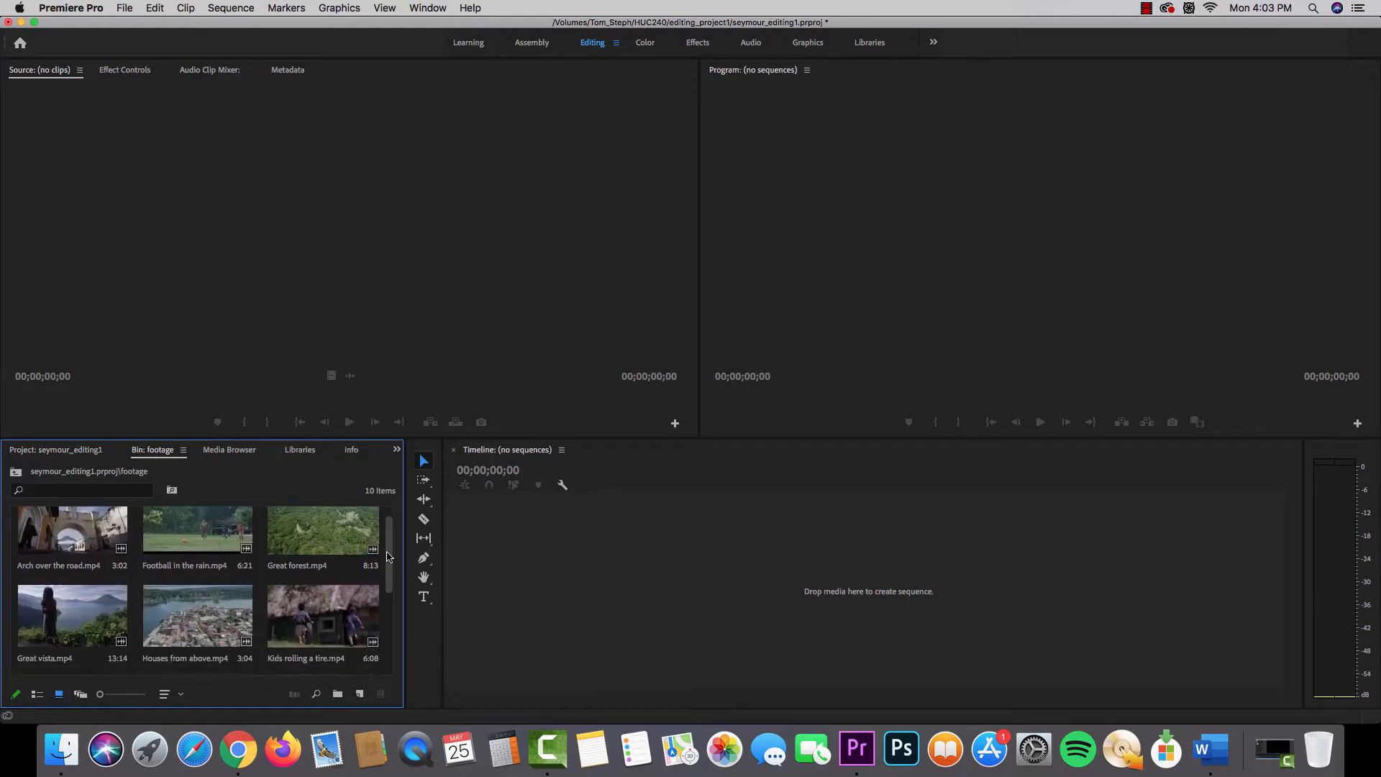
{"action": "scroll", "coordinate": [376, 570], "scroll_direction": "up", "scroll_amount": 3}
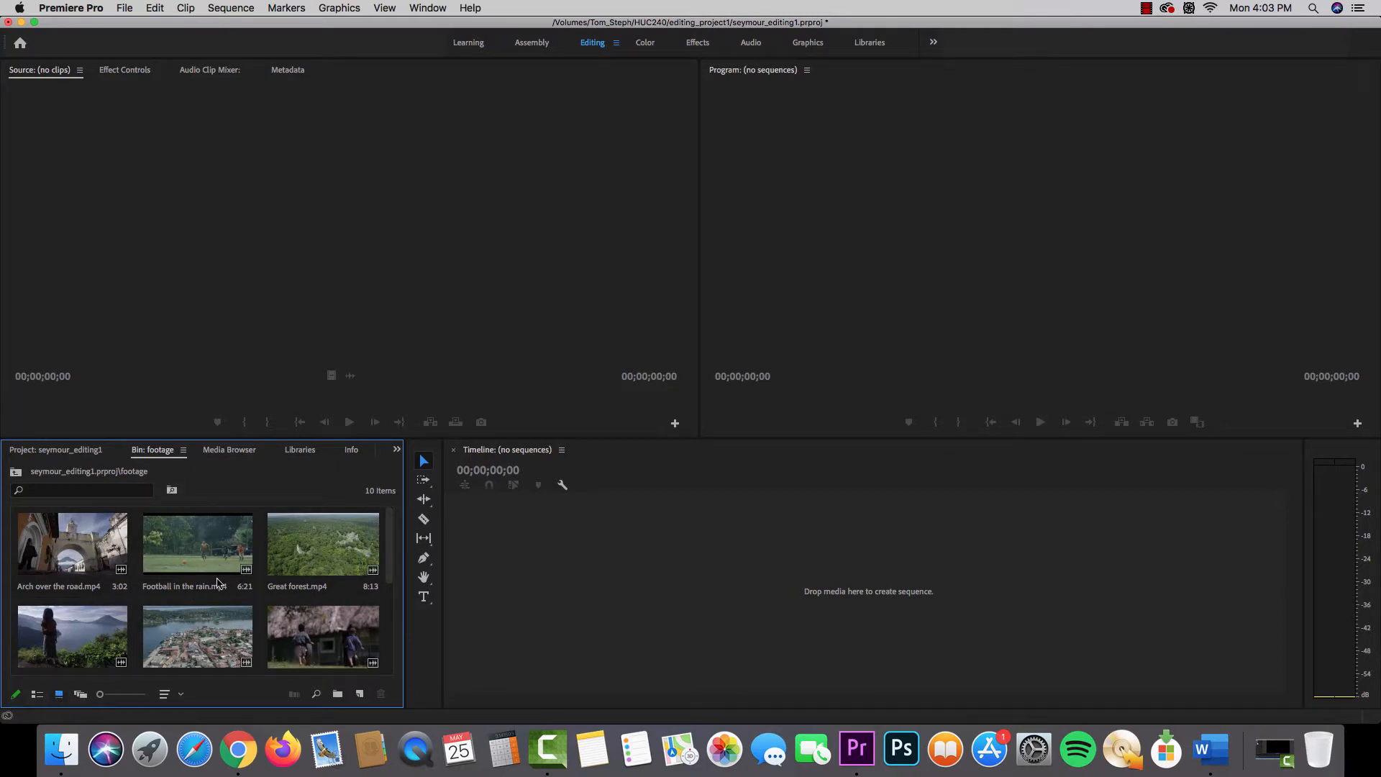
Load Arch over the road.mp4 into the Source Monitor and preview it, replaying it from near the beginning.
{"action": "double_click", "coordinate": [52, 545]}
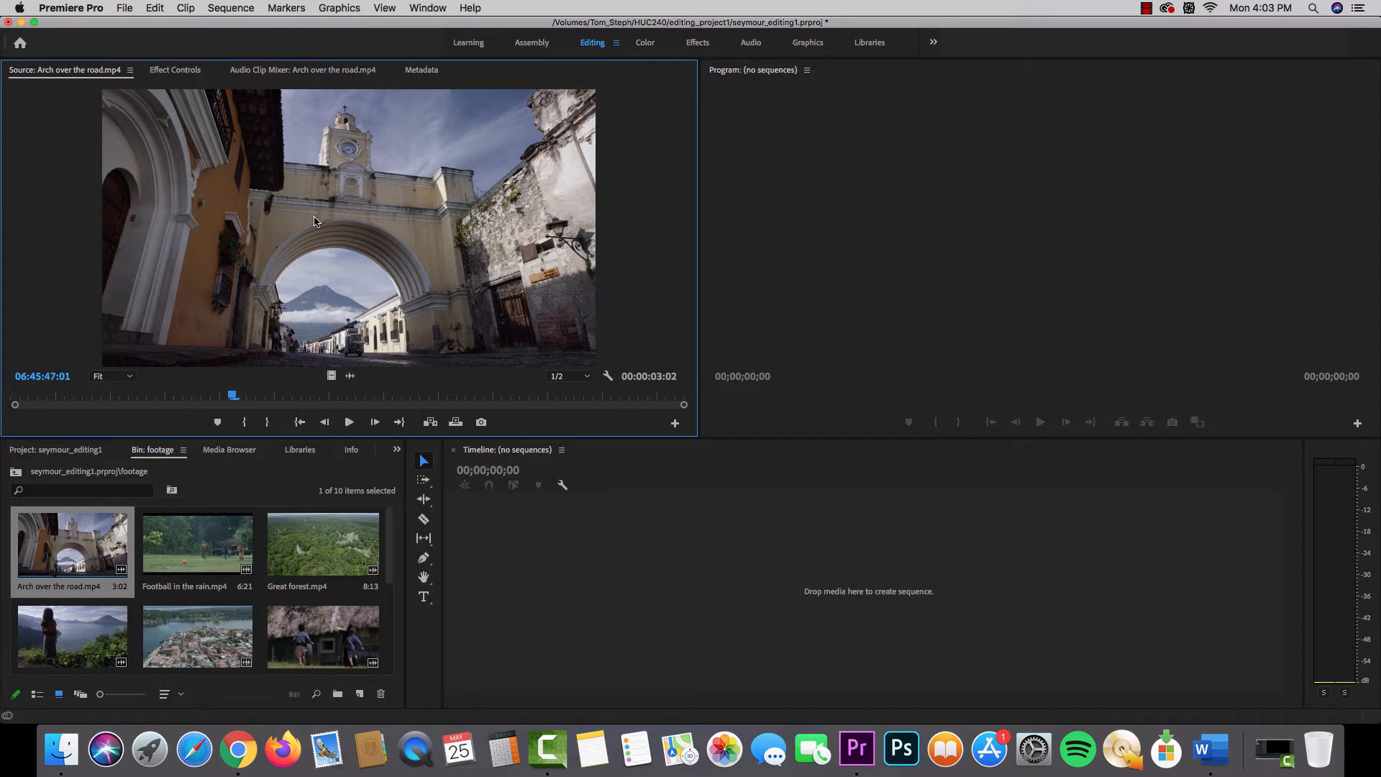
{"action": "left_click", "coordinate": [349, 422]}
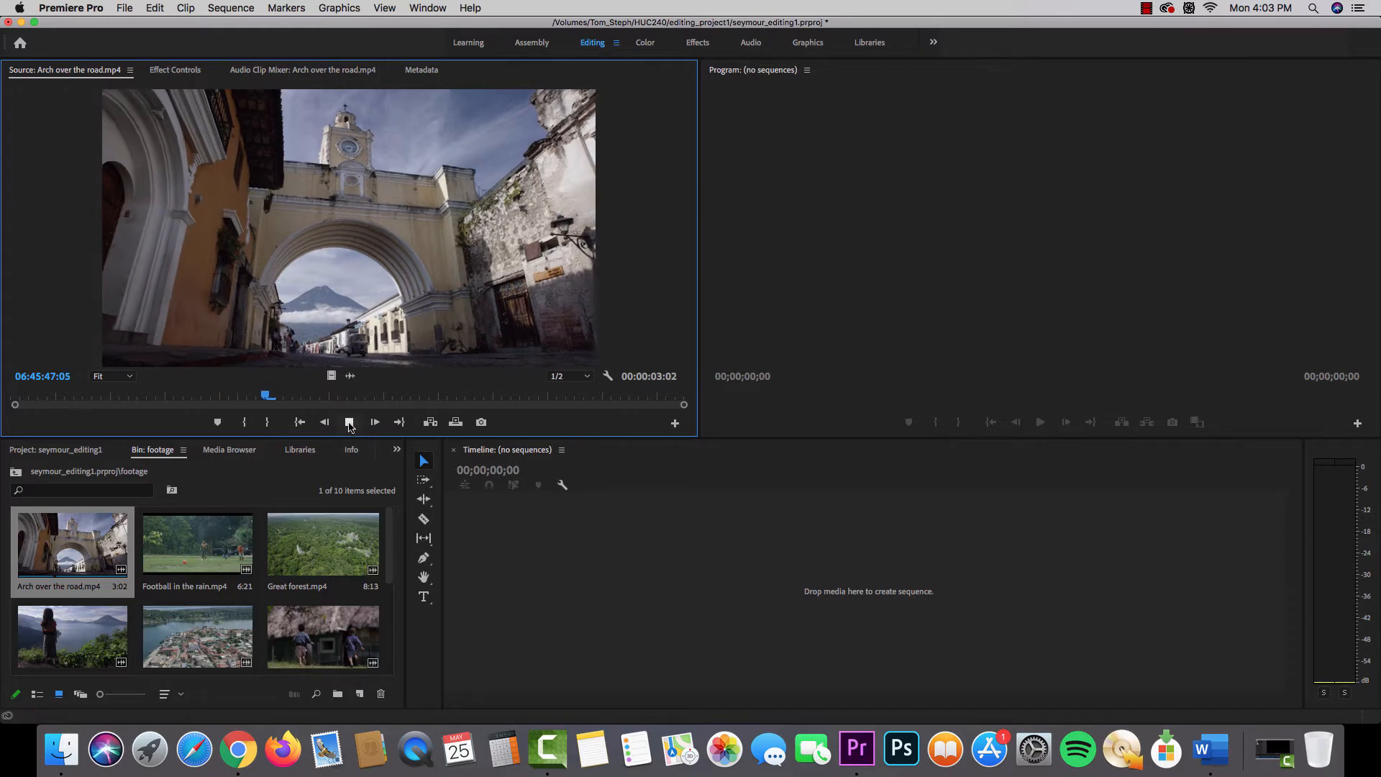
{"action": "left_click", "coordinate": [349, 422]}
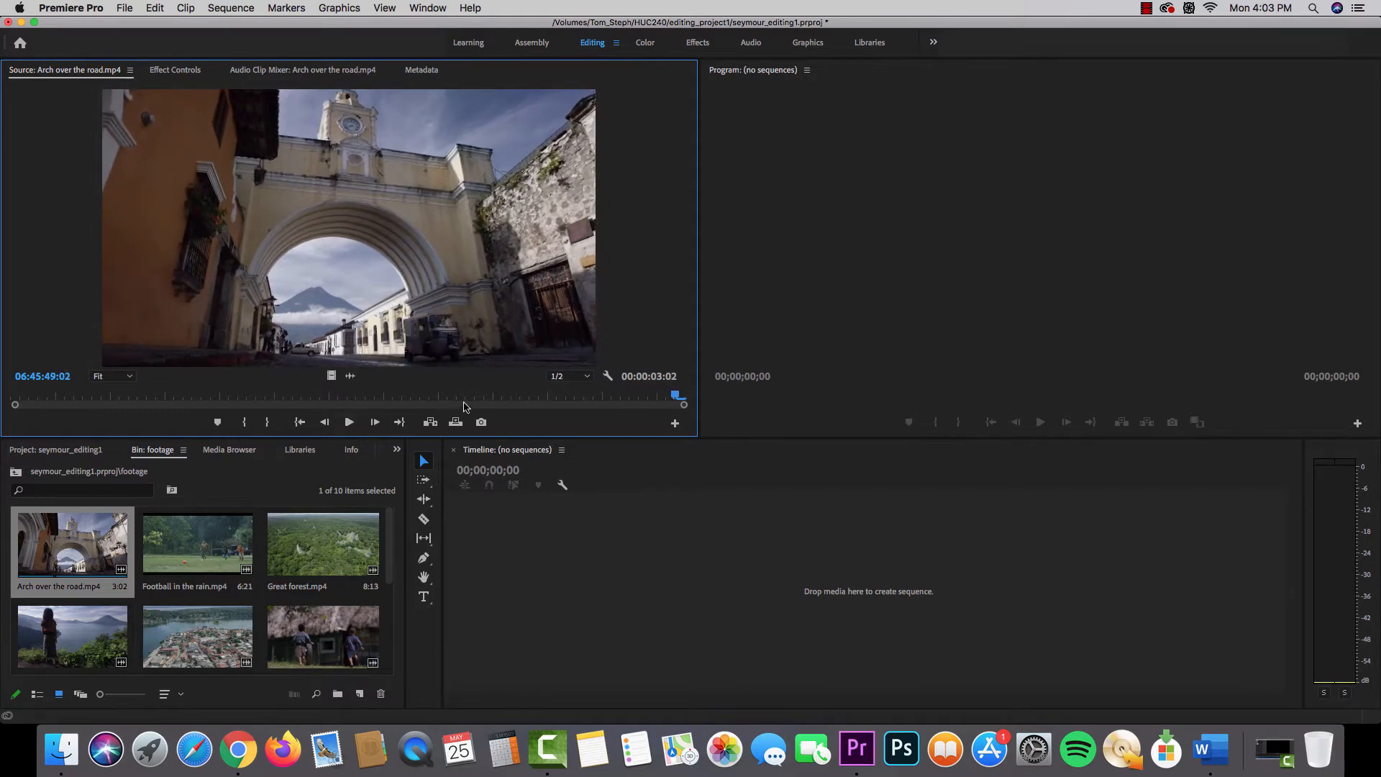
{"action": "left_click_drag", "start_coordinate": [523, 401], "coordinate": [69, 408]}
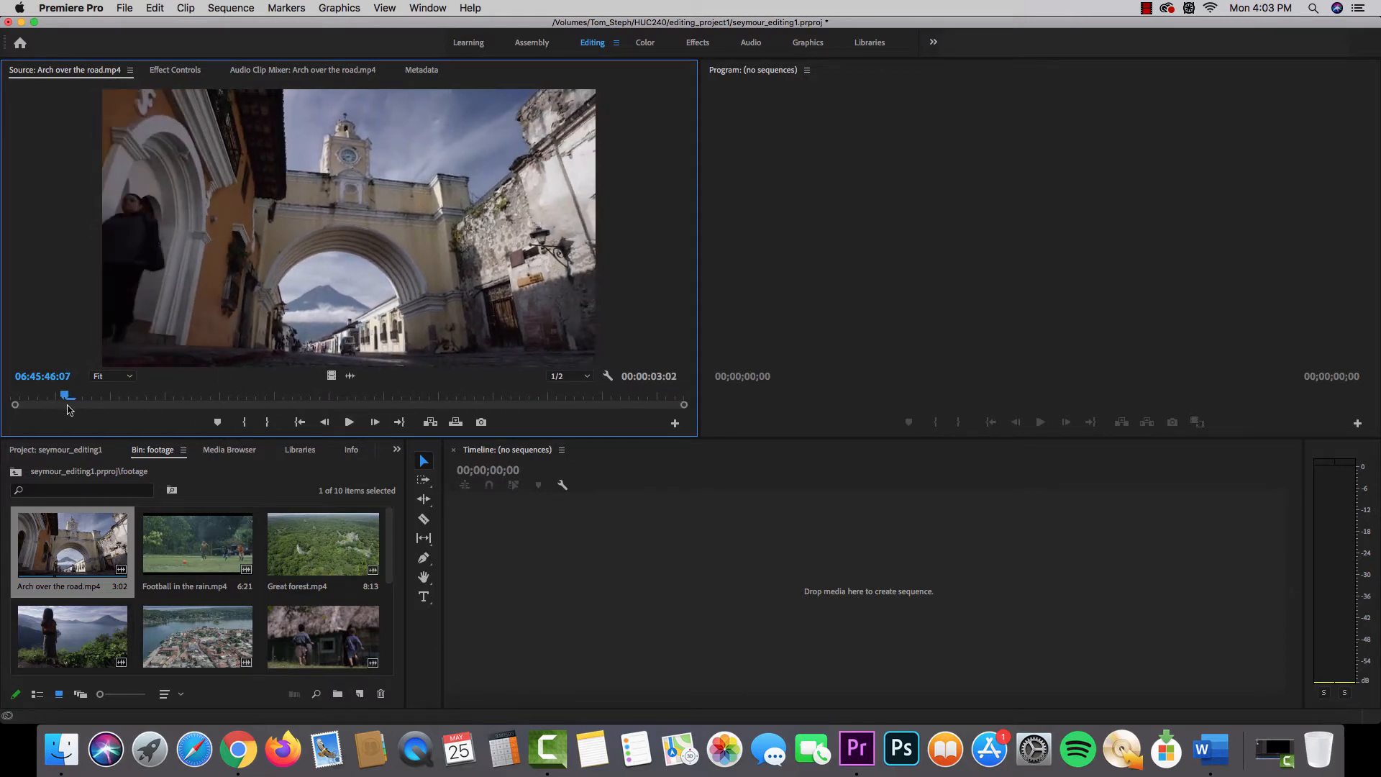
{"action": "left_click", "coordinate": [349, 422]}
{"action": "left_click", "coordinate": [350, 422]}
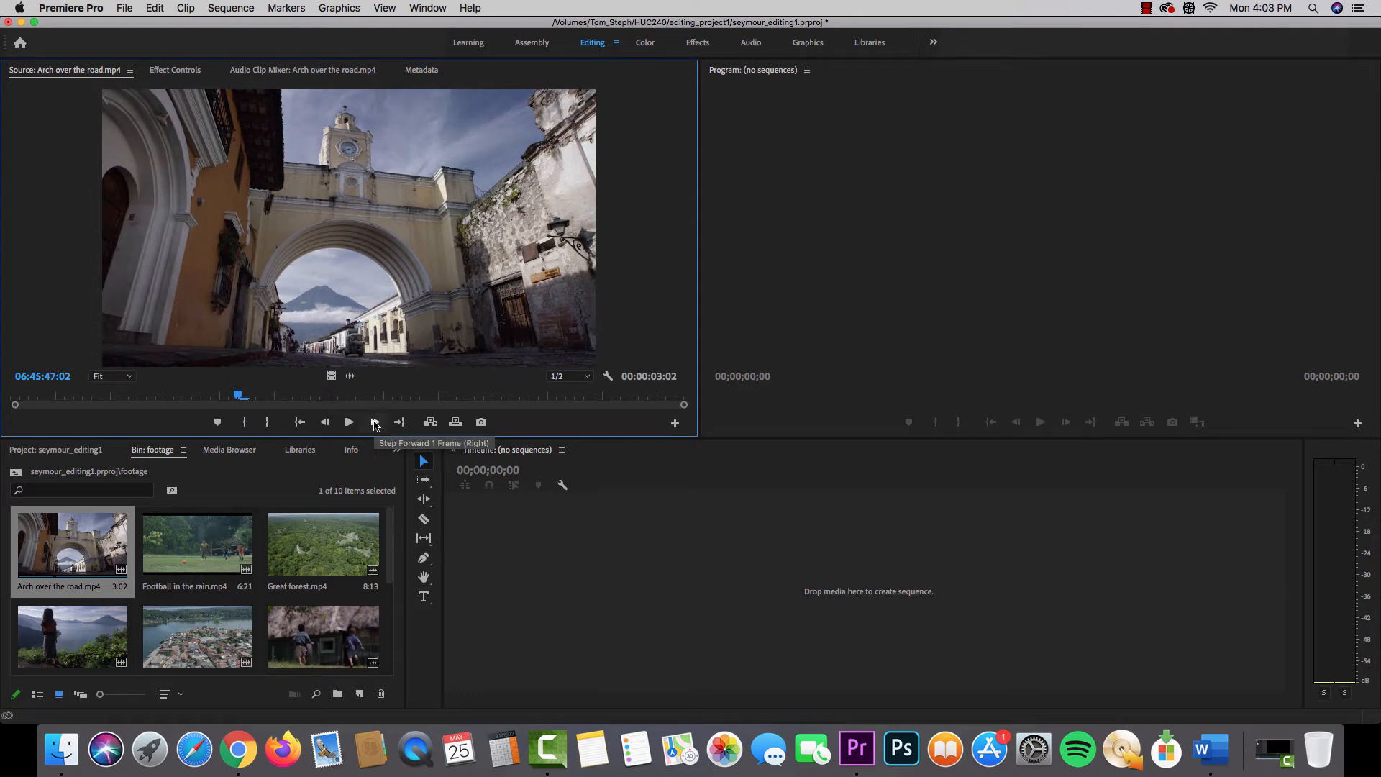
Review Arch over the road.mp4 frame by frame, by scrubbing, and by playing it from the start.
{"action": "left_click", "coordinate": [374, 423]}
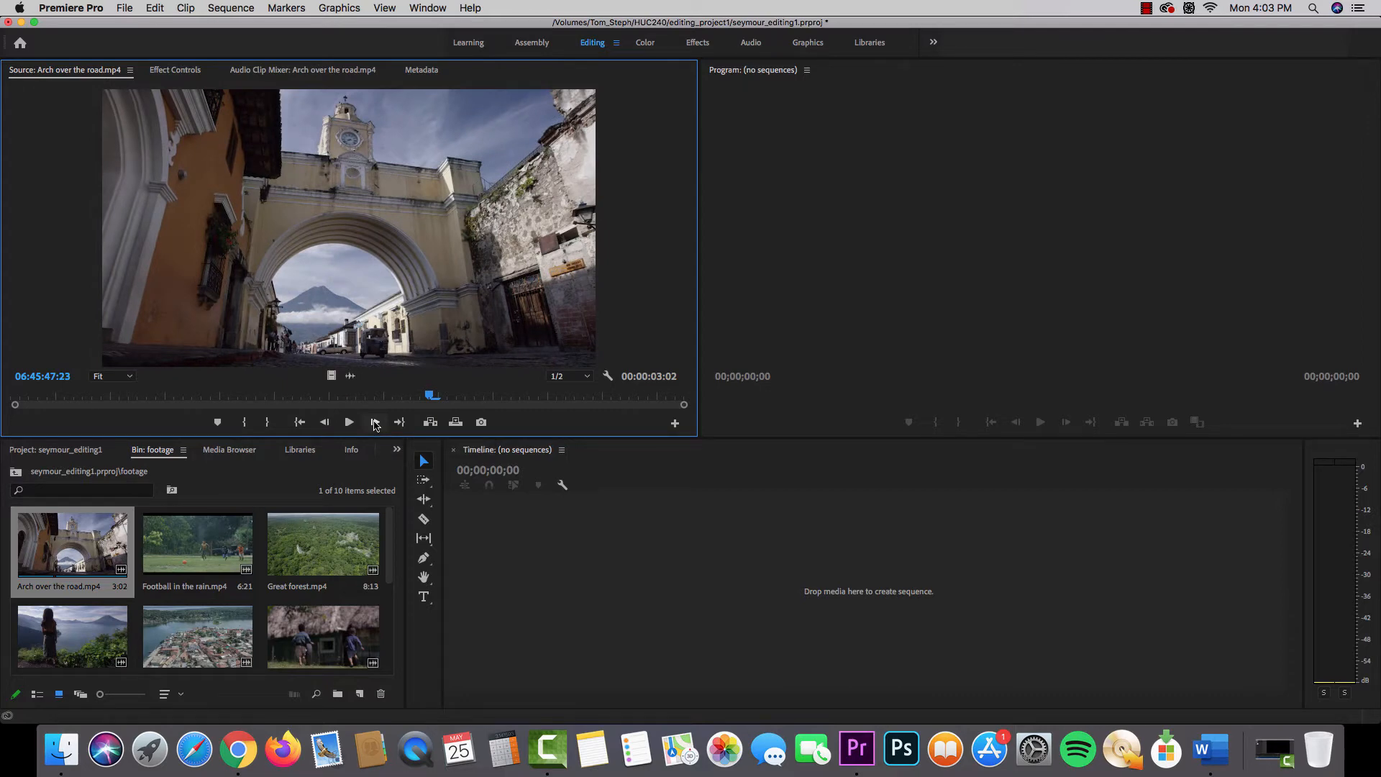
{"action": "left_click", "coordinate": [375, 423]}
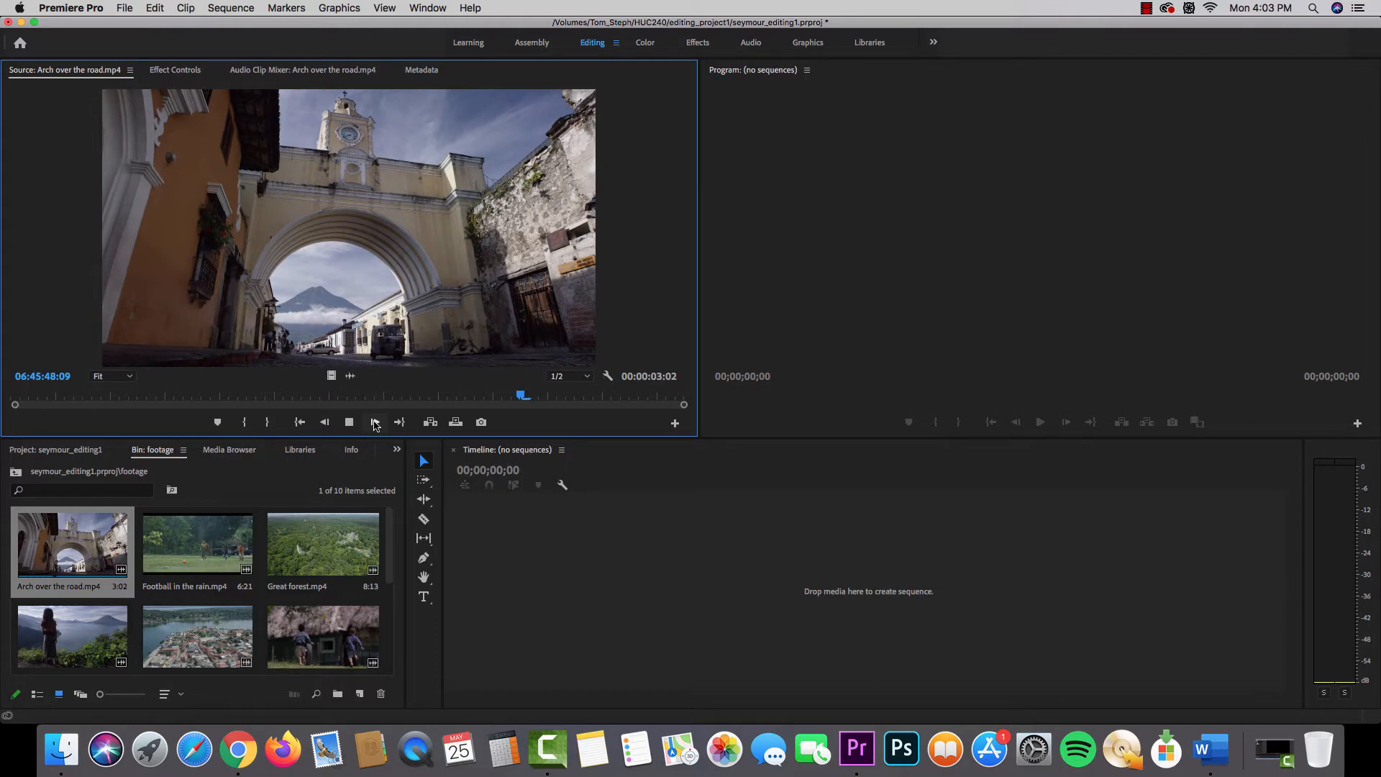
{"action": "left_click", "coordinate": [403, 395]}
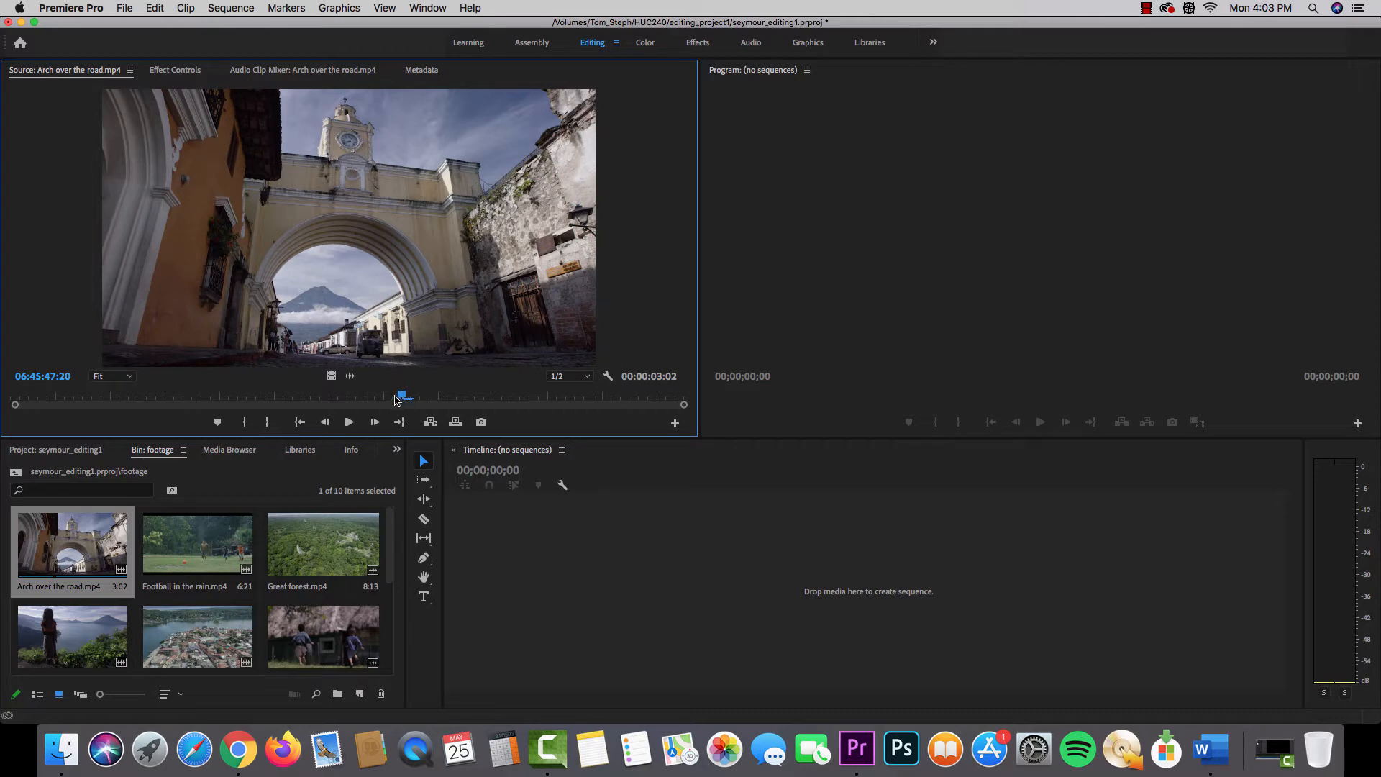
{"action": "mouse_move", "coordinate": [395, 398]}
{"action": "left_mouse_down"}
{"action": "mouse_move", "coordinate": [172, 386]}
{"action": "mouse_move", "coordinate": [371, 384]}
{"action": "mouse_move", "coordinate": [345, 382]}
{"action": "mouse_move", "coordinate": [170, 391]}
{"action": "mouse_move", "coordinate": [400, 394]}
{"action": "left_mouse_up"}
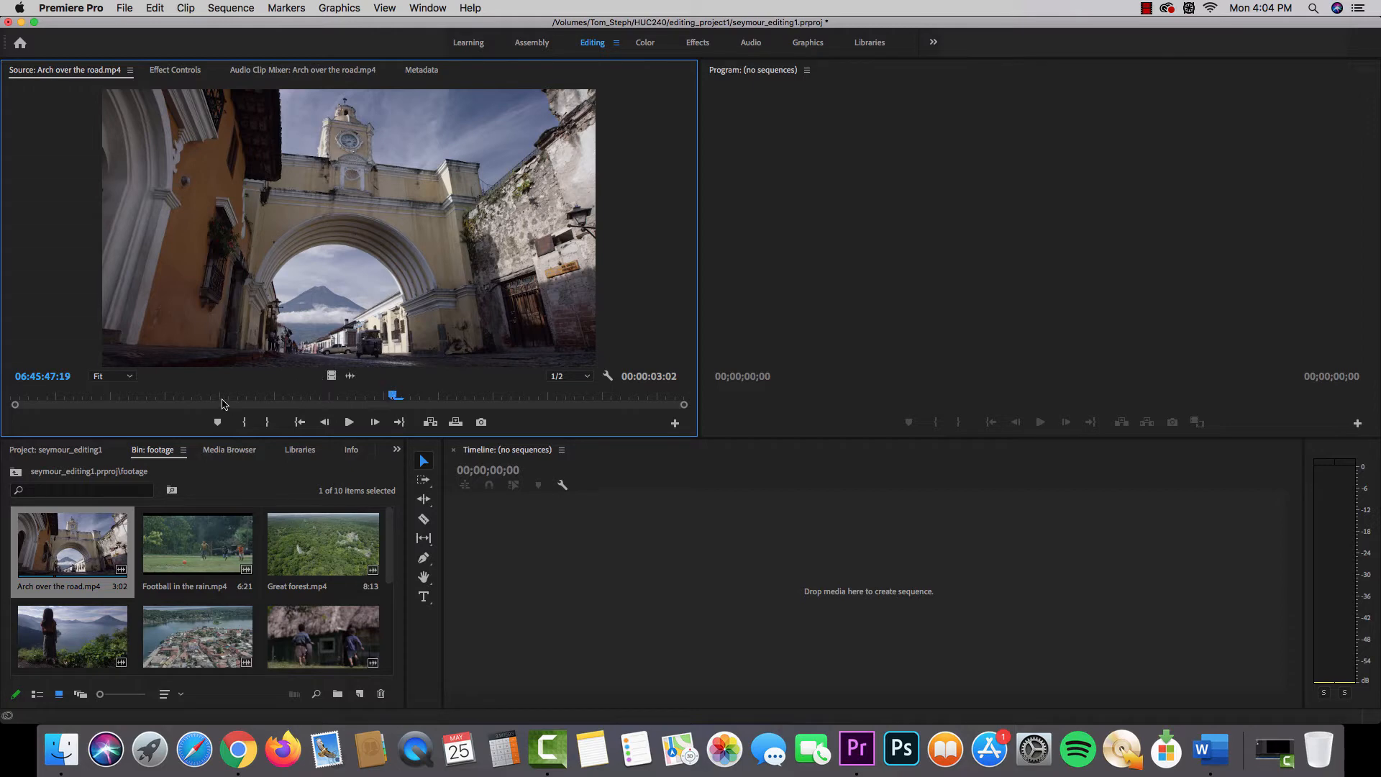
{"action": "left_click_drag", "start_coordinate": [215, 396], "coordinate": [2, 396]}
{"action": "key", "text": "space"}
{"action": "key", "text": "space"}
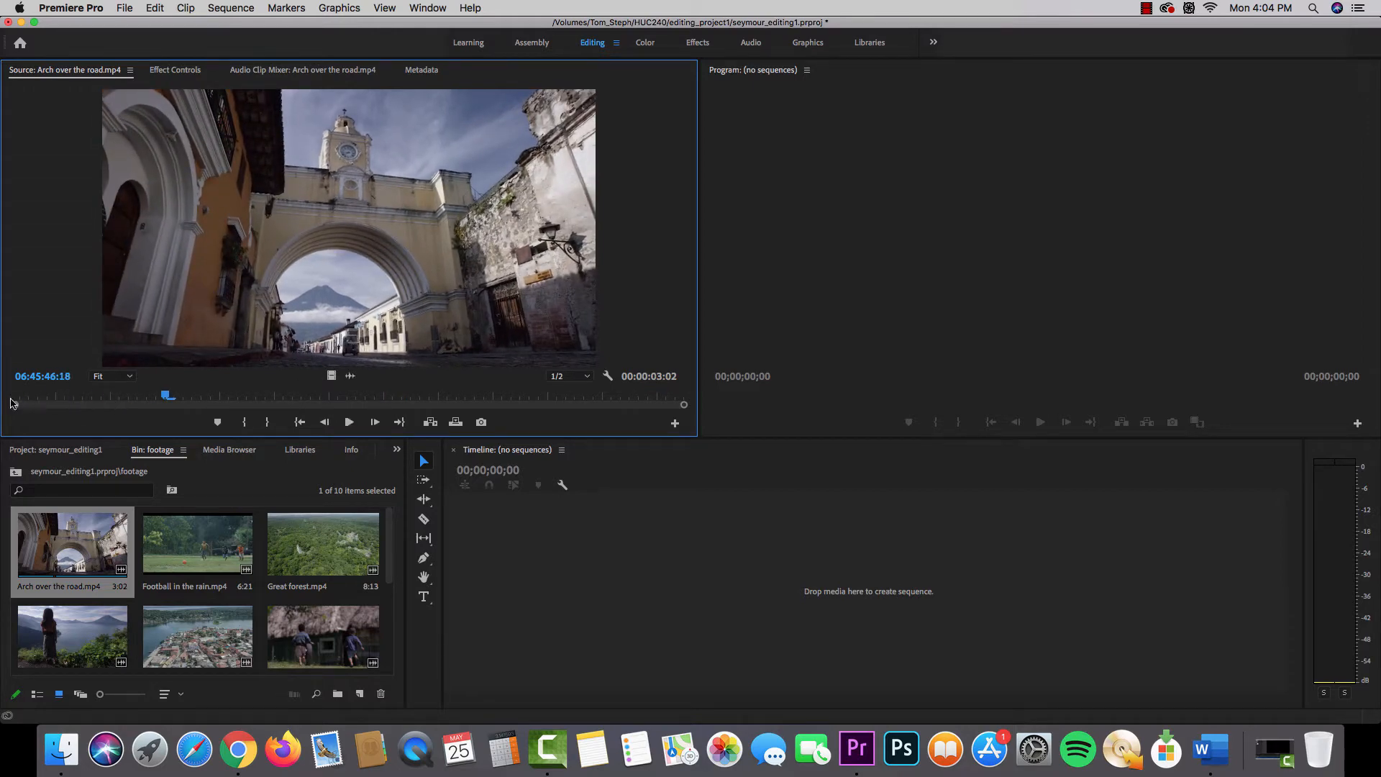
Mark an In point at 06:45:46:20 and an Out point at 06:45:49:00 on Arch over the road.mp4.
{"action": "left_click_drag", "start_coordinate": [63, 397], "coordinate": [182, 374]}
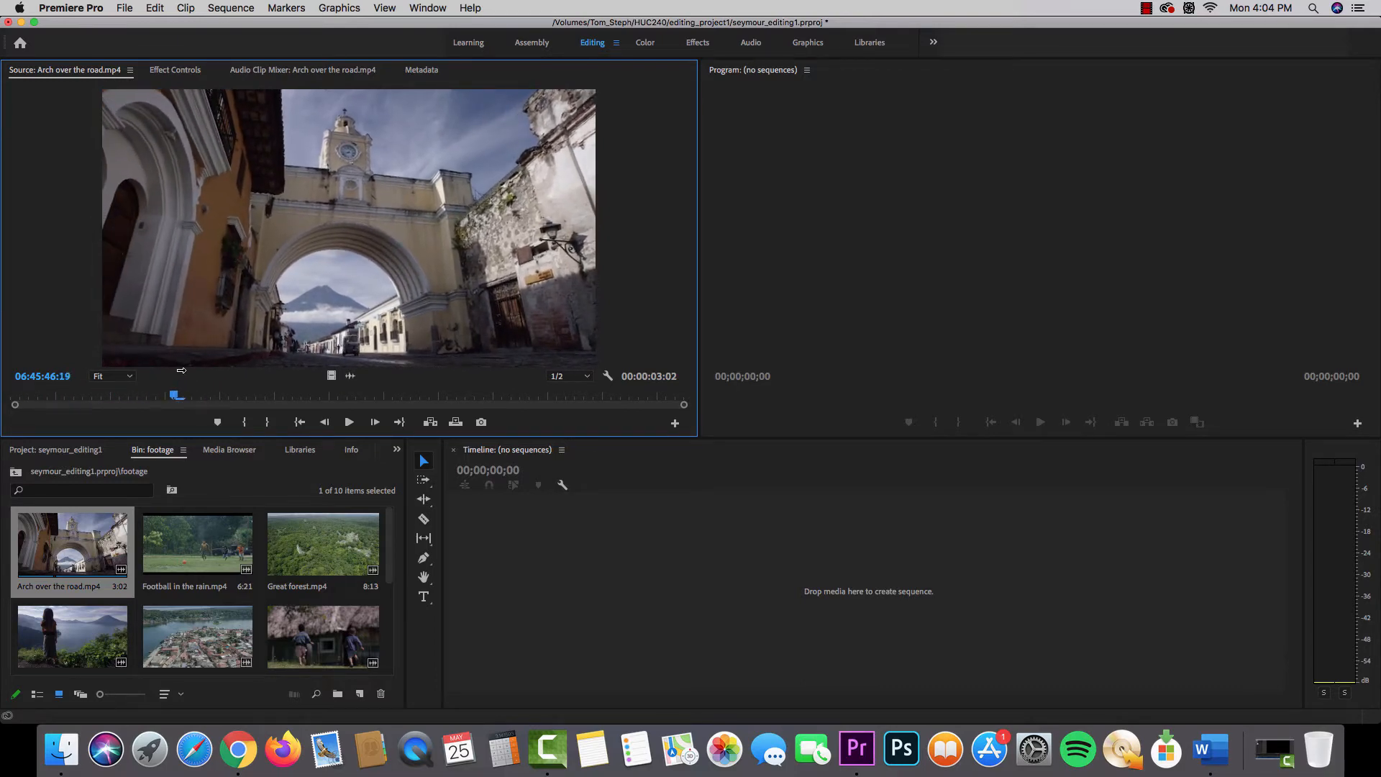
{"action": "key", "text": "i"}
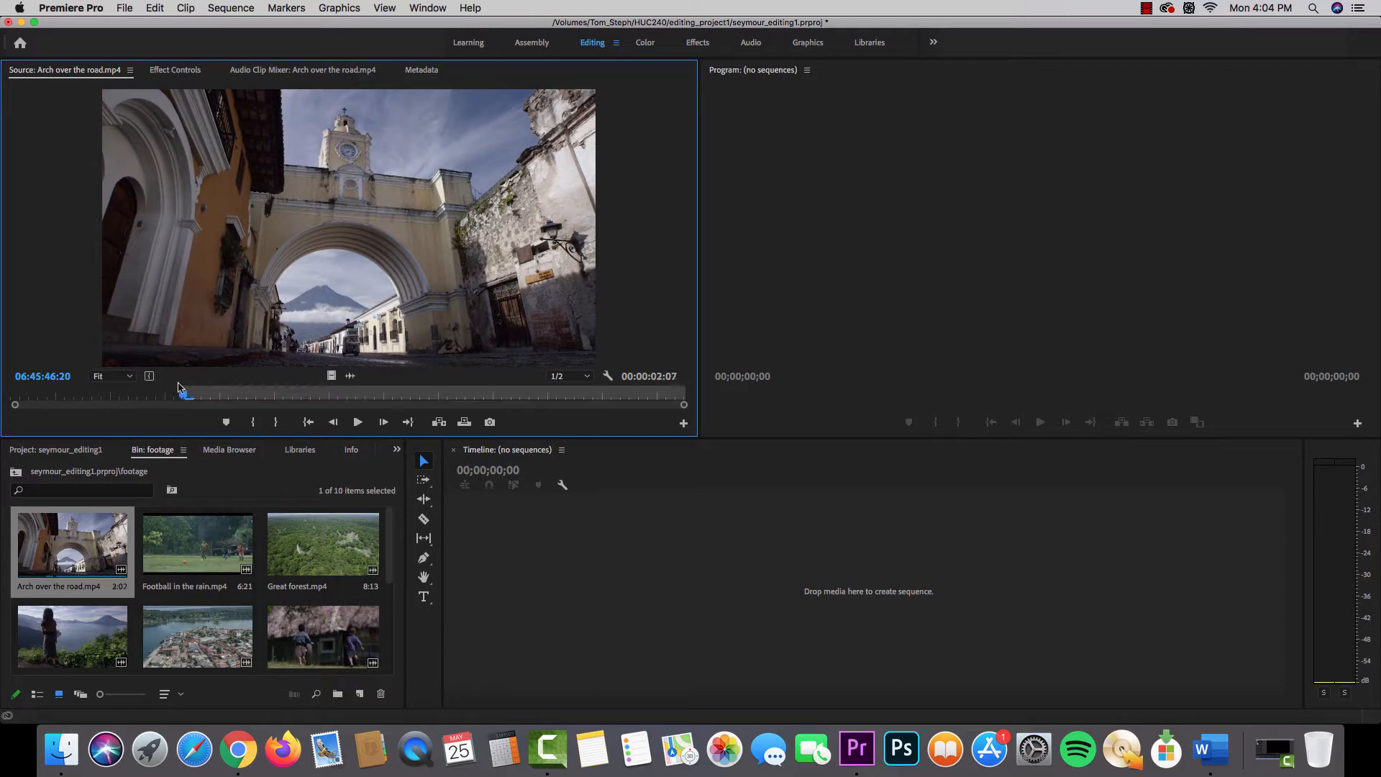
{"action": "left_click_drag", "start_coordinate": [184, 394], "coordinate": [659, 389]}
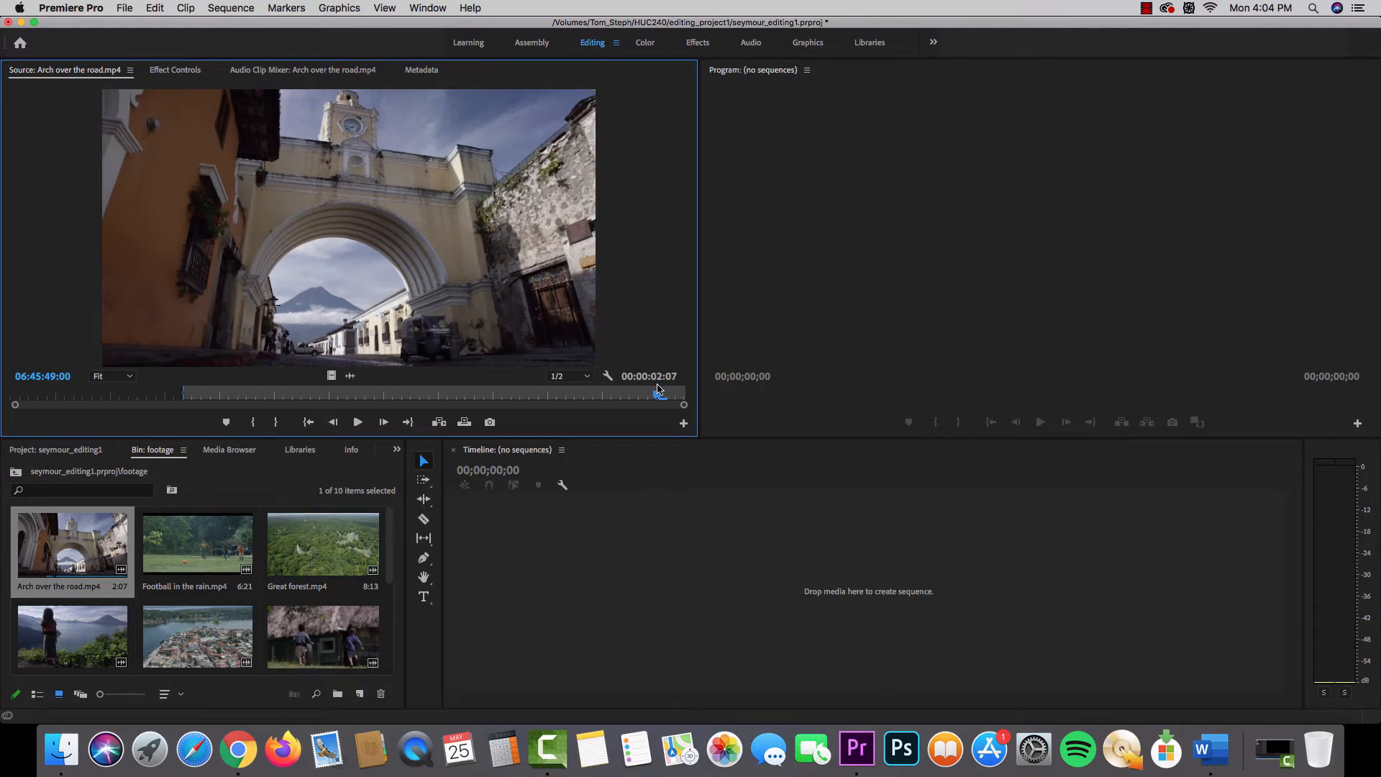
{"action": "key", "text": "o"}
Create a sequence by placing the marked part of Arch over the road.mp4 in the empty timeline, and save the project.
{"action": "left_click_drag", "start_coordinate": [408, 246], "coordinate": [500, 561]}
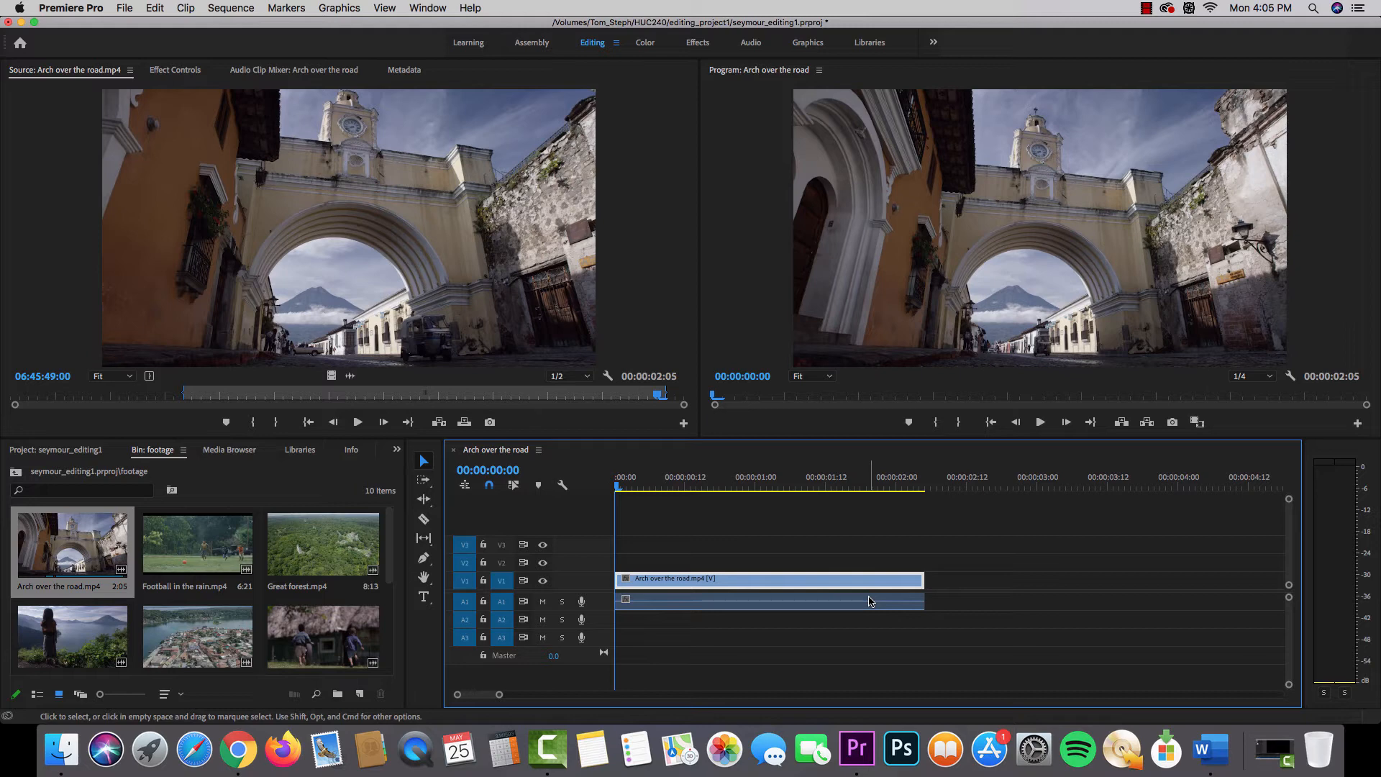
{"action": "left_click", "coordinate": [124, 9]}
{"action": "left_click", "coordinate": [132, 171]}
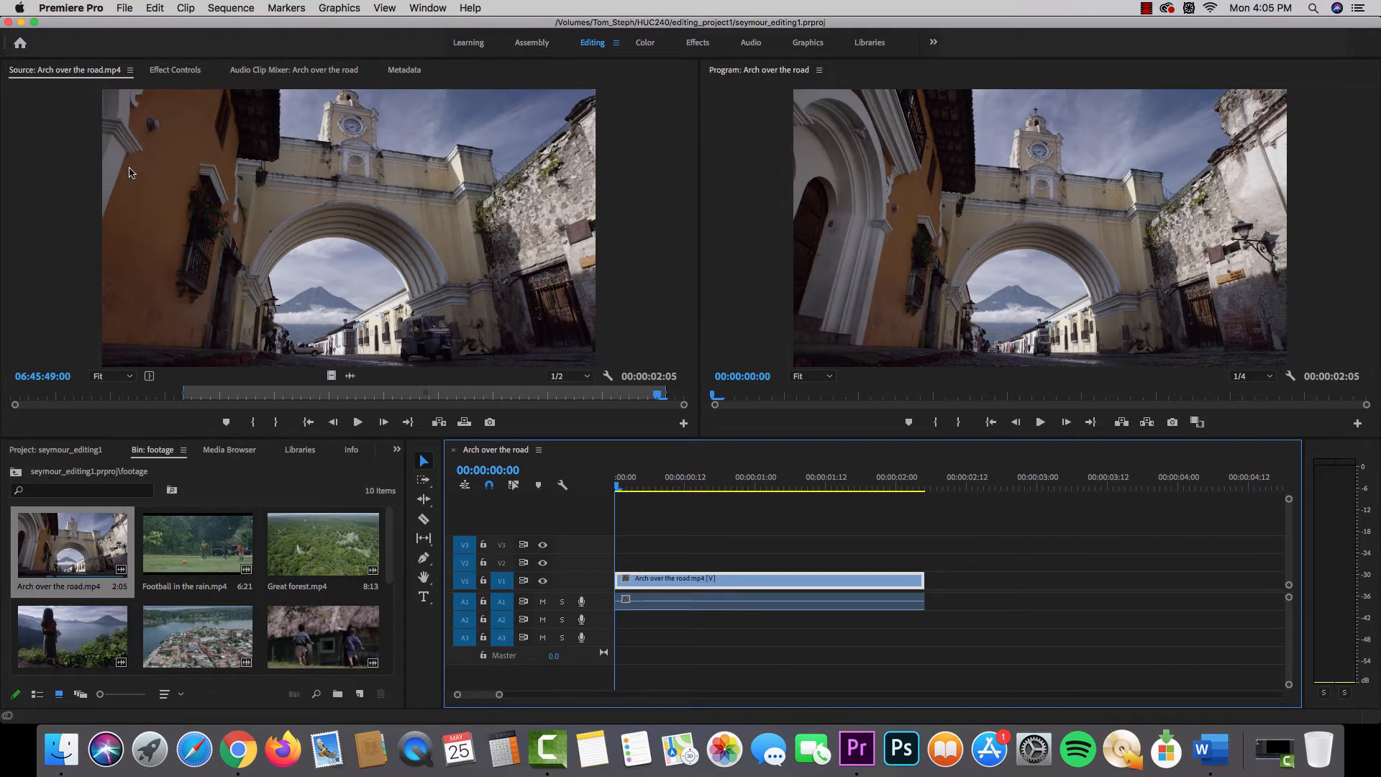
Save the project and play the sequence back from its start.
{"action": "key", "text": "super+s"}
{"action": "left_click_drag", "start_coordinate": [623, 478], "coordinate": [580, 471]}
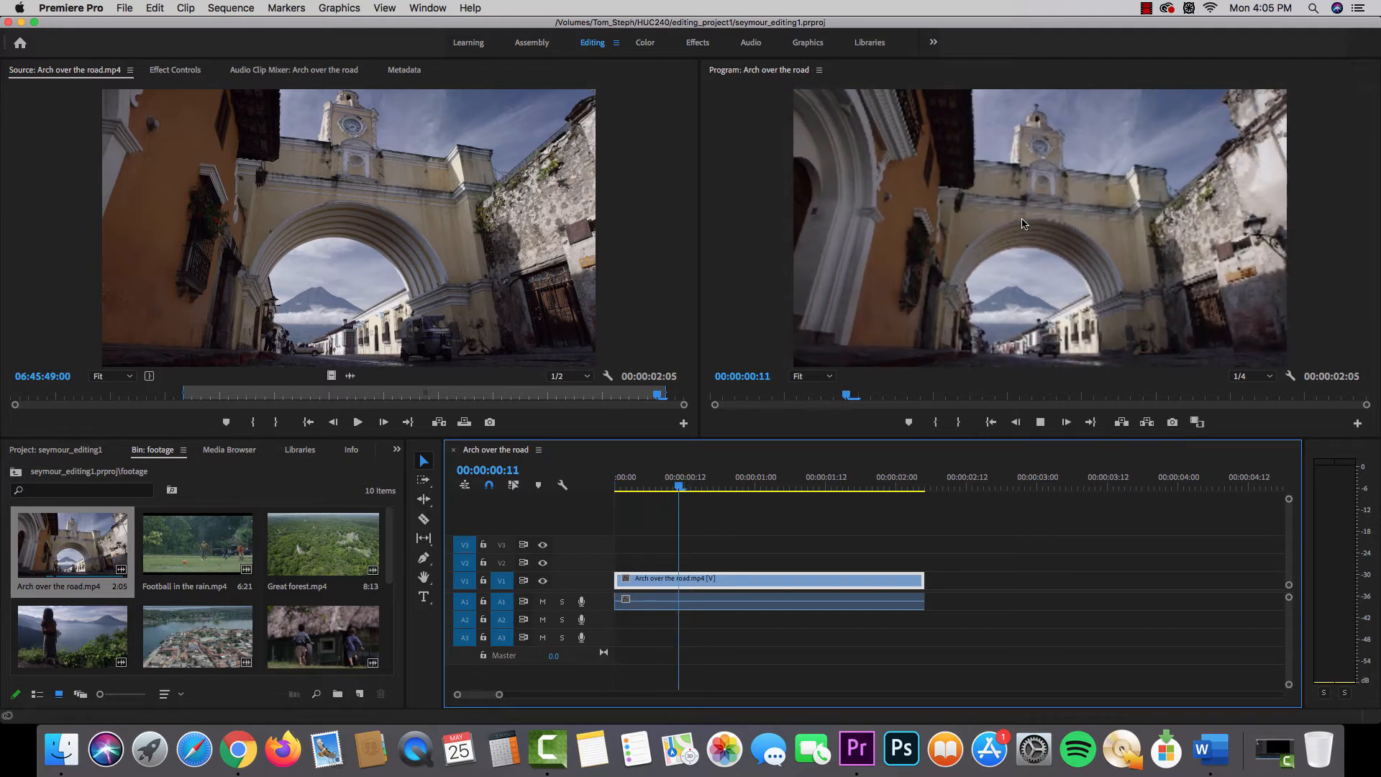
{"action": "key", "text": "space"}
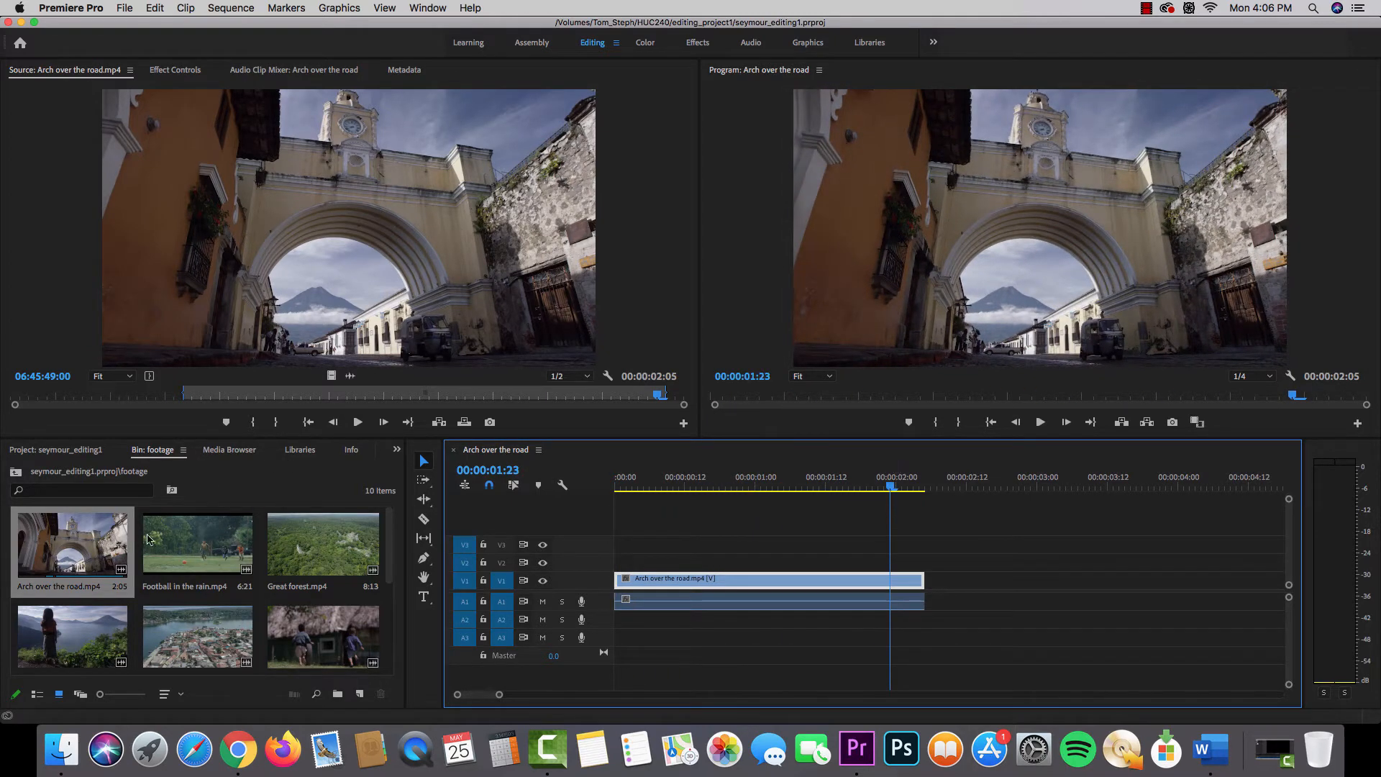
Load Football in the rain.mp4 into the Source Monitor and preview it, raising the system volume.
{"action": "double_click", "coordinate": [168, 551]}
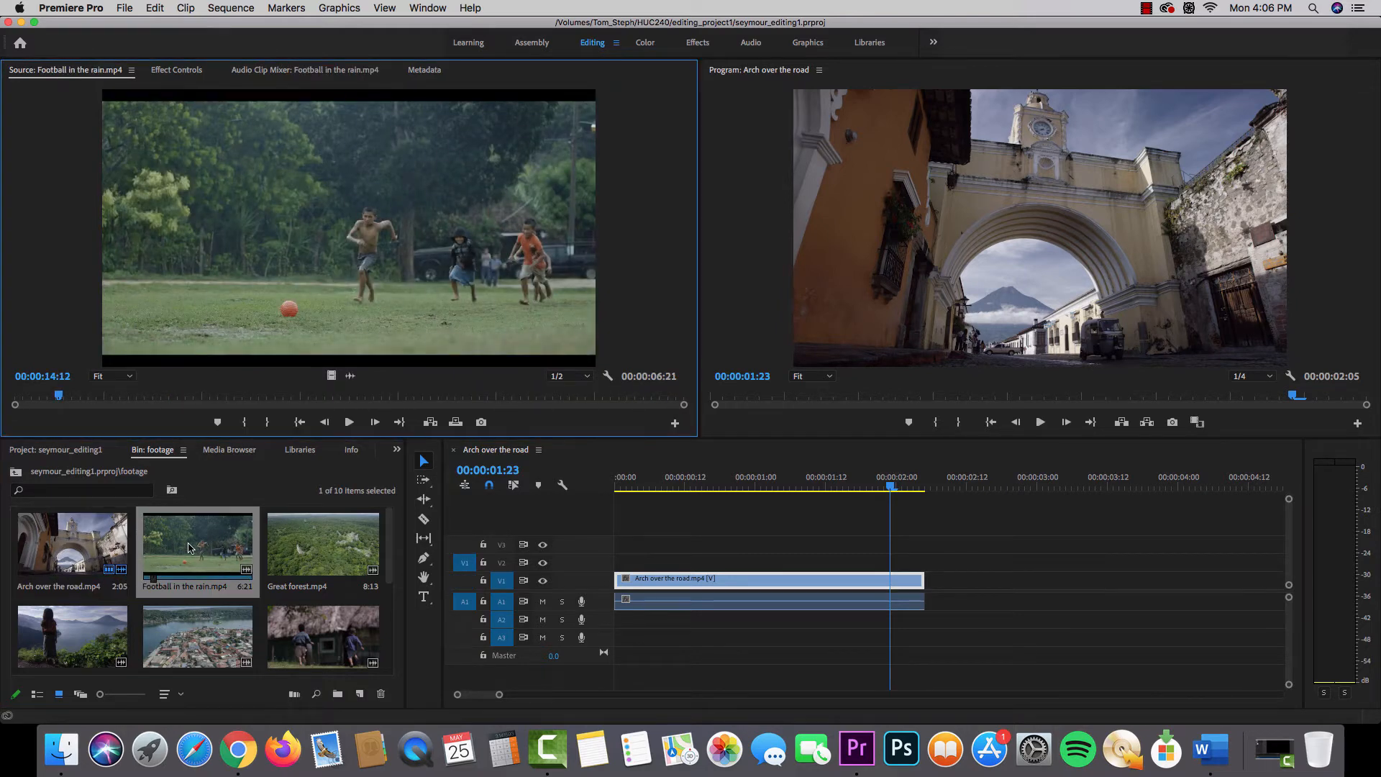
{"action": "left_click_drag", "start_coordinate": [60, 395], "coordinate": [160, 396]}
{"action": "key", "text": "space"}
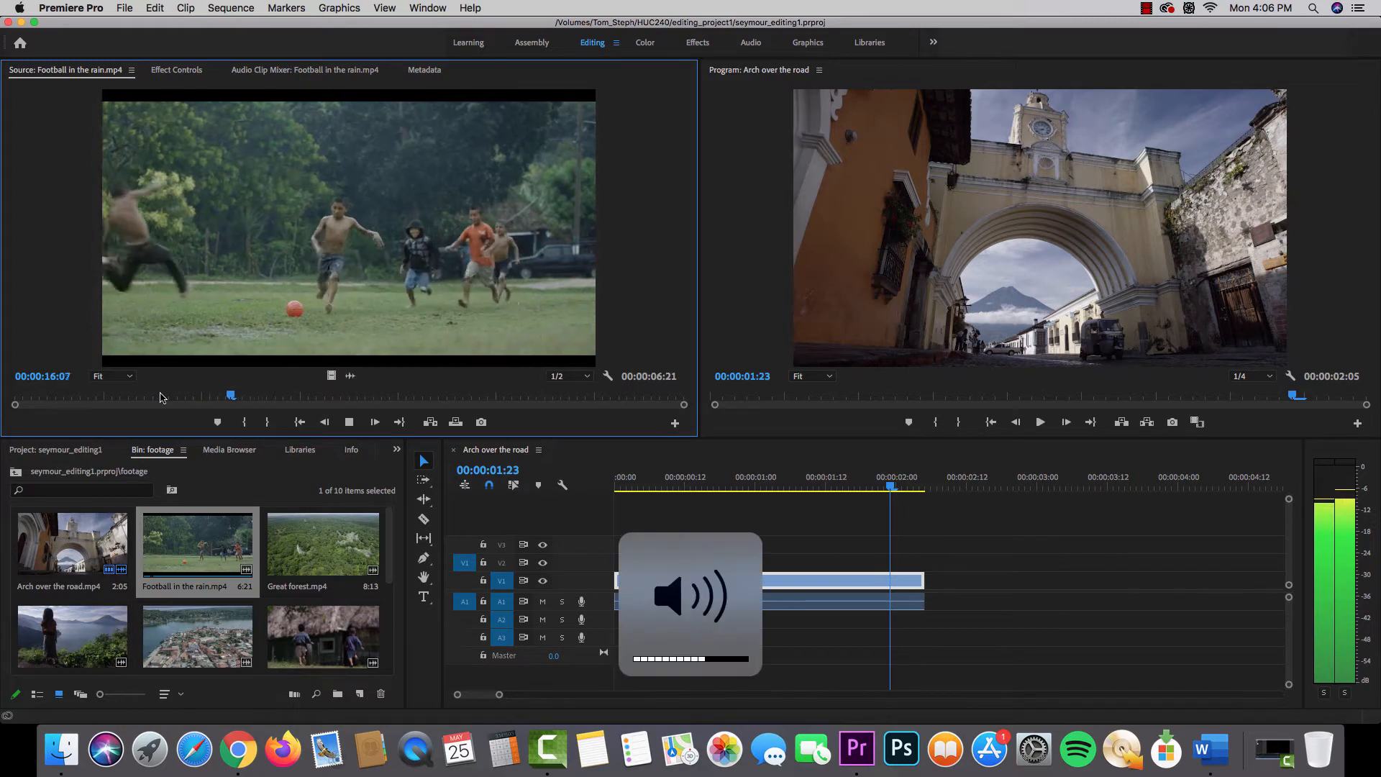
{"action": "key", "text": "XF86AudioRaiseVolume"}
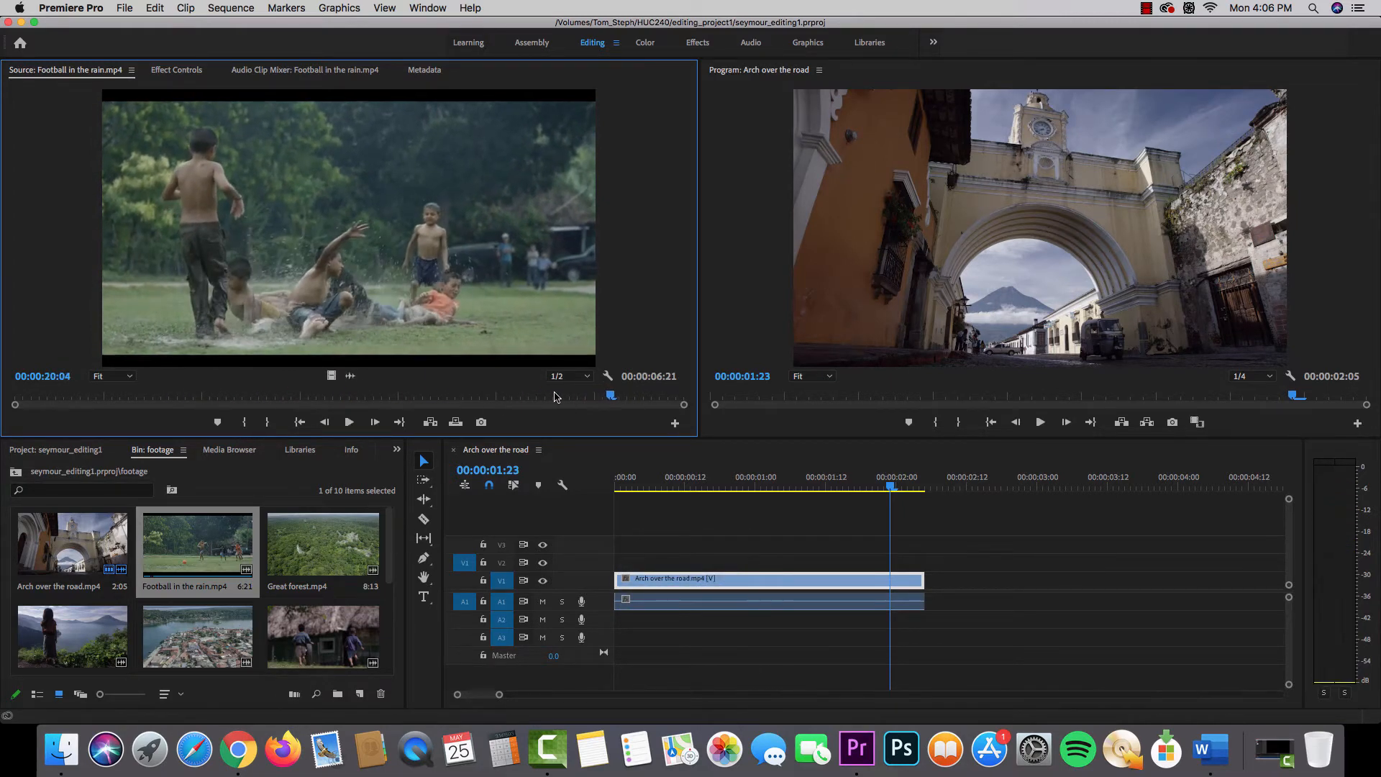
{"action": "key", "text": "space"}
Mark an In point at 00:00:16:19 on Football in the rain.mp4, as the boy reaches the ball.
{"action": "left_click_drag", "start_coordinate": [464, 393], "coordinate": [268, 393]}
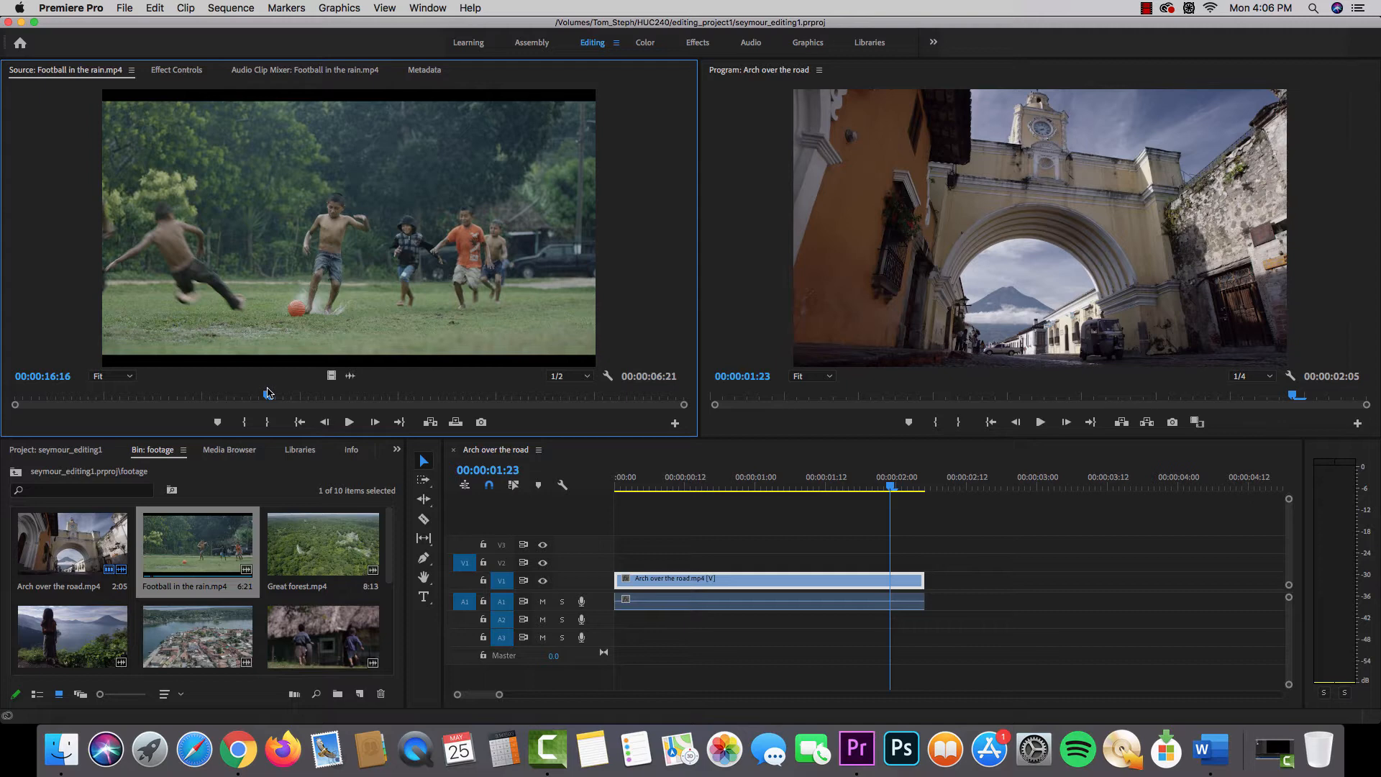
{"action": "key", "text": "space"}
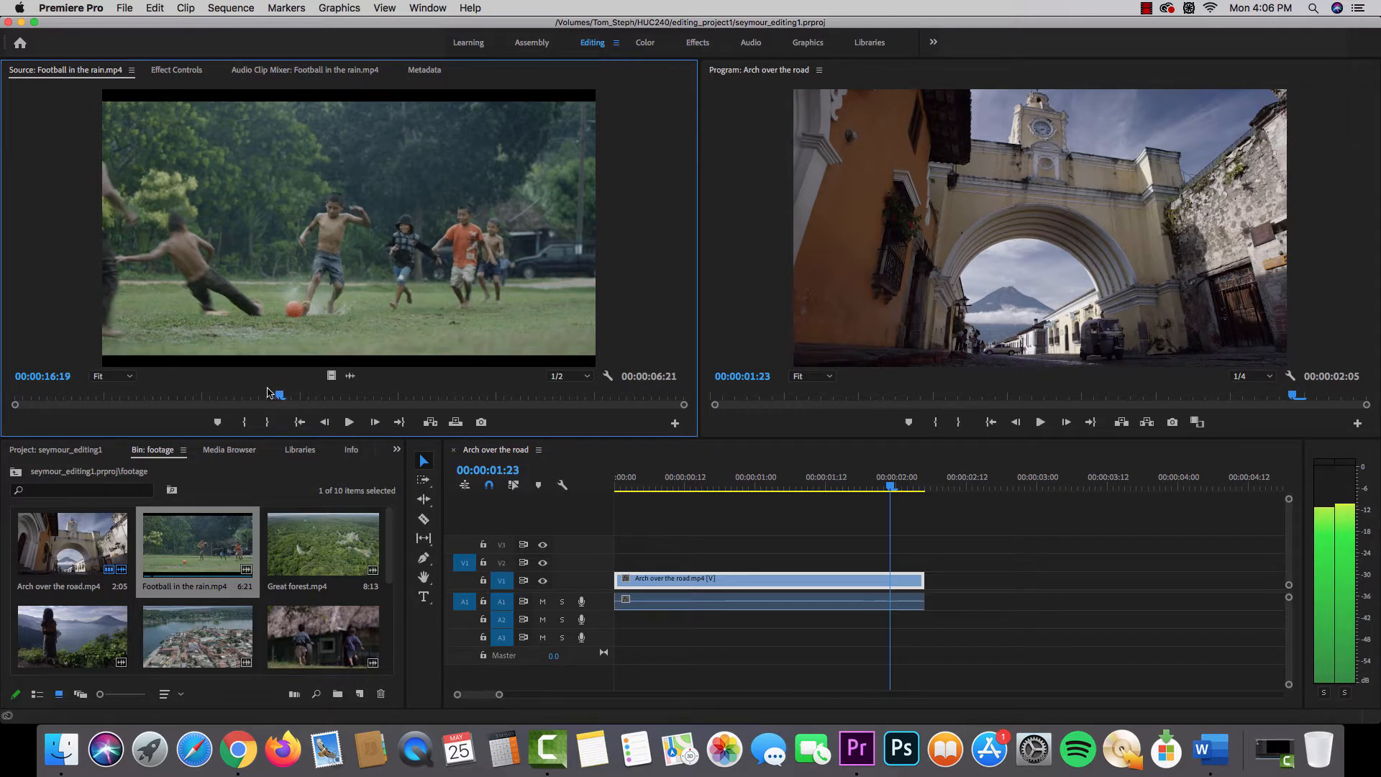
{"action": "key", "text": "i"}
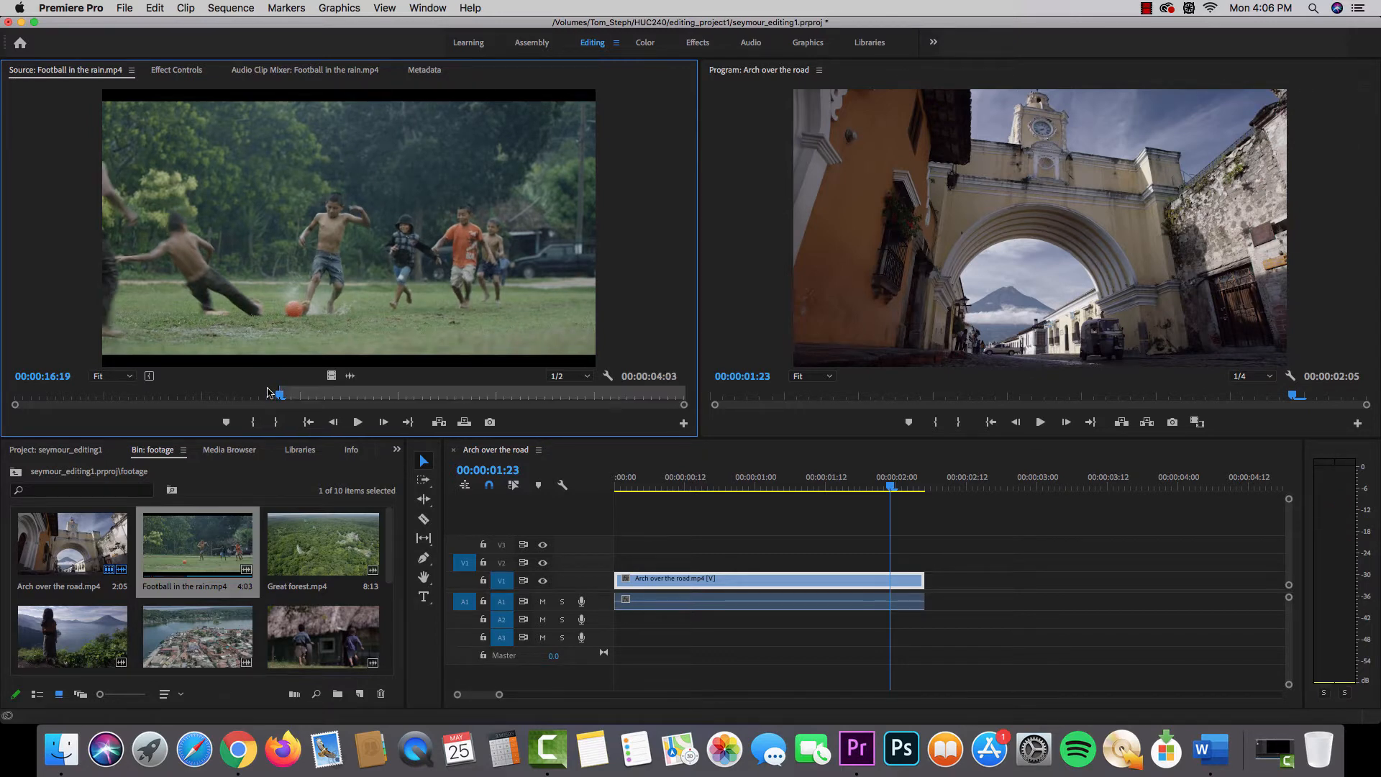
Find the moment the ball nears the frame edge and mark an Out point at 00:00:18:12 on Football in the rain.mp4.
{"action": "key", "text": "space"}
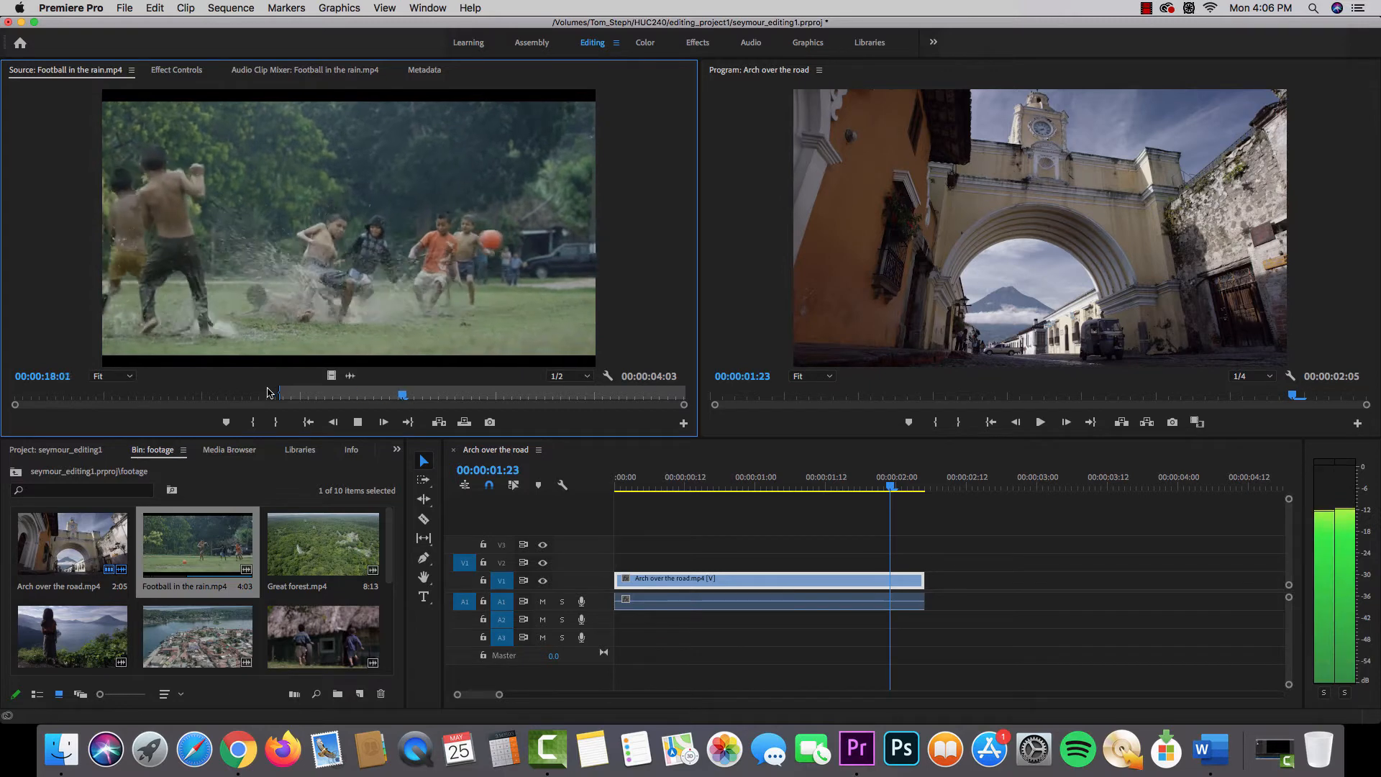
{"action": "key", "text": "space"}
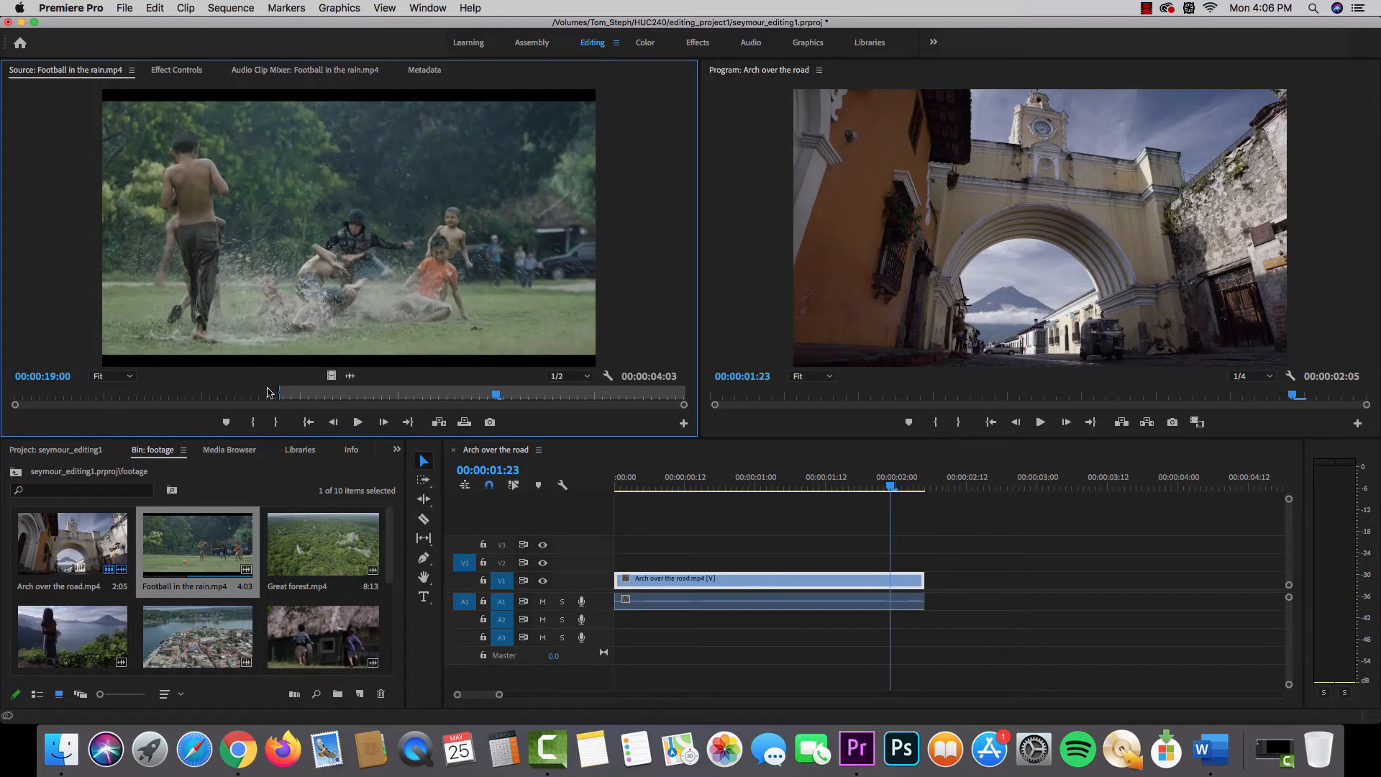
{"action": "key", "text": "j"}
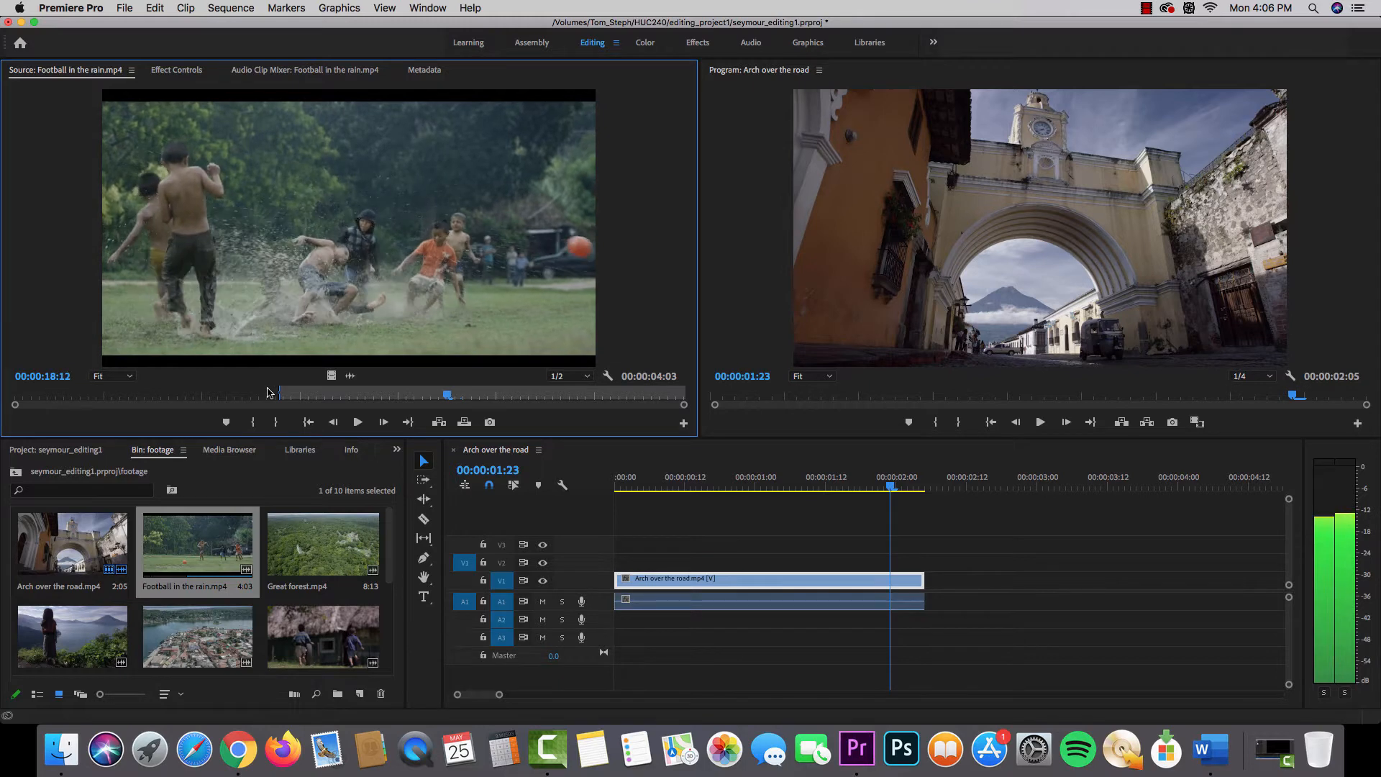
{"action": "key", "text": "Right"}
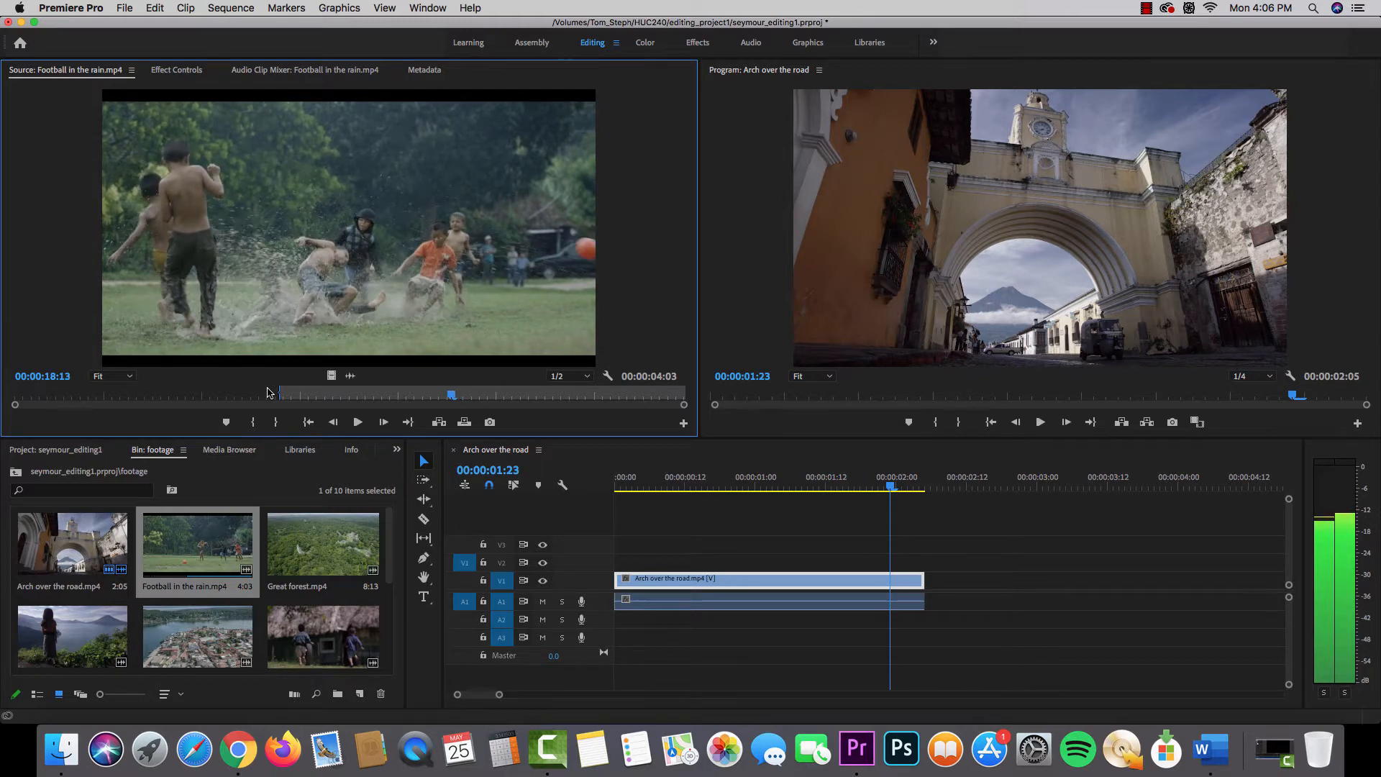
{"action": "key", "text": "Right"}
{"action": "key", "text": "Left"}
{"action": "key", "text": "Left"}
{"action": "key", "text": "Right"}
{"action": "key", "text": "Left"}
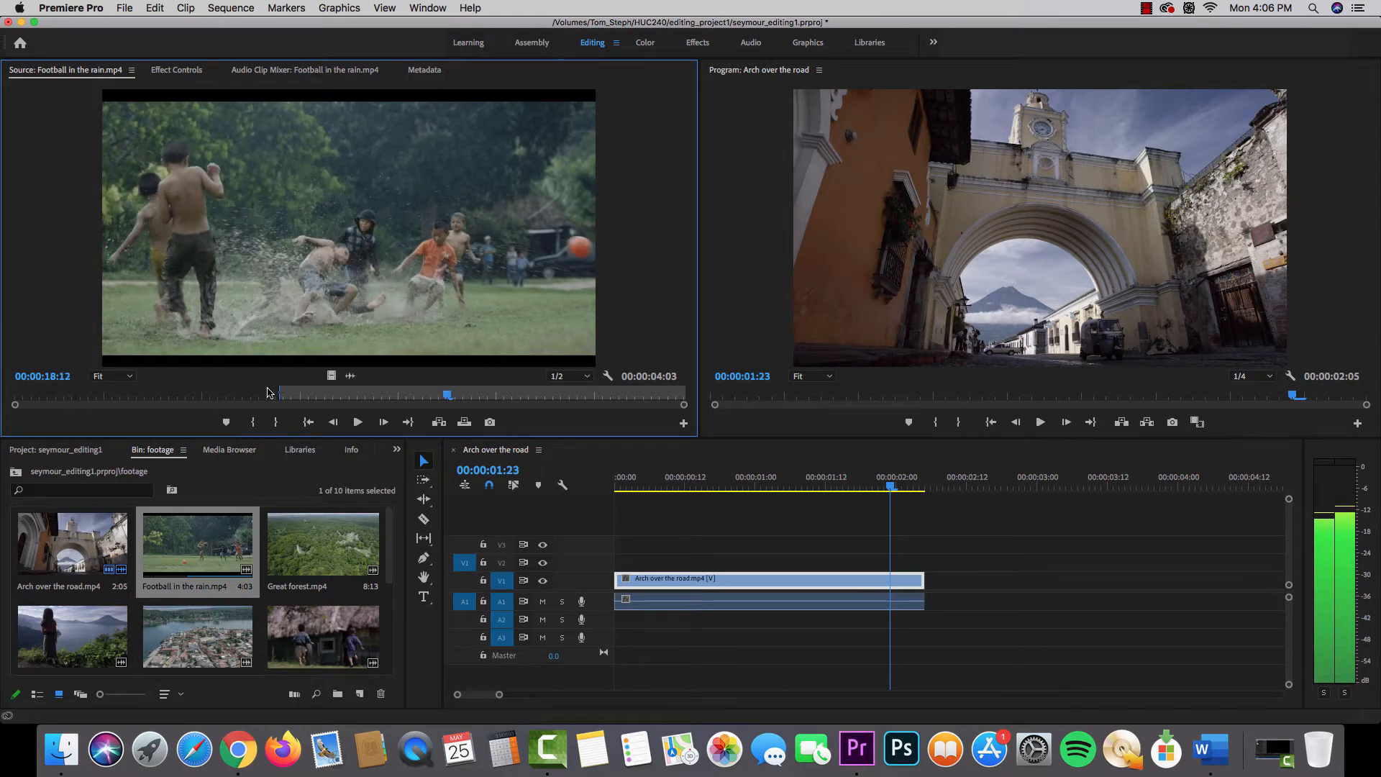
{"action": "key", "text": "o"}
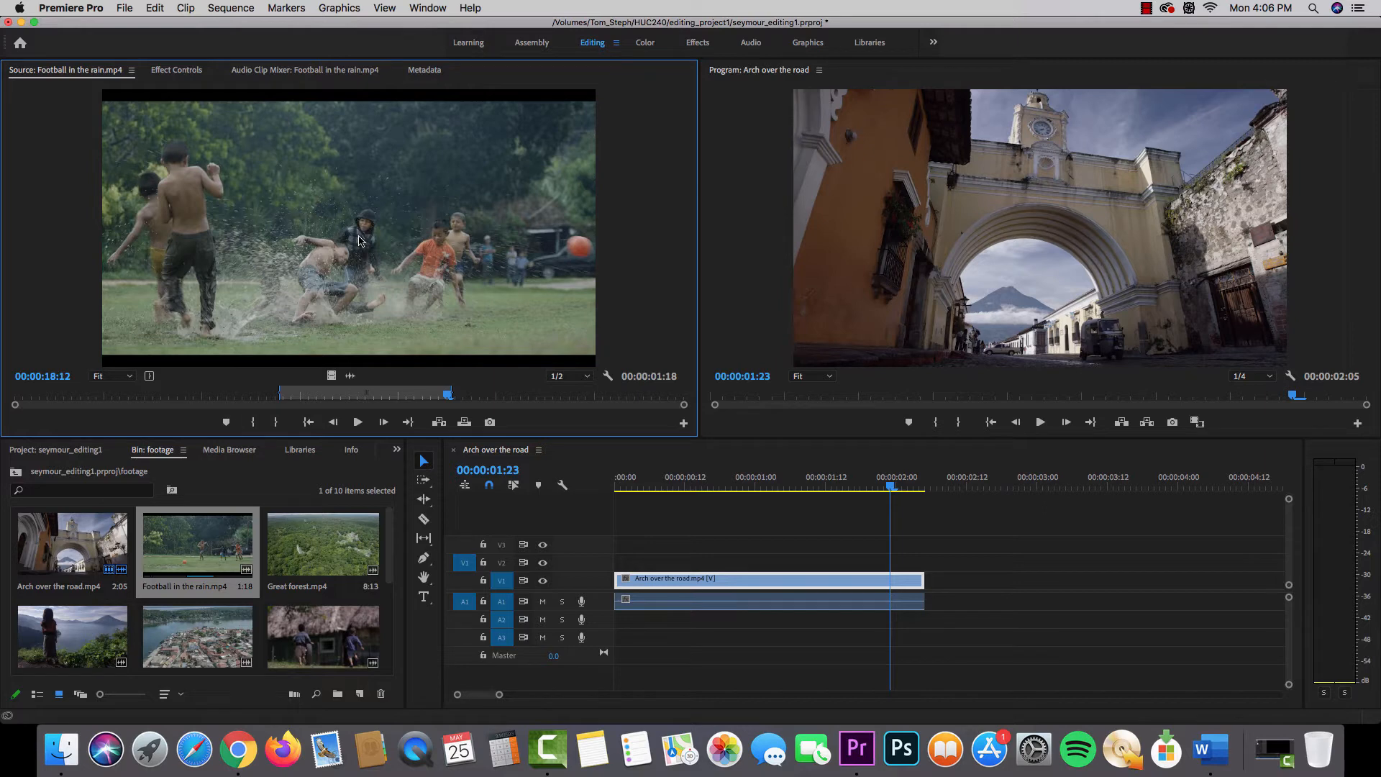
Place the marked part of Football in the rain.mp4 directly after the Arch over the road.mp4 clip, and enlarge audio track A1.
{"action": "left_click_drag", "start_coordinate": [637, 423], "coordinate": [939, 592]}
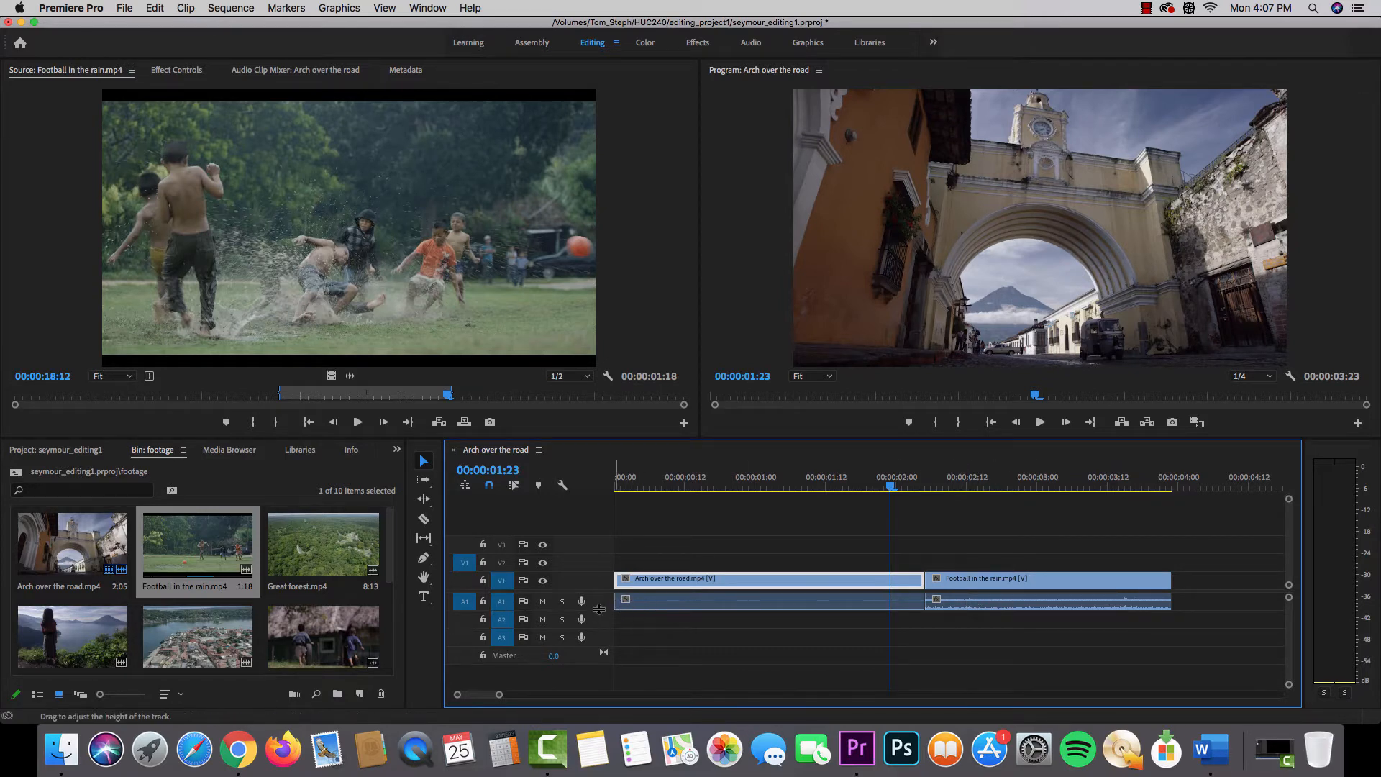
{"action": "left_click_drag", "start_coordinate": [599, 608], "coordinate": [596, 619]}
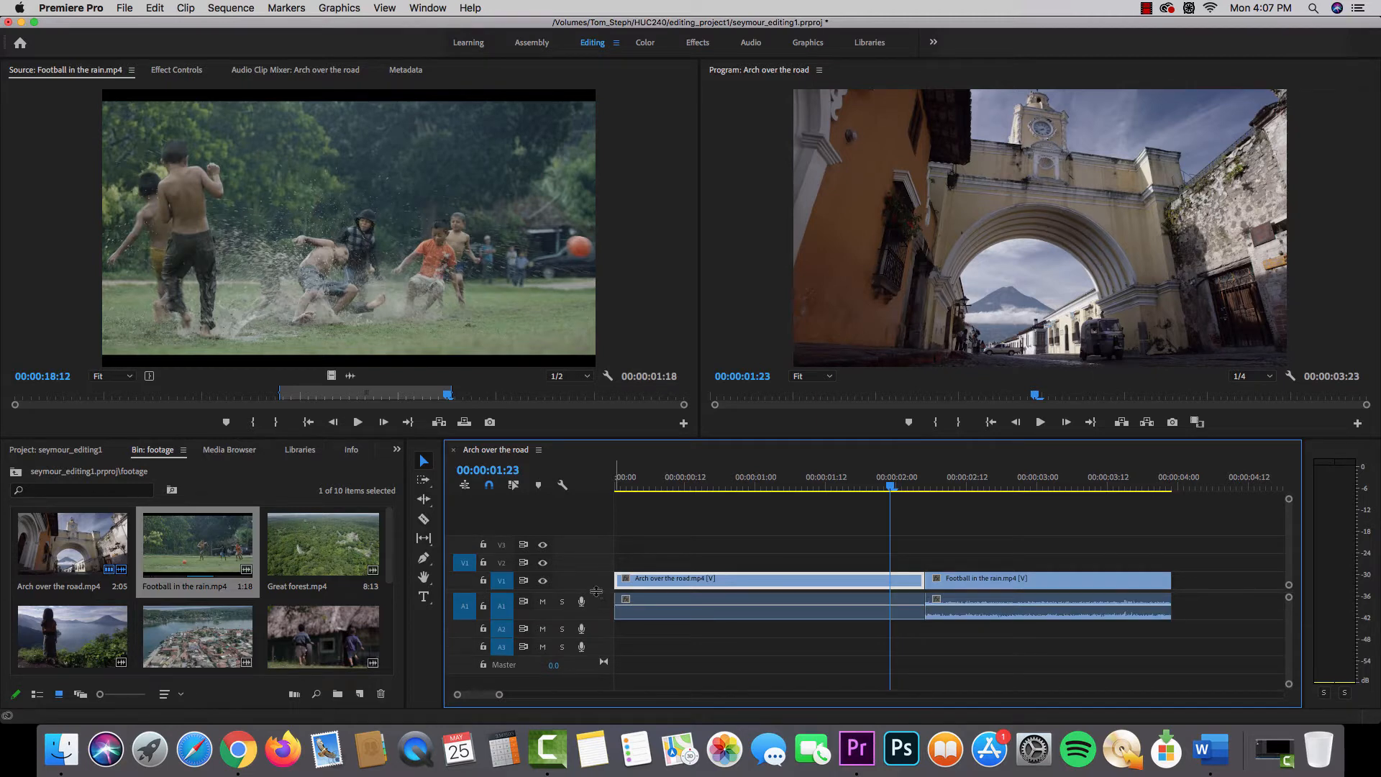
{"action": "scroll", "coordinate": [943, 617], "scroll_direction": "up", "scroll_amount": 1}
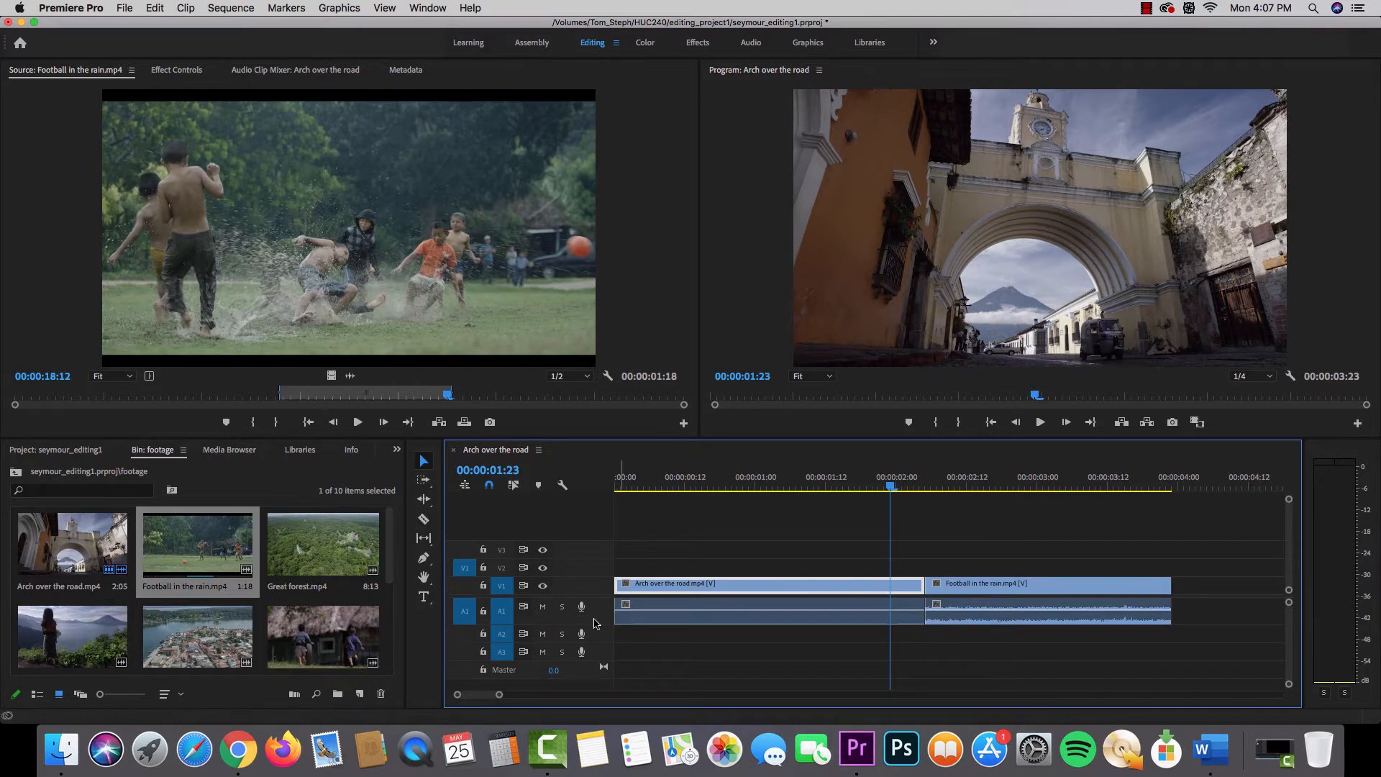
{"action": "scroll", "coordinate": [969, 626], "scroll_direction": "up", "scroll_amount": 3}
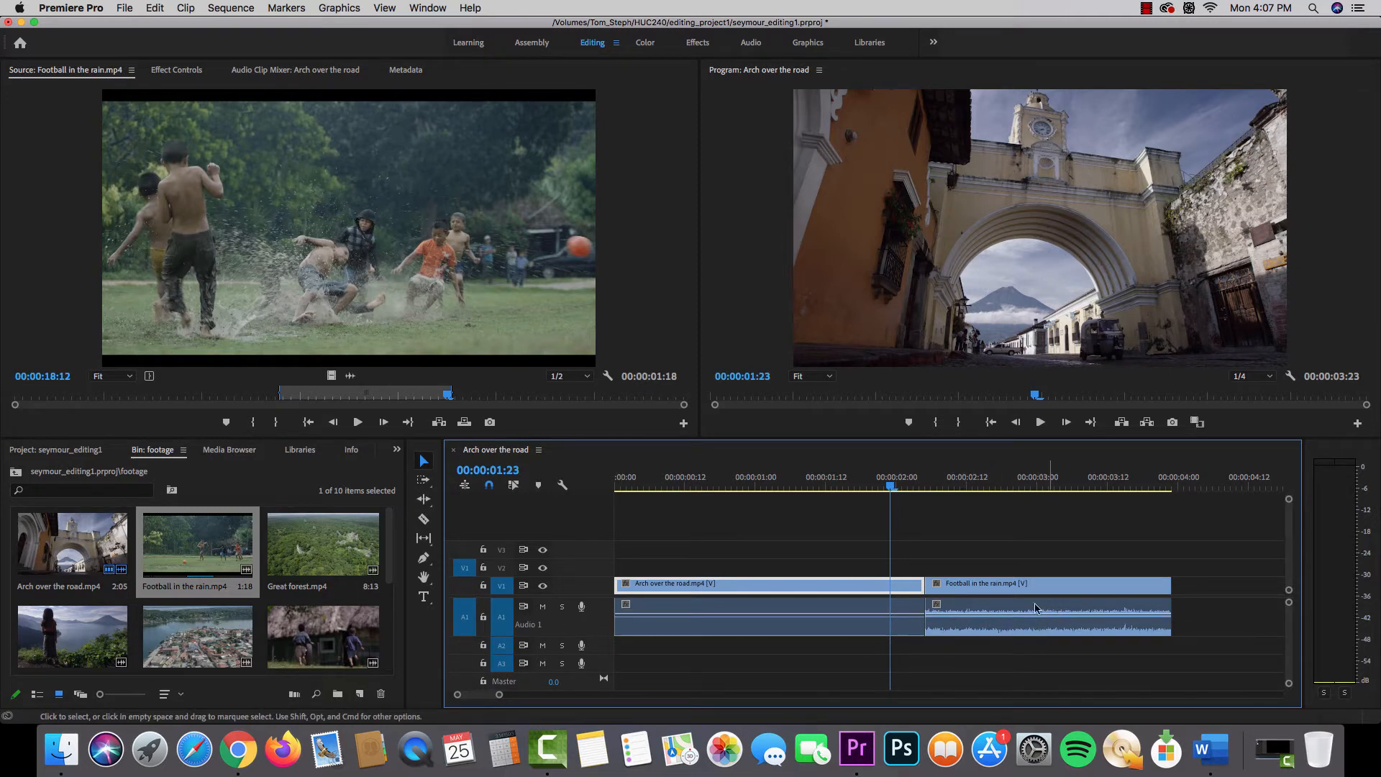
Lower the audio level of the Football in the rain.mp4 clip slightly in the timeline, and play the sequence from its start.
{"action": "mouse_move", "coordinate": [985, 615]}
{"action": "left_mouse_down"}
{"action": "mouse_move", "coordinate": [1002, 631]}
{"action": "mouse_move", "coordinate": [1001, 614]}
{"action": "mouse_move", "coordinate": [985, 620]}
{"action": "left_mouse_up"}
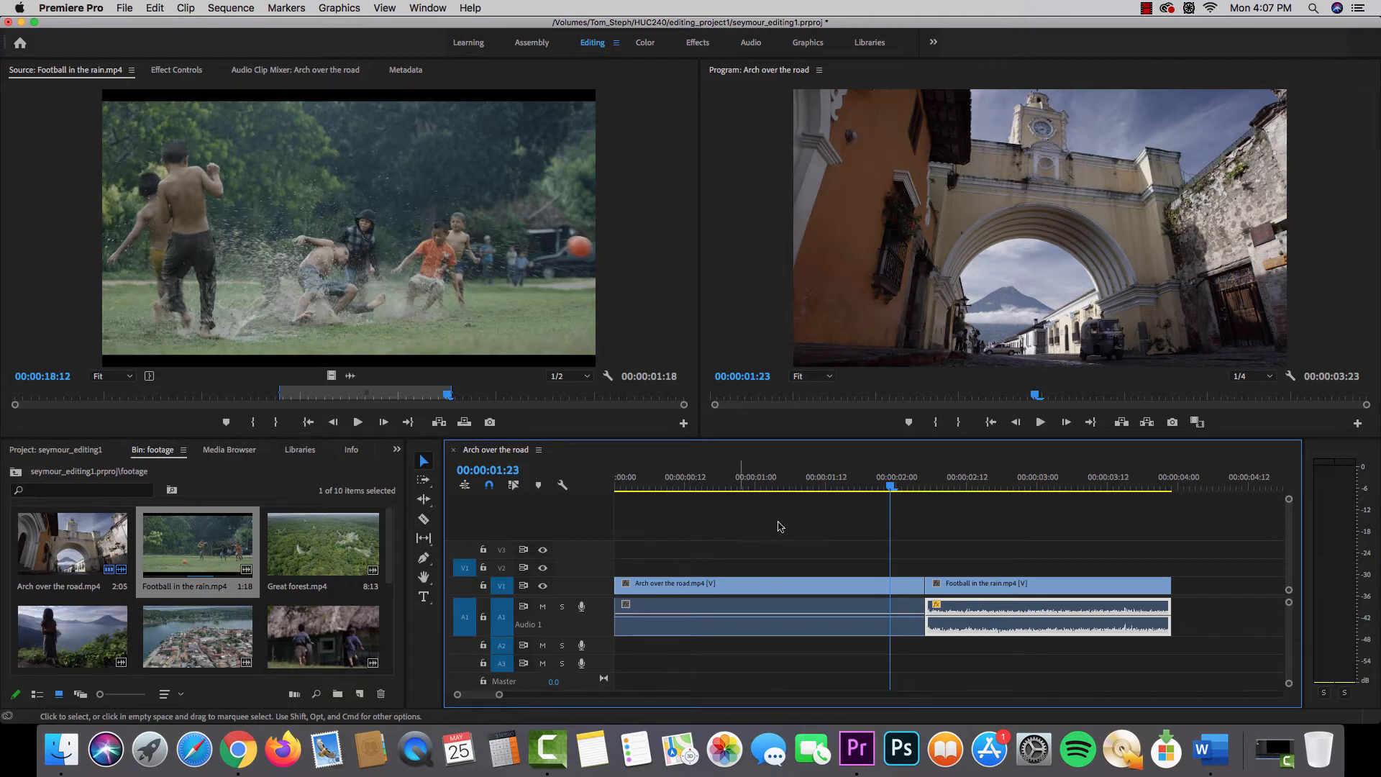
{"action": "key", "text": "Home"}
{"action": "key", "text": "space"}
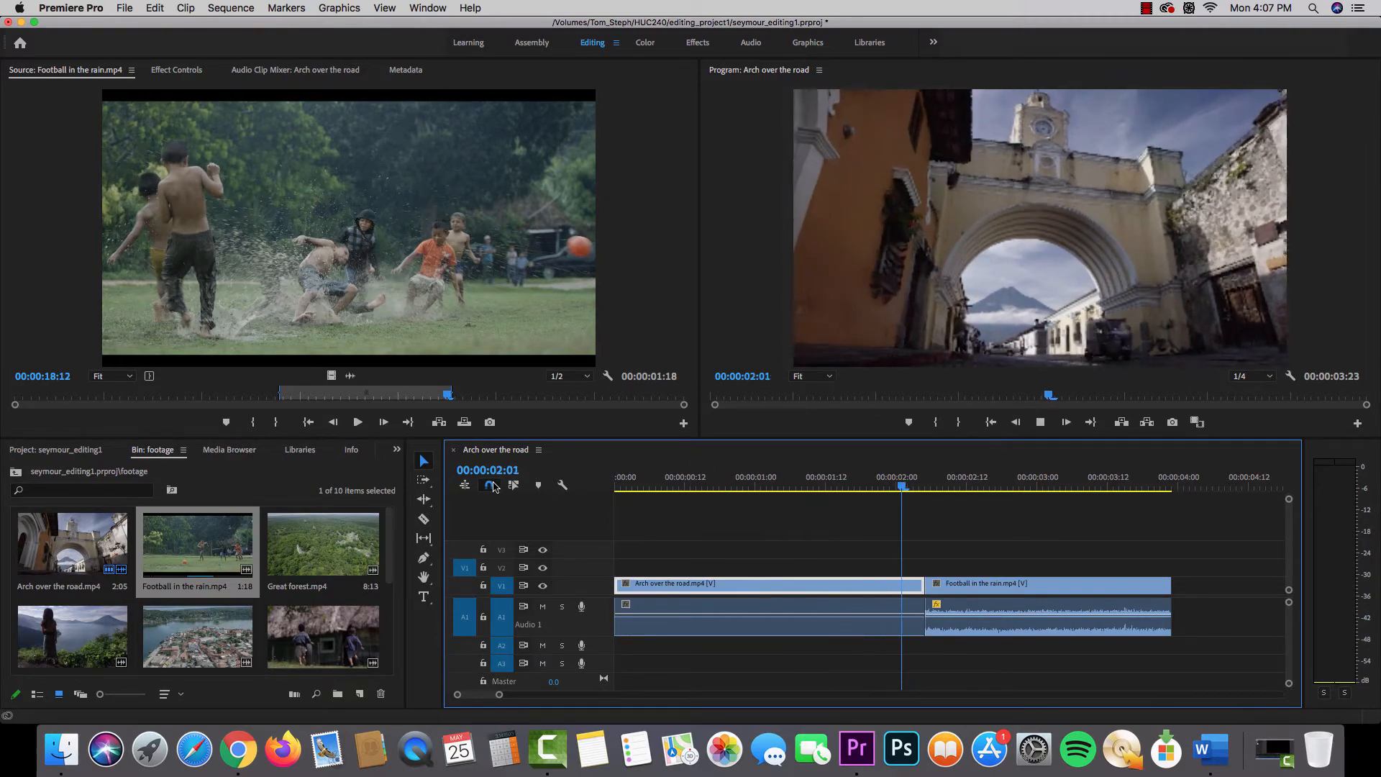
{"action": "key", "text": "space"}
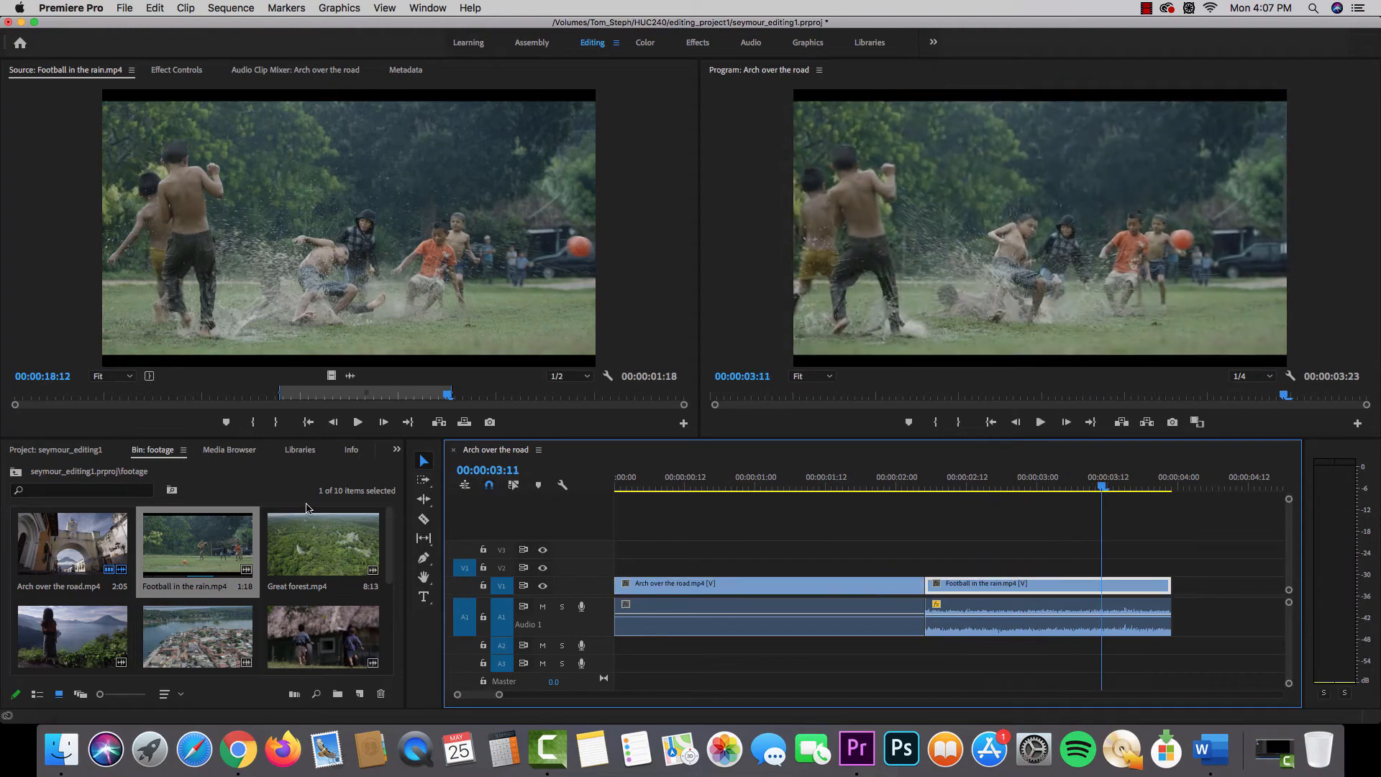
Load Great forest.mp4 into the Source Monitor and mark a 3:18 portion with its Out point at 09:55:34:18.
{"action": "double_click", "coordinate": [313, 547]}
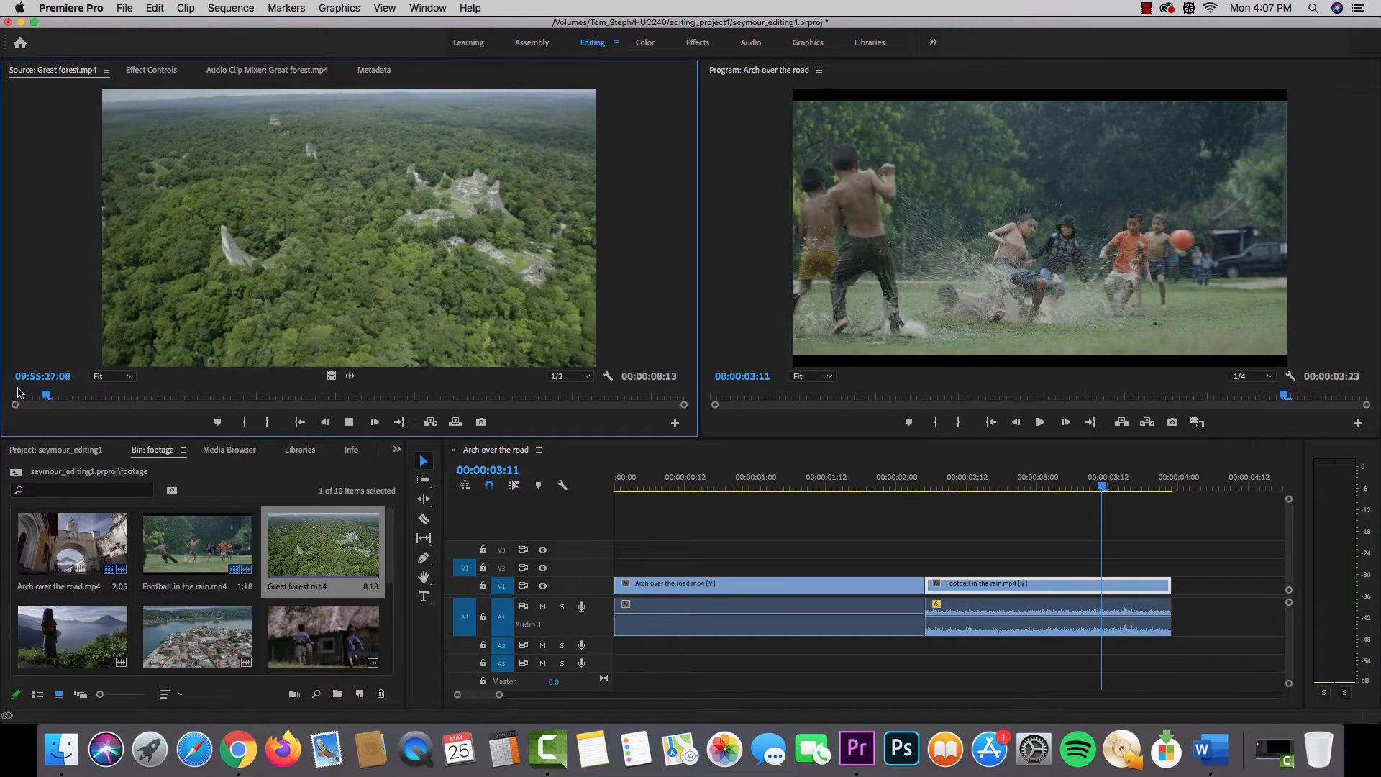
{"action": "key", "text": "i"}
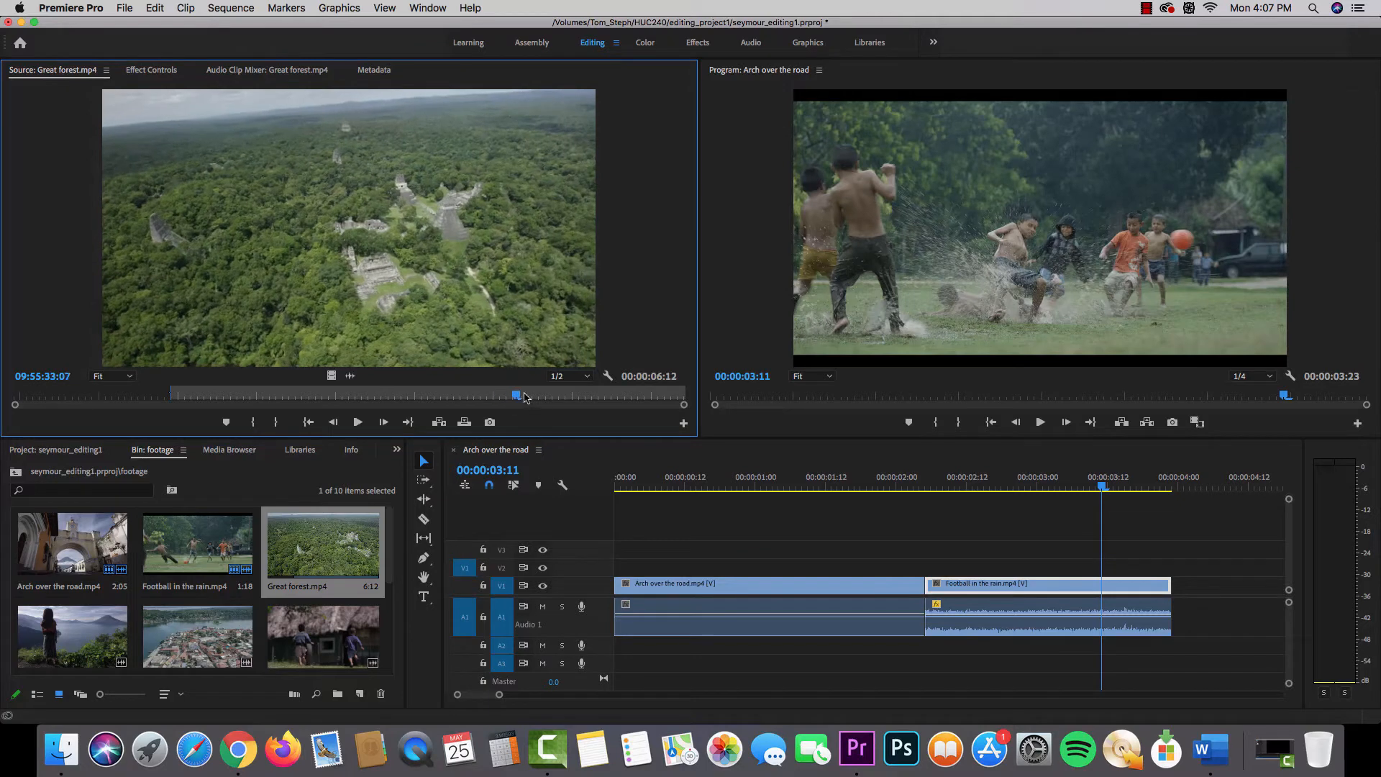
{"action": "left_click", "coordinate": [340, 396]}
{"action": "key", "text": "i"}
{"action": "left_click_drag", "start_coordinate": [346, 398], "coordinate": [633, 395]}
{"action": "key", "text": "o"}
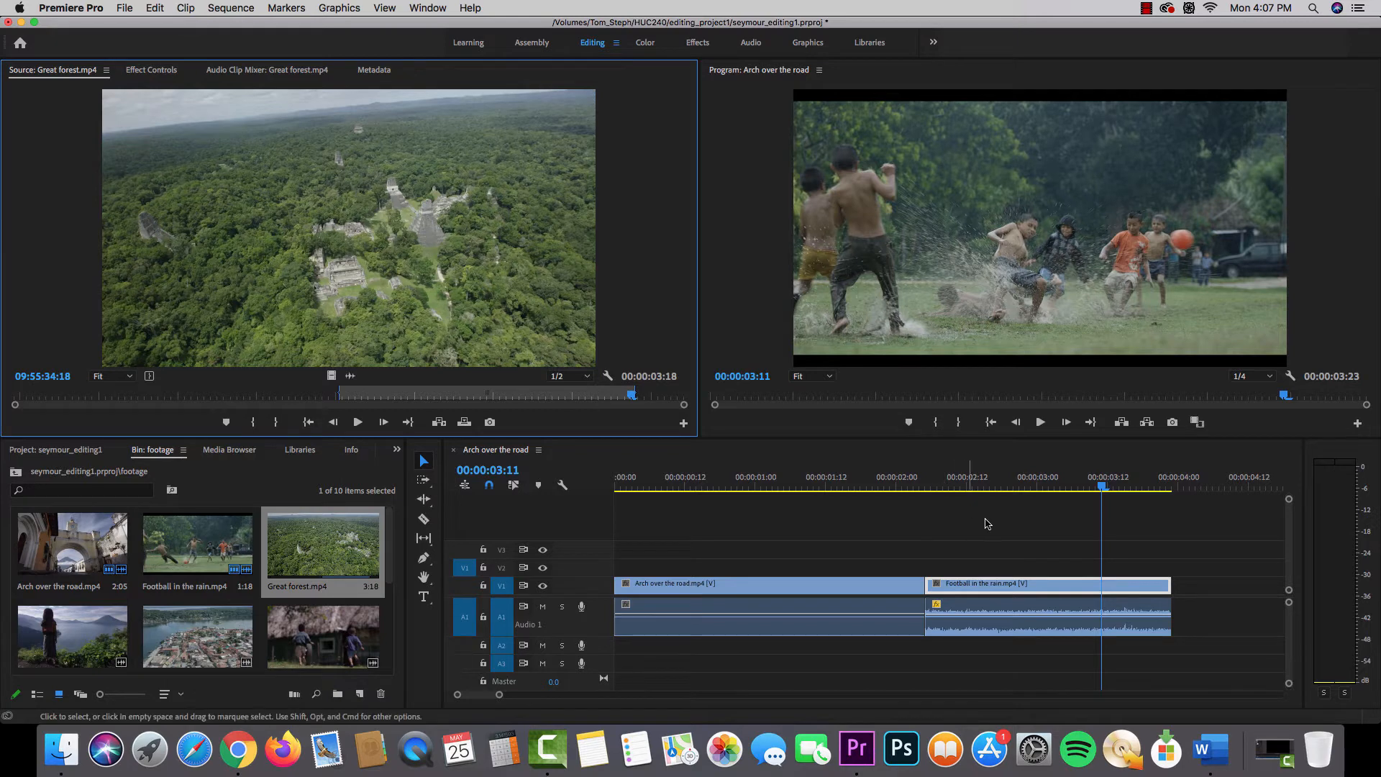
Try to move both timeline clips with their audio later in the sequence, and undo the move.
{"action": "left_click_drag", "start_coordinate": [1052, 538], "coordinate": [643, 667]}
{"action": "left_click", "coordinate": [760, 517]}
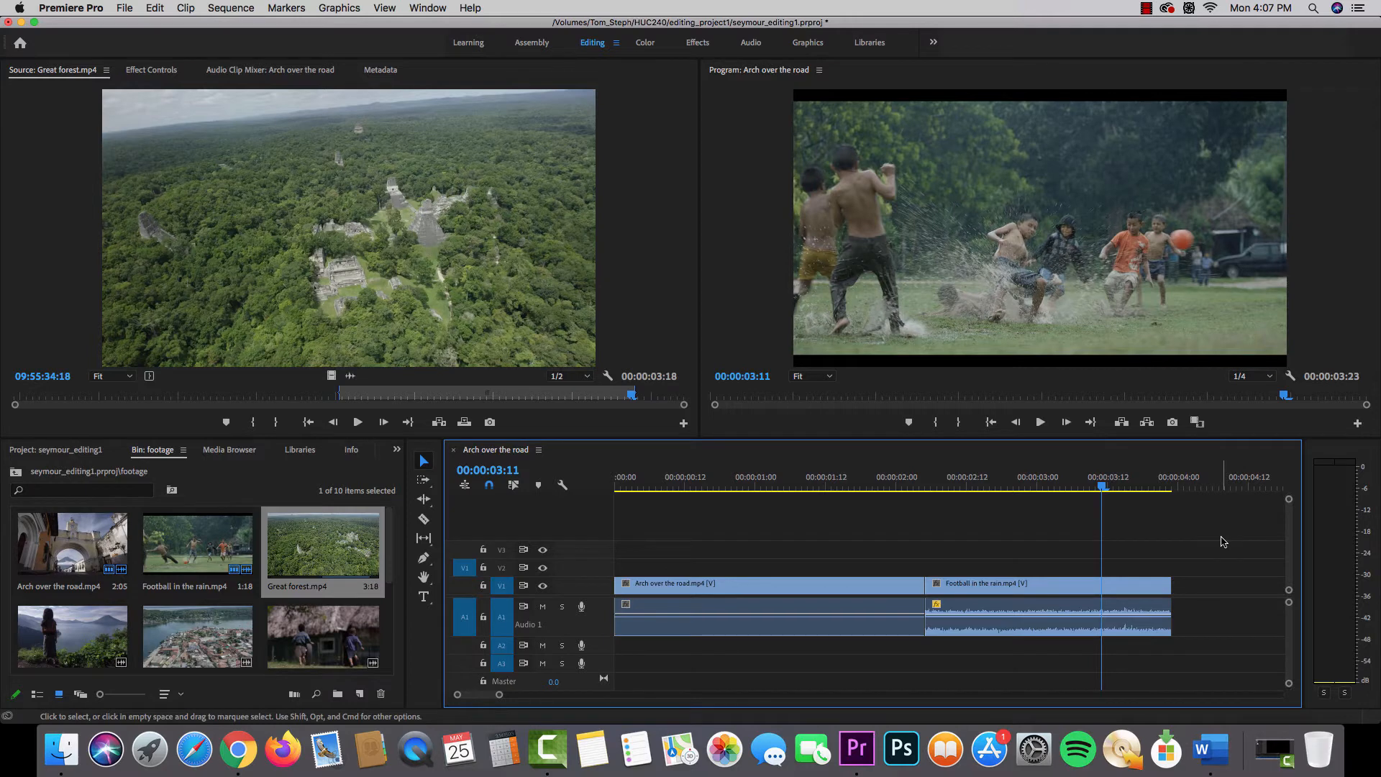
{"action": "left_click_drag", "start_coordinate": [1206, 540], "coordinate": [694, 664]}
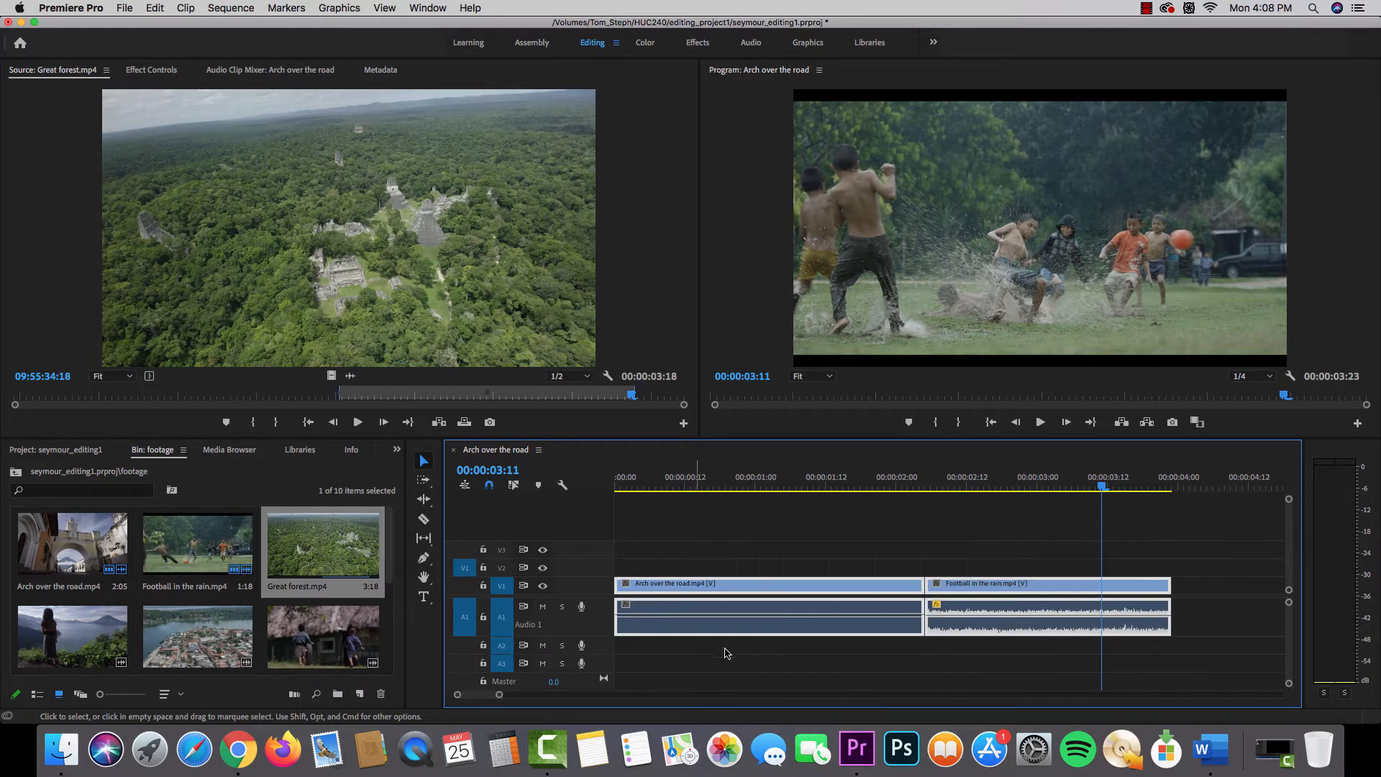
{"action": "left_click_drag", "start_coordinate": [683, 588], "coordinate": [1021, 586]}
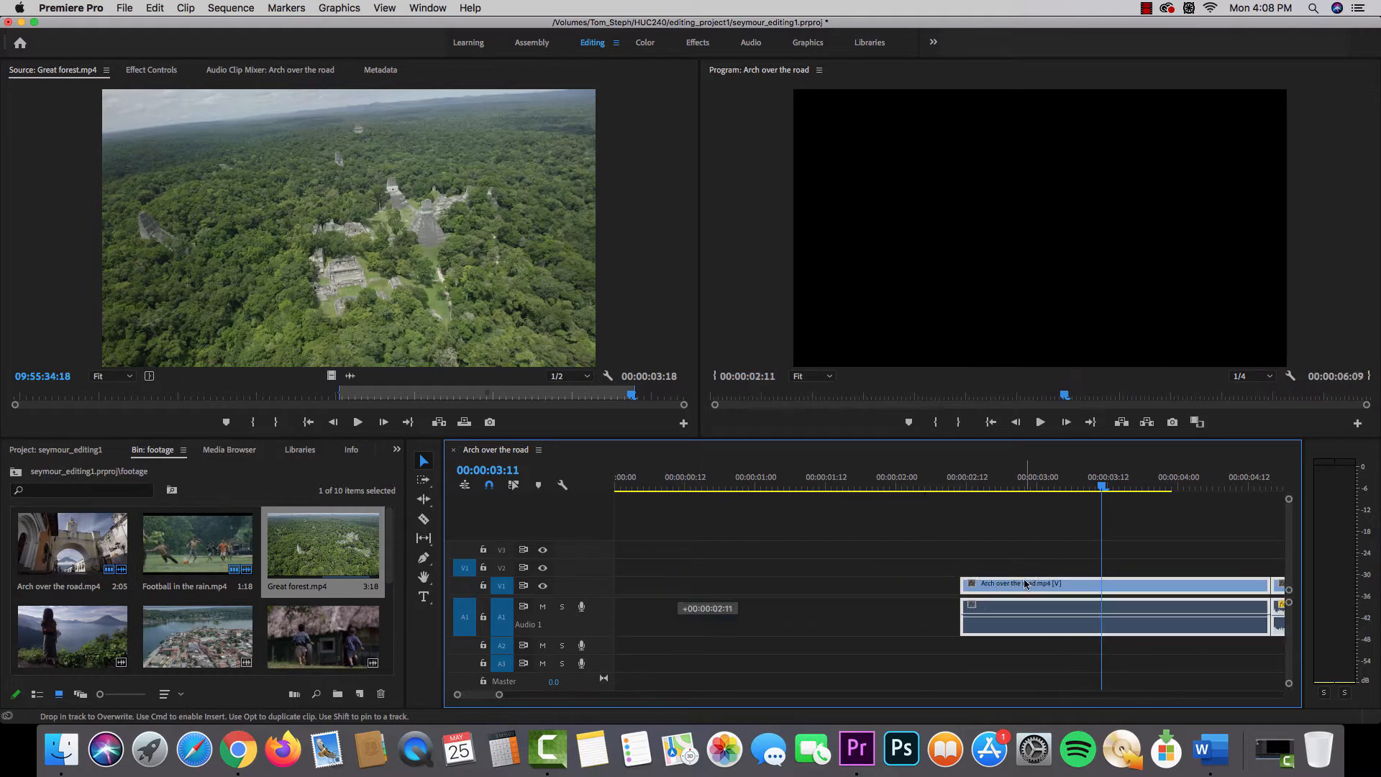
{"action": "key", "text": "super+z"}
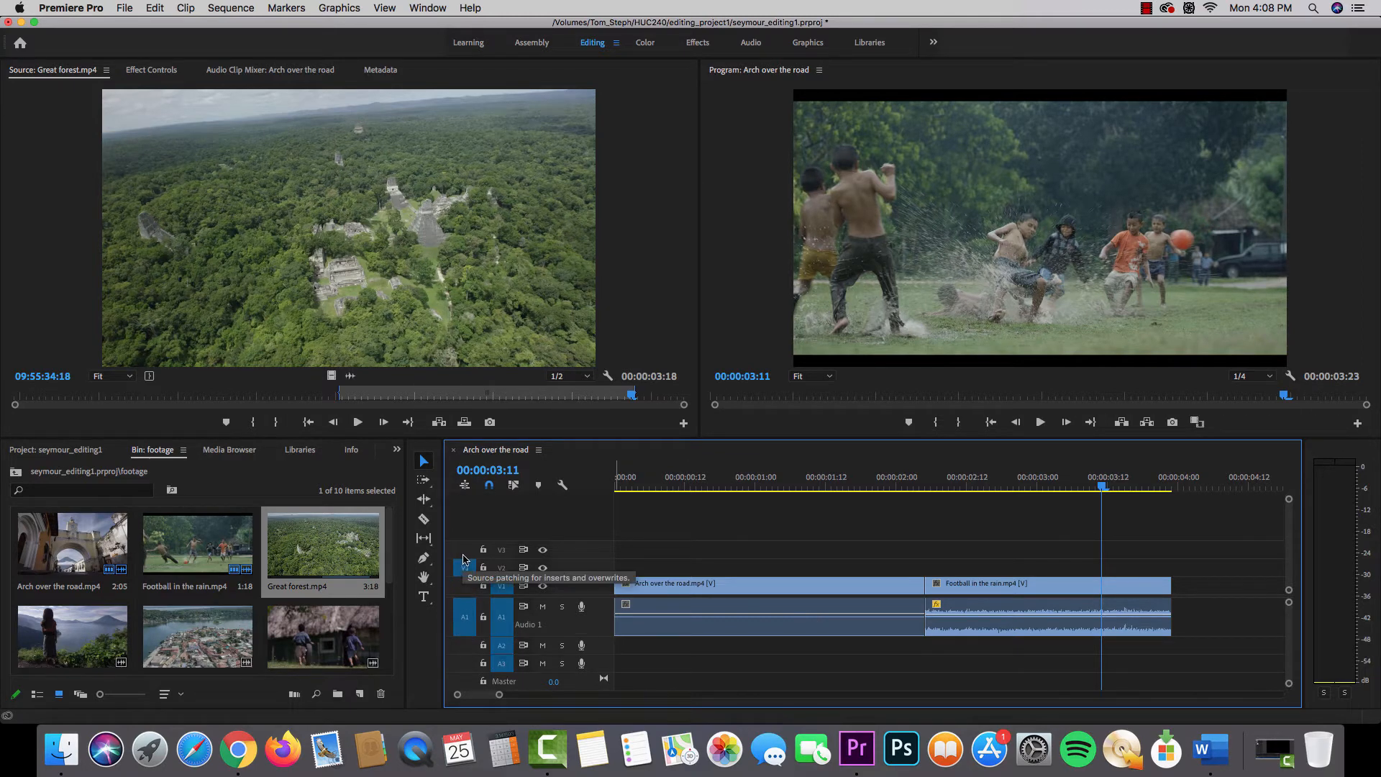
Switch the source patching between the video tracks and leave the source video patched to V1.
{"action": "left_click", "coordinate": [464, 552]}
{"action": "left_click", "coordinate": [463, 567]}
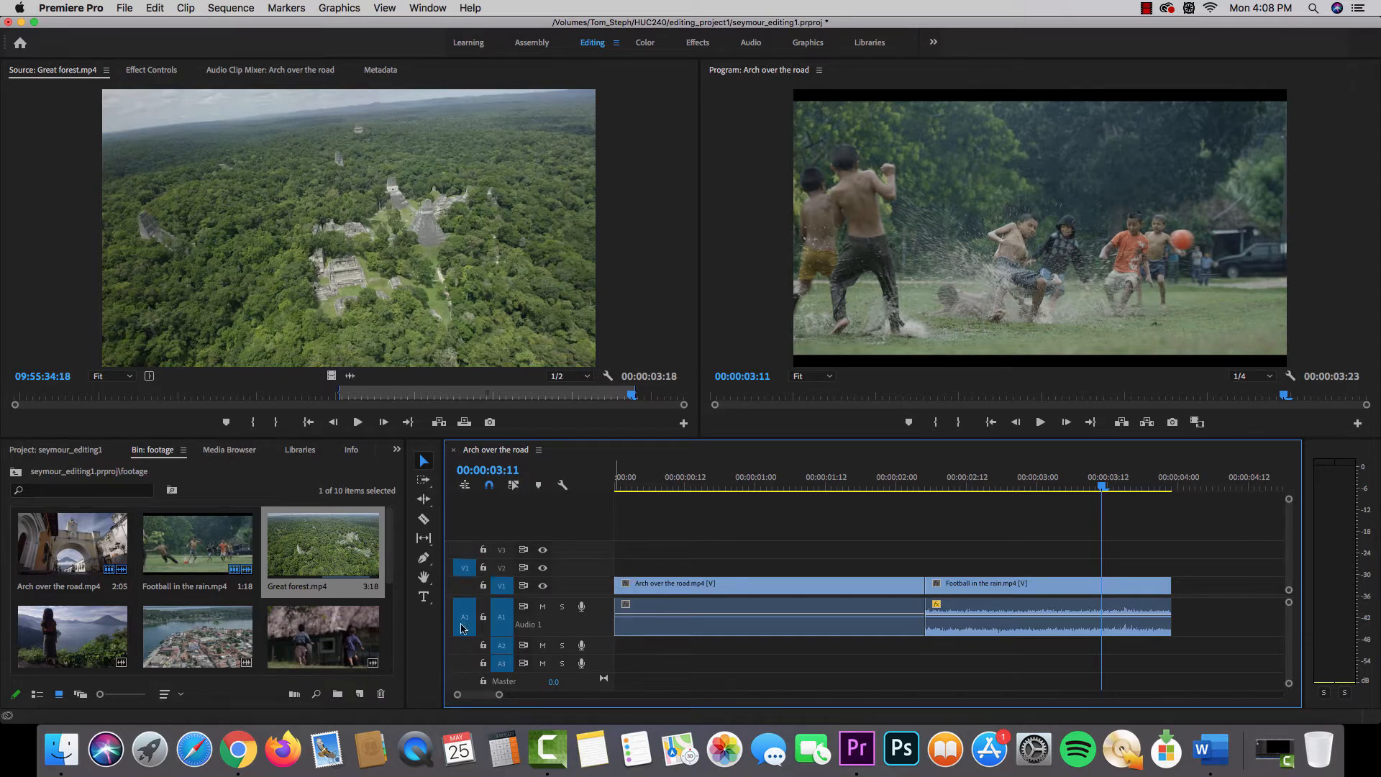
{"action": "left_click", "coordinate": [461, 552]}
{"action": "left_click", "coordinate": [464, 567]}
{"action": "left_click", "coordinate": [464, 585]}
{"action": "left_click", "coordinate": [464, 568]}
{"action": "left_click", "coordinate": [465, 585]}
Position the timeline playhead at 00:00:01:09, within the Arch over the road.mp4 clip.
{"action": "left_click", "coordinate": [449, 281]}
{"action": "mouse_move", "coordinate": [449, 281]}
{"action": "left_mouse_down"}
{"action": "mouse_move", "coordinate": [914, 250]}
{"action": "mouse_move", "coordinate": [464, 264]}
{"action": "left_mouse_up"}
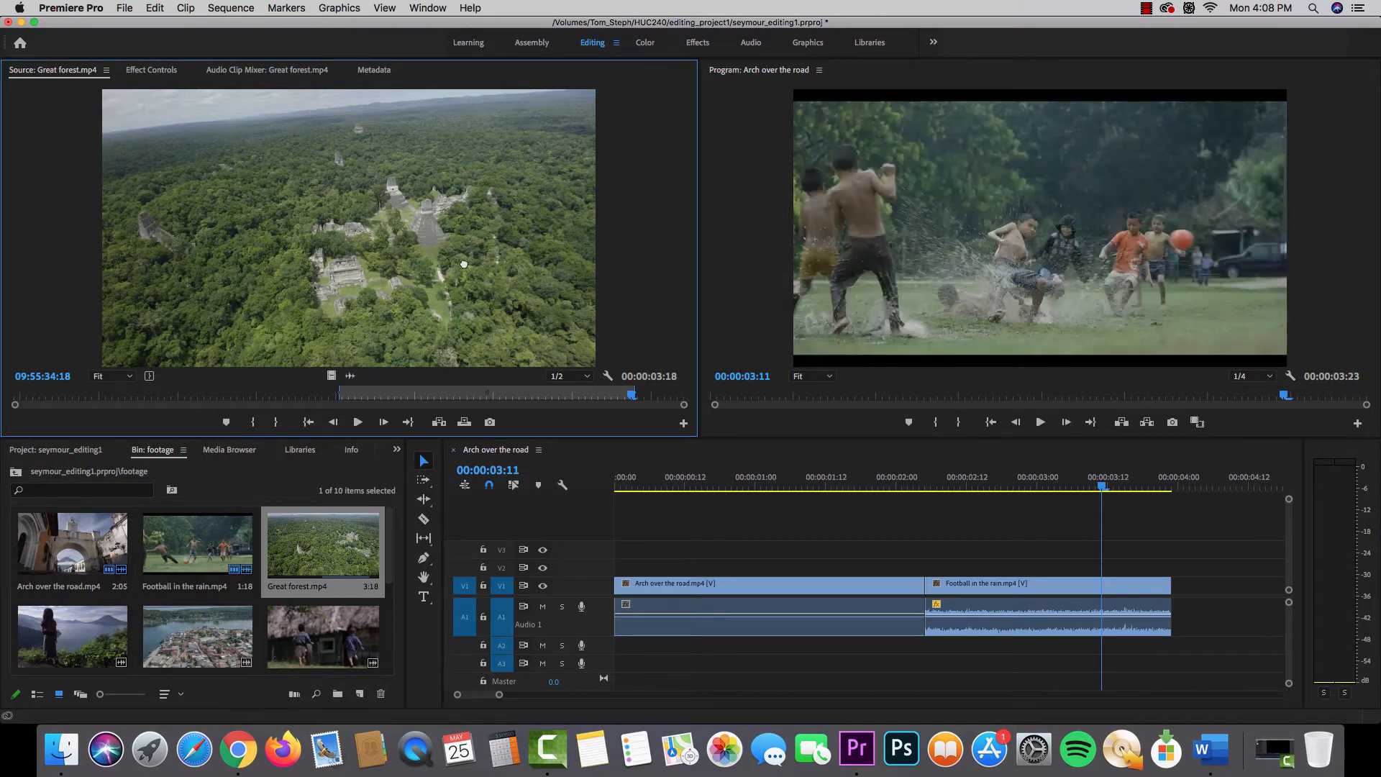
{"action": "left_click_drag", "start_coordinate": [792, 478], "coordinate": [656, 478]}
{"action": "left_click", "coordinate": [808, 476]}
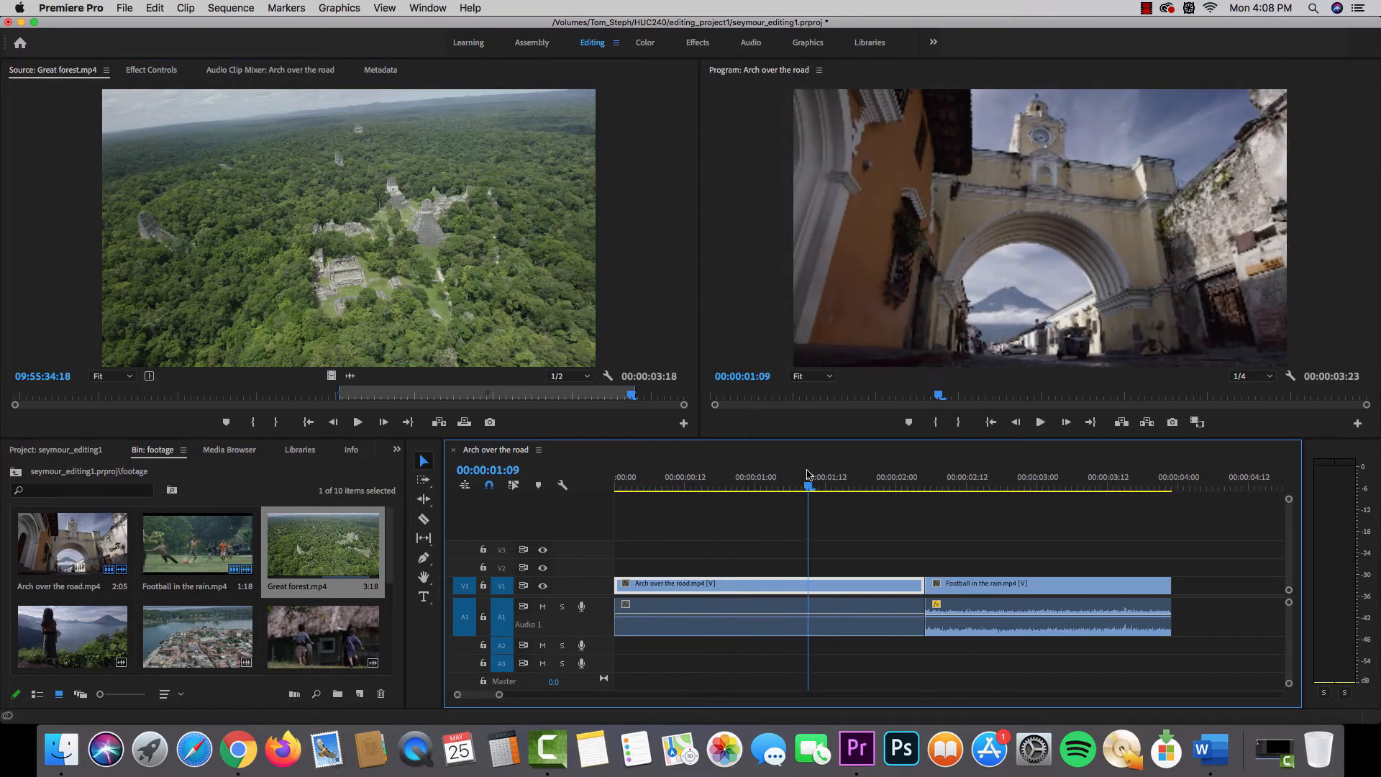
Examine the Insert, Insert Before and Replace placement options over the Program Monitor for Great forest.mp4 without placing the clip.
{"action": "left_click_drag", "start_coordinate": [343, 238], "coordinate": [923, 236]}
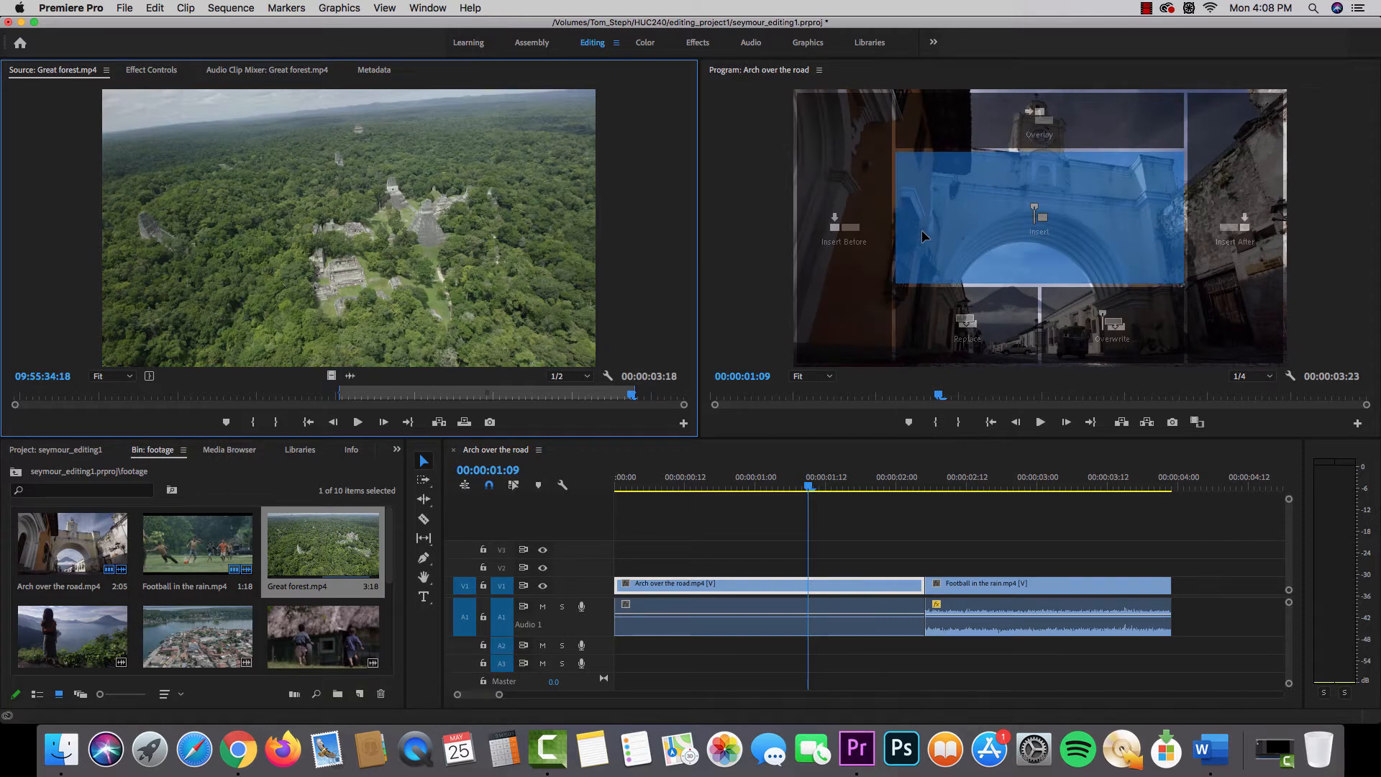
{"action": "left_click_drag", "start_coordinate": [918, 236], "coordinate": [870, 238]}
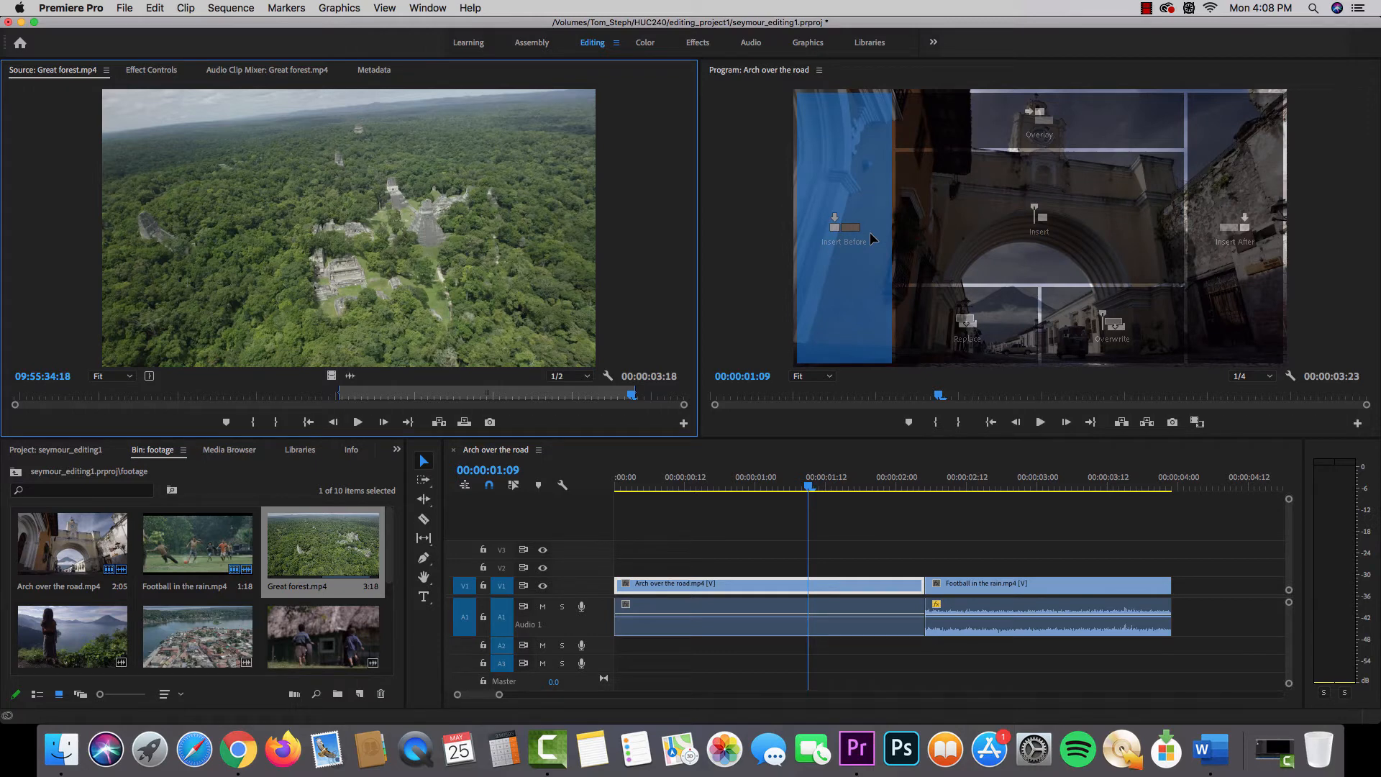
{"action": "left_click_drag", "start_coordinate": [870, 237], "coordinate": [962, 305]}
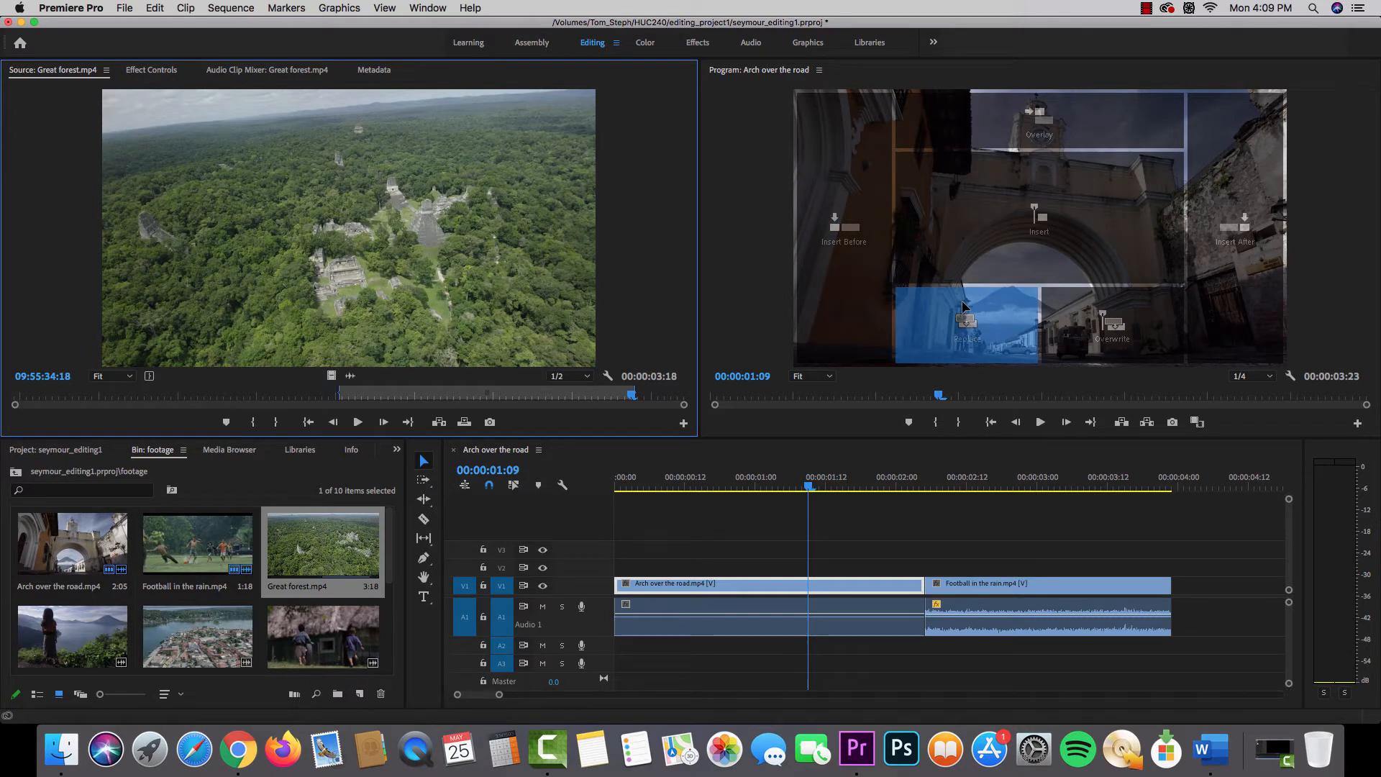
{"action": "left_click_drag", "start_coordinate": [959, 302], "coordinate": [653, 229]}
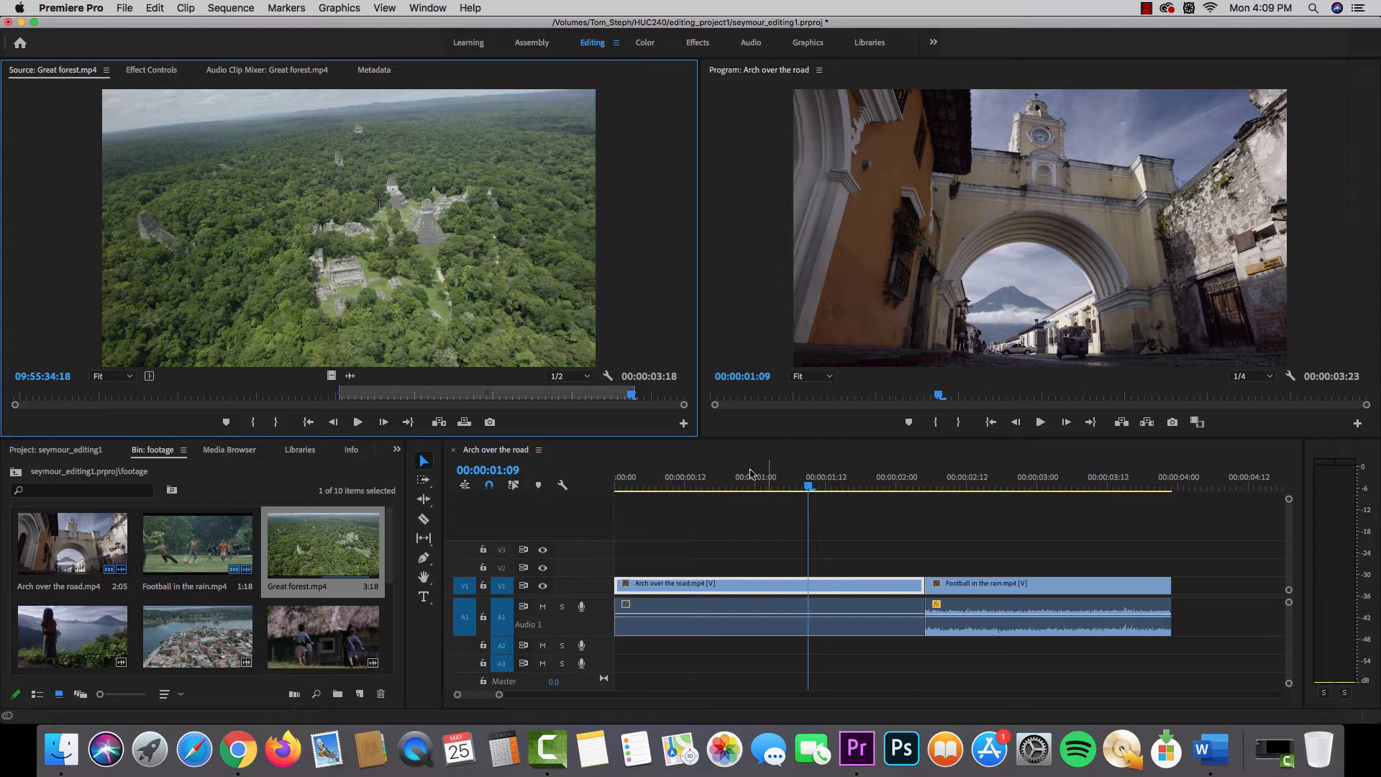
Use the Track Select Forward Tool to shift all clips and their audio later, so the sequence's first clip starts at about 00:00:02:06.
{"action": "left_click", "coordinate": [721, 538]}
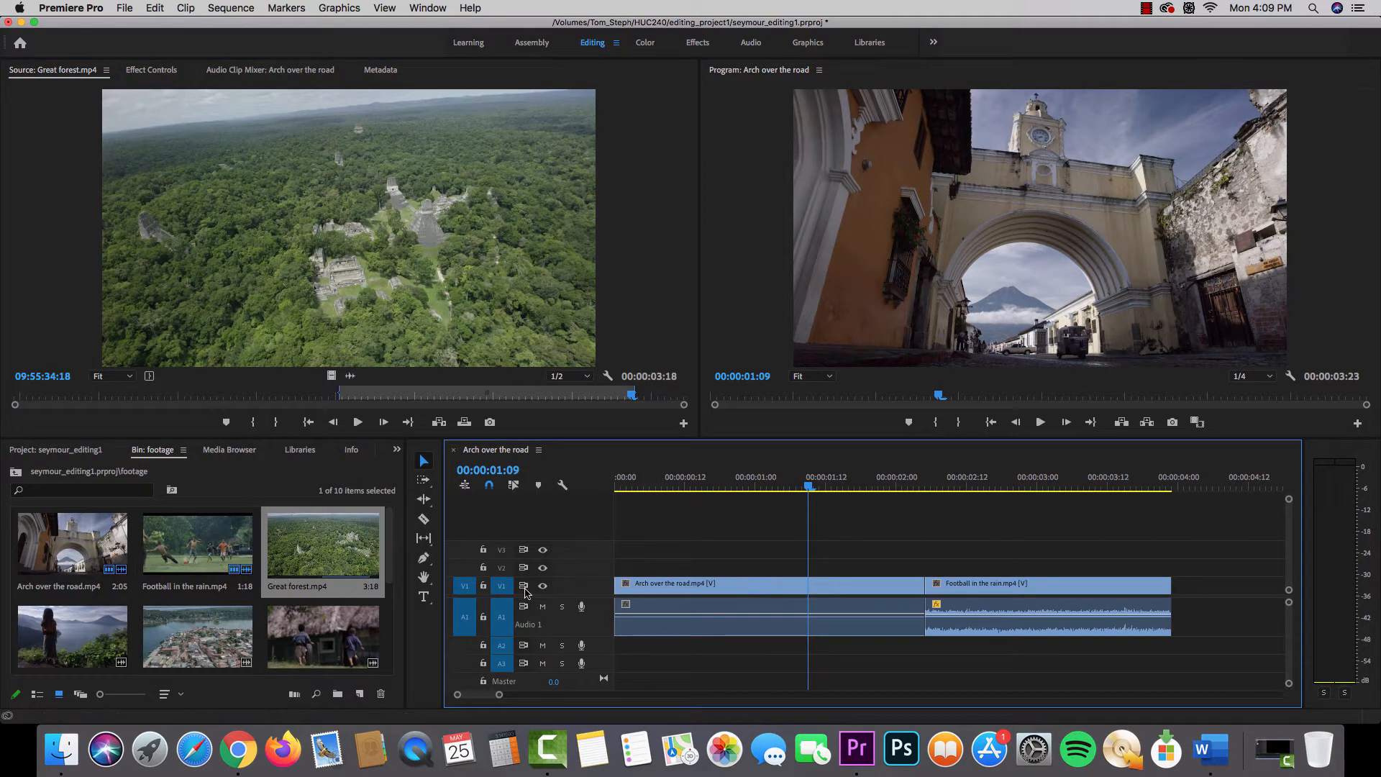
{"action": "left_click", "coordinate": [424, 480]}
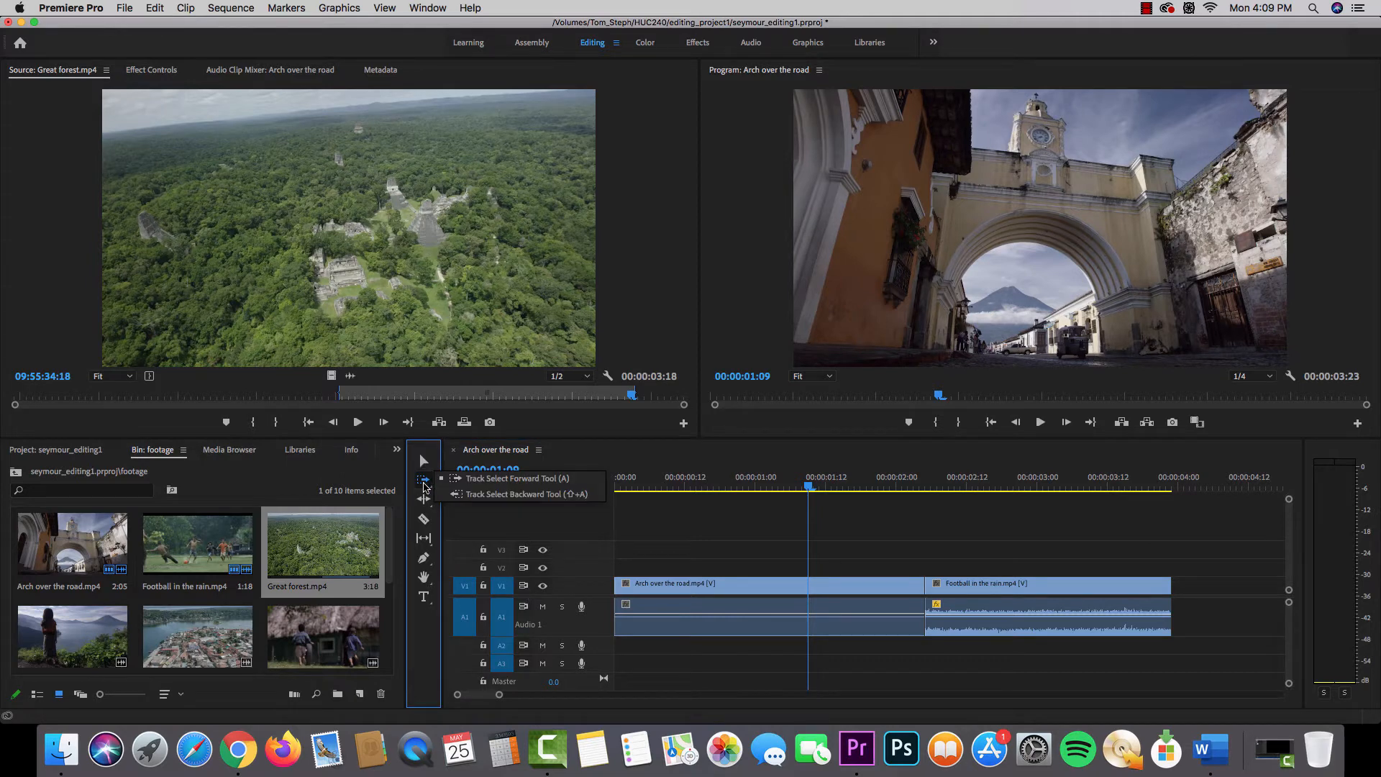
{"action": "left_click", "coordinate": [425, 488]}
{"action": "left_click", "coordinate": [424, 483]}
{"action": "left_click", "coordinate": [468, 483]}
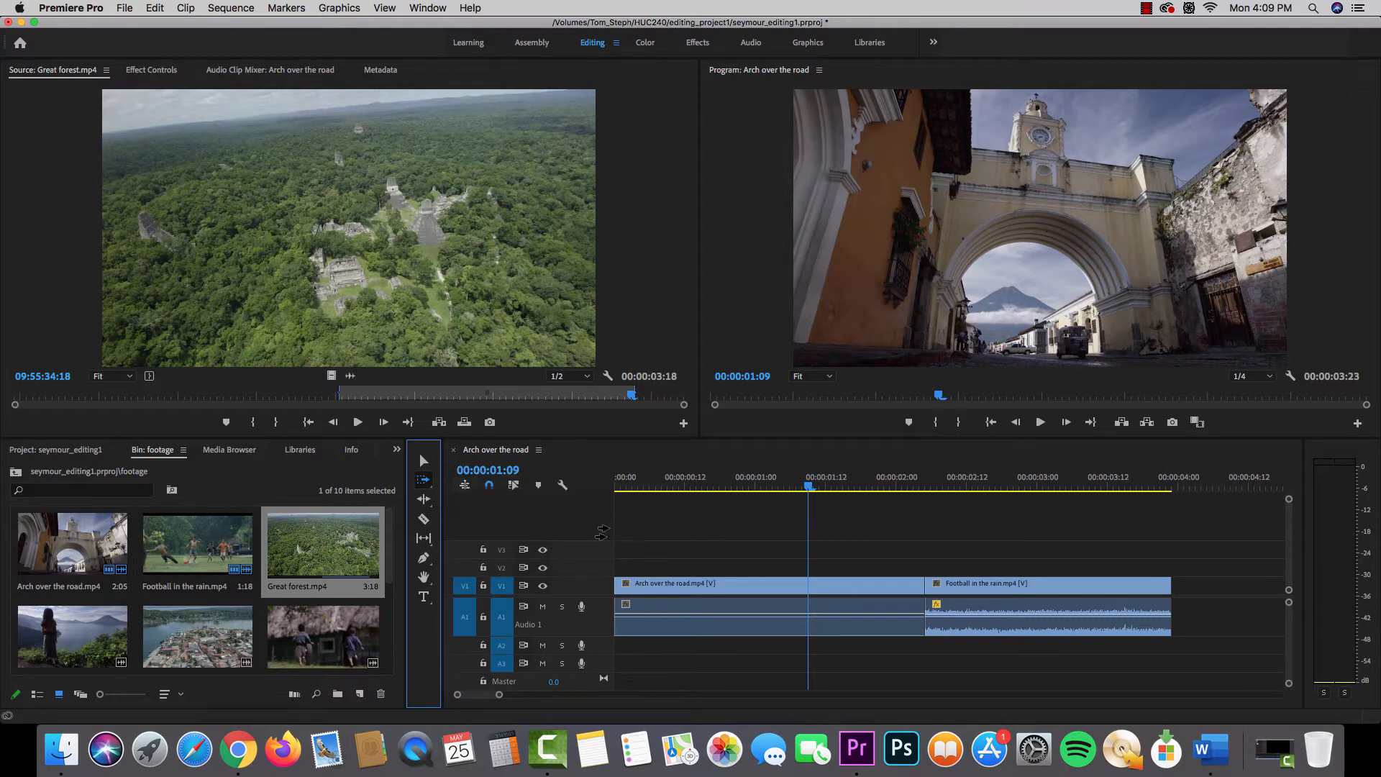
{"action": "left_click", "coordinate": [630, 567]}
{"action": "mouse_move", "coordinate": [630, 567]}
{"action": "left_mouse_down"}
{"action": "mouse_move", "coordinate": [815, 570]}
{"action": "mouse_move", "coordinate": [647, 568]}
{"action": "left_mouse_up"}
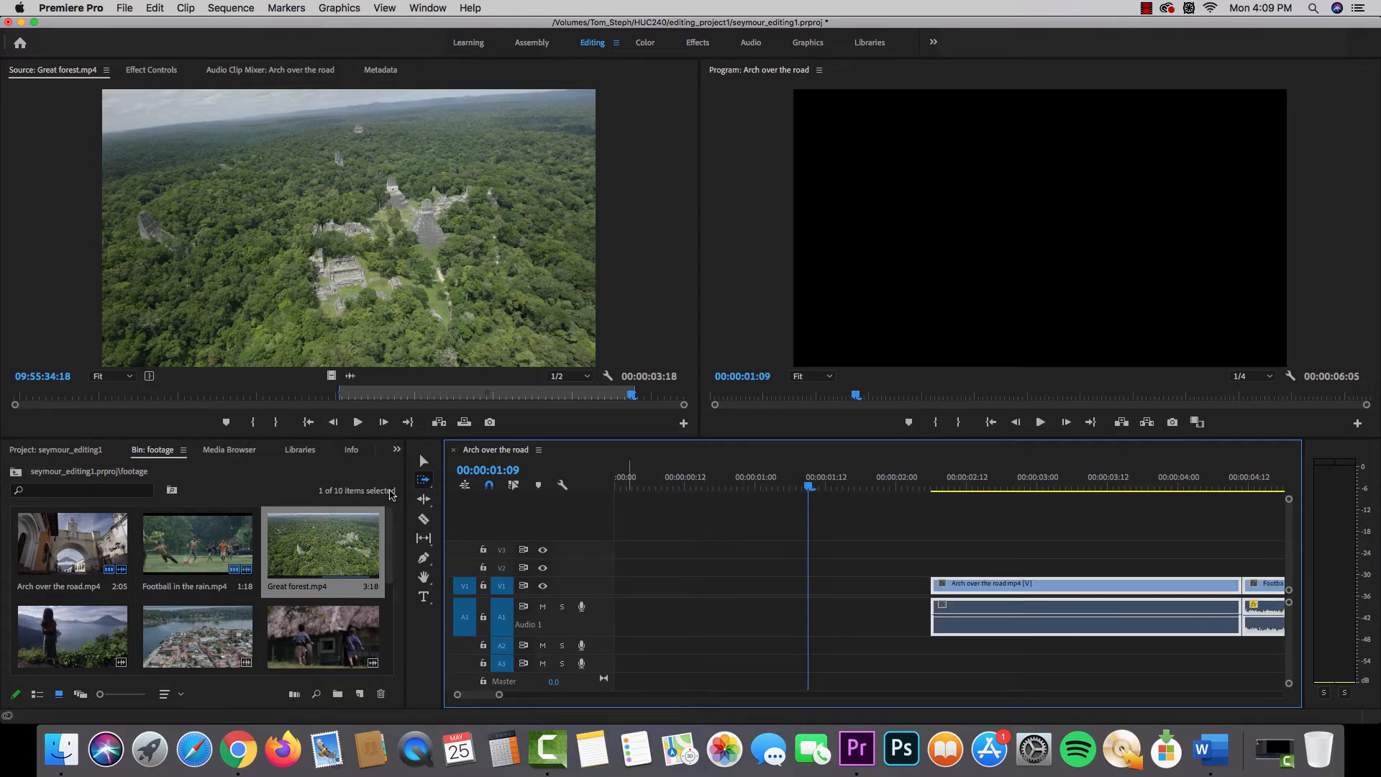
Try the Track Select Backward Tool on the Arch over the road.mp4 clip, and return to the Track Select Forward Tool.
{"action": "left_click", "coordinate": [423, 487]}
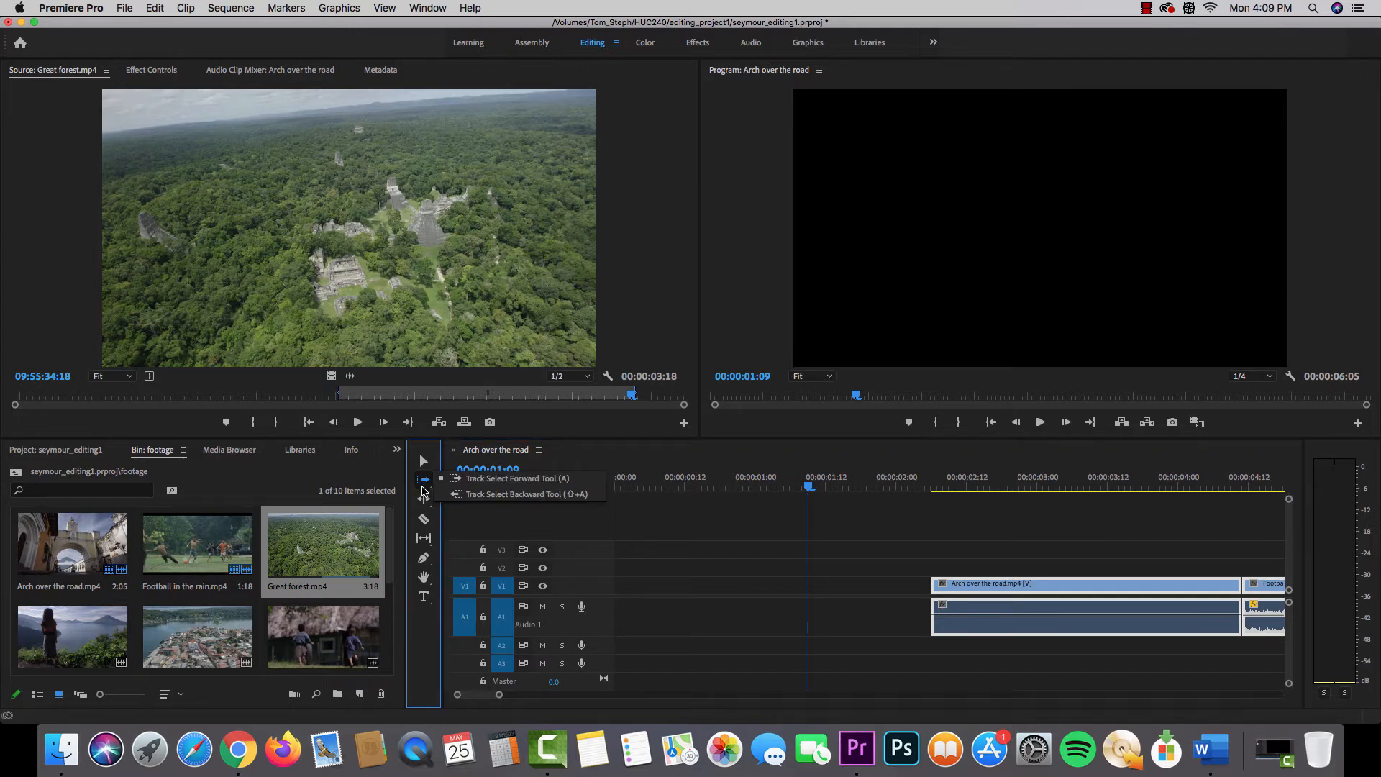
{"action": "left_click", "coordinate": [525, 494]}
{"action": "left_click", "coordinate": [849, 541]}
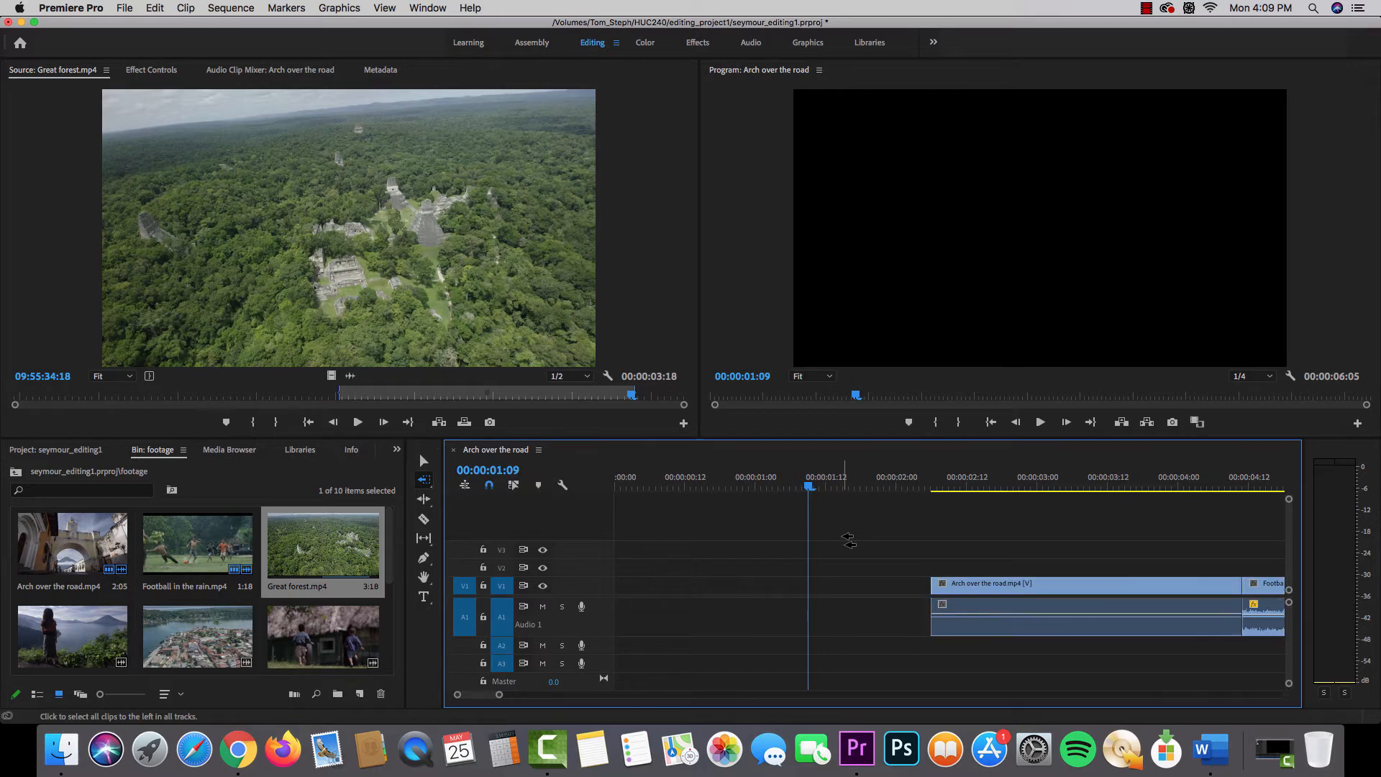
{"action": "left_click", "coordinate": [941, 553]}
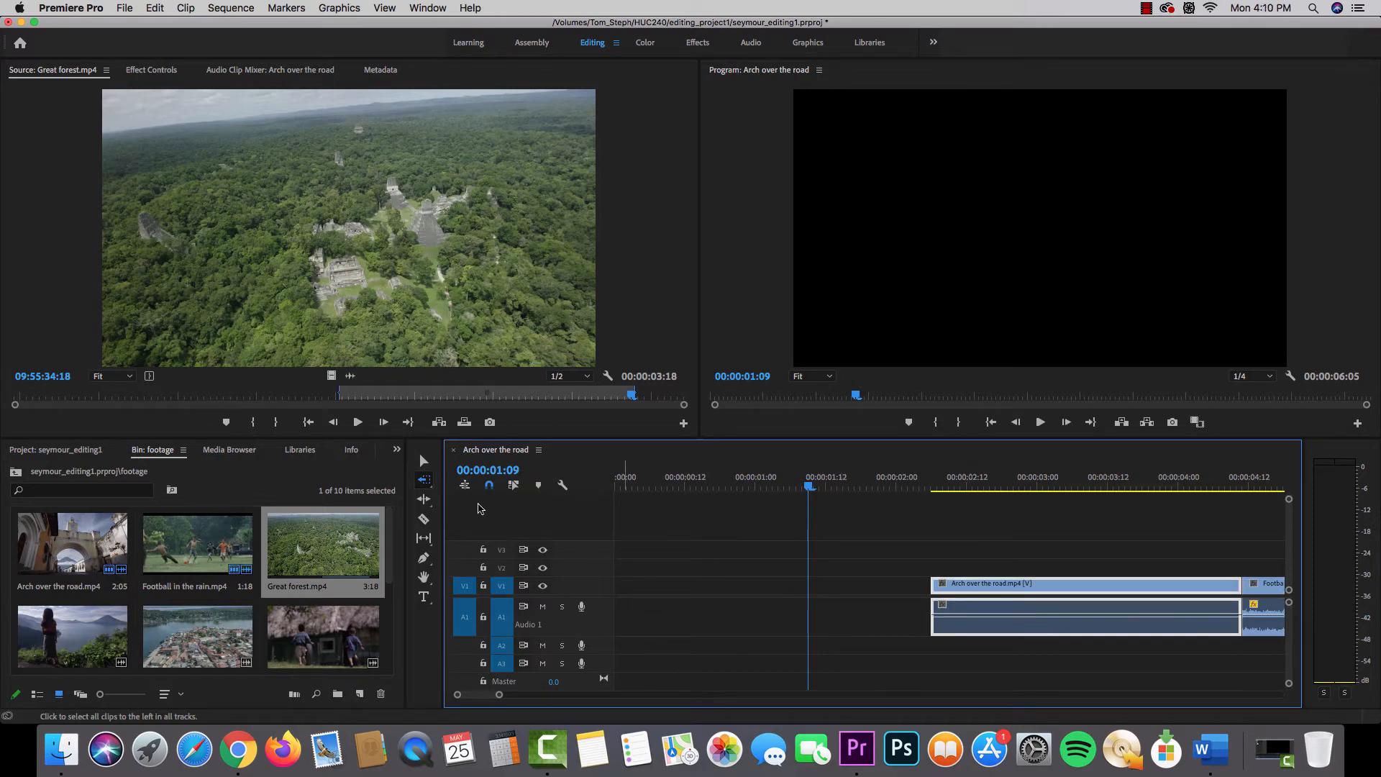
{"action": "left_click", "coordinate": [424, 479]}
{"action": "left_click", "coordinate": [461, 481]}
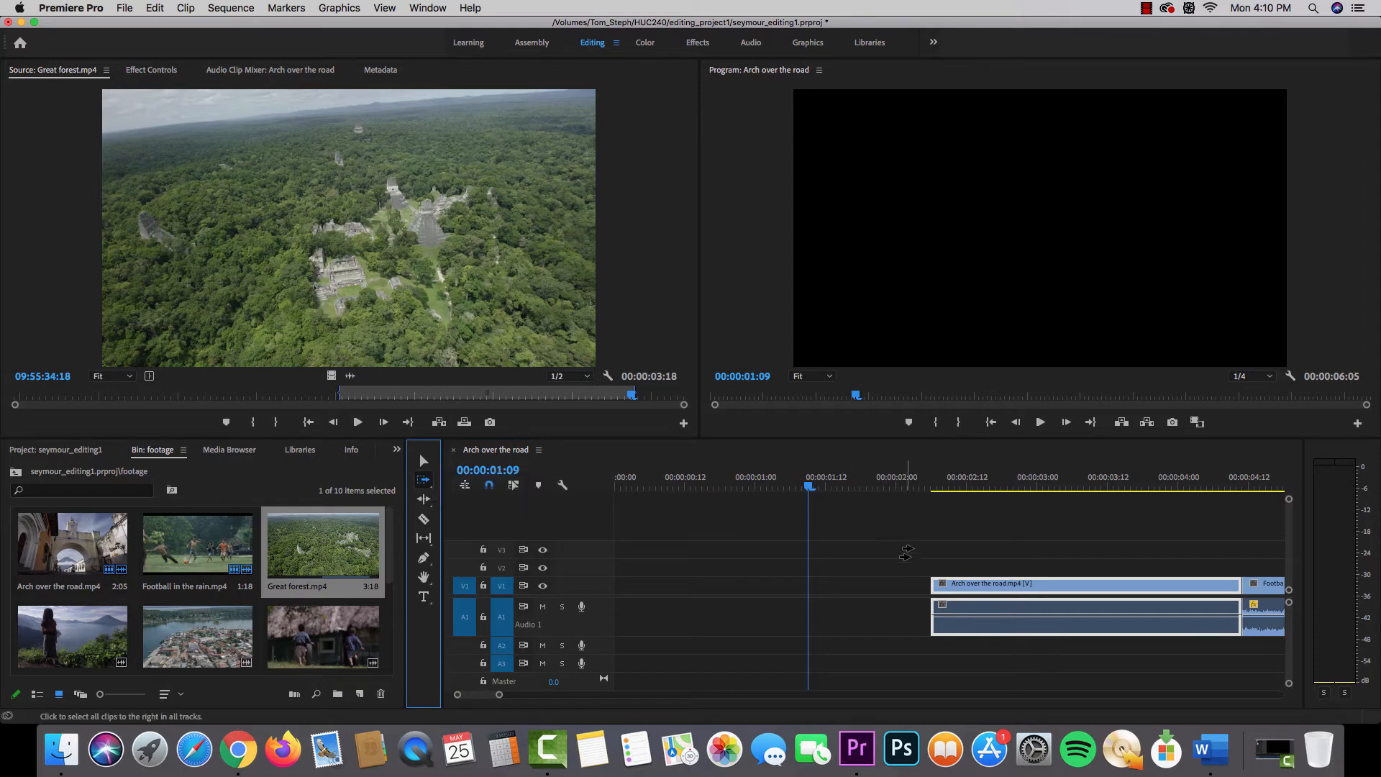
Place Great forest.mp4 with its audio at the start of the sequence on tracks V3 and A3 using the Selection Tool.
{"action": "key", "text": "v"}
{"action": "left_click_drag", "start_coordinate": [352, 296], "coordinate": [618, 551]}
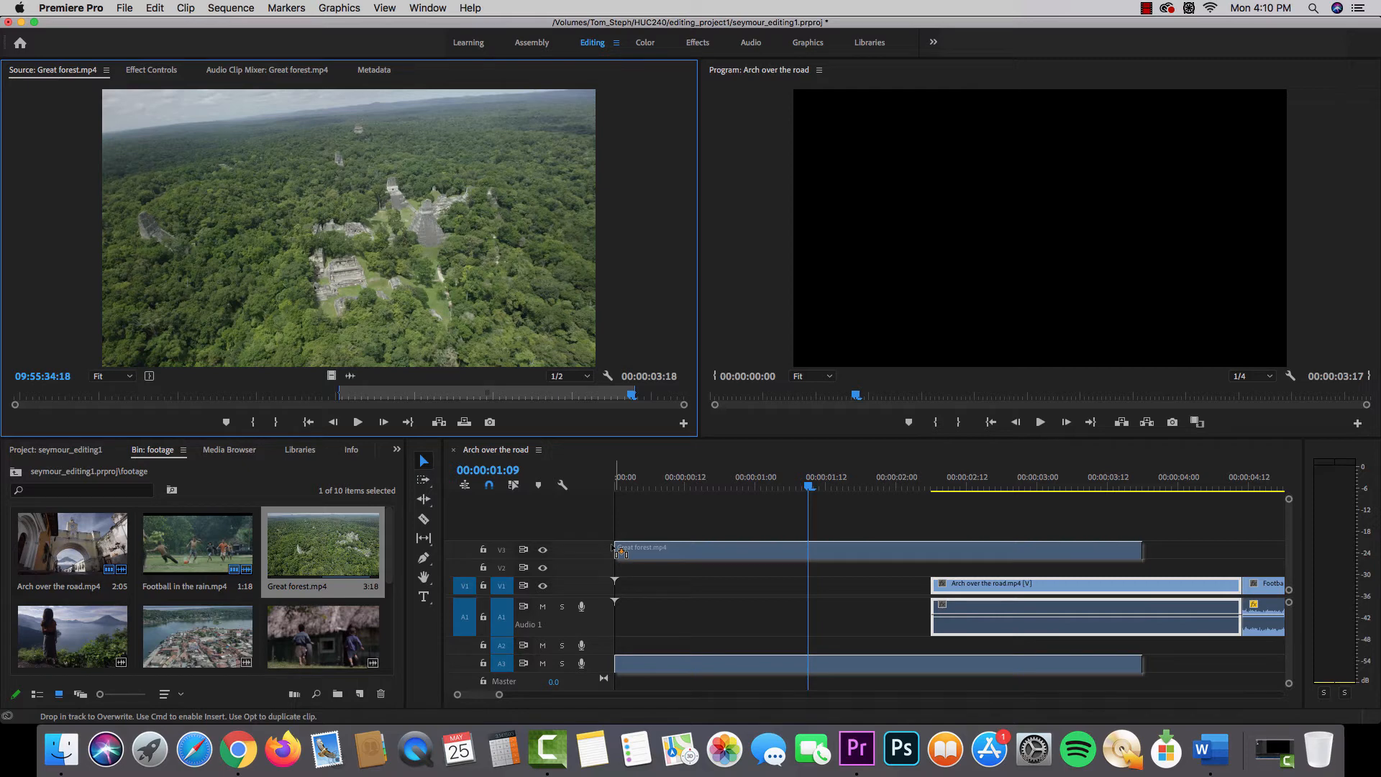
{"action": "left_click_drag", "start_coordinate": [616, 551], "coordinate": [617, 551]}
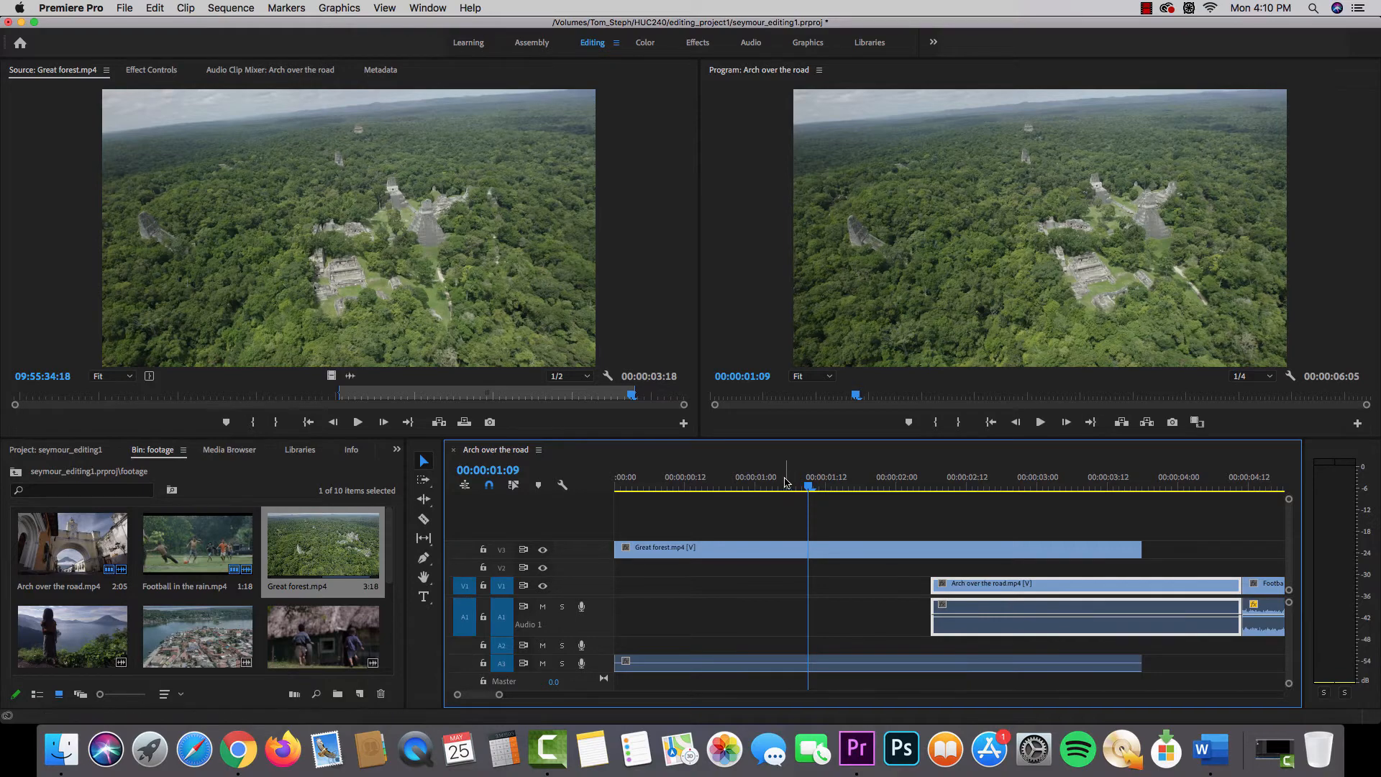
Play the sequence across the overlap of Great forest.mp4 and Arch over the road.mp4.
{"action": "left_click_drag", "start_coordinate": [800, 487], "coordinate": [744, 489]}
{"action": "key", "text": "space"}
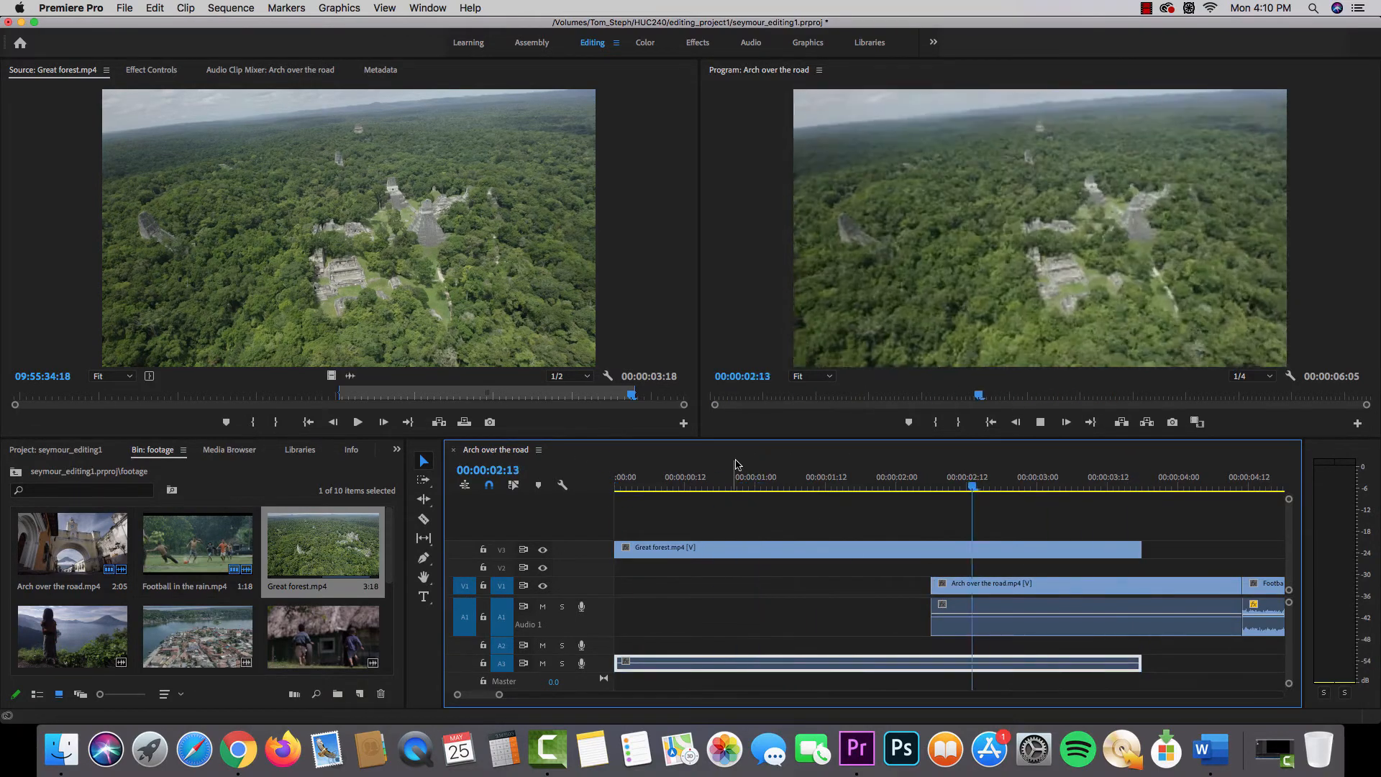
{"action": "key", "text": "space"}
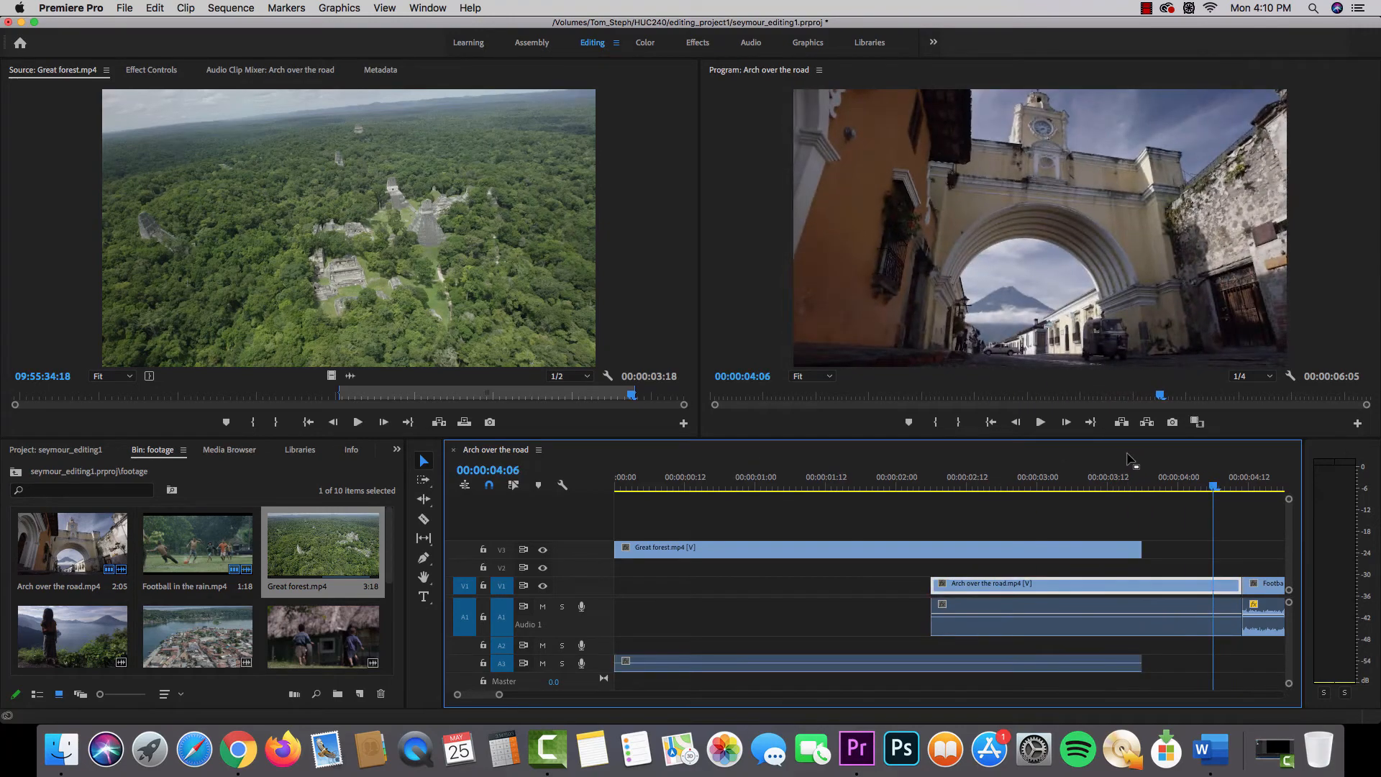
Trim the start of Great forest.mp4 on both V3 and A3 to the playhead at 00:00:01:00.
{"action": "left_click", "coordinate": [676, 485]}
{"action": "left_click_drag", "start_coordinate": [663, 483], "coordinate": [755, 485]}
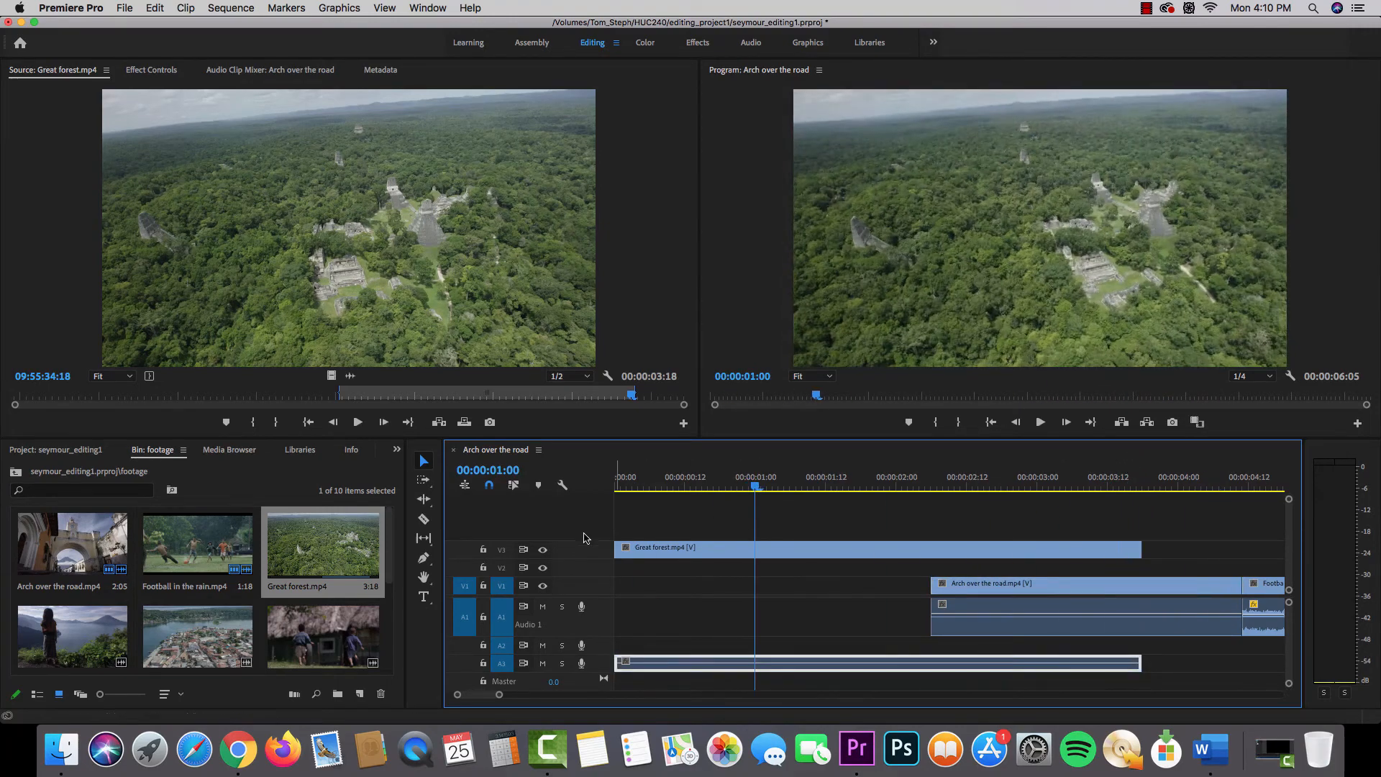
{"action": "left_click_drag", "start_coordinate": [619, 548], "coordinate": [701, 558]}
{"action": "left_click_drag", "start_coordinate": [759, 552], "coordinate": [755, 552]}
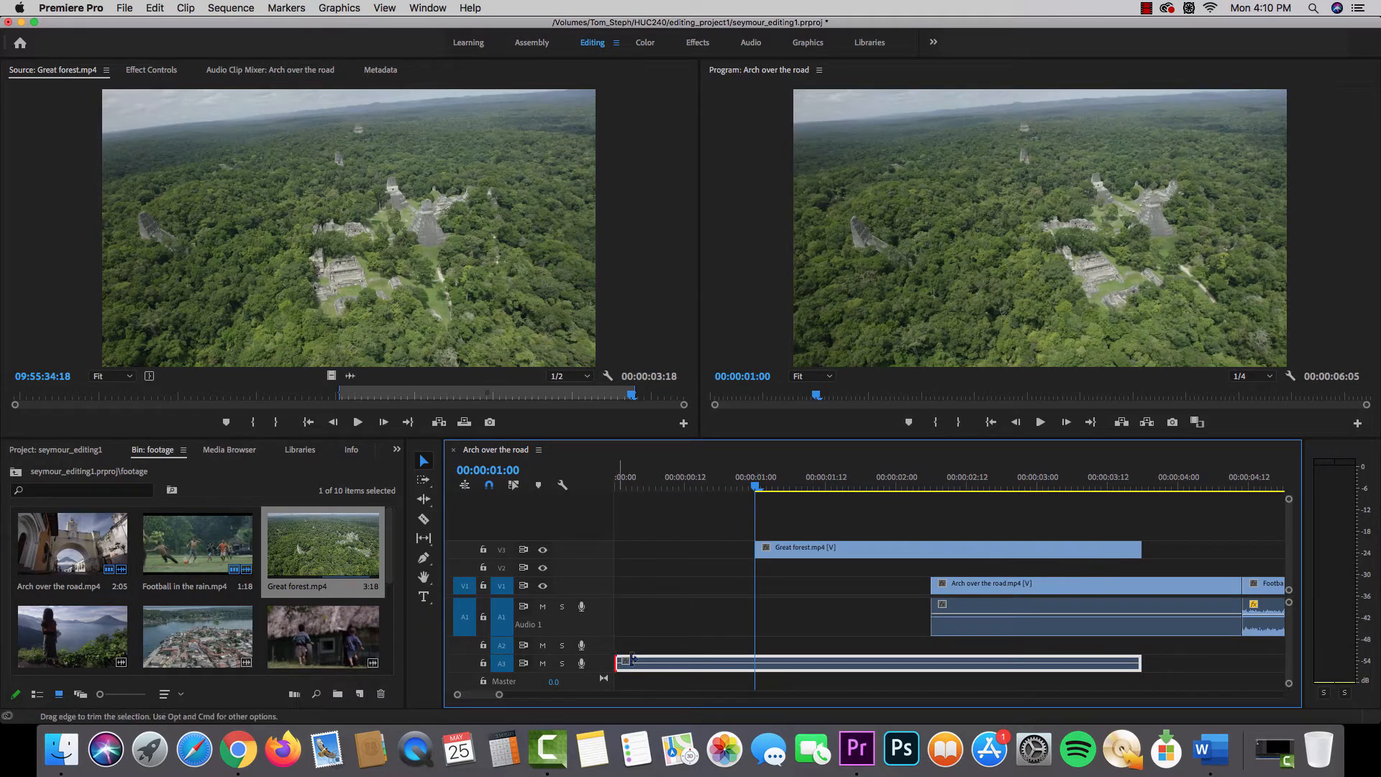
{"action": "left_click_drag", "start_coordinate": [633, 659], "coordinate": [755, 659]}
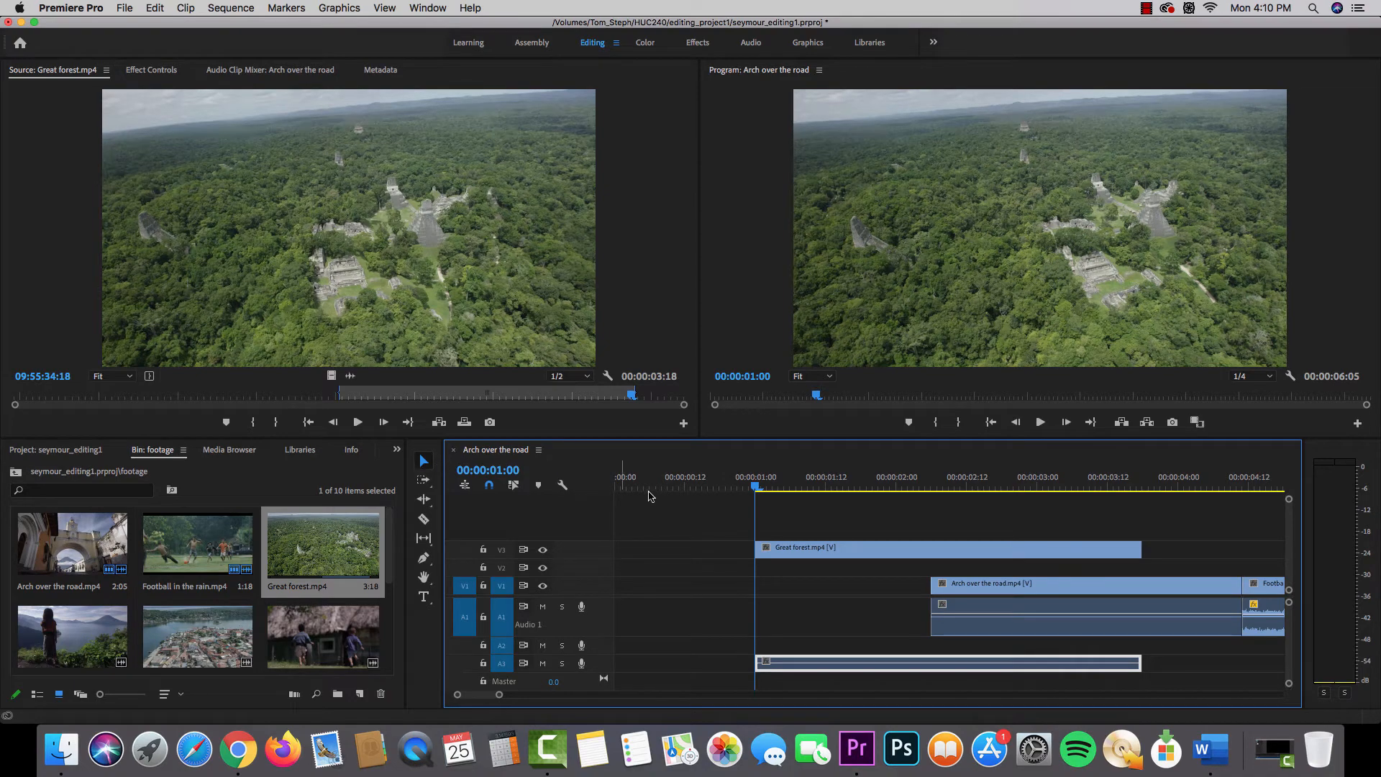
Move the trimmed Great forest.mp4 video and audio to the sequence start, and align the V1 clips to begin where it ends.
{"action": "left_click_drag", "start_coordinate": [695, 526], "coordinate": [837, 689]}
{"action": "left_click_drag", "start_coordinate": [847, 555], "coordinate": [706, 566]}
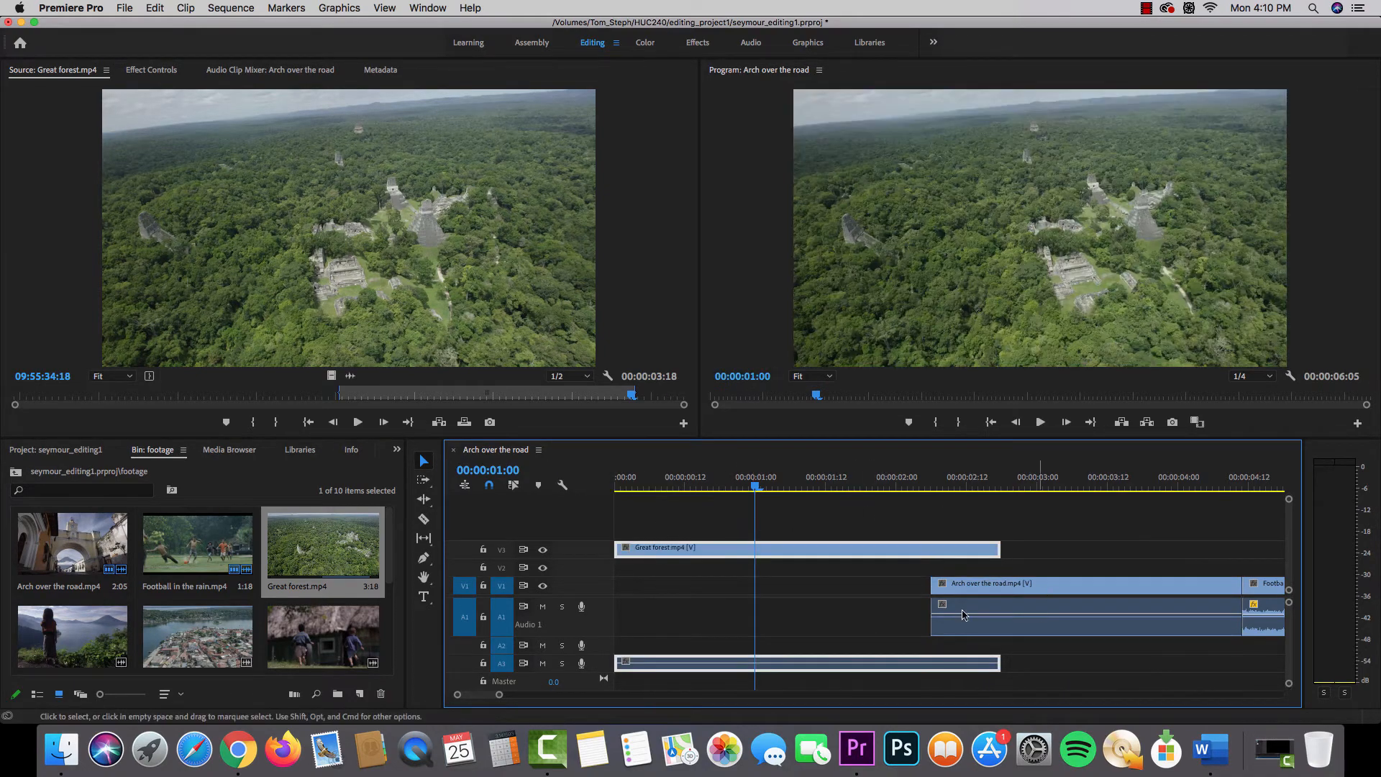
{"action": "left_click_drag", "start_coordinate": [499, 694], "coordinate": [538, 695]}
{"action": "left_click", "coordinate": [604, 484]}
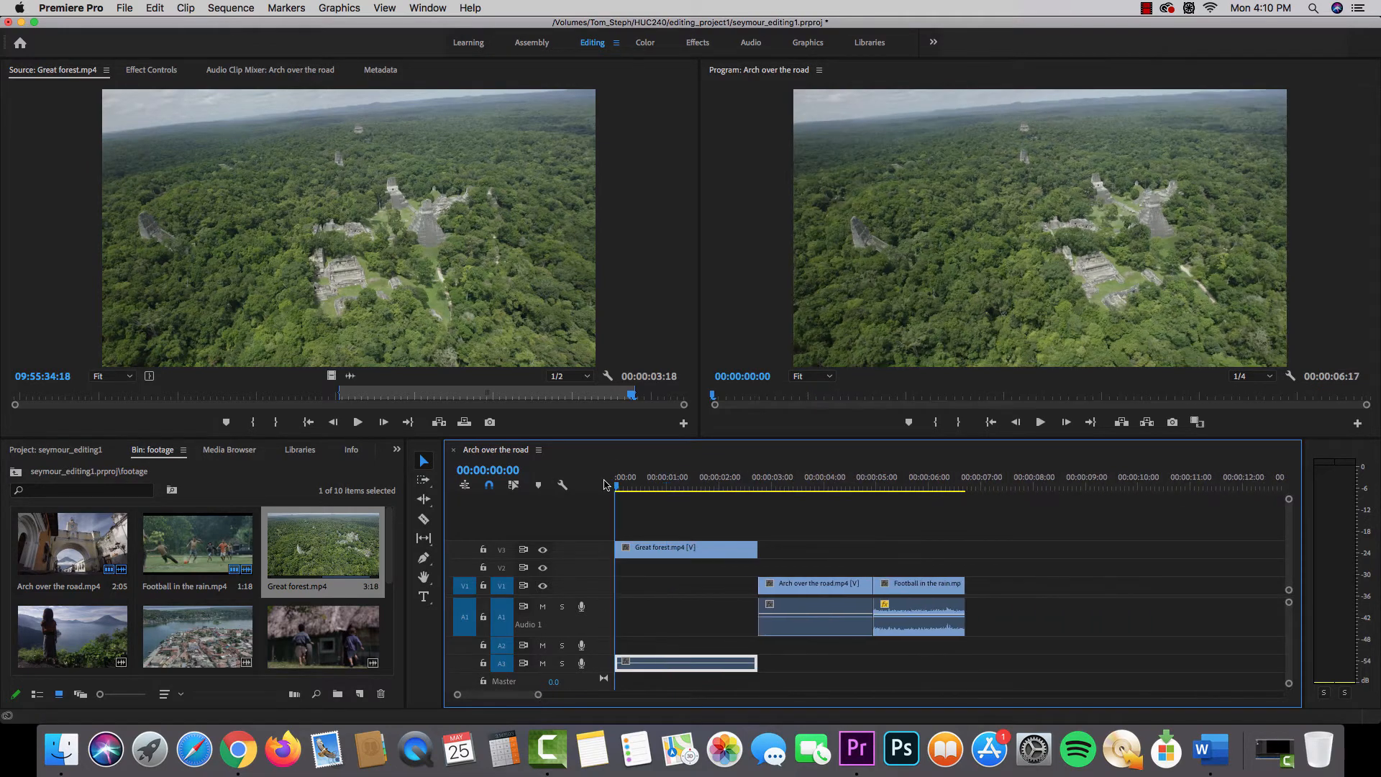
{"action": "key", "text": "space"}
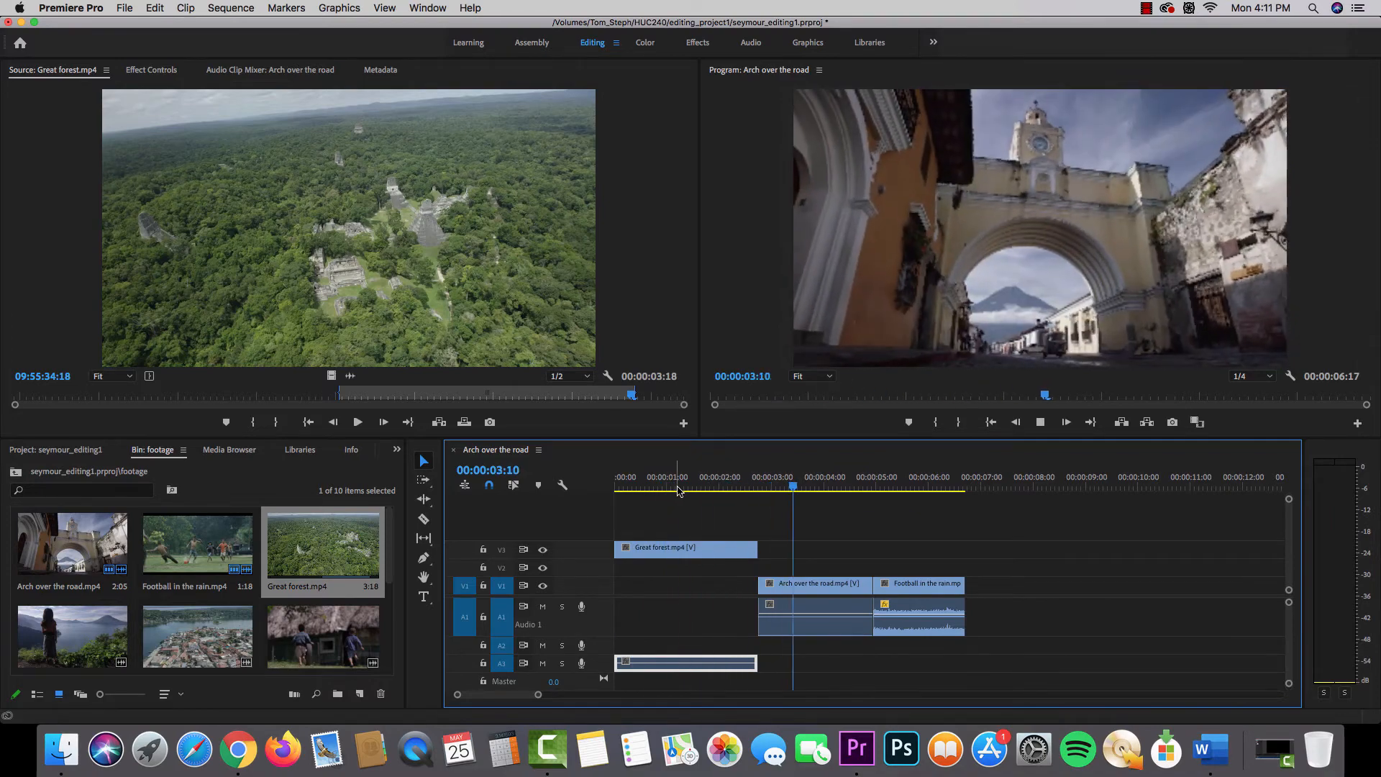
Trim the start of Great forest.mp4 and its audio to 00:00:00:11, and ripple delete the gap before it.
{"action": "left_click_drag", "start_coordinate": [663, 487], "coordinate": [594, 491]}
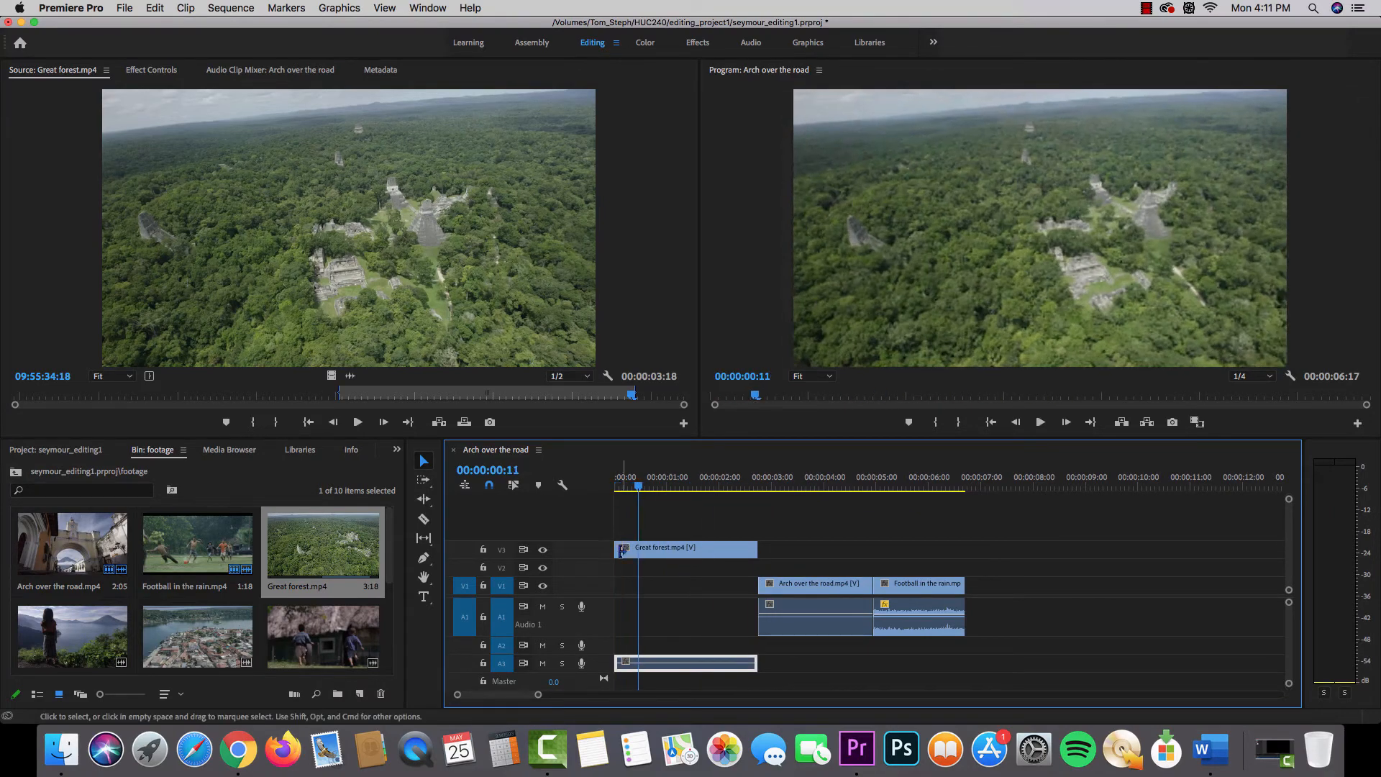
{"action": "left_click_drag", "start_coordinate": [616, 549], "coordinate": [638, 549]}
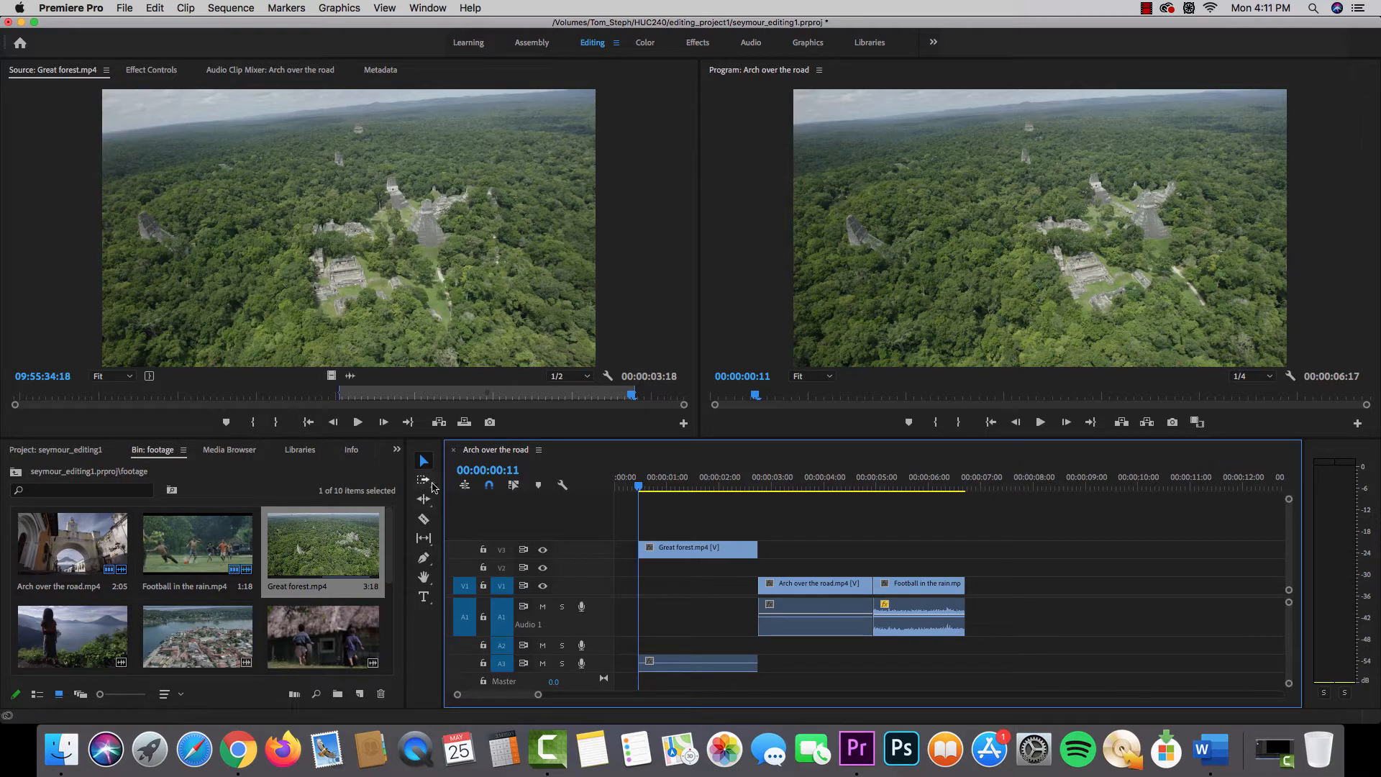
{"action": "right_click", "coordinate": [623, 552]}
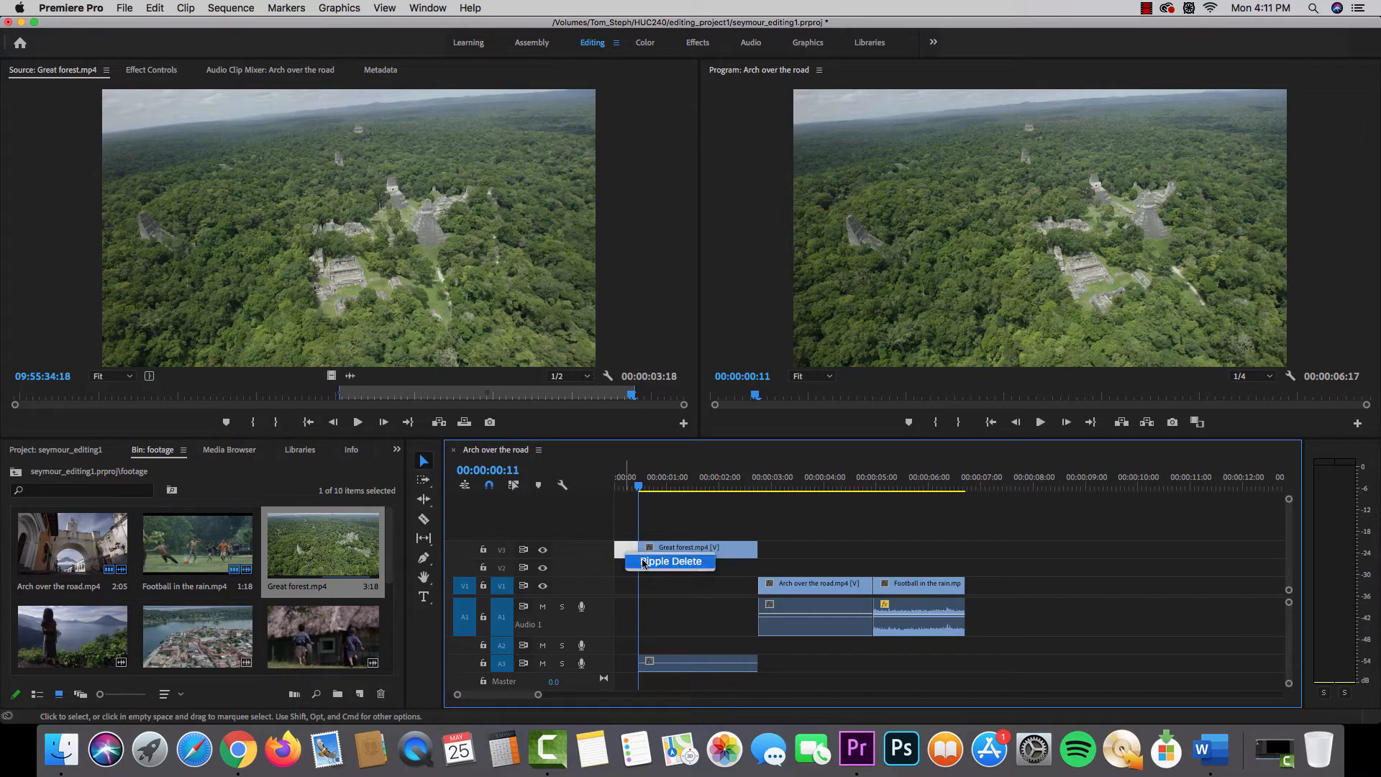
{"action": "left_click", "coordinate": [669, 561]}
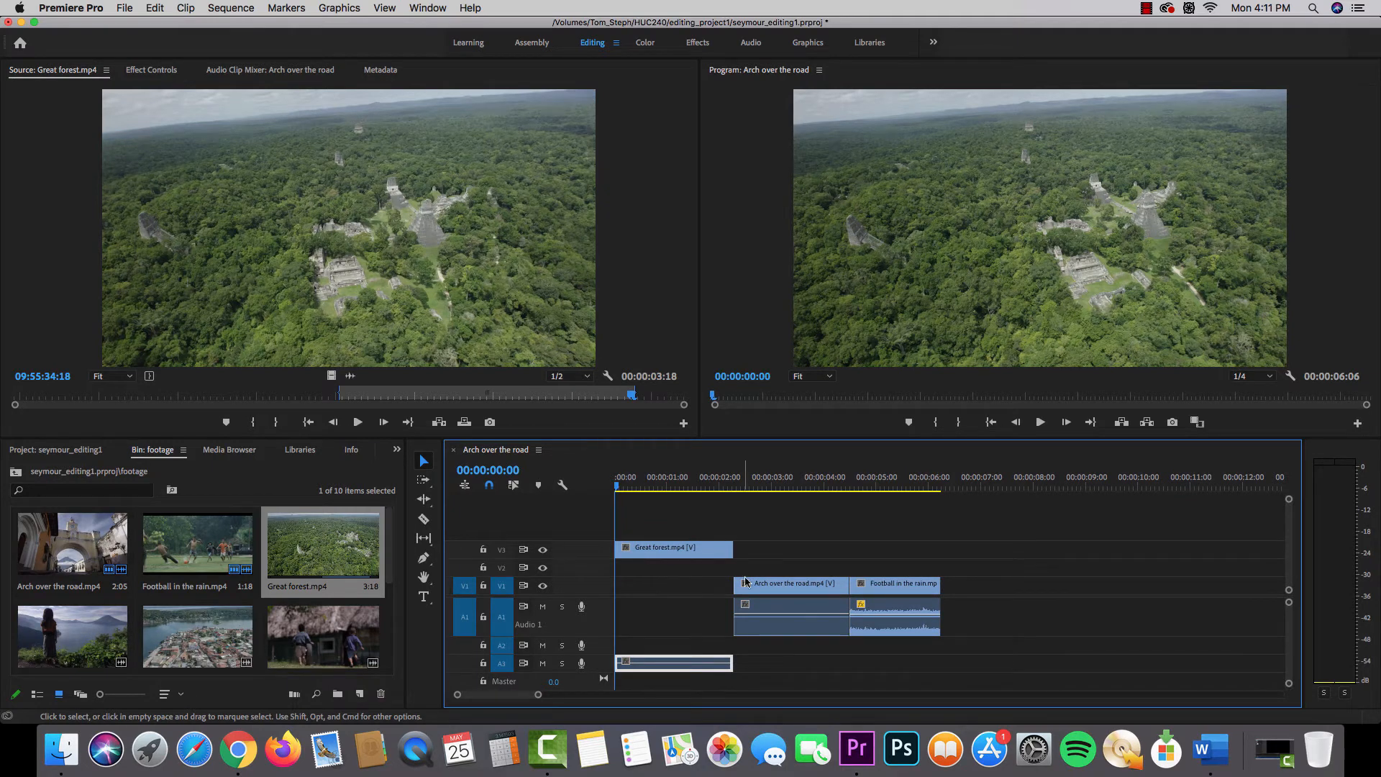
Move Football in the rain.mp4 later on V1 to leave a gap, and ripple delete that gap.
{"action": "left_click", "coordinate": [895, 599]}
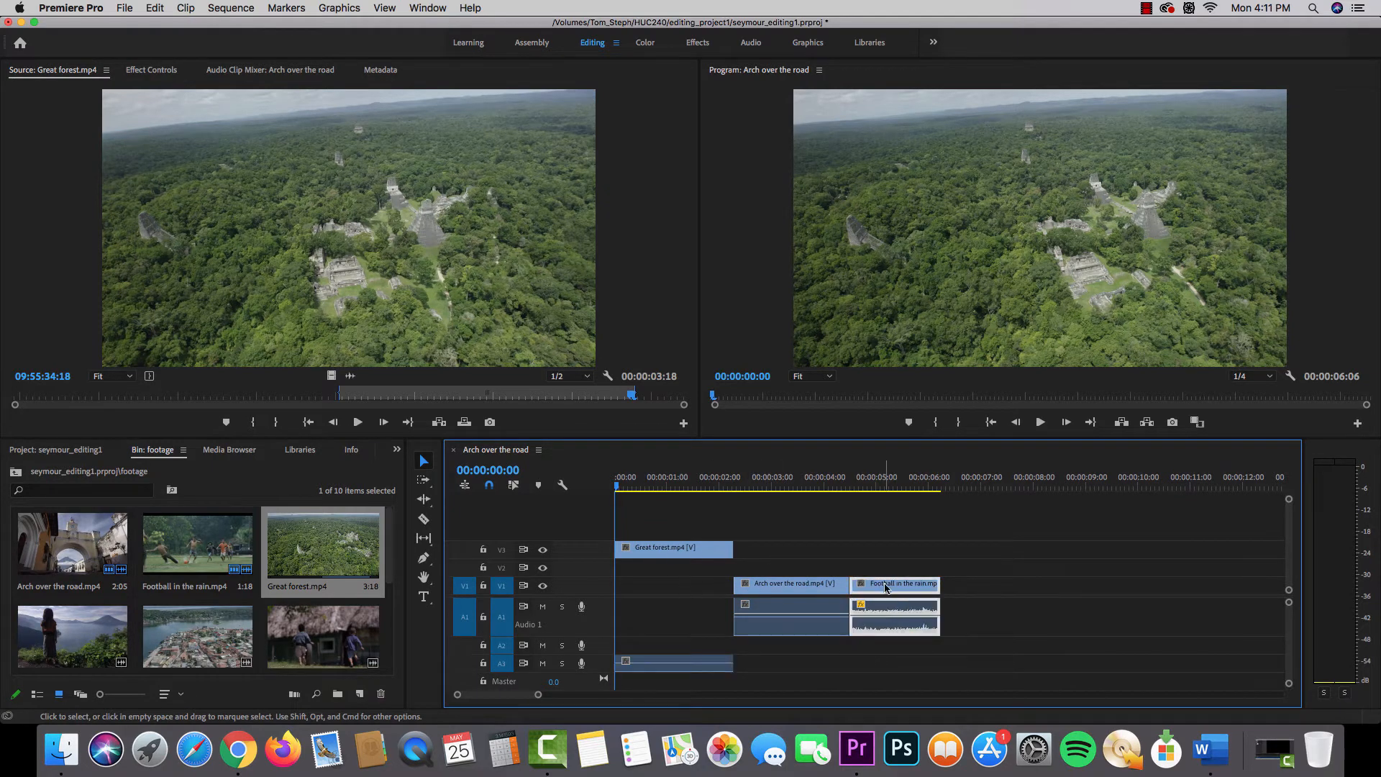
{"action": "left_click_drag", "start_coordinate": [885, 588], "coordinate": [972, 588]}
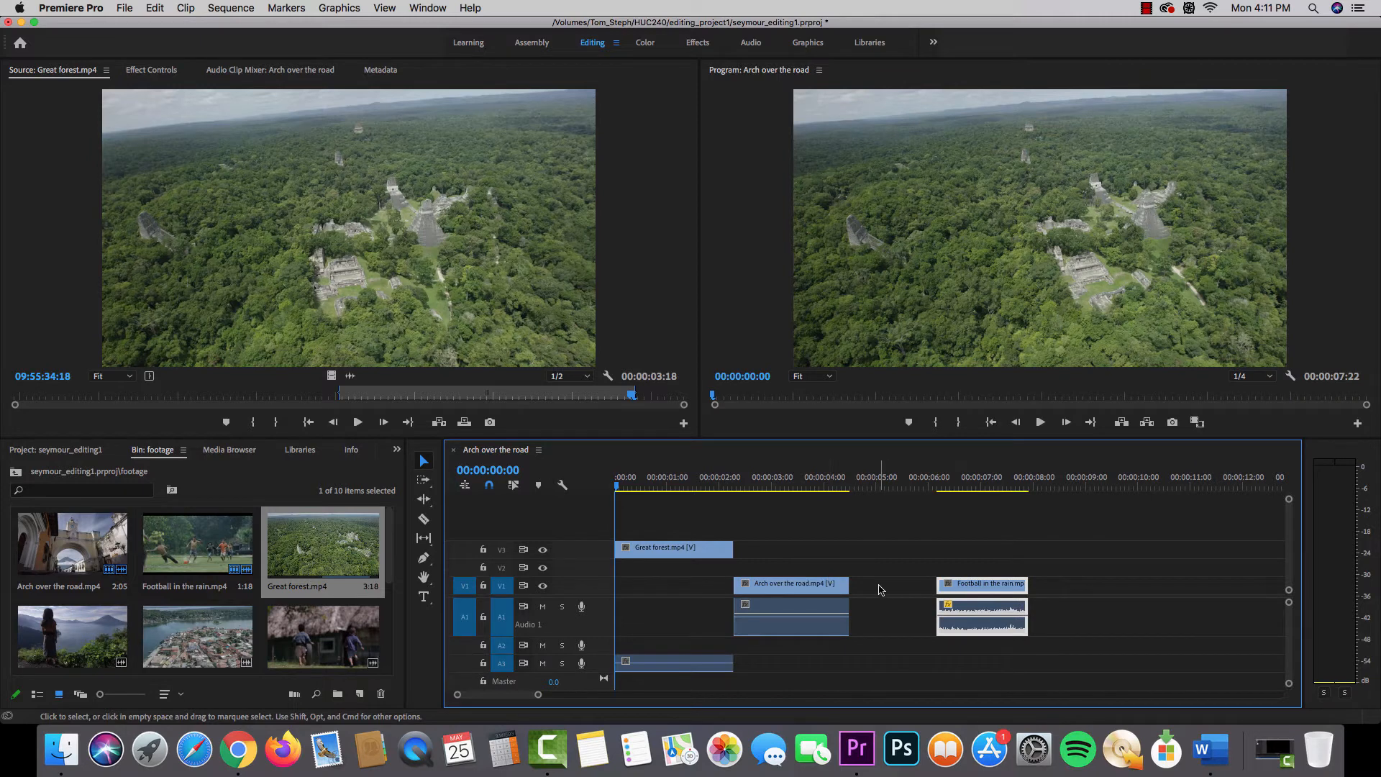
{"action": "right_click", "coordinate": [884, 590]}
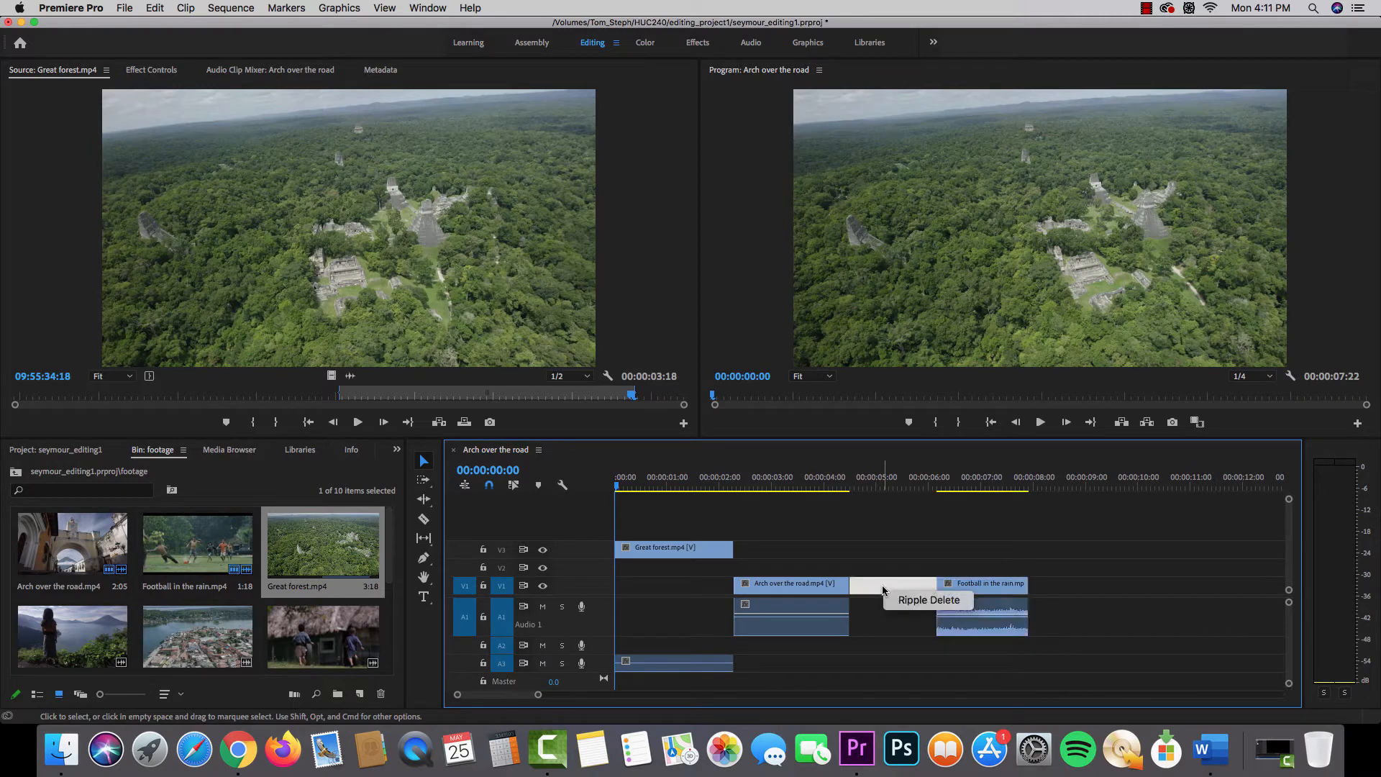
{"action": "left_click", "coordinate": [928, 601]}
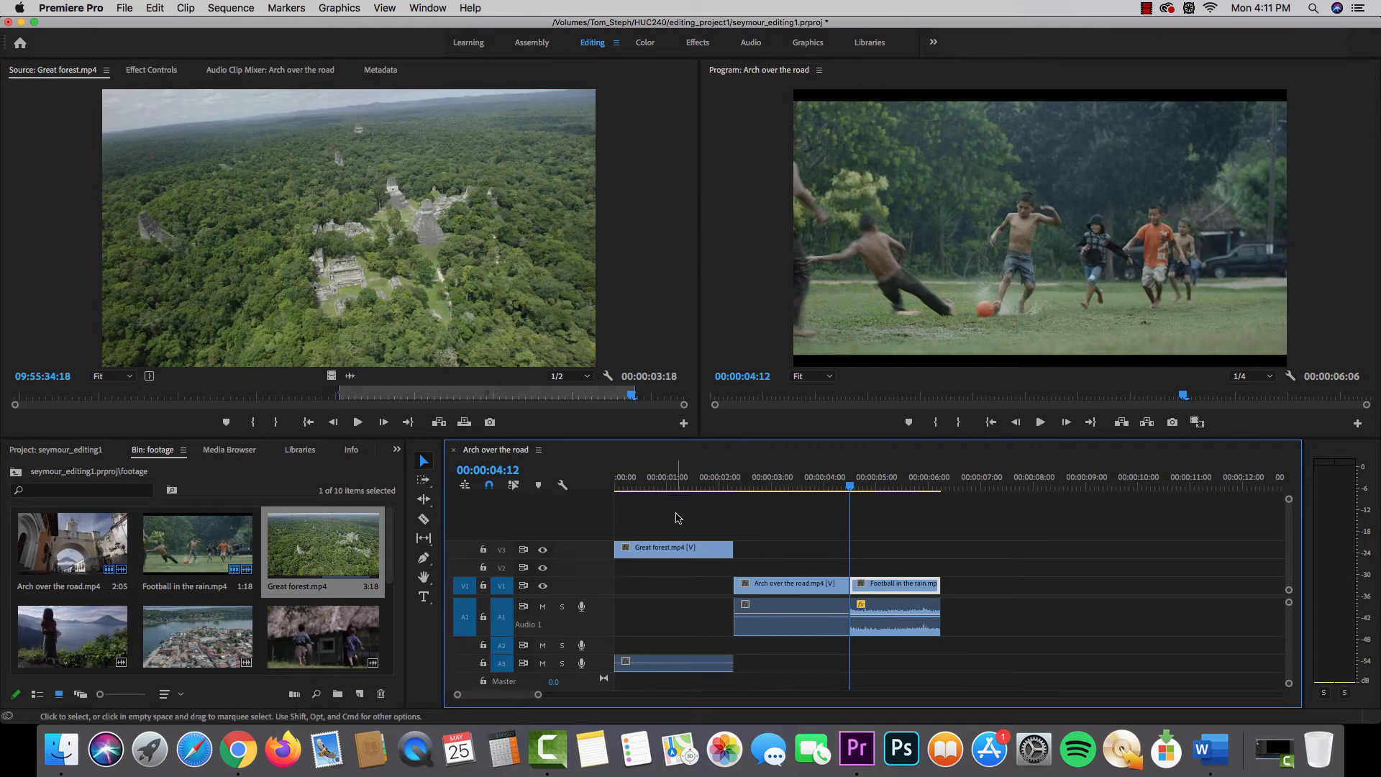
Play the sequence from the start and scrub through the Arch over the road.mp4 and Football in the rain.mp4 clips.
{"action": "left_click_drag", "start_coordinate": [761, 477], "coordinate": [511, 477]}
{"action": "key", "text": "space"}
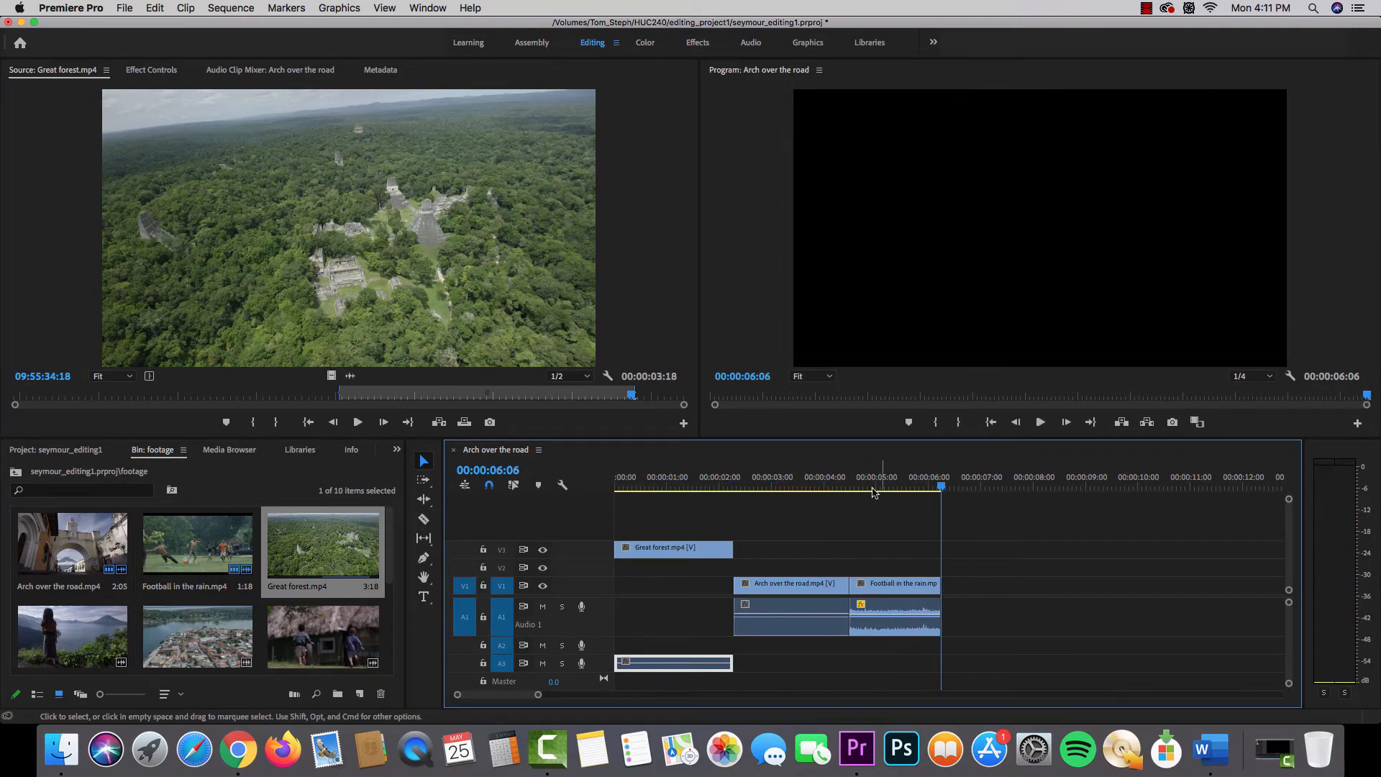
{"action": "left_click_drag", "start_coordinate": [634, 479], "coordinate": [779, 482]}
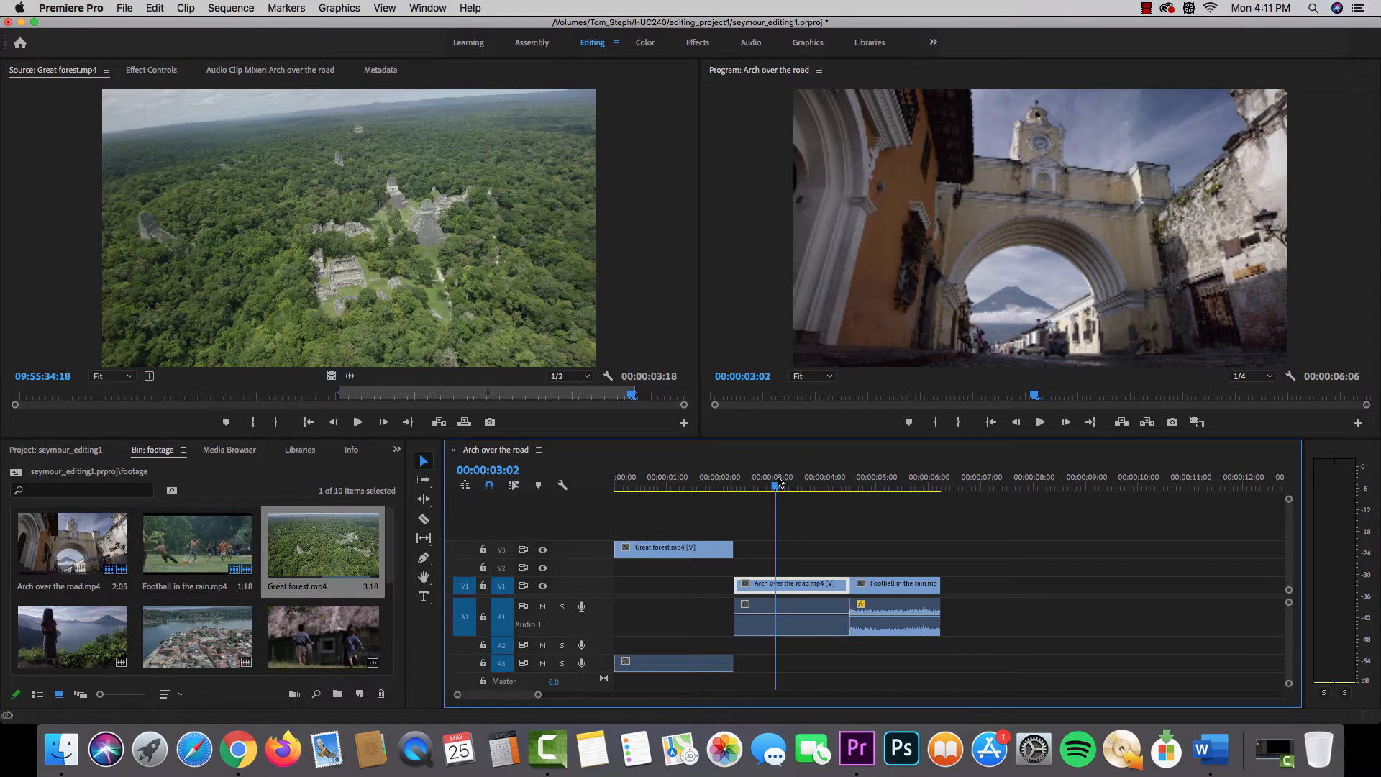
{"action": "left_click_drag", "start_coordinate": [779, 482], "coordinate": [917, 487]}
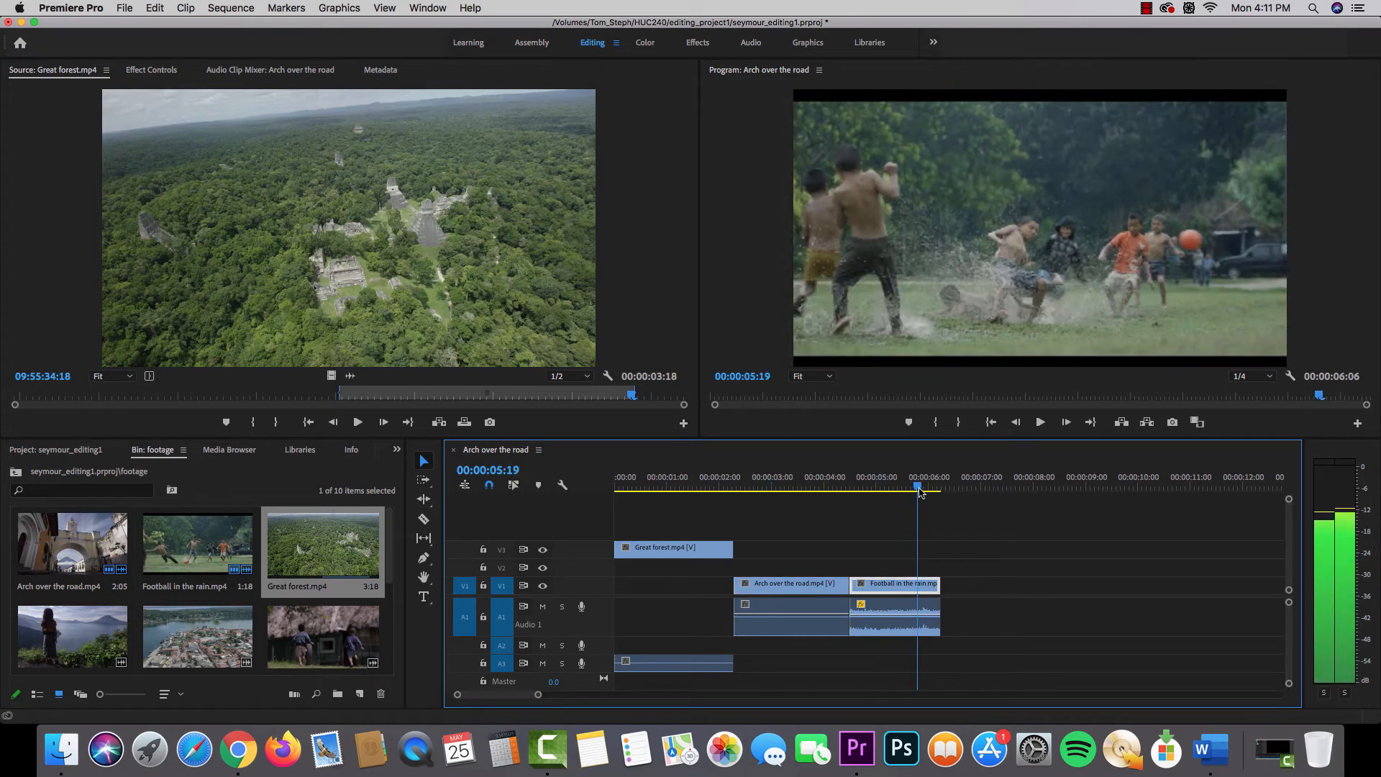
Open Great vista.mp4 in the Source Monitor and mark In and Out points around a 00:00:03:21 range showing the girl at the lake.
{"action": "double_click", "coordinate": [42, 634]}
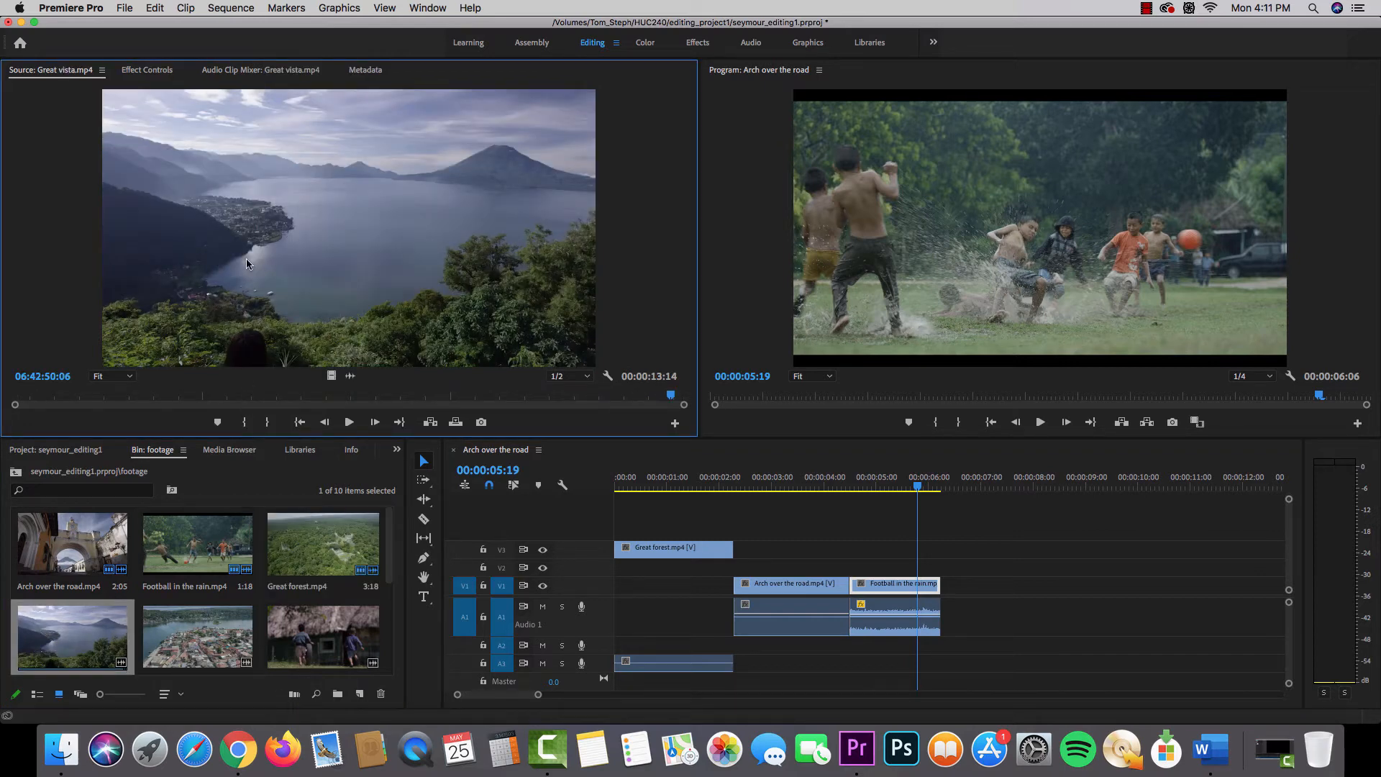
{"action": "left_click_drag", "start_coordinate": [1009, 502], "coordinate": [500, 286]}
{"action": "left_click_drag", "start_coordinate": [206, 396], "coordinate": [134, 395]}
{"action": "key", "text": "space"}
{"action": "key", "text": "i"}
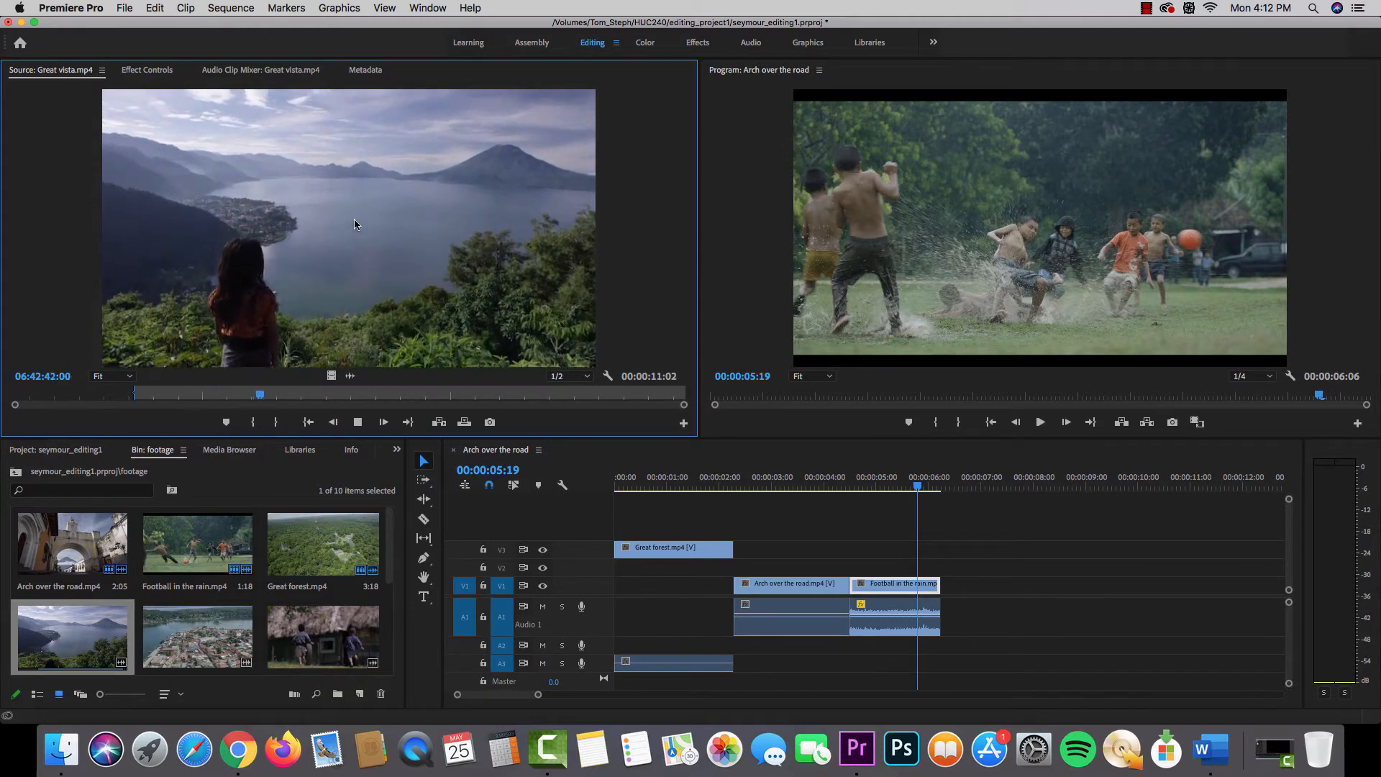
{"action": "key", "text": "o"}
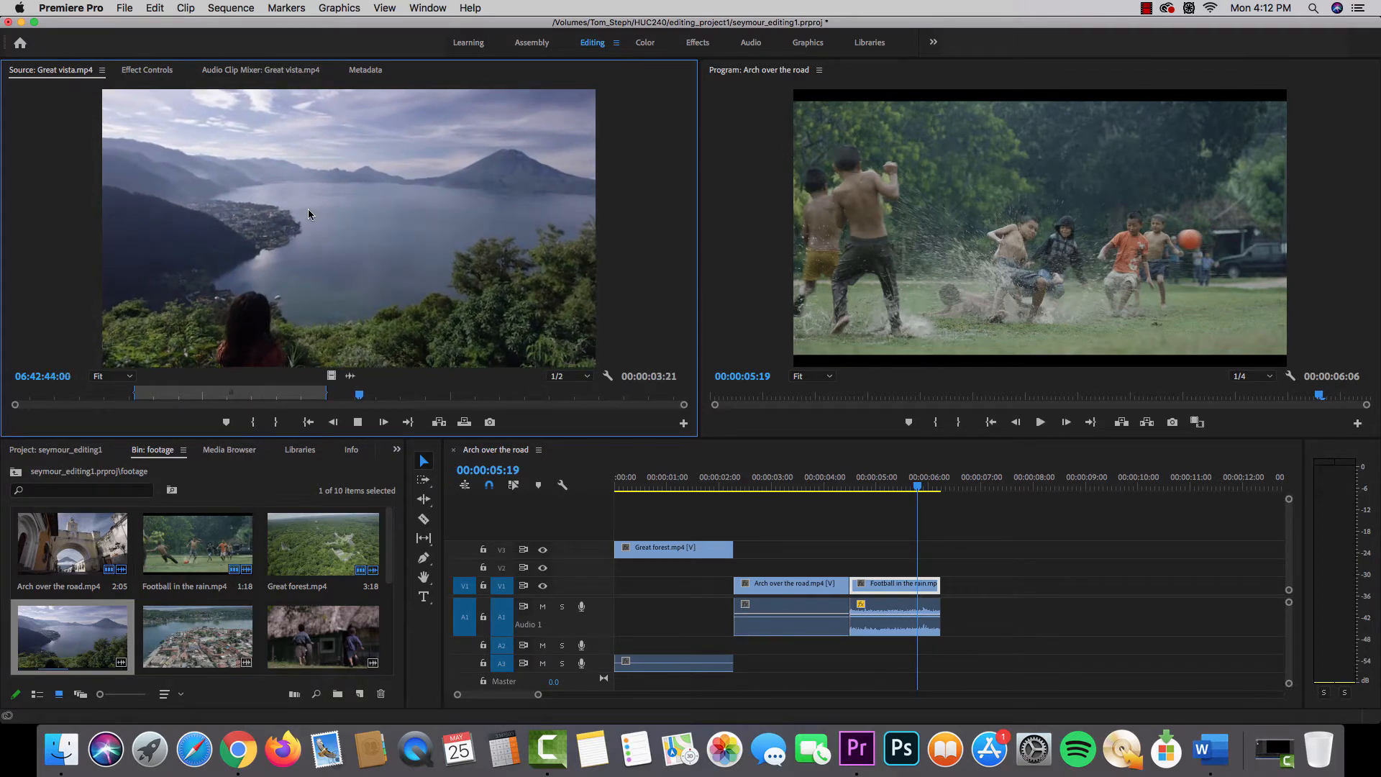
{"action": "key", "text": "space"}
Place the marked part of Great vista.mp4 on V1 and A1 directly after Football in the rain.mp4, and play across the cut.
{"action": "left_click_drag", "start_coordinate": [302, 200], "coordinate": [944, 596]}
{"action": "left_click", "coordinate": [930, 480]}
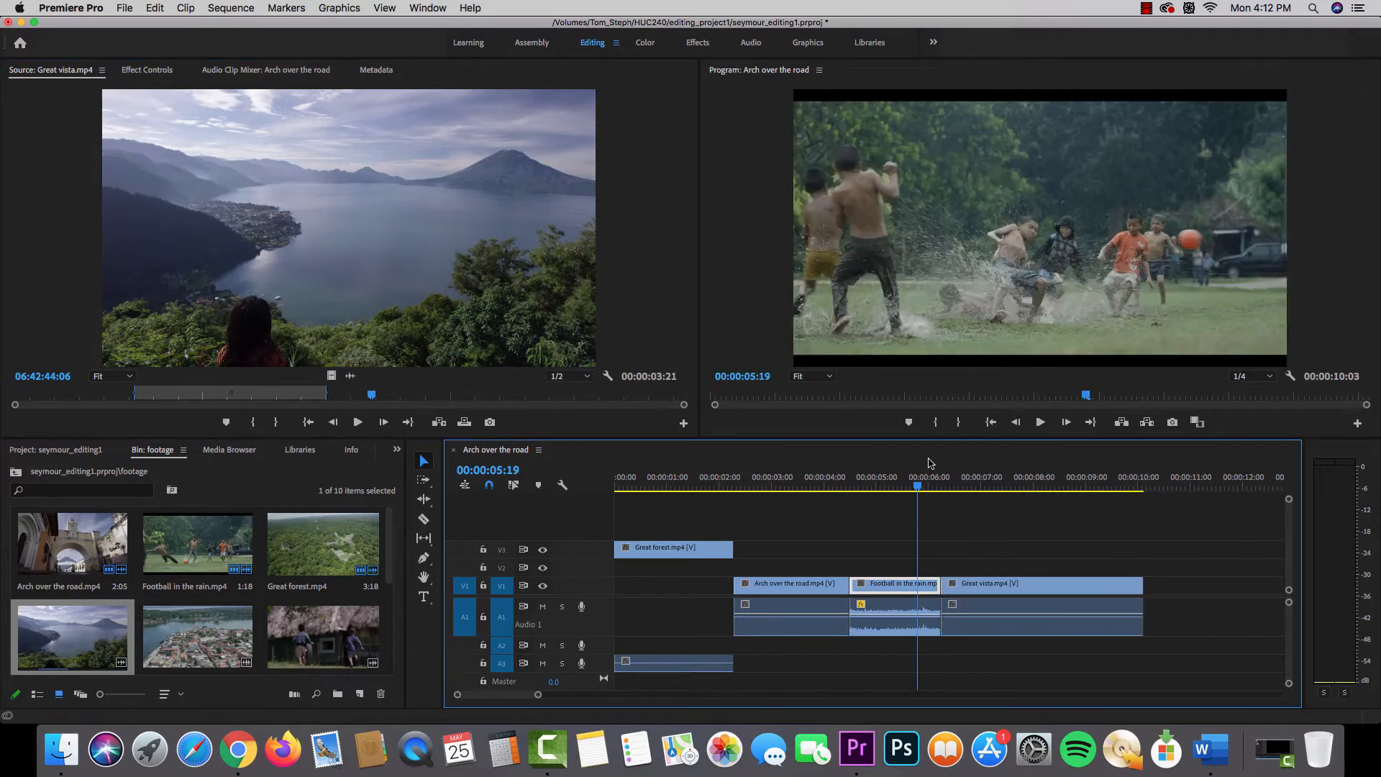
{"action": "key", "text": "space"}
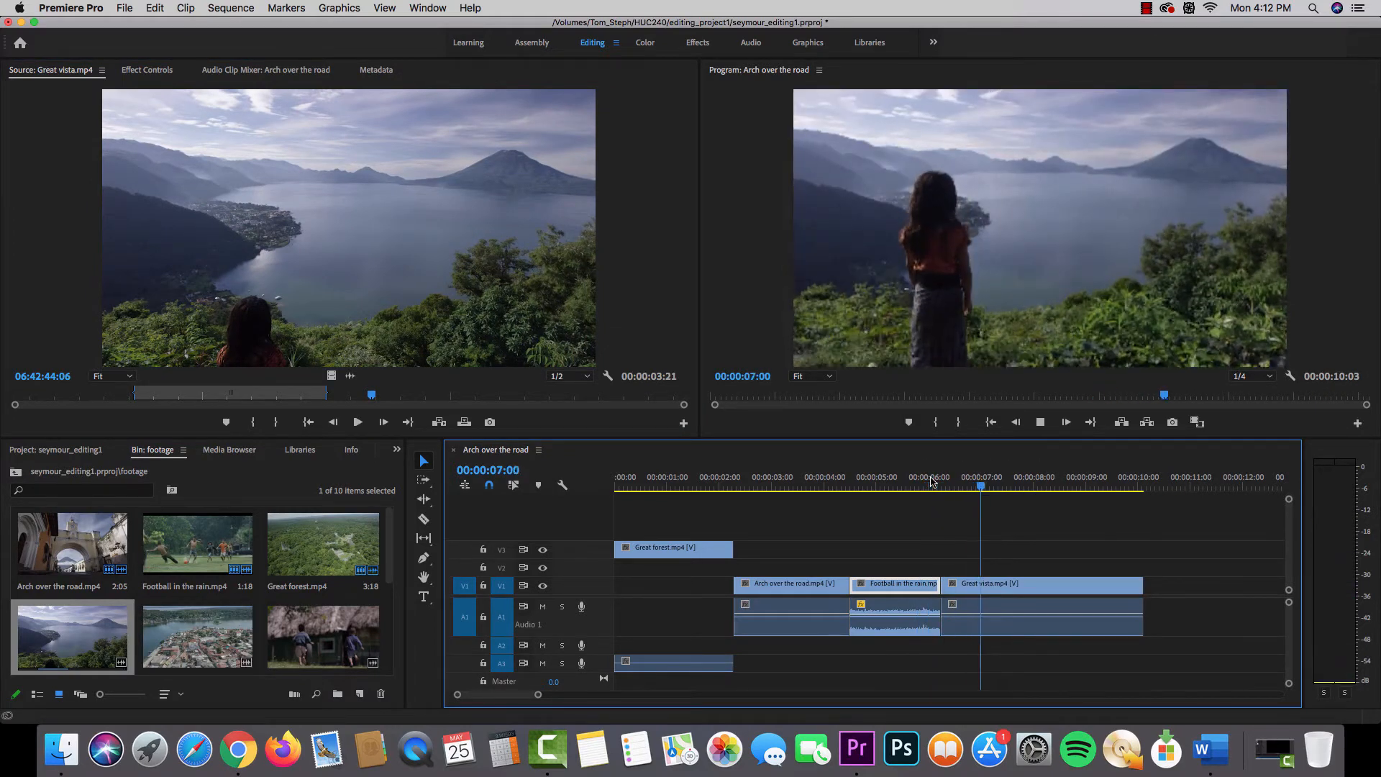
{"action": "key", "text": "space"}
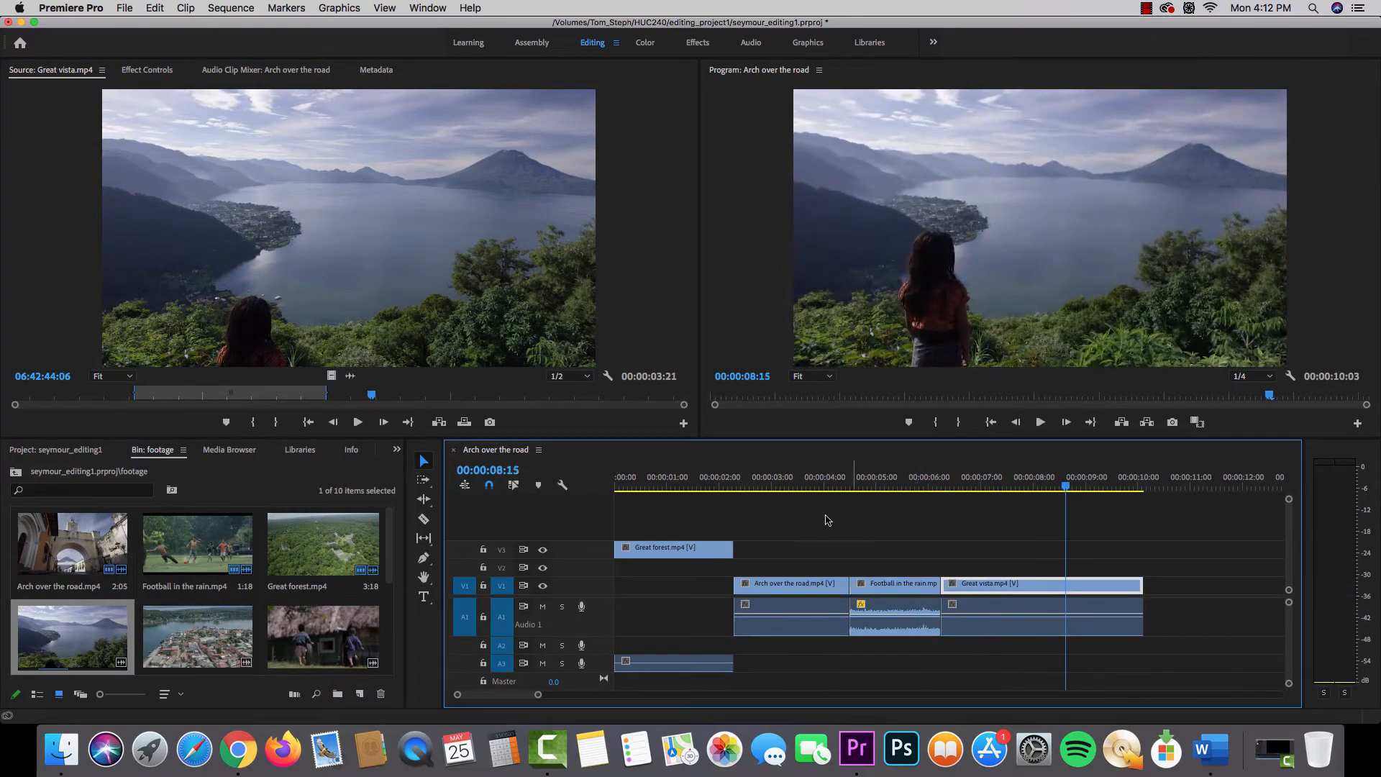
Reorder the clips with their audio so Arch over the road.mp4 sits between Football in the rain.mp4 and Great vista.mp4.
{"action": "left_click", "coordinate": [1173, 531]}
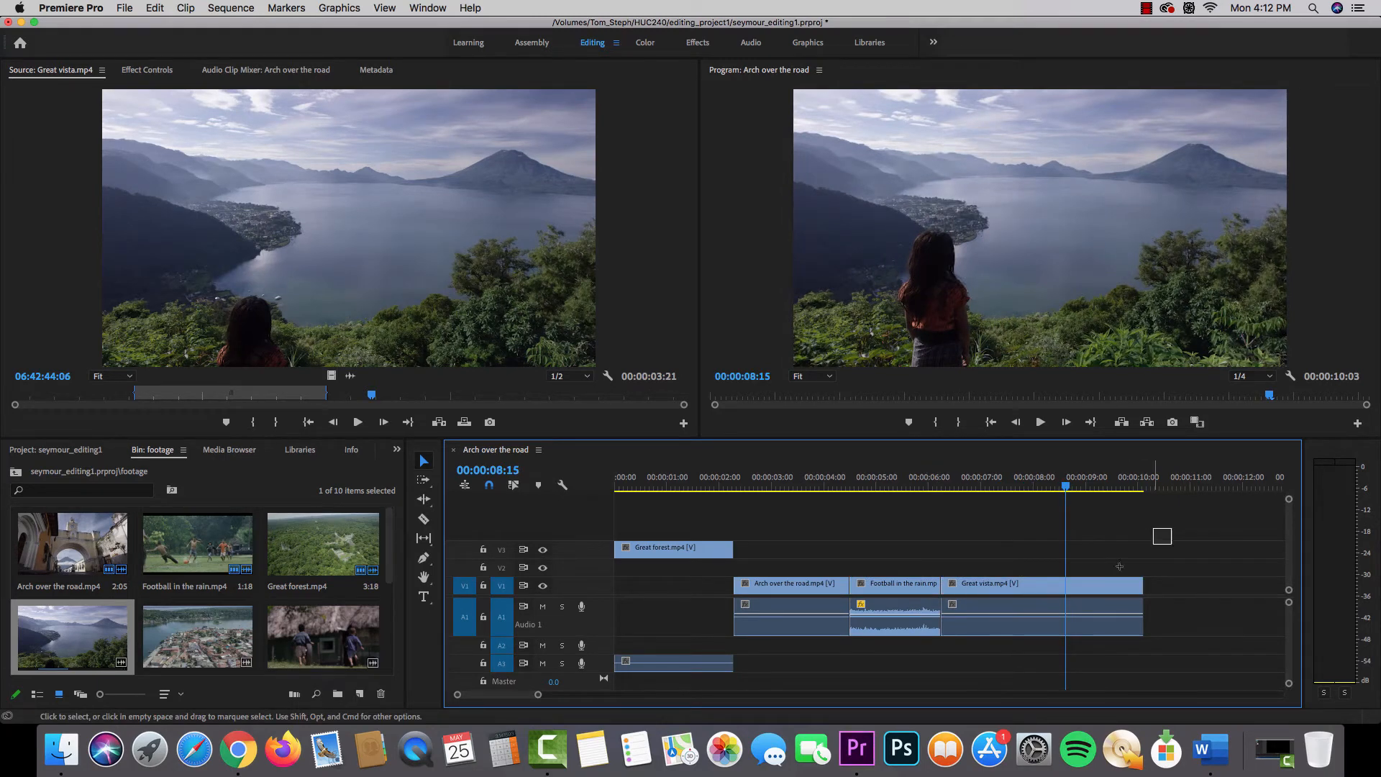
{"action": "left_click_drag", "start_coordinate": [1119, 566], "coordinate": [926, 663]}
{"action": "left_click_drag", "start_coordinate": [896, 588], "coordinate": [1008, 587]}
{"action": "left_click_drag", "start_coordinate": [912, 545], "coordinate": [1033, 637]}
{"action": "left_click_drag", "start_coordinate": [1017, 590], "coordinate": [901, 582]}
{"action": "left_click_drag", "start_coordinate": [779, 541], "coordinate": [811, 653]}
{"action": "left_click_drag", "start_coordinate": [783, 581], "coordinate": [991, 585]}
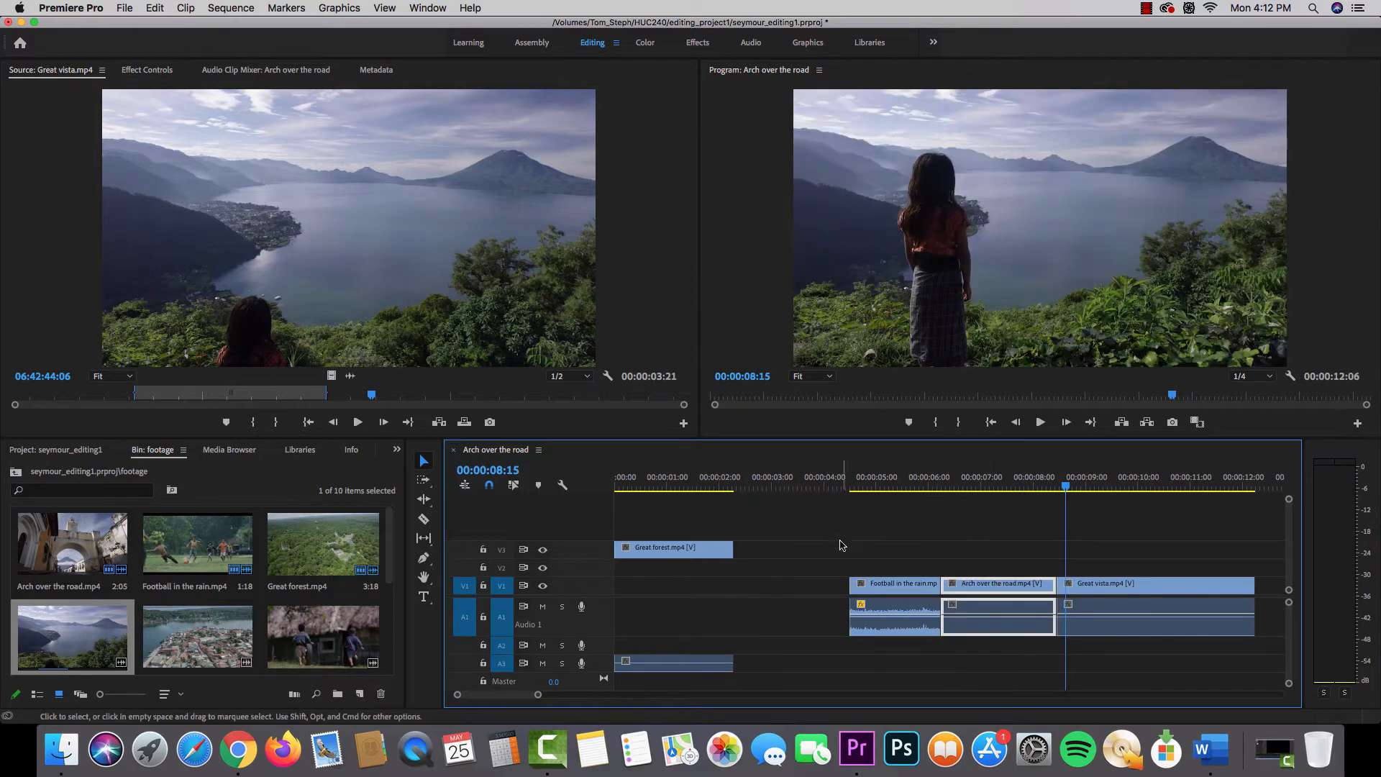
Move the football, arch and vista clips together to start directly where Great forest.mp4 ends, and play the rearranged section.
{"action": "left_click_drag", "start_coordinate": [841, 545], "coordinate": [1072, 594]}
{"action": "left_click_drag", "start_coordinate": [1164, 588], "coordinate": [1041, 591]}
{"action": "left_click", "coordinate": [718, 491]}
{"action": "key", "text": "space"}
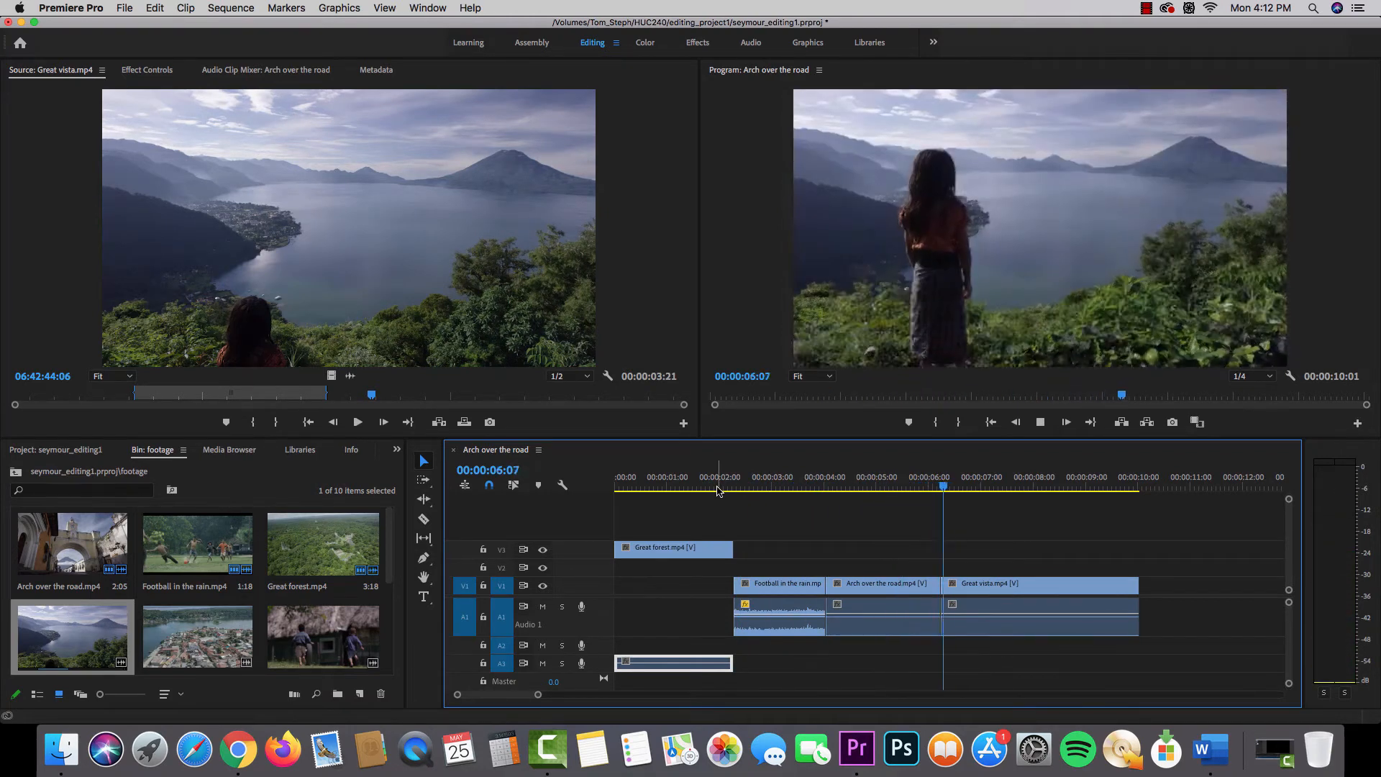
{"action": "key", "text": "space"}
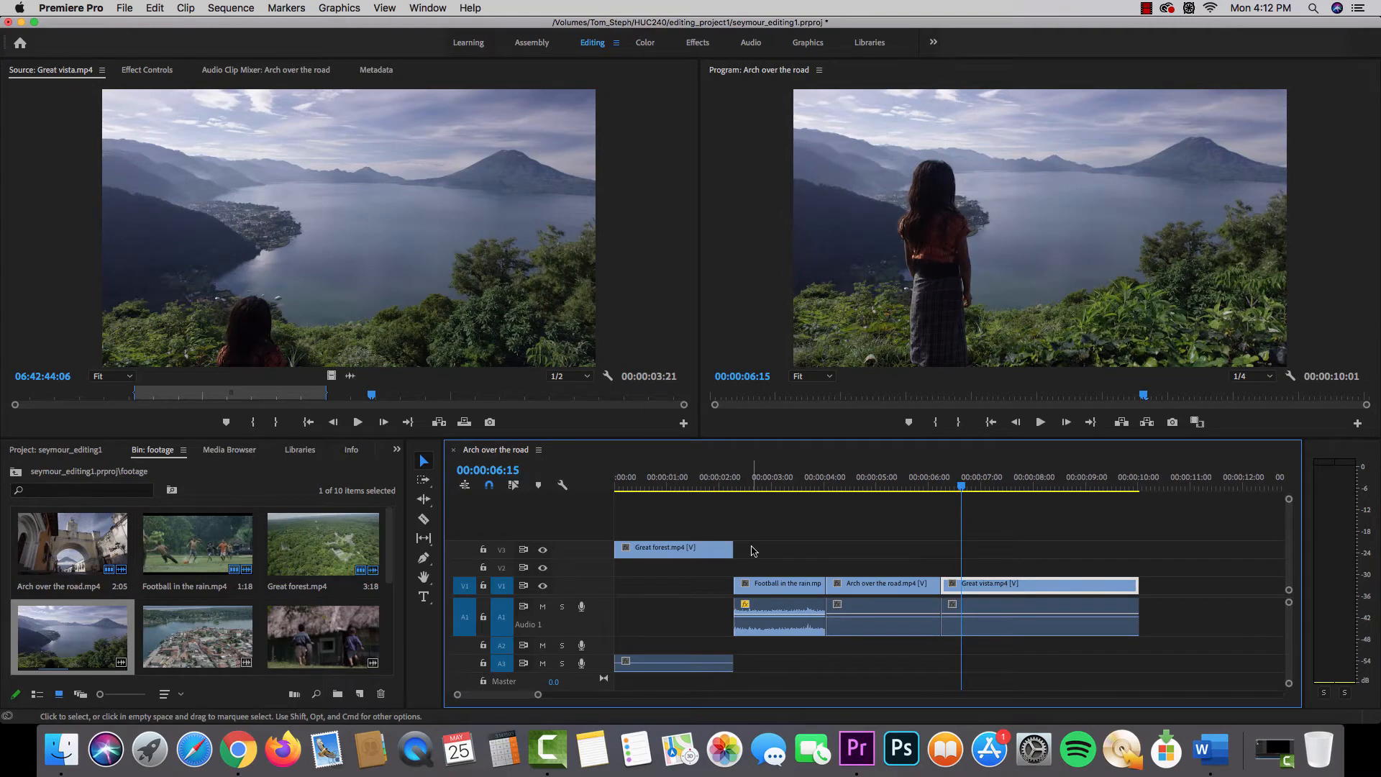
Open Kids rolling a tire.mp4 in the Source Monitor and mark a 00:00:03:07 range with the In point at 09:55:56:18.
{"action": "double_click", "coordinate": [323, 636]}
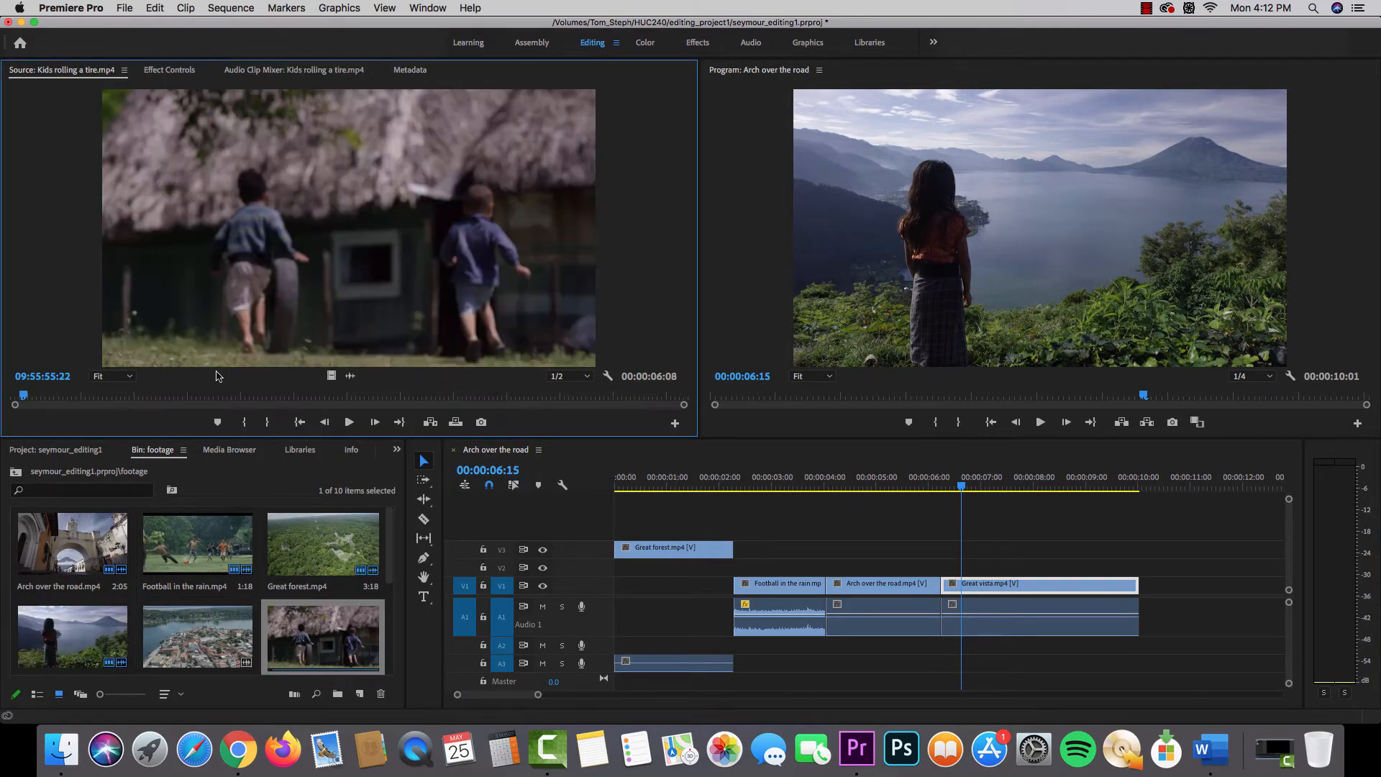
{"action": "key", "text": "space"}
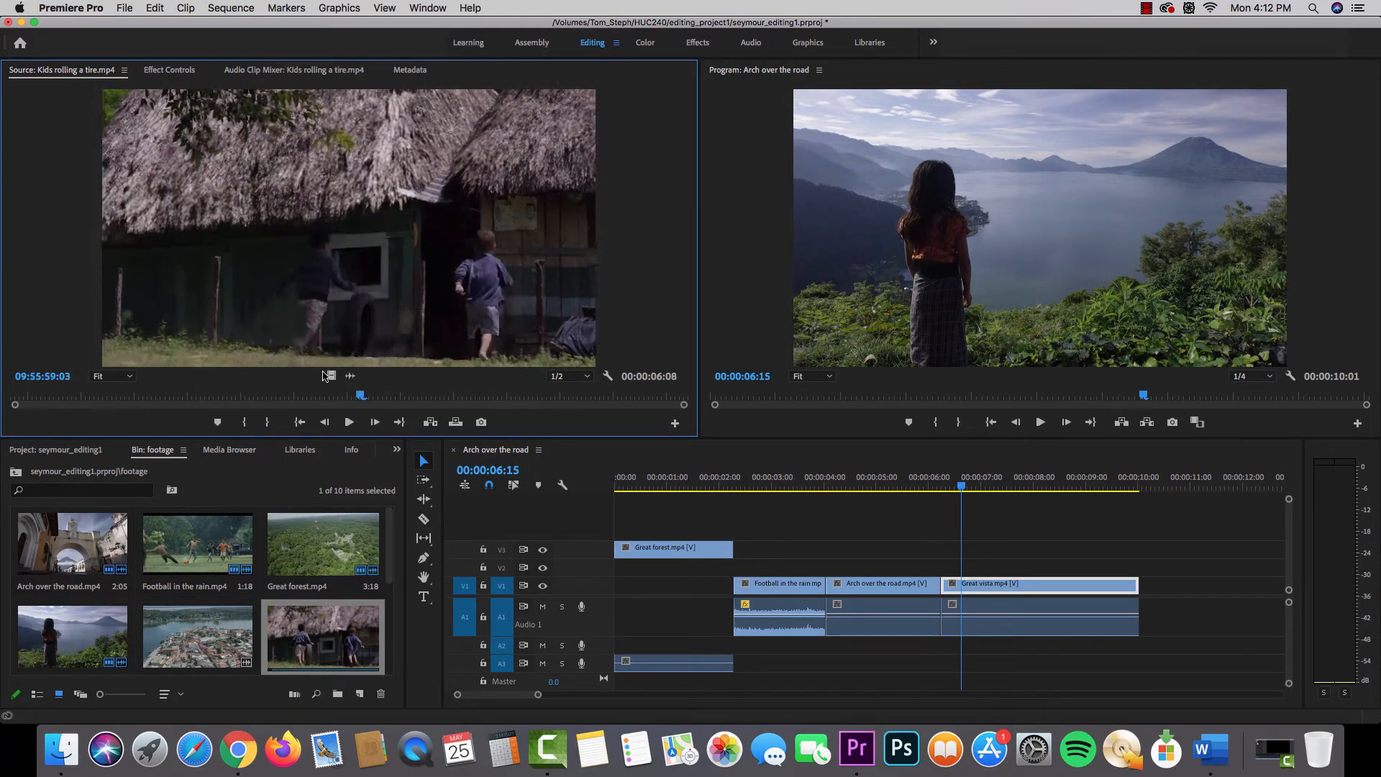
{"action": "left_click_drag", "start_coordinate": [325, 376], "coordinate": [58, 397]}
{"action": "key", "text": "i"}
{"action": "key", "text": "o"}
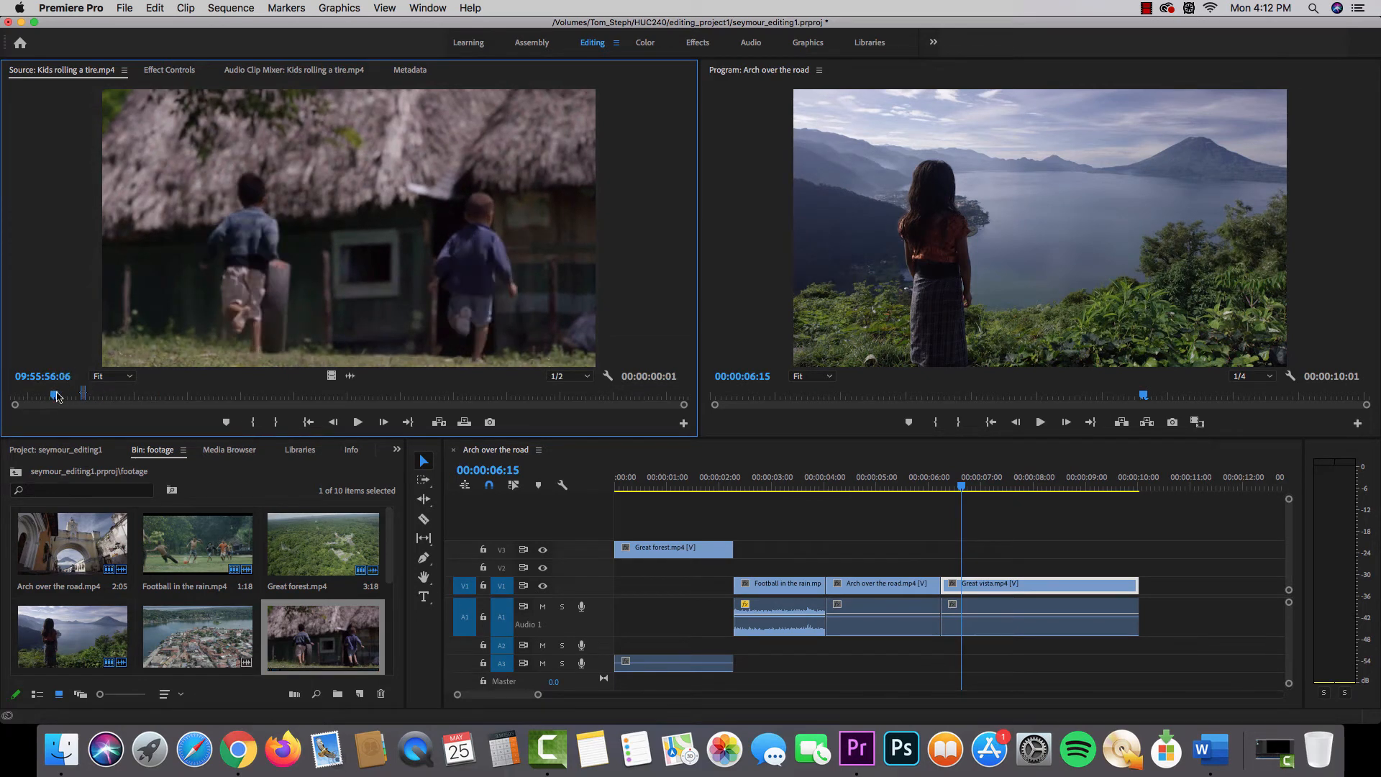
{"action": "left_click", "coordinate": [108, 395]}
{"action": "key", "text": "i"}
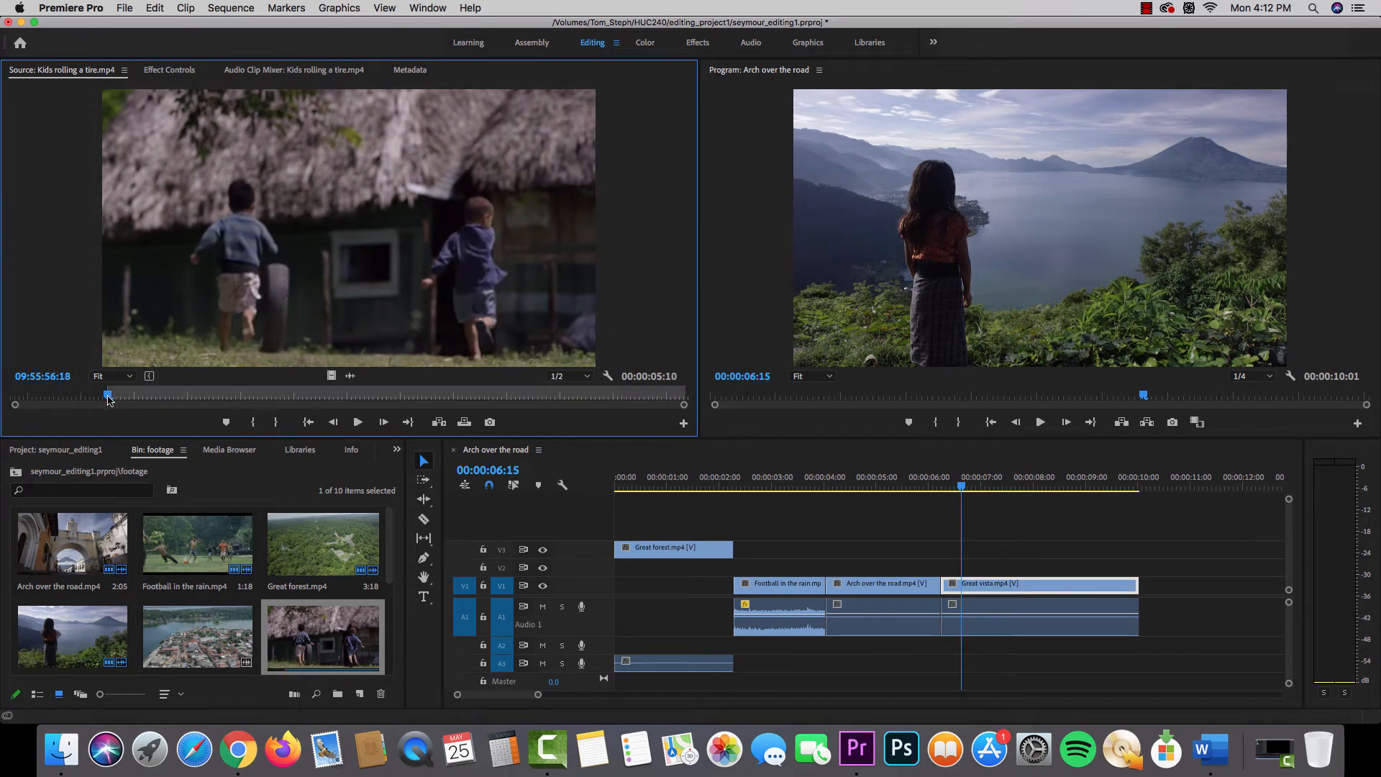
{"action": "key", "text": "space"}
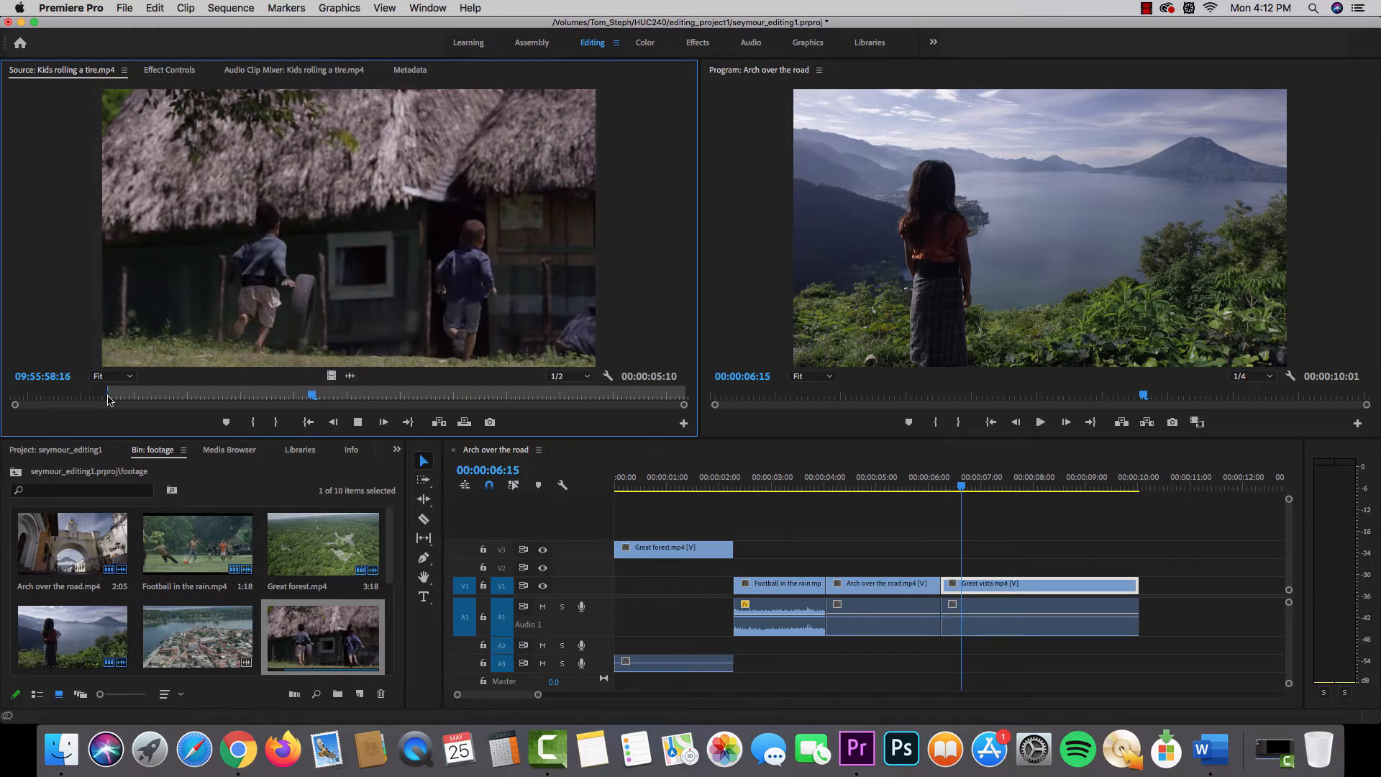
{"action": "key", "text": "o"}
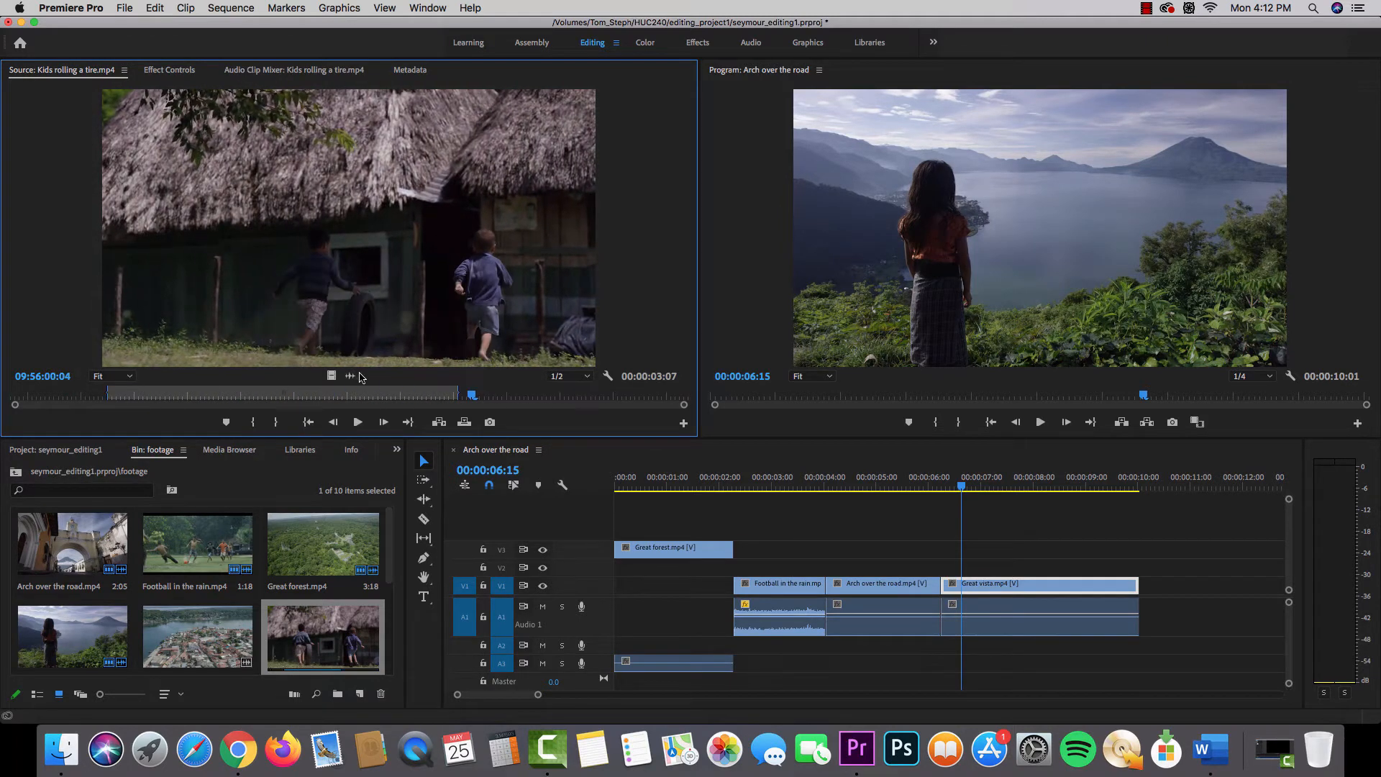
Place the marked Kids rolling a tire.mp4 range on V3 and A3 directly after Great vista.mp4, and move its video to V1.
{"action": "left_click_drag", "start_coordinate": [872, 464], "coordinate": [774, 483]}
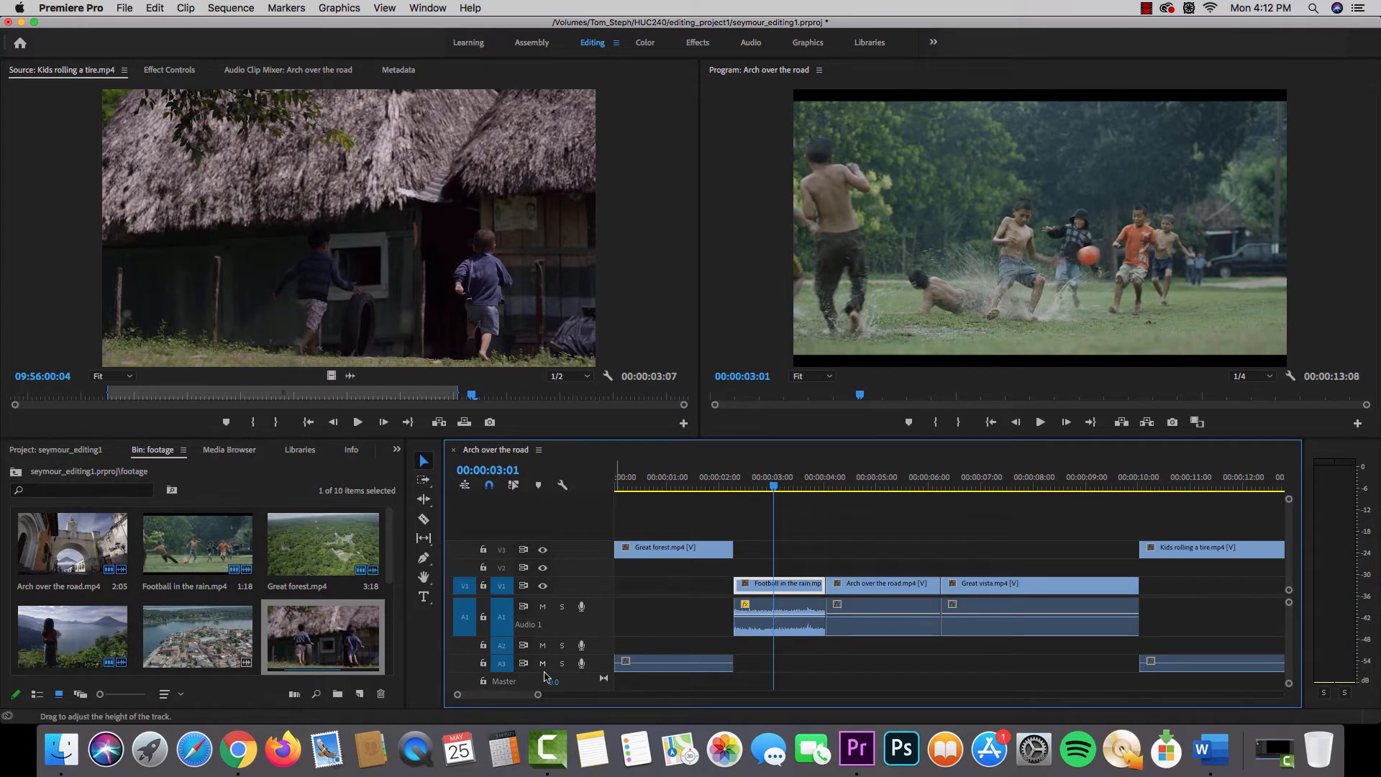
{"action": "left_click_drag", "start_coordinate": [538, 695], "coordinate": [588, 695]}
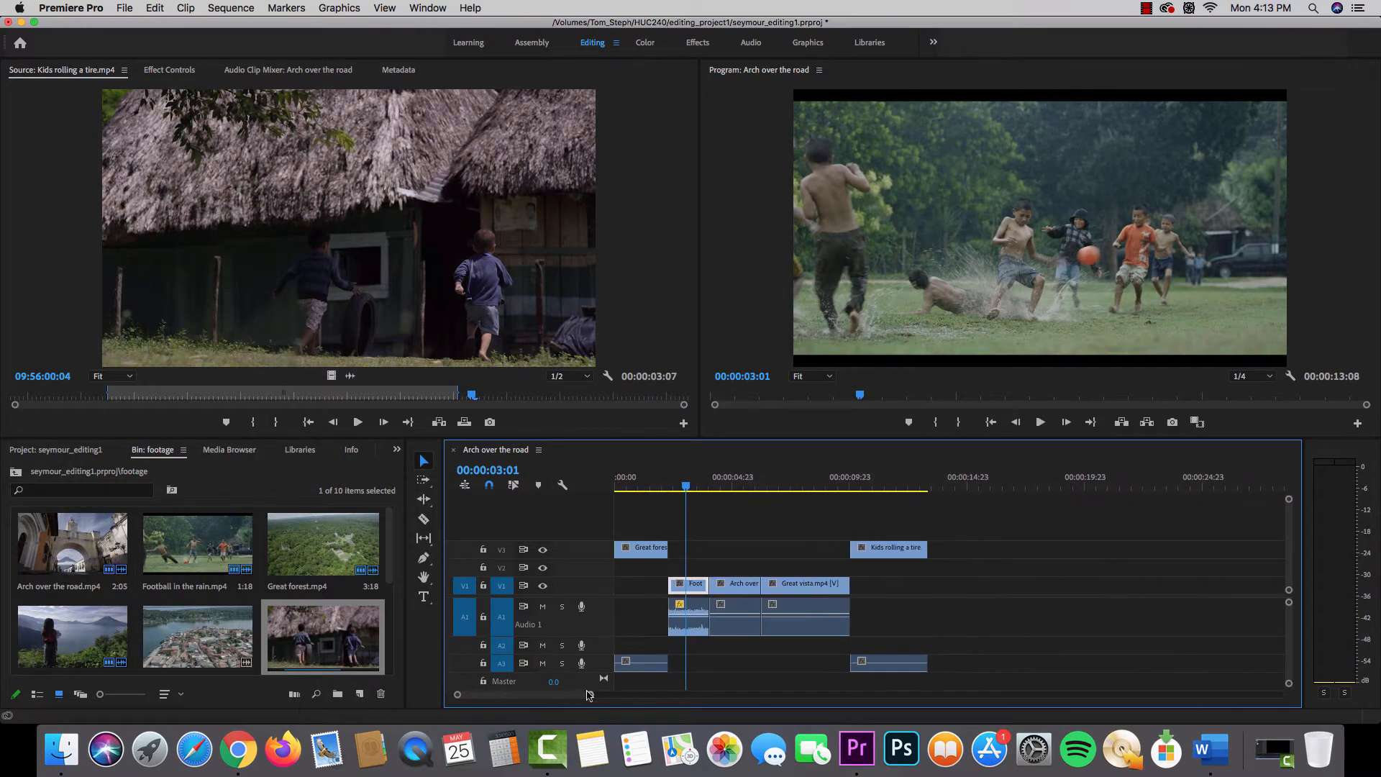
{"action": "scroll", "coordinate": [290, 584], "scroll_direction": "down", "scroll_amount": 5}
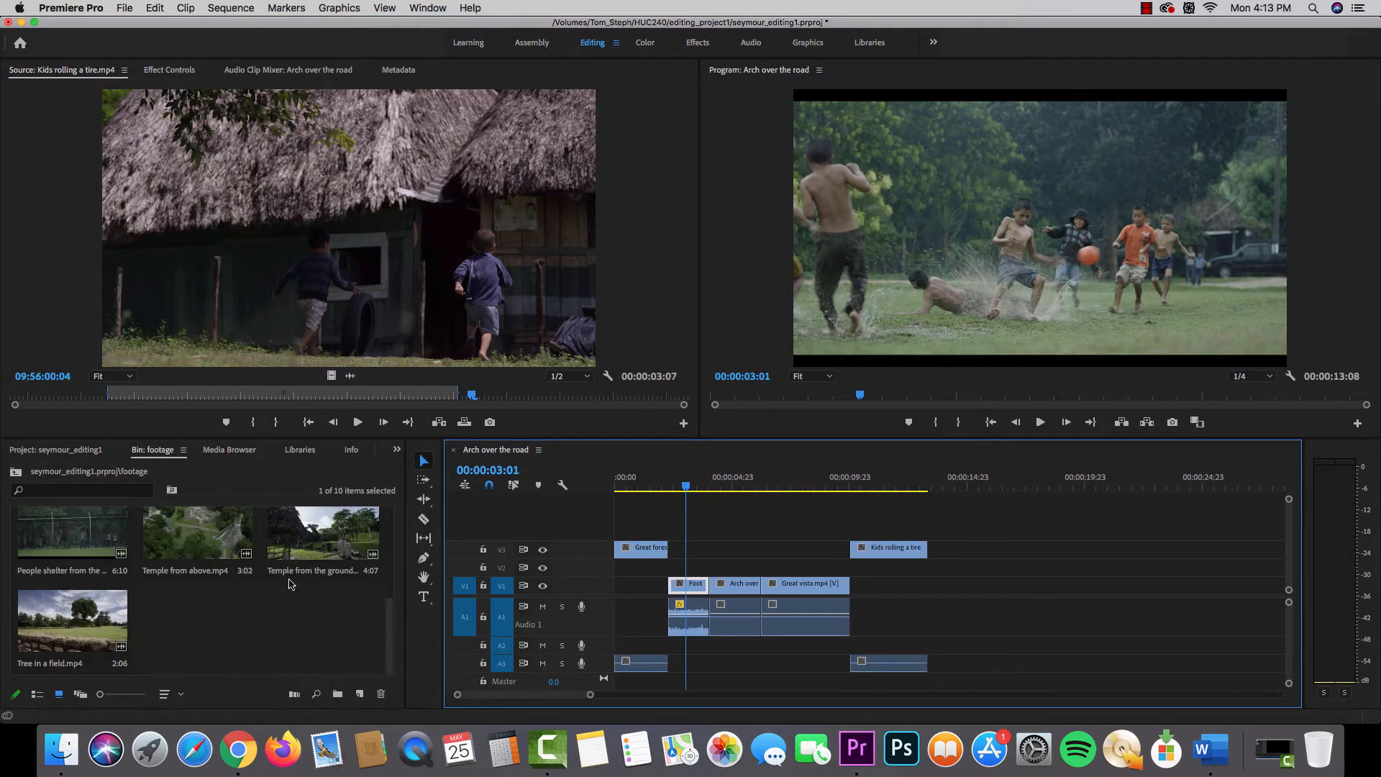
{"action": "scroll", "coordinate": [290, 584], "scroll_direction": "up", "scroll_amount": 3}
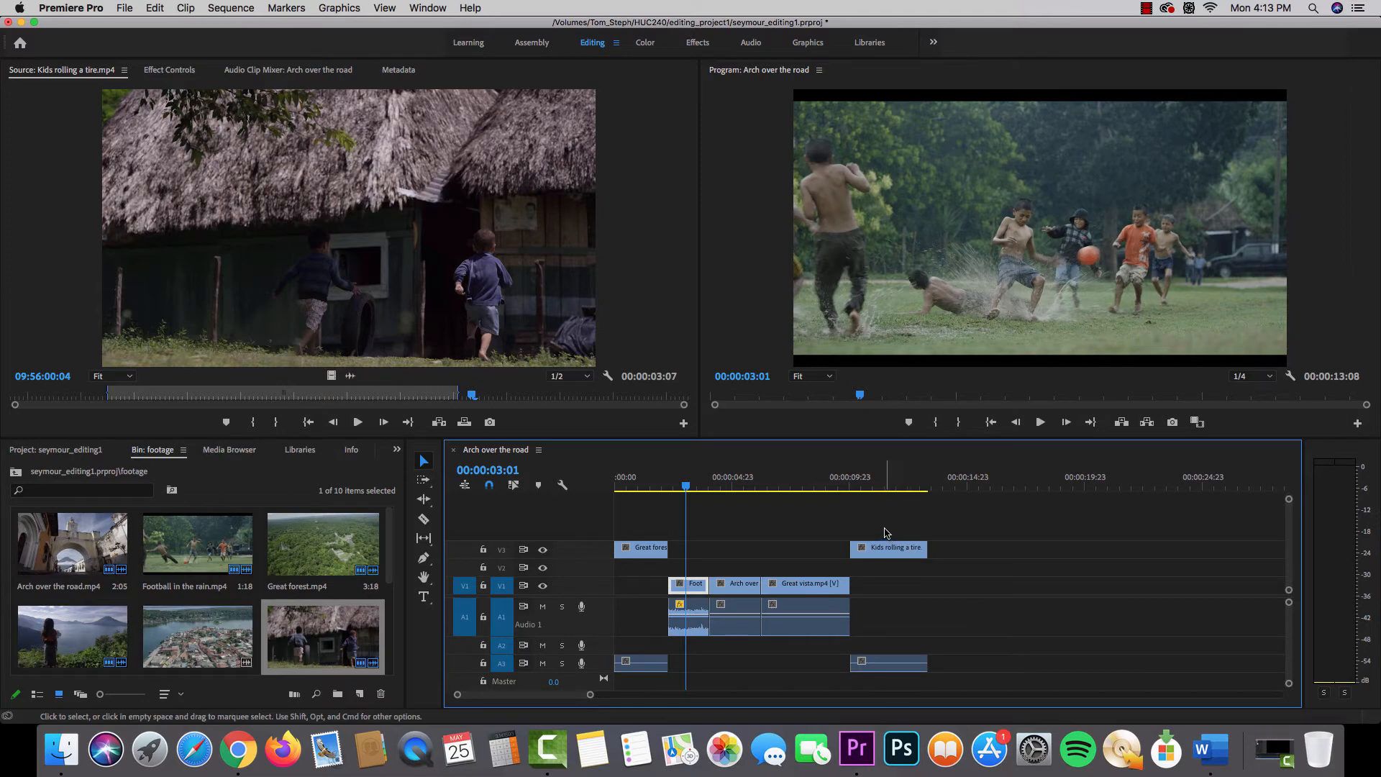
{"action": "left_click", "coordinate": [884, 550]}
{"action": "left_click_drag", "start_coordinate": [883, 552], "coordinate": [883, 586]}
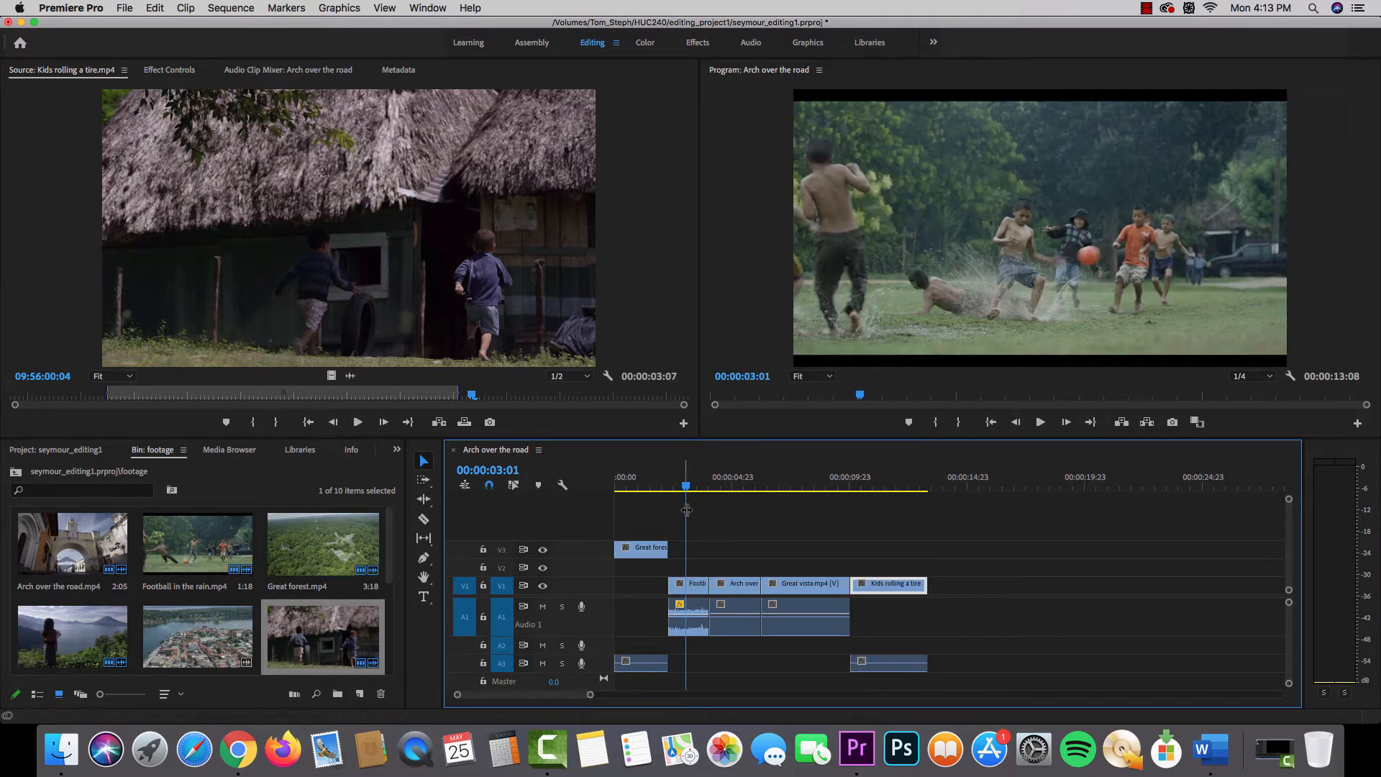
Import the sound folder from Finder into the footage bin, and add Going_Home_Music.wav to the imported sound bin.
{"action": "left_click", "coordinate": [61, 746]}
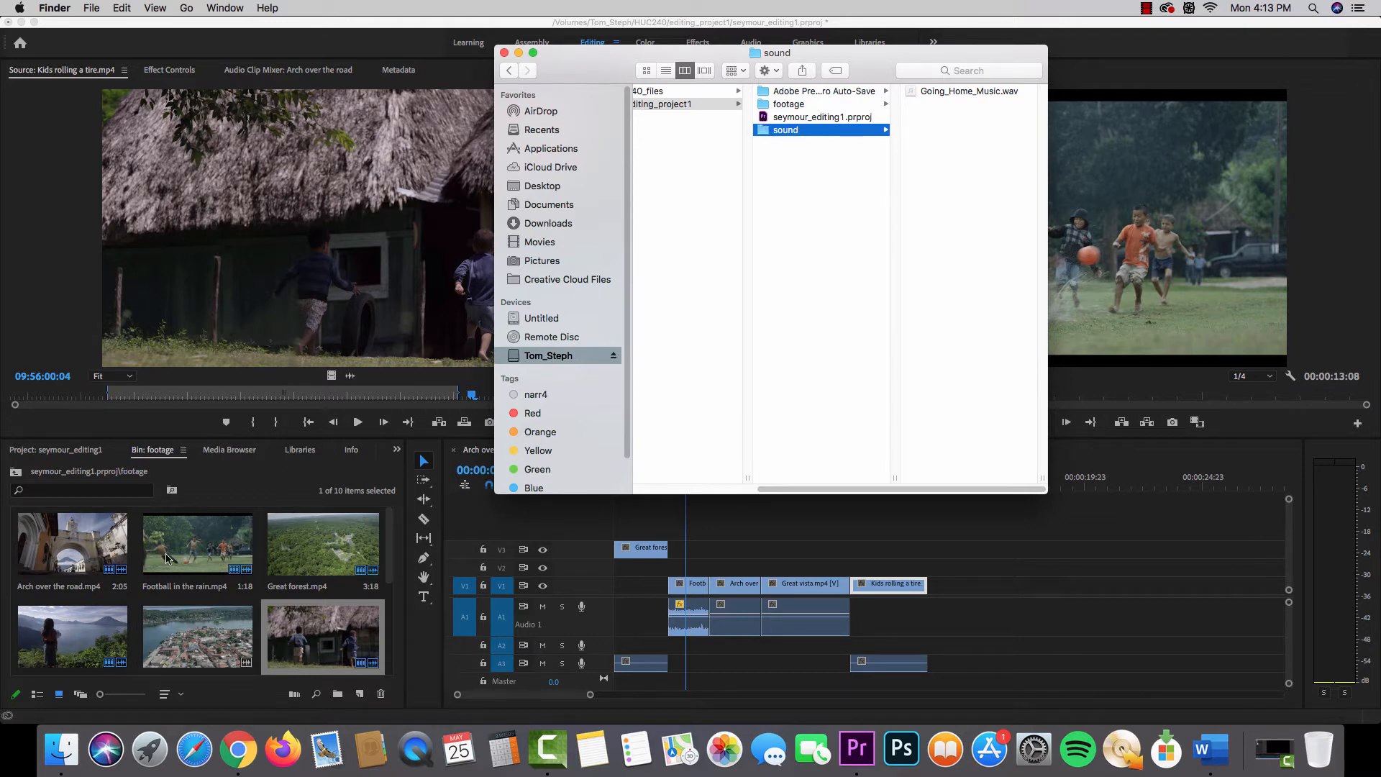
{"action": "left_click_drag", "start_coordinate": [760, 135], "coordinate": [276, 542]}
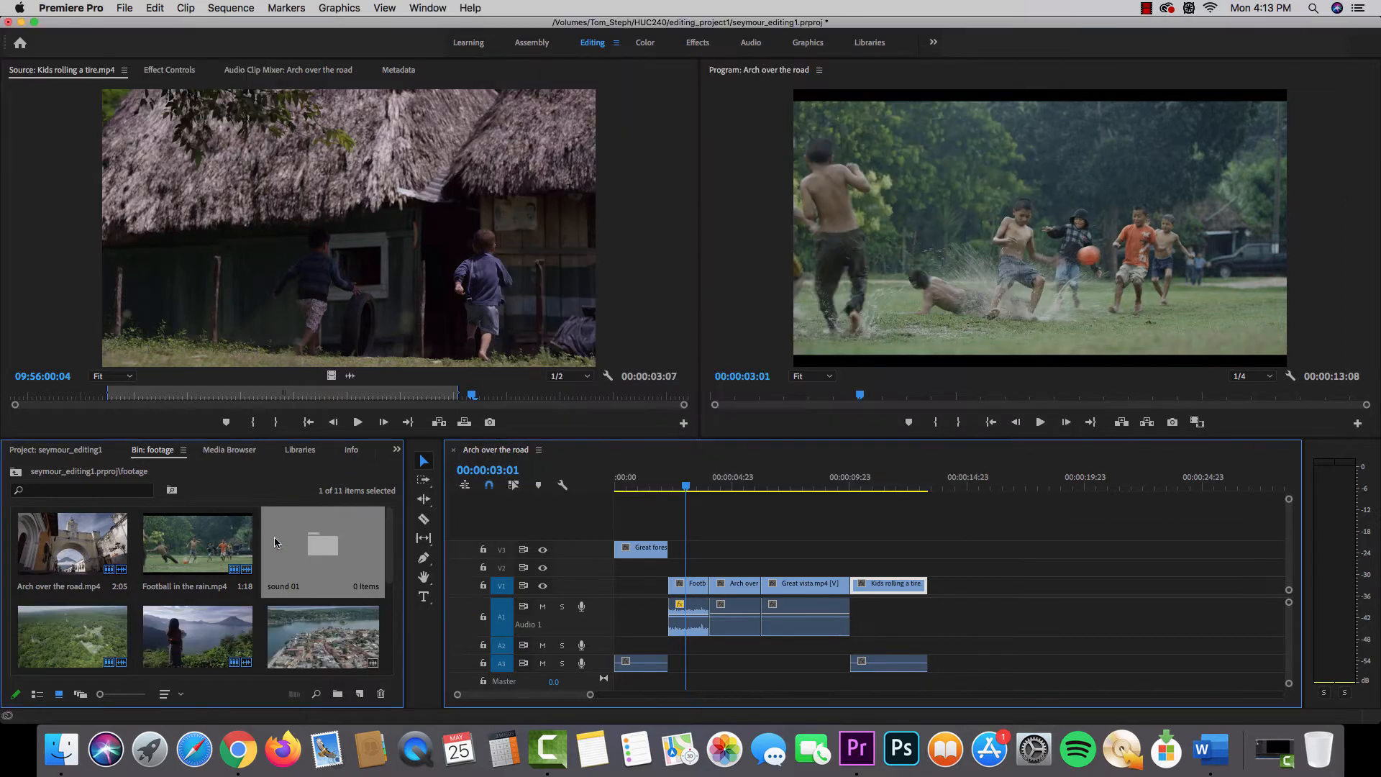
{"action": "double_click", "coordinate": [317, 548]}
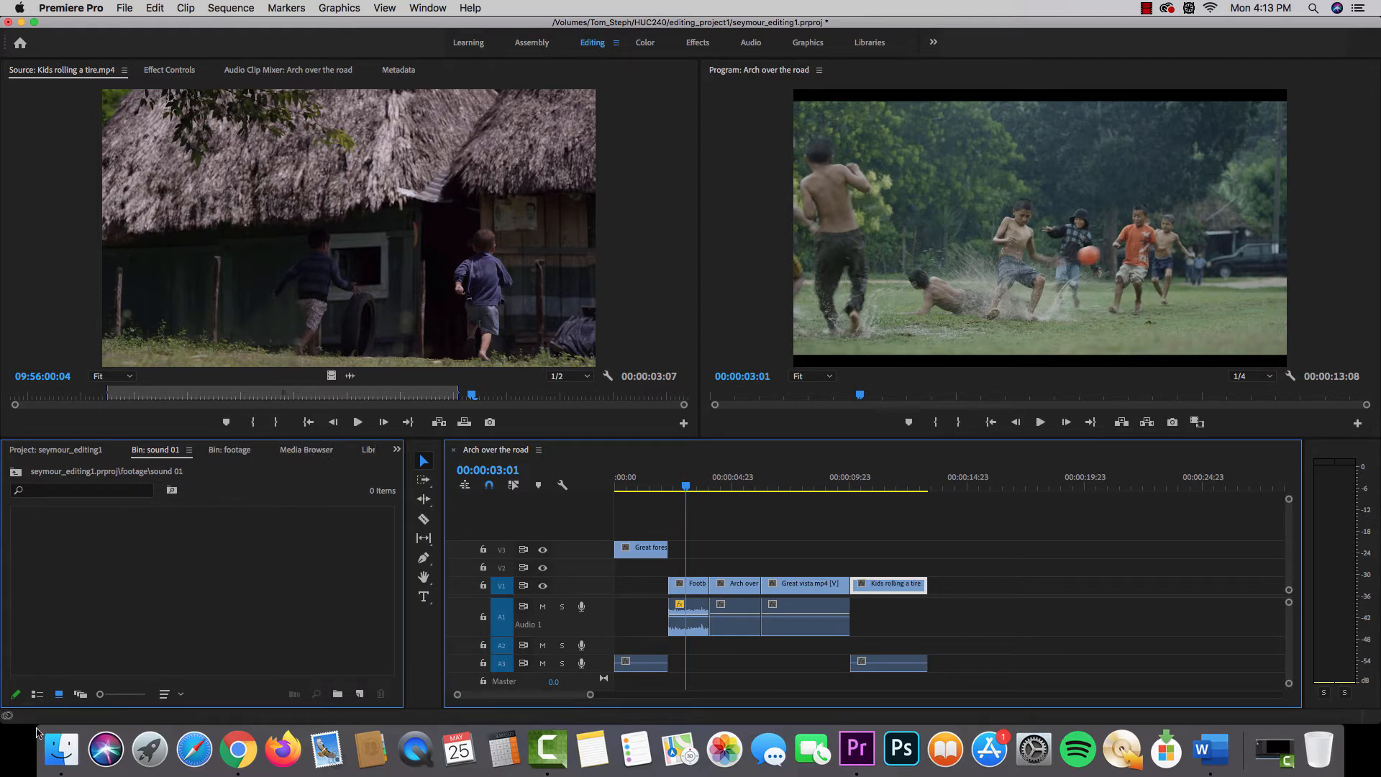
{"action": "left_click", "coordinate": [63, 748]}
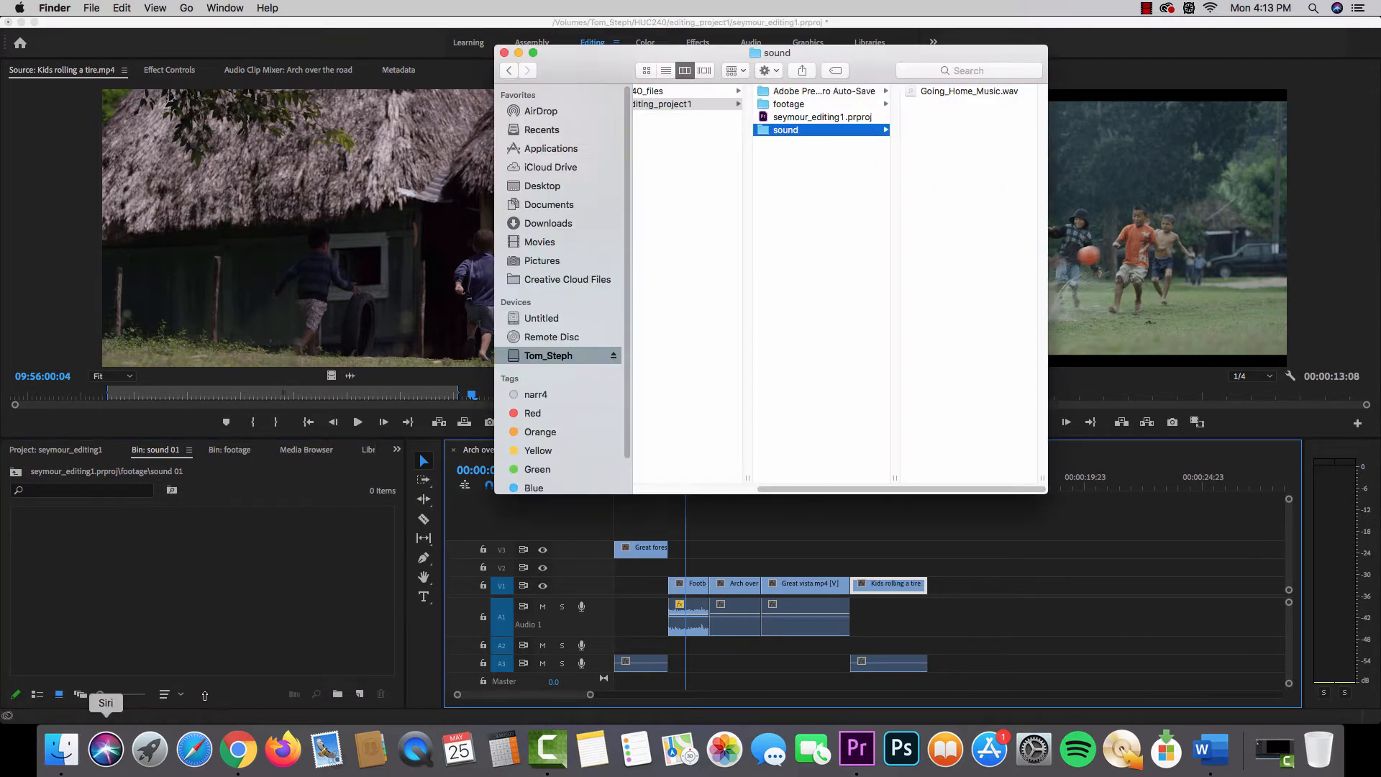
{"action": "left_click_drag", "start_coordinate": [948, 92], "coordinate": [246, 574]}
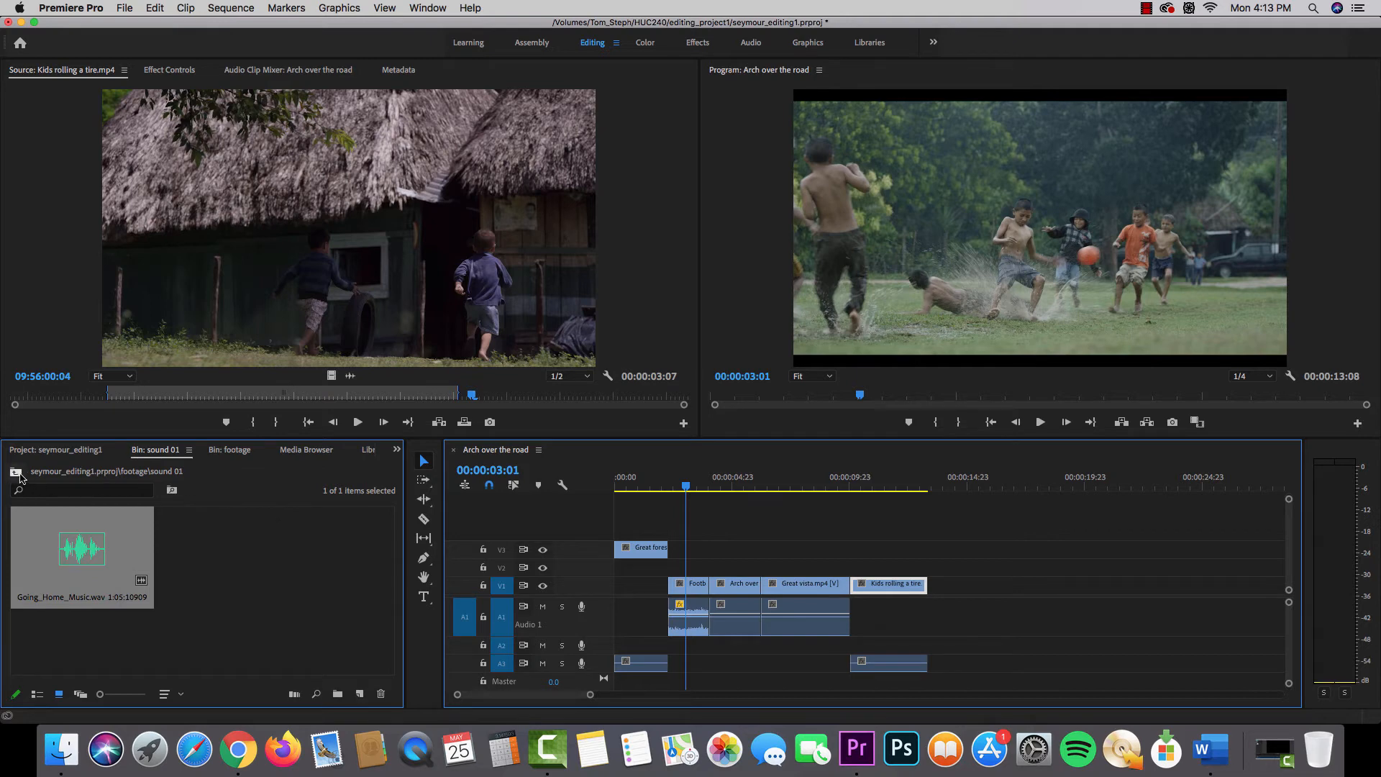
{"action": "left_click", "coordinate": [17, 474]}
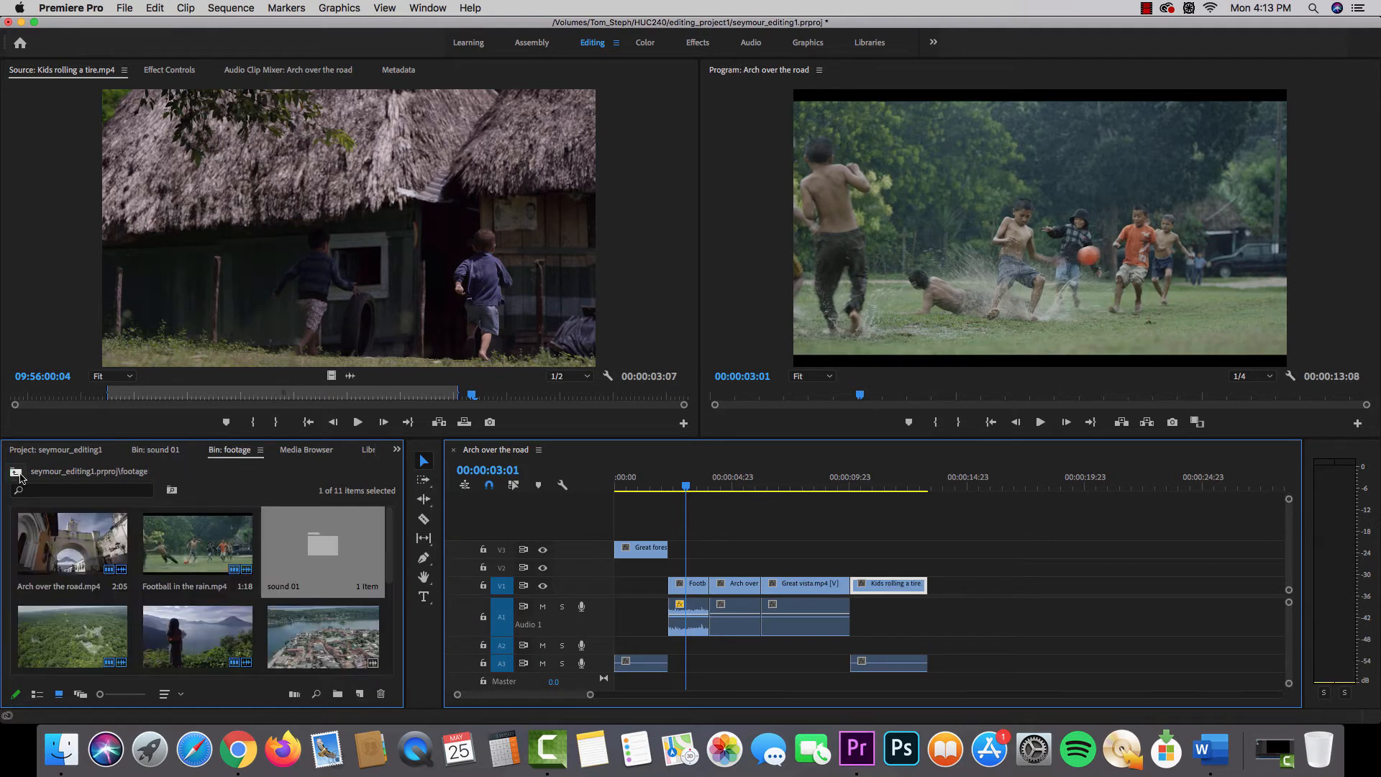
Open Going_Home_Music.wav from the sound 01 bin in the Source Monitor and play its opening.
{"action": "double_click", "coordinate": [318, 546]}
{"action": "double_click", "coordinate": [72, 551]}
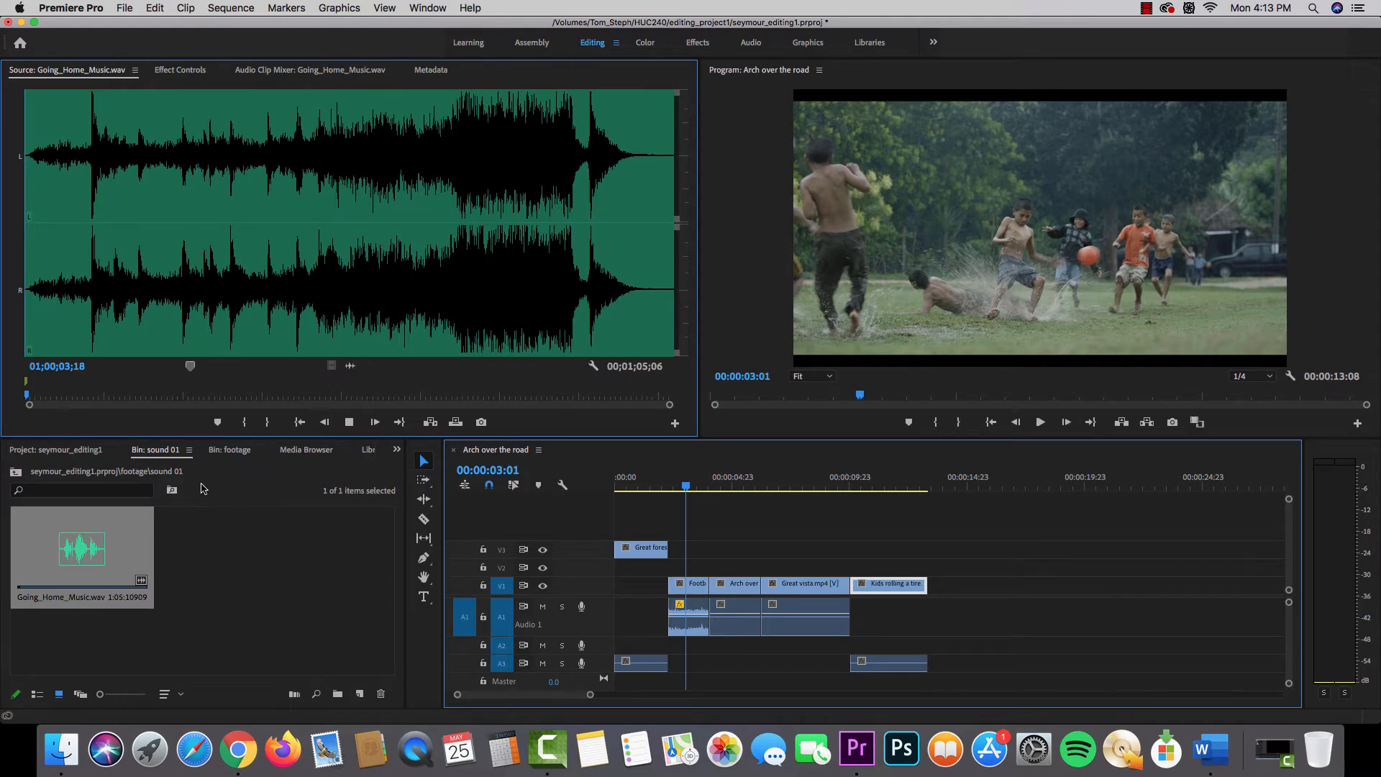
{"action": "key", "text": "space"}
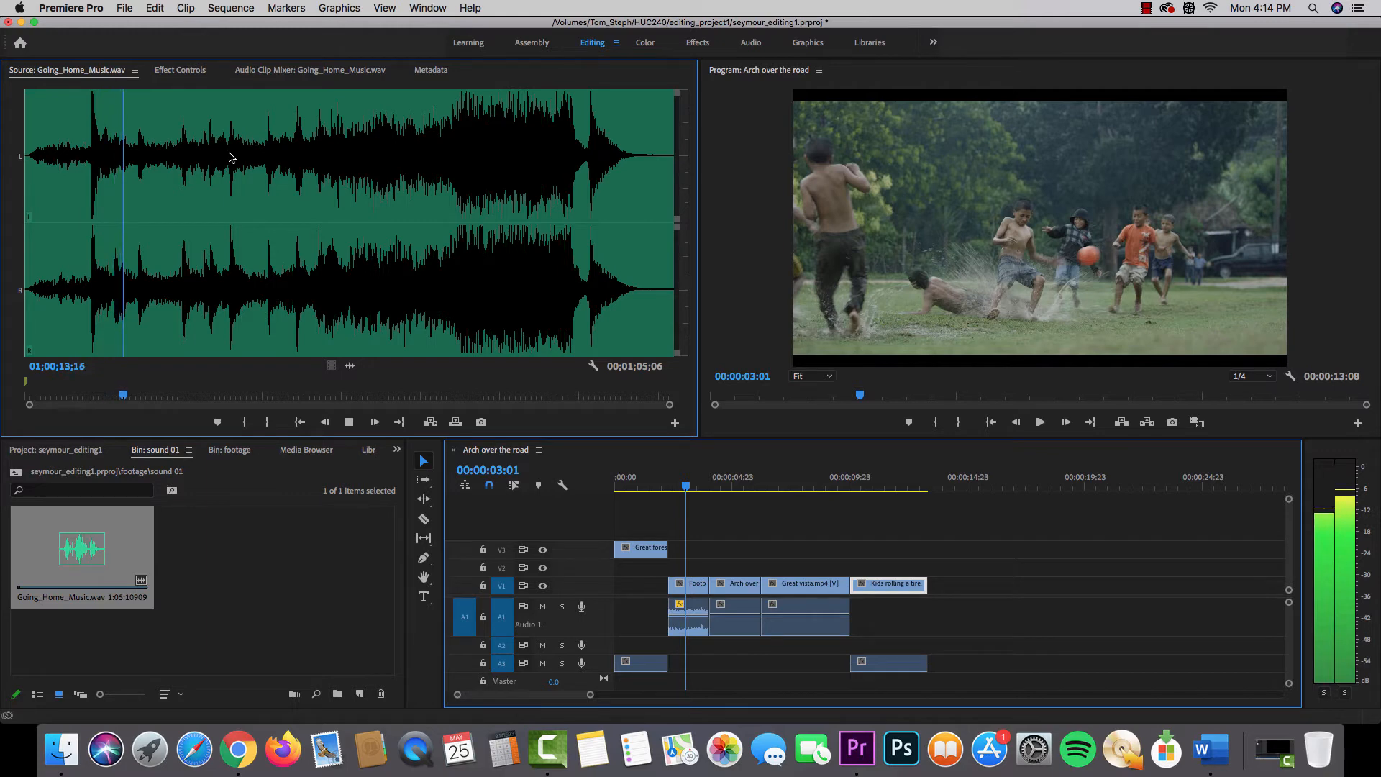
{"action": "key", "text": "space"}
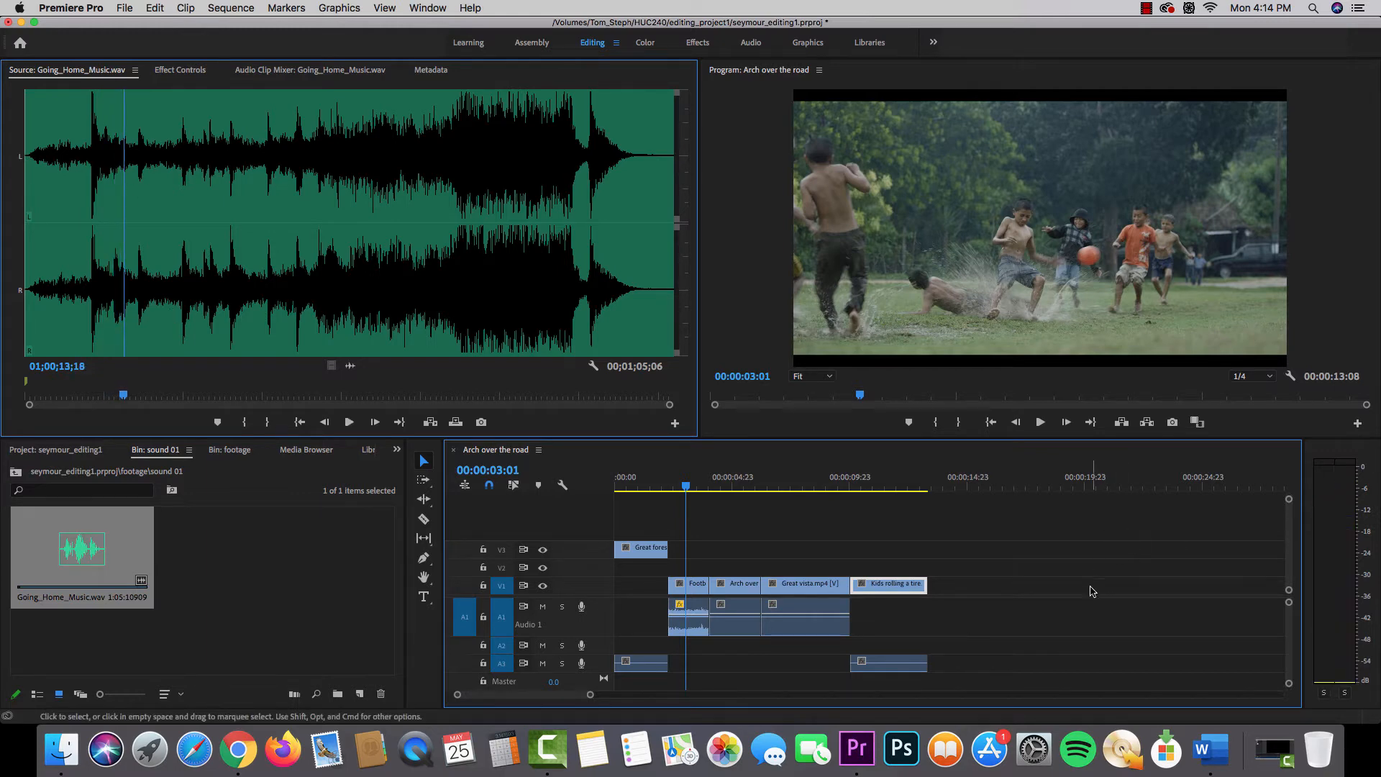
Place the video and audio of Football in the rain.mp4 separately on V1 and A3 past the last clip, and delete both pieces.
{"action": "left_click_drag", "start_coordinate": [1288, 631], "coordinate": [1288, 638]}
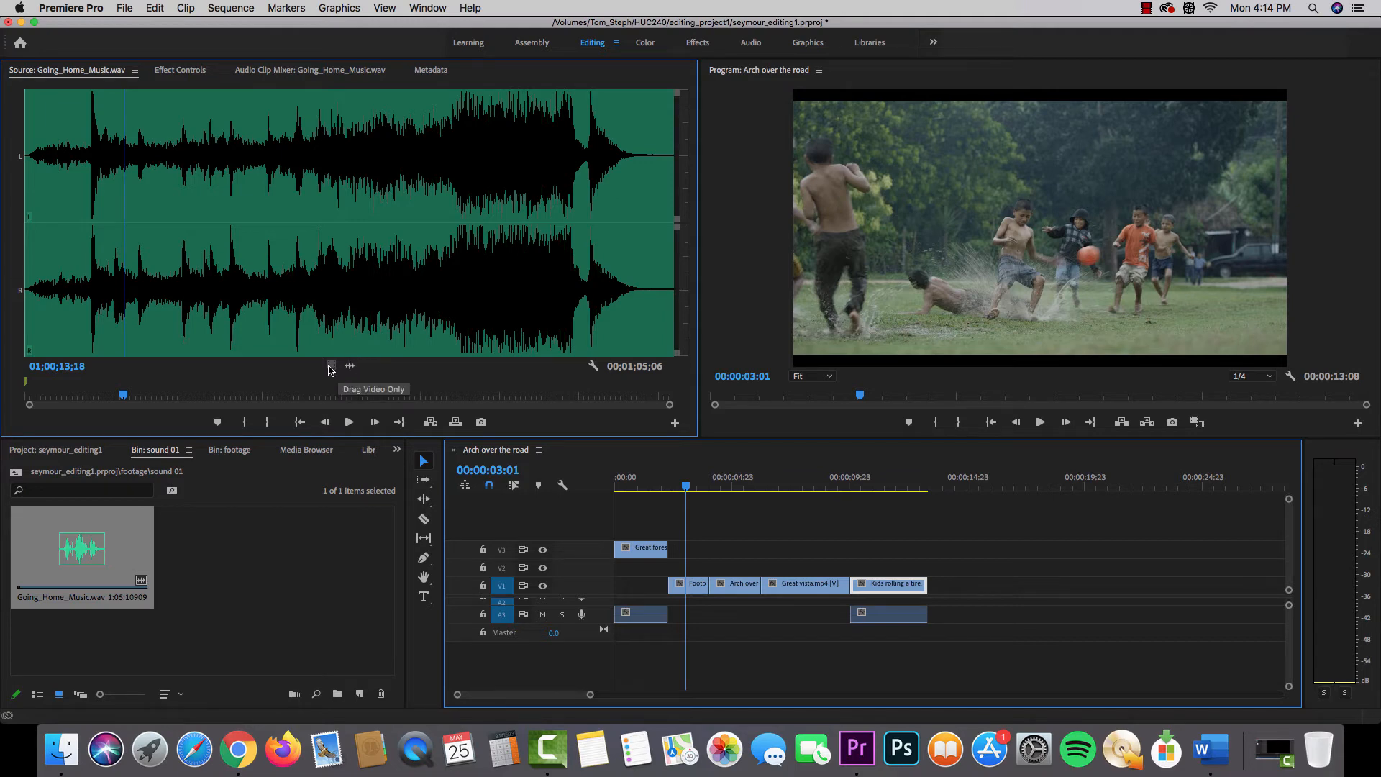
{"action": "left_click", "coordinate": [15, 472]}
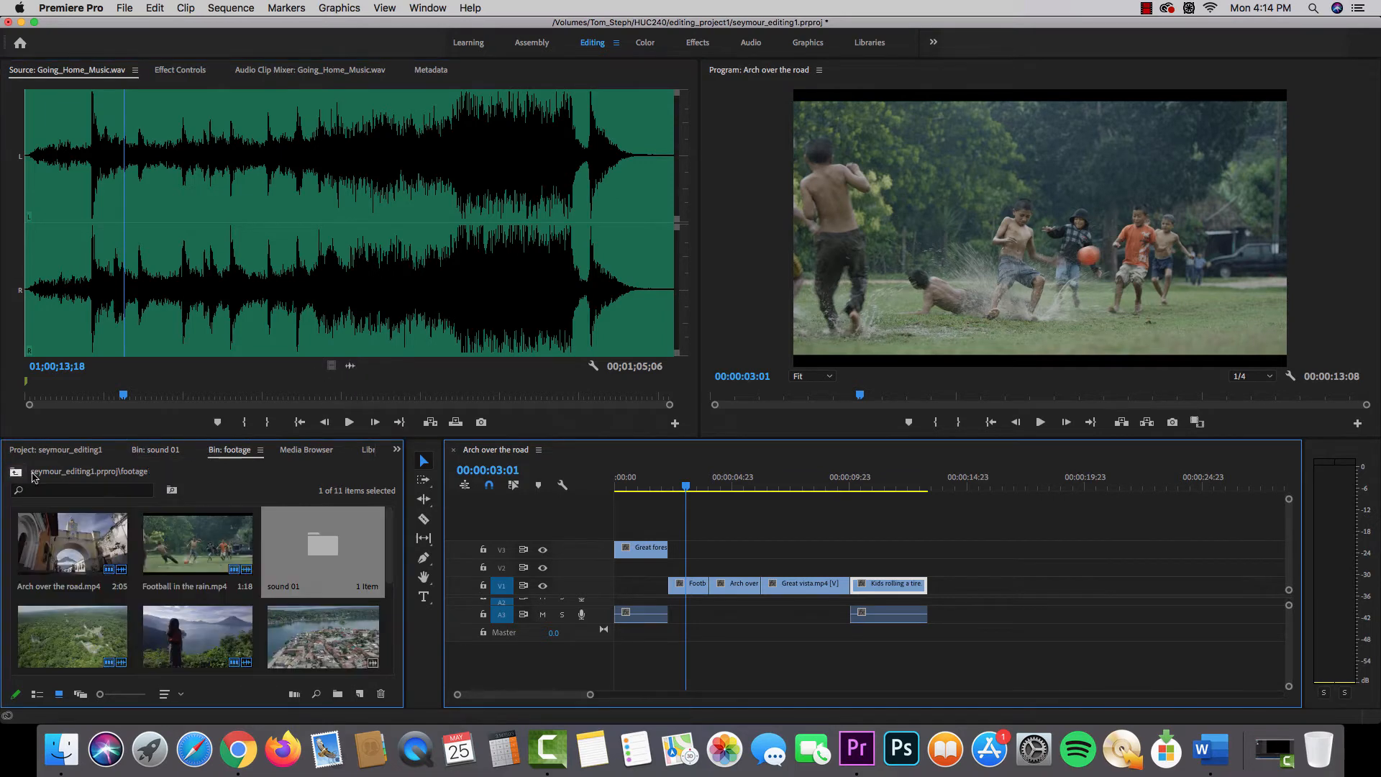
{"action": "double_click", "coordinate": [198, 545]}
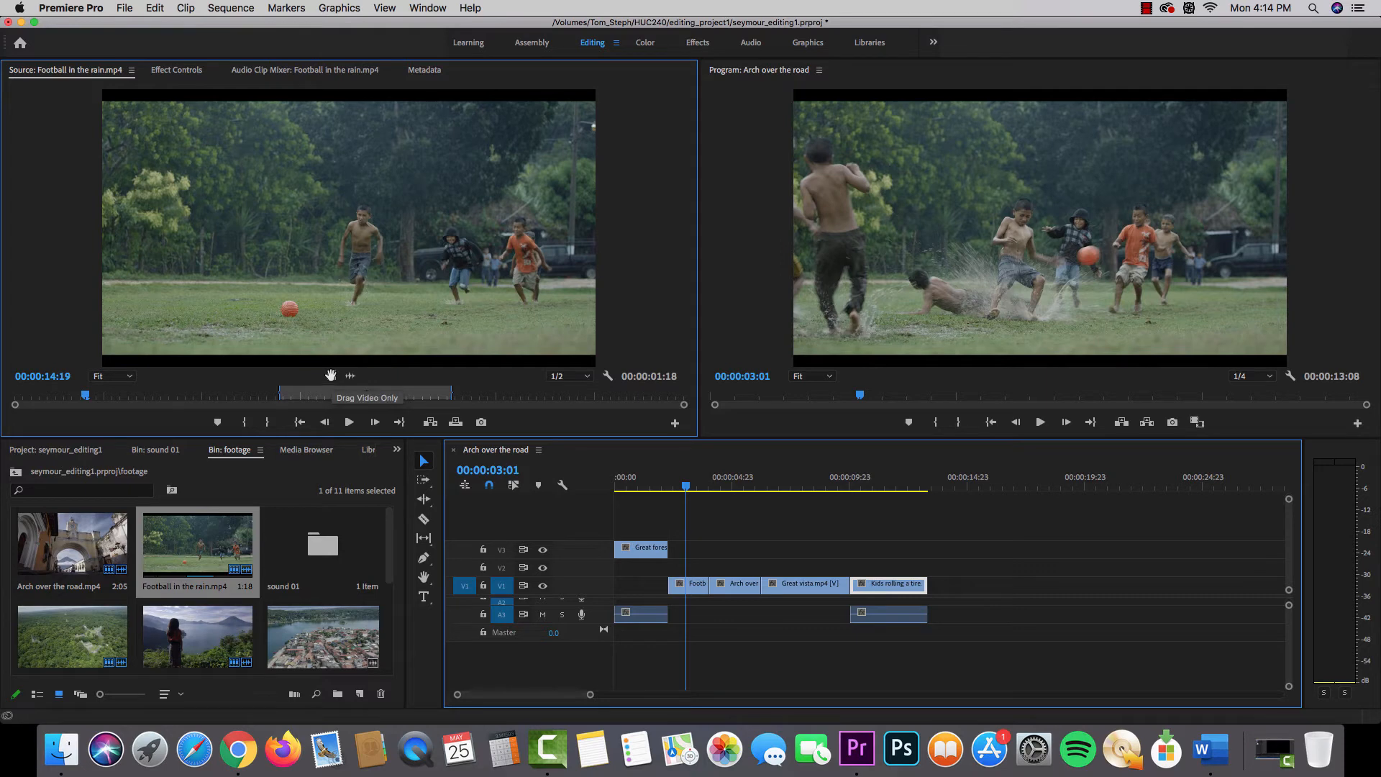
{"action": "left_click_drag", "start_coordinate": [331, 374], "coordinate": [993, 591]}
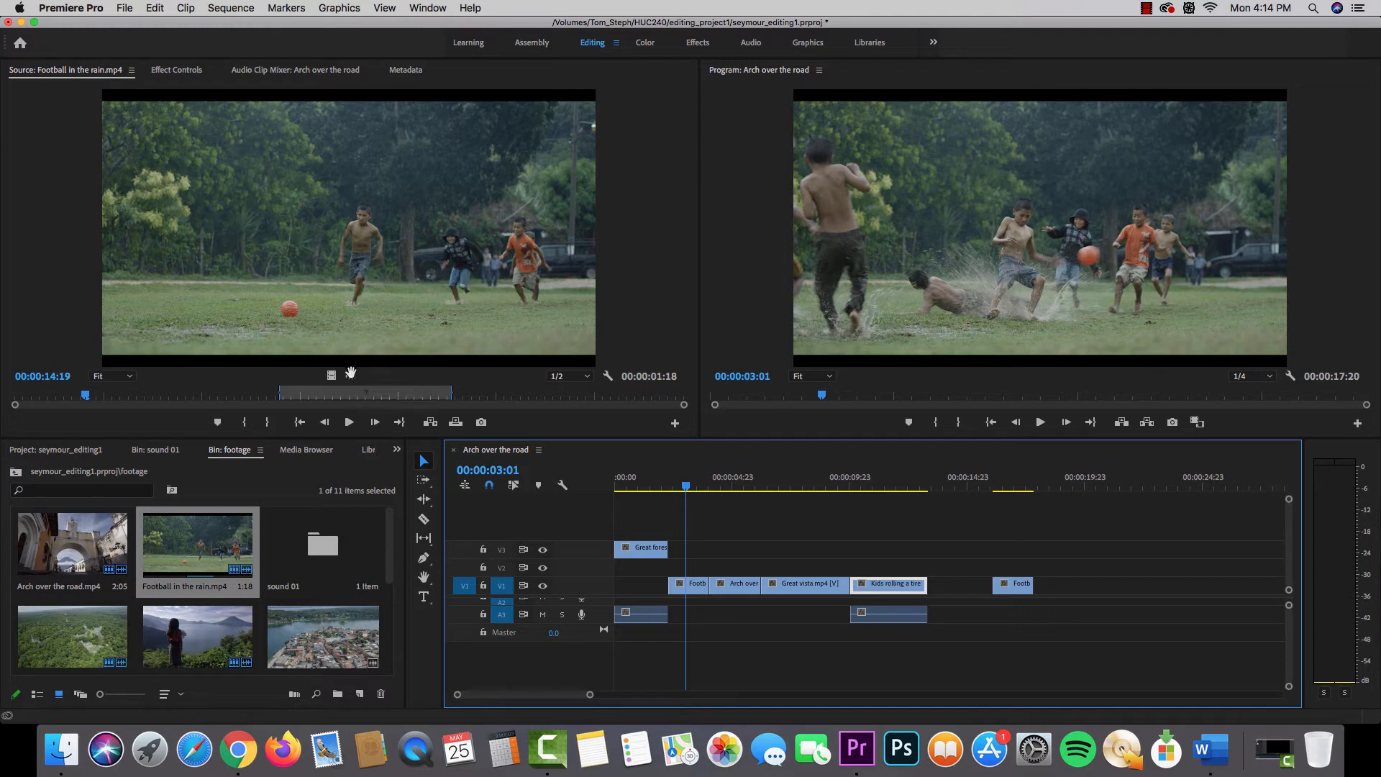
{"action": "left_click_drag", "start_coordinate": [351, 378], "coordinate": [1002, 615]}
{"action": "left_click_drag", "start_coordinate": [983, 532], "coordinate": [1024, 635]}
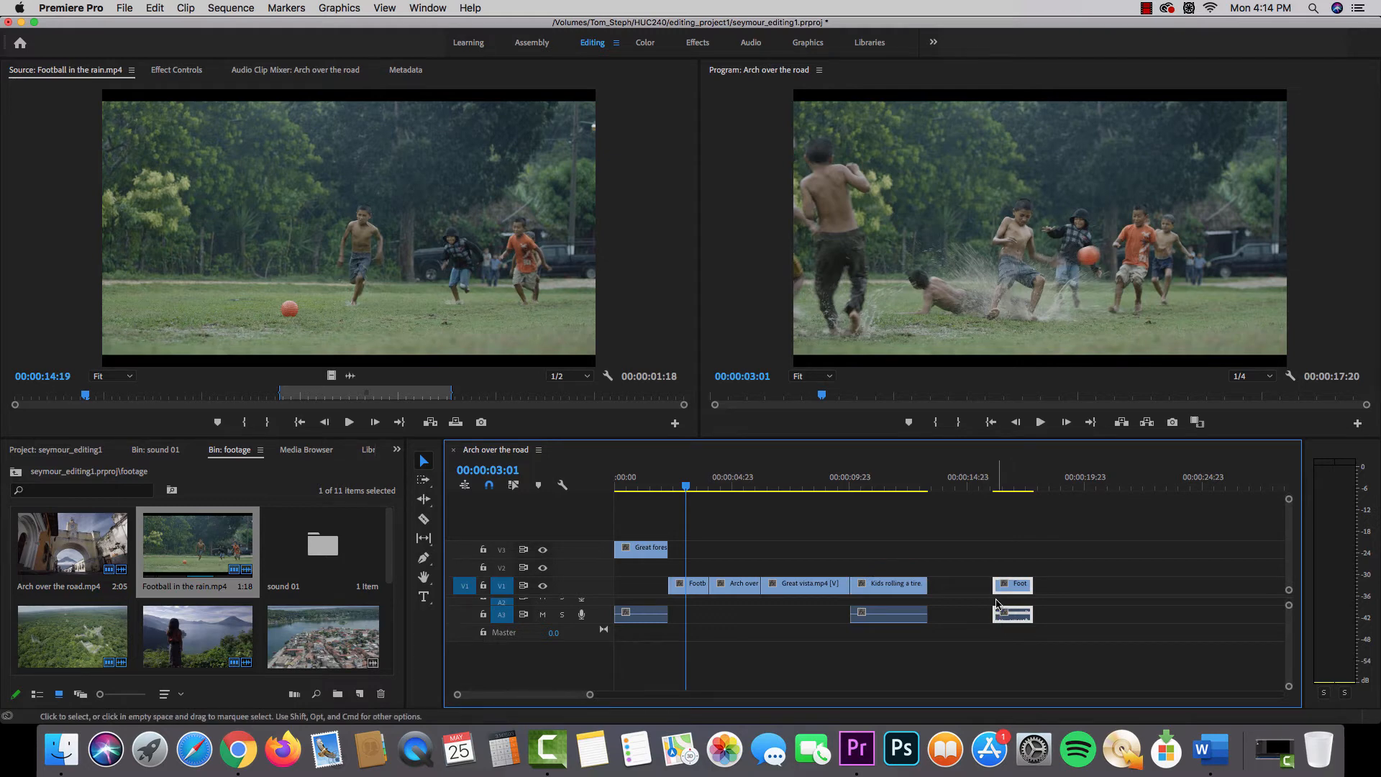
{"action": "key", "text": "Delete"}
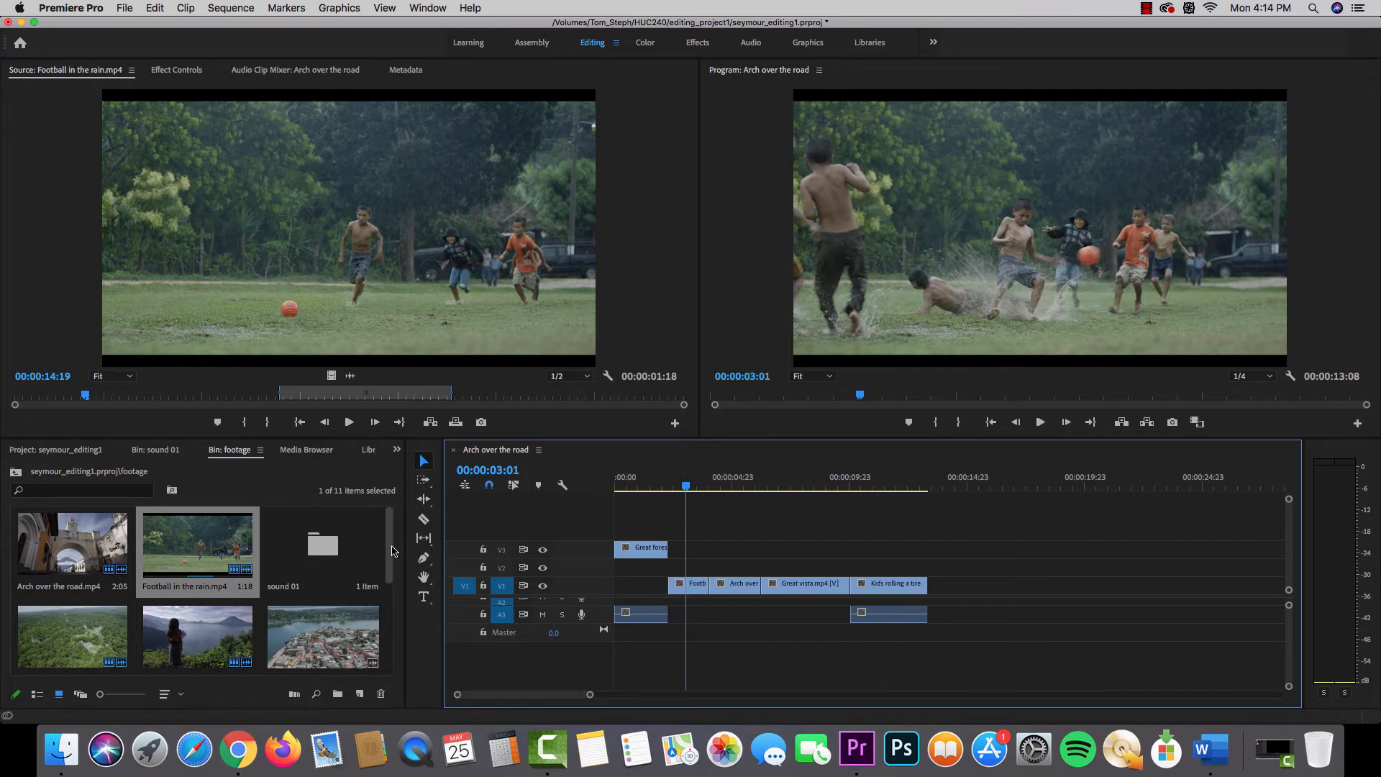
Open Going_Home_Music.wav from the project's top-level sound bin and place its audio on A4 at the start of the sequence.
{"action": "scroll", "coordinate": [393, 551], "scroll_direction": "down", "scroll_amount": 2}
{"action": "scroll", "coordinate": [393, 551], "scroll_direction": "up", "scroll_amount": 2}
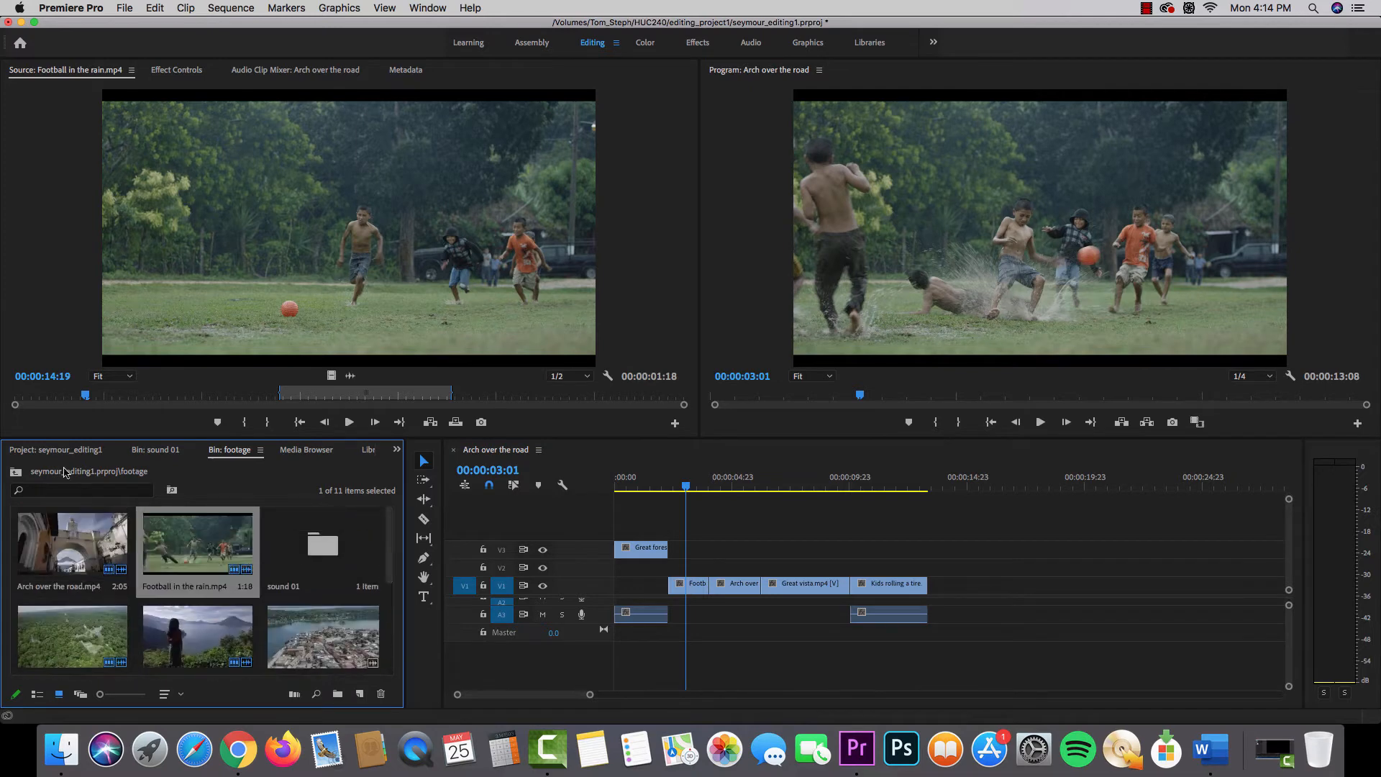
{"action": "left_click", "coordinate": [14, 473]}
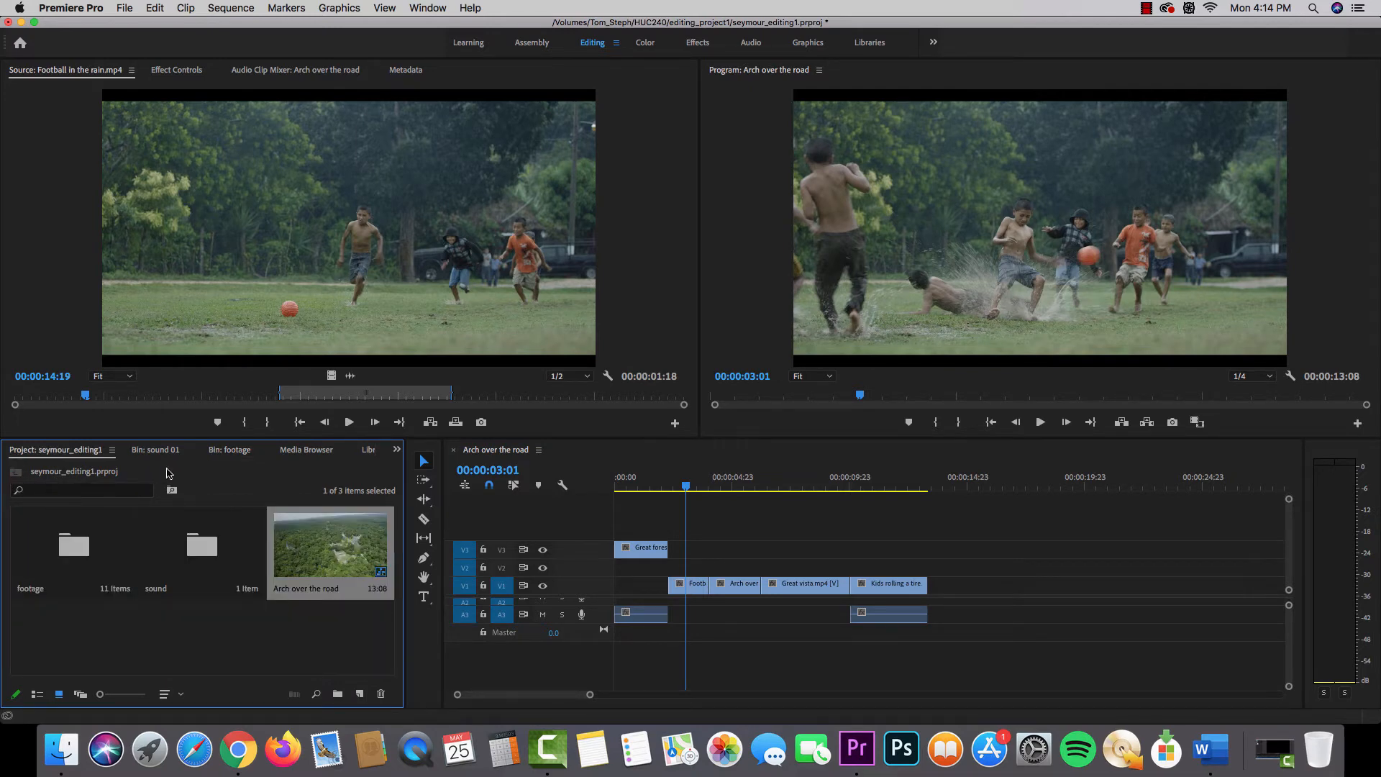
{"action": "double_click", "coordinate": [206, 553]}
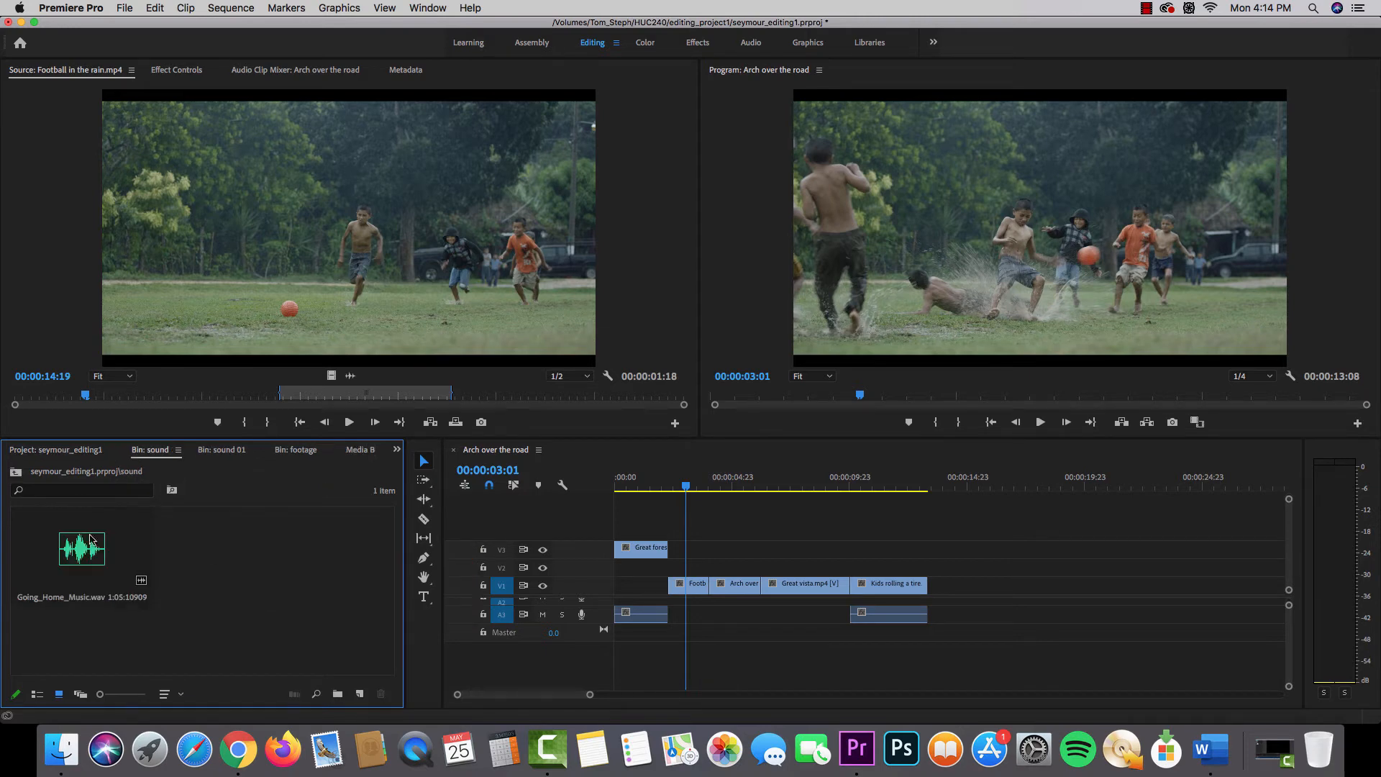
{"action": "double_click", "coordinate": [79, 564]}
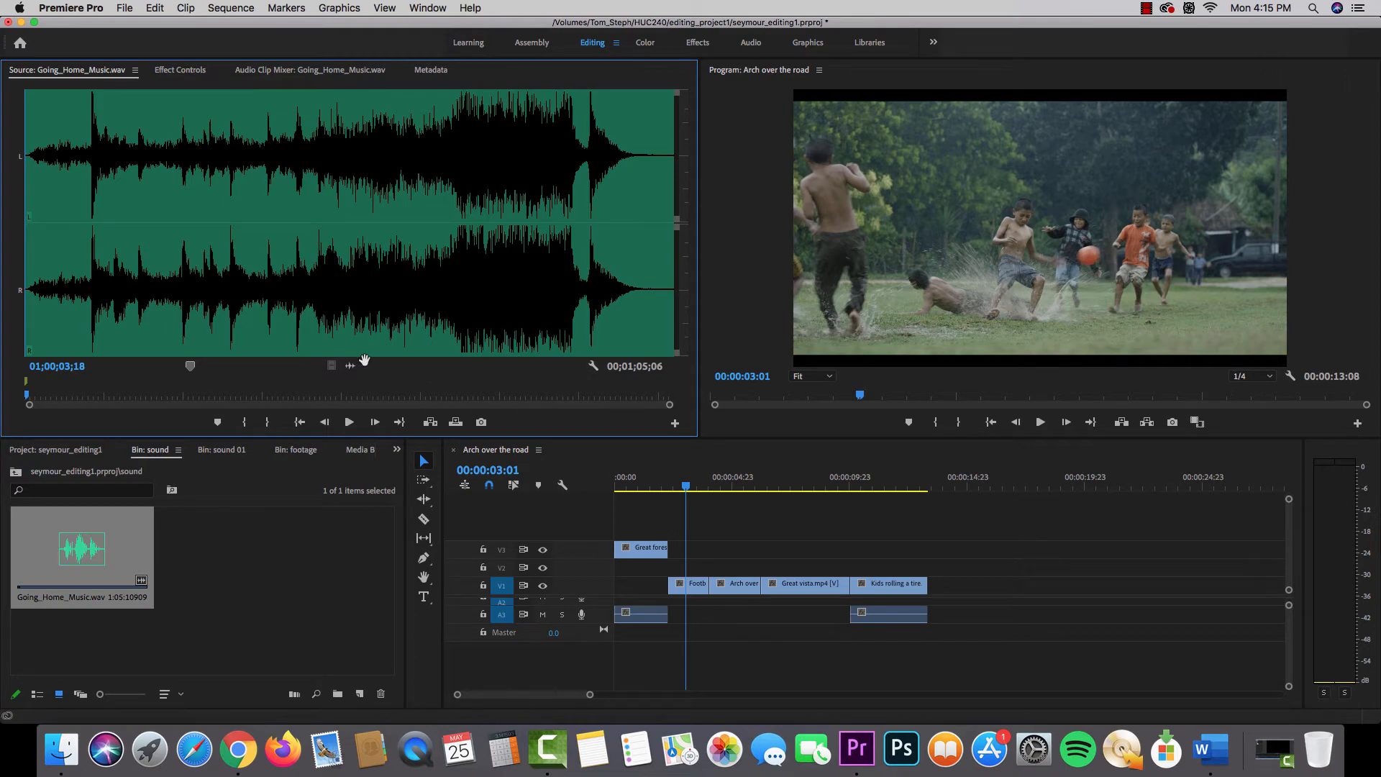
{"action": "left_click_drag", "start_coordinate": [346, 368], "coordinate": [587, 390]}
{"action": "left_click_drag", "start_coordinate": [592, 493], "coordinate": [620, 657]}
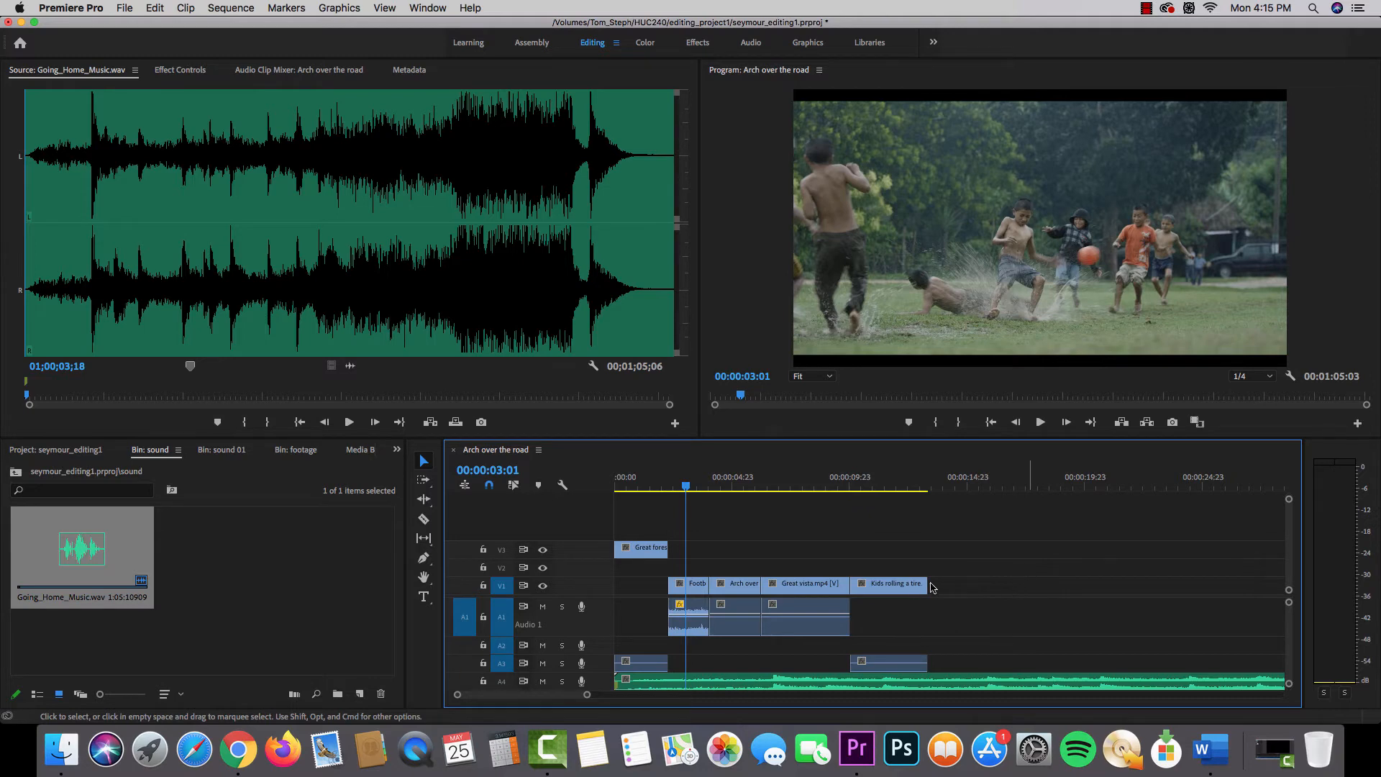
Enlarge audio track A4 to show the music waveform, and play the sequence from its start.
{"action": "scroll", "coordinate": [496, 637], "scroll_direction": "down", "scroll_amount": 3}
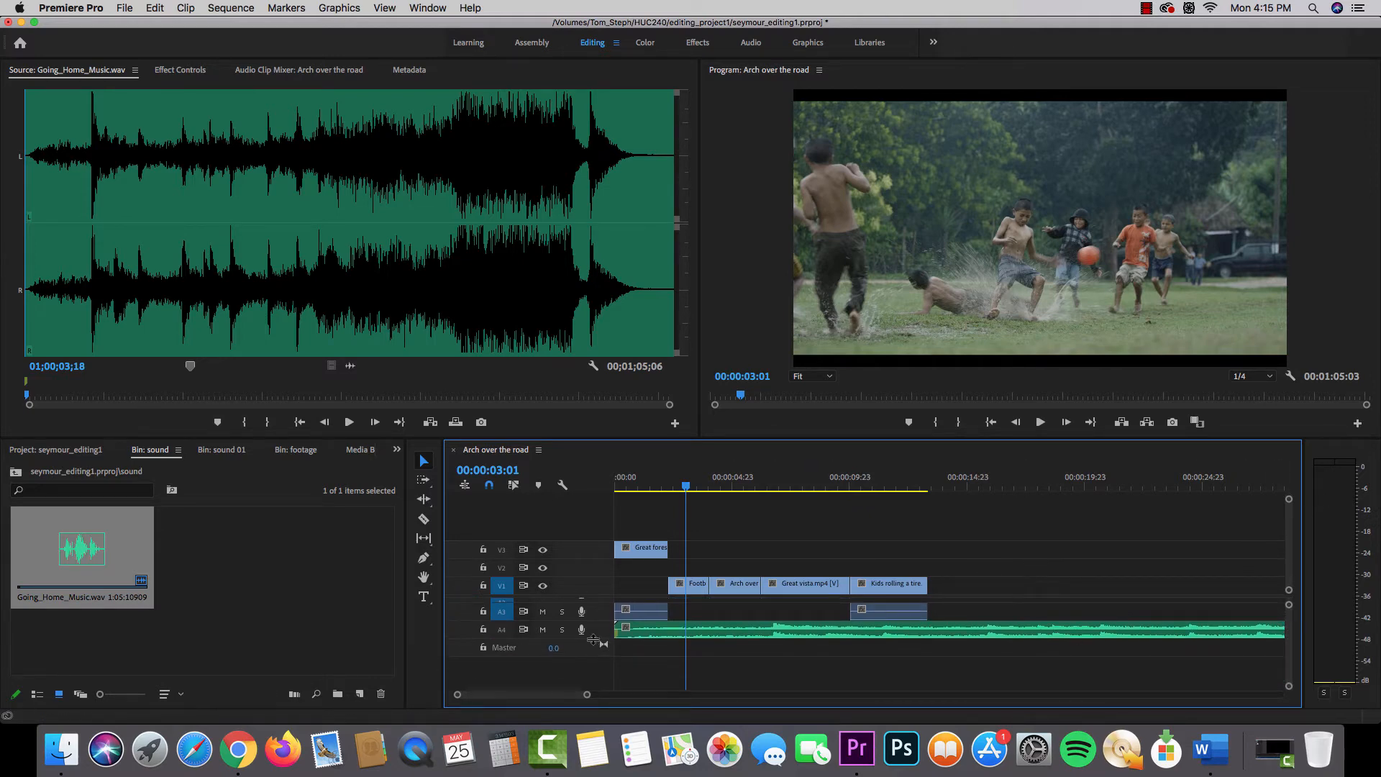
{"action": "left_click_drag", "start_coordinate": [593, 639], "coordinate": [594, 672]}
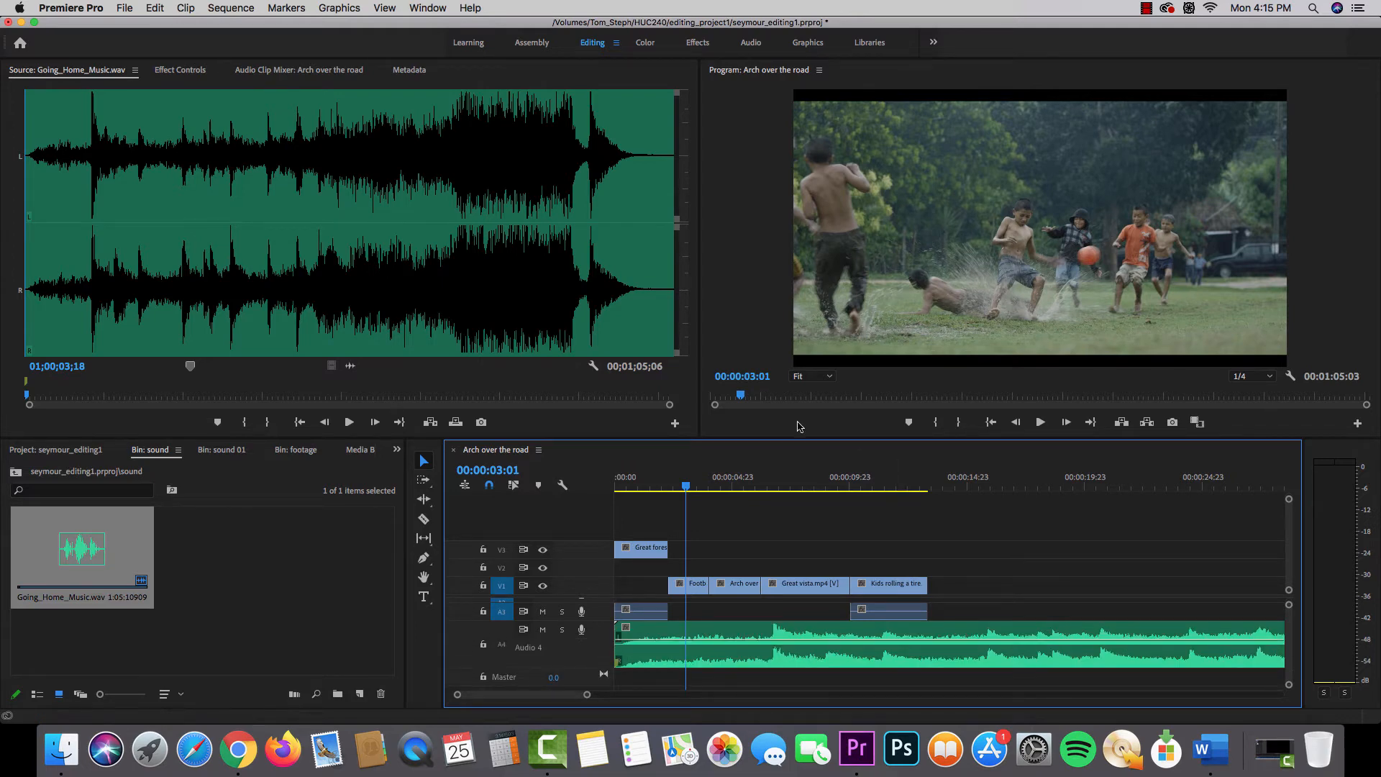
{"action": "left_click_drag", "start_coordinate": [682, 485], "coordinate": [564, 487]}
{"action": "key", "text": "space"}
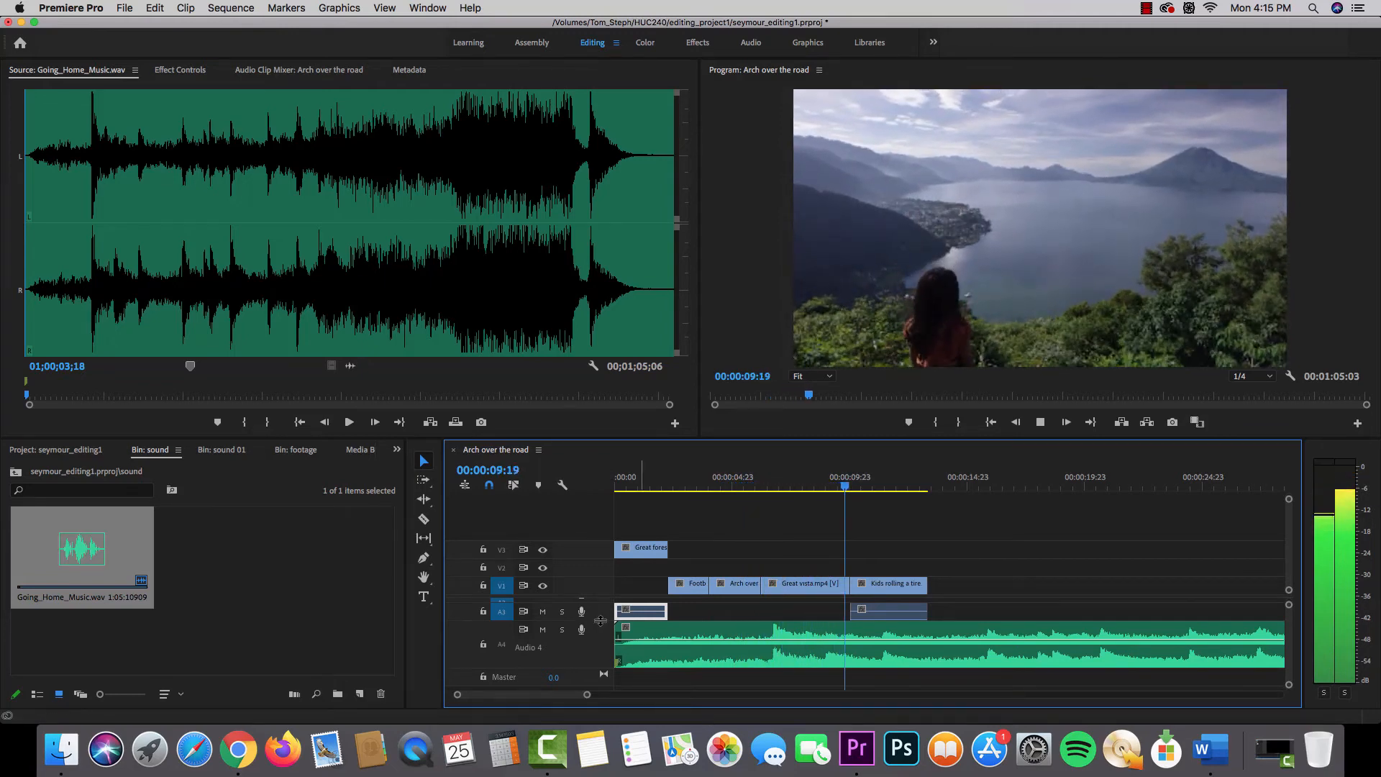
{"action": "left_click_drag", "start_coordinate": [882, 485], "coordinate": [617, 504]}
{"action": "key", "text": "space"}
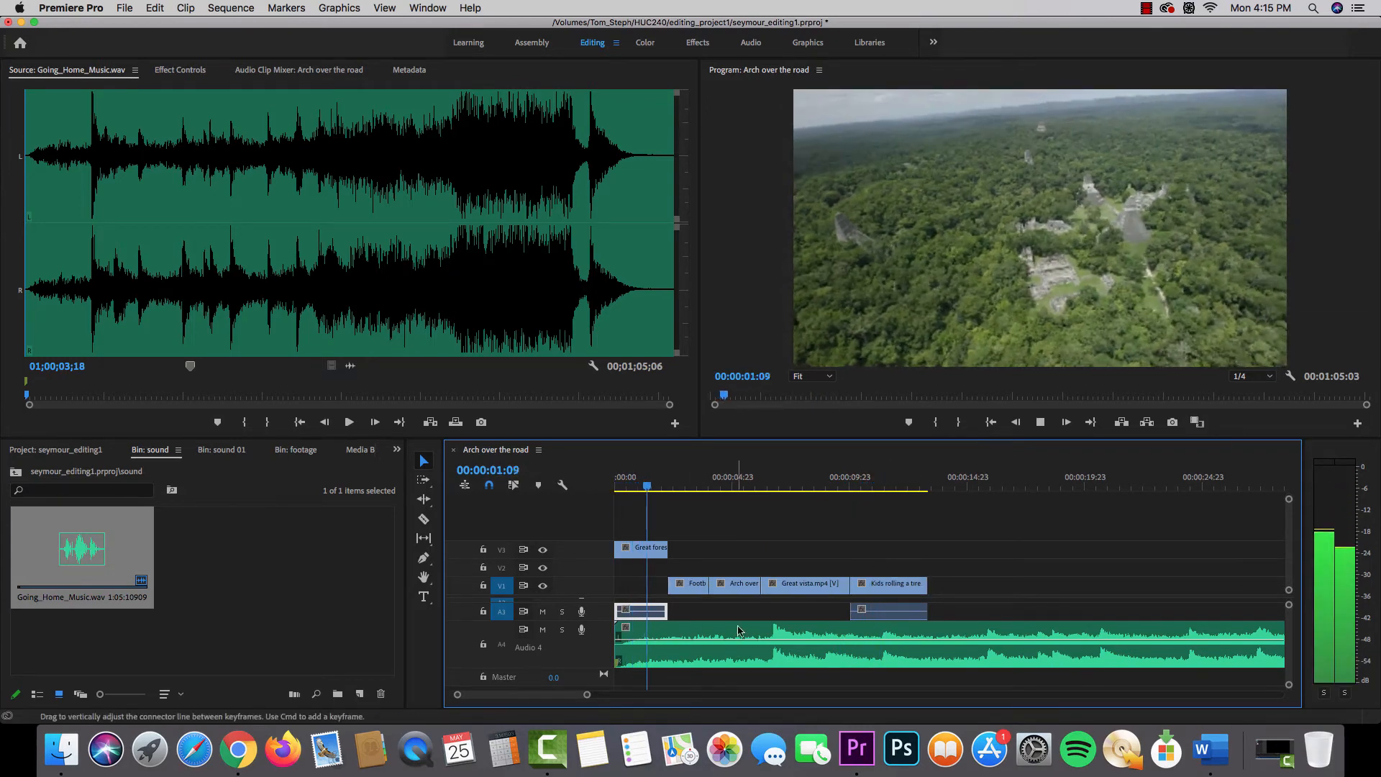
Lower the volume of the football clip's audio on A1, and play the sequence from just before that clip.
{"action": "scroll", "coordinate": [735, 620], "scroll_direction": "up", "scroll_amount": 2}
{"action": "scroll", "coordinate": [737, 620], "scroll_direction": "up", "scroll_amount": 2}
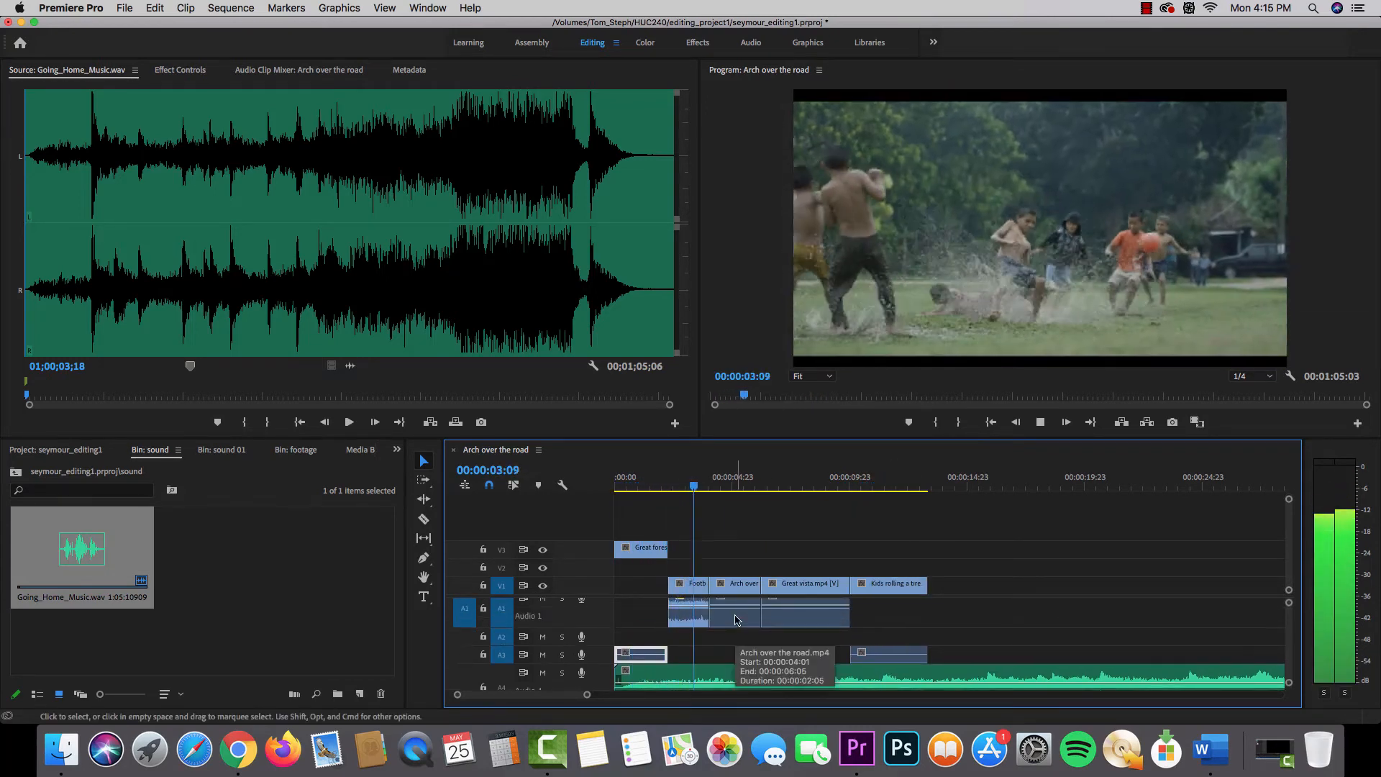
{"action": "left_click", "coordinate": [681, 614]}
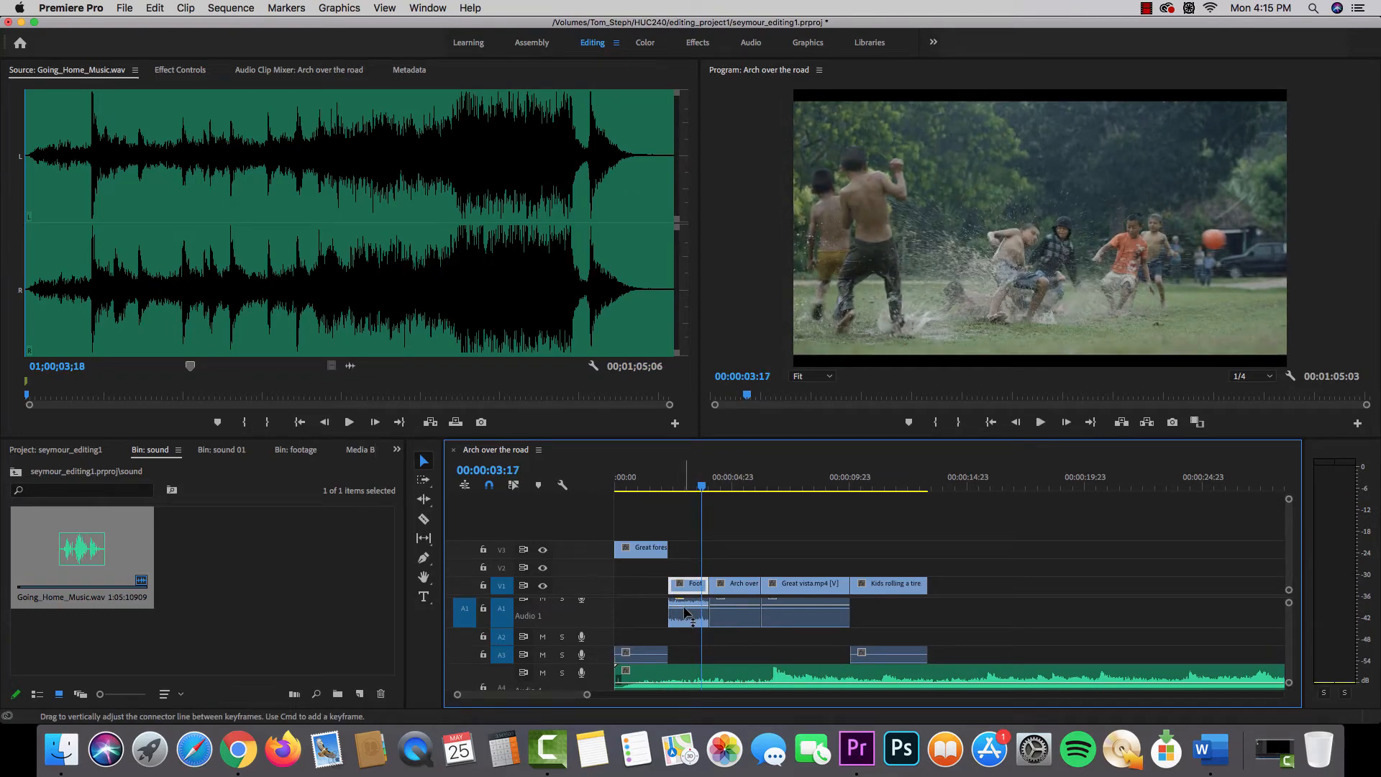
{"action": "mouse_move", "coordinate": [684, 608]}
{"action": "scroll", "coordinate": [684, 610], "scroll_direction": "up", "scroll_amount": 1}
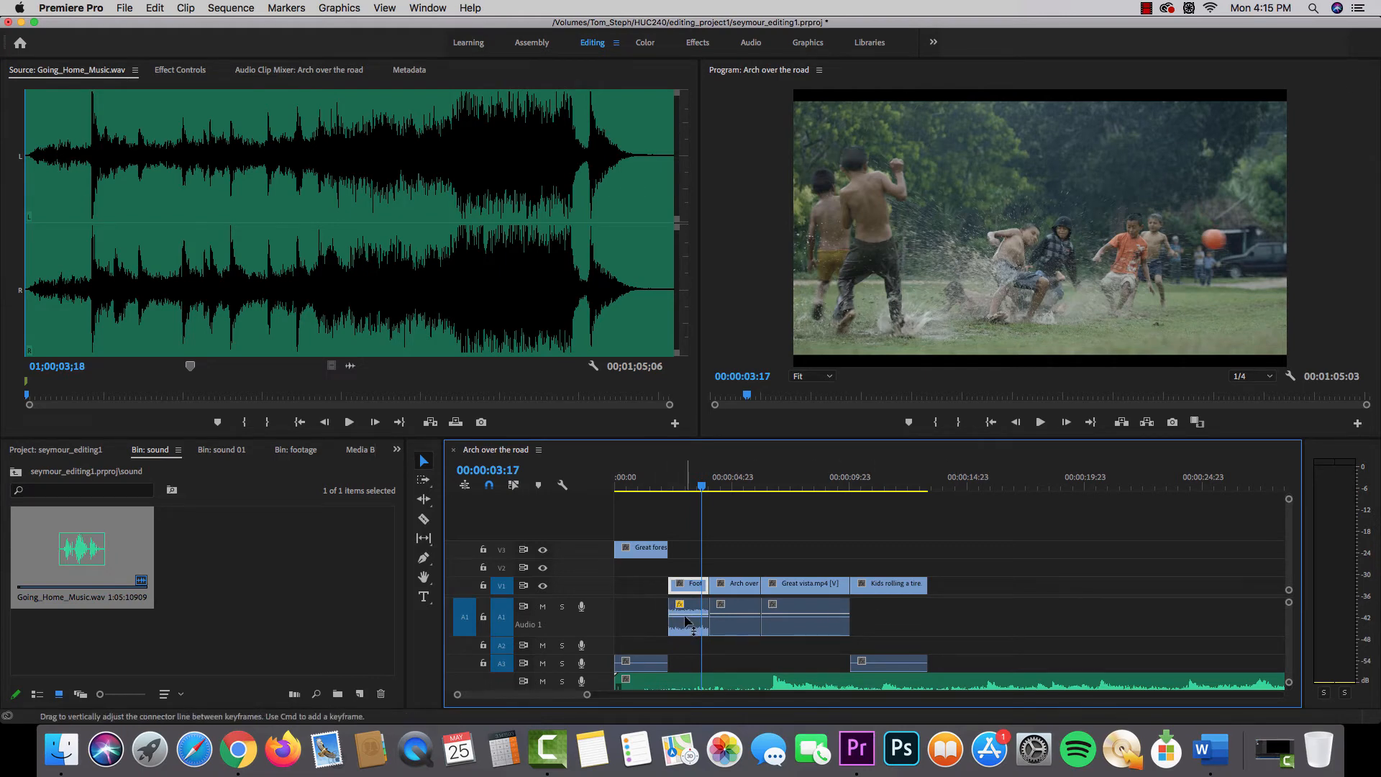
{"action": "left_click_drag", "start_coordinate": [688, 620], "coordinate": [688, 635]}
{"action": "left_click", "coordinate": [651, 485]}
{"action": "key", "text": "space"}
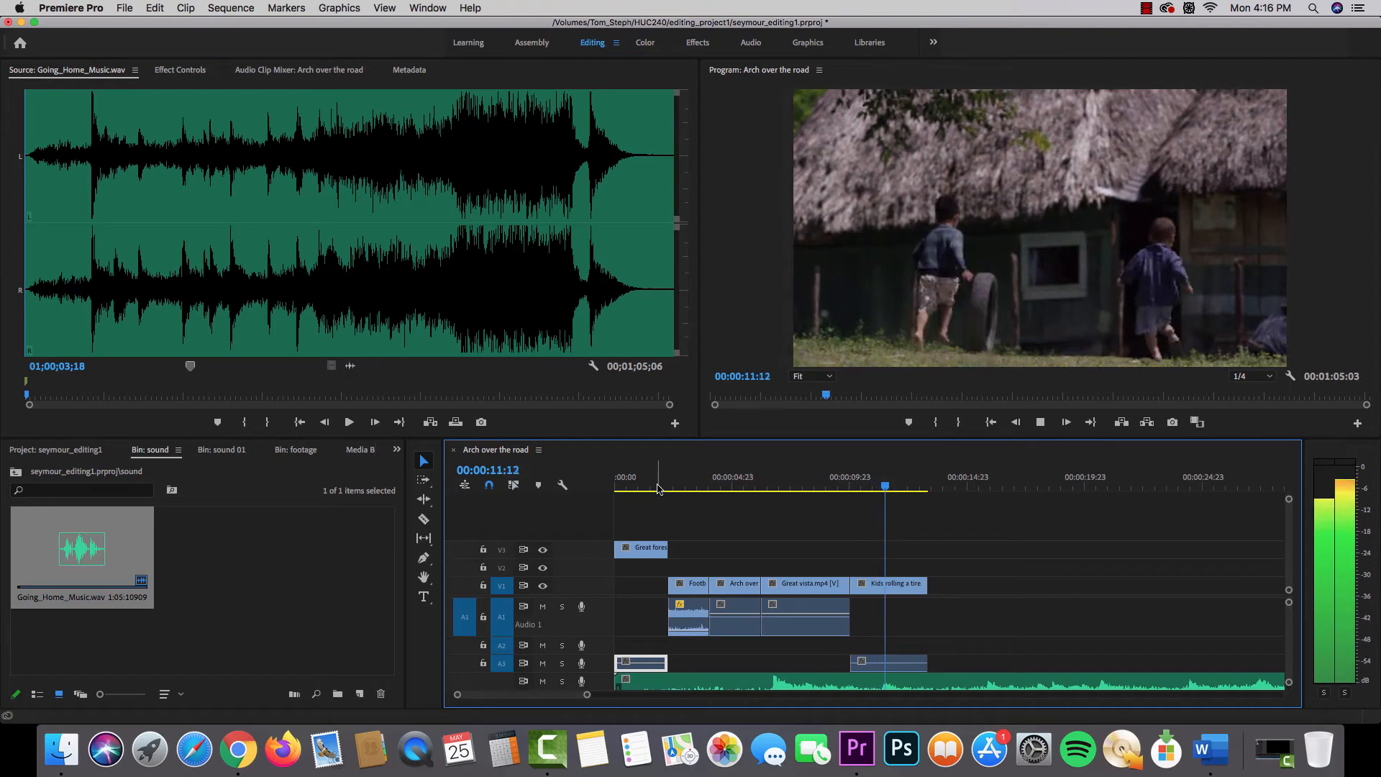
{"action": "key", "text": "space"}
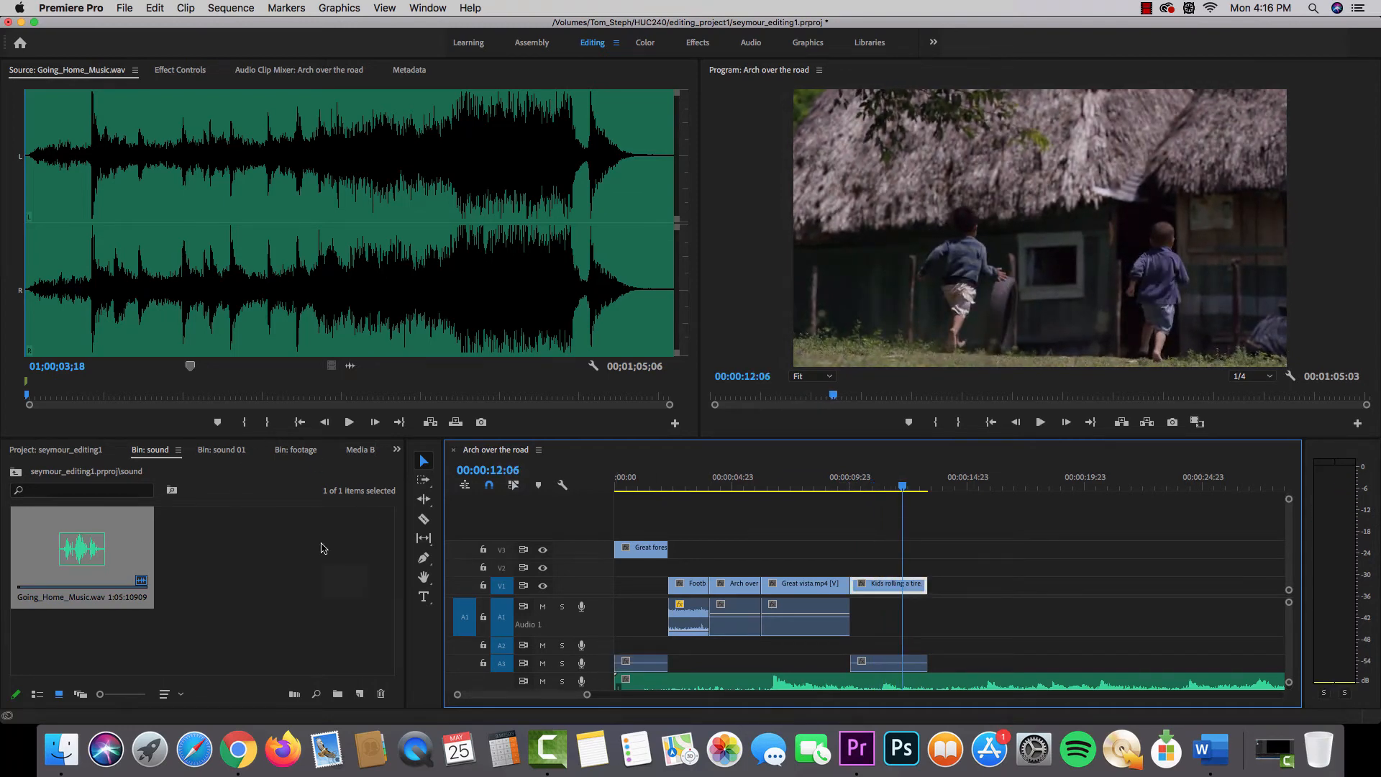
Open Houses from above.mp4 from the footage bin, preview it, and place only its video on V1 after the tire-rolling clip.
{"action": "left_click", "coordinate": [79, 451]}
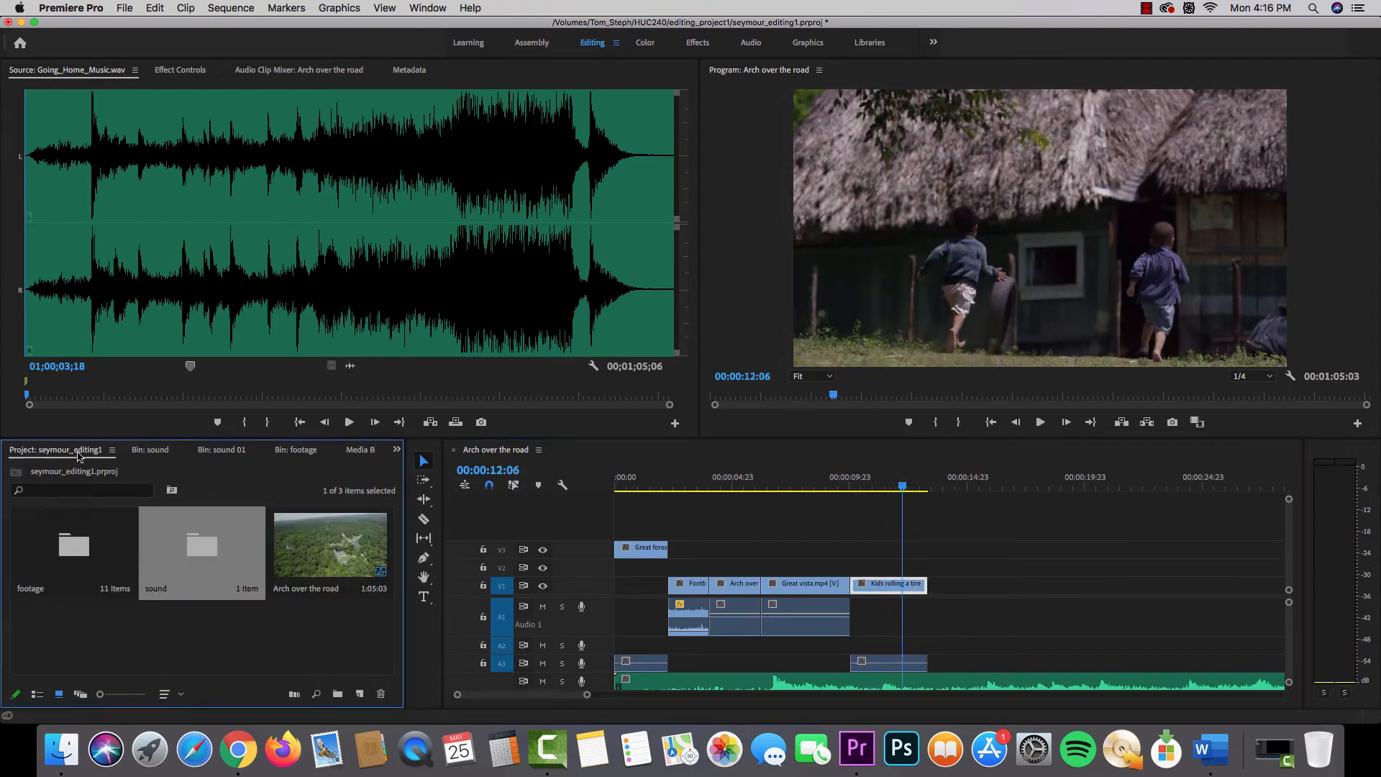
{"action": "double_click", "coordinate": [107, 561]}
{"action": "double_click", "coordinate": [328, 646]}
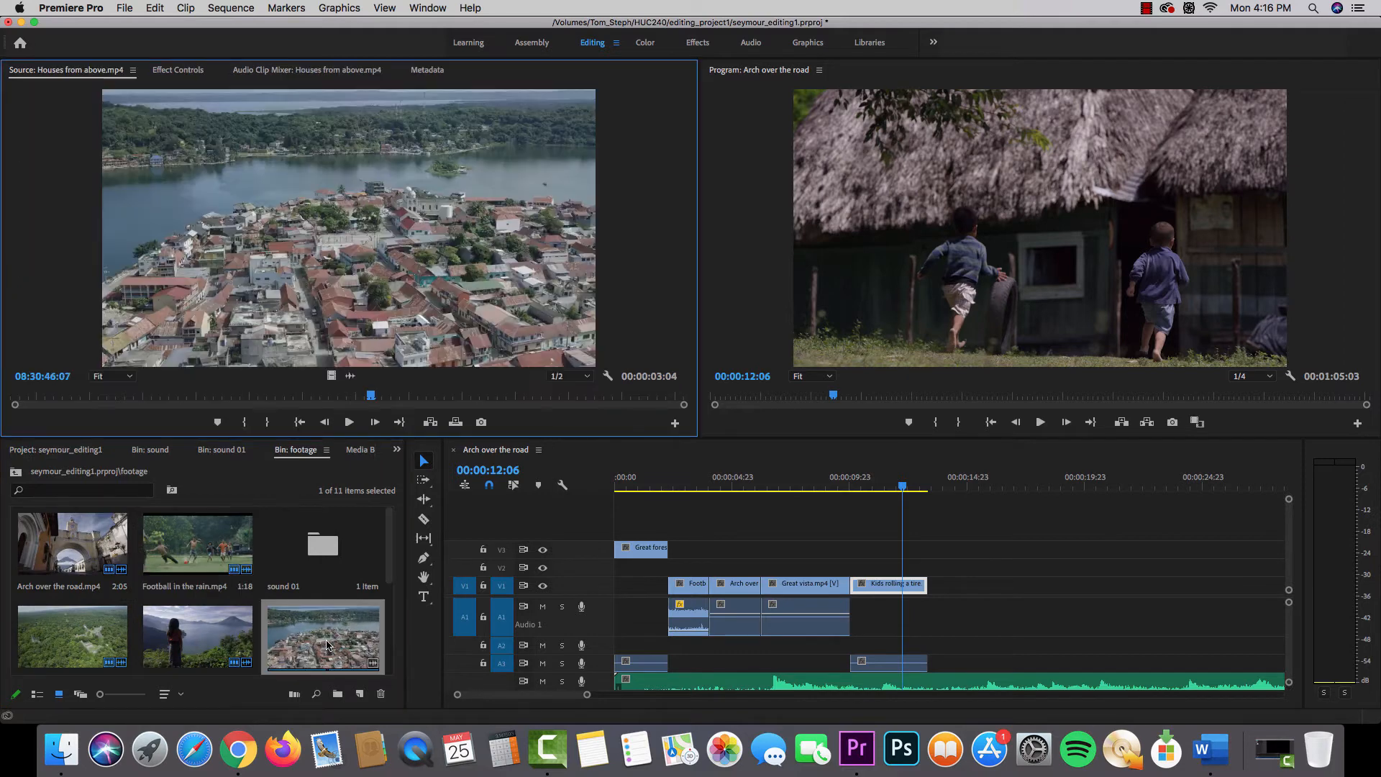
{"action": "key", "text": "space"}
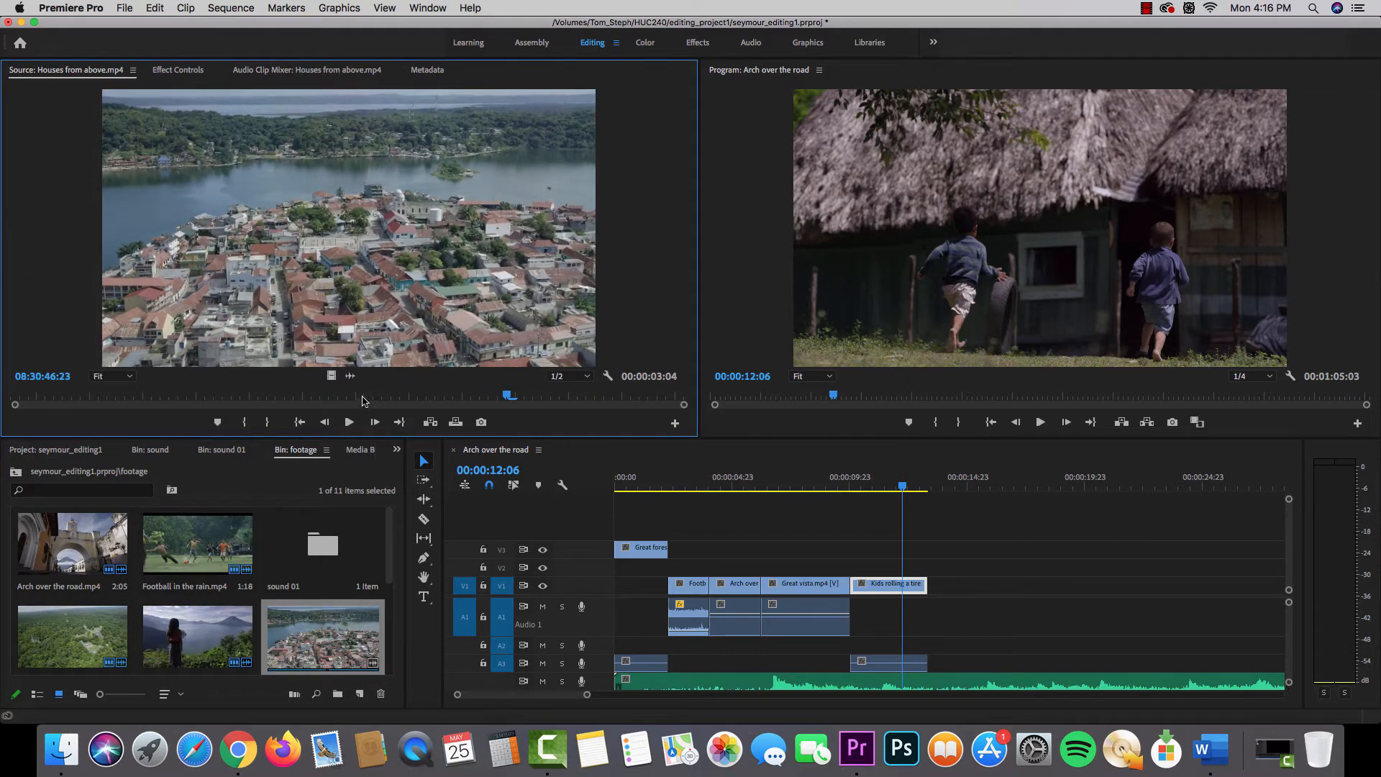
{"action": "left_click_drag", "start_coordinate": [329, 376], "coordinate": [964, 583]}
Mark a 00:00:01:06 section of Tree in a field.mp4 starting at 10:11:03:14, and place only its video on V1 after Houses from above.
{"action": "scroll", "coordinate": [296, 606], "scroll_direction": "down", "scroll_amount": 5}
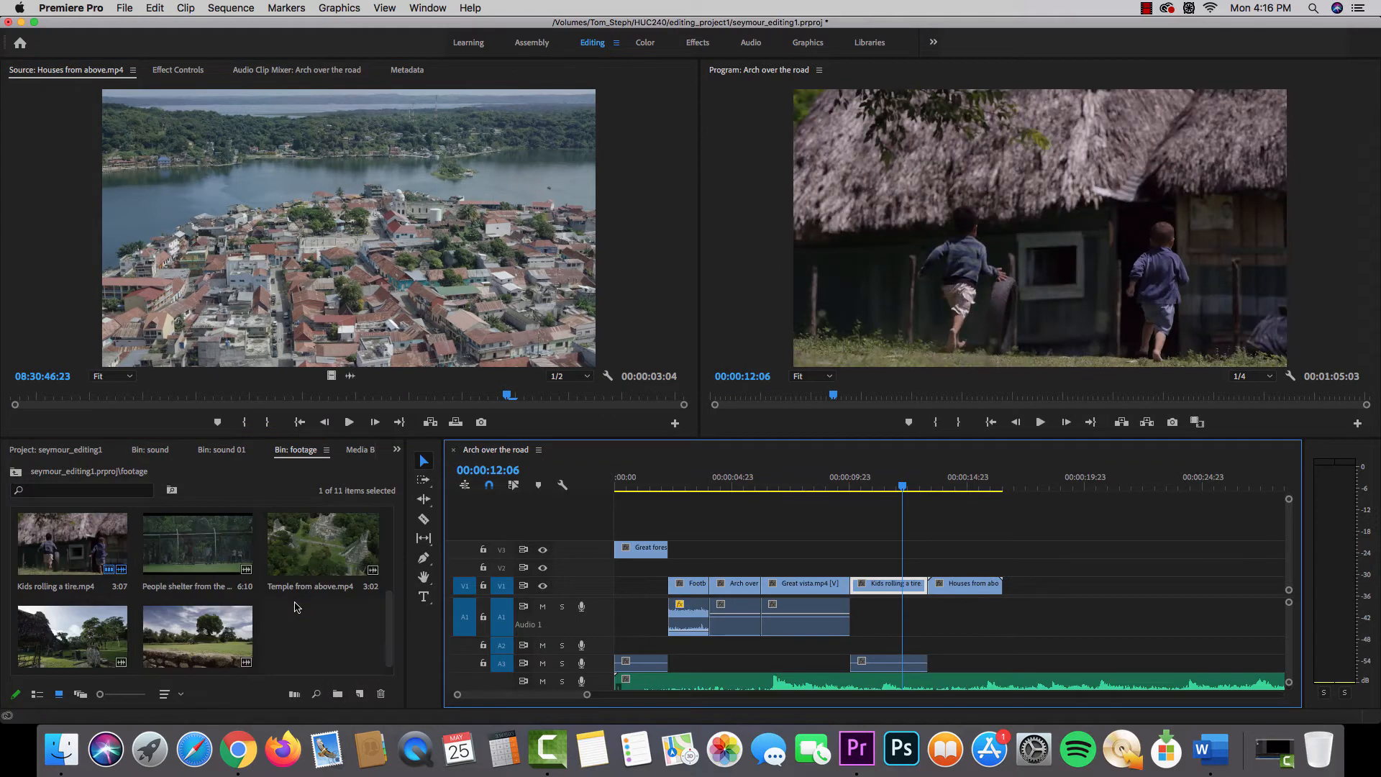
{"action": "left_click", "coordinate": [180, 624]}
{"action": "double_click", "coordinate": [175, 633]}
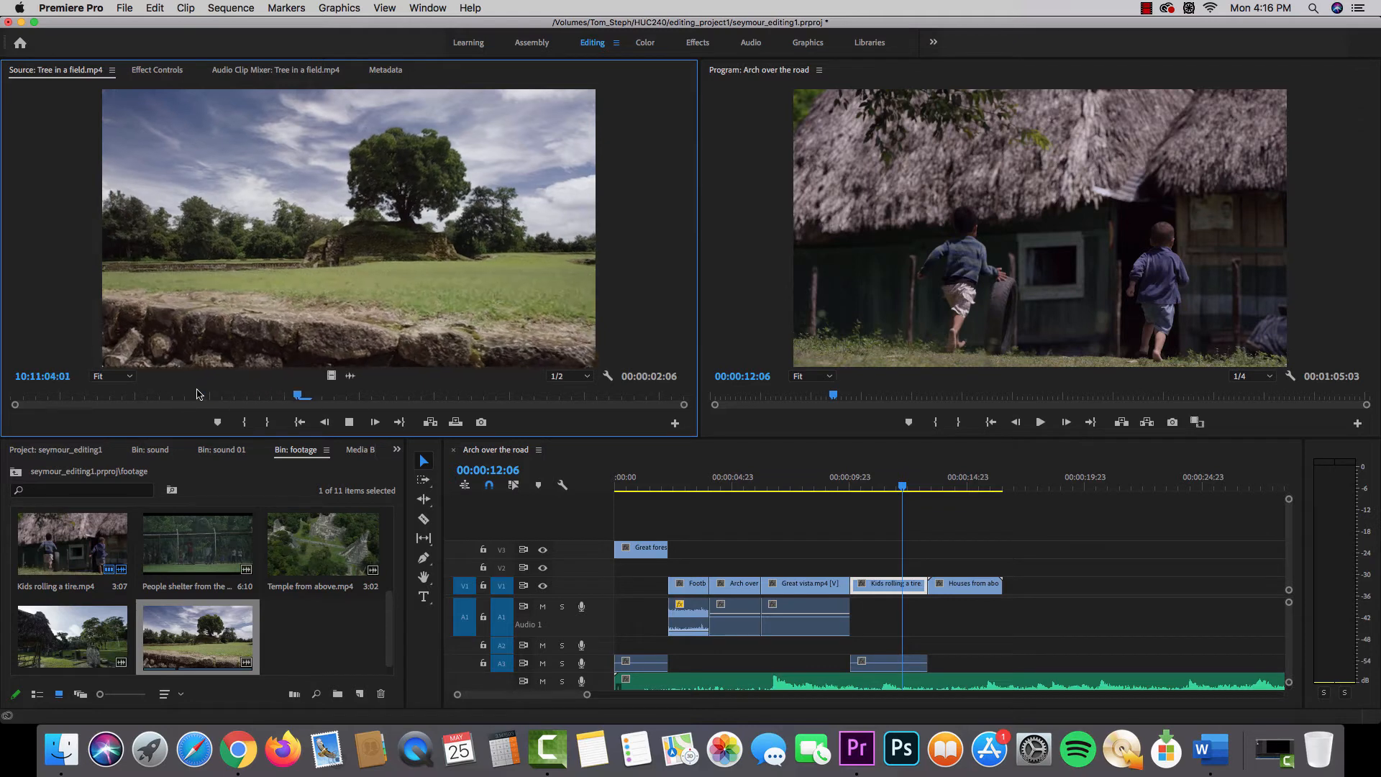
{"action": "key", "text": "space"}
{"action": "left_click_drag", "start_coordinate": [430, 399], "coordinate": [159, 407]}
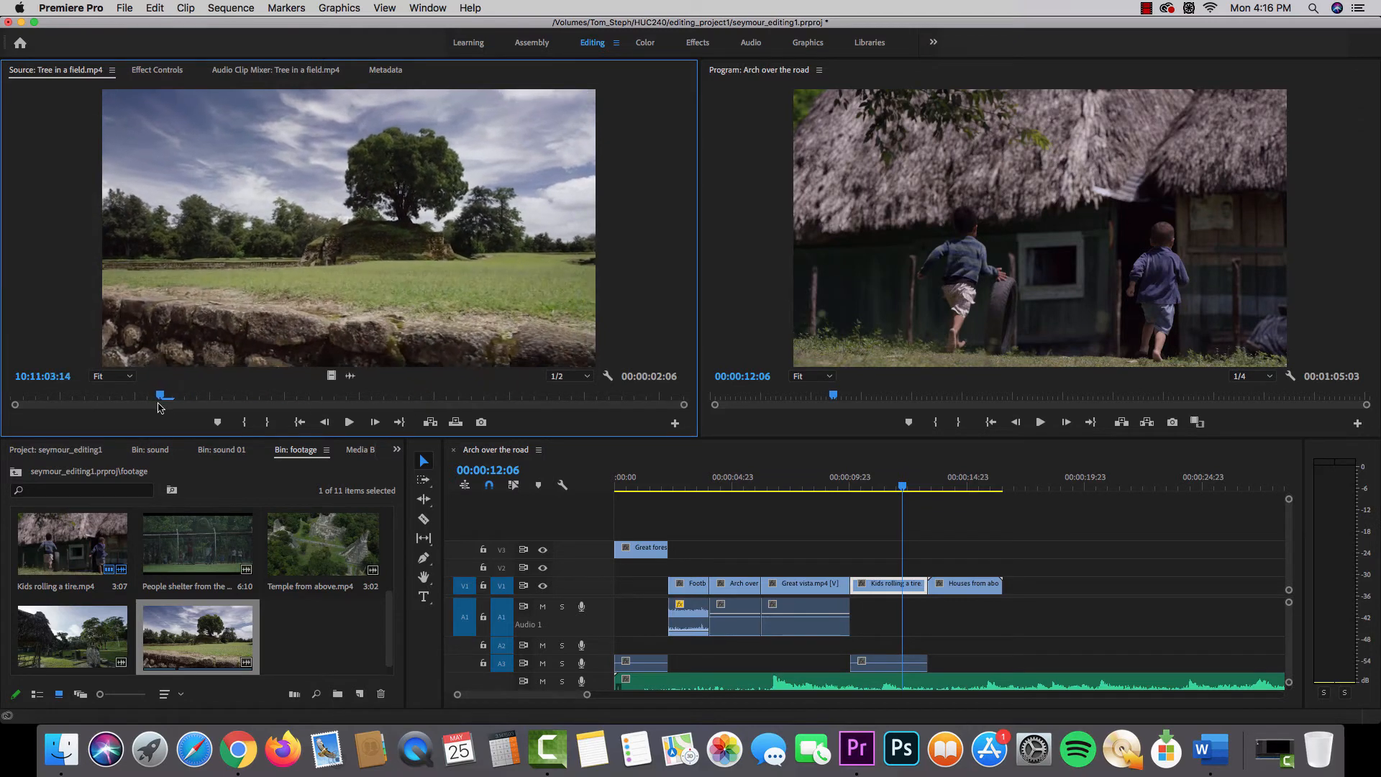
{"action": "key", "text": "space"}
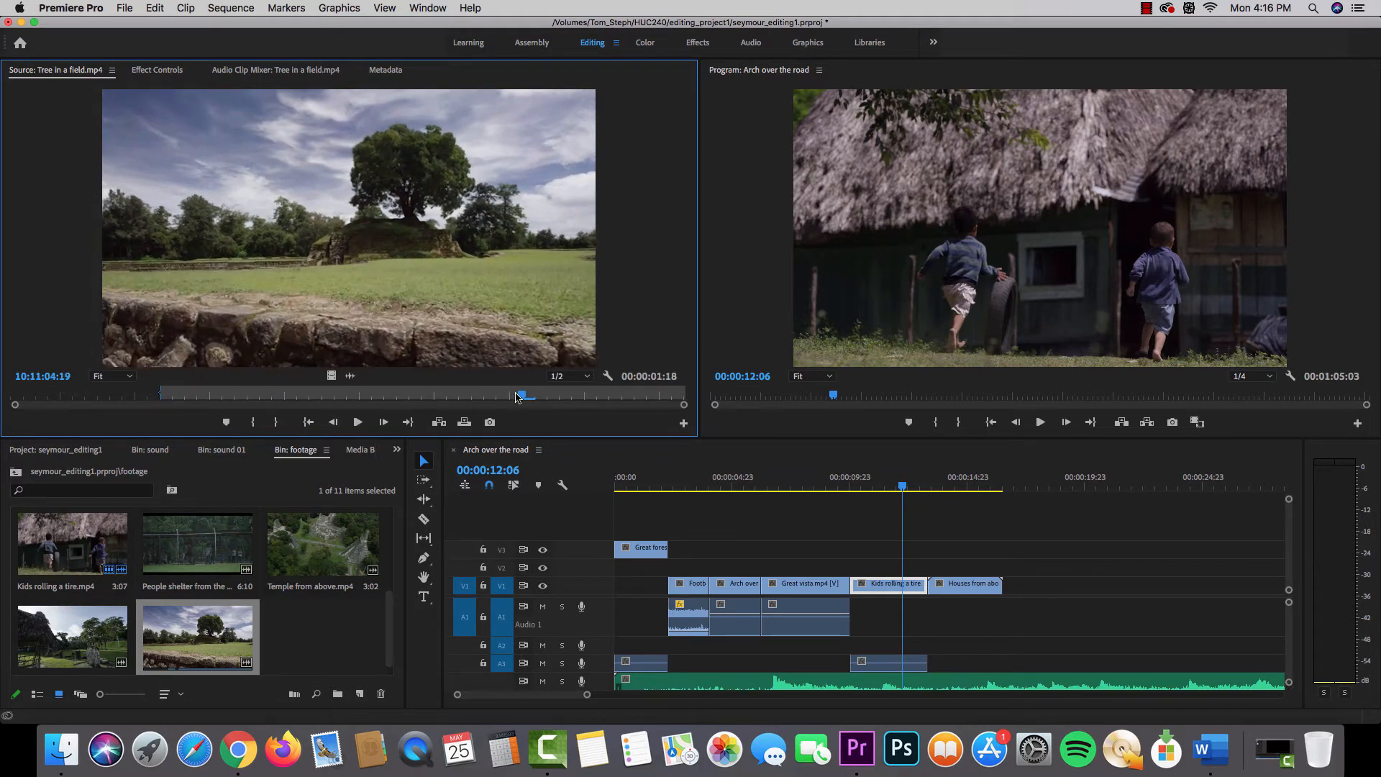
{"action": "key", "text": "space"}
{"action": "key", "text": "o"}
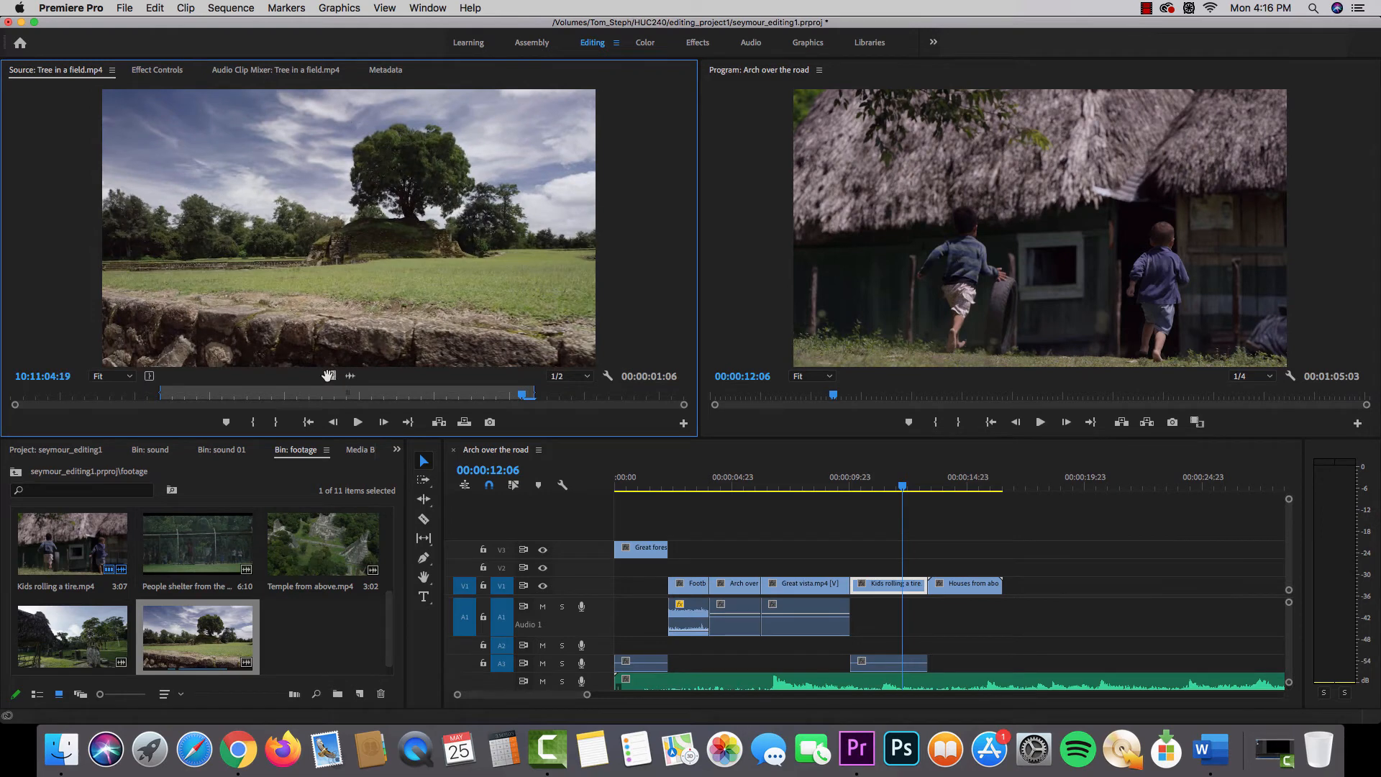
{"action": "left_click_drag", "start_coordinate": [331, 376], "coordinate": [1014, 603]}
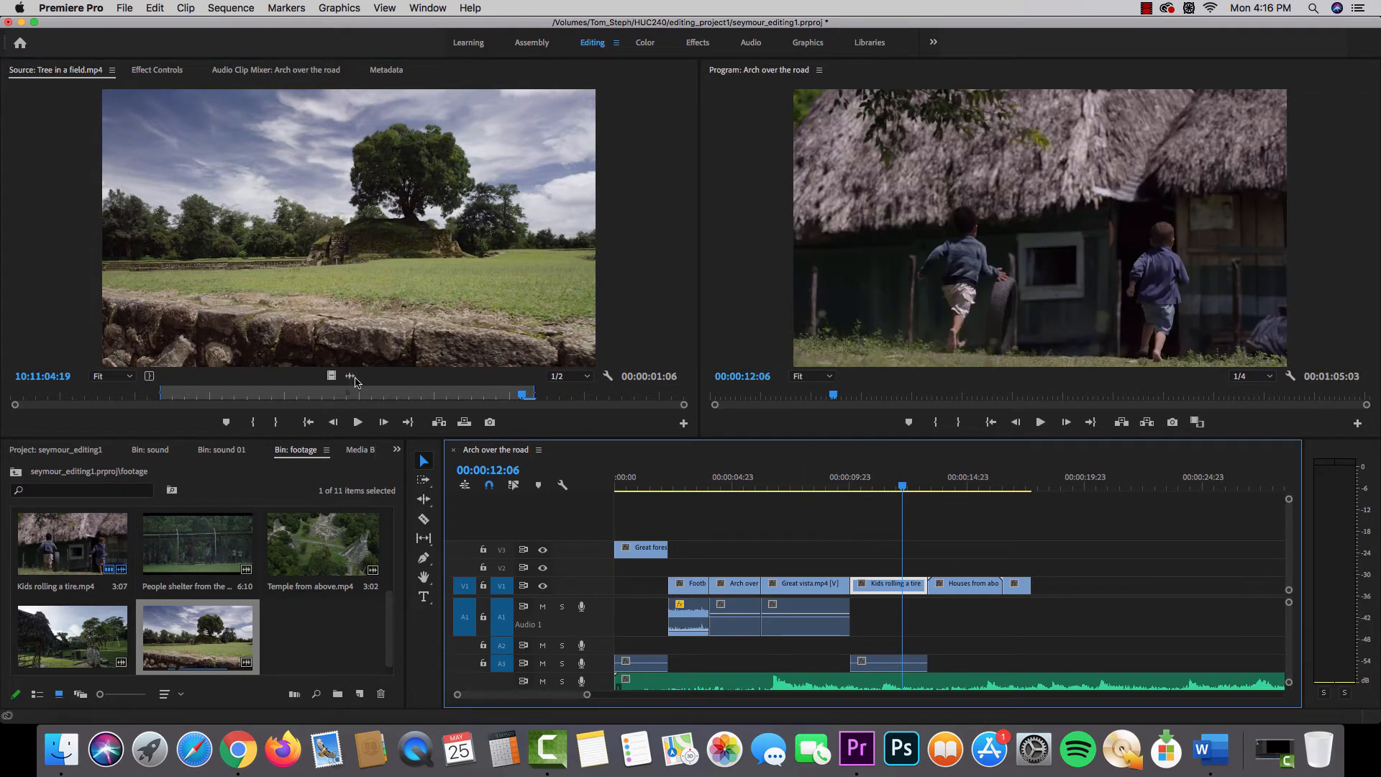
Place only the audio of Tree in a field.mp4 on A1 past the last video clip, check it, and delete it.
{"action": "left_click_drag", "start_coordinate": [355, 381], "coordinate": [1057, 607]}
{"action": "left_click", "coordinate": [1056, 482]}
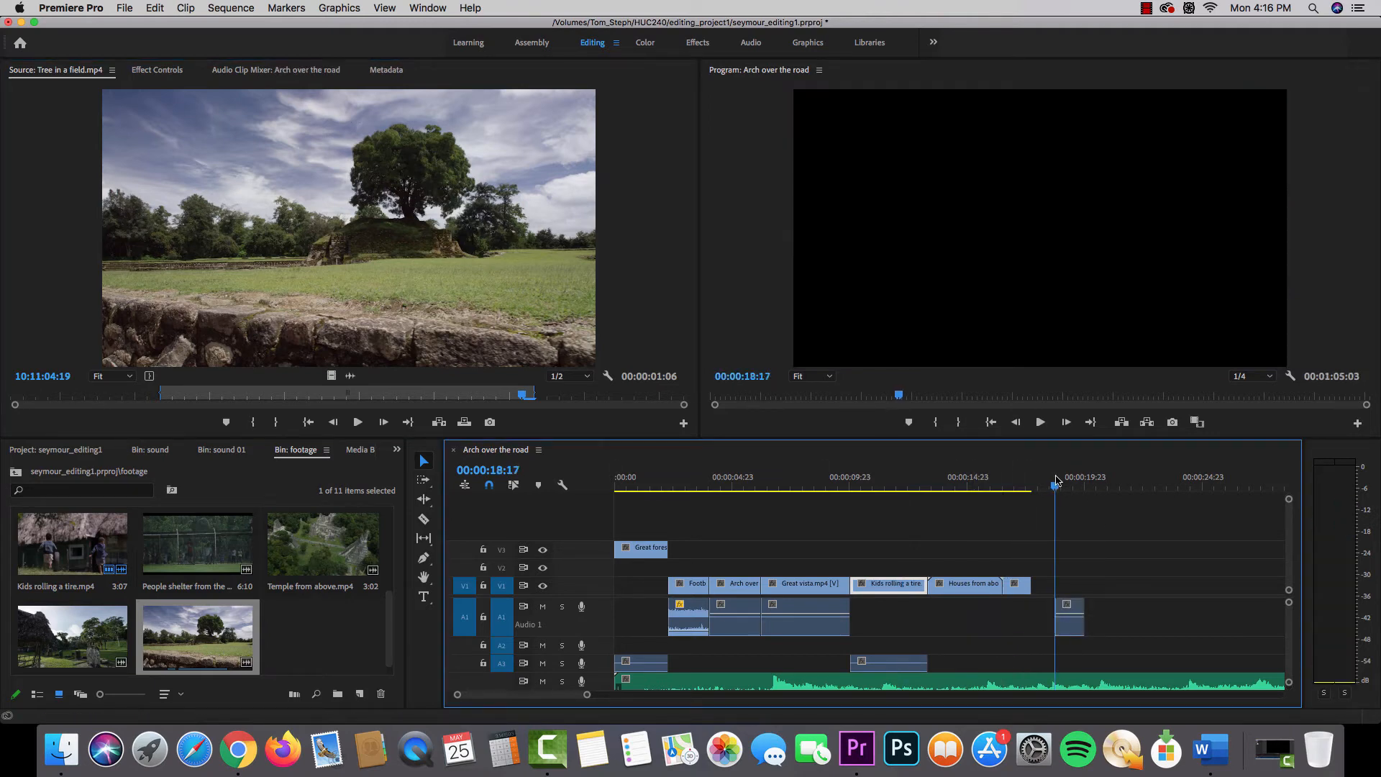
{"action": "left_click_drag", "start_coordinate": [1056, 482], "coordinate": [1087, 482]}
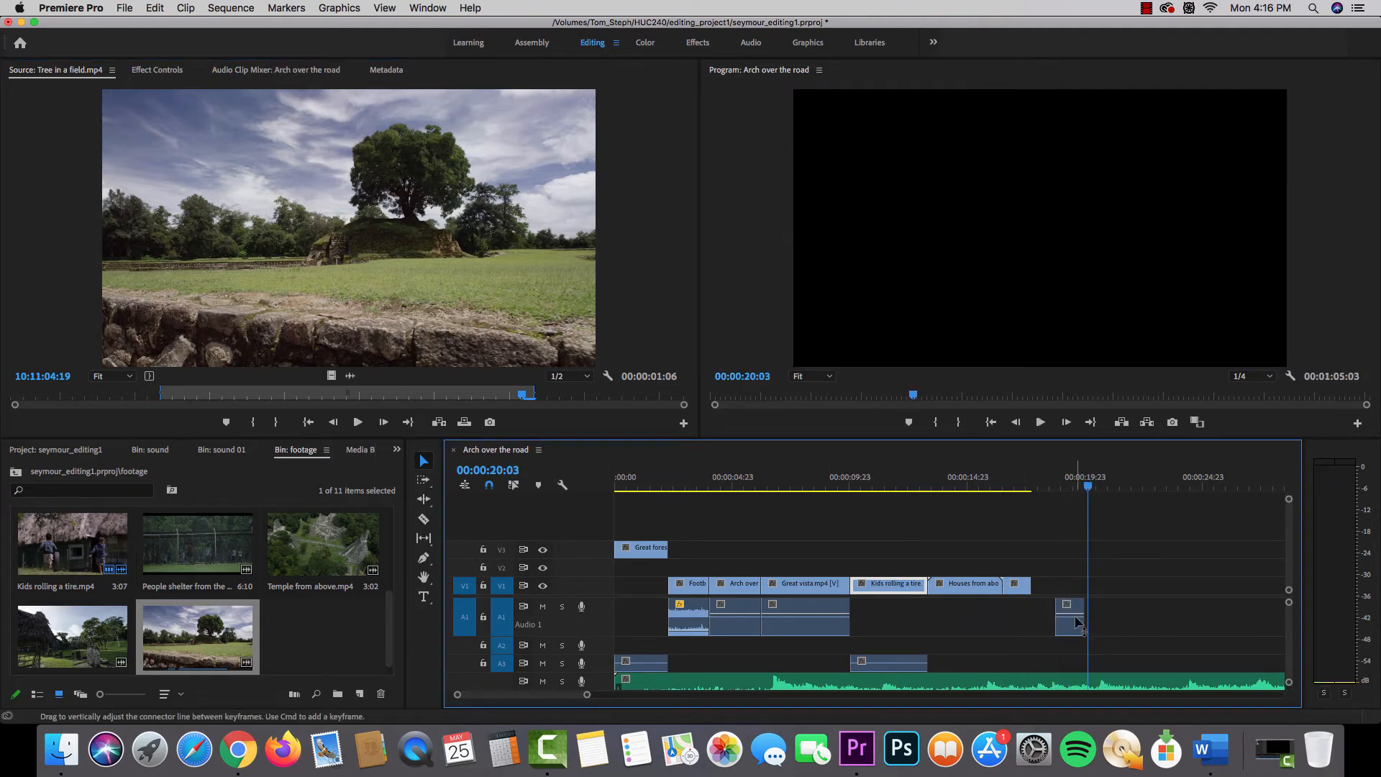
{"action": "left_click_drag", "start_coordinate": [1072, 617], "coordinate": [1077, 623]}
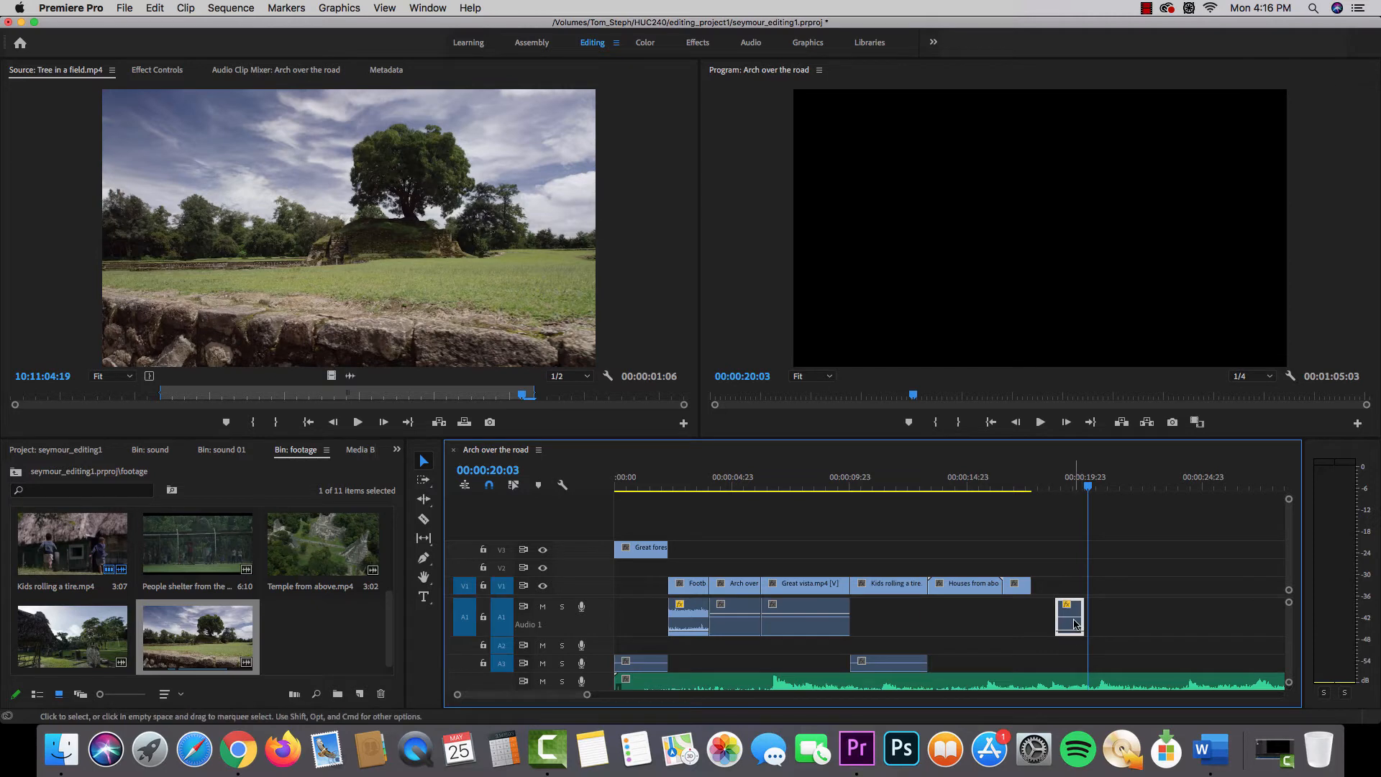
{"action": "key", "text": "Delete"}
Play the sequence's opening, open Temple from the ground.mp4, and mark in and out points for a 00:00:02:07 section.
{"action": "left_click_drag", "start_coordinate": [1018, 482], "coordinate": [610, 492]}
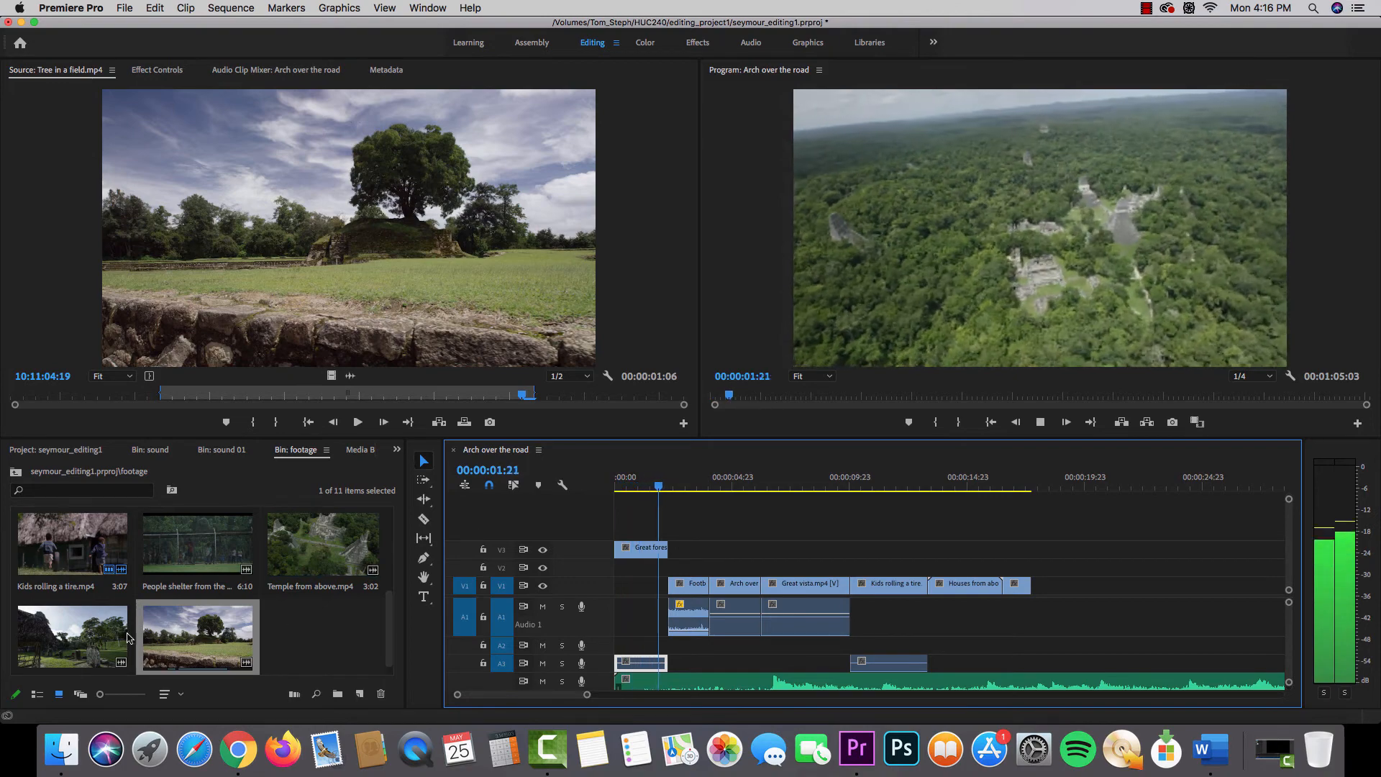
{"action": "double_click", "coordinate": [72, 637]}
{"action": "mouse_move", "coordinate": [200, 395]}
{"action": "left_mouse_down"}
{"action": "mouse_move", "coordinate": [180, 392]}
{"action": "mouse_move", "coordinate": [194, 391]}
{"action": "left_mouse_up"}
{"action": "key", "text": "i"}
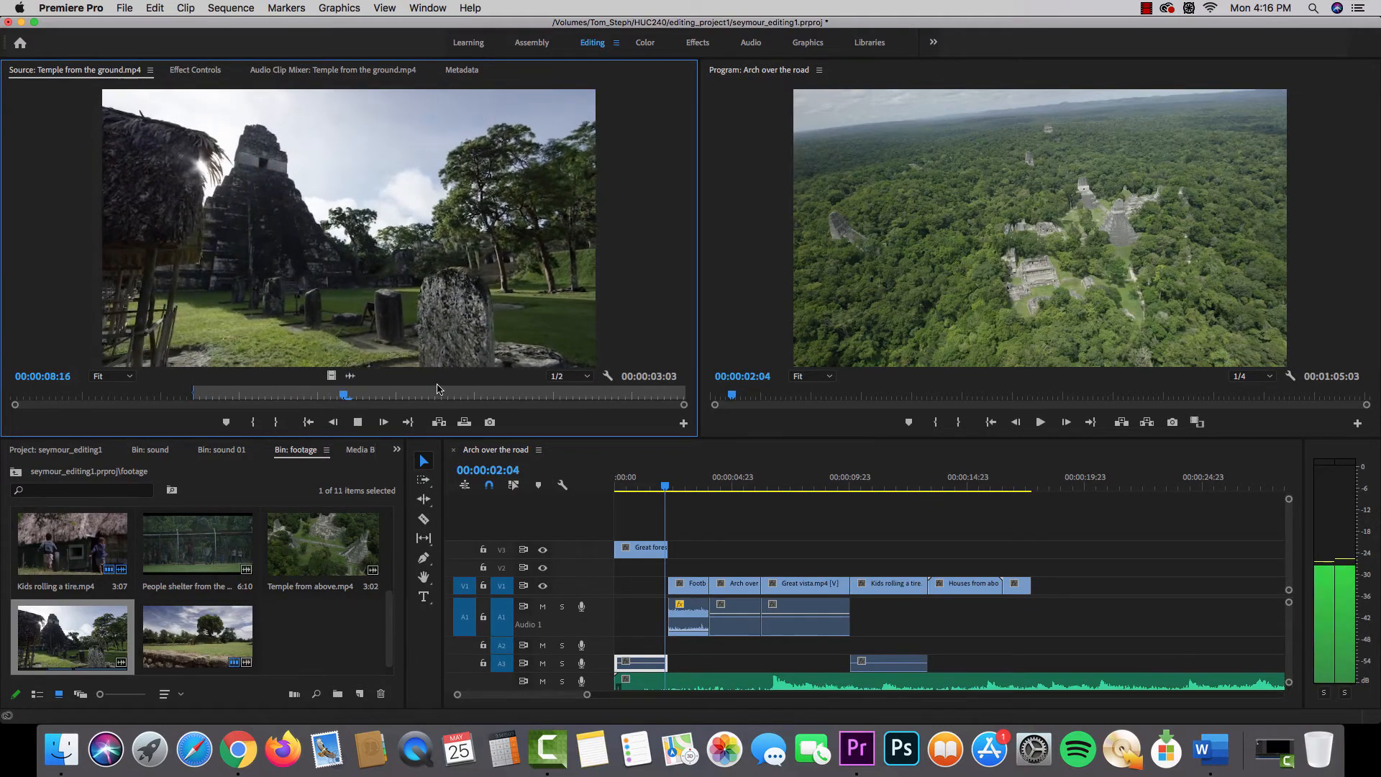
{"action": "key", "text": "o"}
{"action": "key", "text": "space"}
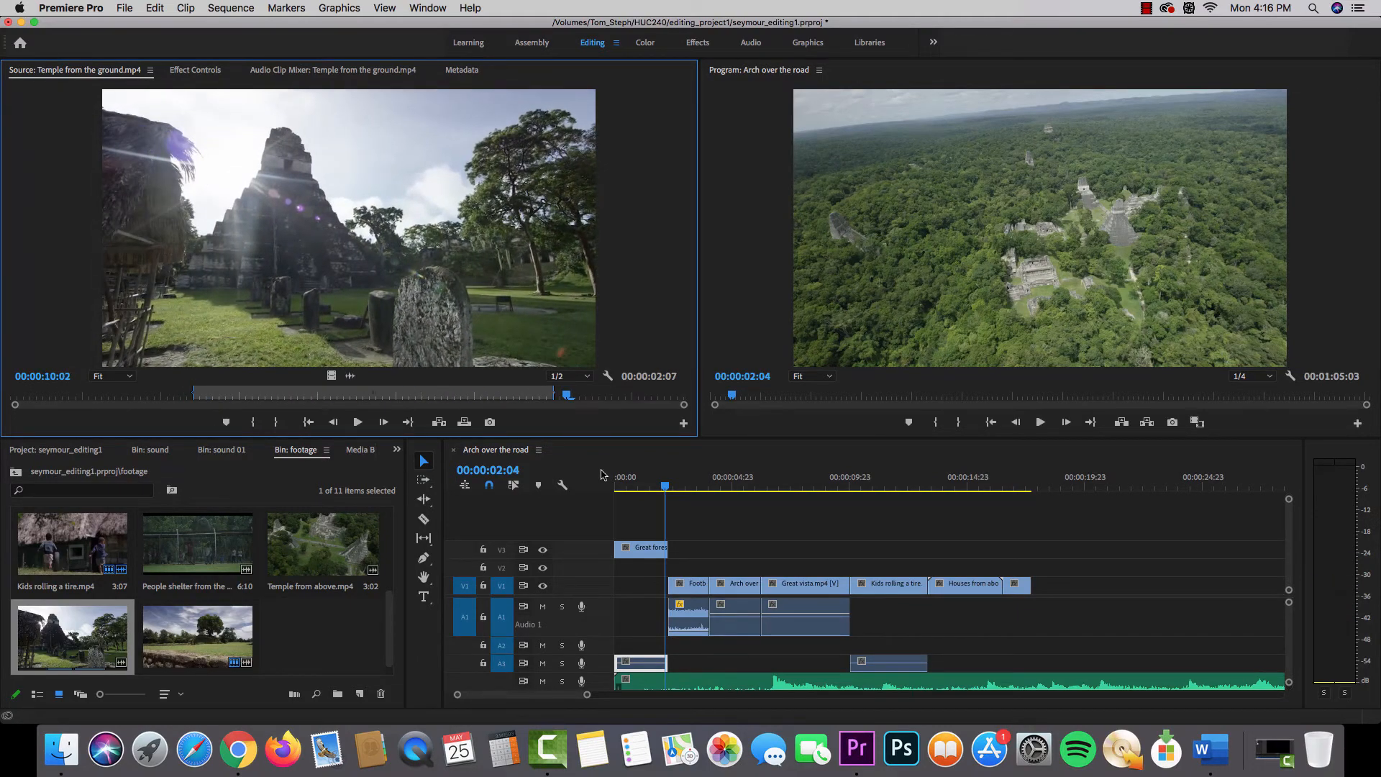
Shift all V1 clips and the A1 audio to start about 10 seconds in, leaving a gap after the opening forest clip.
{"action": "mouse_move", "coordinate": [660, 479]}
{"action": "left_mouse_down"}
{"action": "mouse_move", "coordinate": [684, 482]}
{"action": "mouse_move", "coordinate": [659, 486]}
{"action": "left_mouse_up"}
{"action": "left_click_drag", "start_coordinate": [1135, 550], "coordinate": [876, 587]}
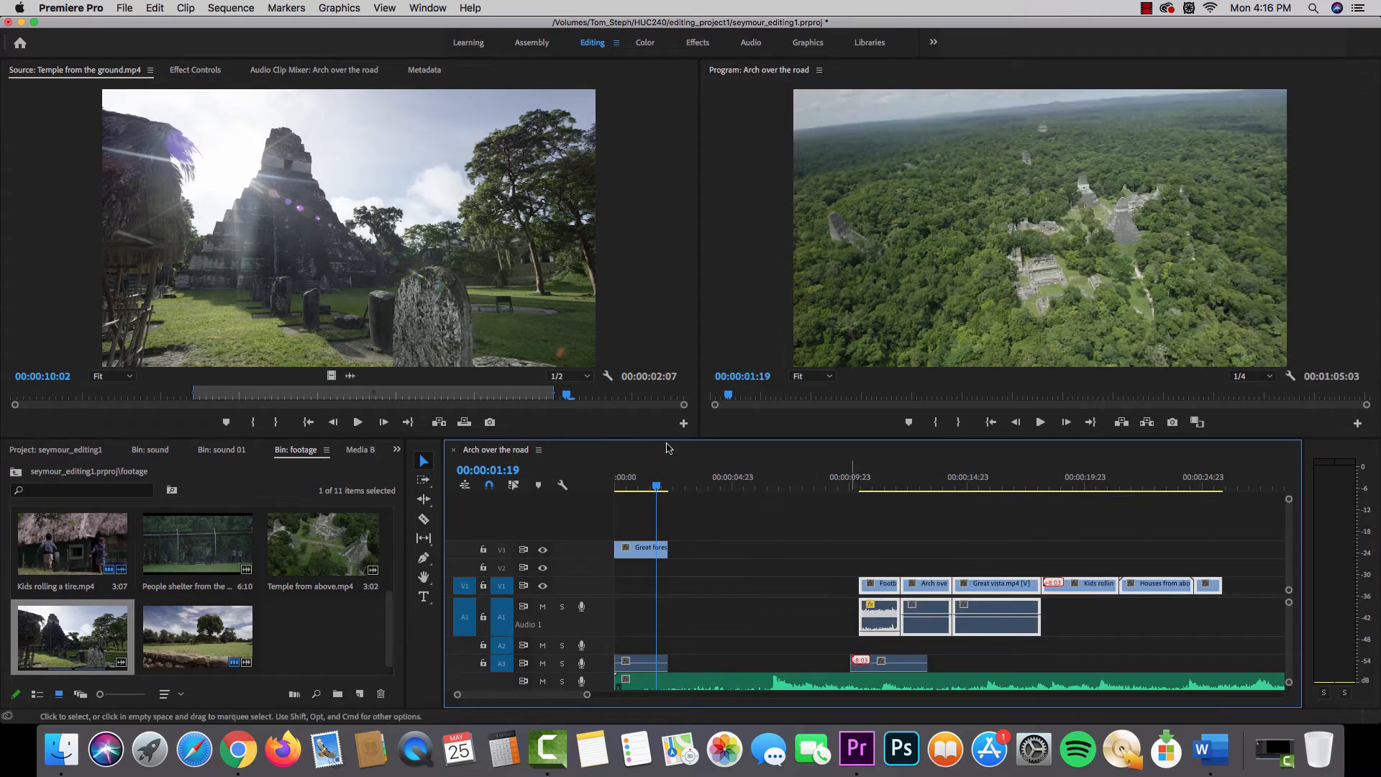
{"action": "left_click_drag", "start_coordinate": [1211, 545], "coordinate": [874, 633]}
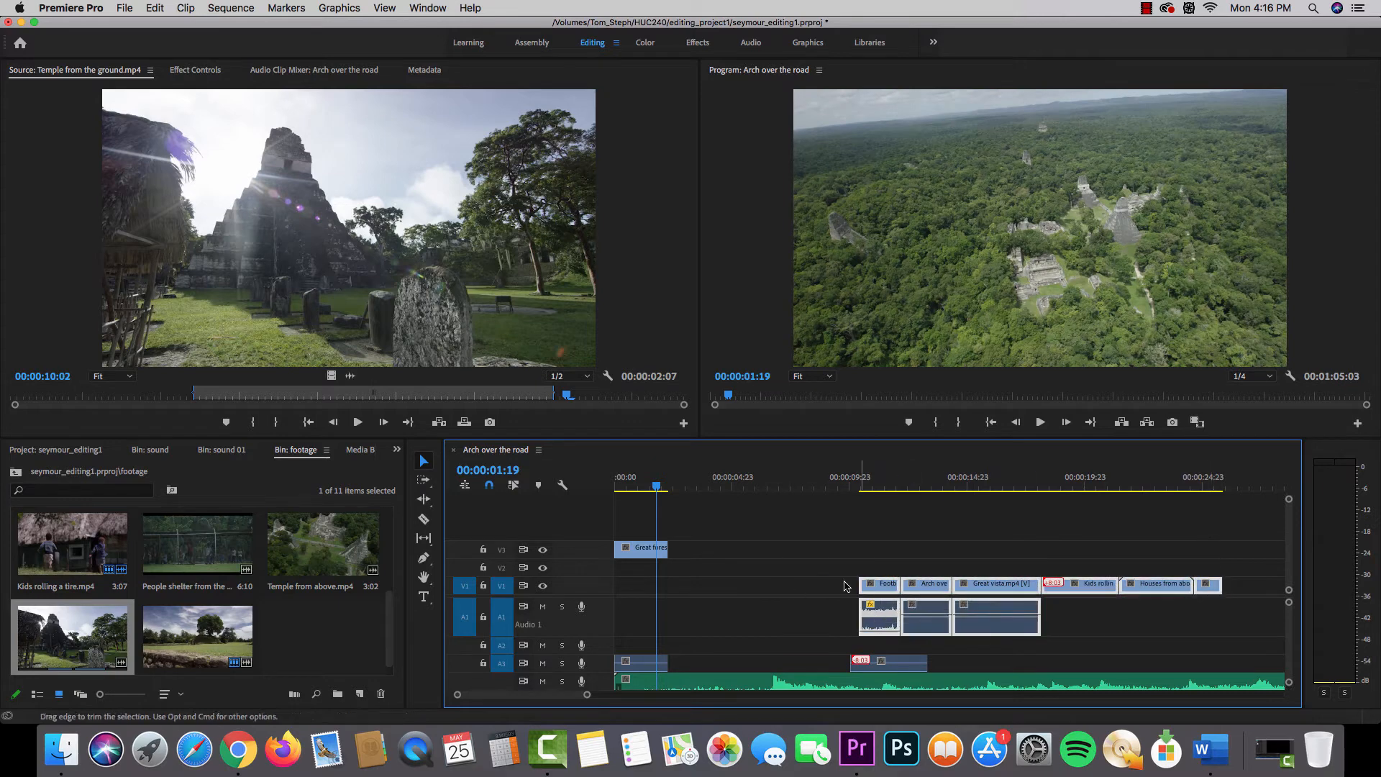
Place the video of Temple from the ground.mp4 on V2 and its audio on A1 right after the forest clip, and play the section.
{"action": "left_click_drag", "start_coordinate": [331, 379], "coordinate": [669, 568]}
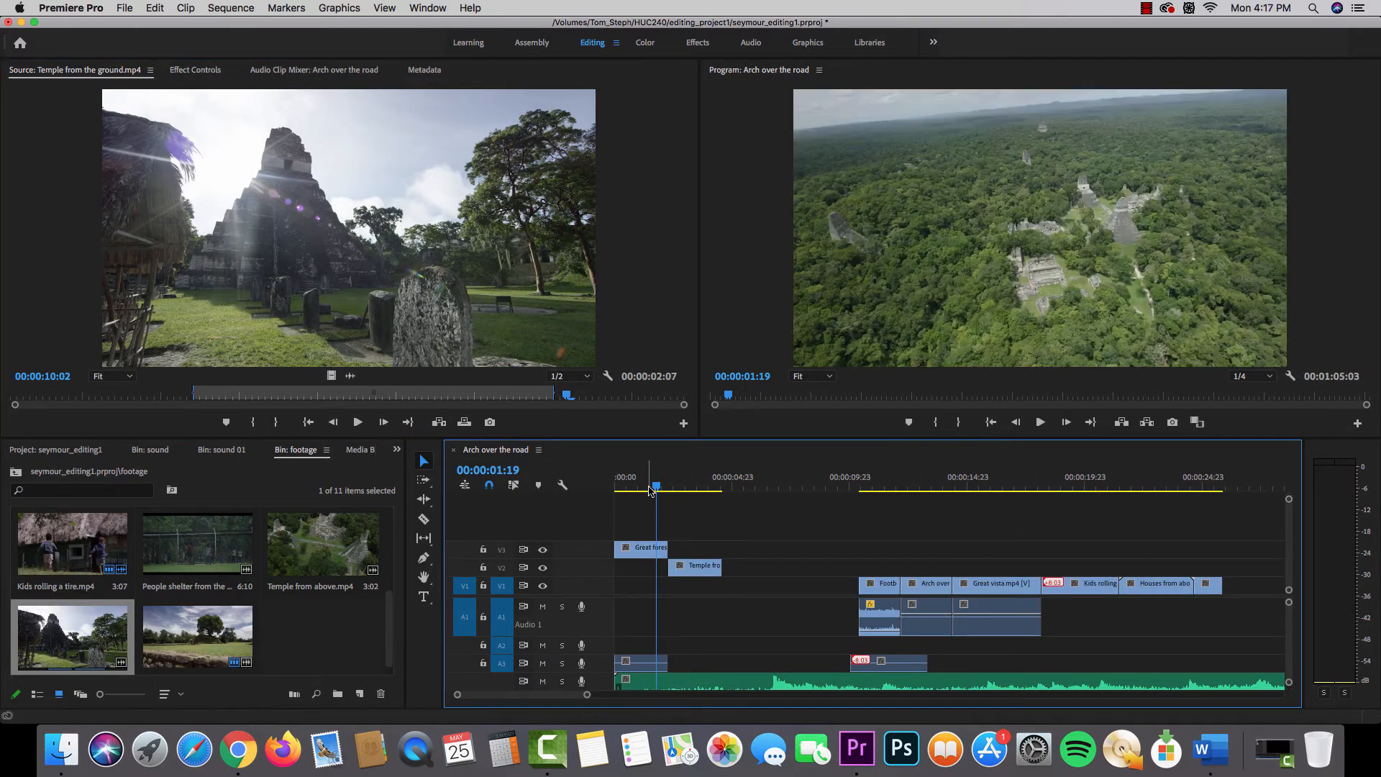
{"action": "left_click_drag", "start_coordinate": [346, 379], "coordinate": [669, 618]}
{"action": "key", "text": "space"}
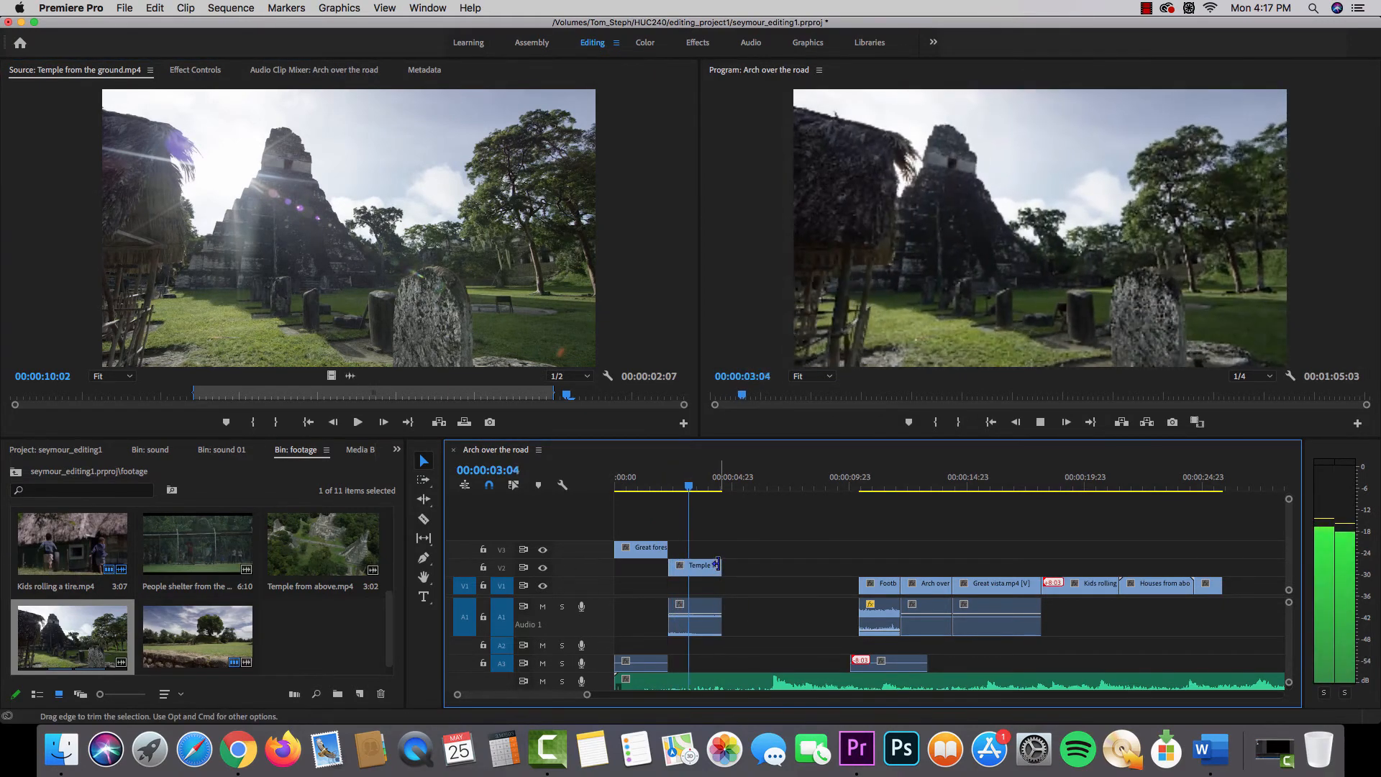
{"action": "key", "text": "space"}
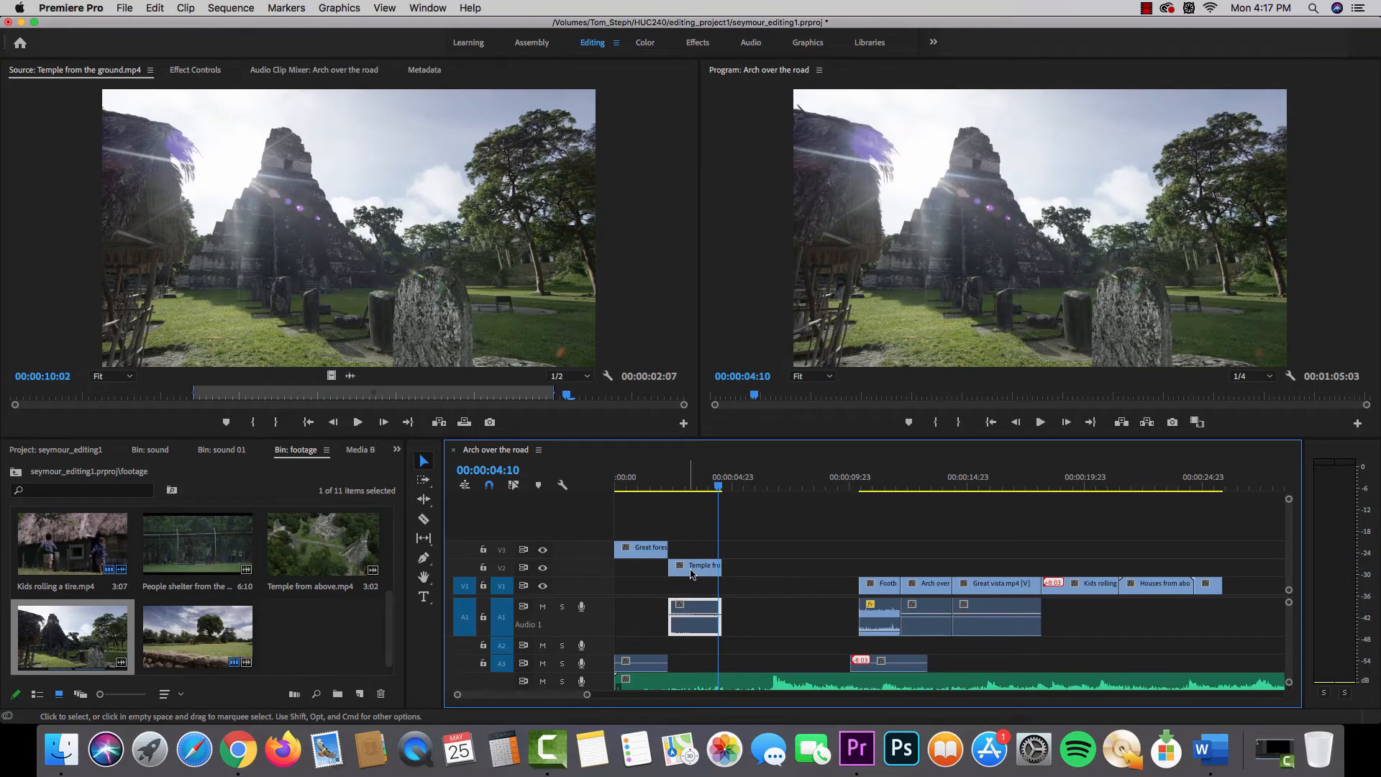
Delete the out-of-sync audio of the tire-rolling clip from A3.
{"action": "left_click_drag", "start_coordinate": [809, 541], "coordinate": [1096, 664]}
{"action": "left_click", "coordinate": [1044, 653]}
{"action": "left_click", "coordinate": [883, 663]}
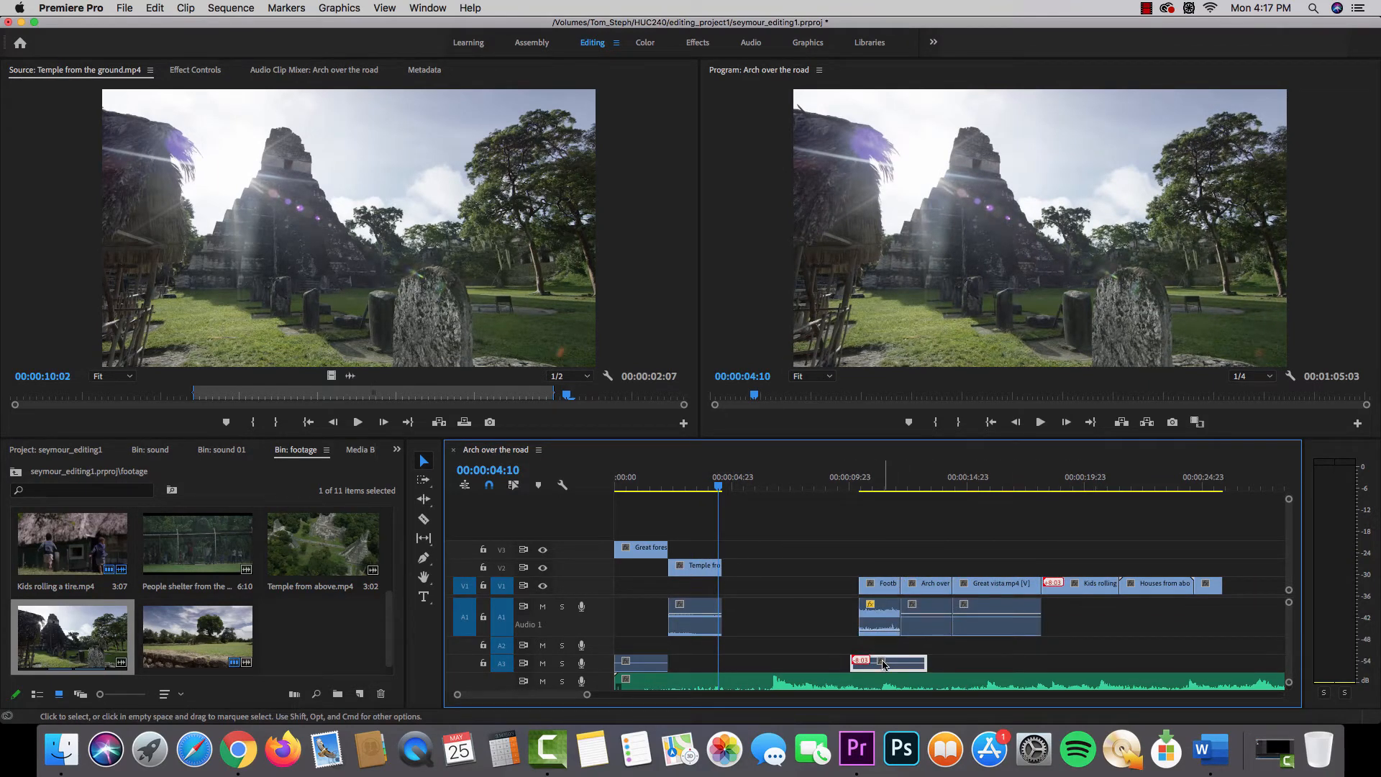
{"action": "key", "text": "Delete"}
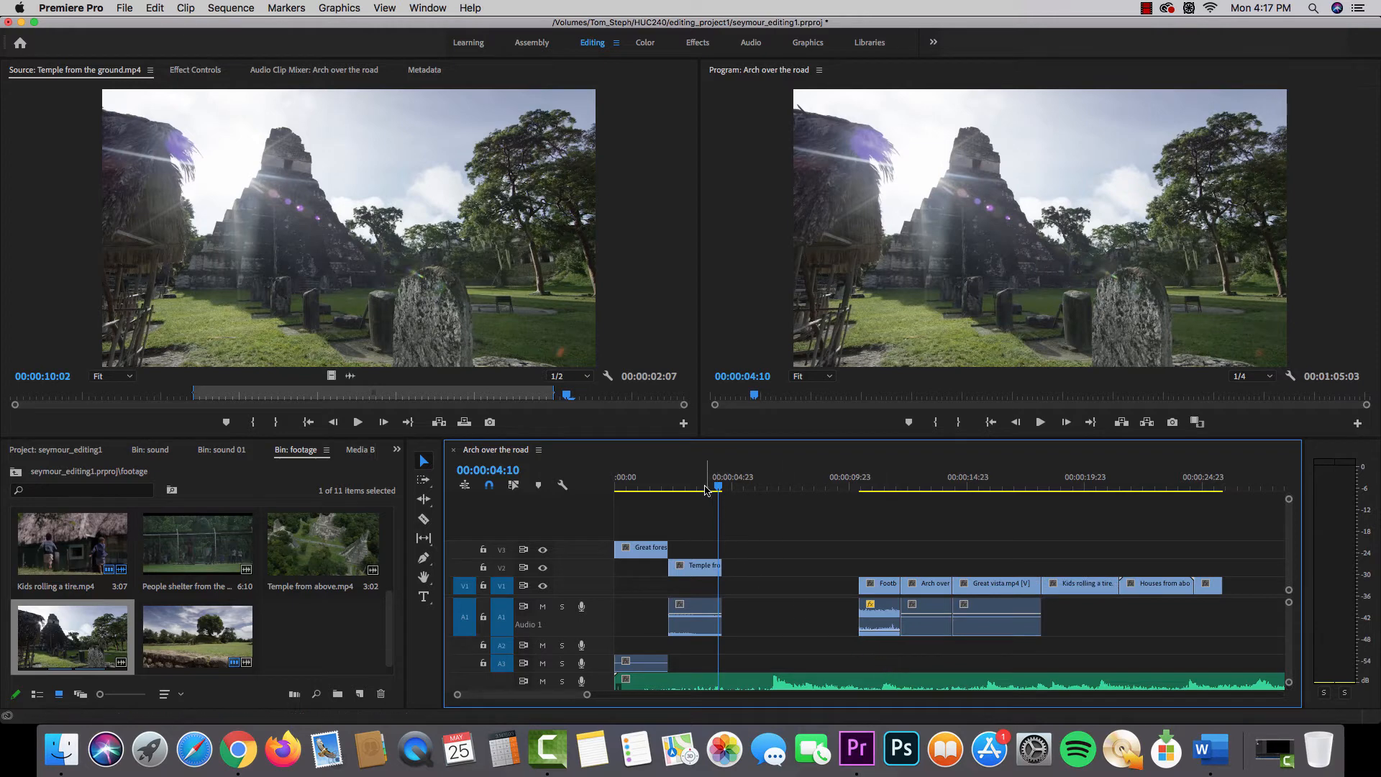
Try shifting the temple clip's audio and the football clip's audio out of sync with their video, and restore both positions.
{"action": "left_click_drag", "start_coordinate": [701, 485], "coordinate": [709, 485]}
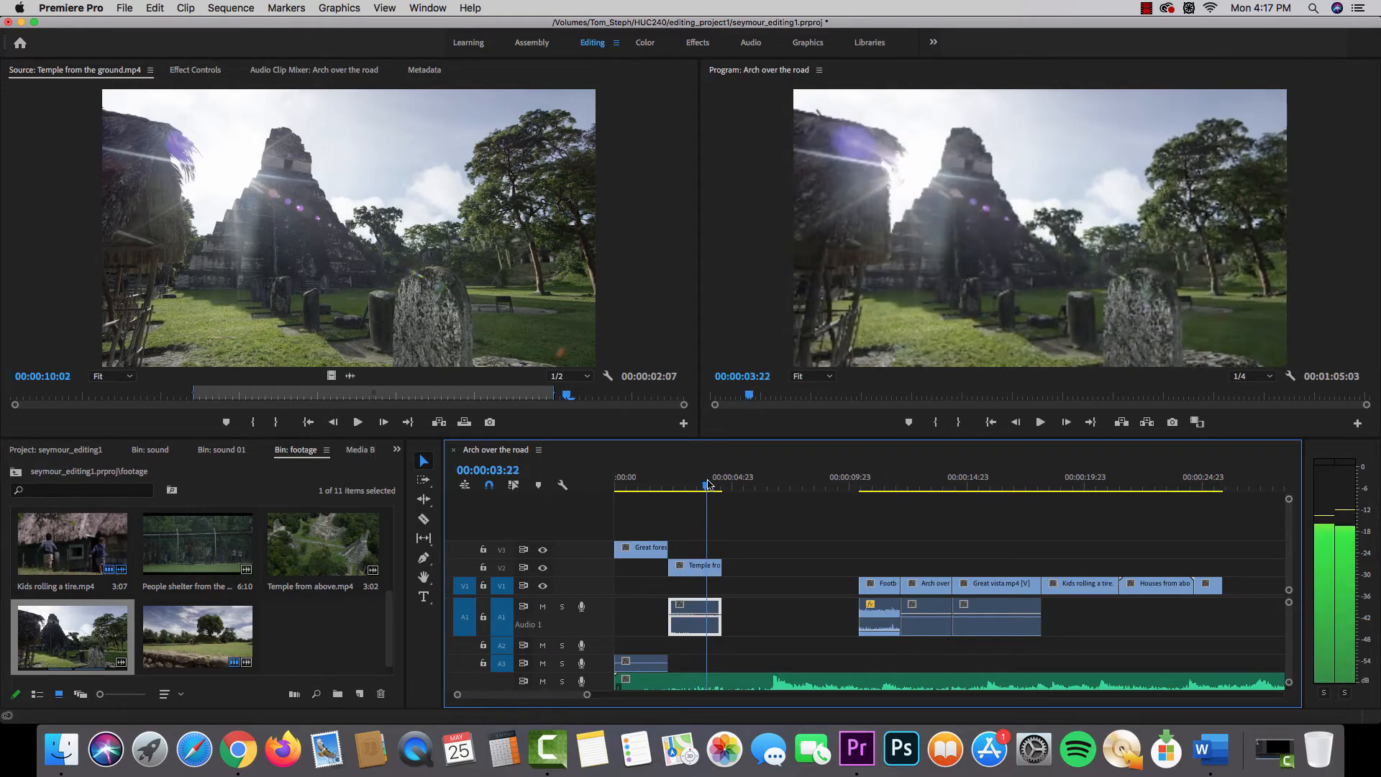
{"action": "left_click_drag", "start_coordinate": [696, 624], "coordinate": [713, 625]}
{"action": "key", "text": "super+z"}
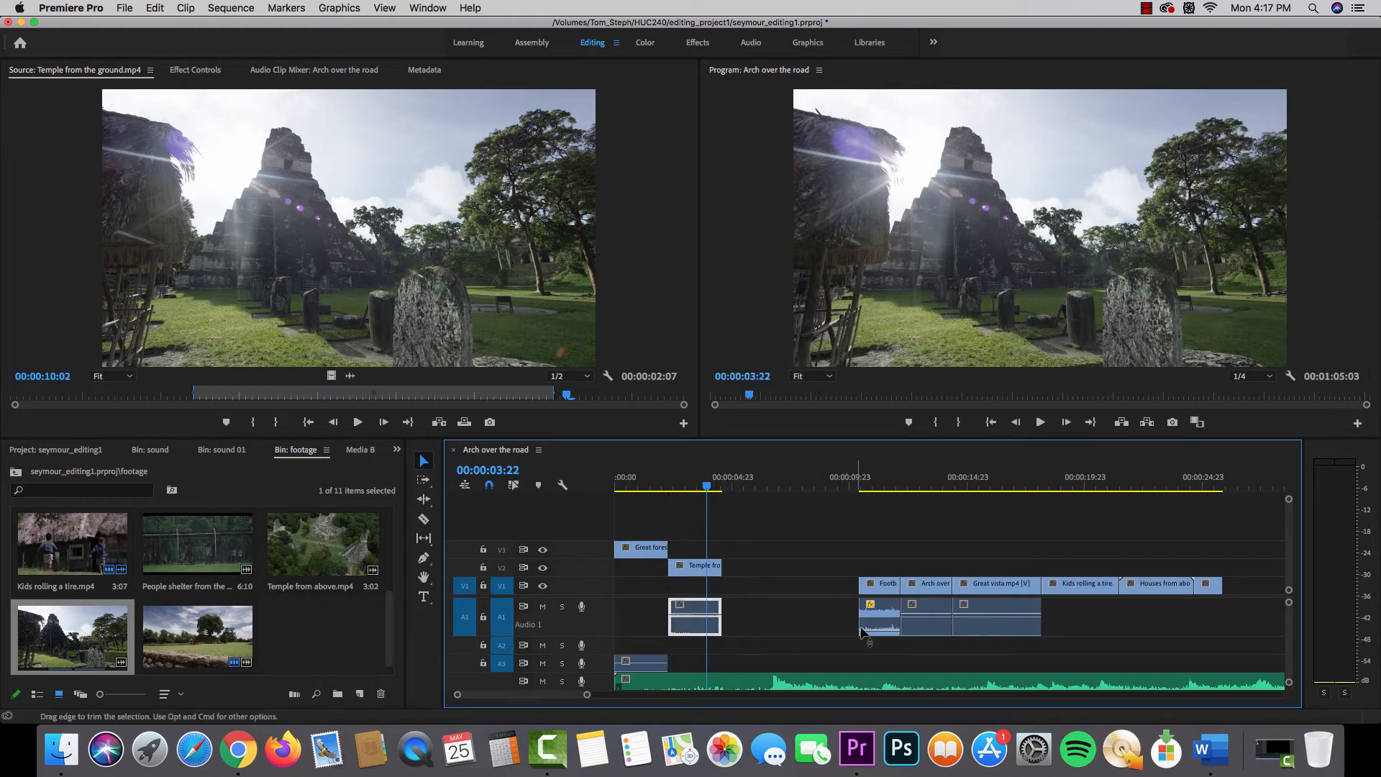
{"action": "left_click_drag", "start_coordinate": [876, 611], "coordinate": [868, 611]}
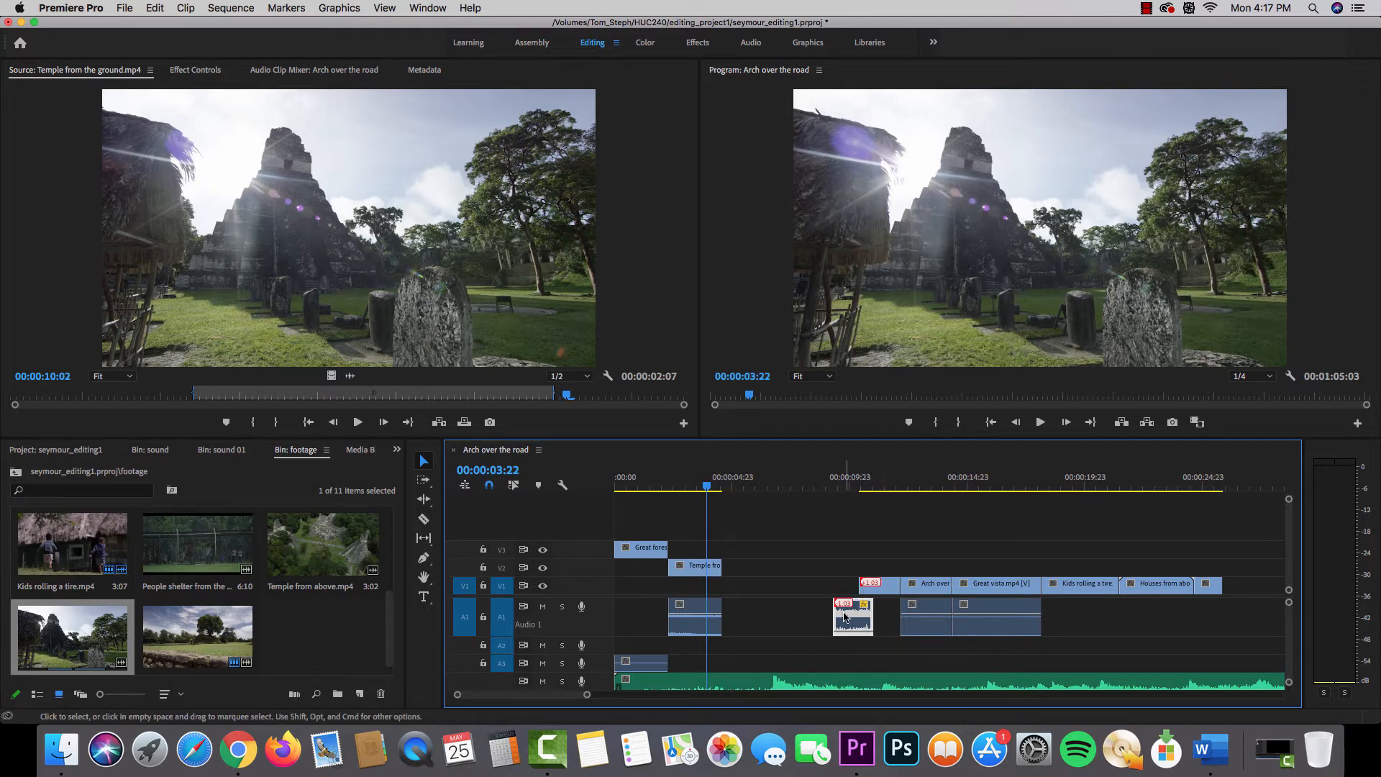
{"action": "left_click_drag", "start_coordinate": [846, 617], "coordinate": [874, 620]}
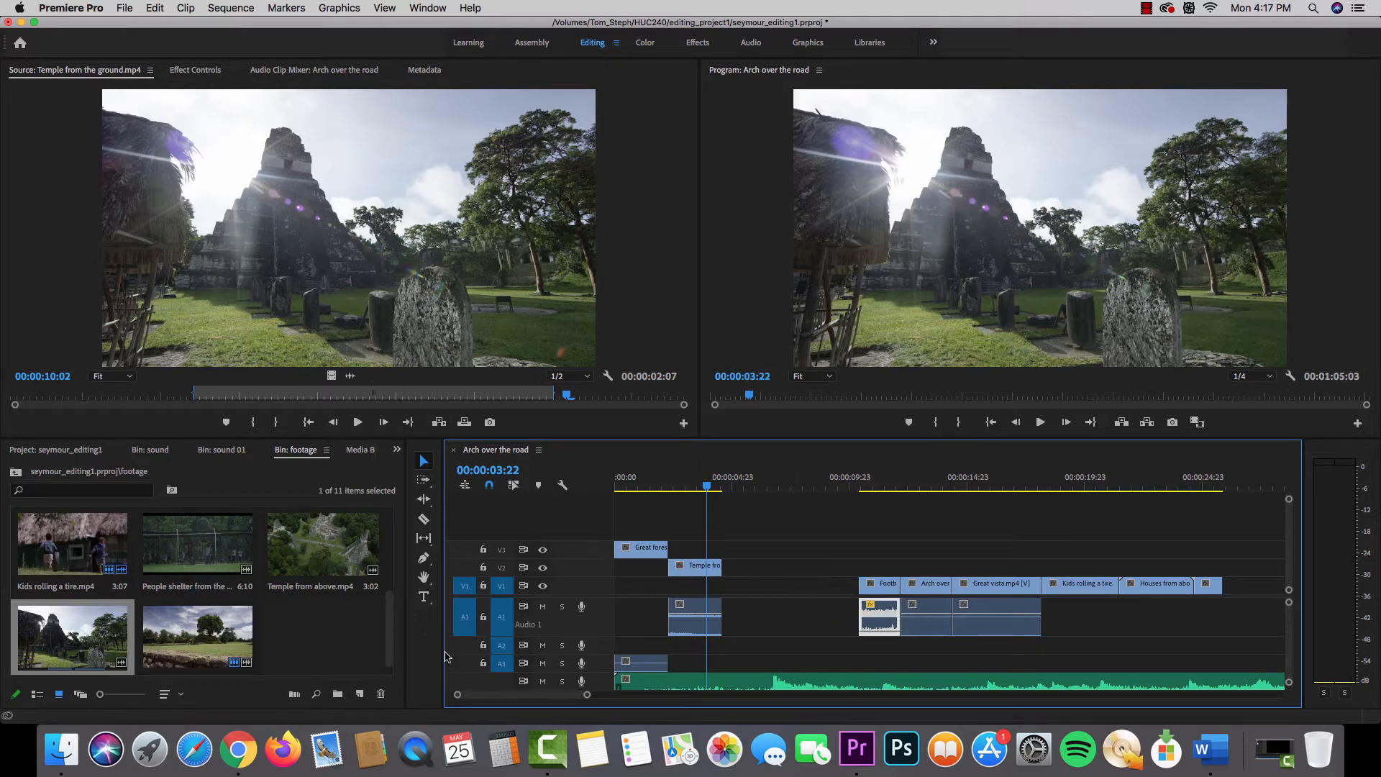
Move the football clip with its audio earlier along V1 and A1 to start at about 5 seconds.
{"action": "left_click_drag", "start_coordinate": [585, 697], "coordinate": [562, 696]}
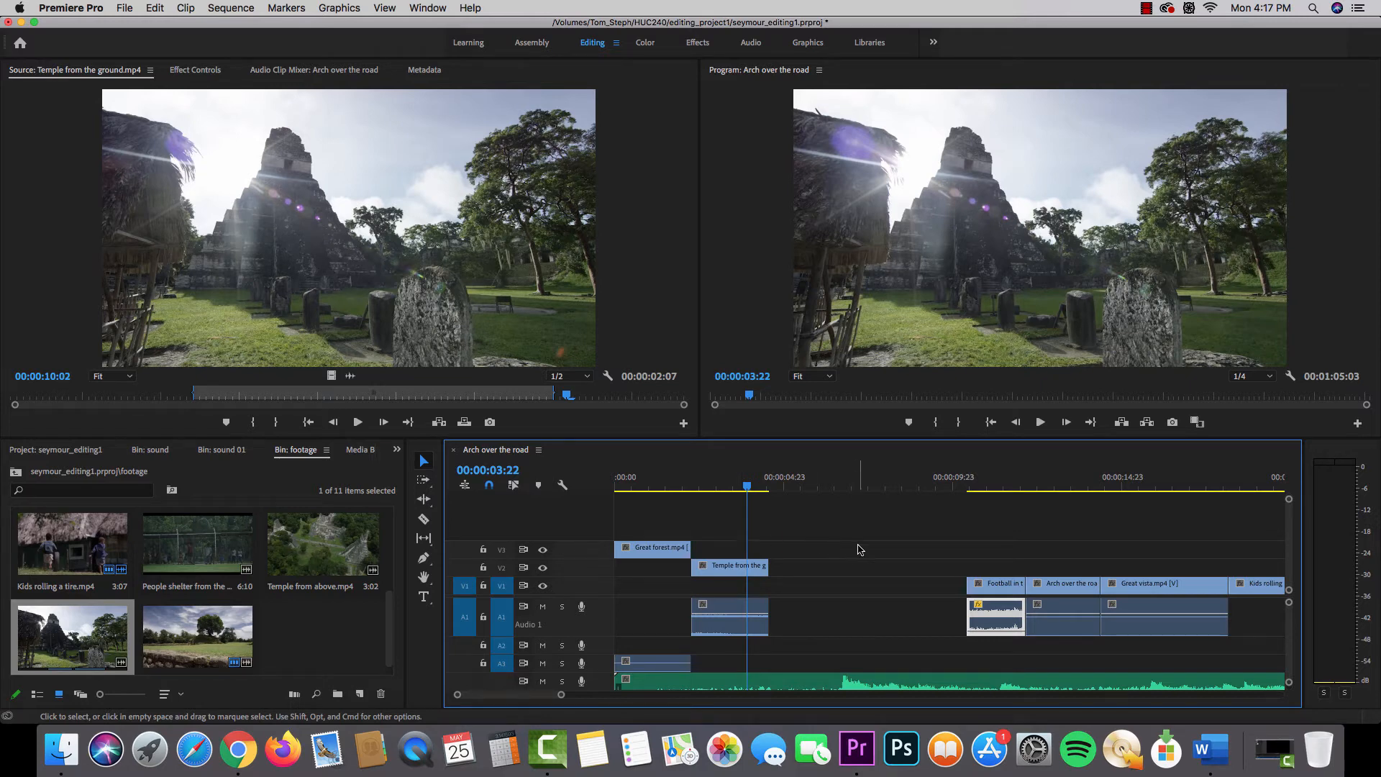
{"action": "left_click", "coordinate": [1000, 590]}
{"action": "left_click_drag", "start_coordinate": [998, 587], "coordinate": [825, 592]}
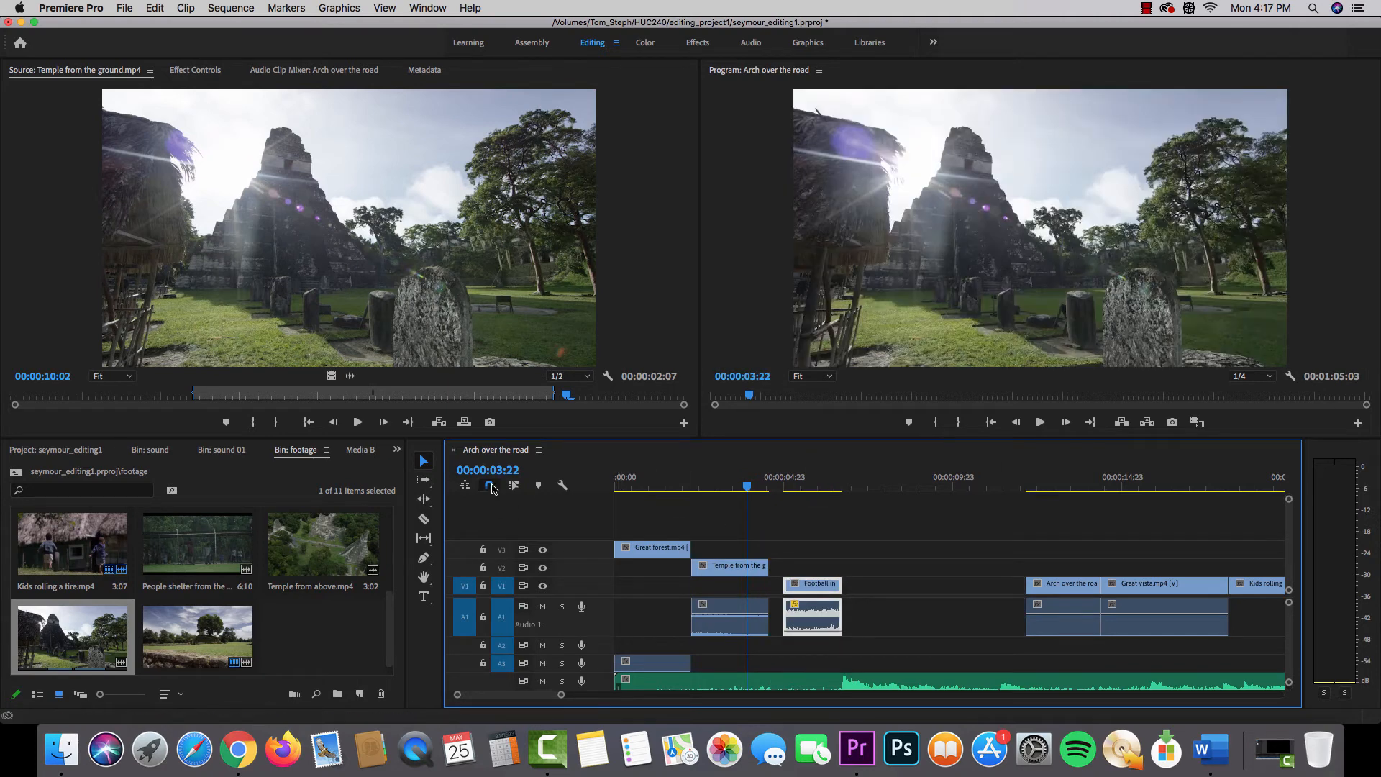
Turn snapping off, move the football audio to A2, and slide video and audio in sync to slightly overlap the temple clip's end.
{"action": "left_click", "coordinate": [492, 487]}
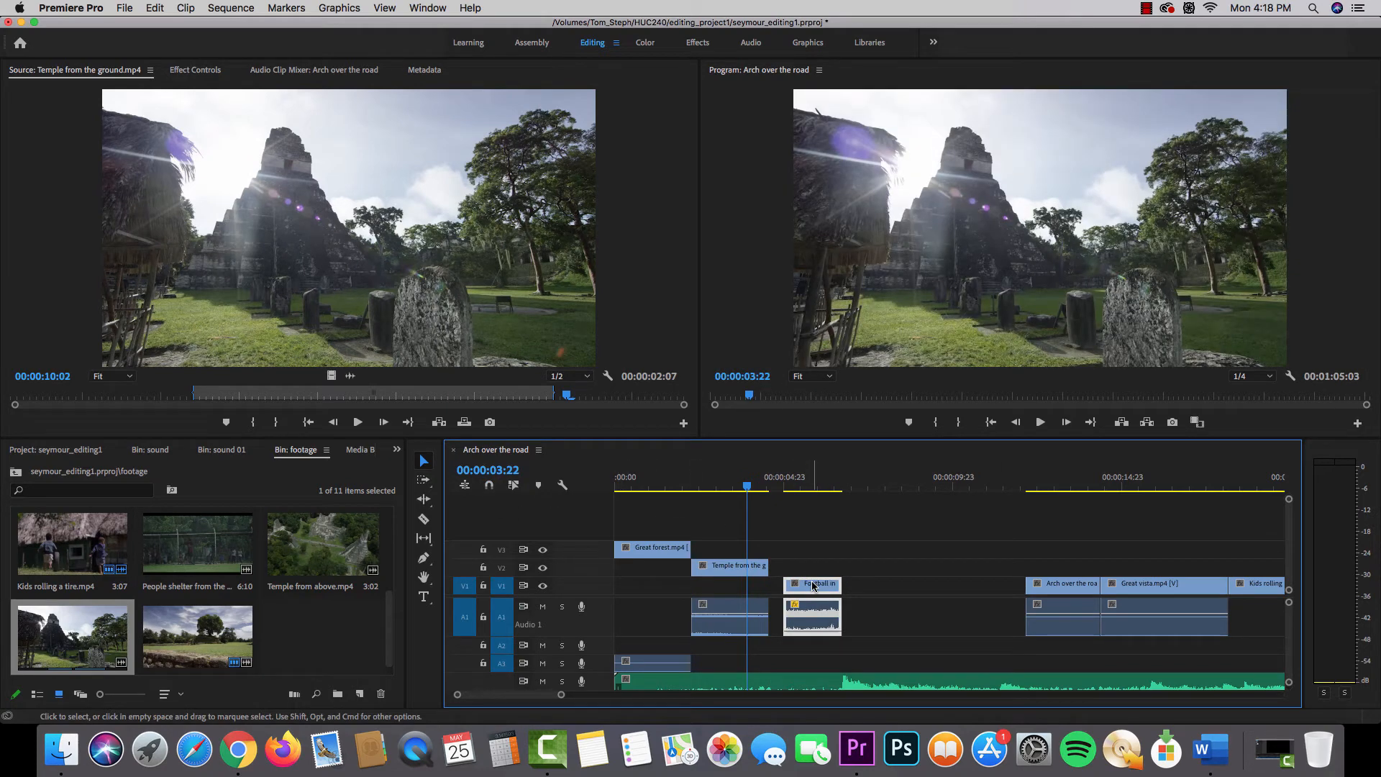
{"action": "left_click", "coordinate": [861, 588]}
{"action": "mouse_move", "coordinate": [807, 623]}
{"action": "left_mouse_down"}
{"action": "mouse_move", "coordinate": [822, 666]}
{"action": "mouse_move", "coordinate": [799, 644]}
{"action": "left_mouse_up"}
{"action": "left_click_drag", "start_coordinate": [817, 586], "coordinate": [805, 592]}
{"action": "left_click_drag", "start_coordinate": [813, 646], "coordinate": [789, 653]}
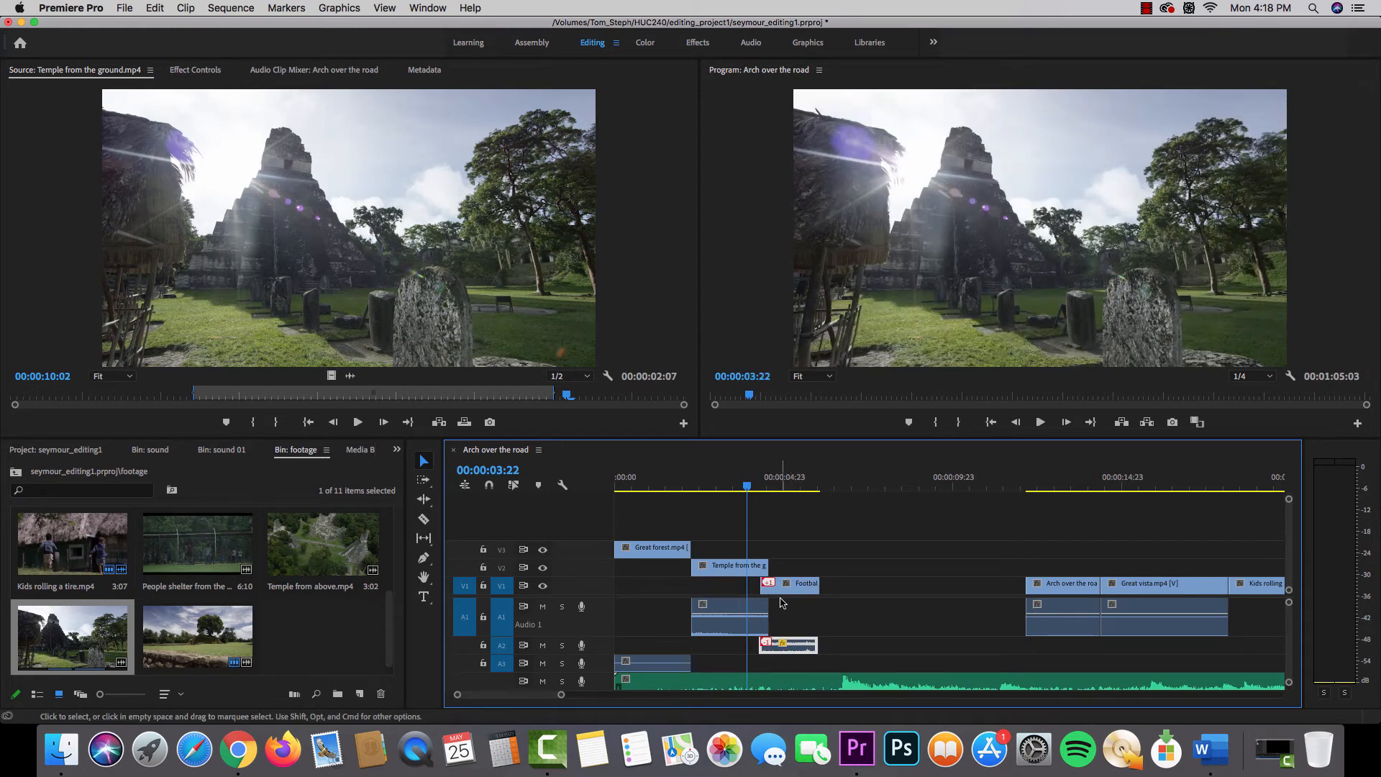
{"action": "left_click_drag", "start_coordinate": [784, 590], "coordinate": [796, 594]}
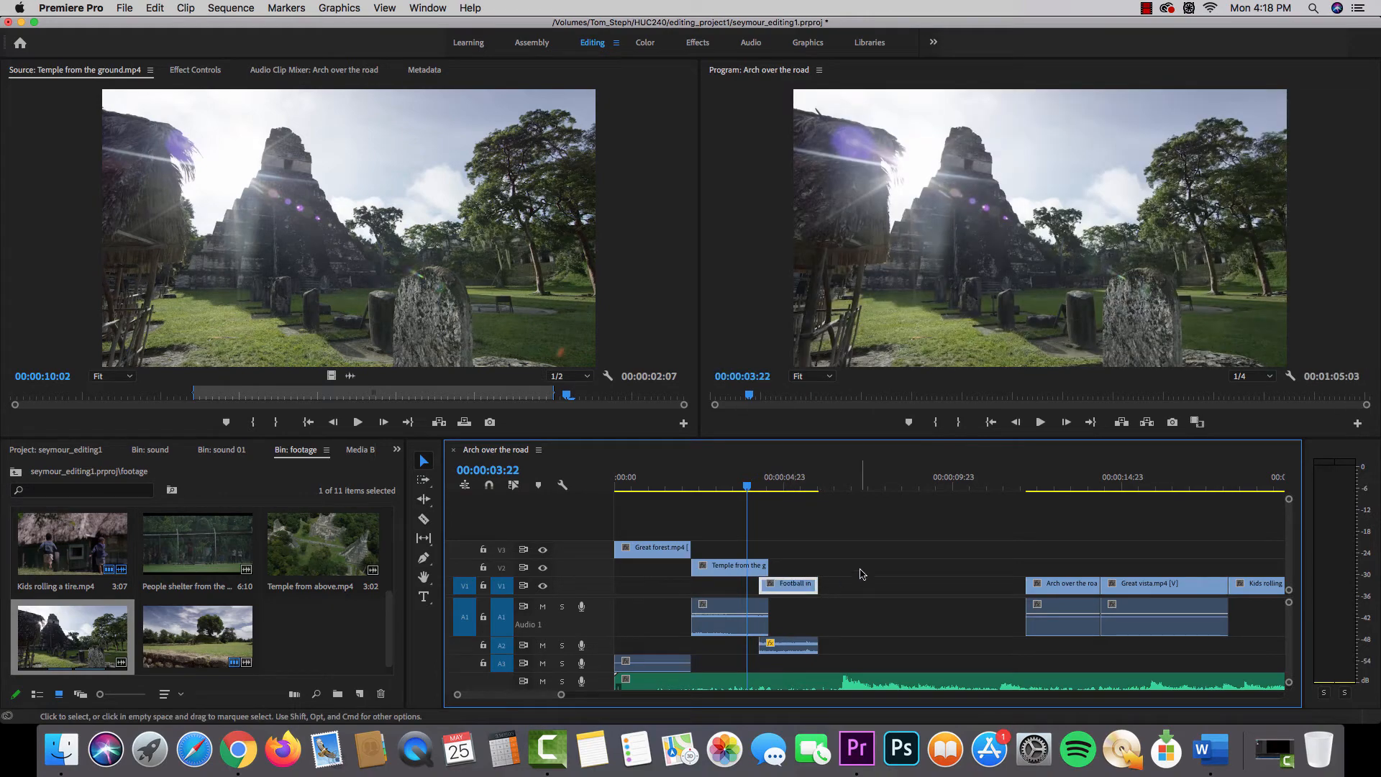
Turn snapping back on and trim the start of the football clip's video and A2 audio to about 5 seconds.
{"action": "key", "text": "space"}
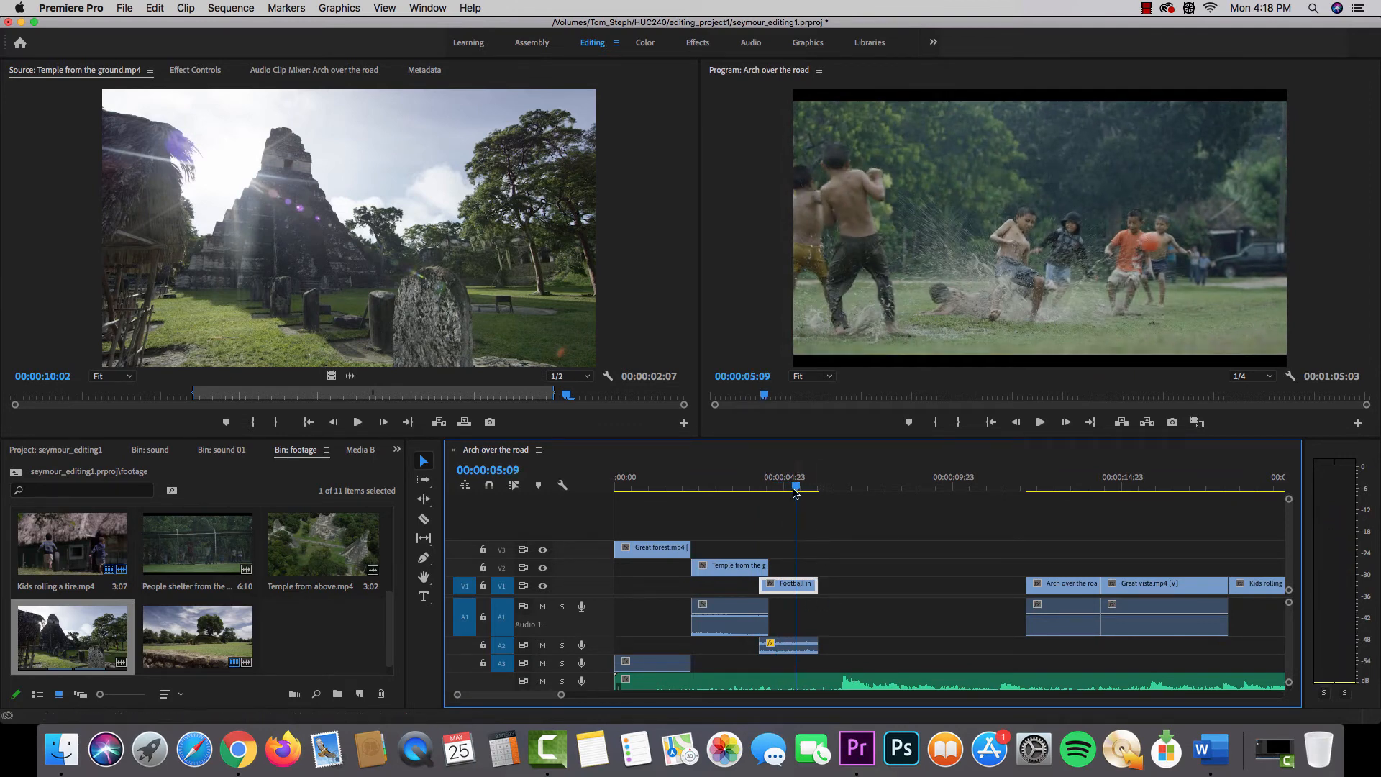
{"action": "left_click_drag", "start_coordinate": [797, 487], "coordinate": [804, 488]}
{"action": "left_click", "coordinate": [489, 485]}
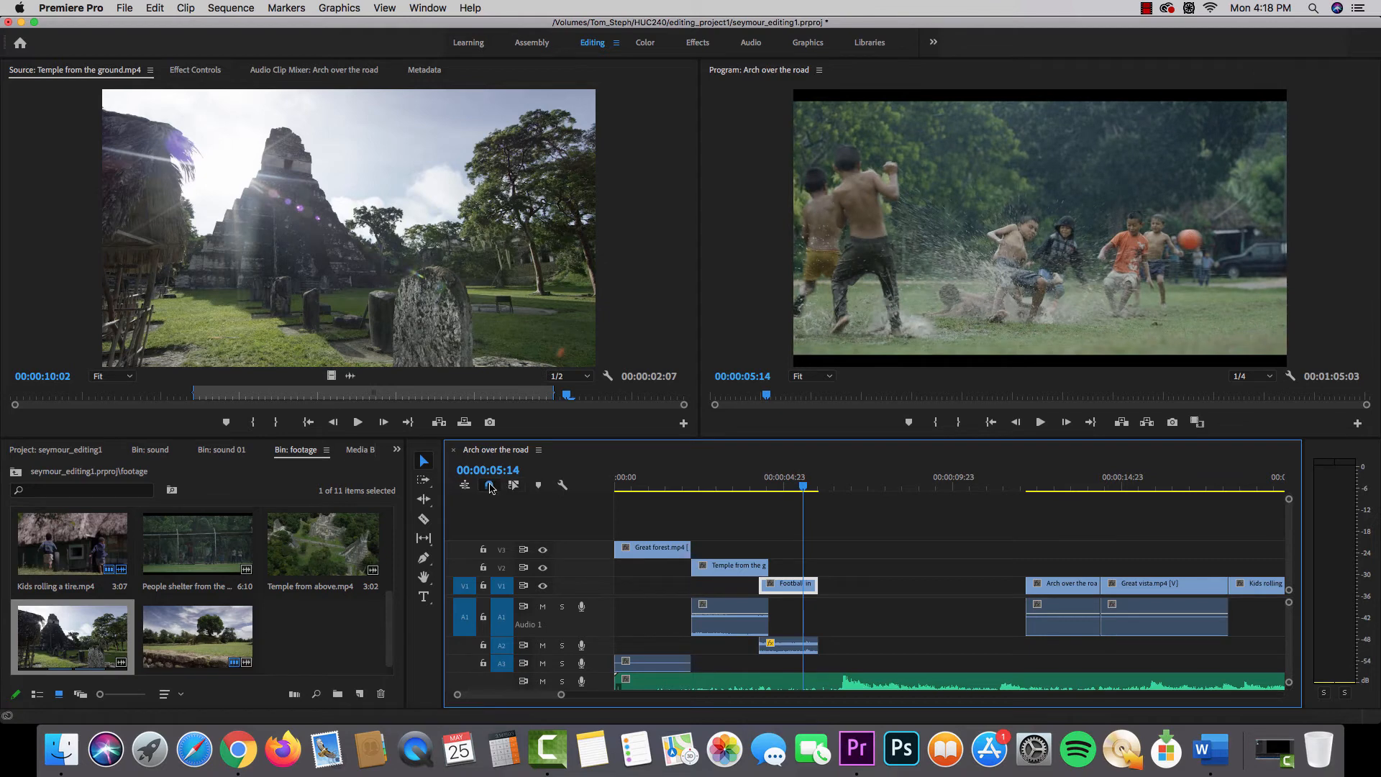
{"action": "left_click", "coordinate": [791, 484]}
{"action": "left_click_drag", "start_coordinate": [794, 482], "coordinate": [802, 485]}
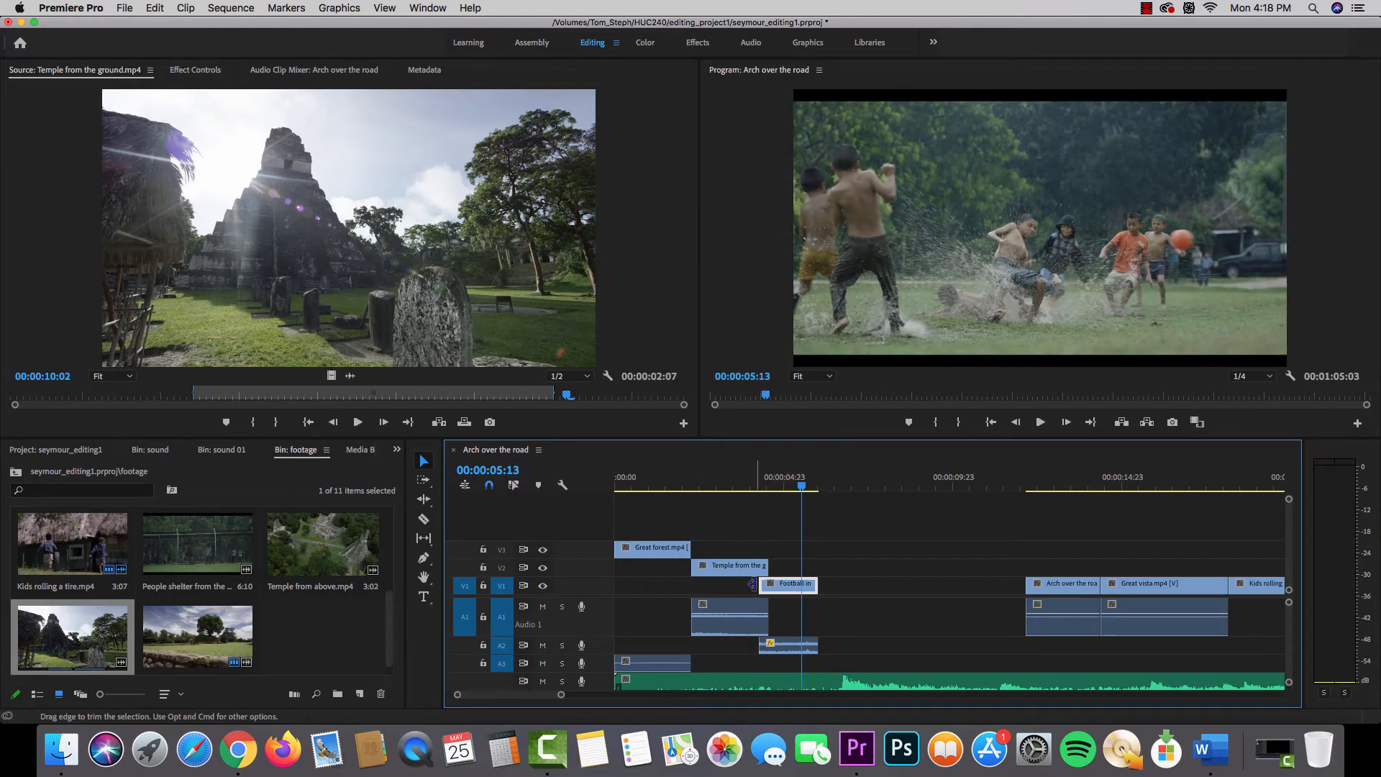
{"action": "left_click_drag", "start_coordinate": [756, 485], "coordinate": [774, 487]}
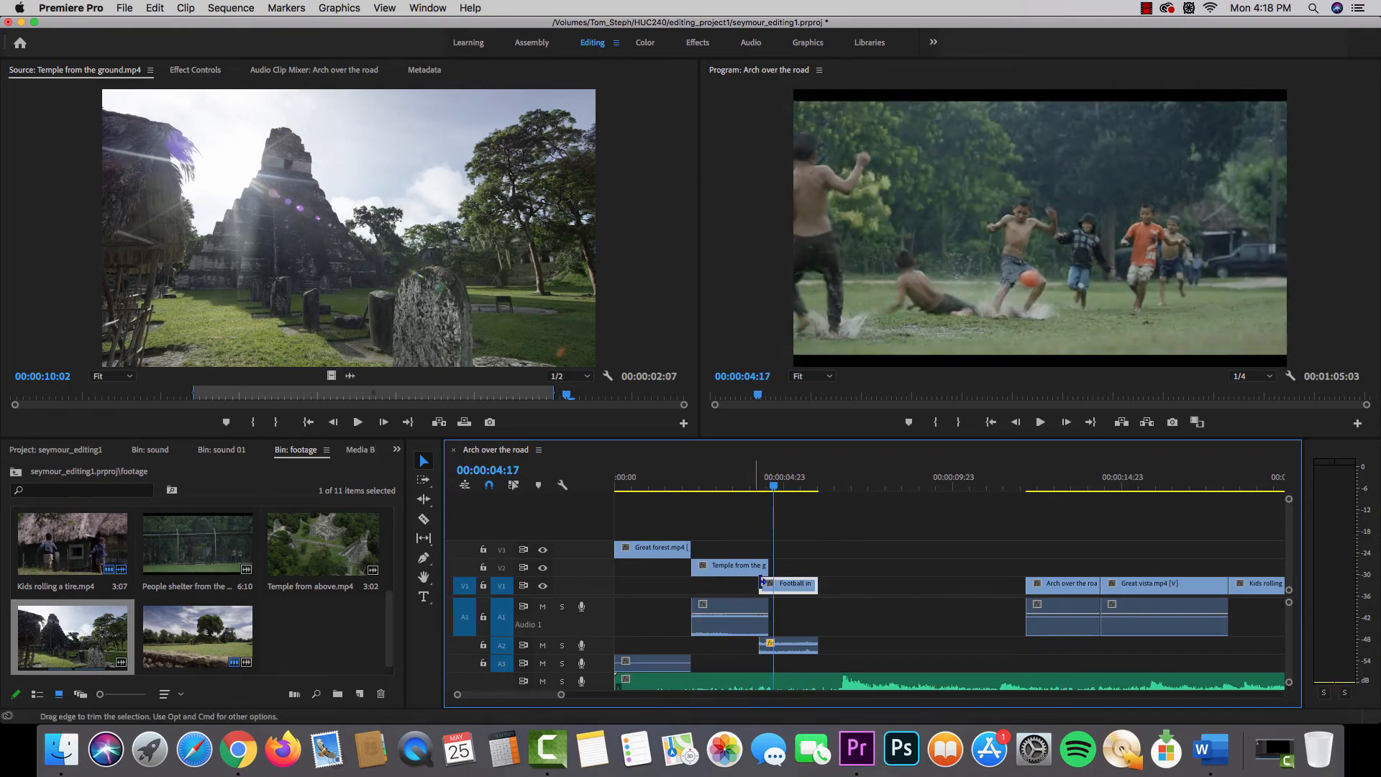
{"action": "left_click_drag", "start_coordinate": [762, 583], "coordinate": [788, 583]}
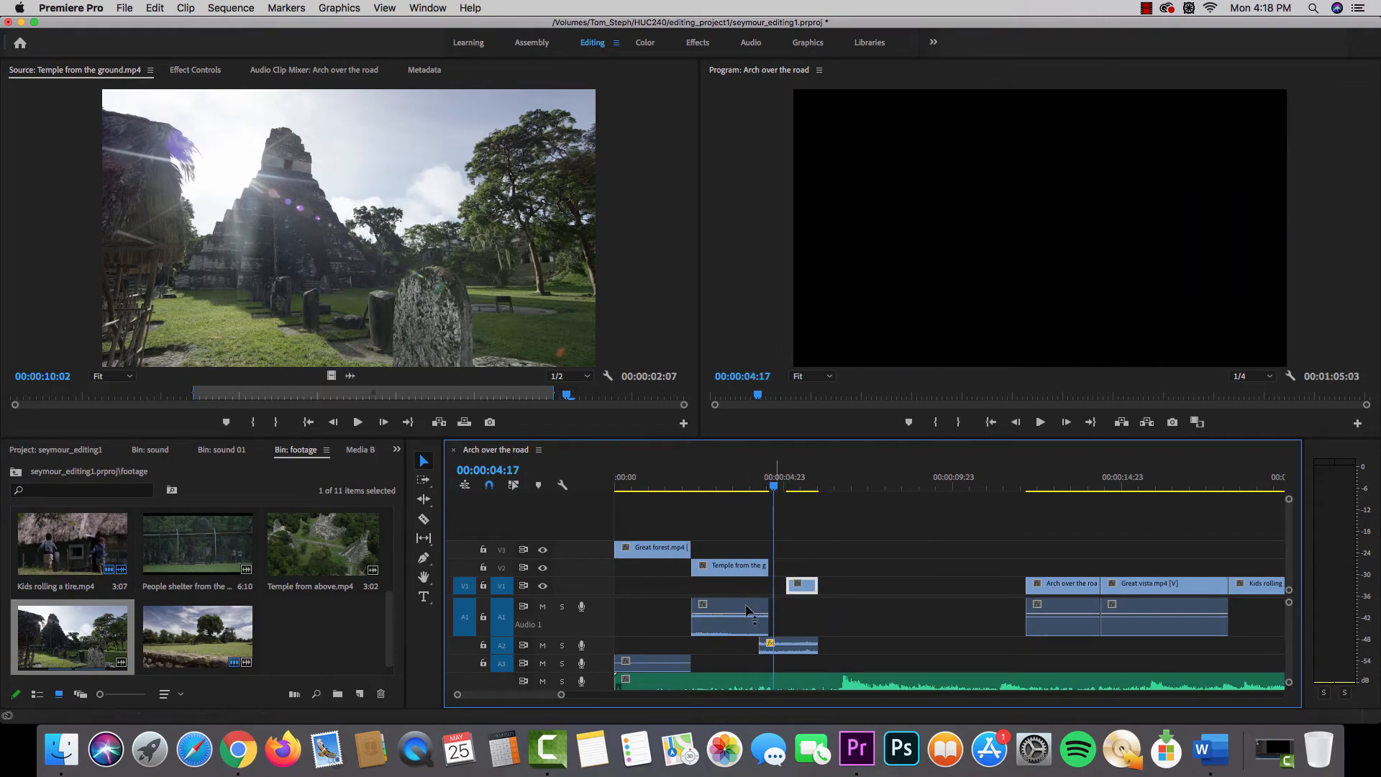
{"action": "left_click_drag", "start_coordinate": [761, 643], "coordinate": [786, 643]}
Trim the end of the temple clip's video and audio to about 3.5 seconds, and play the section.
{"action": "left_click_drag", "start_coordinate": [767, 565], "coordinate": [735, 604]}
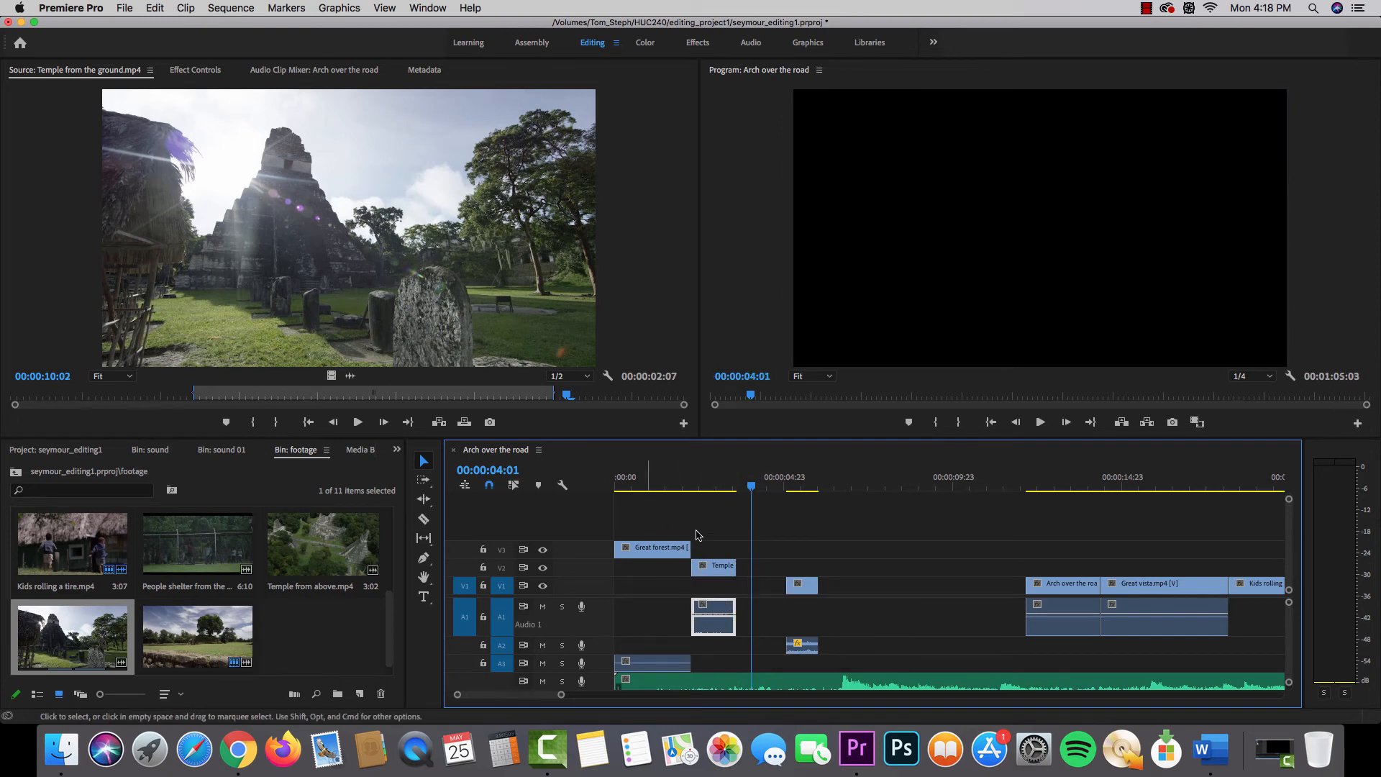
{"action": "left_click", "coordinate": [676, 492]}
{"action": "key", "text": "space"}
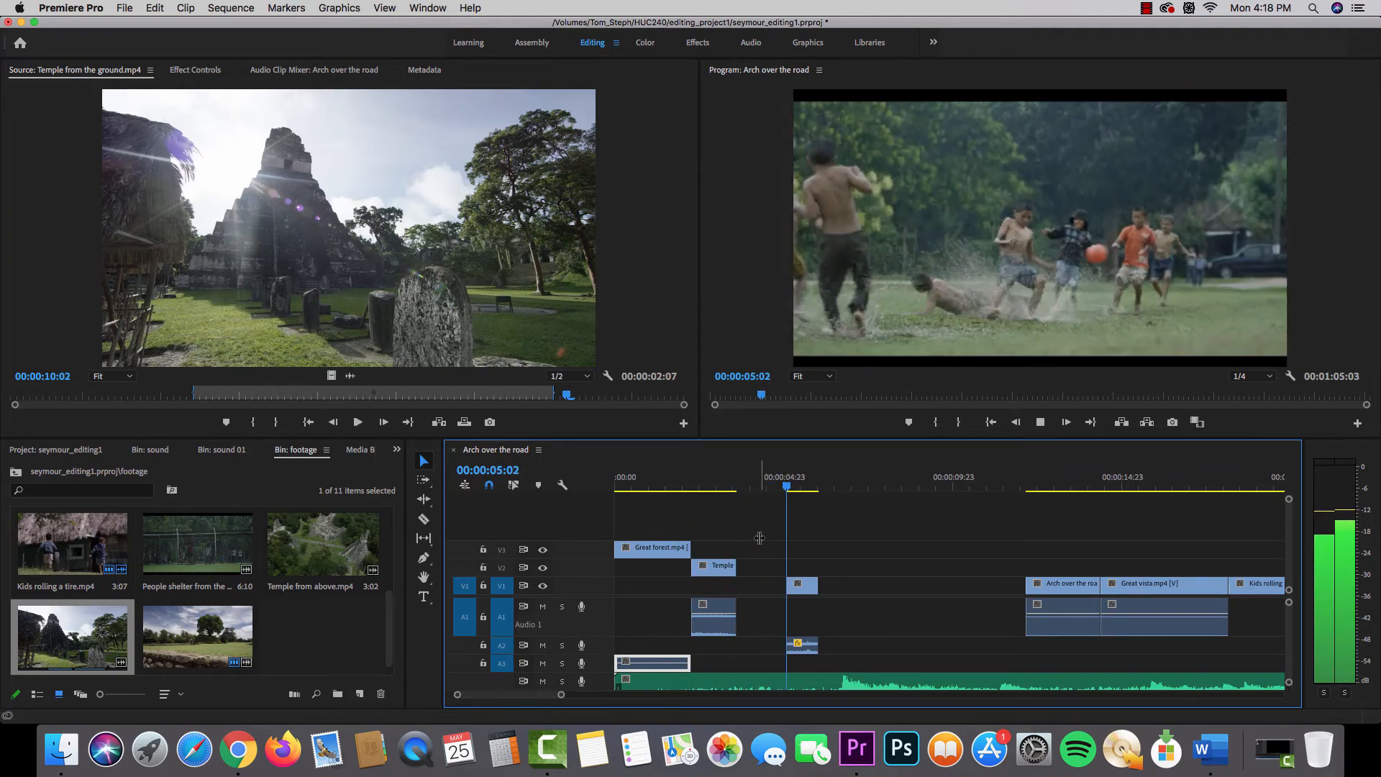
{"action": "key", "text": "space"}
Move the trimmed football clip and its A2 audio directly against the temple clip's end, and play the cut.
{"action": "left_click", "coordinate": [801, 645]}
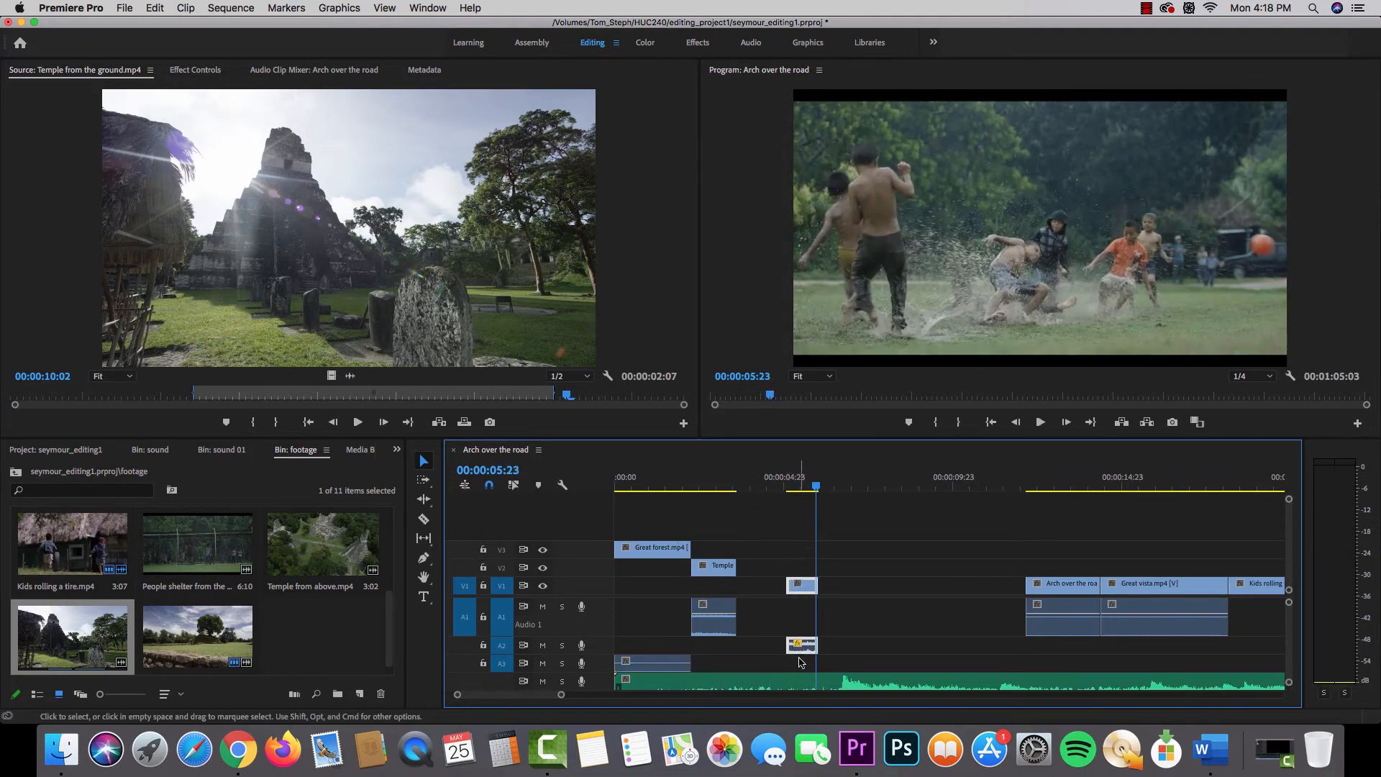
{"action": "left_click_drag", "start_coordinate": [806, 585], "coordinate": [757, 586]}
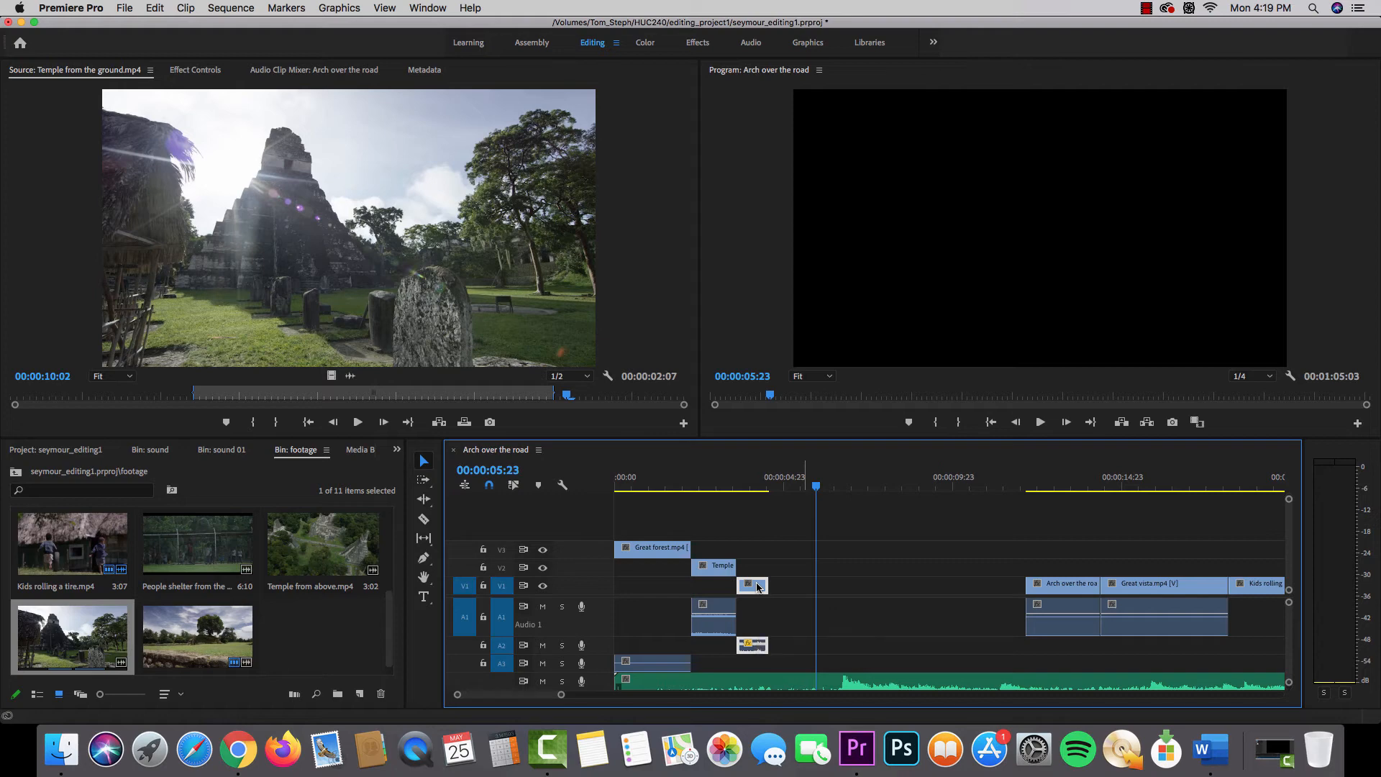
{"action": "left_click", "coordinate": [668, 480]}
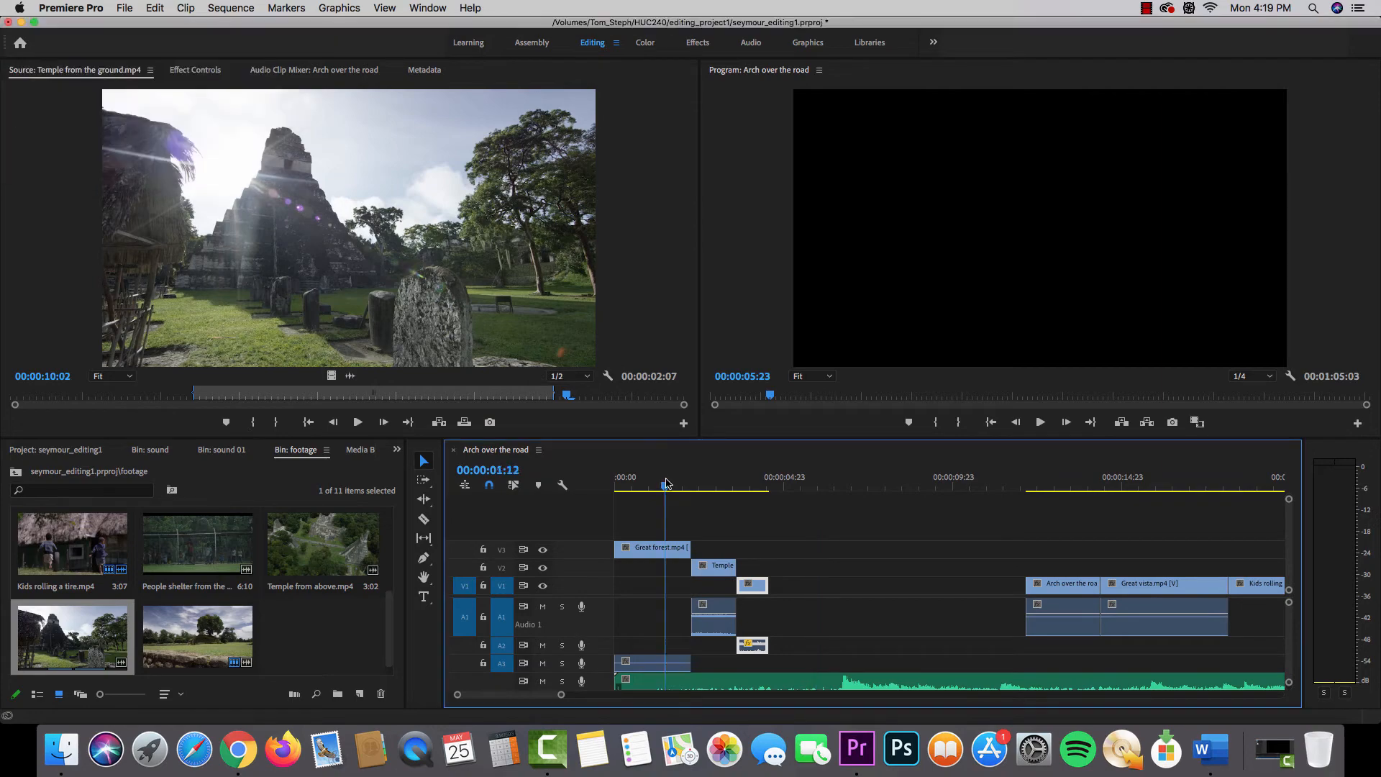
{"action": "key", "text": "space"}
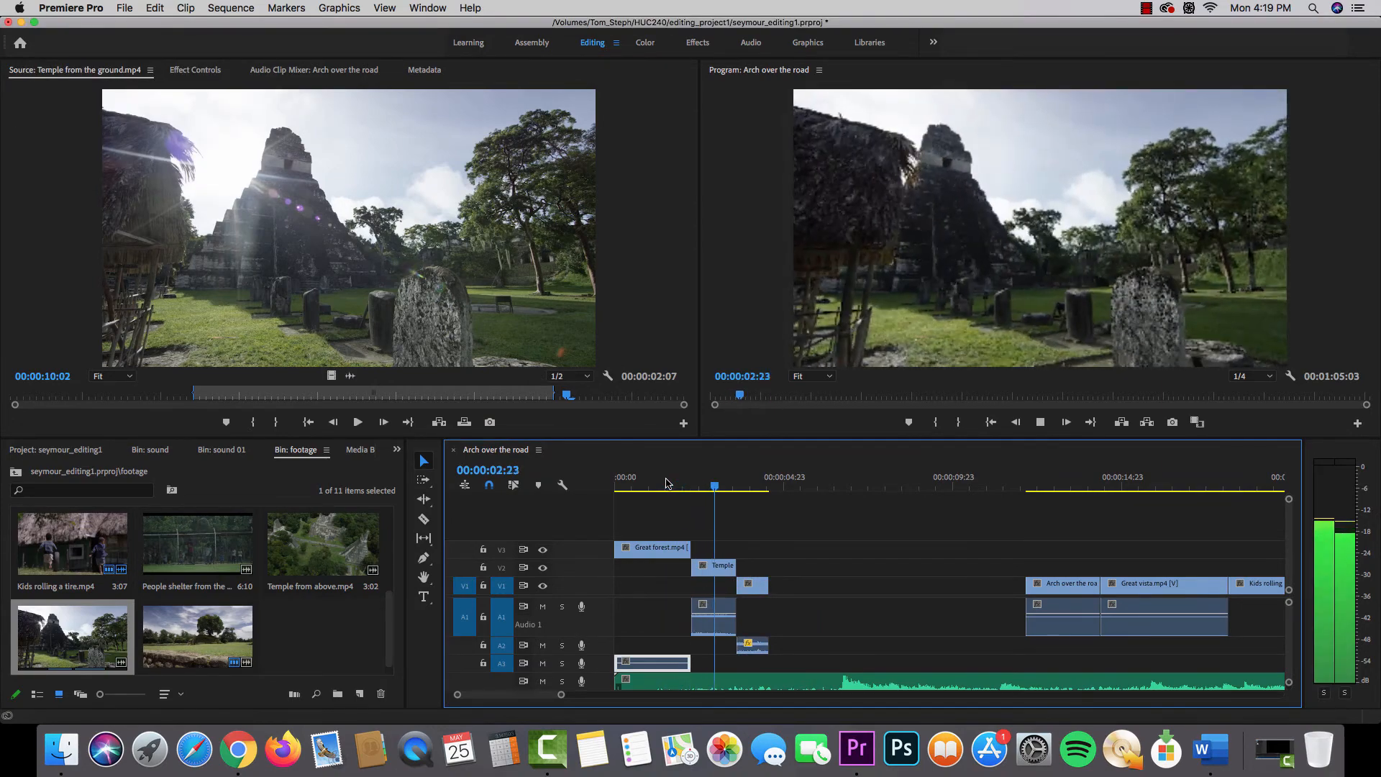
{"action": "left_click", "coordinate": [655, 482]}
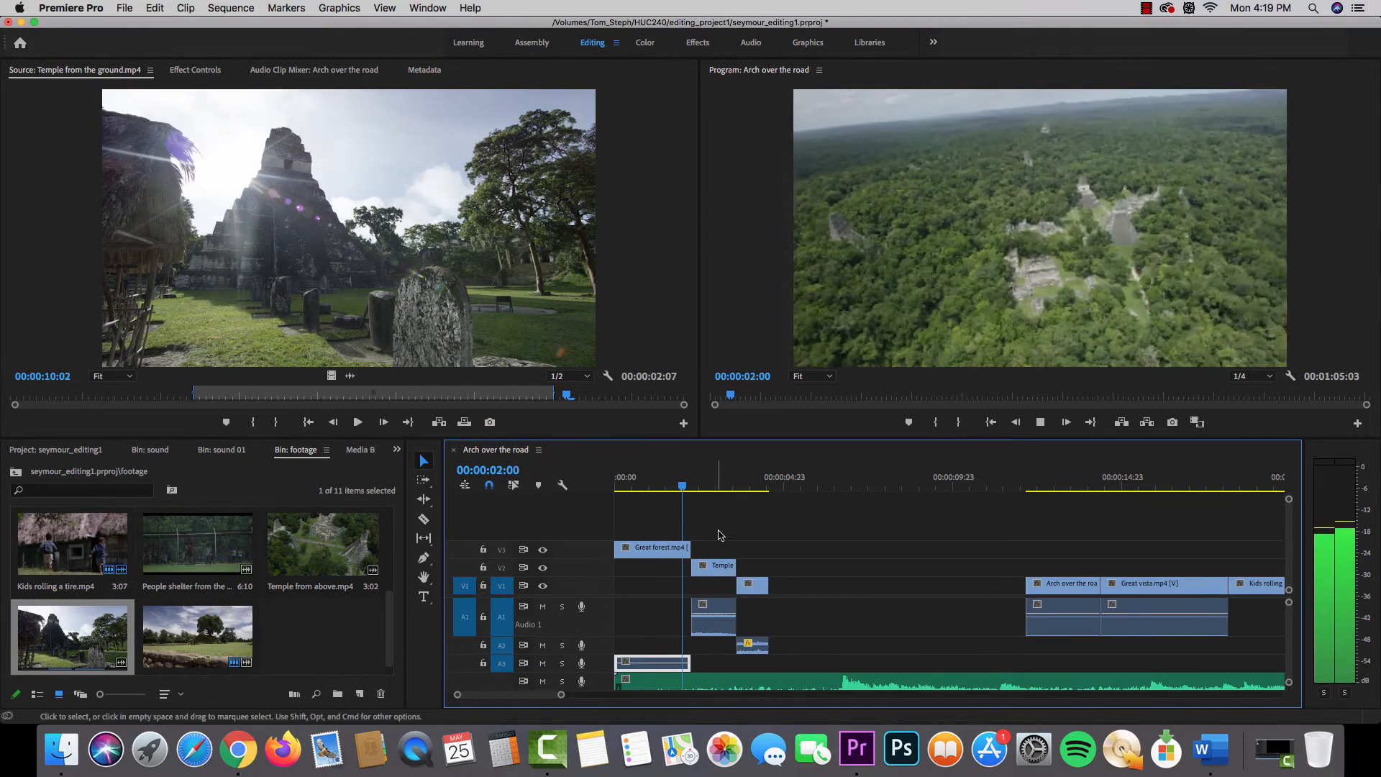
Try placing the temple clip beneath the forest clip at the sequence start, play it, and undo the move.
{"action": "left_click", "coordinate": [715, 568]}
{"action": "left_click_drag", "start_coordinate": [714, 570], "coordinate": [647, 572]}
{"action": "left_click_drag", "start_coordinate": [658, 485], "coordinate": [589, 487]}
{"action": "key", "text": "space"}
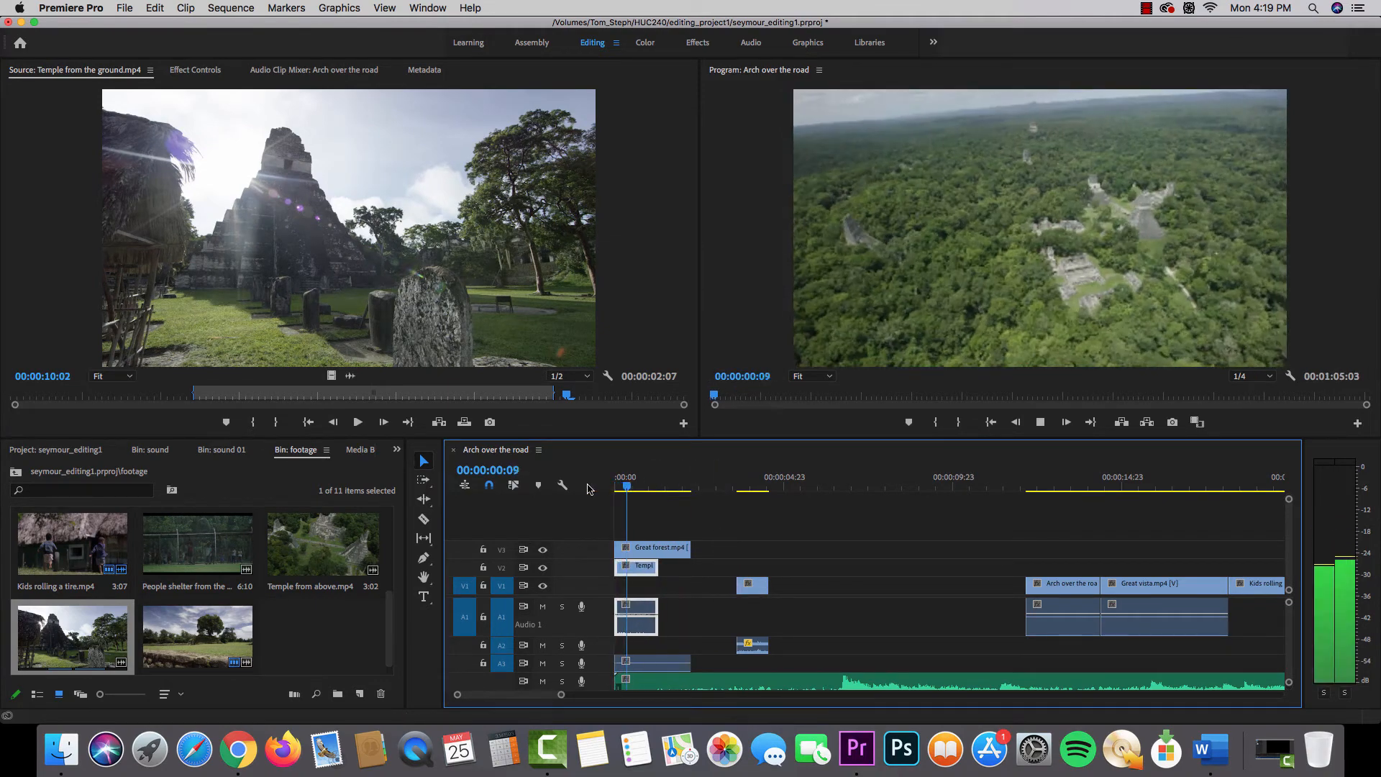
{"action": "key", "text": "space"}
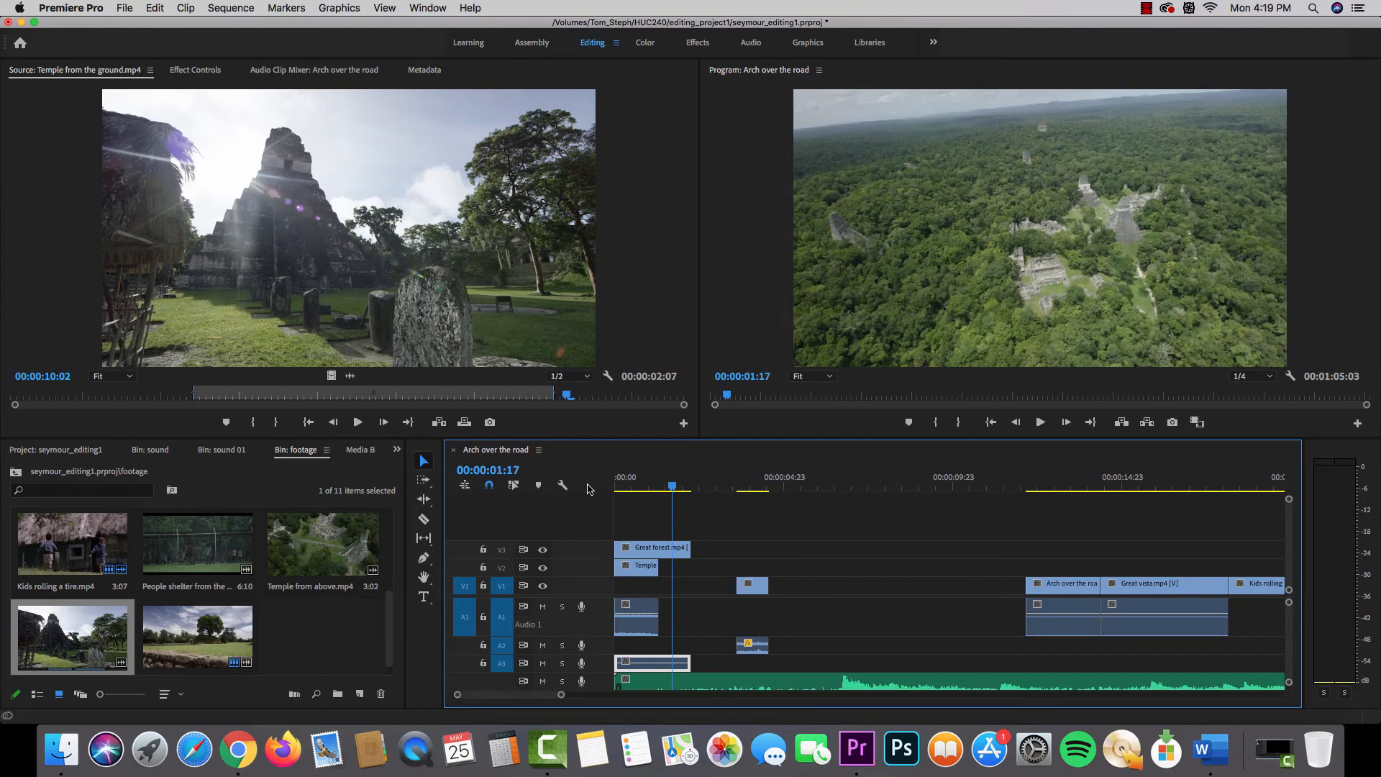
{"action": "key", "text": "super+z"}
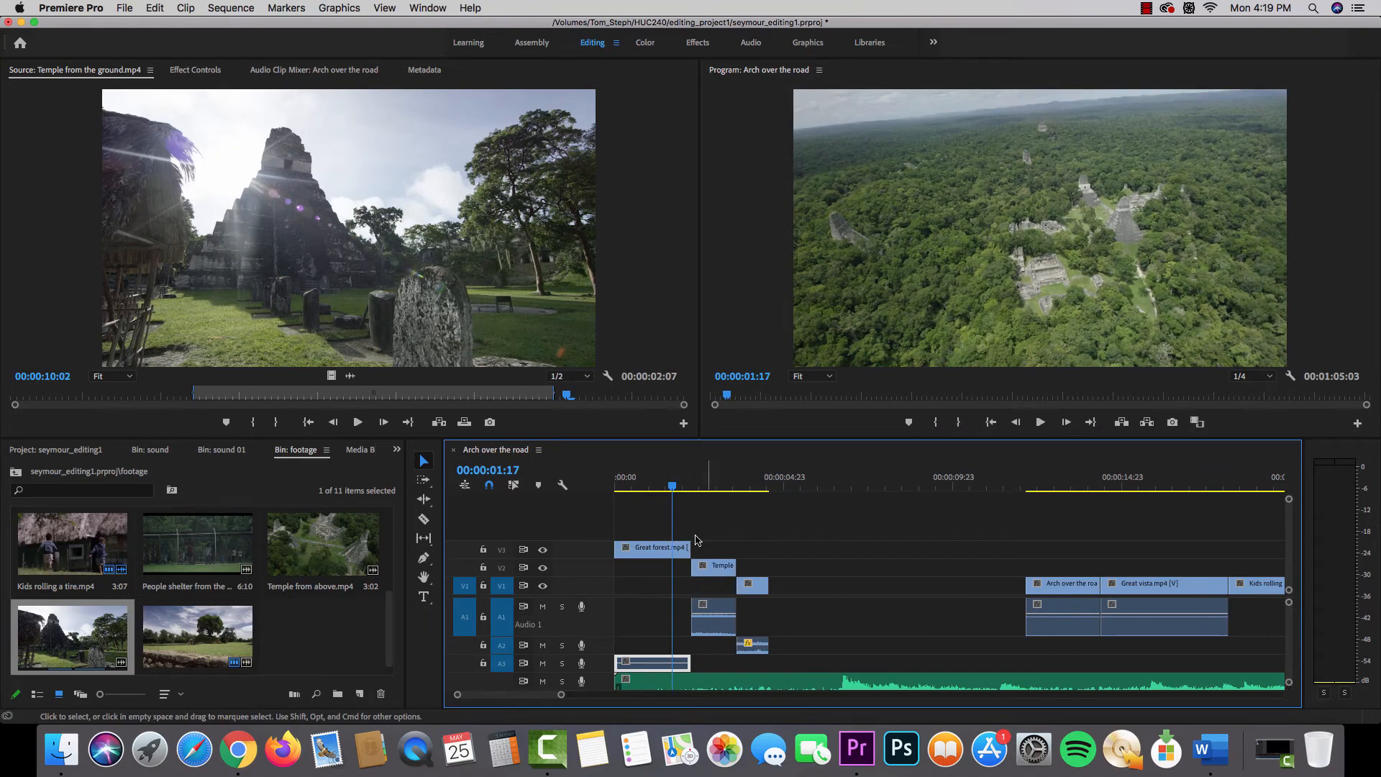
Try extending the start of the temple video on V2 beneath the end of the forest clip, and play the result.
{"action": "key", "text": "space"}
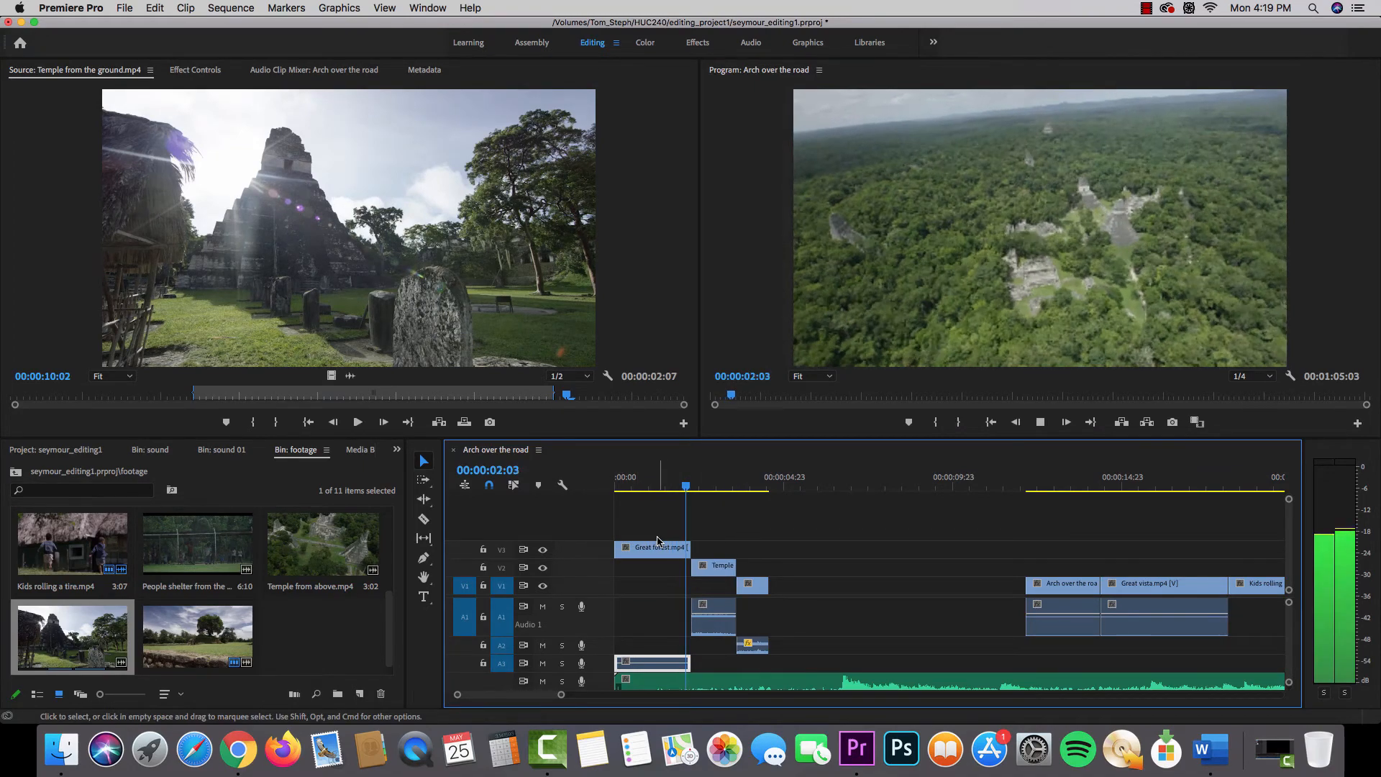
{"action": "key", "text": "space"}
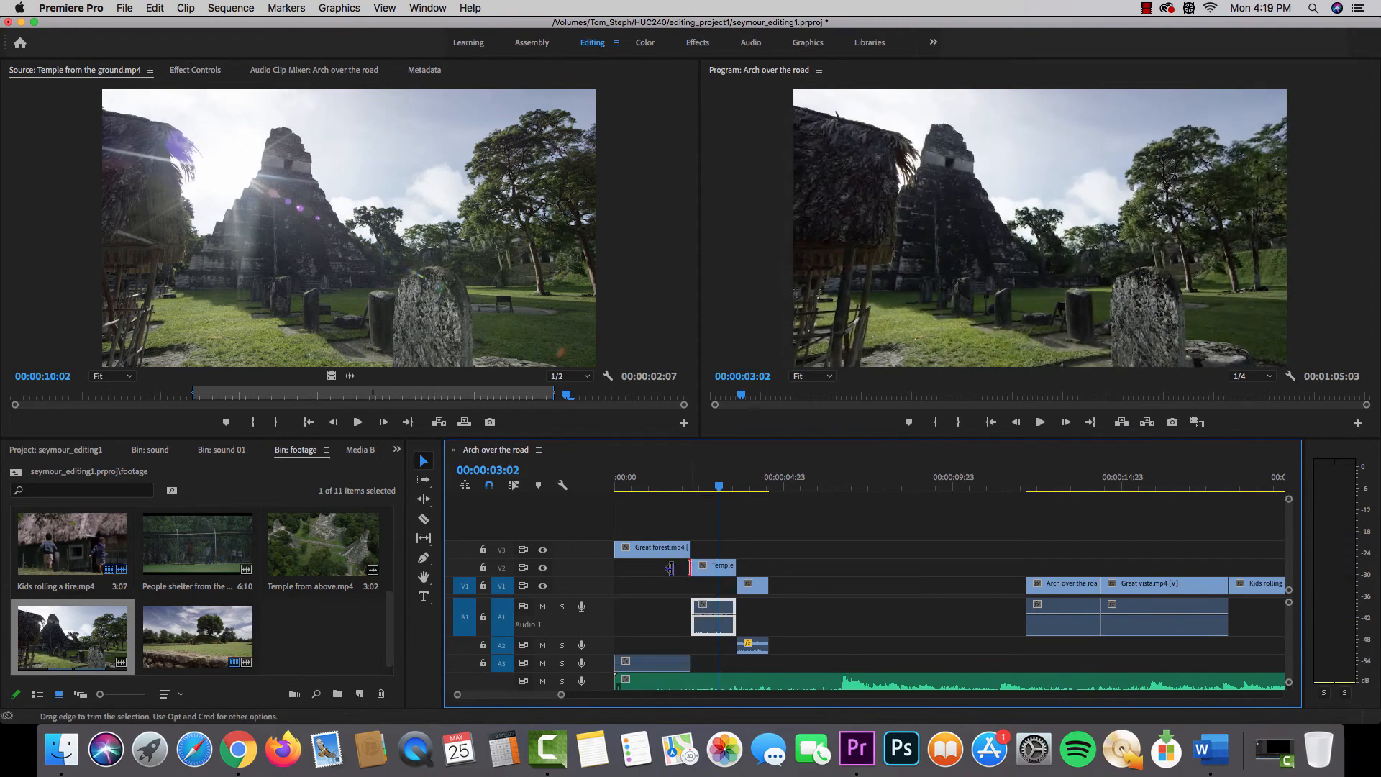
{"action": "left_click_drag", "start_coordinate": [691, 568], "coordinate": [663, 568]}
{"action": "left_click", "coordinate": [654, 487]}
{"action": "key", "text": "space"}
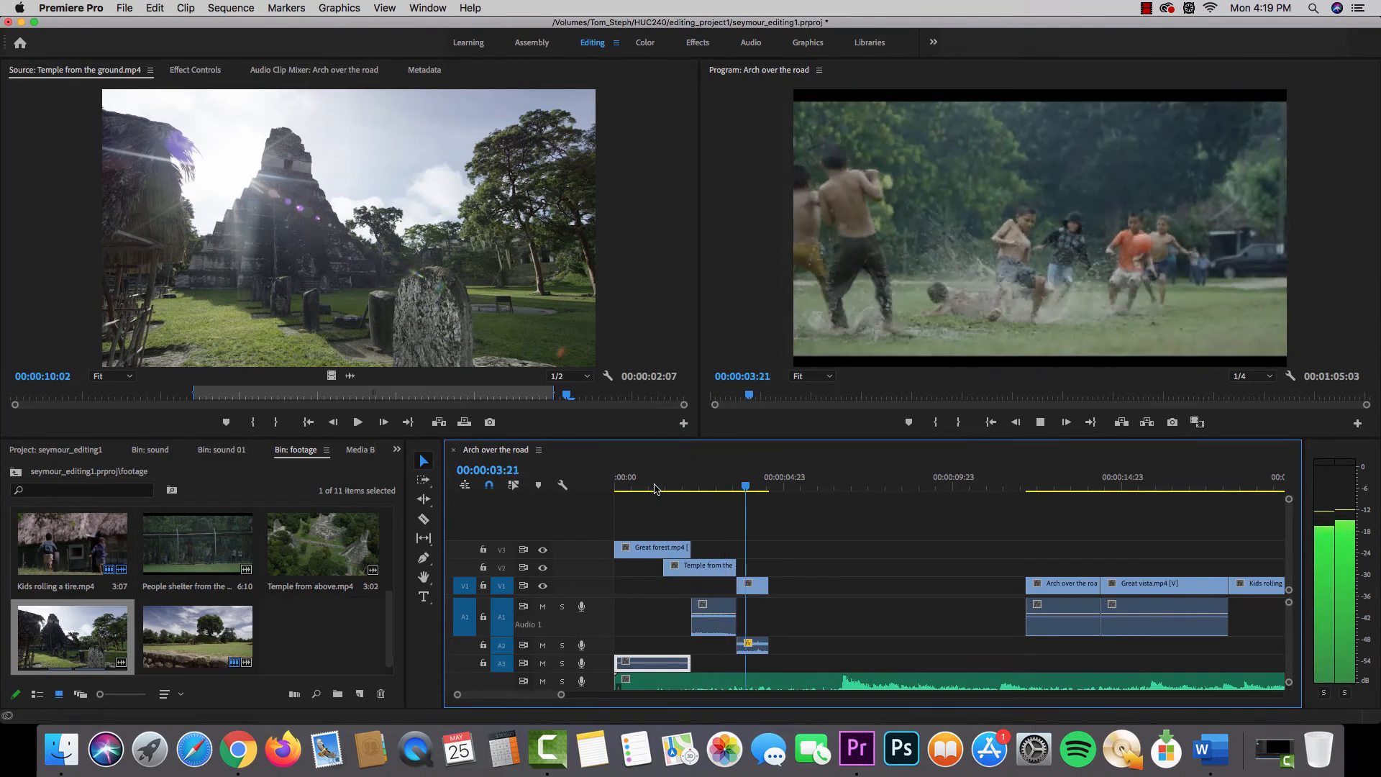
{"action": "key", "text": "space"}
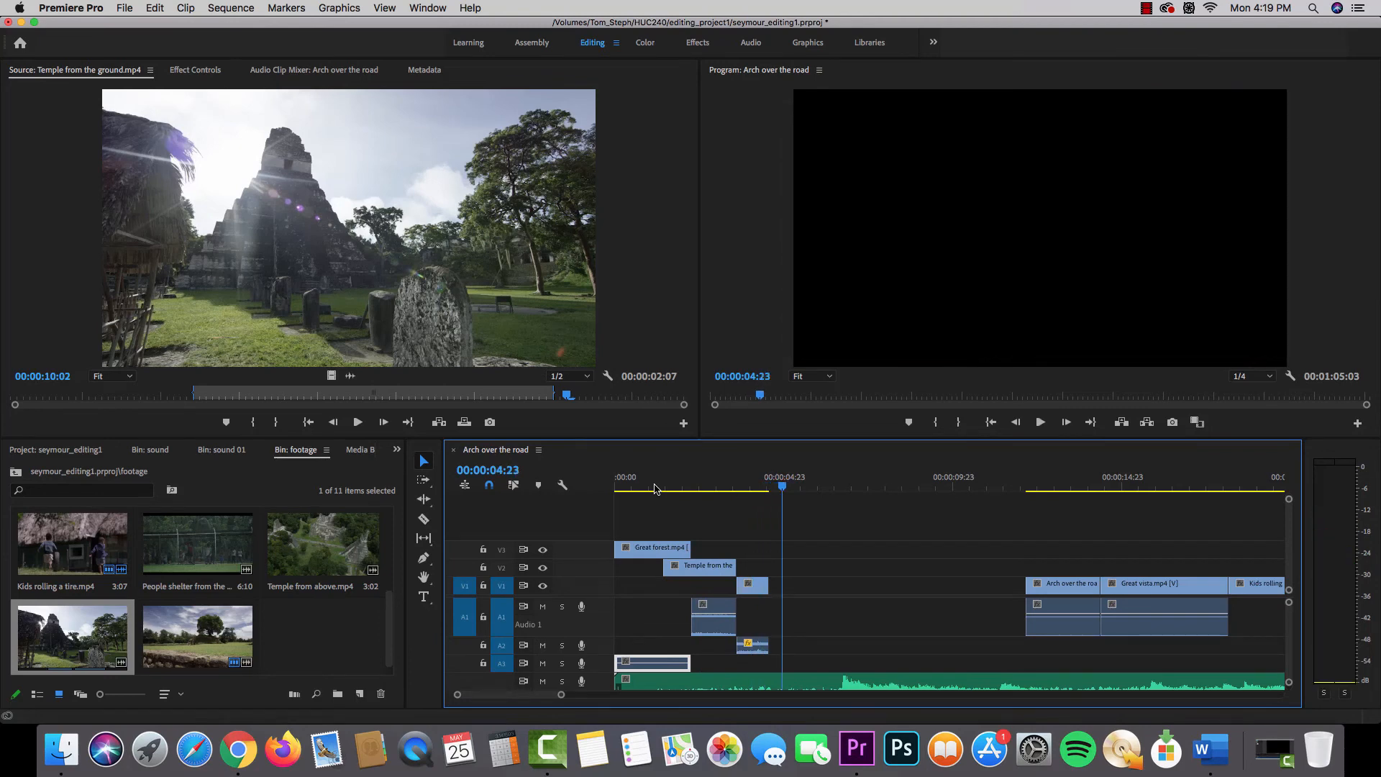
Move the Great forest clip down to V2, and place the Arch over the road clip on V2 right after the football clip.
{"action": "mouse_move", "coordinate": [664, 566]}
{"action": "left_mouse_down"}
{"action": "mouse_move", "coordinate": [691, 566]}
{"action": "mouse_move", "coordinate": [651, 566]}
{"action": "left_mouse_up"}
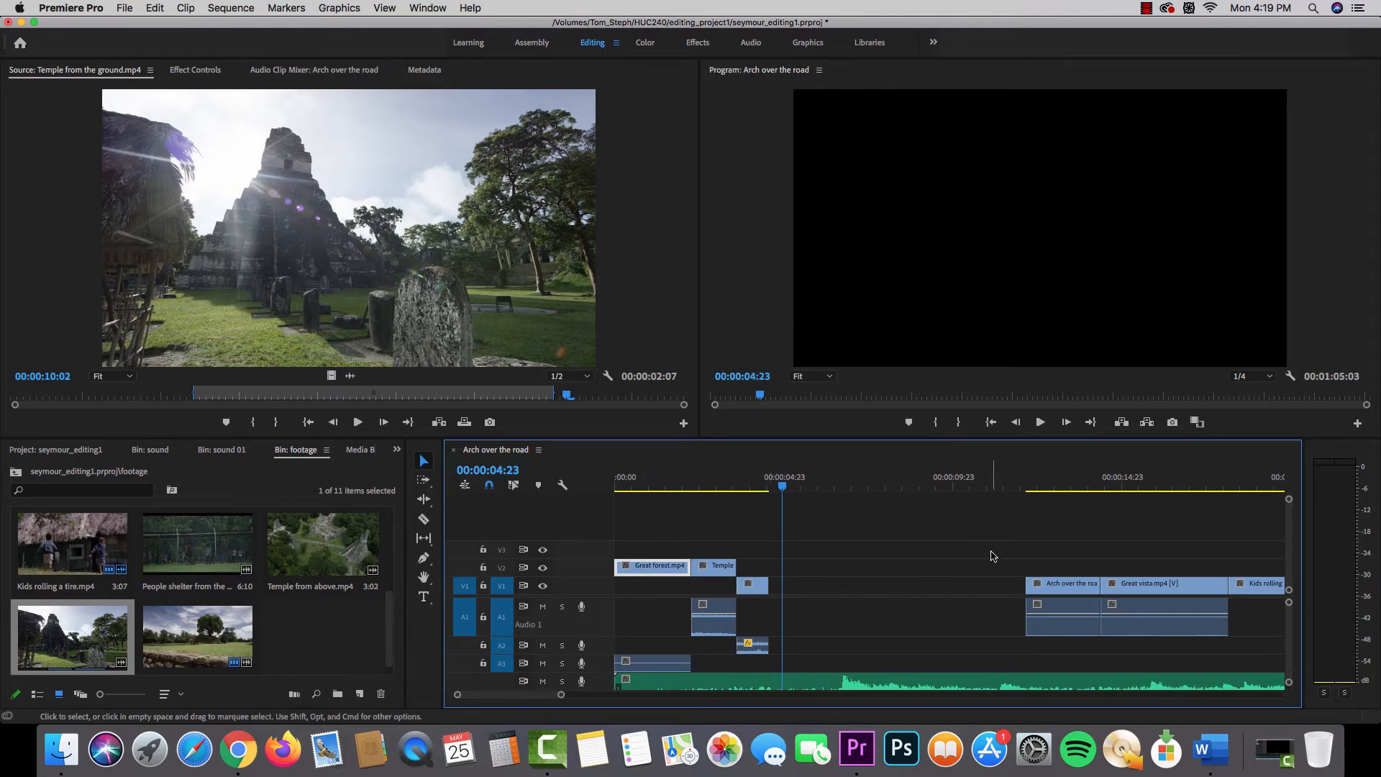
{"action": "left_click_drag", "start_coordinate": [991, 554], "coordinate": [1048, 635]}
{"action": "left_click_drag", "start_coordinate": [1054, 584], "coordinate": [812, 570]}
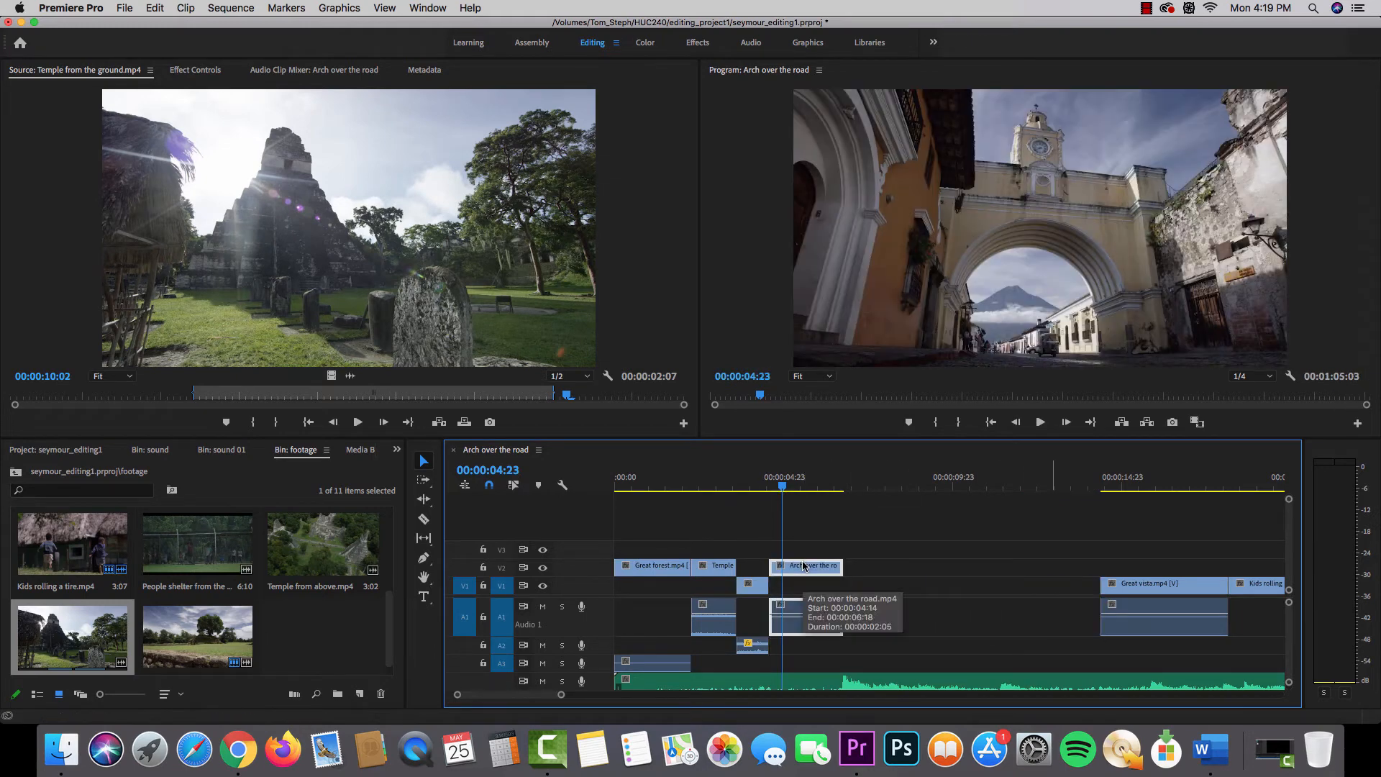
Play and scrub the cut from the football clip to the Arch over the road clip.
{"action": "left_click", "coordinate": [757, 487]}
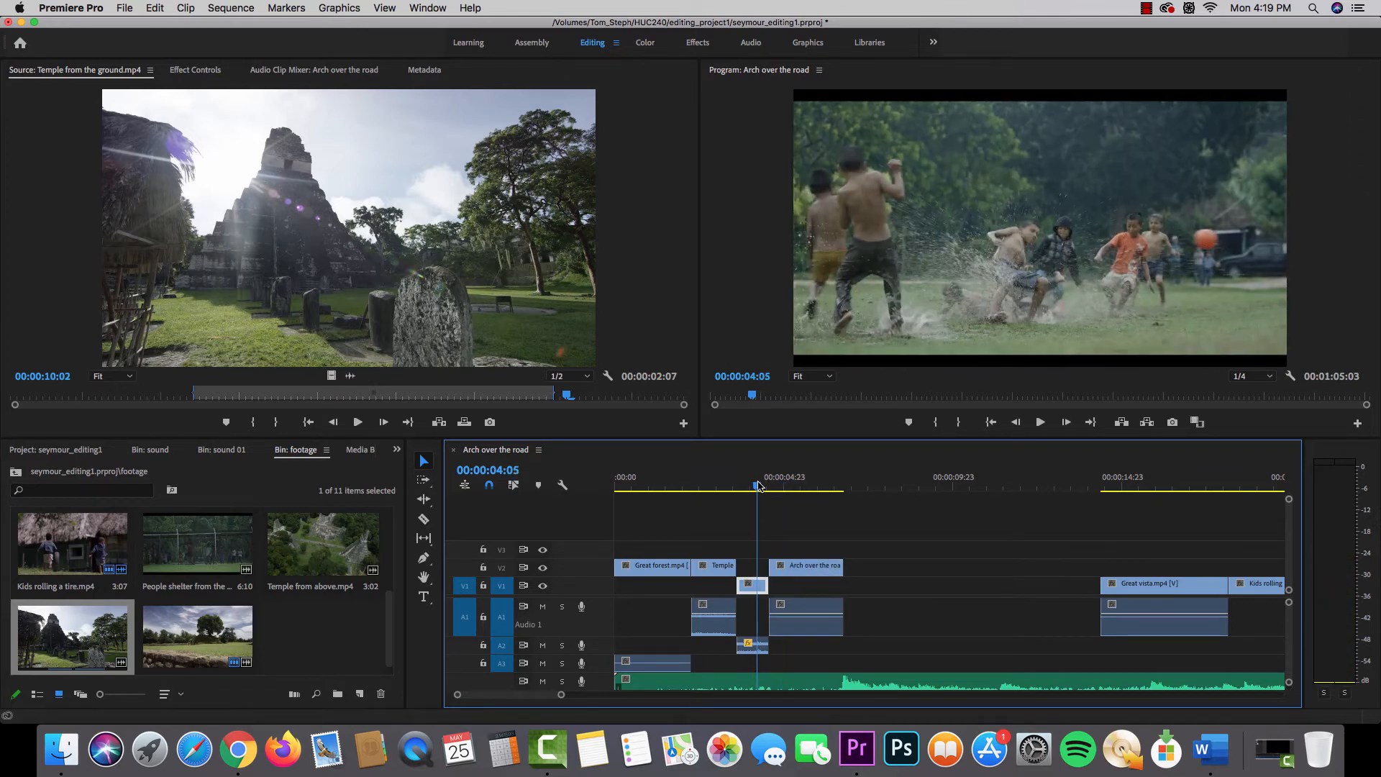
{"action": "key", "text": "space"}
{"action": "key", "text": "space"}
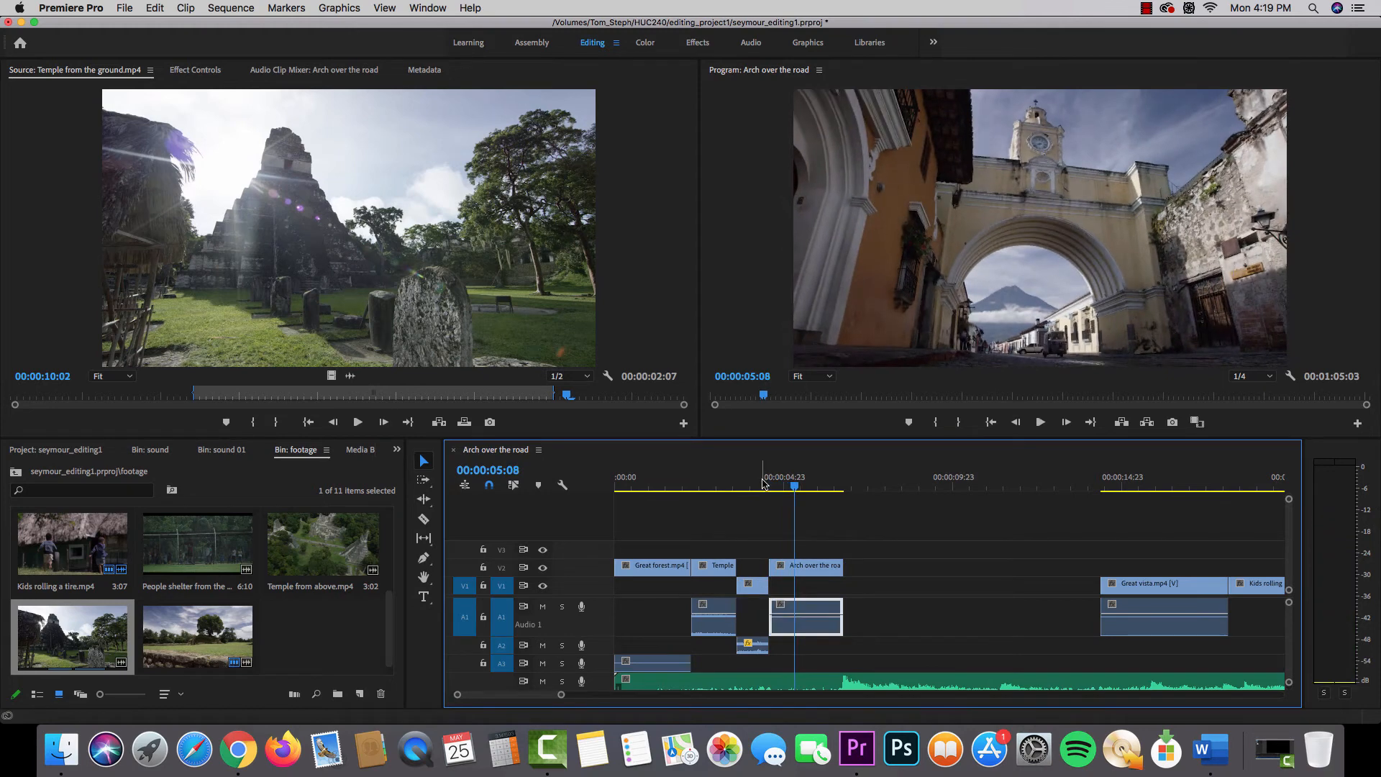
{"action": "left_click_drag", "start_coordinate": [764, 484], "coordinate": [750, 482]}
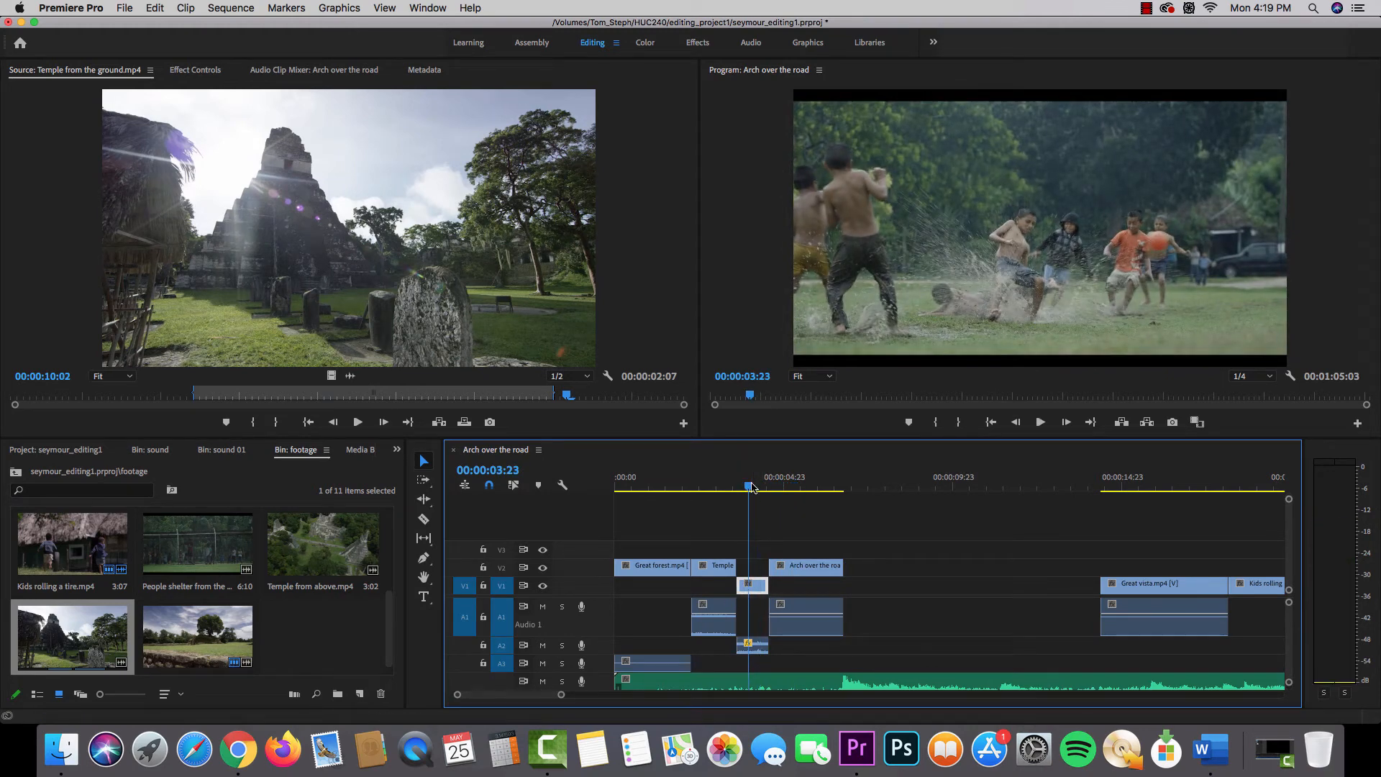
{"action": "left_click_drag", "start_coordinate": [752, 484], "coordinate": [871, 483]}
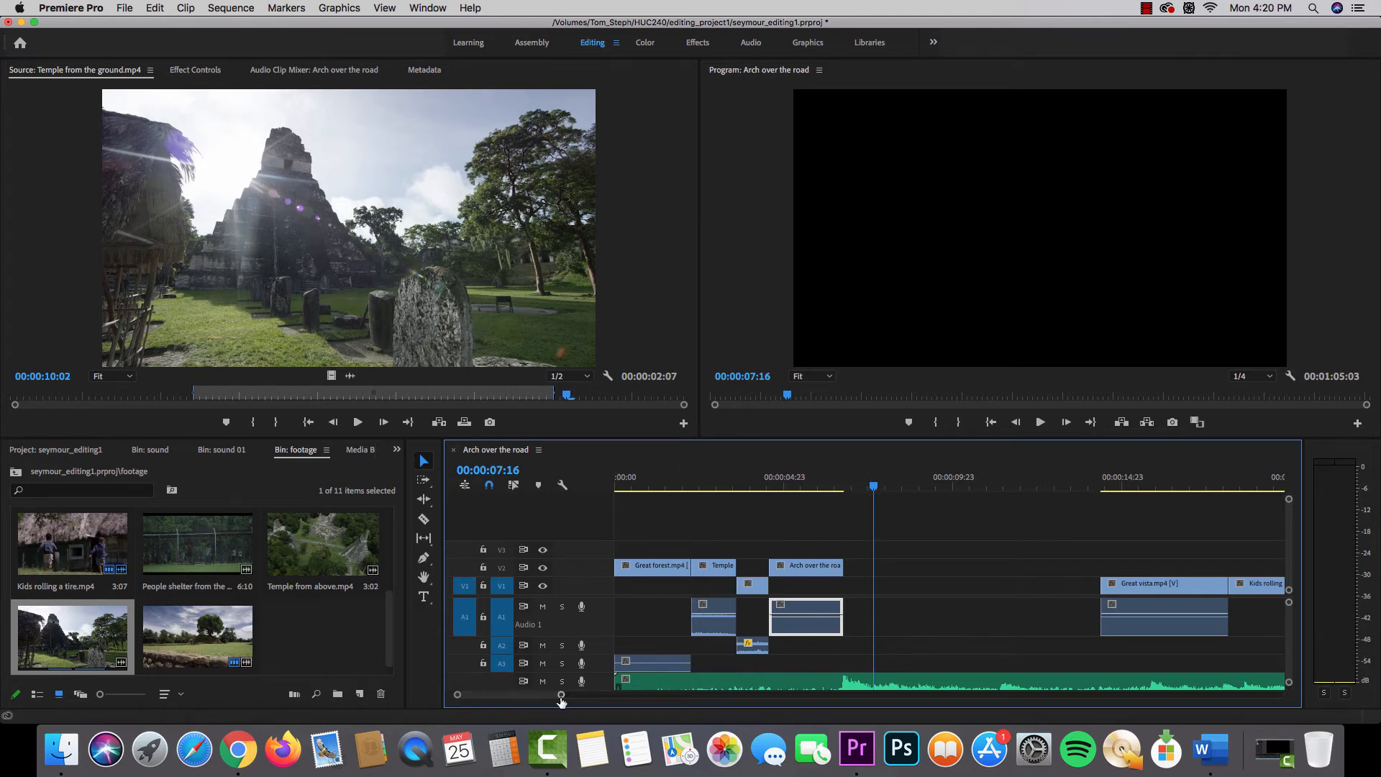
Play the opening clips, and place the grassy field clip from the footage bin in the gap before the Great vista clip.
{"action": "left_click_drag", "start_coordinate": [561, 695], "coordinate": [606, 692]}
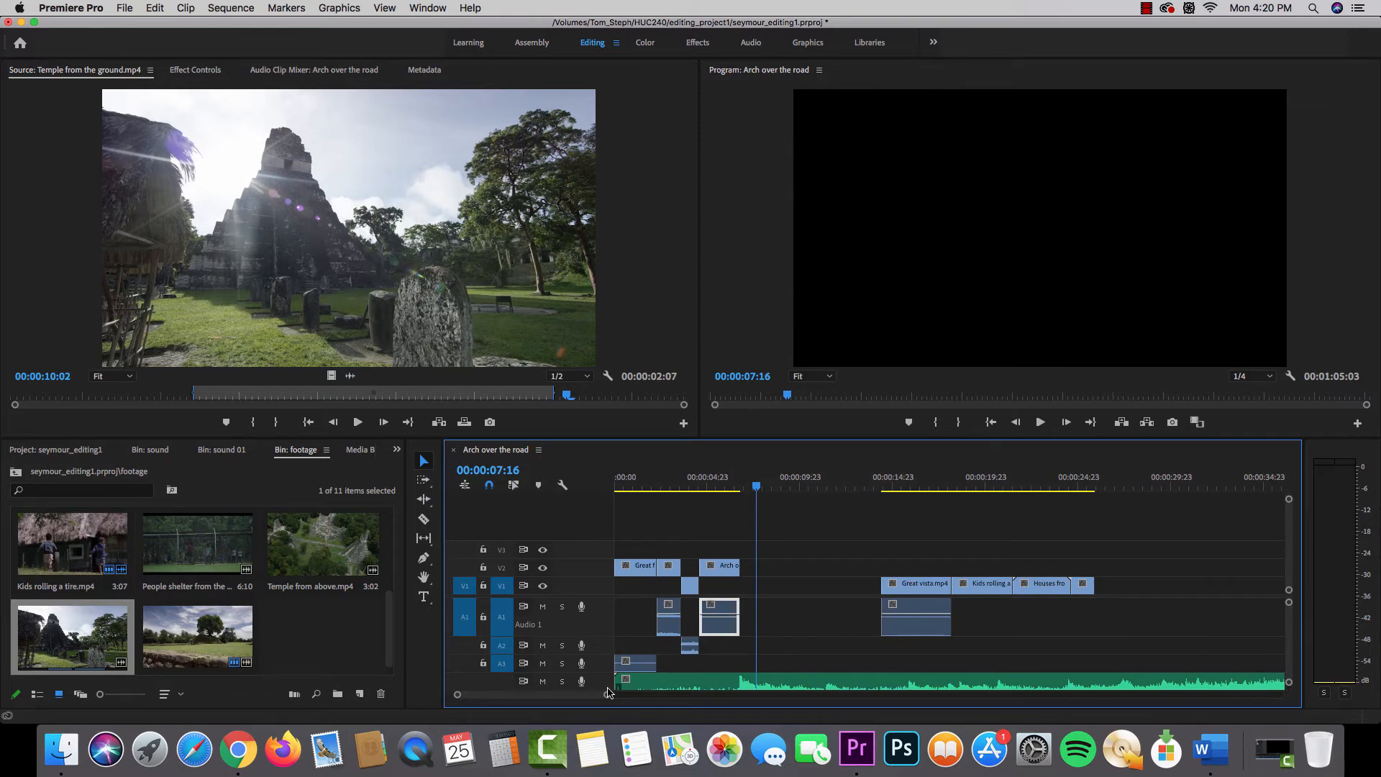
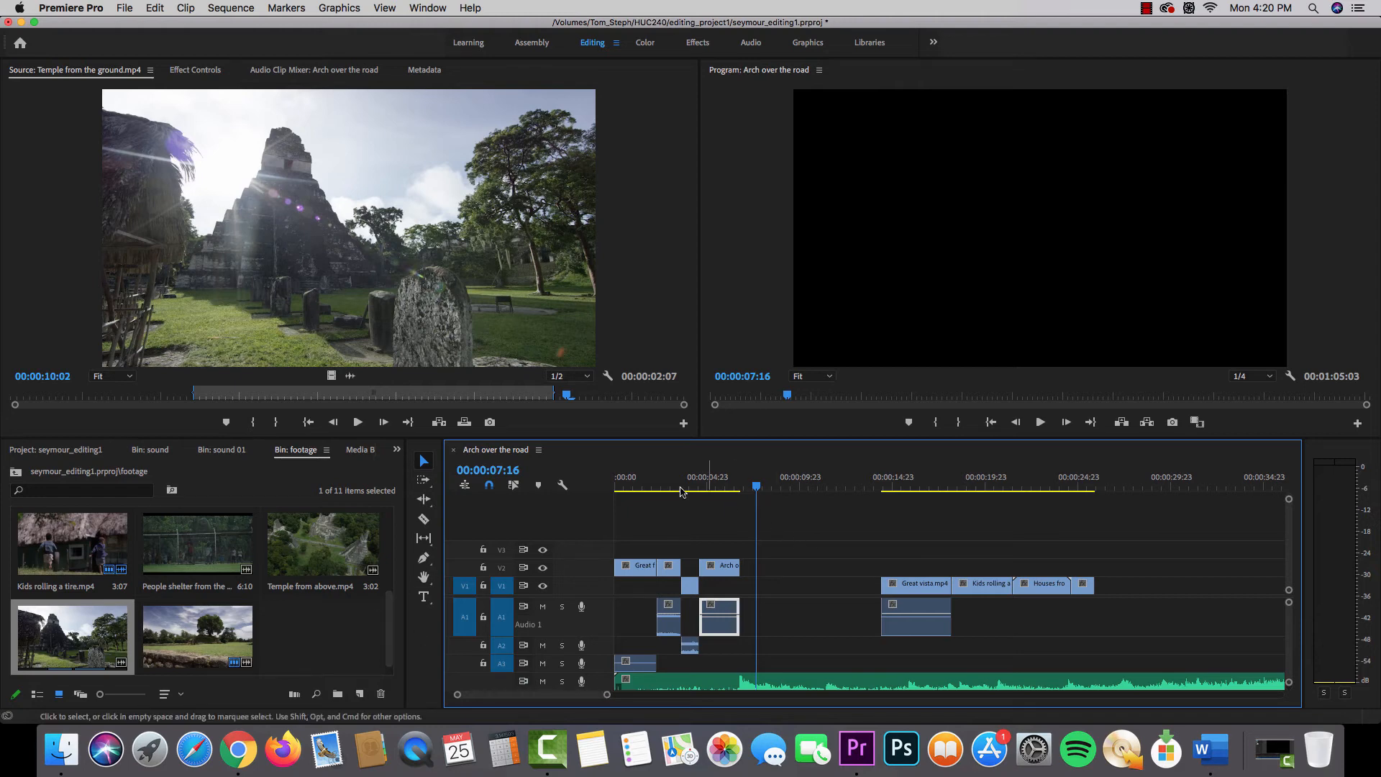
{"action": "left_click", "coordinate": [635, 663]}
{"action": "left_click_drag", "start_coordinate": [632, 483], "coordinate": [643, 483]}
{"action": "key", "text": "space"}
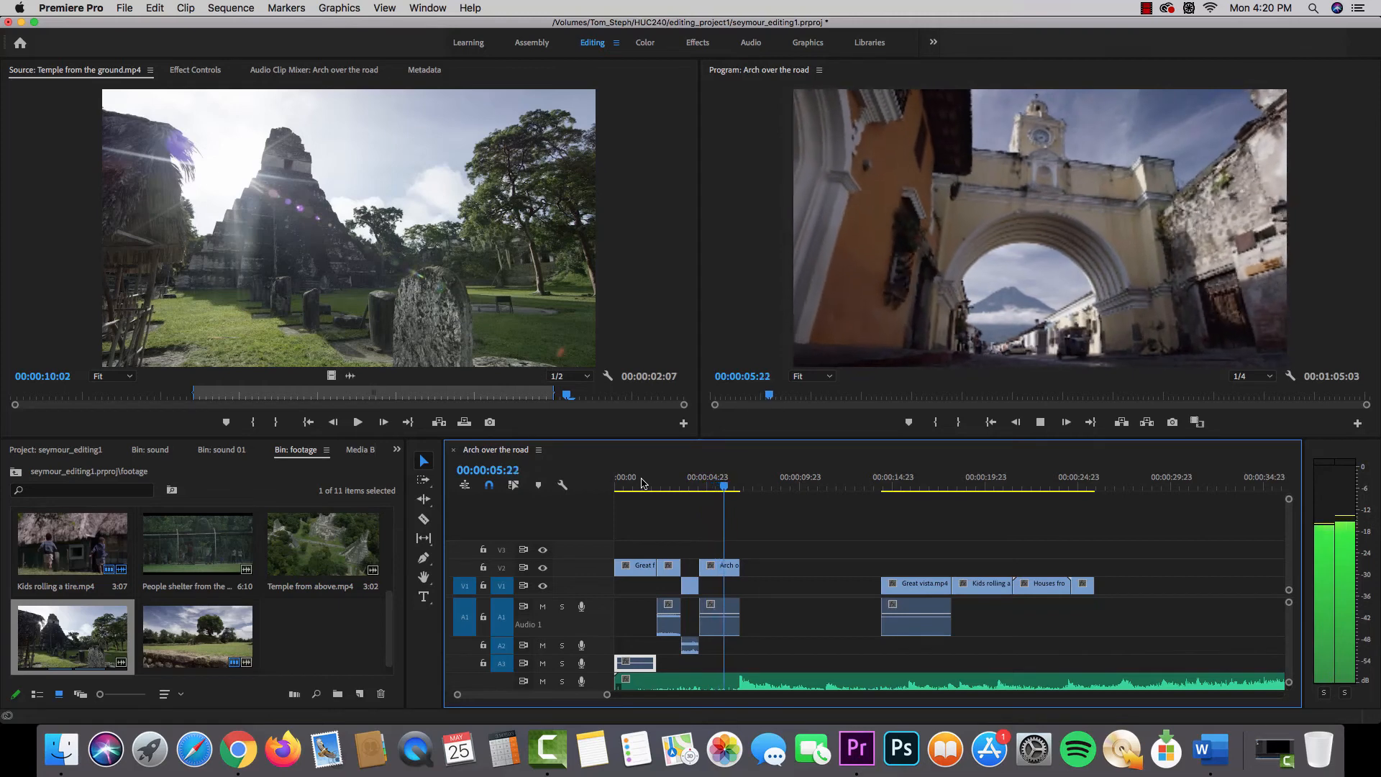
{"action": "key", "text": "space"}
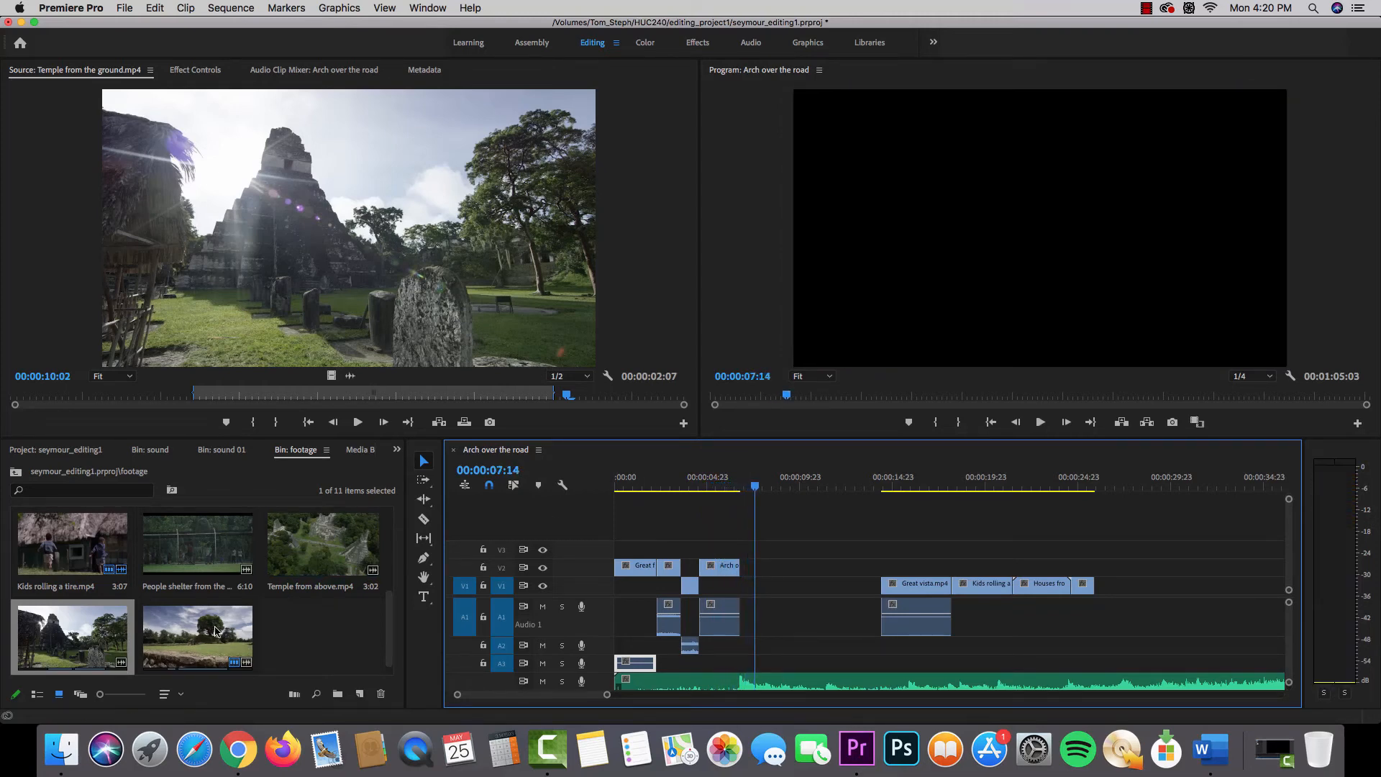
{"action": "left_click_drag", "start_coordinate": [203, 632], "coordinate": [820, 554]}
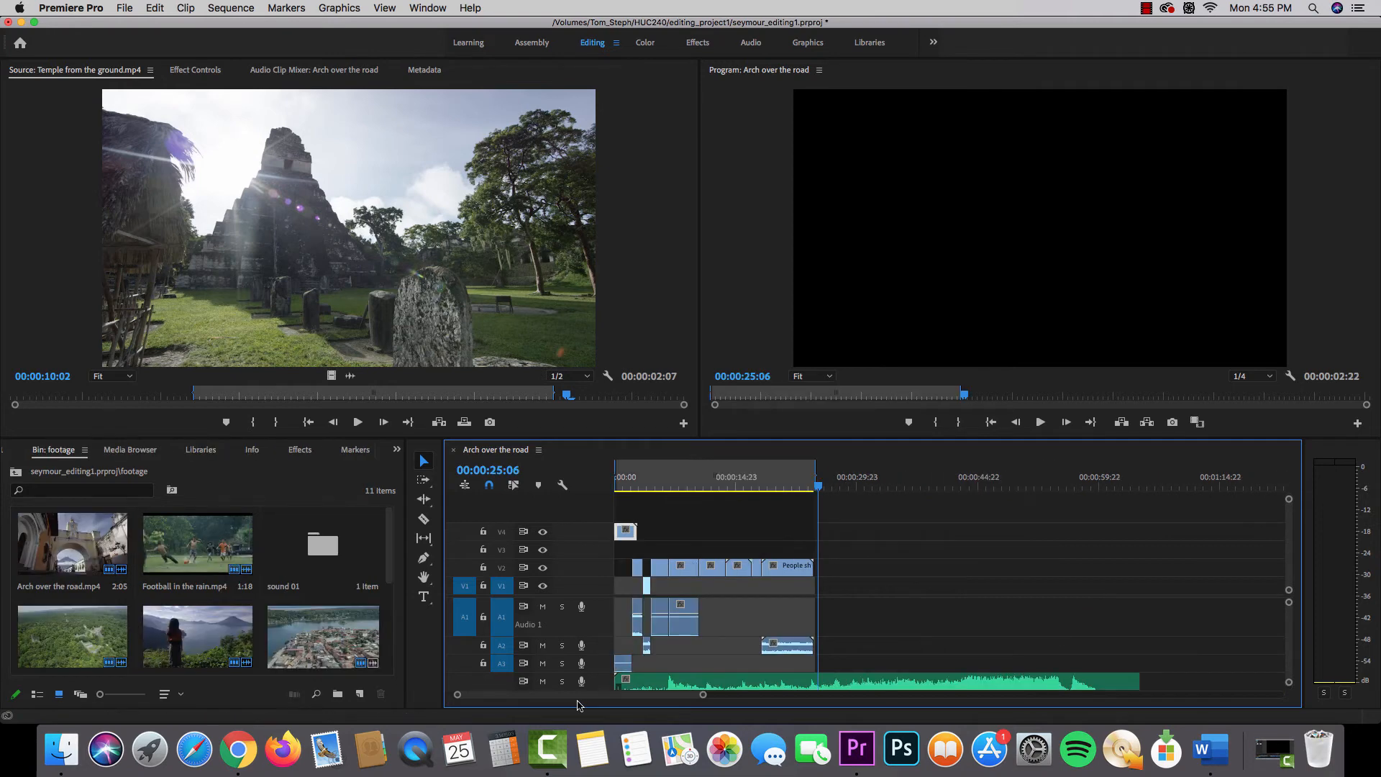
Split the Great forest clip on V4 into three pieces with the Razor tool.
{"action": "mouse_move", "coordinate": [703, 698]}
{"action": "left_mouse_down"}
{"action": "mouse_move", "coordinate": [676, 698]}
{"action": "mouse_move", "coordinate": [701, 701]}
{"action": "left_mouse_up"}
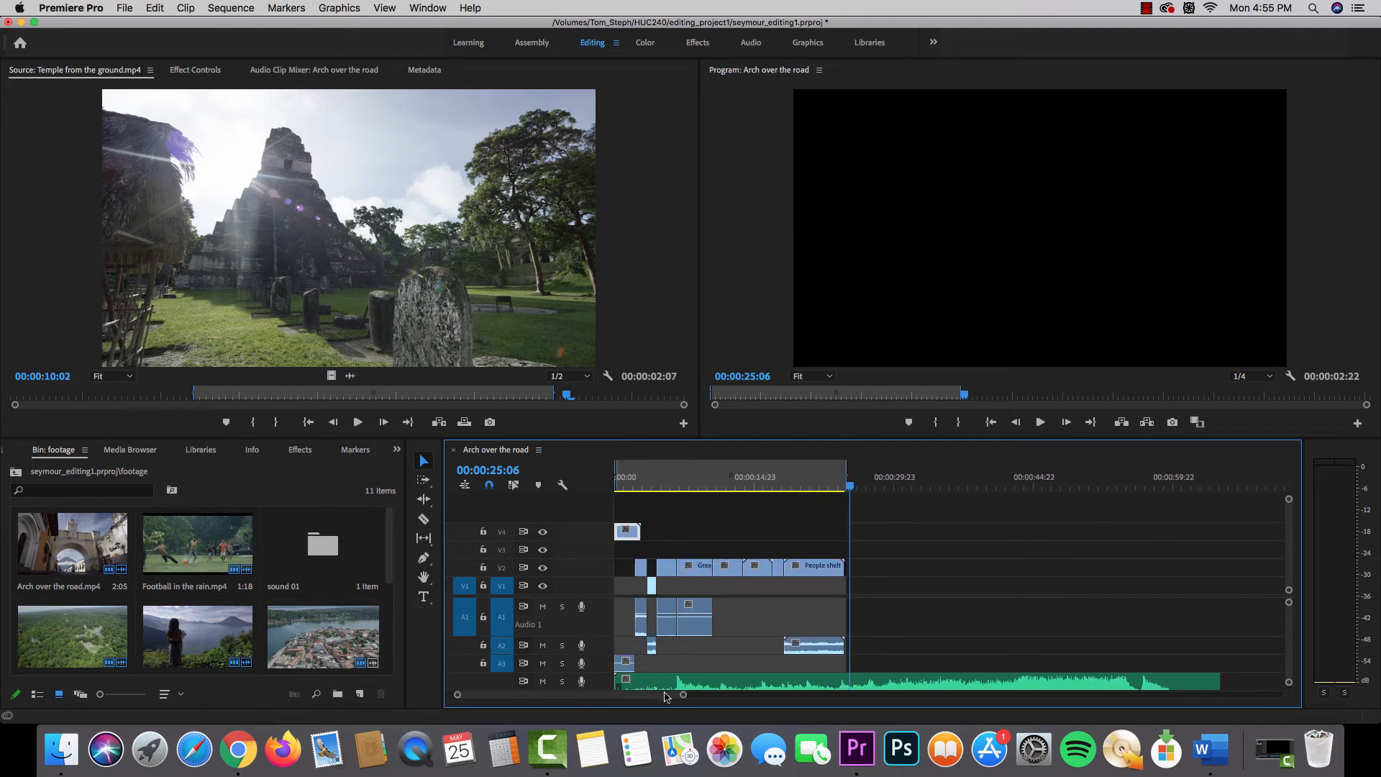
{"action": "left_click_drag", "start_coordinate": [687, 697], "coordinate": [475, 702]}
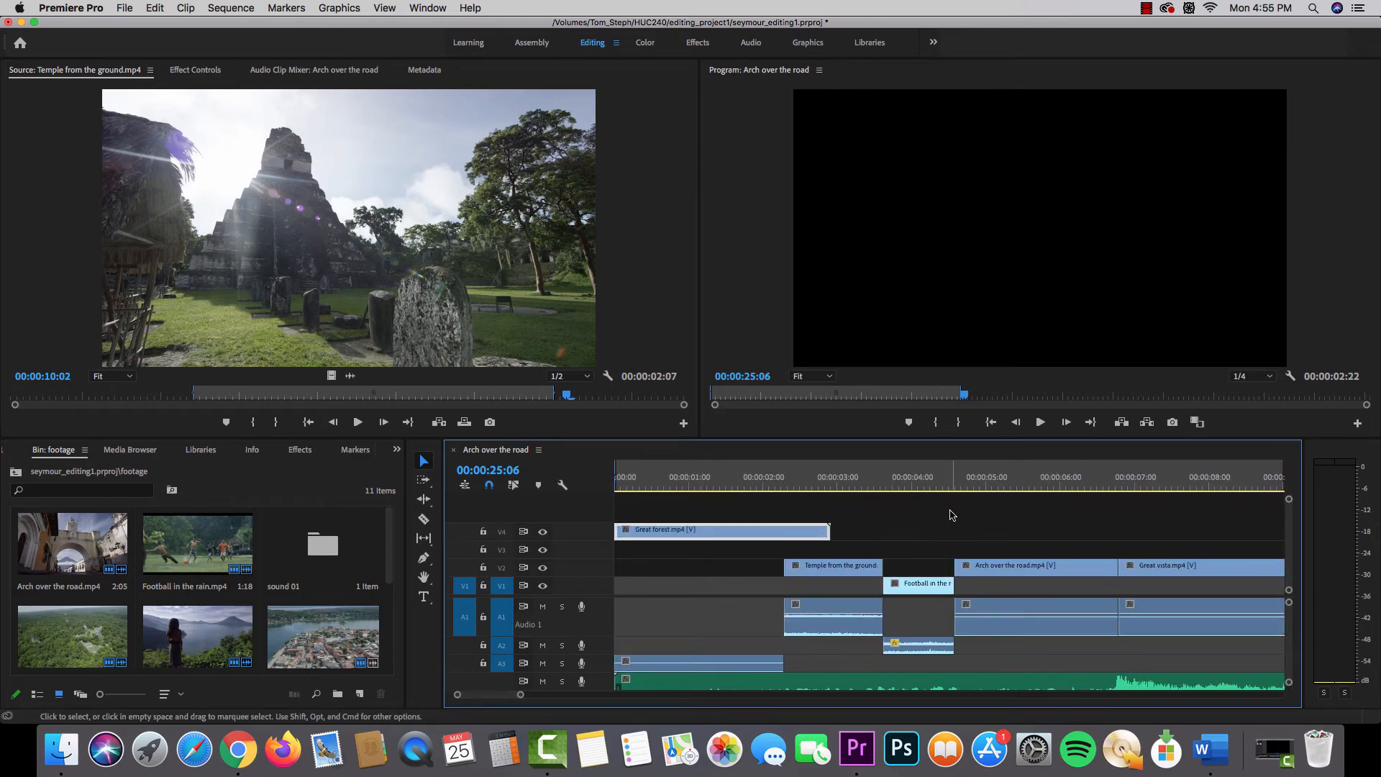
{"action": "left_click", "coordinate": [423, 519]}
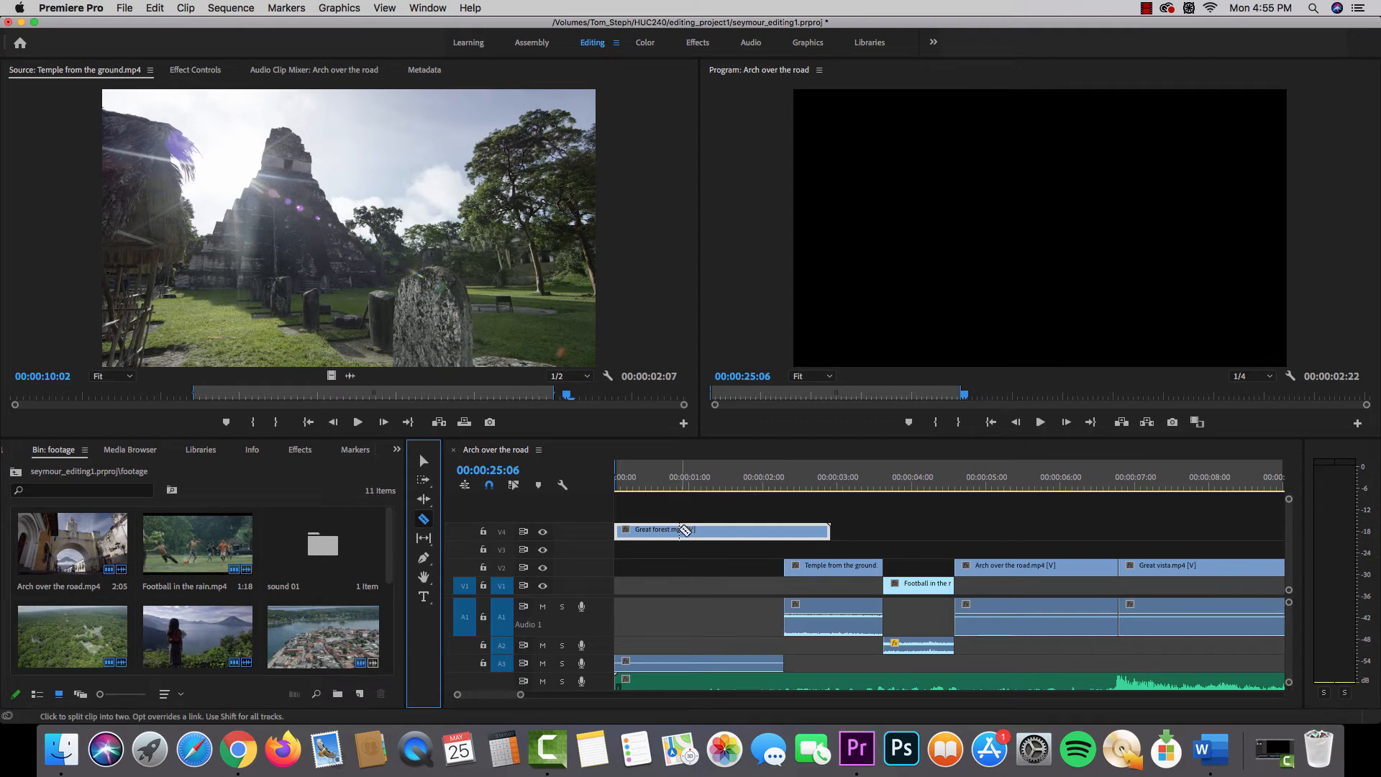
{"action": "left_click", "coordinate": [679, 530]}
{"action": "left_click", "coordinate": [778, 530]}
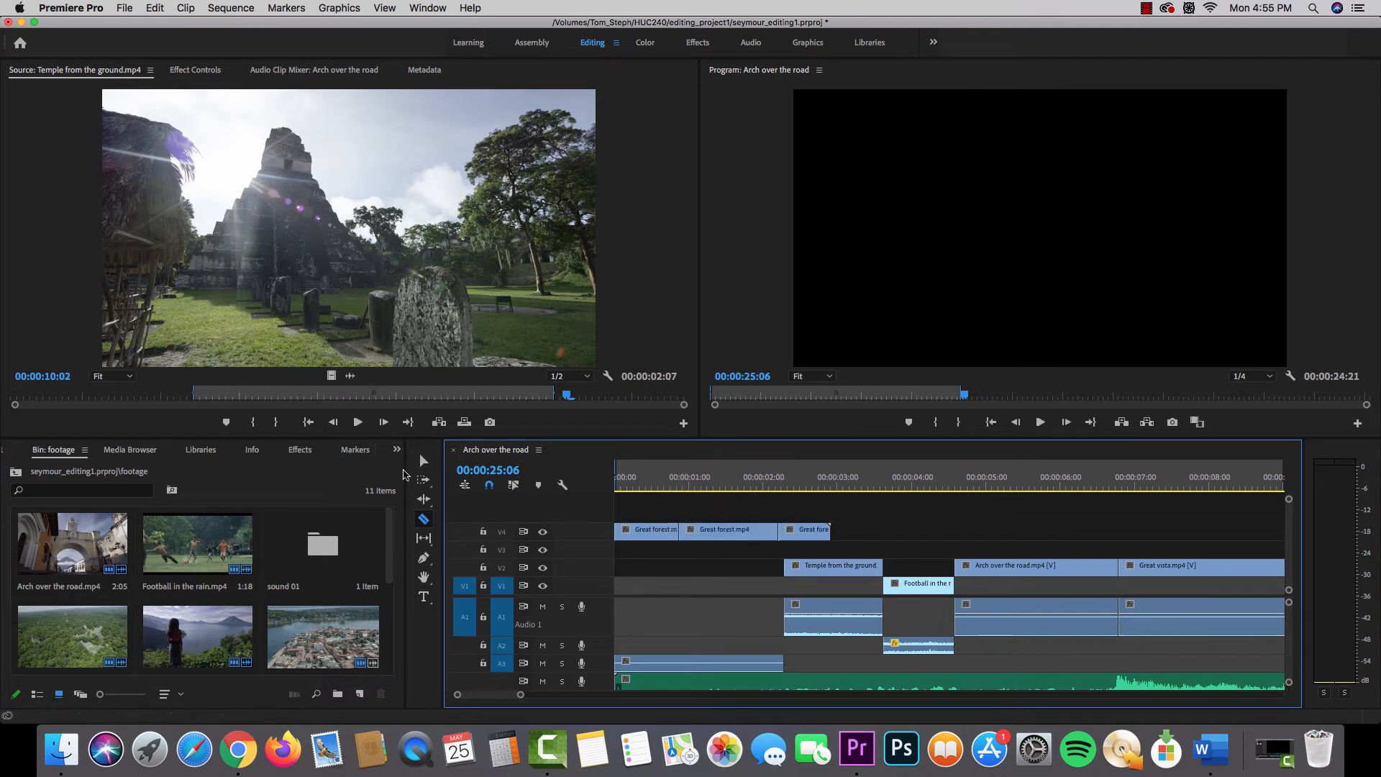
Try moving the first Great forest piece along V4, and undo that move and the second cut.
{"action": "left_click", "coordinate": [423, 462]}
{"action": "left_click_drag", "start_coordinate": [644, 531], "coordinate": [746, 532]}
{"action": "key", "text": "super+z"}
{"action": "key", "text": "super+z"}
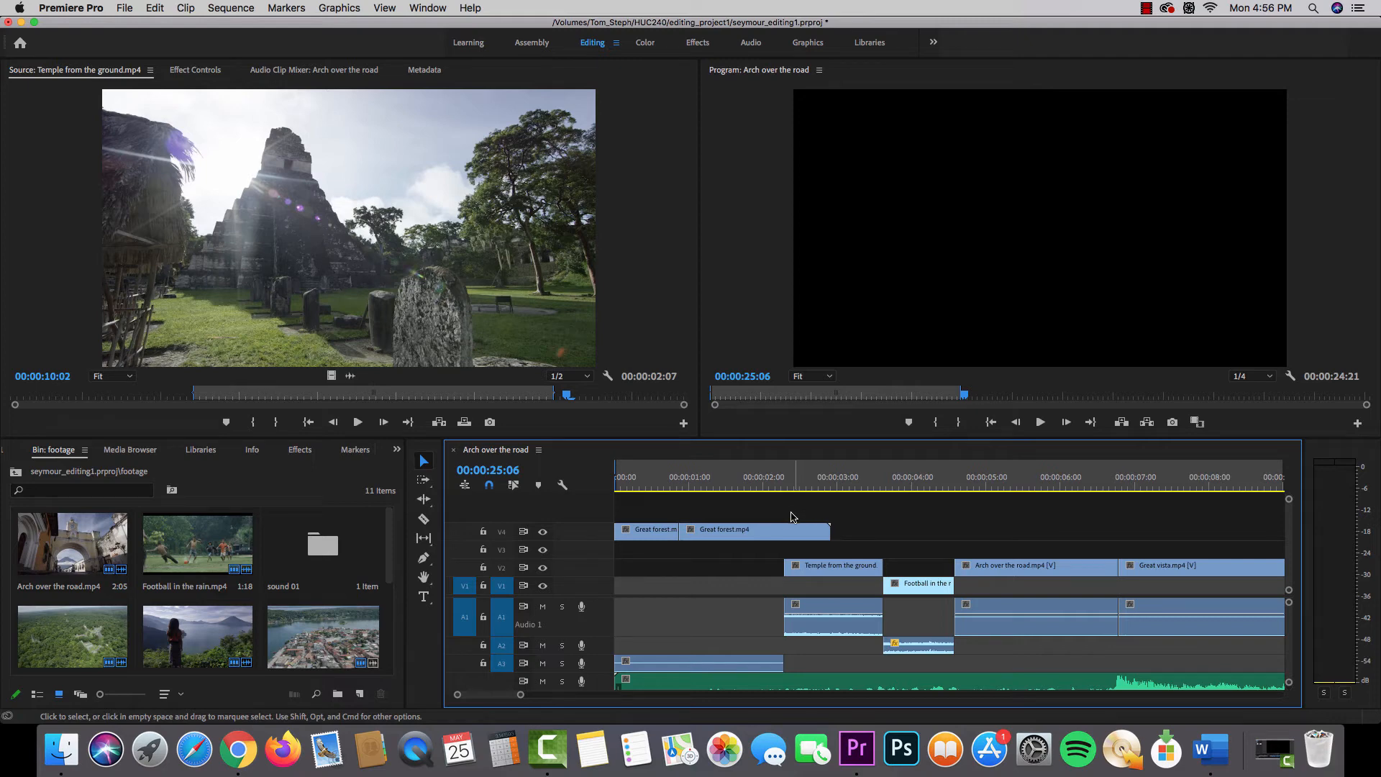
Play the music on A4 under the temple and football clips and around the cut to the Great vista clip.
{"action": "scroll", "coordinate": [611, 663], "scroll_direction": "down", "scroll_amount": 5}
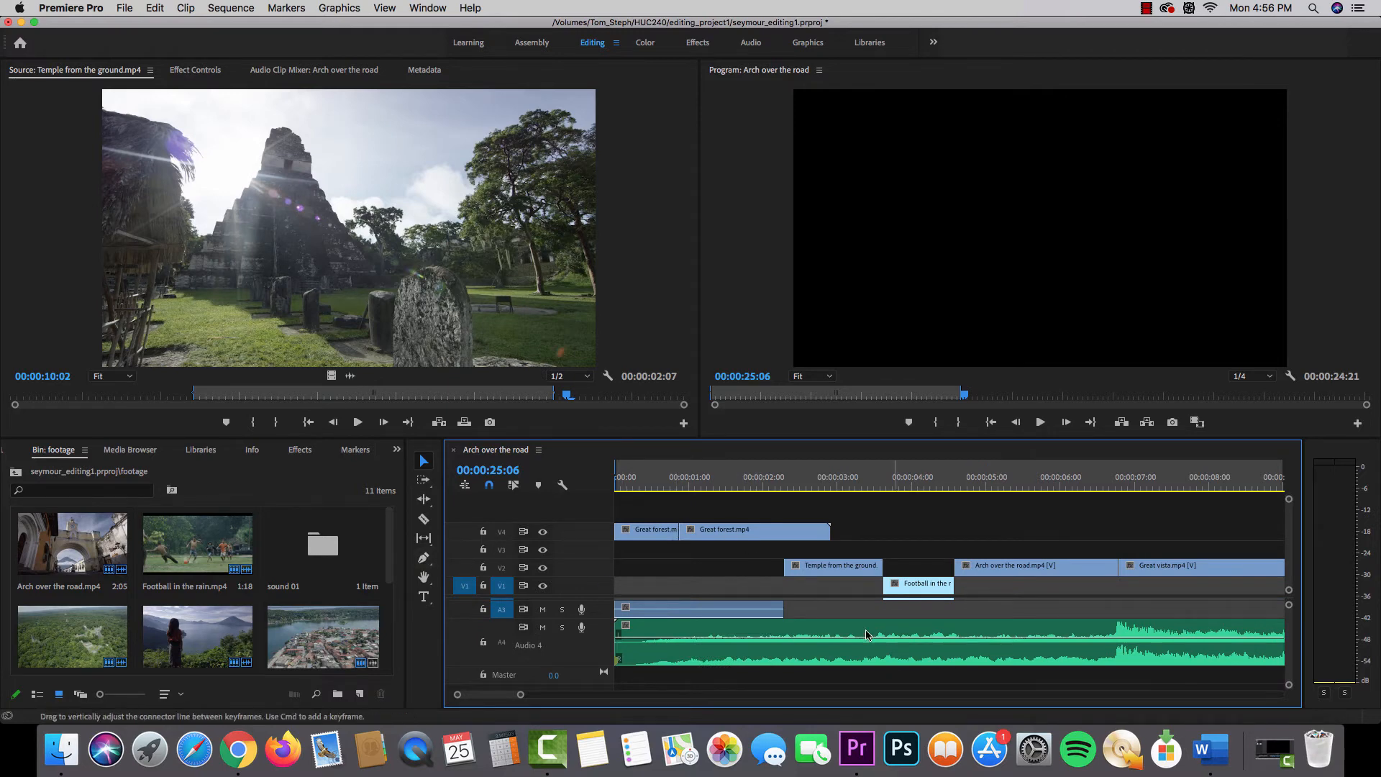
{"action": "left_click", "coordinate": [834, 481]}
{"action": "key", "text": "space"}
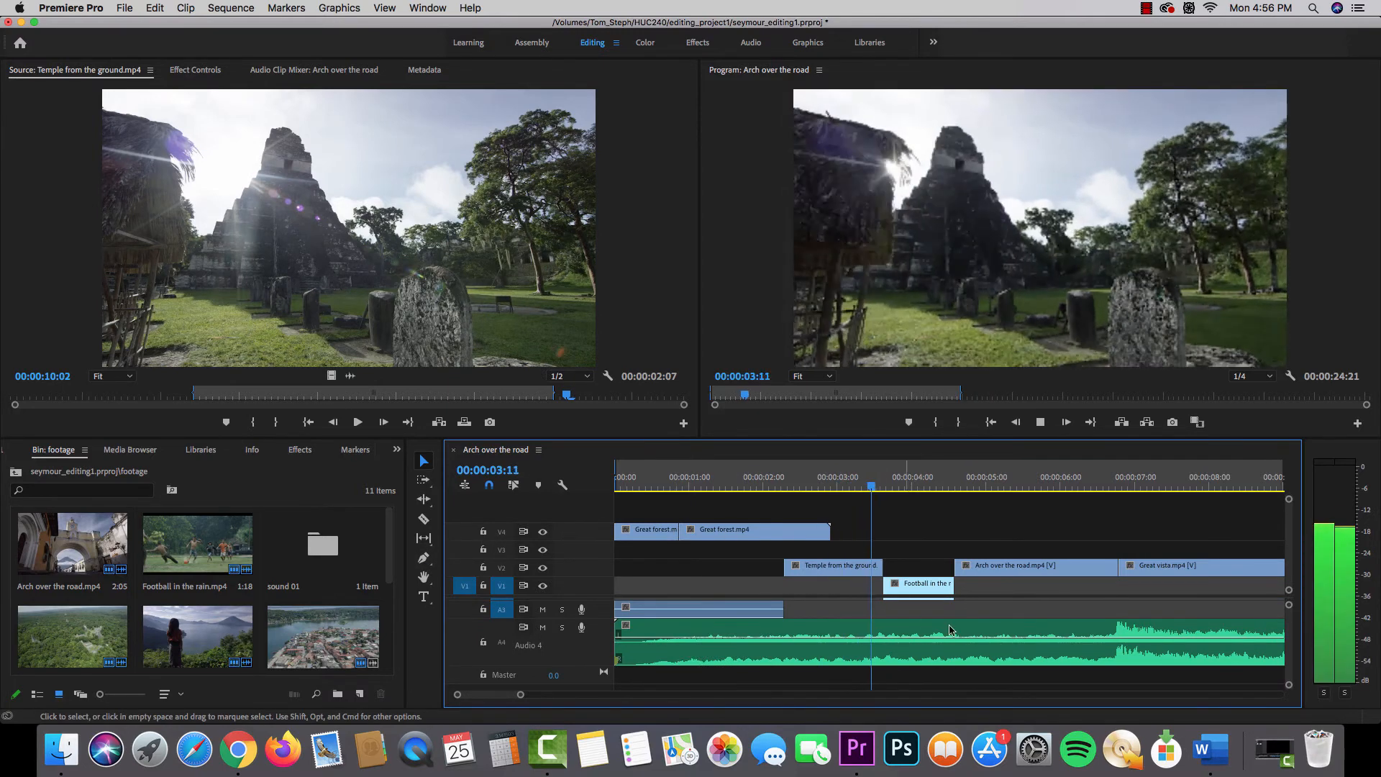
{"action": "key", "text": "space"}
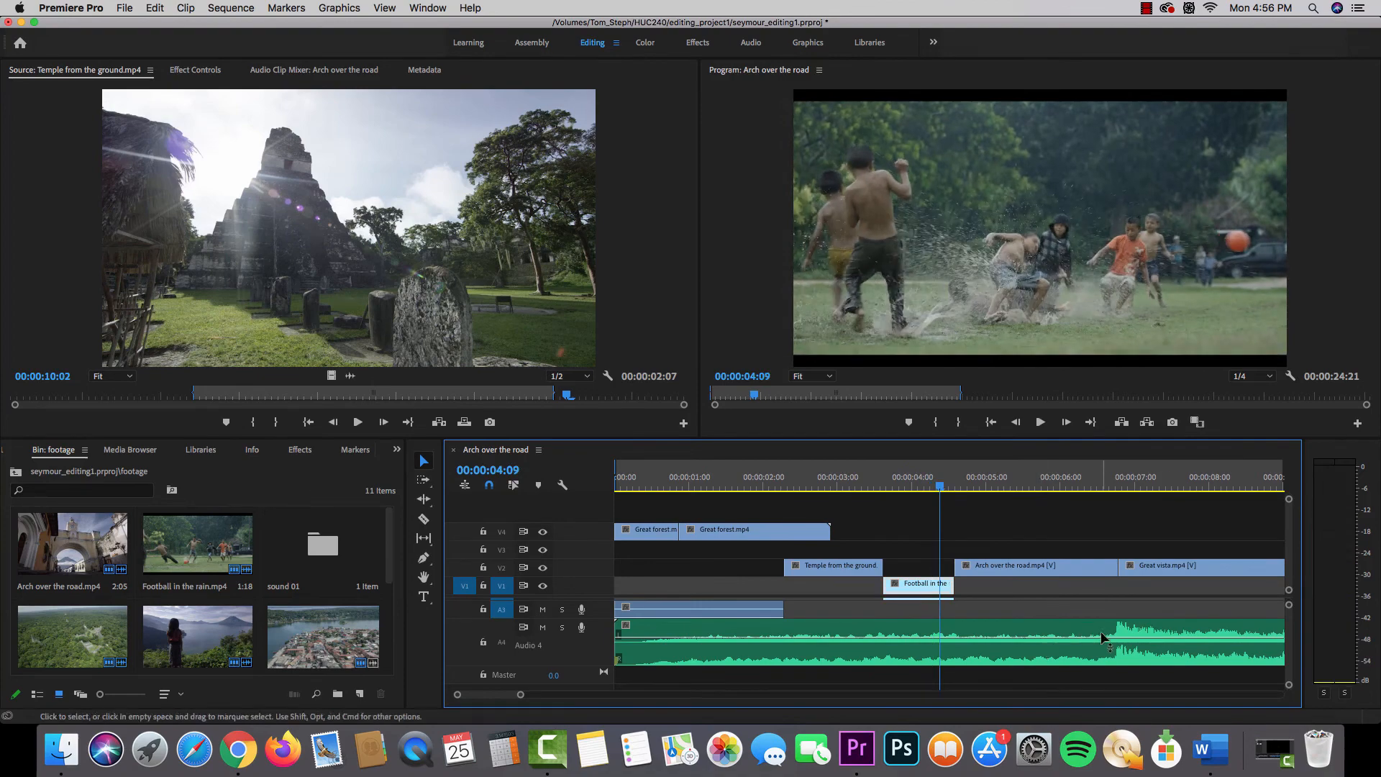
{"action": "left_click", "coordinate": [1046, 480]}
{"action": "key", "text": "space"}
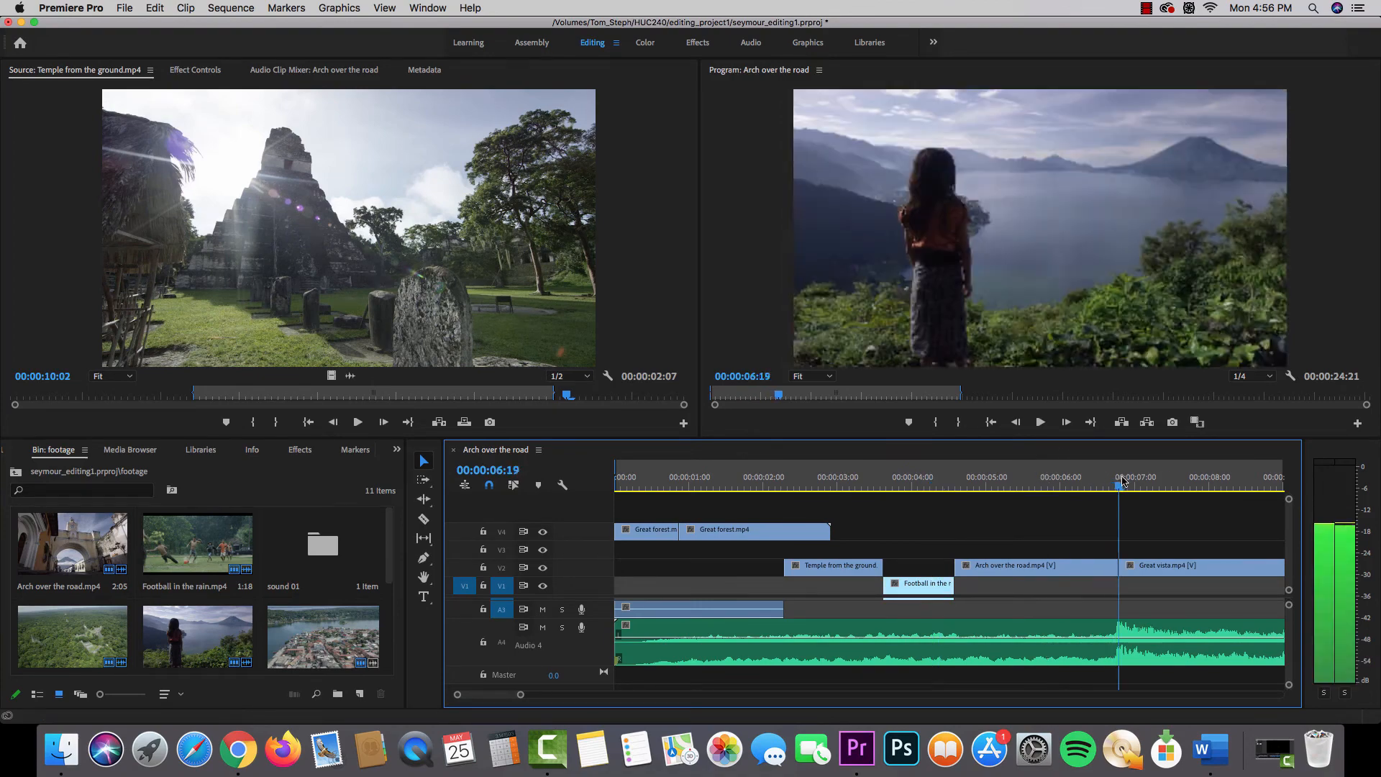
{"action": "left_click", "coordinate": [1091, 479]}
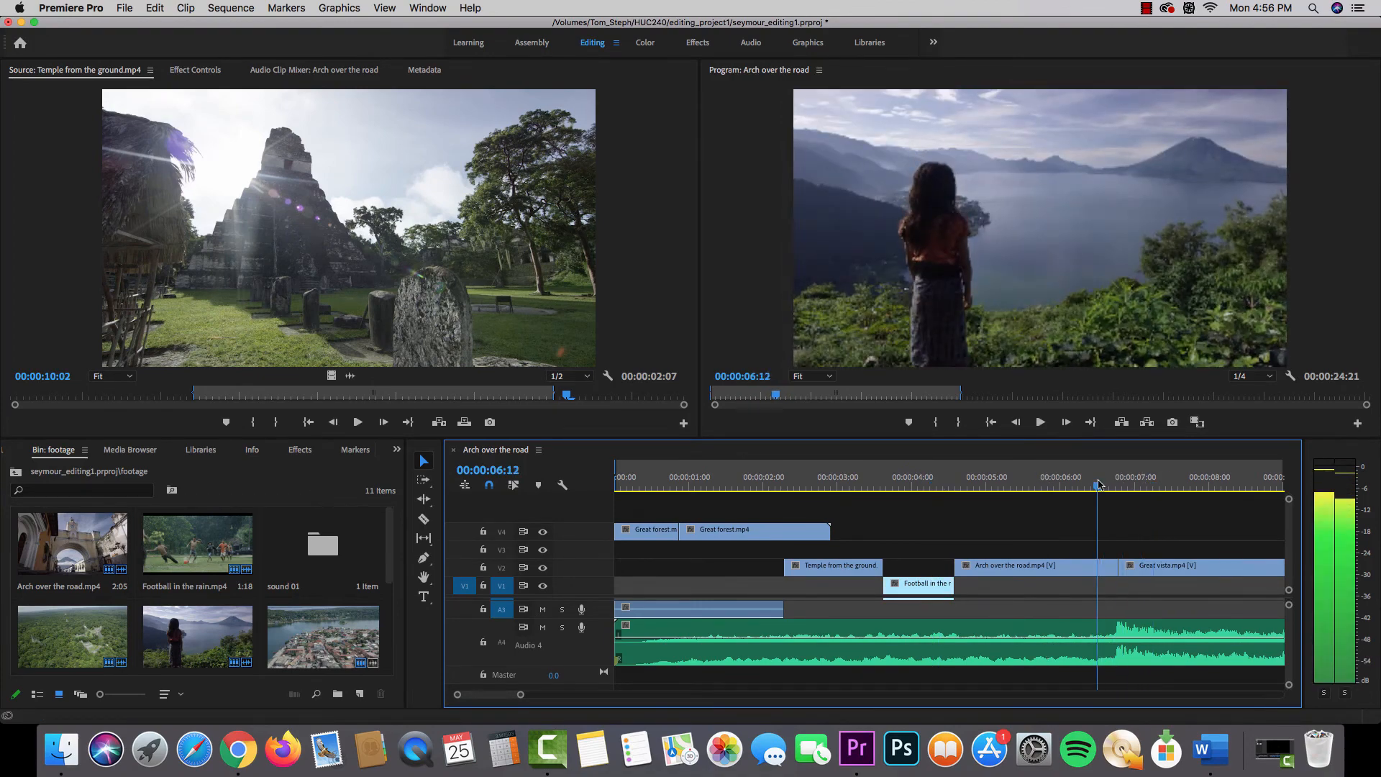
Add four volume keyframes to the A4 music with the Pen tool, two before and two after the start of the Great vista clip.
{"action": "left_click", "coordinate": [424, 559]}
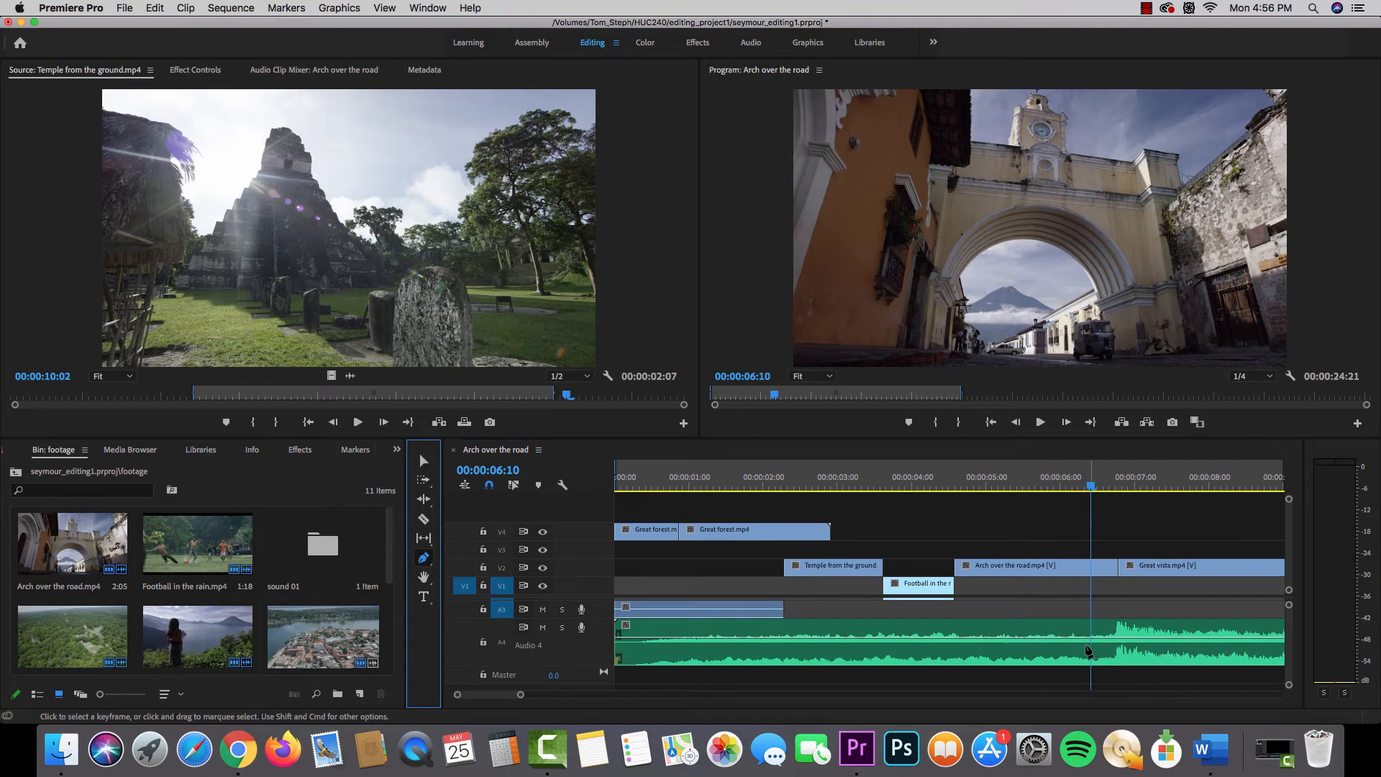
{"action": "left_click", "coordinate": [1056, 638]}
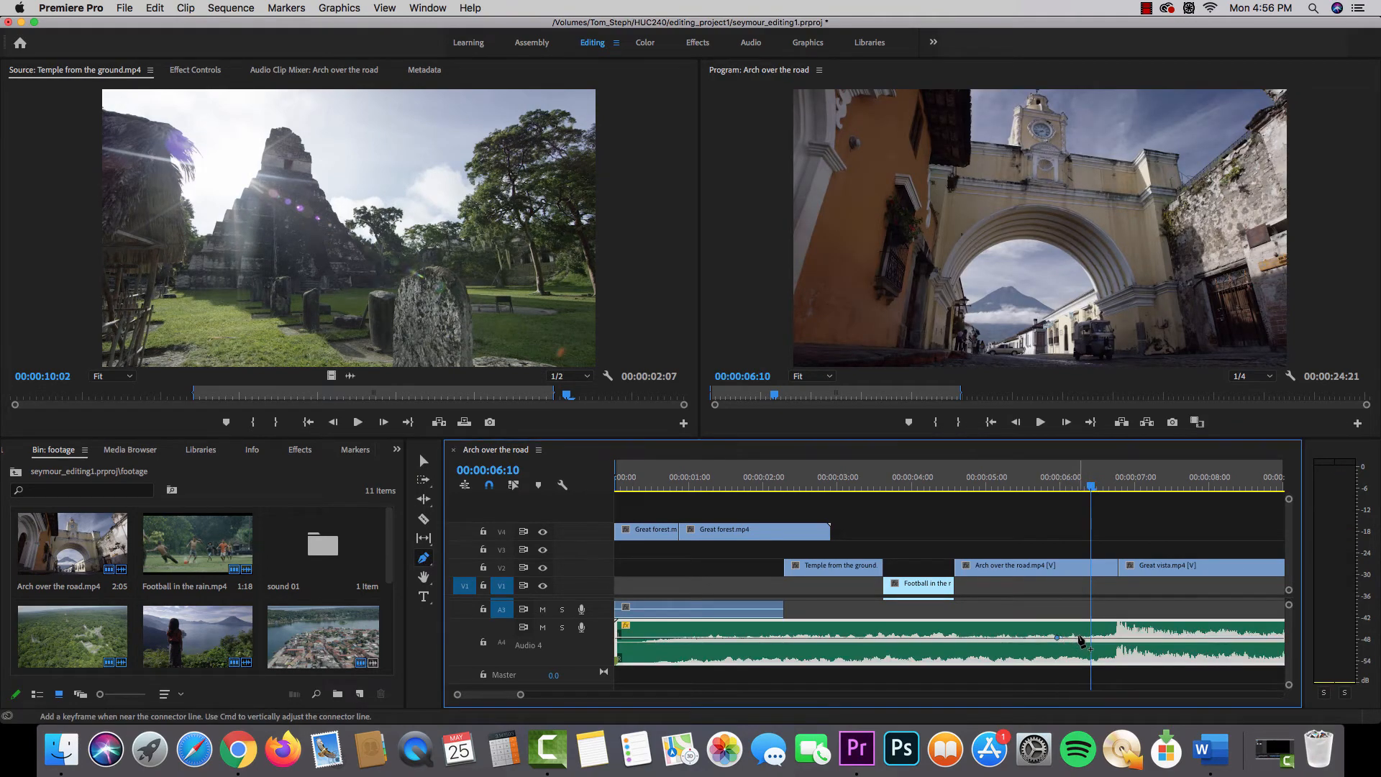
{"action": "left_click", "coordinate": [1081, 638]}
{"action": "left_click", "coordinate": [1170, 637]}
{"action": "left_click", "coordinate": [1186, 638]}
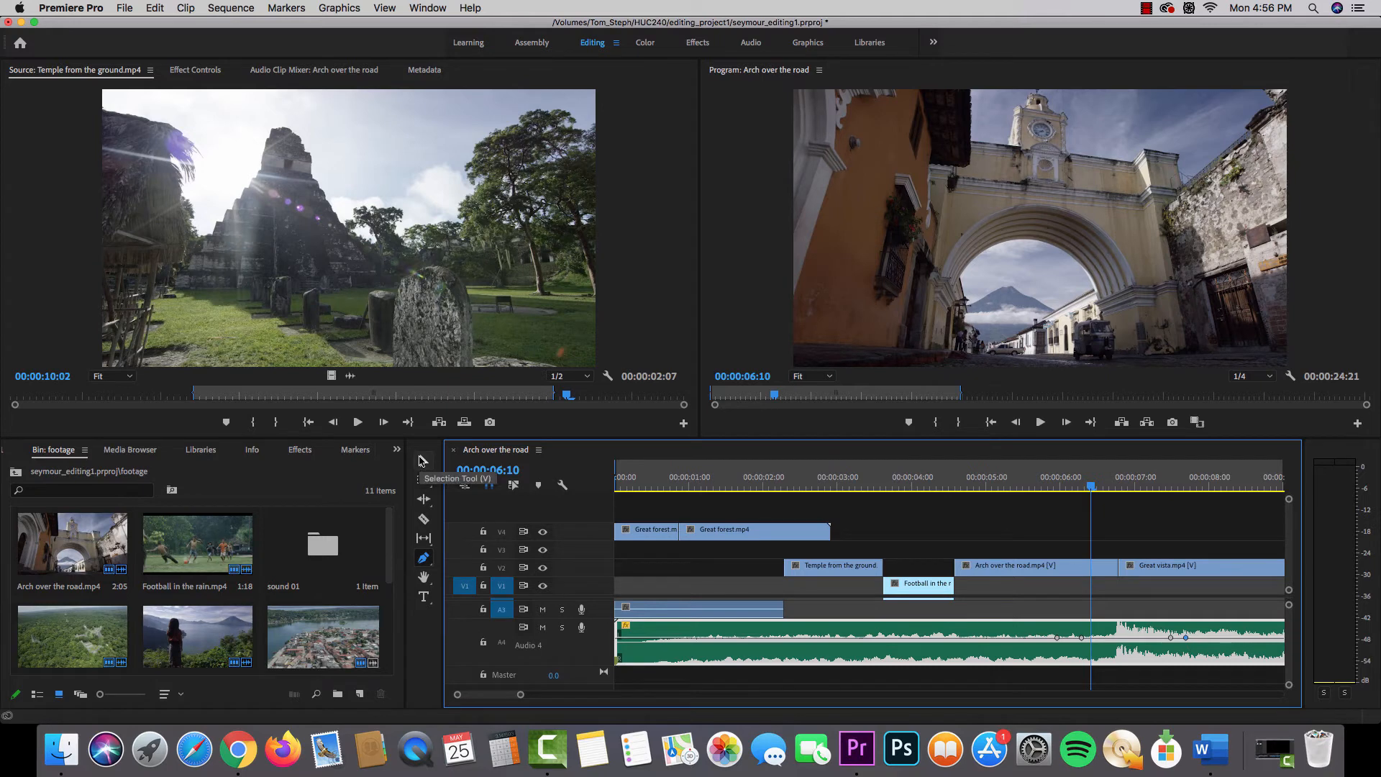
{"action": "left_click", "coordinate": [423, 461]}
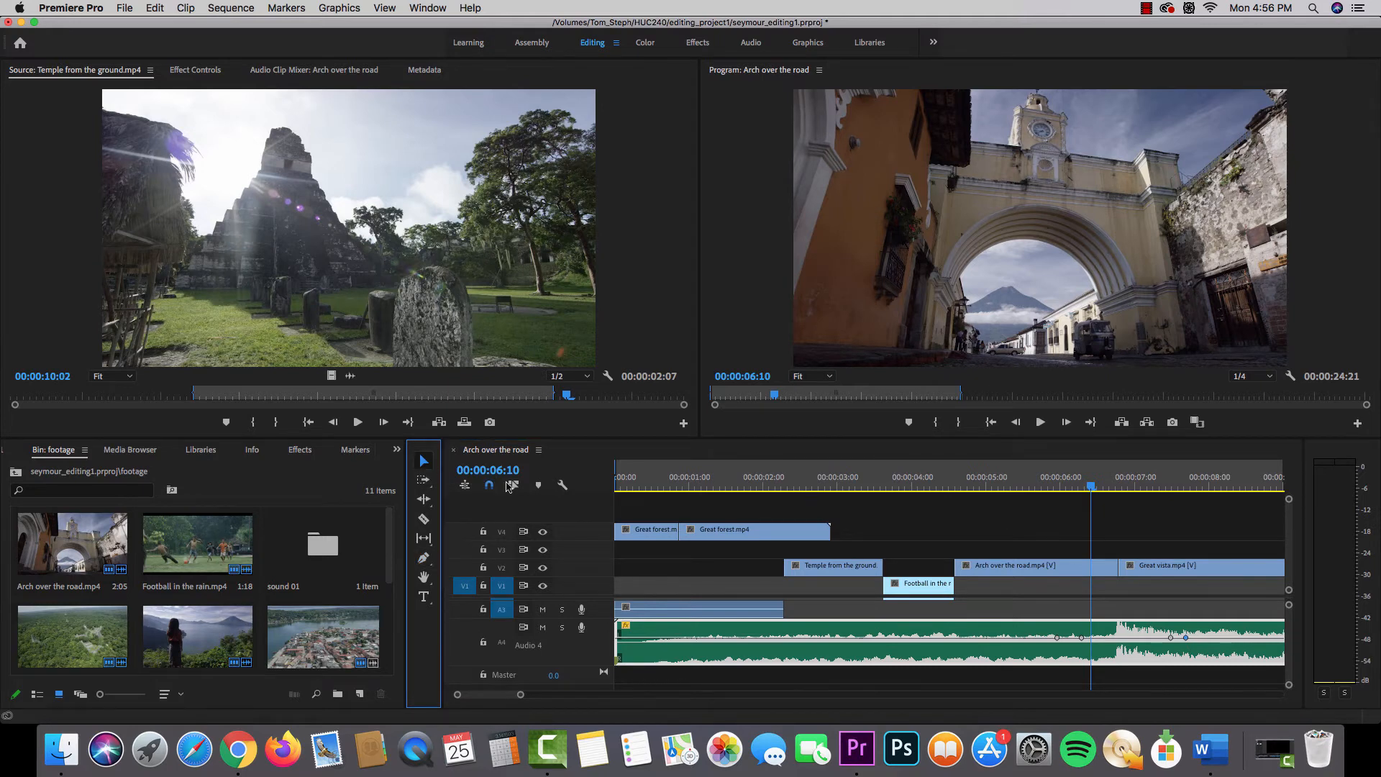
{"action": "left_click", "coordinate": [423, 462]}
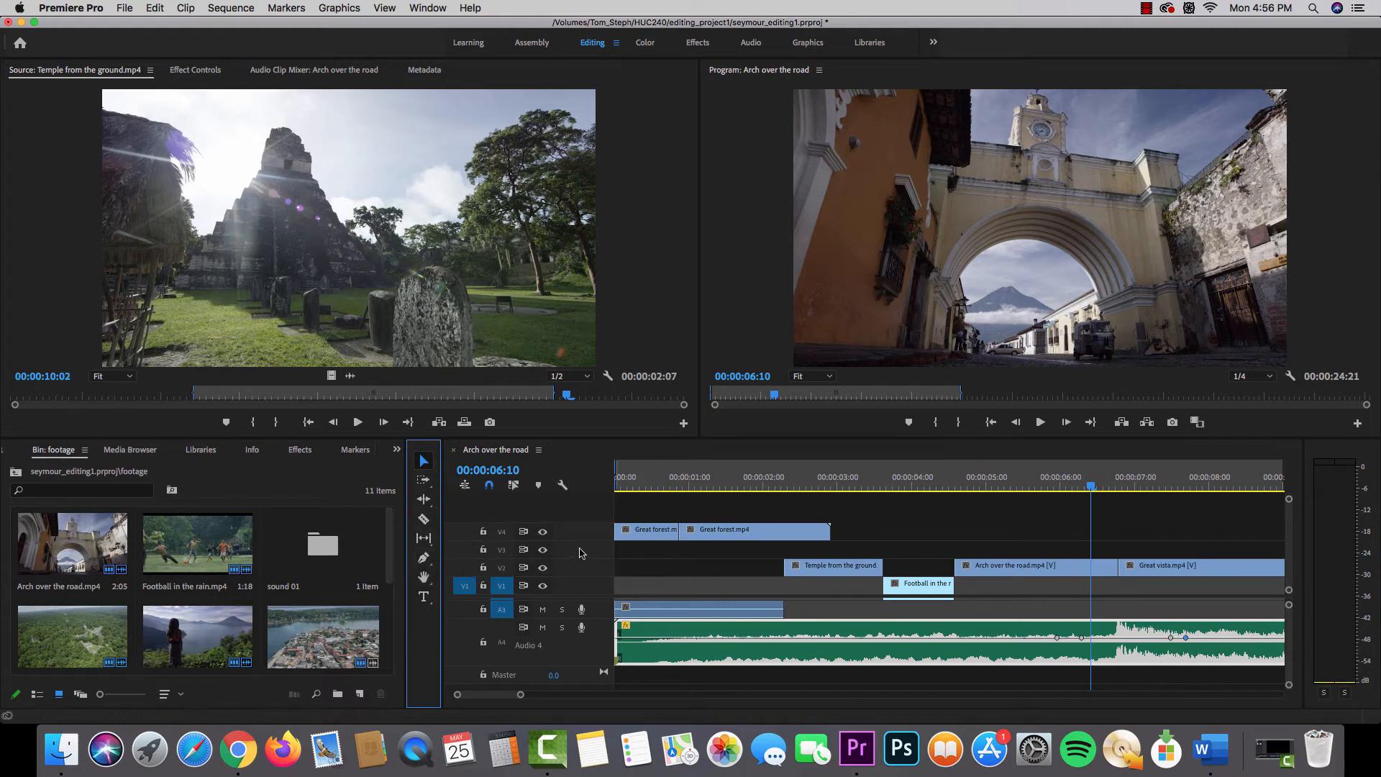
{"action": "key", "text": "c"}
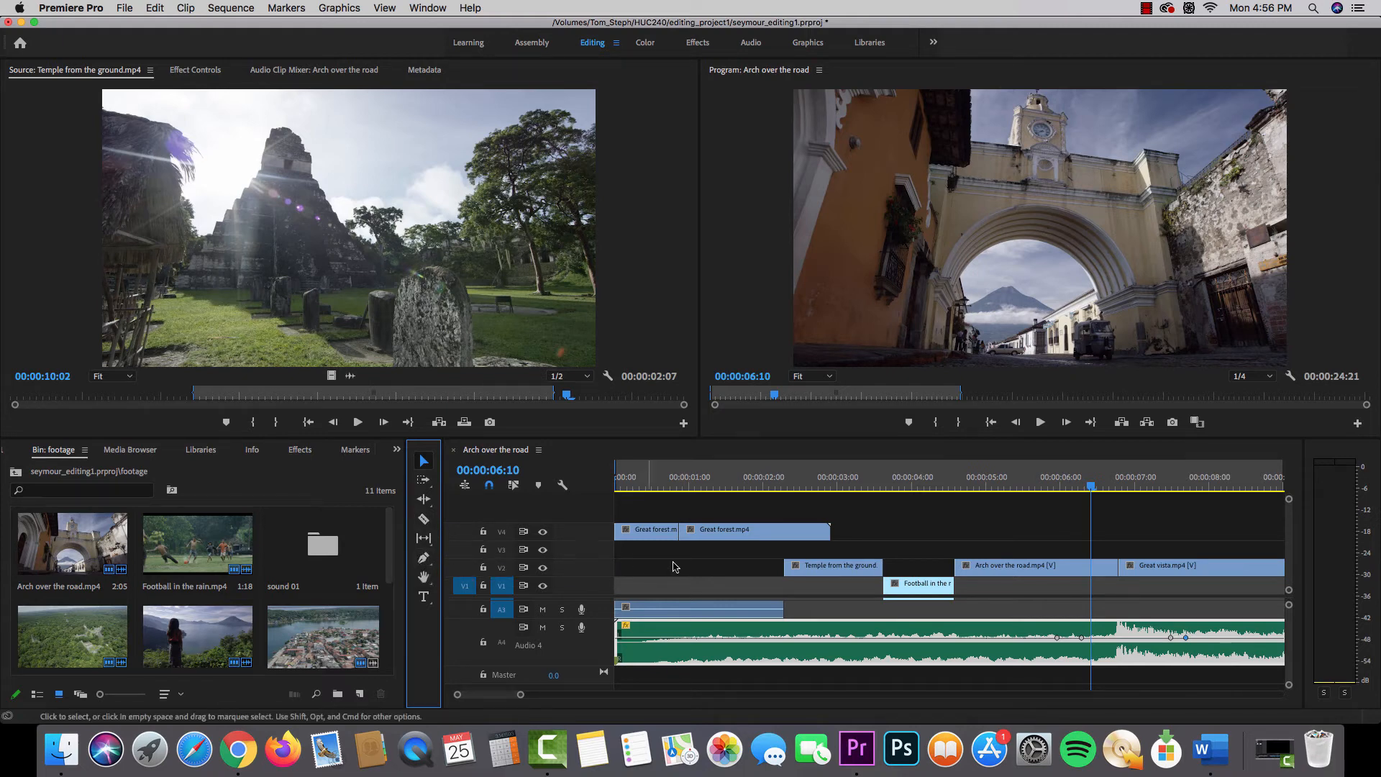
{"action": "key", "text": "v"}
{"action": "key", "text": "space"}
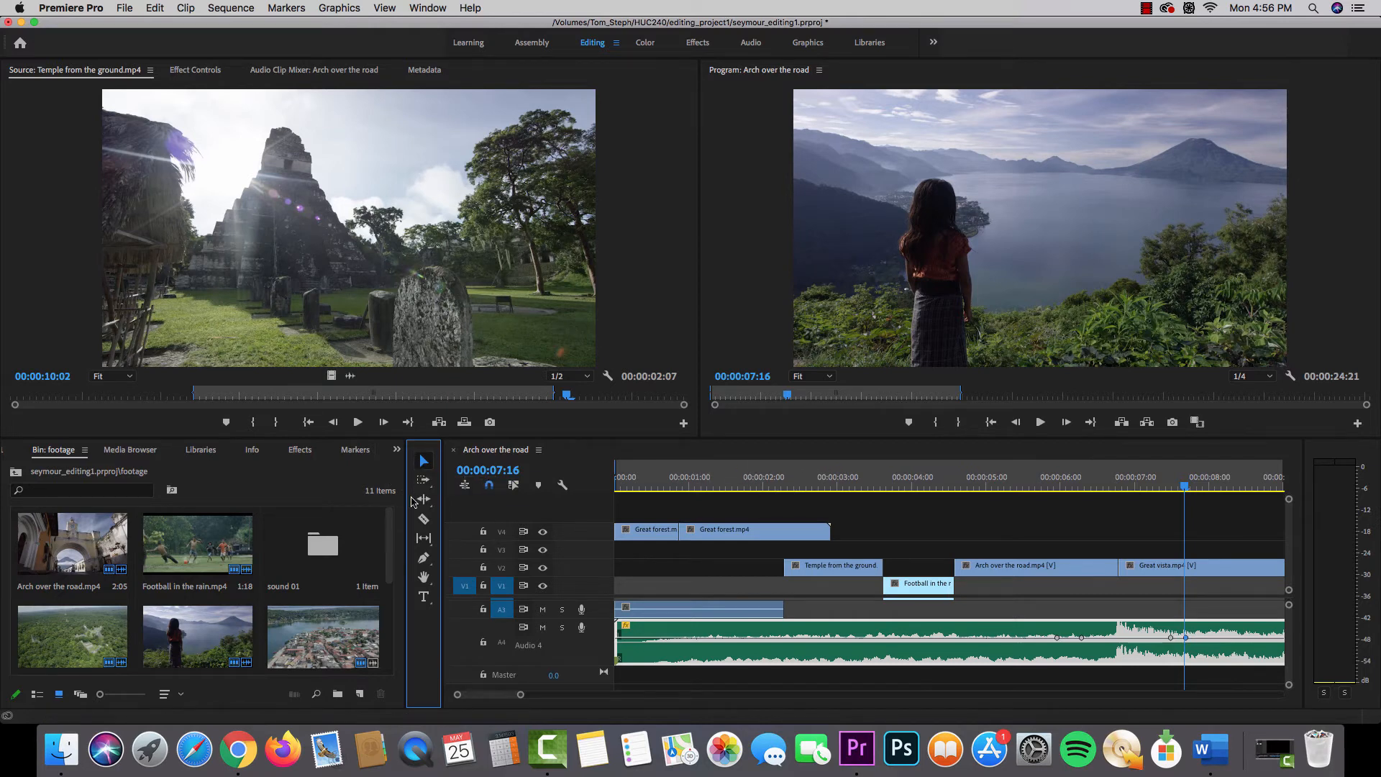
{"action": "left_click", "coordinate": [423, 519]}
{"action": "left_click", "coordinate": [423, 558]}
Lower the A4 music volume between the two inner keyframes, and play through the dip.
{"action": "left_click", "coordinate": [422, 461]}
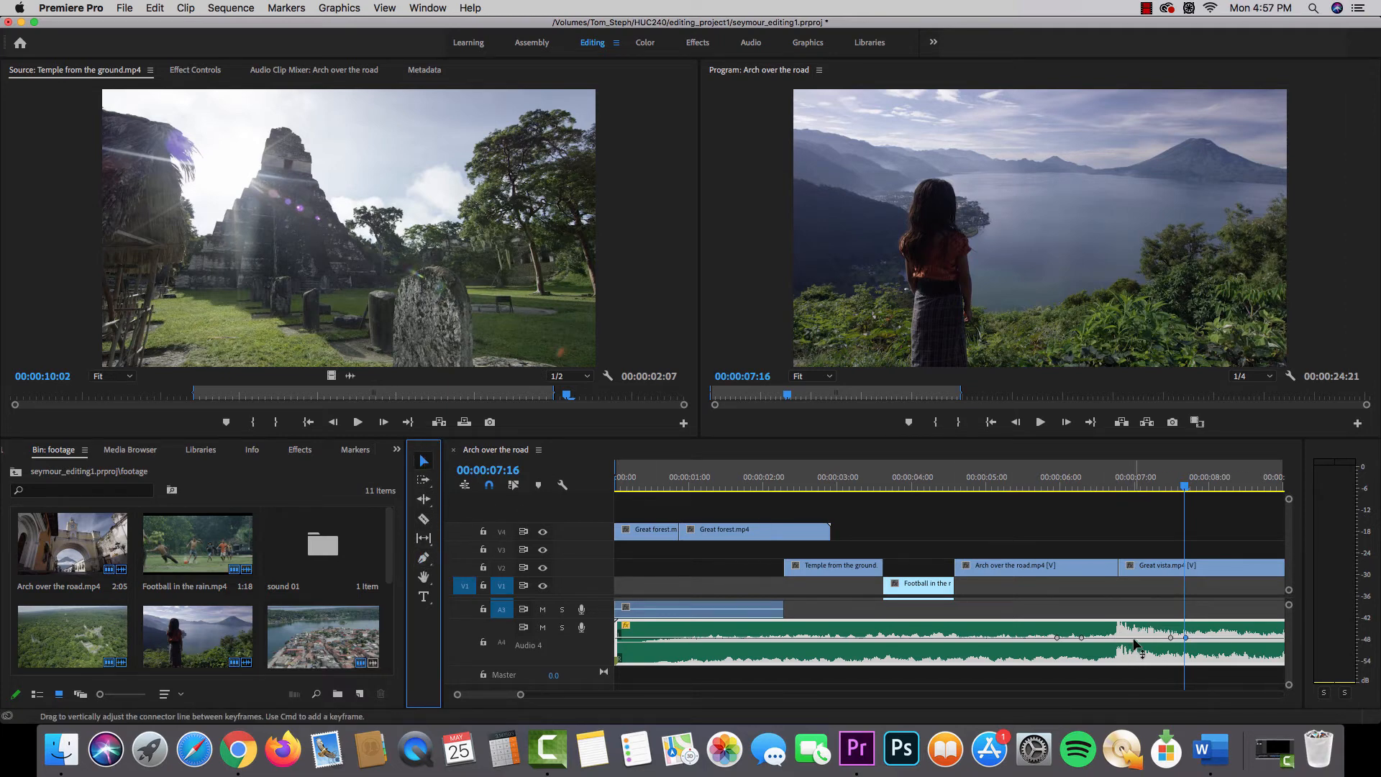
{"action": "left_click_drag", "start_coordinate": [1134, 638], "coordinate": [1134, 649]}
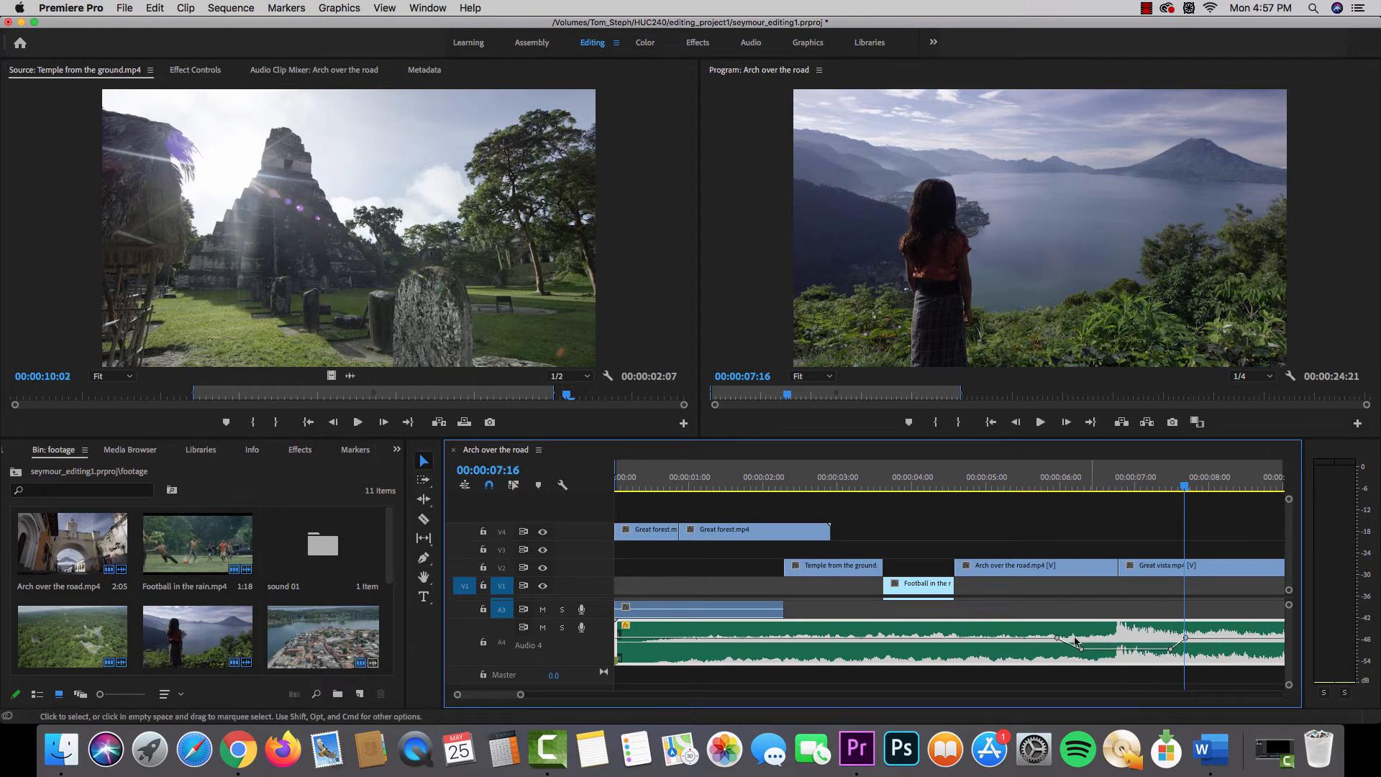
{"action": "left_click", "coordinate": [1126, 484]}
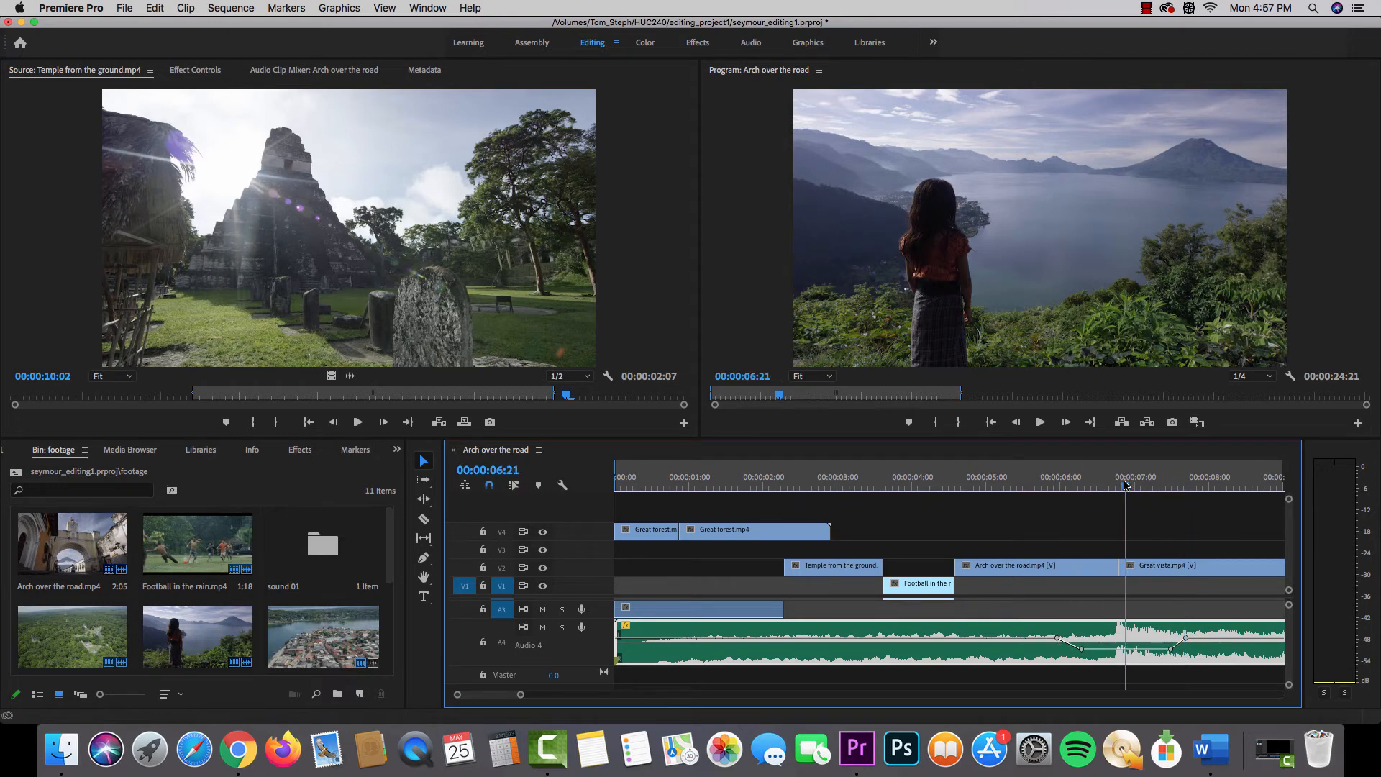
{"action": "left_click_drag", "start_coordinate": [1125, 485], "coordinate": [1030, 485]}
{"action": "key", "text": "space"}
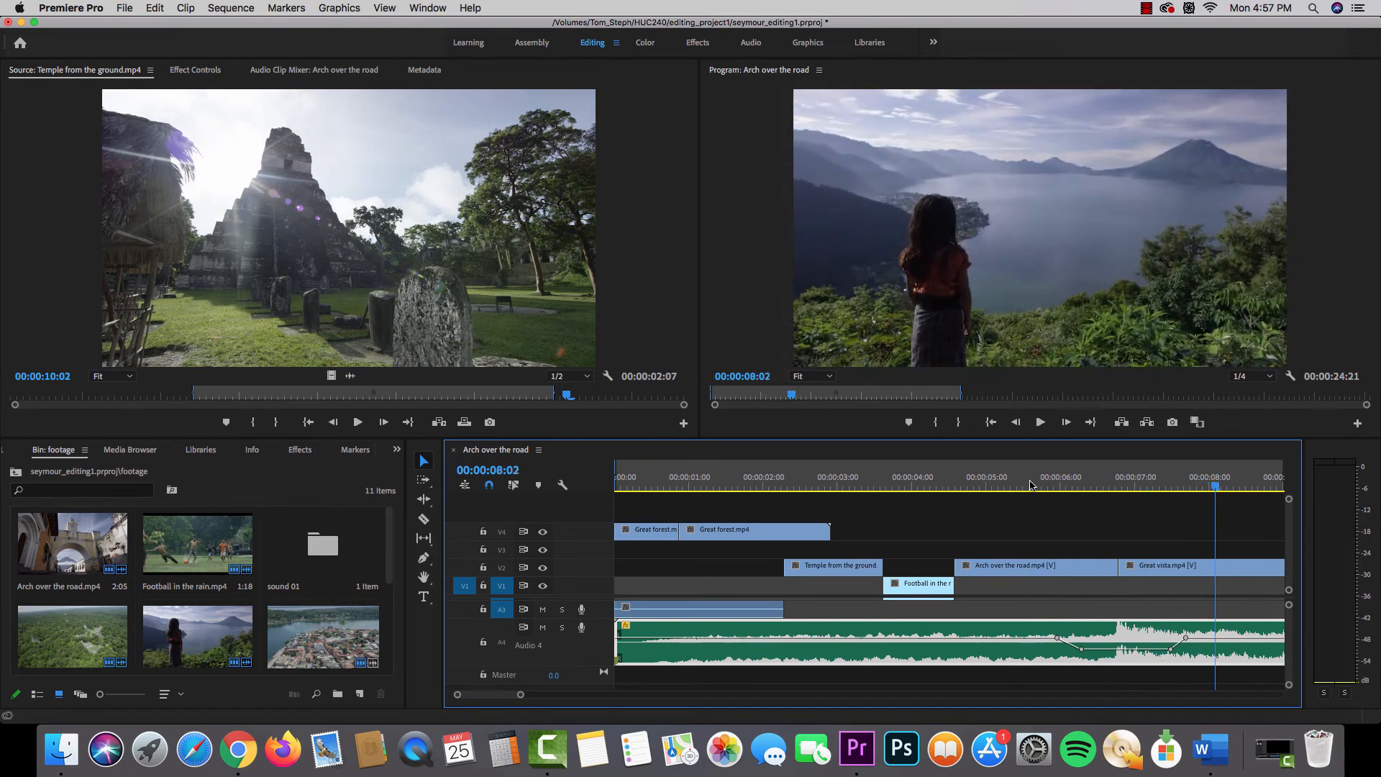
Move the last music keyframe to about 00:00:08:02 and the second one to the start of the Great vista clip, raised slightly, and play the fade.
{"action": "left_click_drag", "start_coordinate": [1185, 637], "coordinate": [1218, 637]}
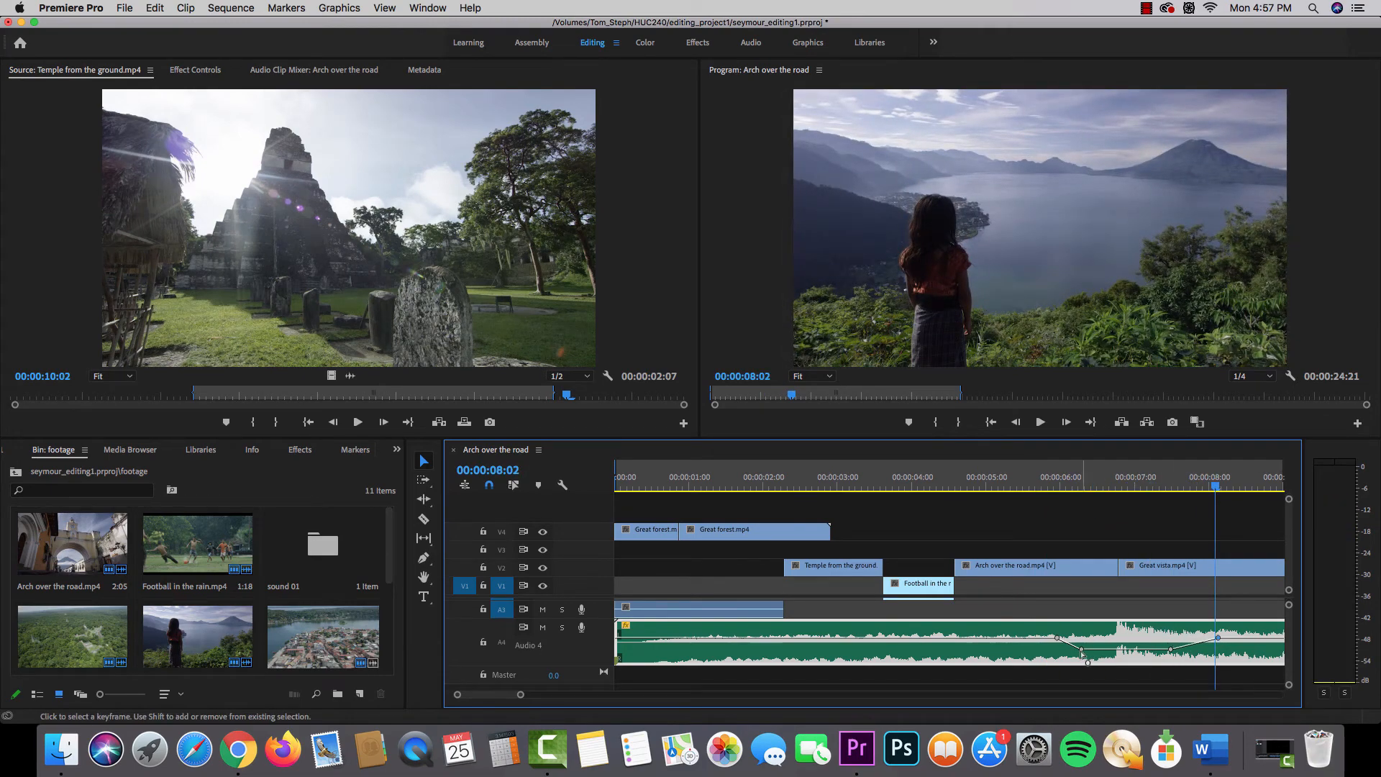
{"action": "left_click_drag", "start_coordinate": [1081, 649], "coordinate": [1125, 644]}
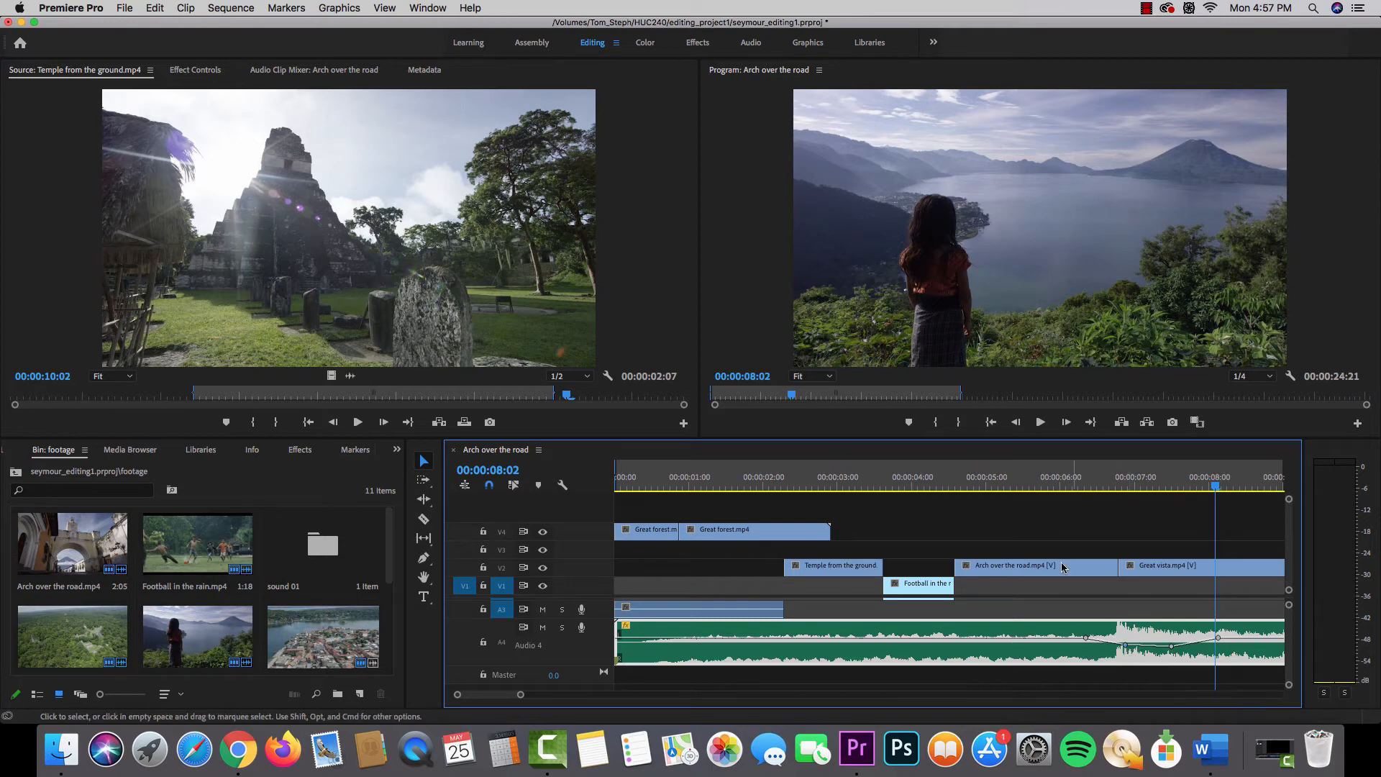
{"action": "left_click", "coordinate": [1049, 496]}
{"action": "key", "text": "space"}
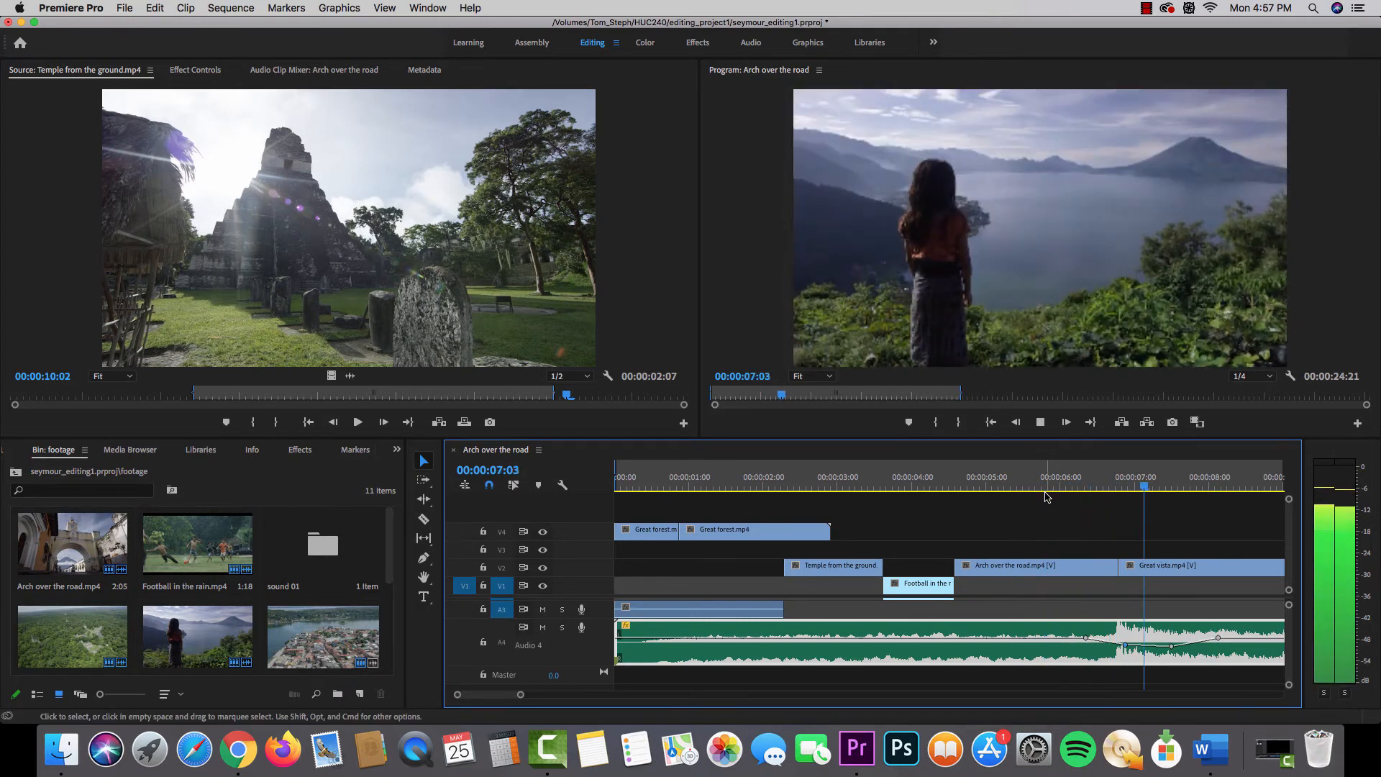
{"action": "key", "text": "space"}
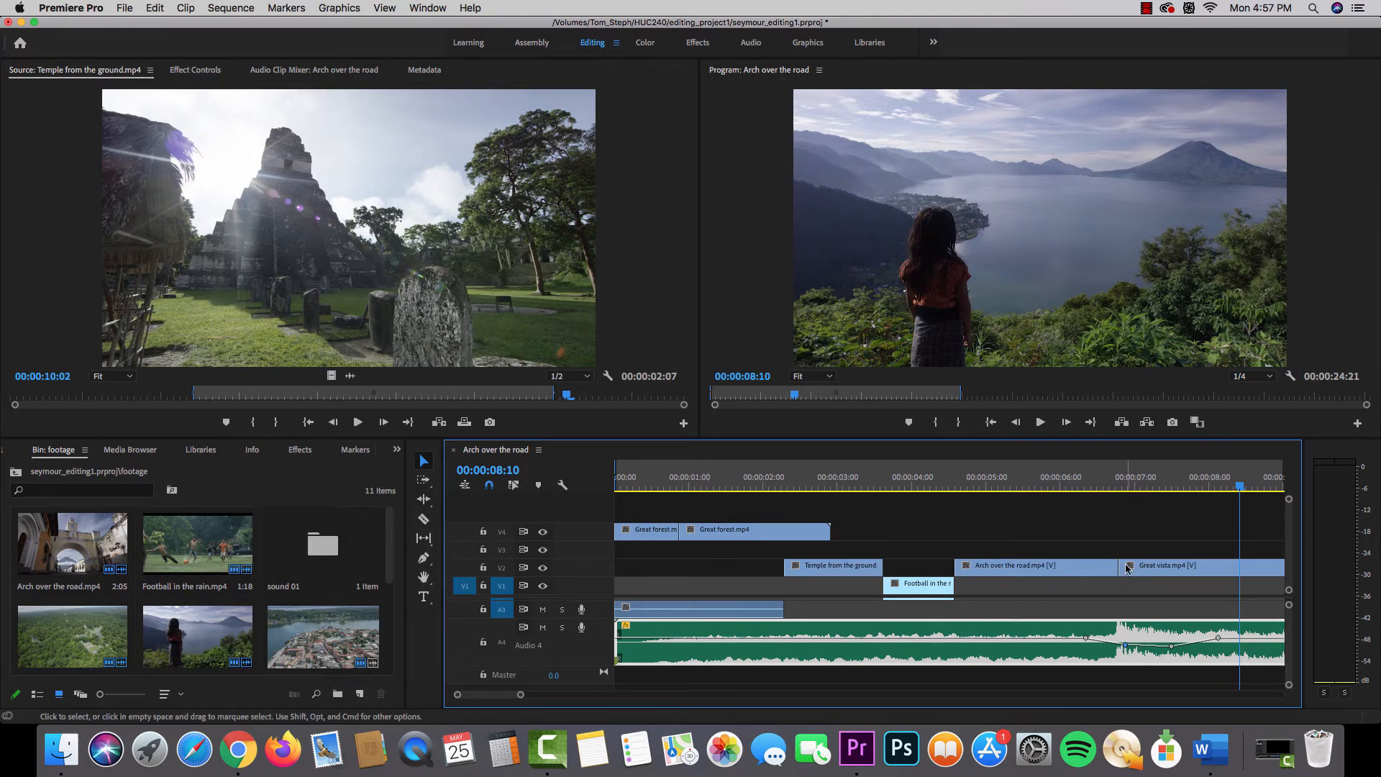
Delete the first piece of the split Great forest clip on V4.
{"action": "left_click", "coordinate": [655, 533]}
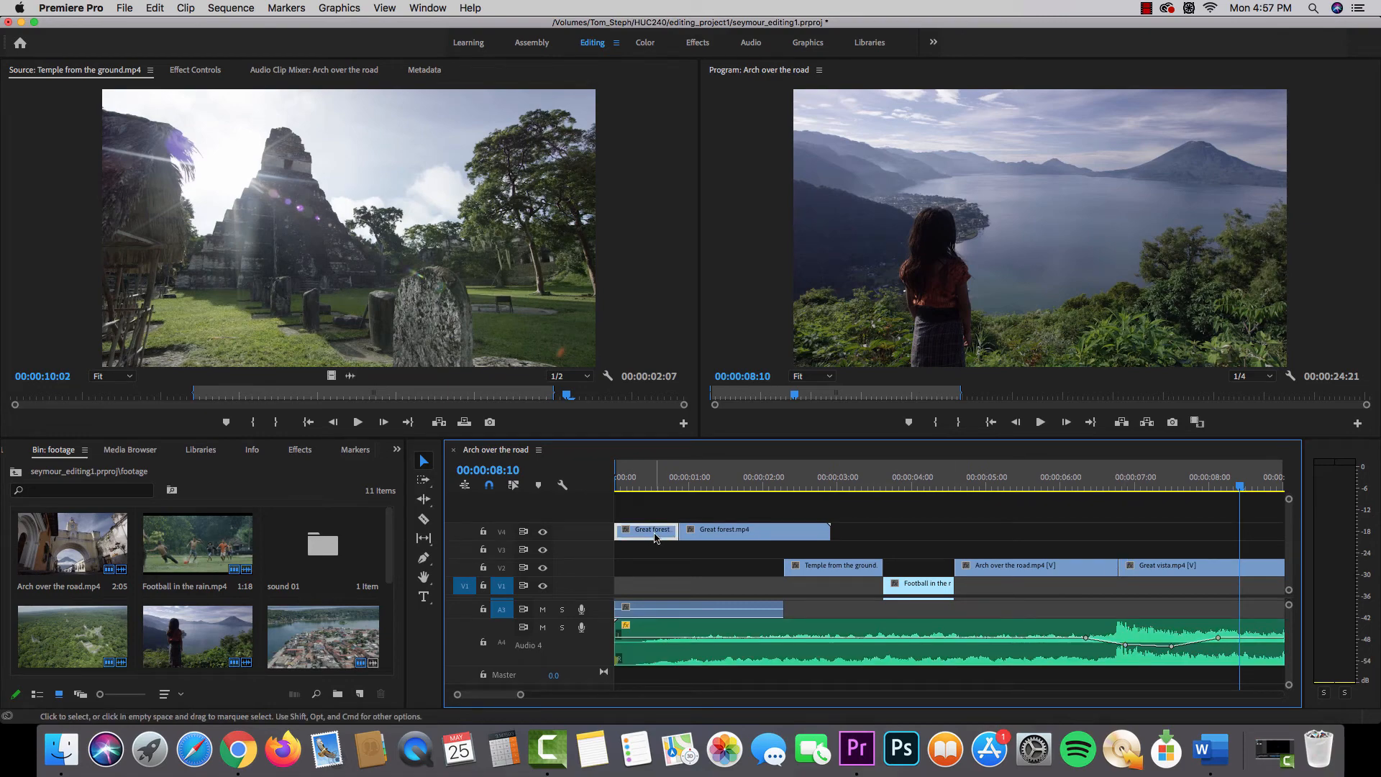
{"action": "key", "text": "Delete"}
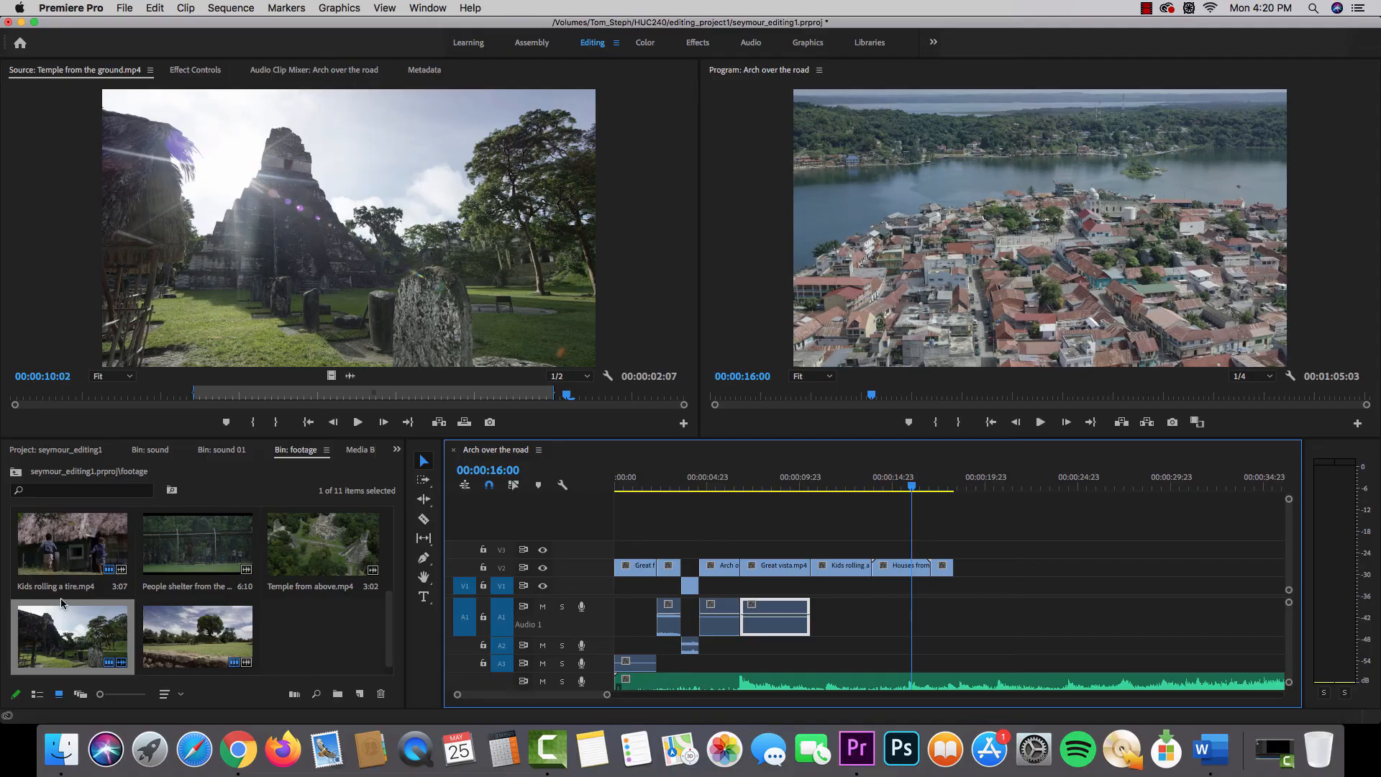
Place the People shelter from the rain clip after the last clip on V2, and mark the sequence's Out point at its end, 00:00:24:17.
{"action": "left_click", "coordinate": [182, 548]}
{"action": "left_click_drag", "start_coordinate": [372, 560], "coordinate": [957, 572]}
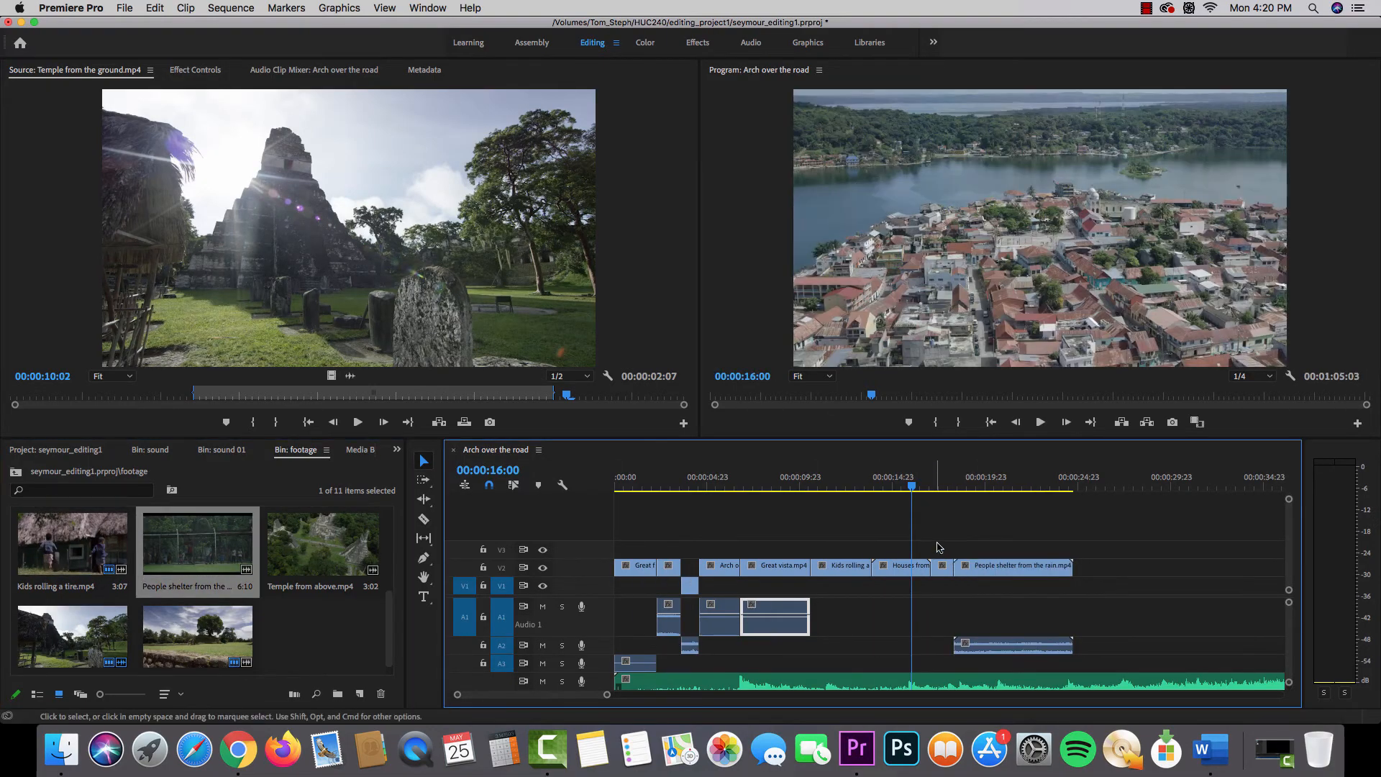
{"action": "left_click_drag", "start_coordinate": [947, 495], "coordinate": [1074, 472]}
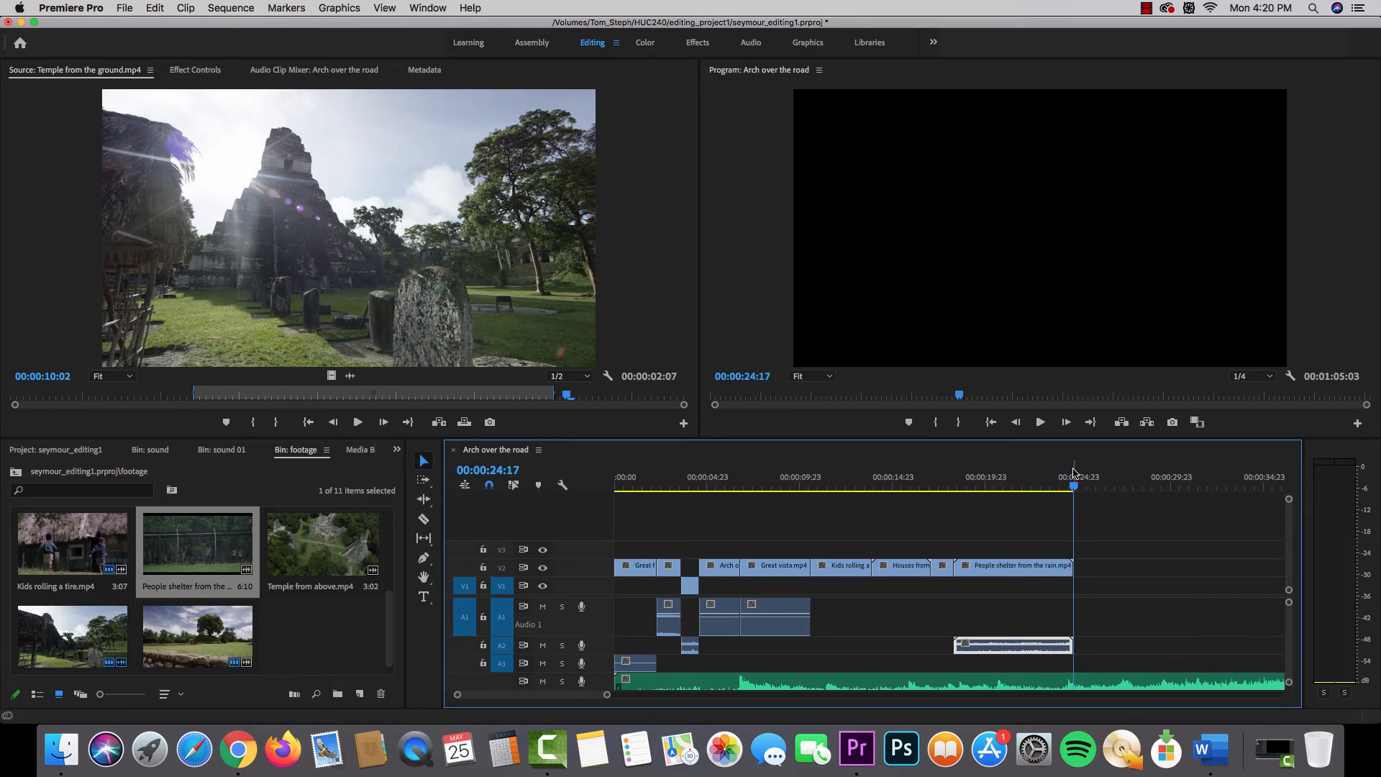
{"action": "key", "text": "o"}
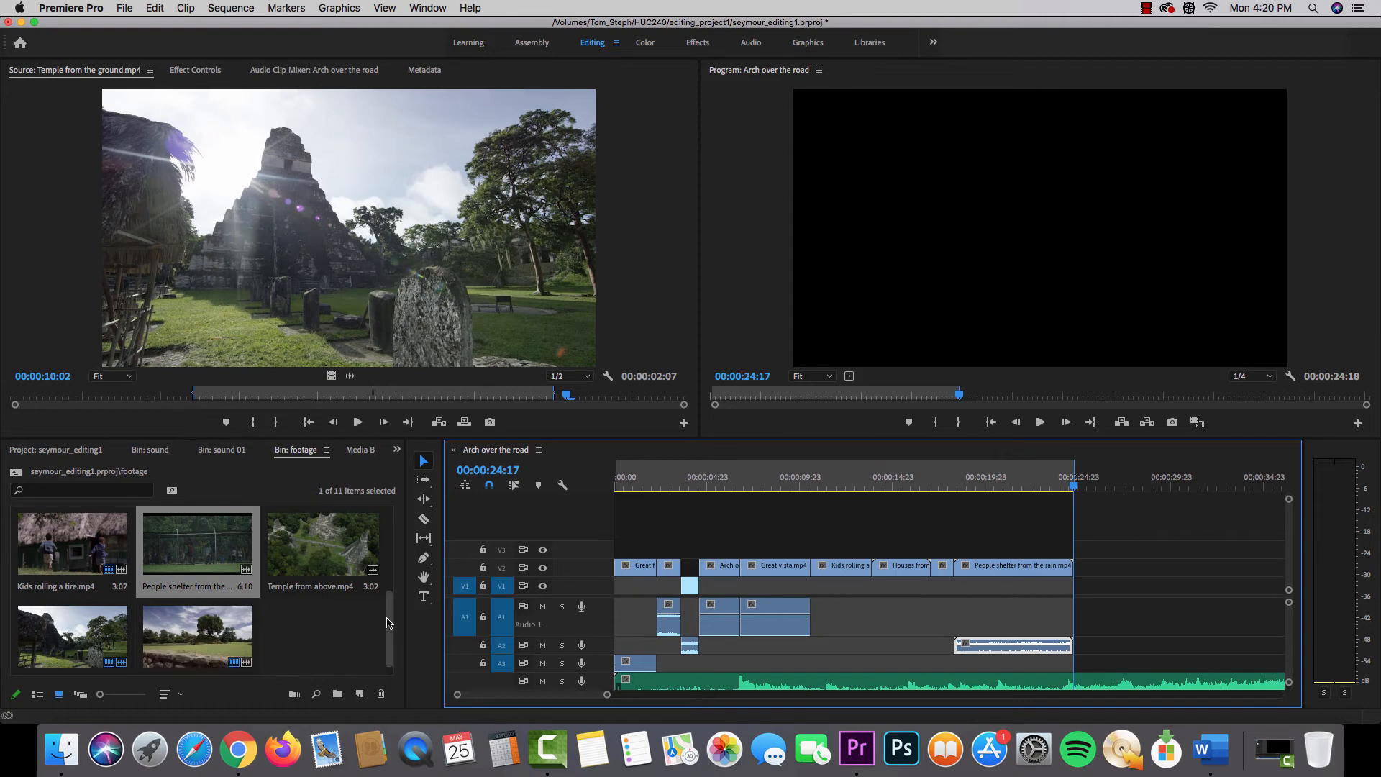
{"action": "left_click_drag", "start_coordinate": [387, 623], "coordinate": [387, 541]}
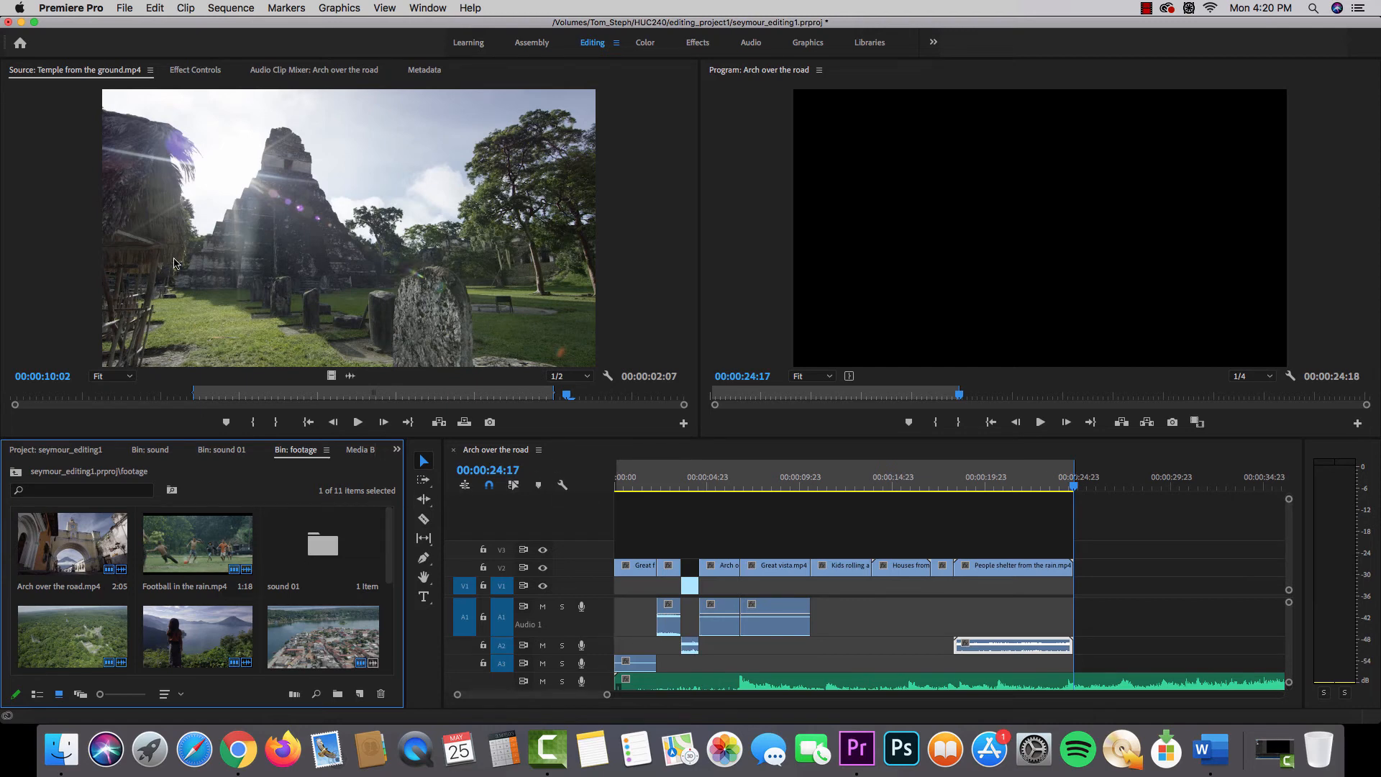
{"action": "left_click", "coordinate": [125, 8]}
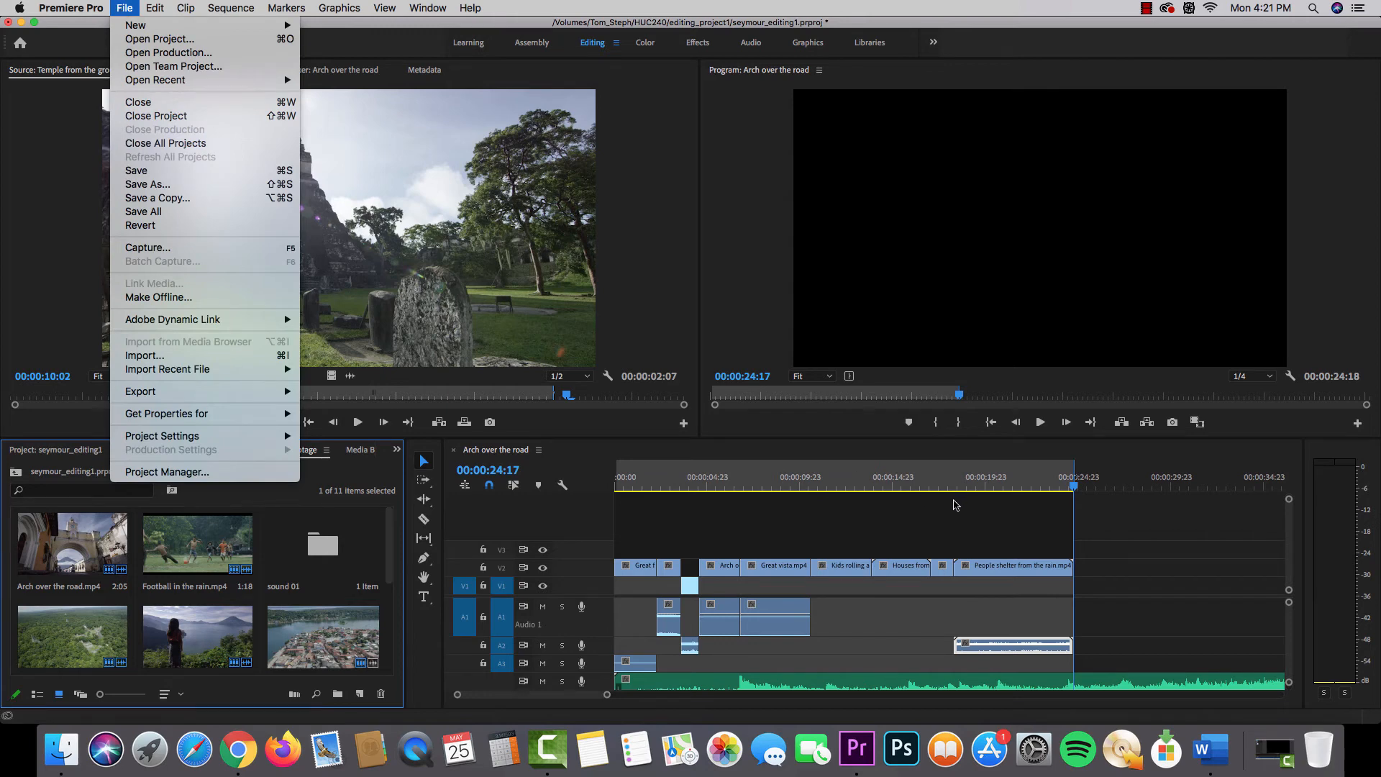
{"action": "left_click", "coordinate": [1105, 516]}
{"action": "left_click_drag", "start_coordinate": [956, 479], "coordinate": [797, 480]}
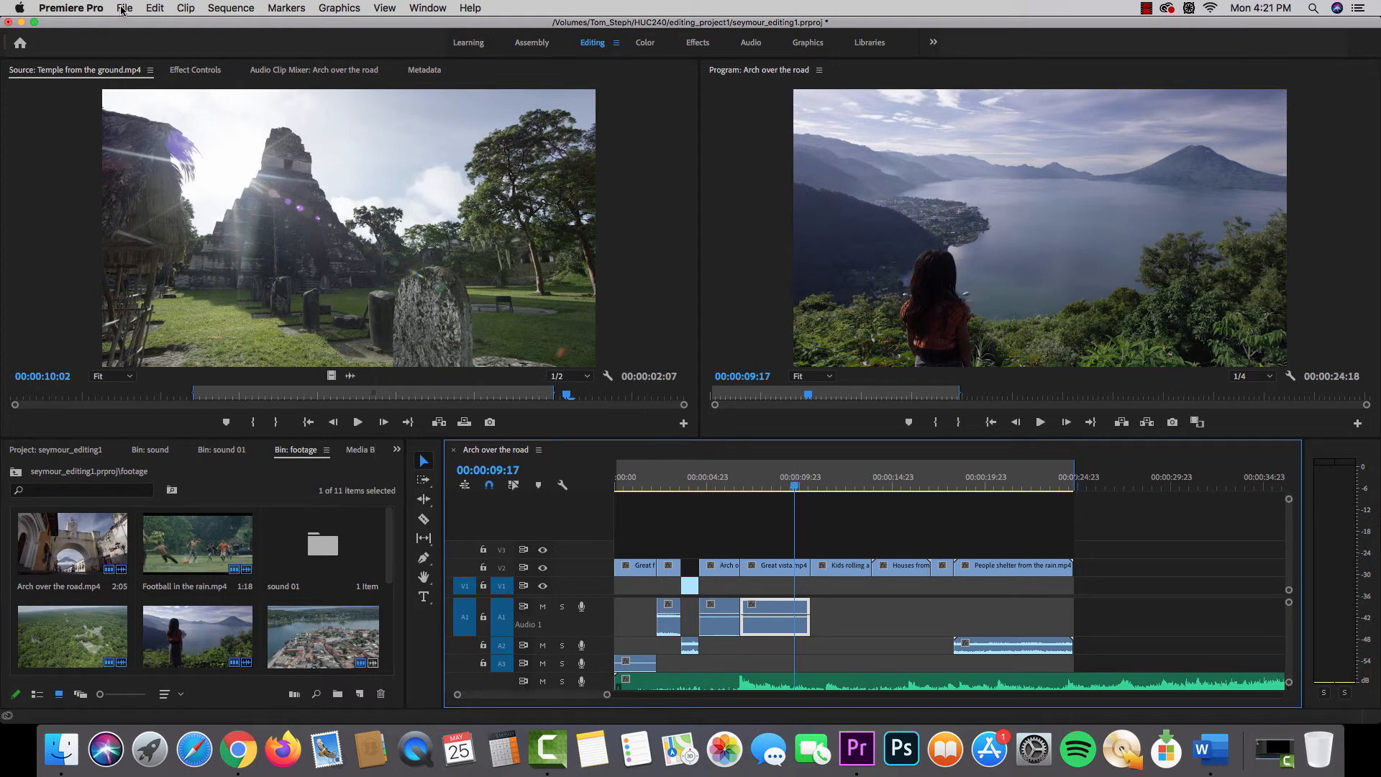
{"action": "left_click", "coordinate": [60, 747]}
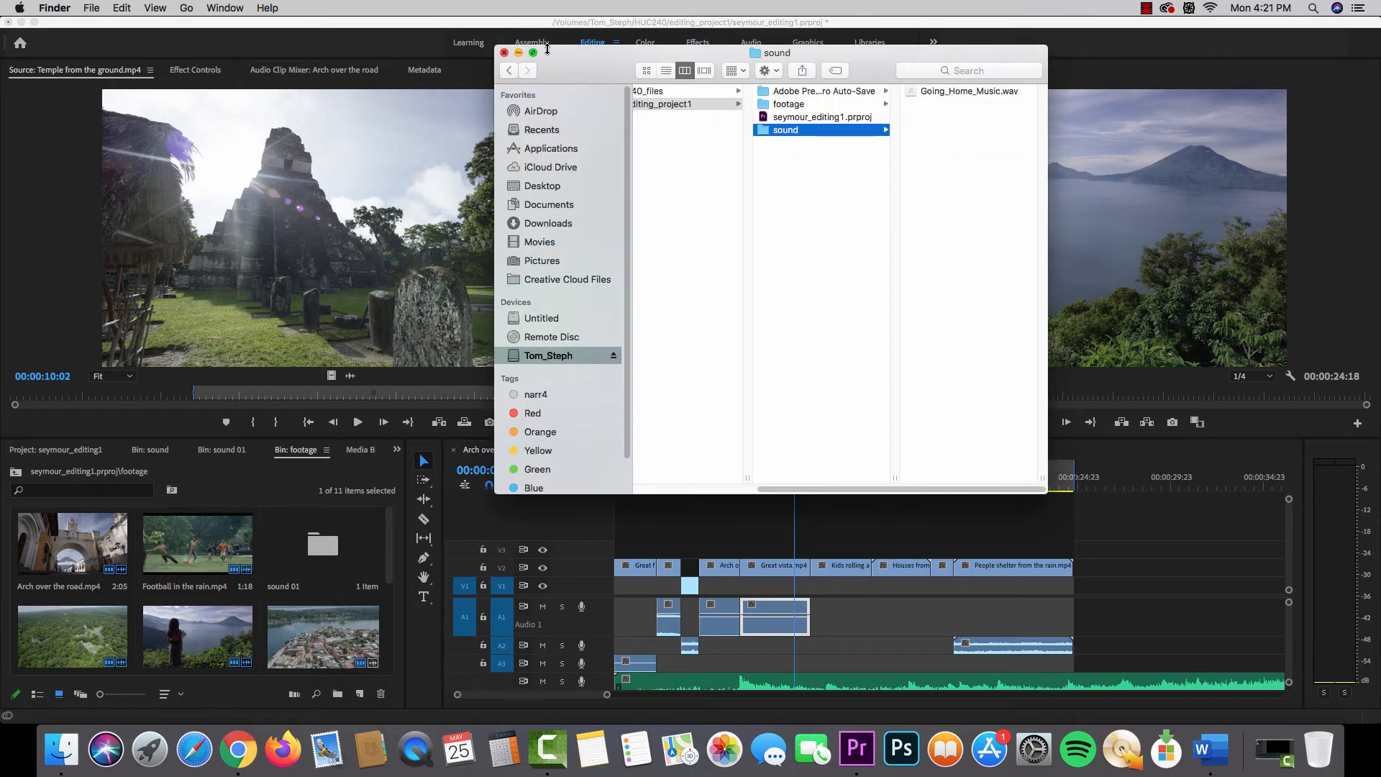
{"action": "left_click", "coordinate": [504, 53]}
{"action": "left_click", "coordinate": [92, 8]}
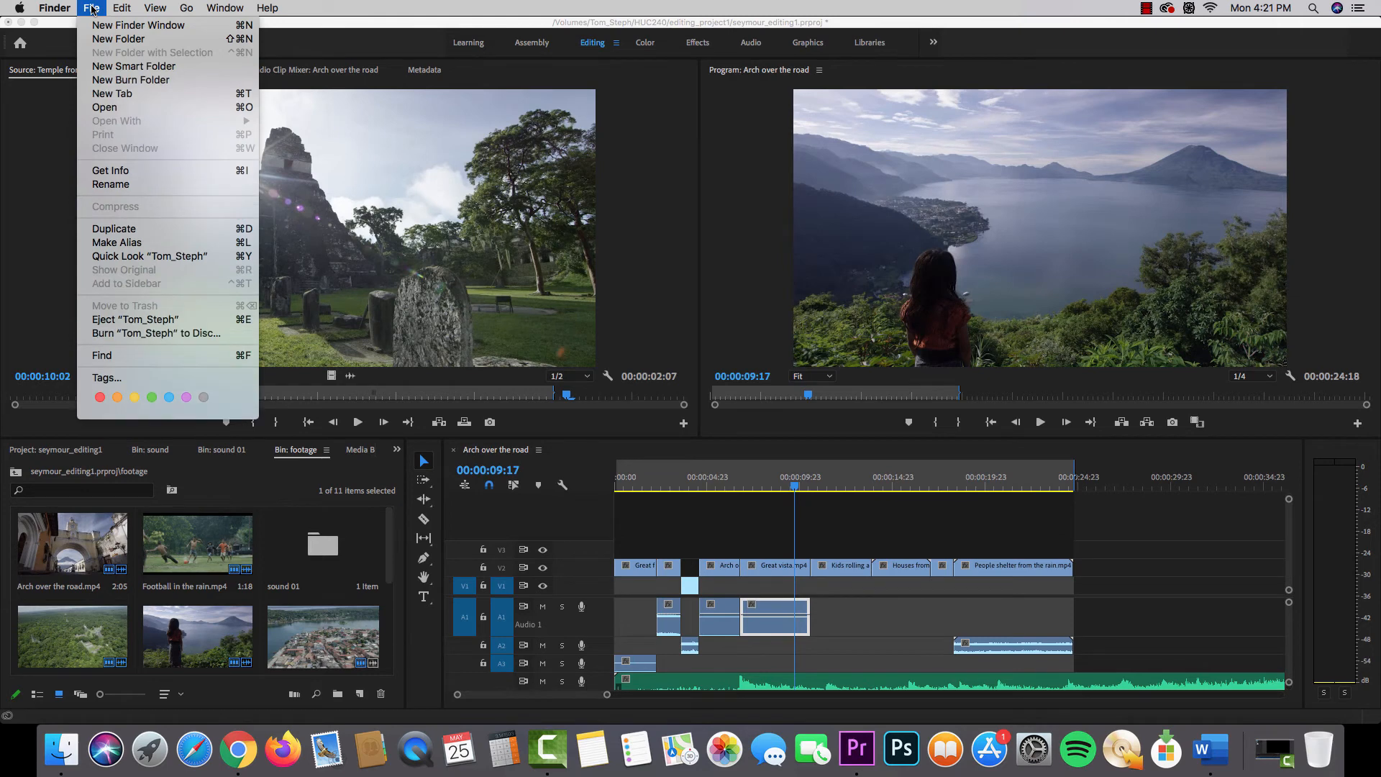
{"action": "left_click", "coordinate": [21, 130]}
{"action": "left_click", "coordinate": [125, 8]}
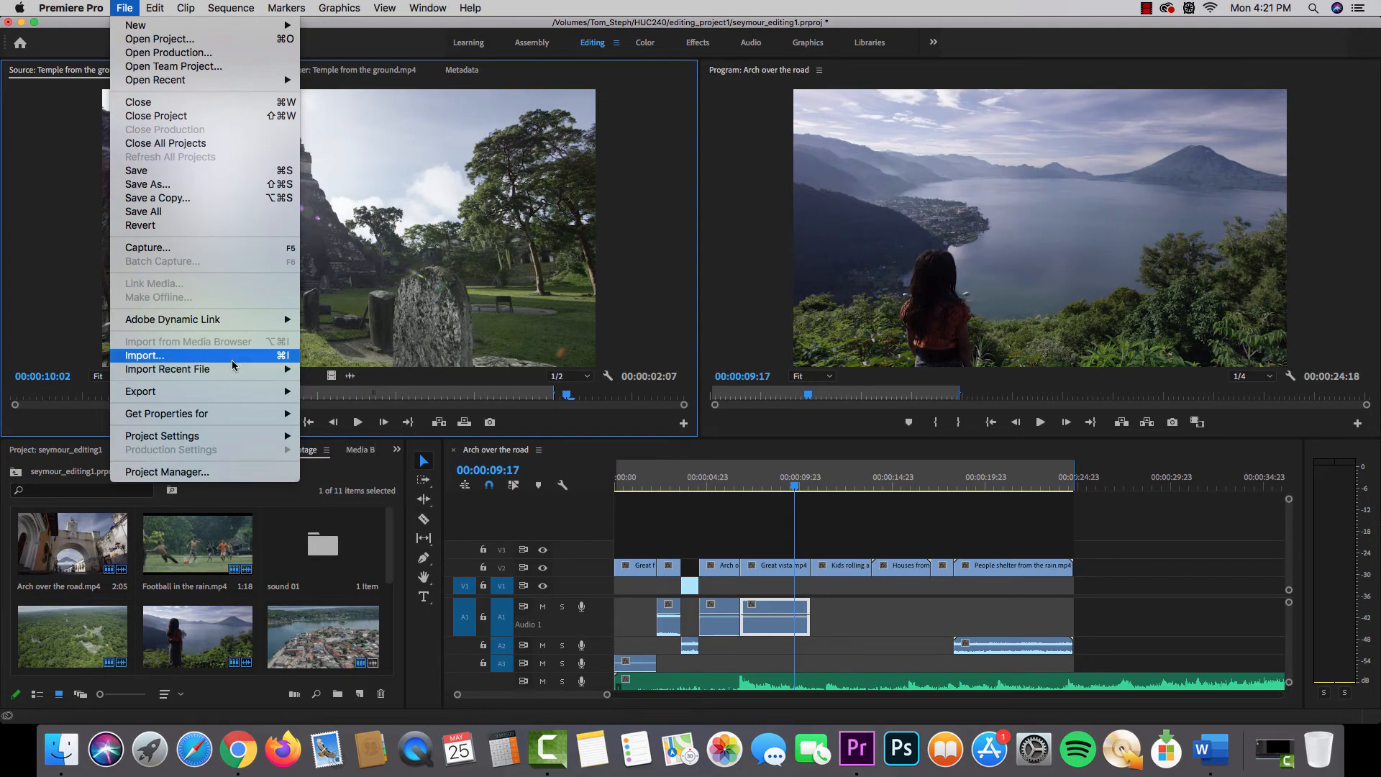
{"action": "left_click", "coordinate": [279, 357]}
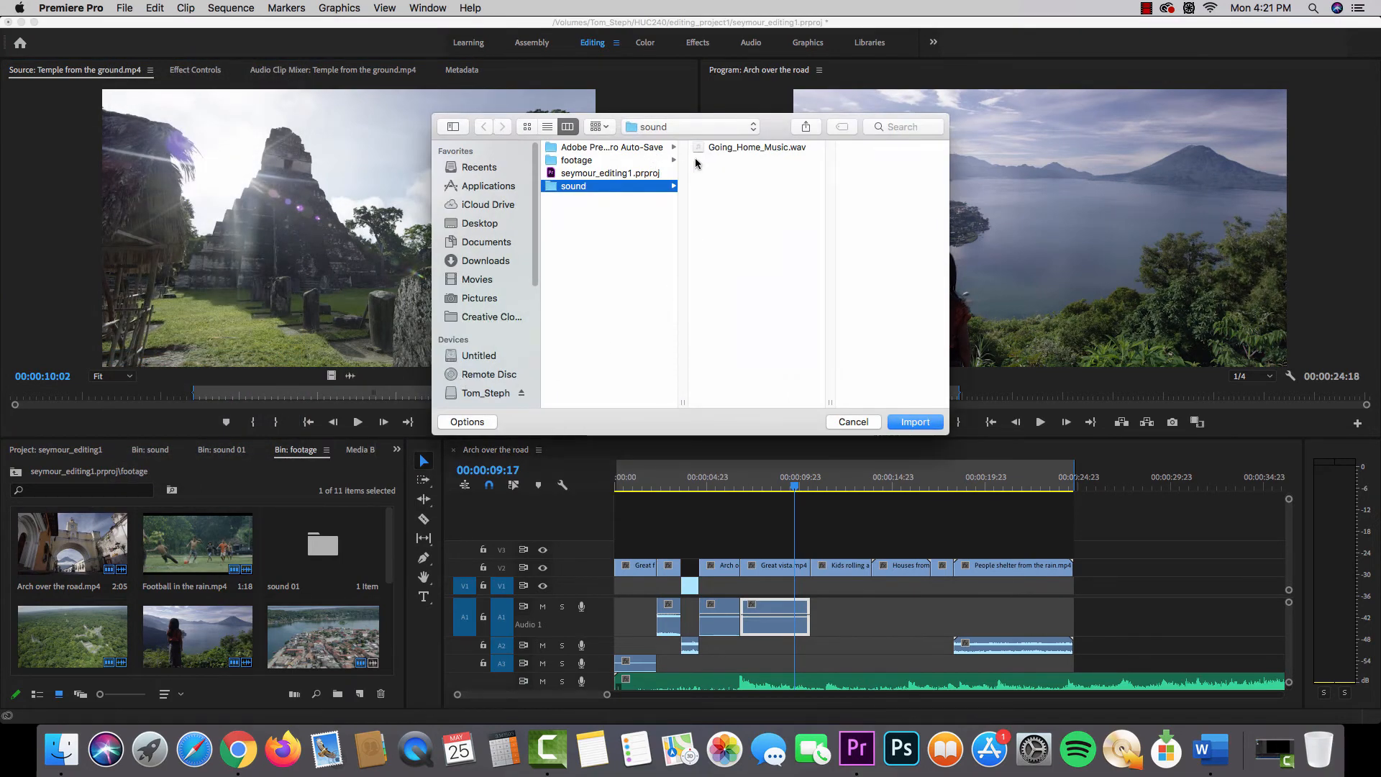
{"action": "left_click", "coordinate": [859, 426]}
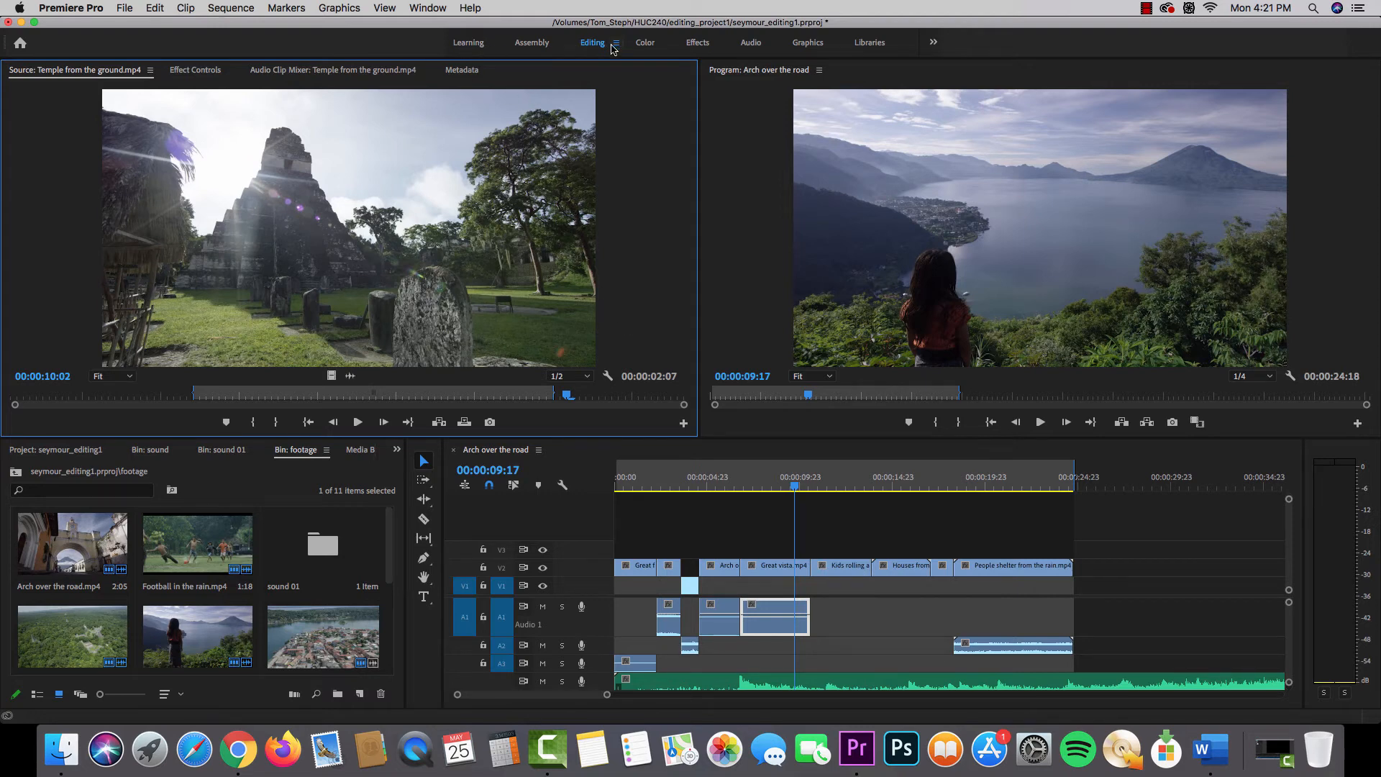
Look at the Color and Effects workspaces, and return to the Editing workspace.
{"action": "left_click", "coordinate": [643, 46]}
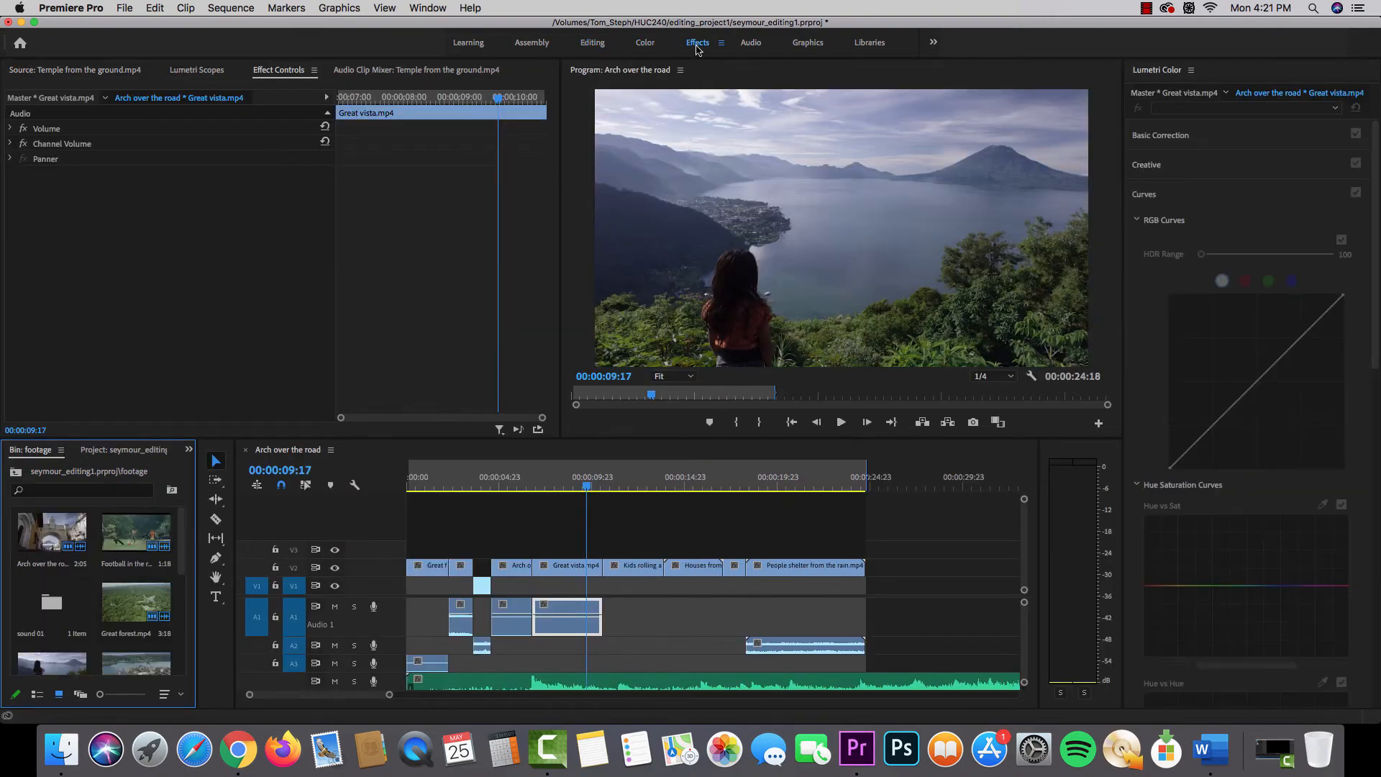
{"action": "left_click", "coordinate": [753, 47]}
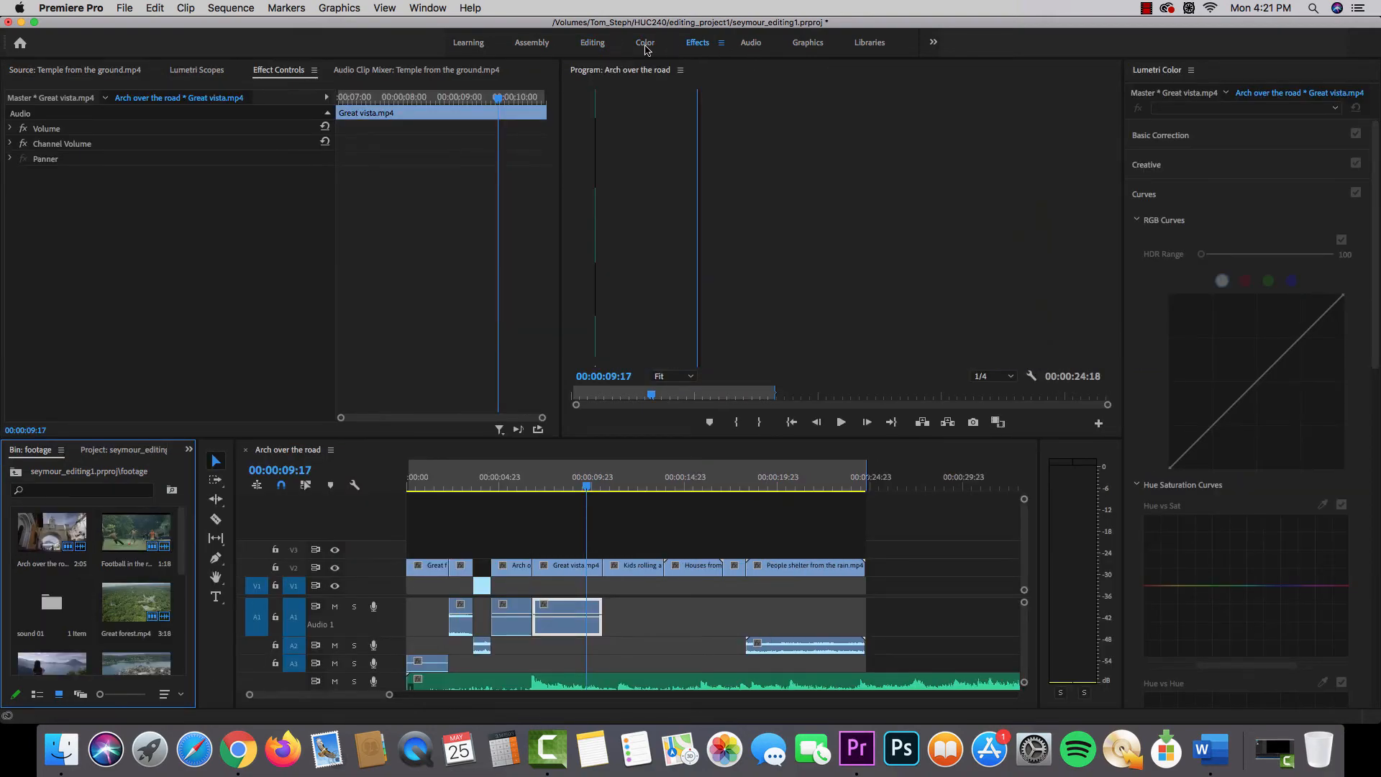
{"action": "left_click", "coordinate": [646, 46]}
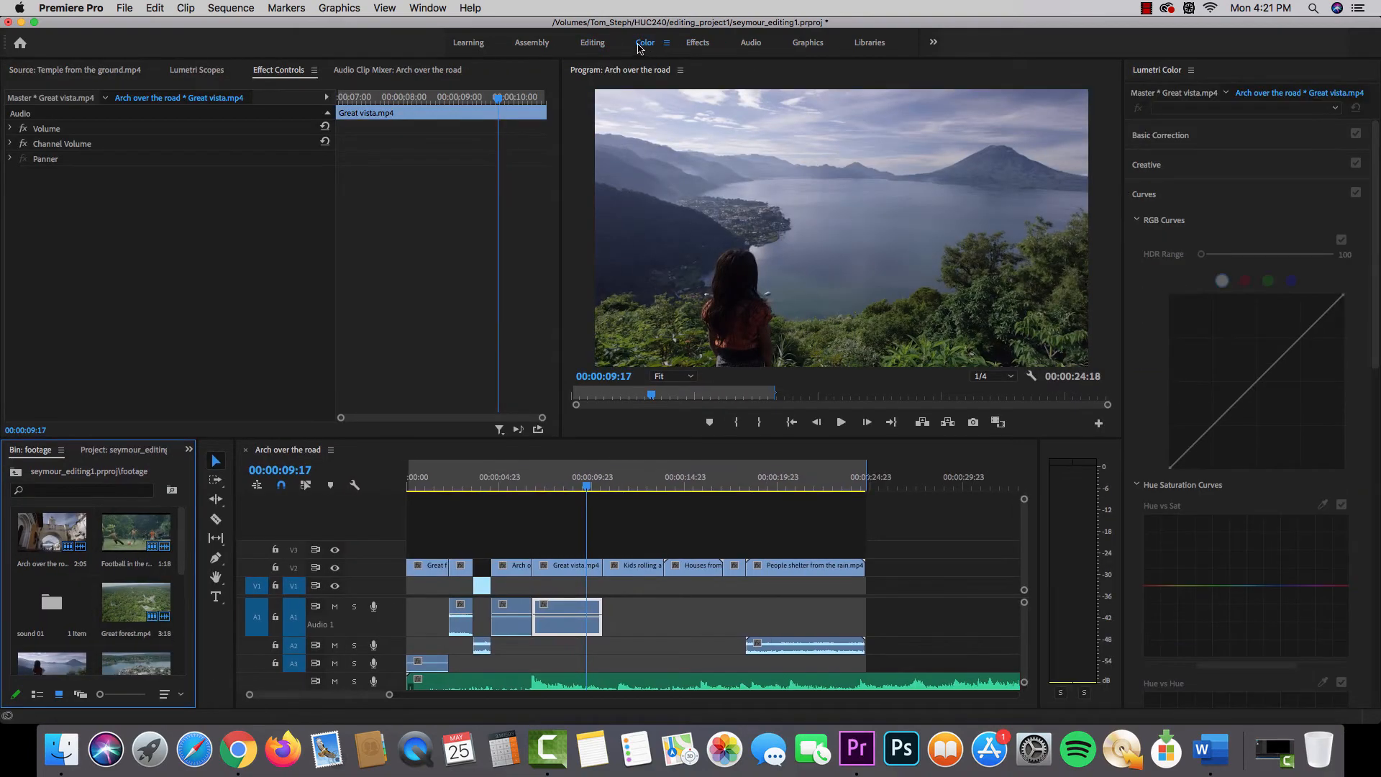
{"action": "left_click", "coordinate": [594, 46]}
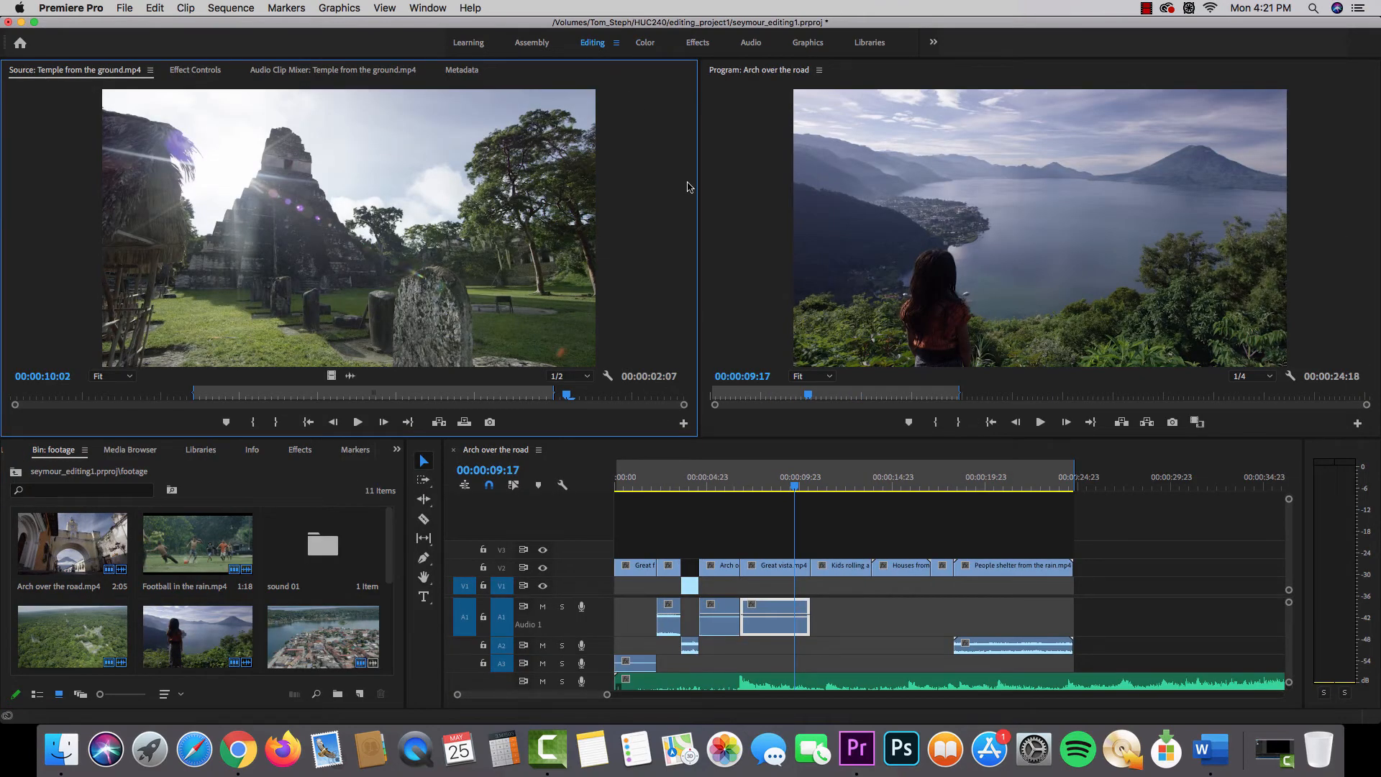
Reset the Editing workspace to its saved layout.
{"action": "left_click", "coordinate": [427, 8]}
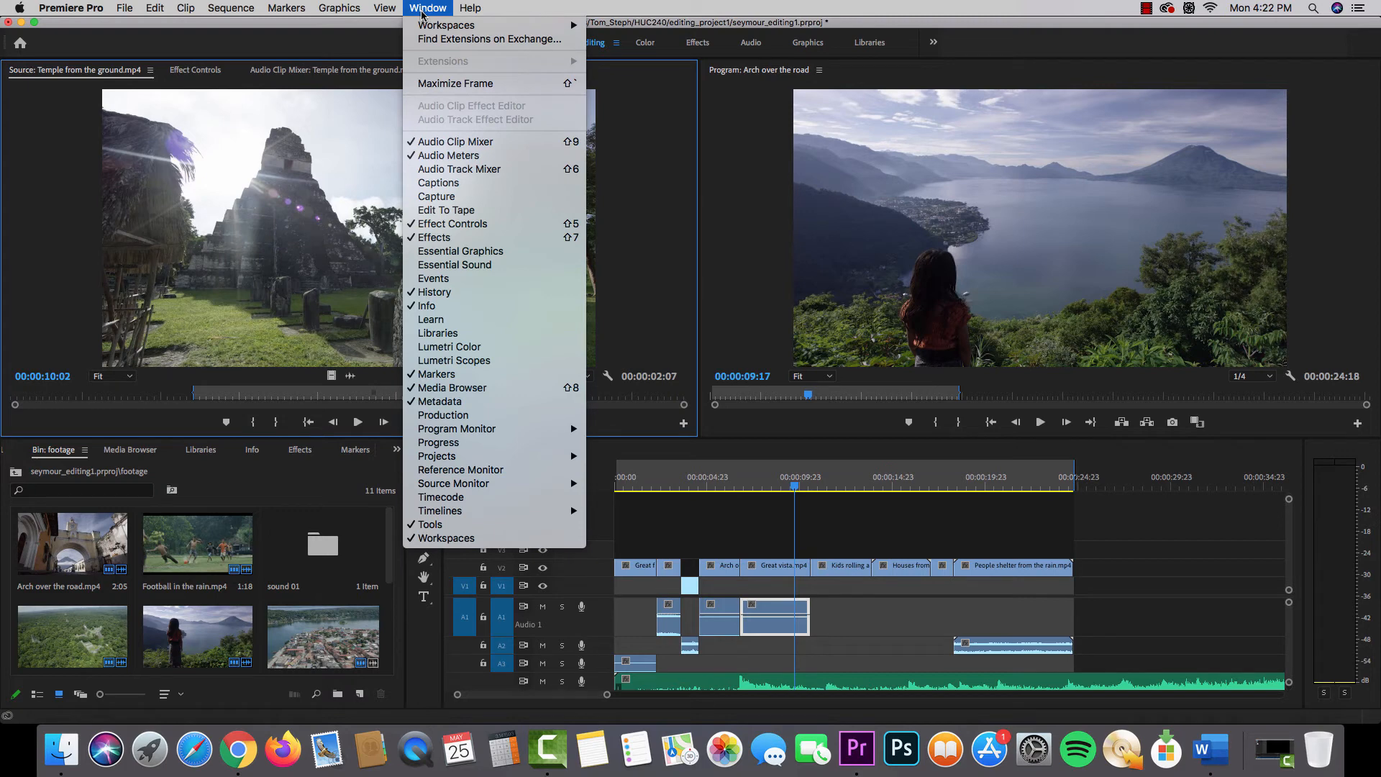
{"action": "mouse_move", "coordinate": [428, 25]}
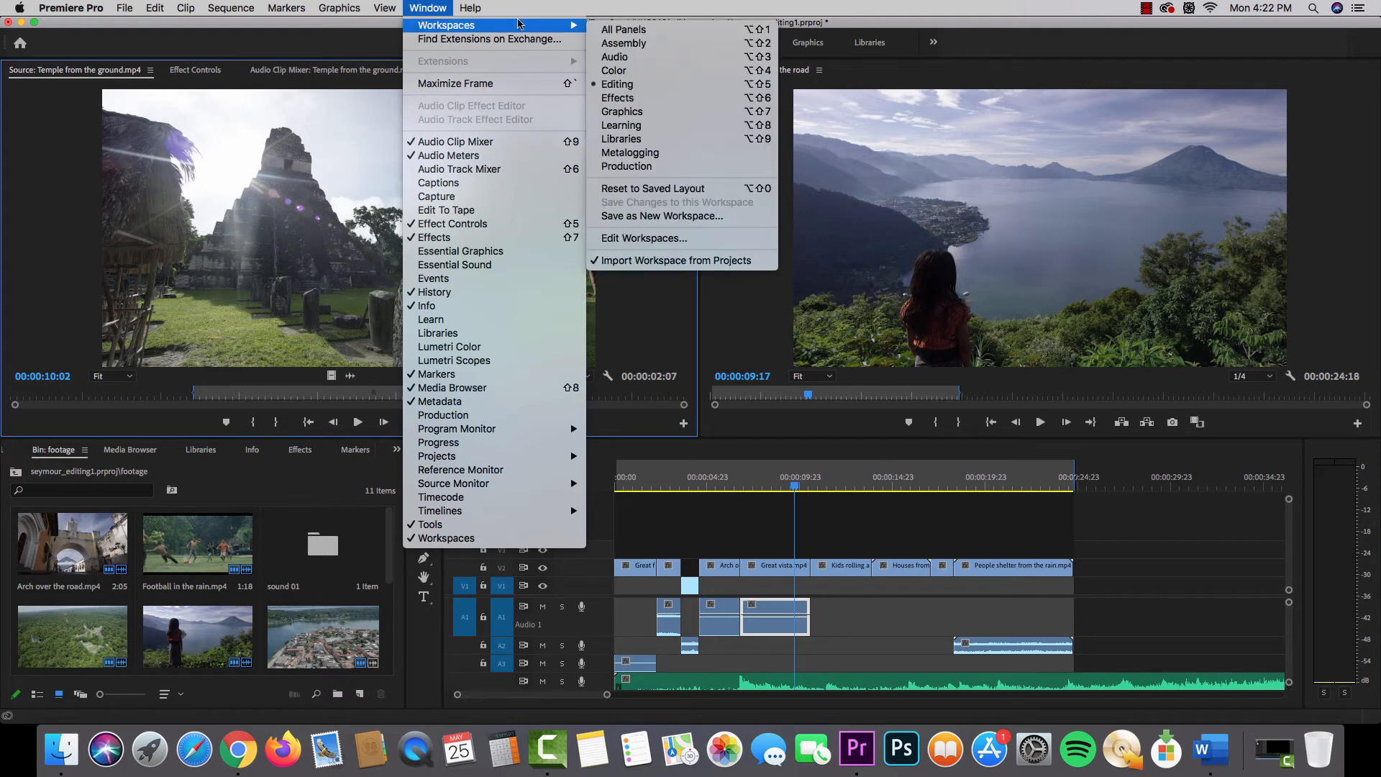
{"action": "left_click", "coordinate": [659, 190]}
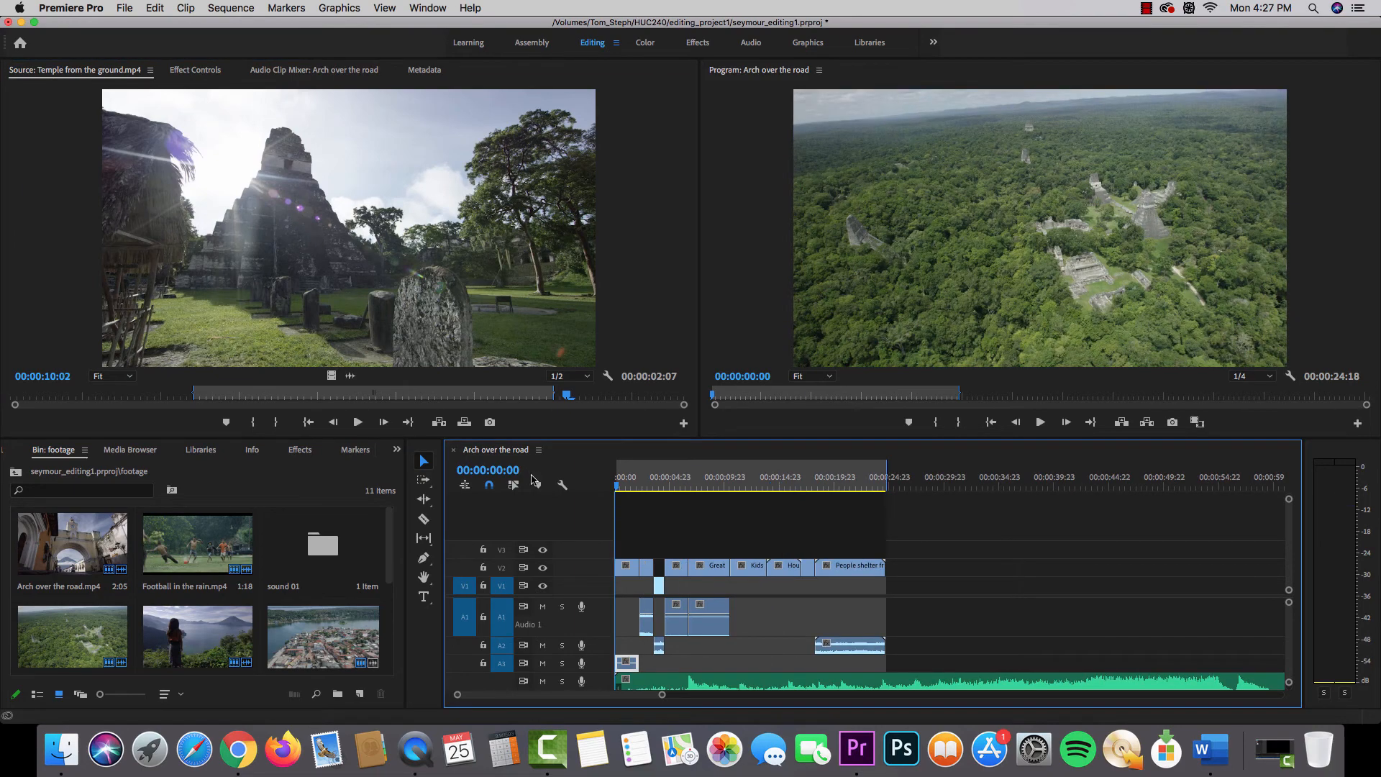
Move the playhead just past the last clip and mark the sequence's Out point at 00:00:24:20.
{"action": "left_click_drag", "start_coordinate": [903, 479], "coordinate": [507, 480]}
{"action": "left_click_drag", "start_coordinate": [938, 476], "coordinate": [890, 473]}
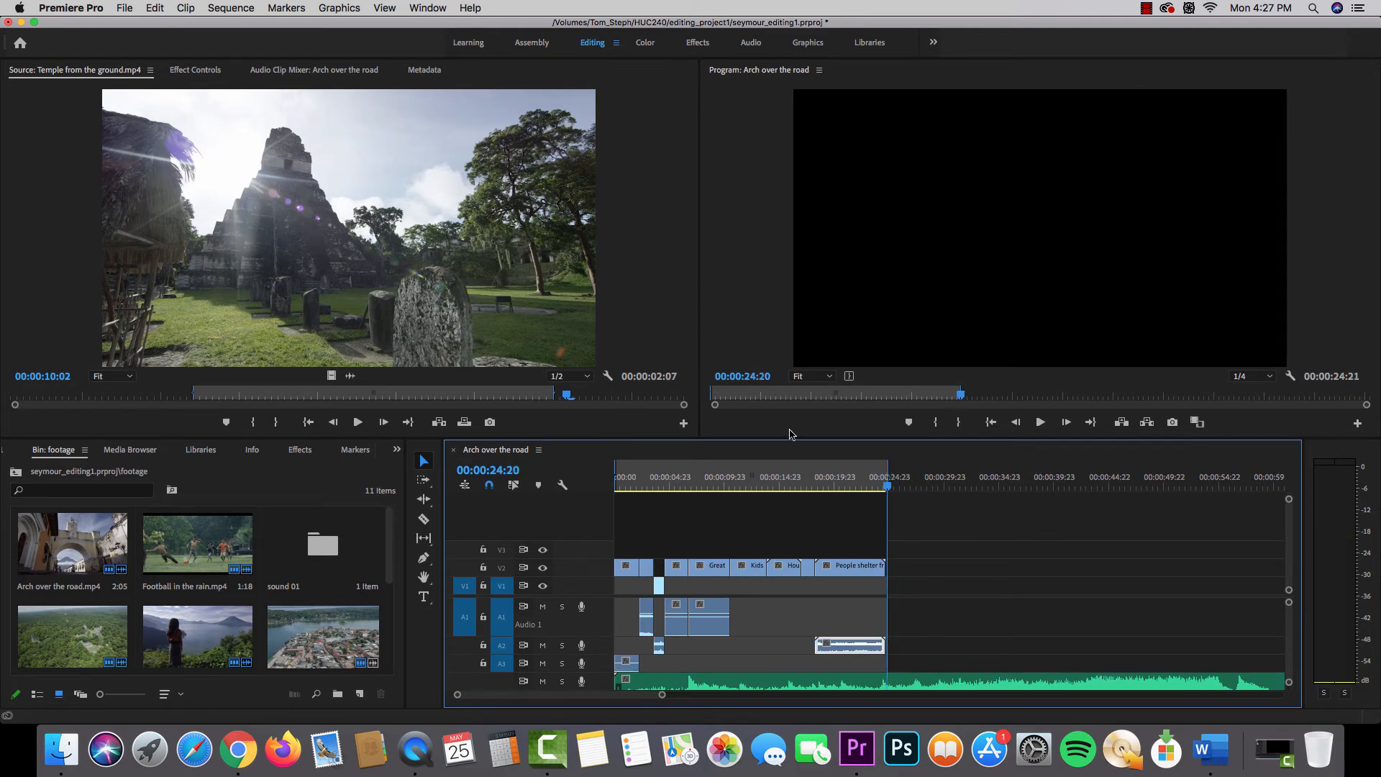
Open the media export settings.
{"action": "left_click", "coordinate": [127, 8]}
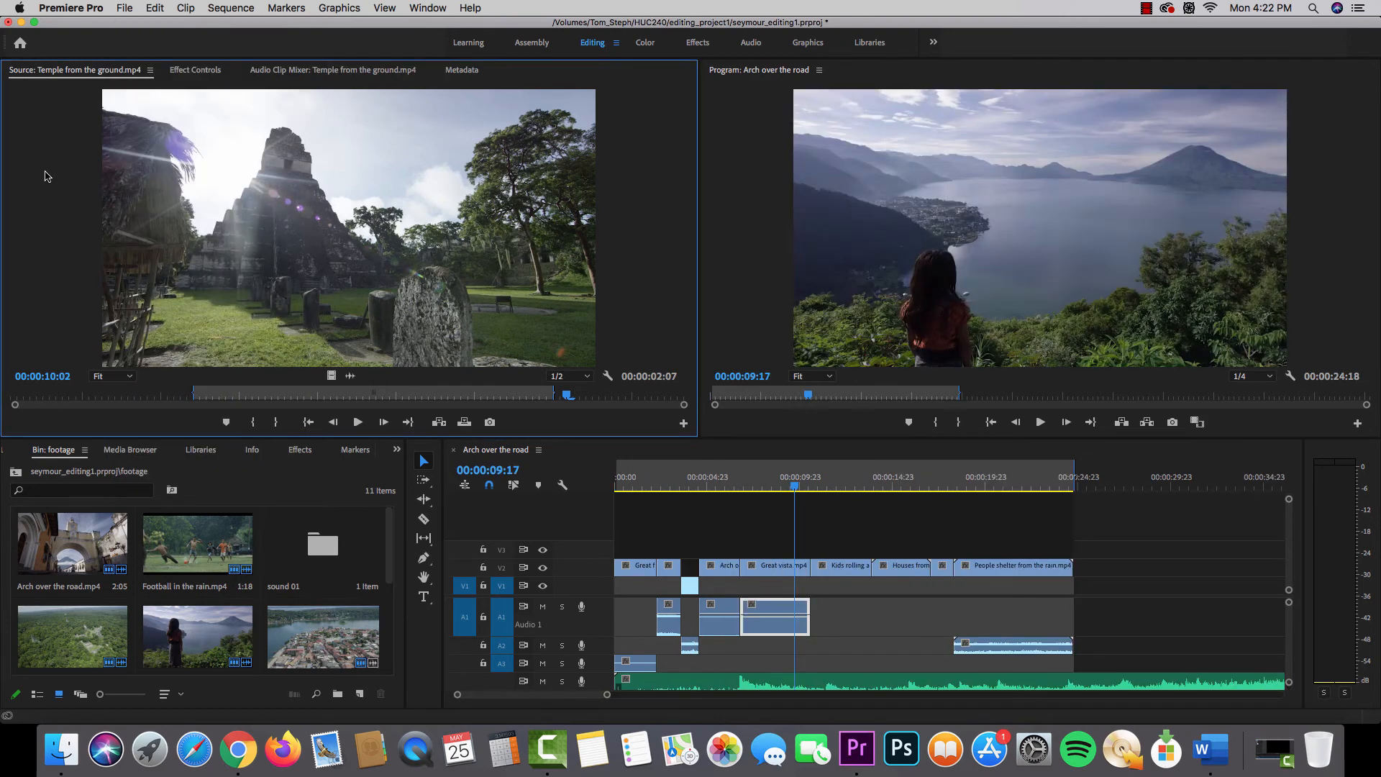
{"action": "left_click", "coordinate": [125, 9]}
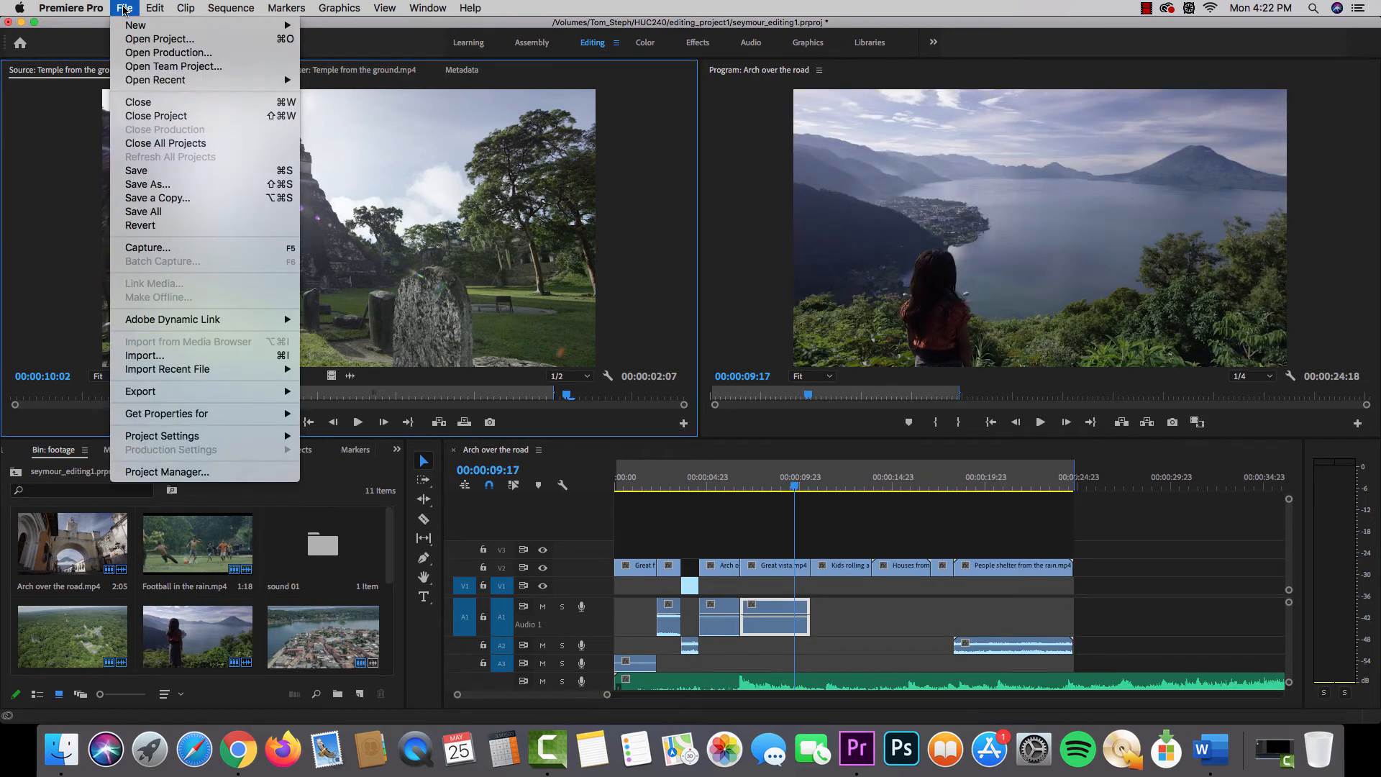
{"action": "mouse_move", "coordinate": [151, 392]}
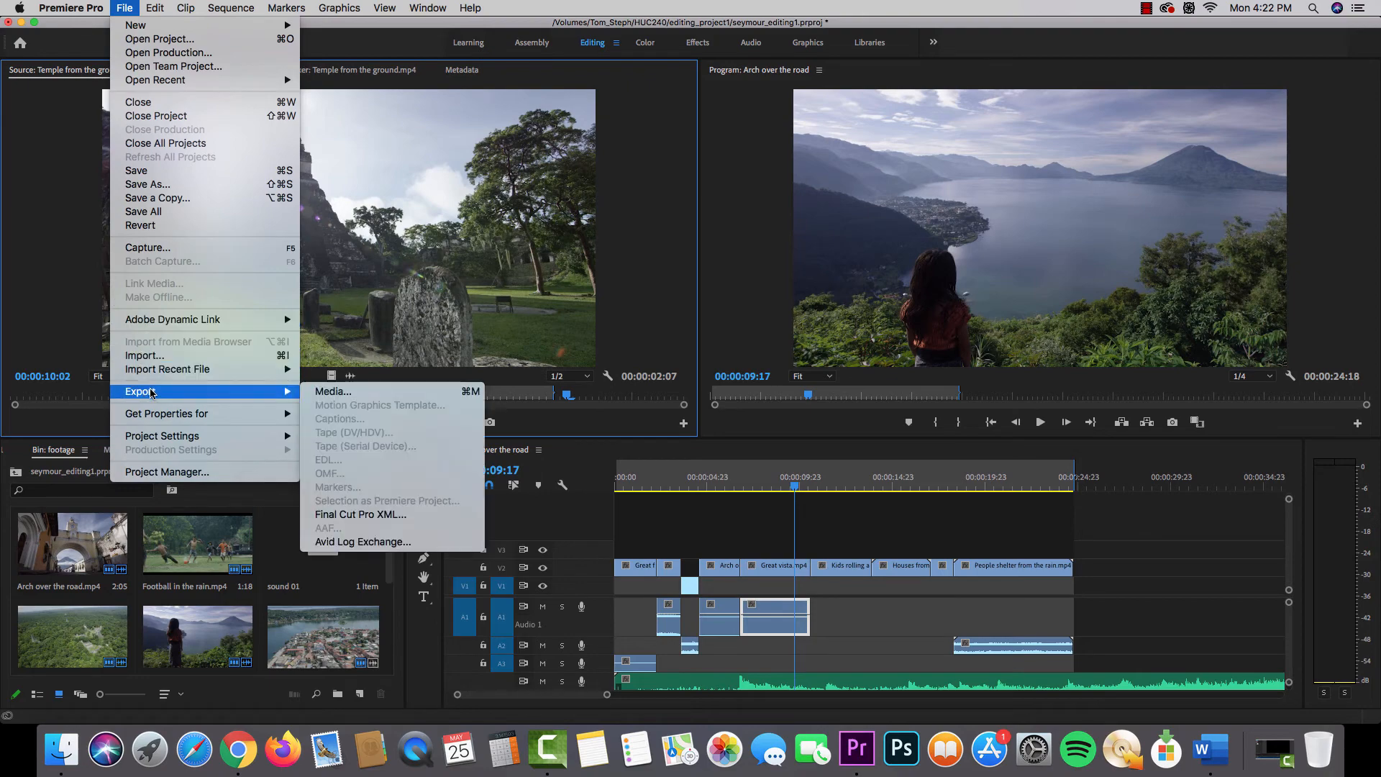
{"action": "left_click", "coordinate": [337, 392]}
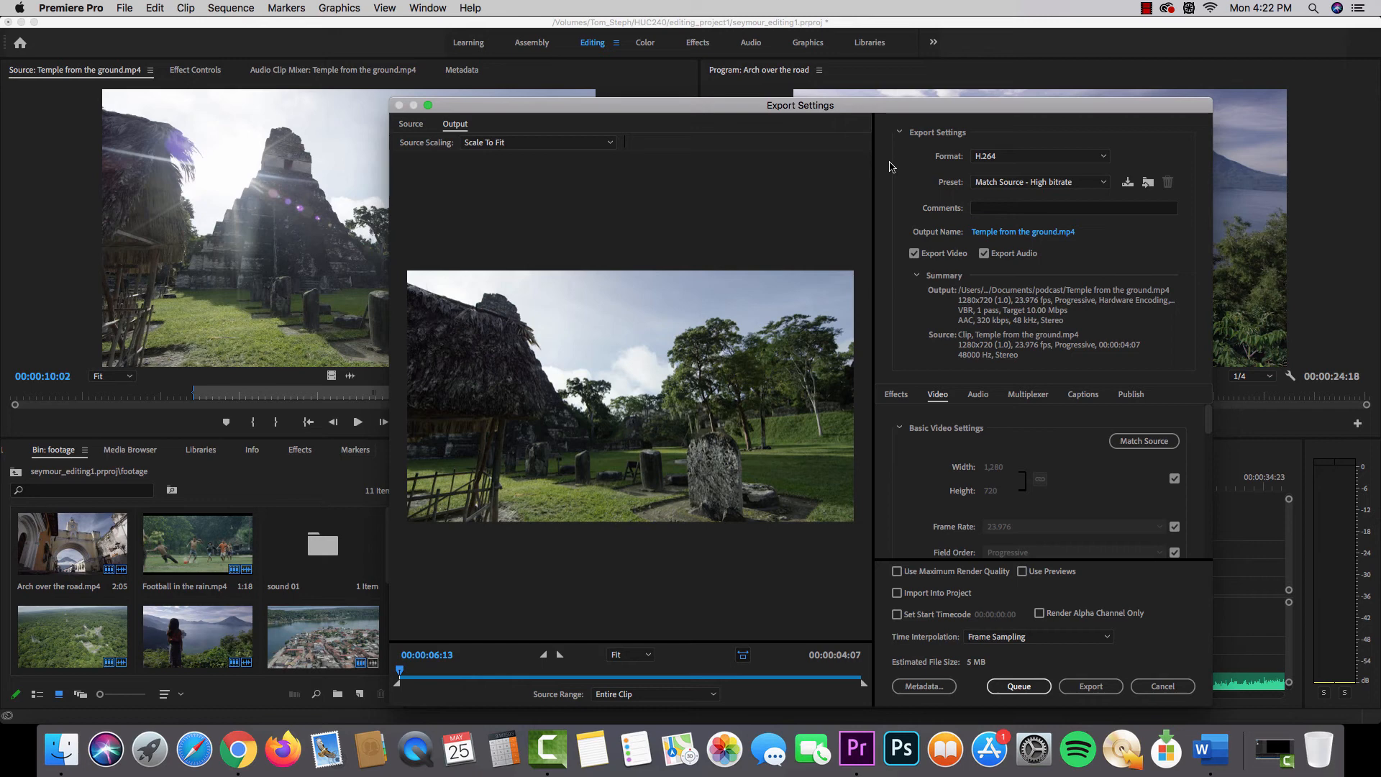
Examine the available export formats and the presets offered for H.264.
{"action": "left_click", "coordinate": [1005, 164]}
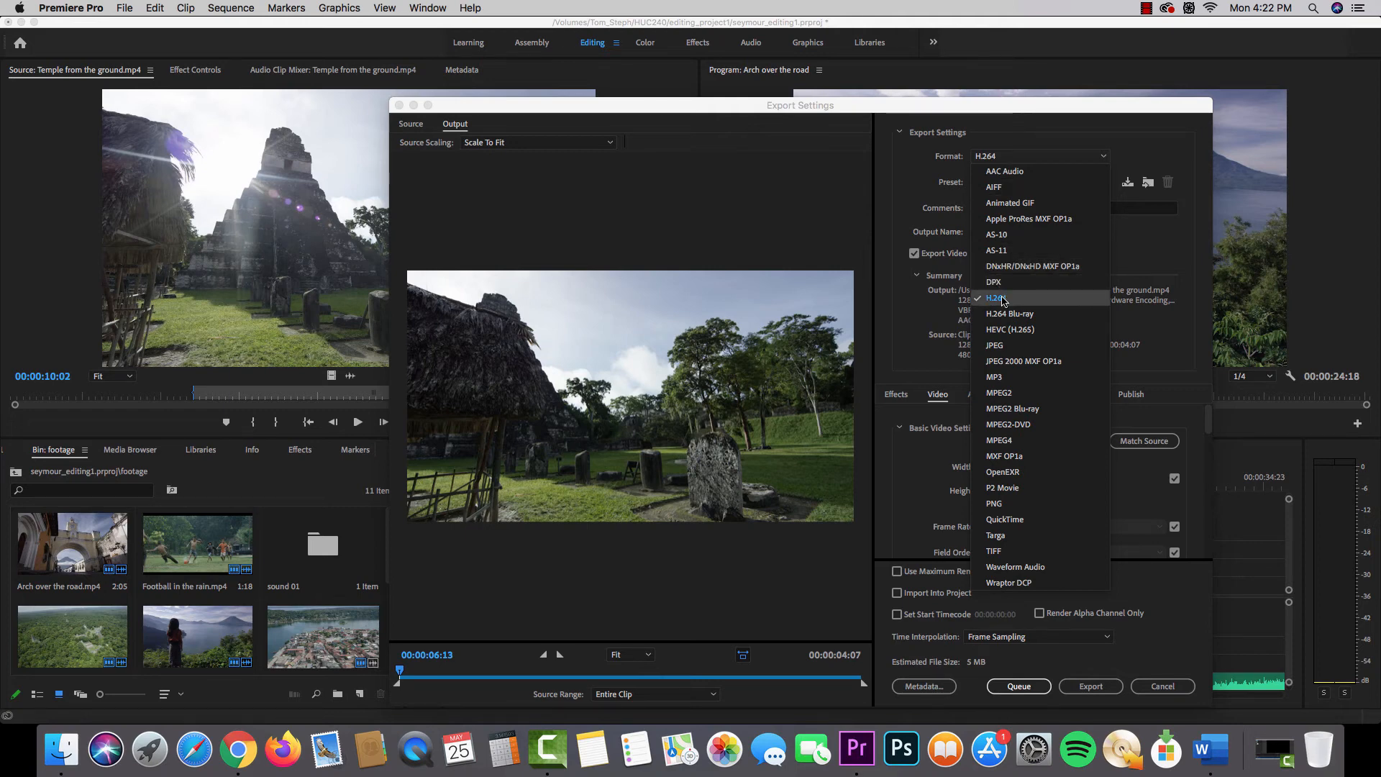
{"action": "left_click", "coordinate": [914, 191]}
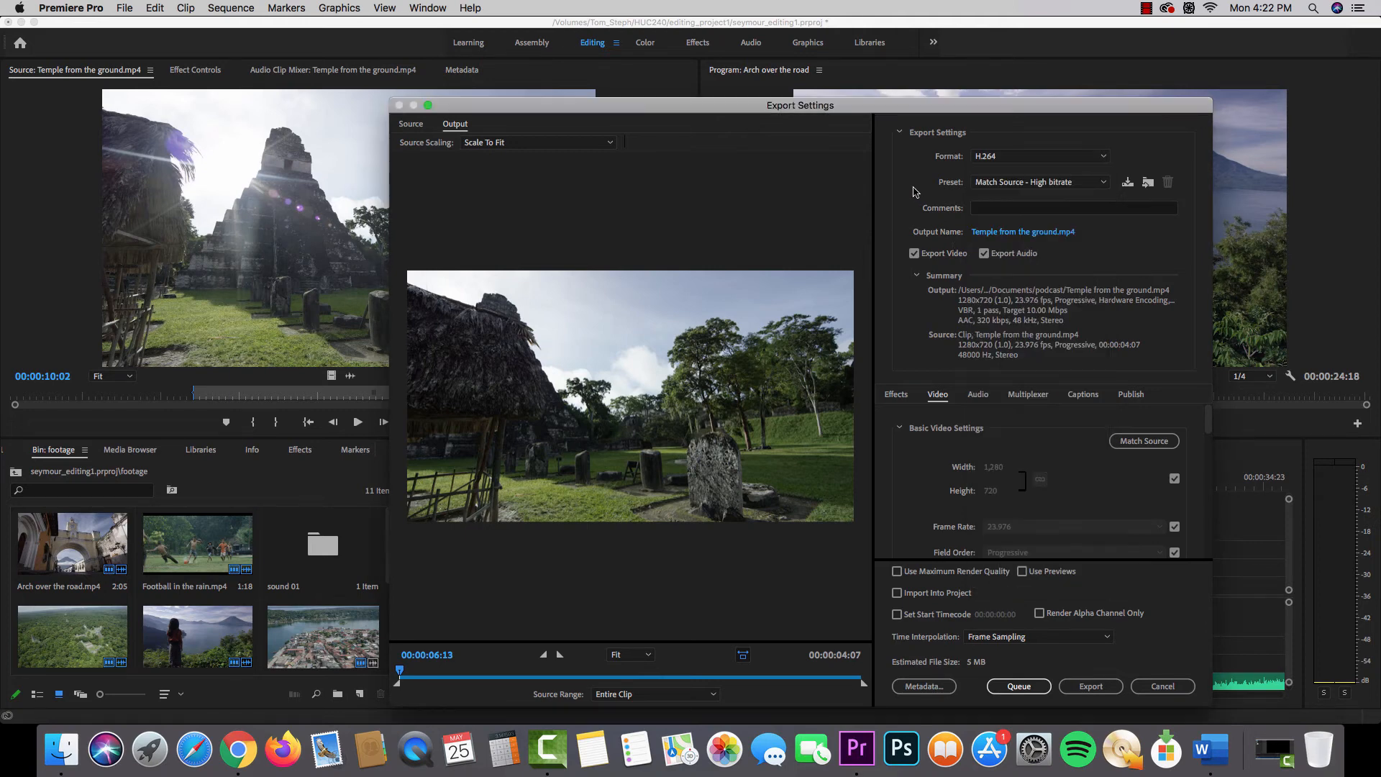
{"action": "left_click", "coordinate": [1000, 184]}
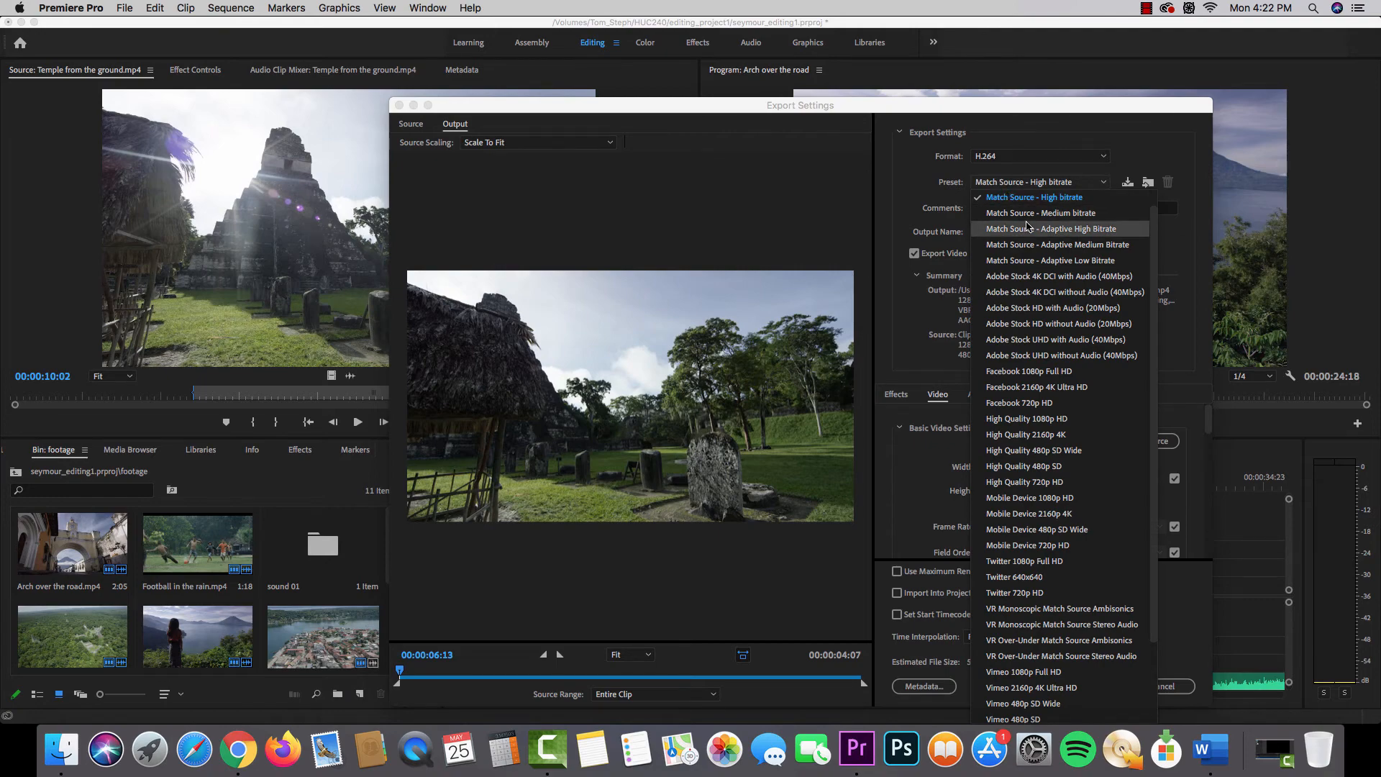
{"action": "scroll", "coordinate": [1028, 227], "scroll_direction": "down", "scroll_amount": 3}
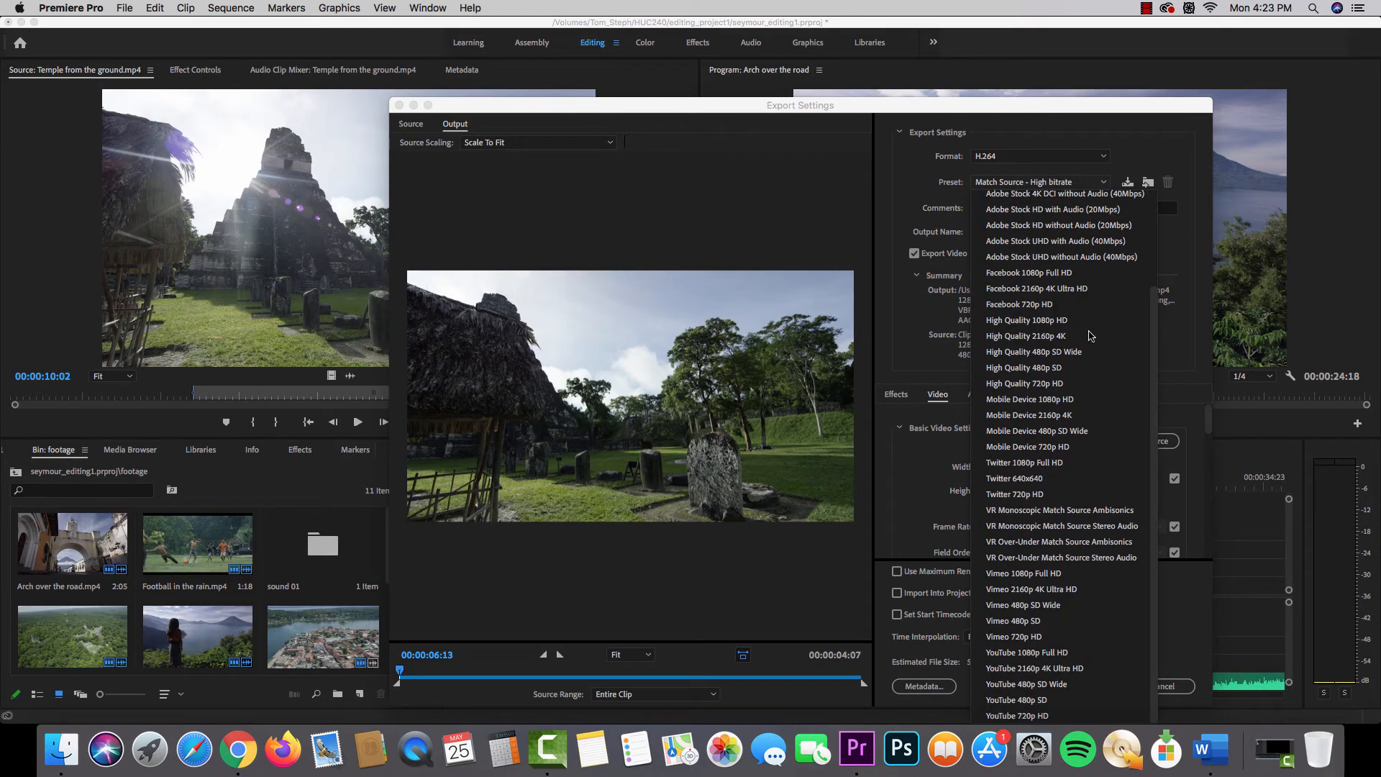
{"action": "scroll", "coordinate": [1090, 344], "scroll_direction": "up", "scroll_amount": 3}
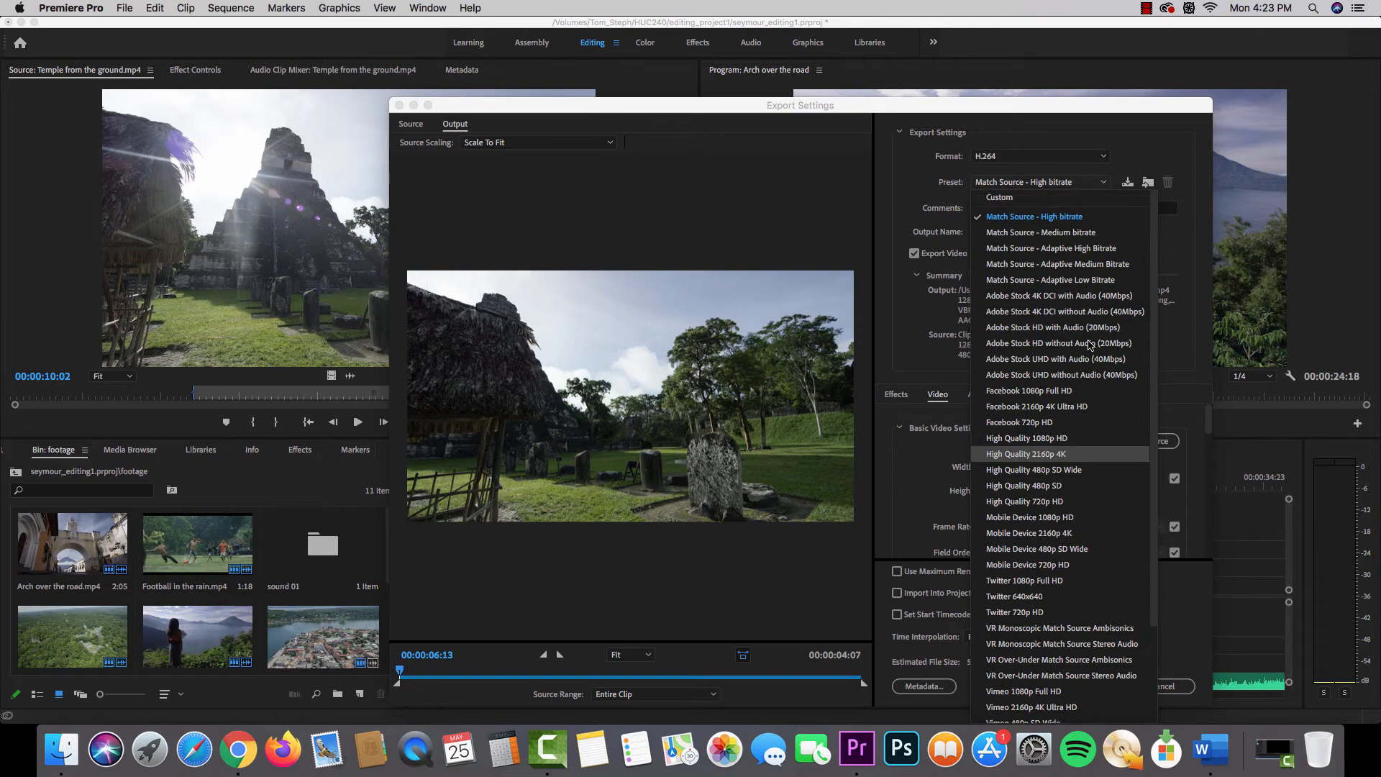
{"action": "scroll", "coordinate": [1090, 344], "scroll_direction": "down", "scroll_amount": 3}
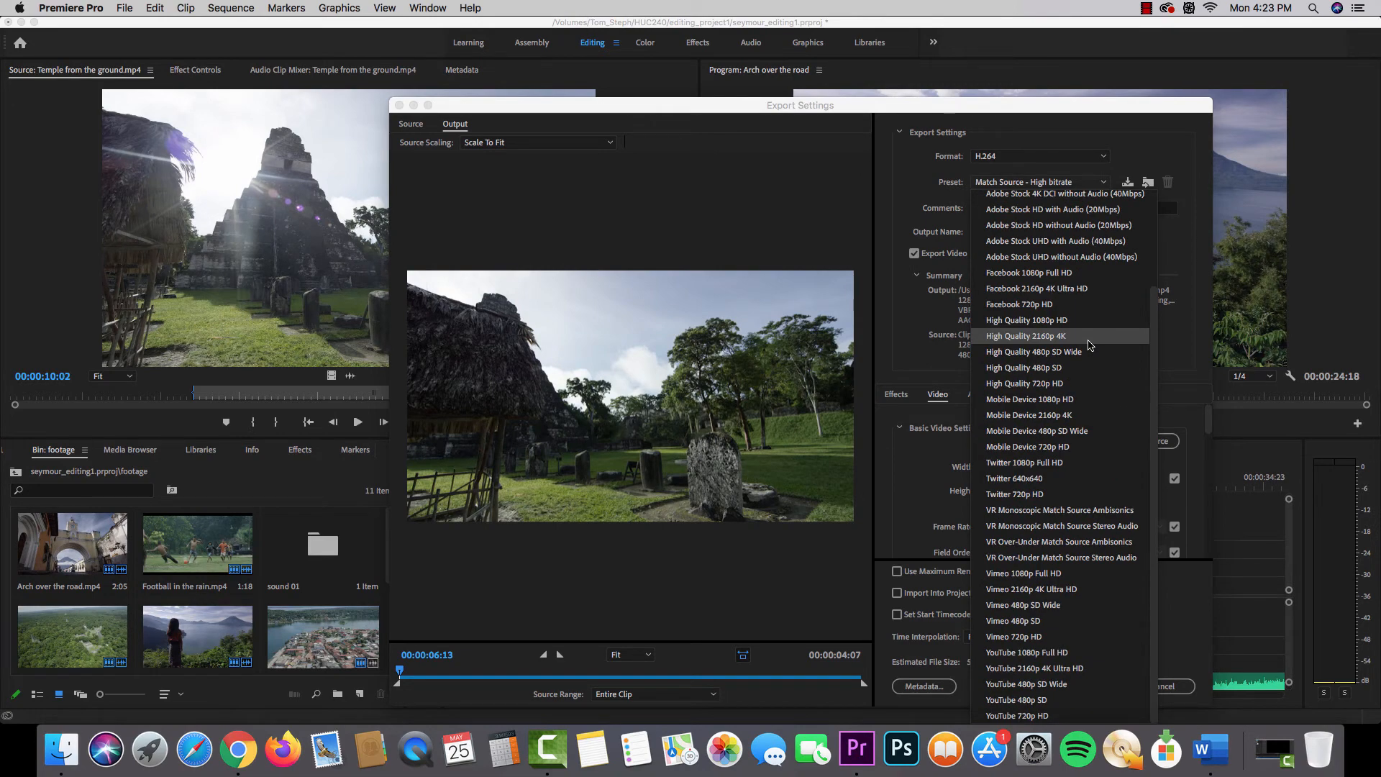
{"action": "left_click", "coordinate": [1103, 153]}
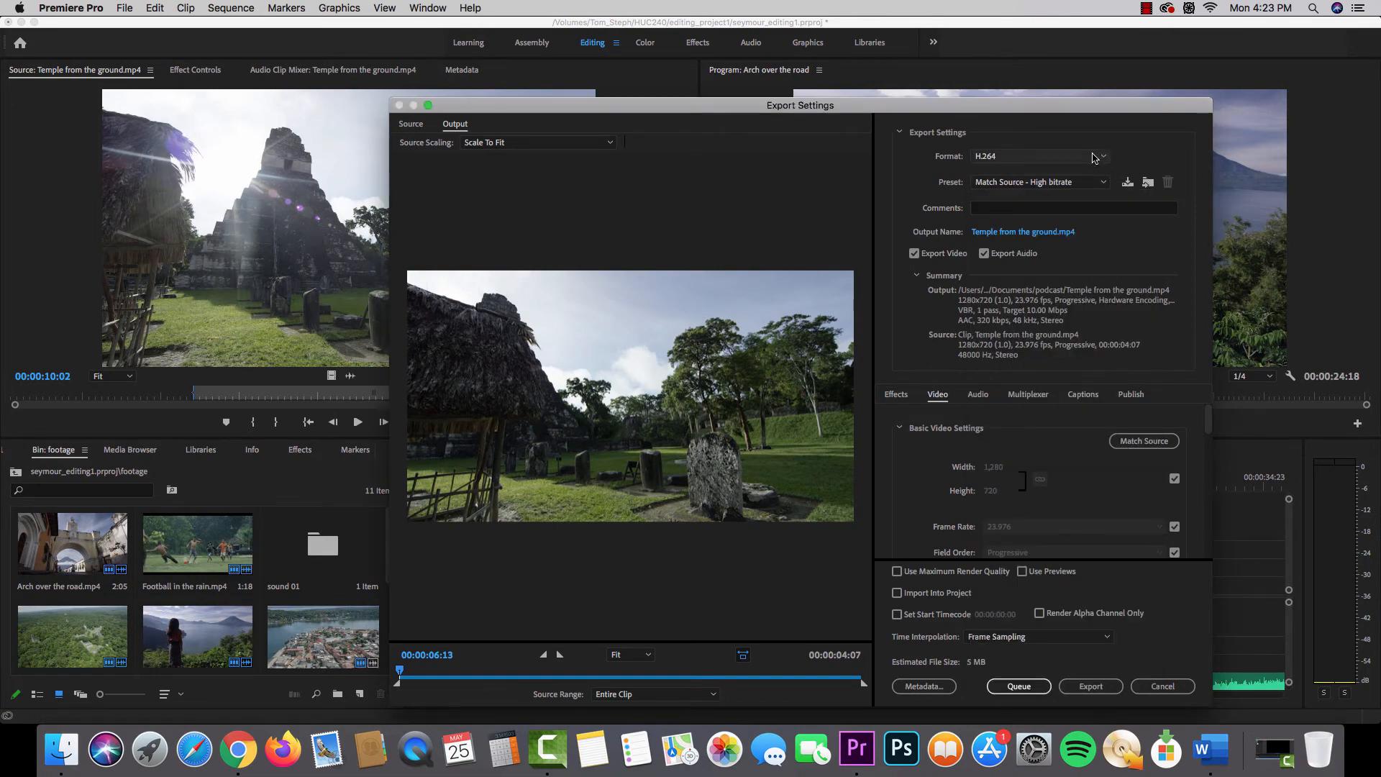
Try QuickTime as the export format, look through its presets, and switch back to H.264.
{"action": "left_click", "coordinate": [1094, 158]}
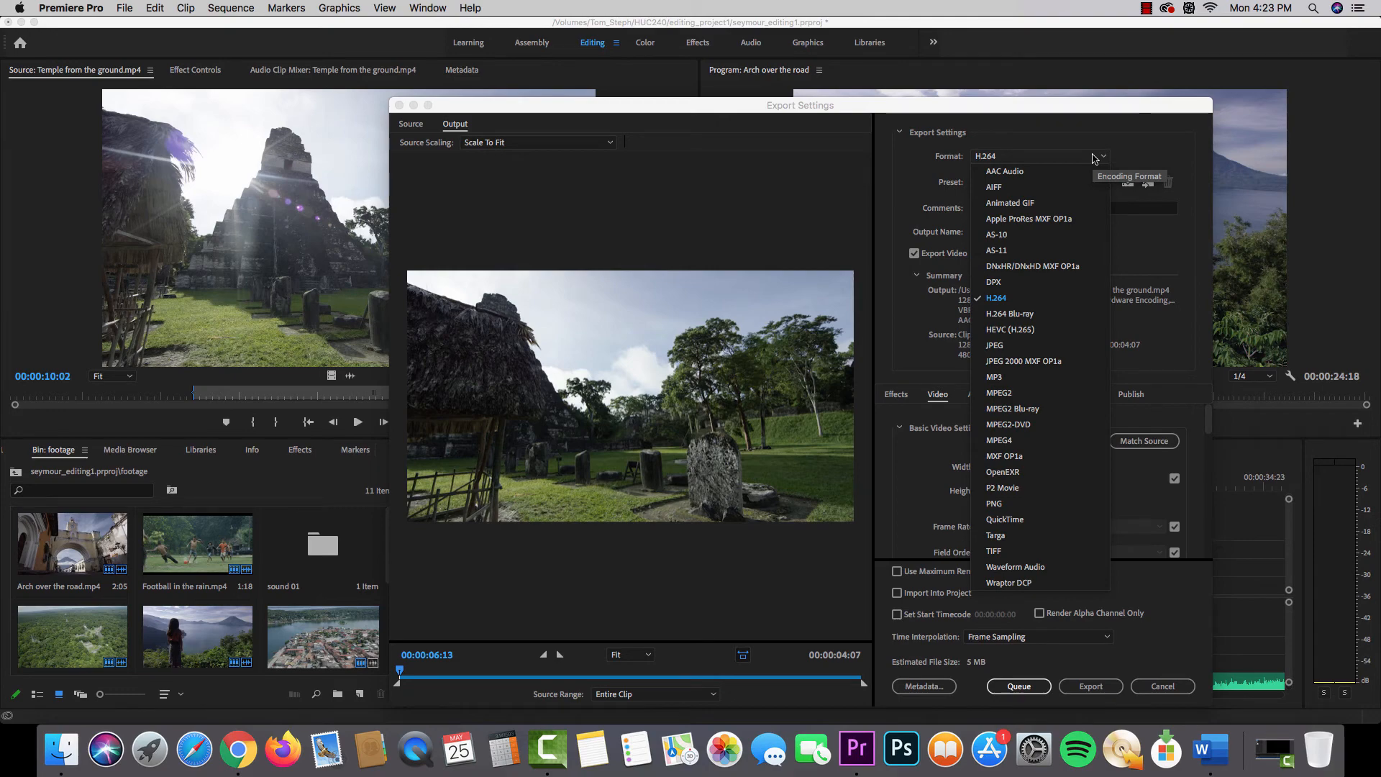
{"action": "left_click", "coordinate": [1005, 519]}
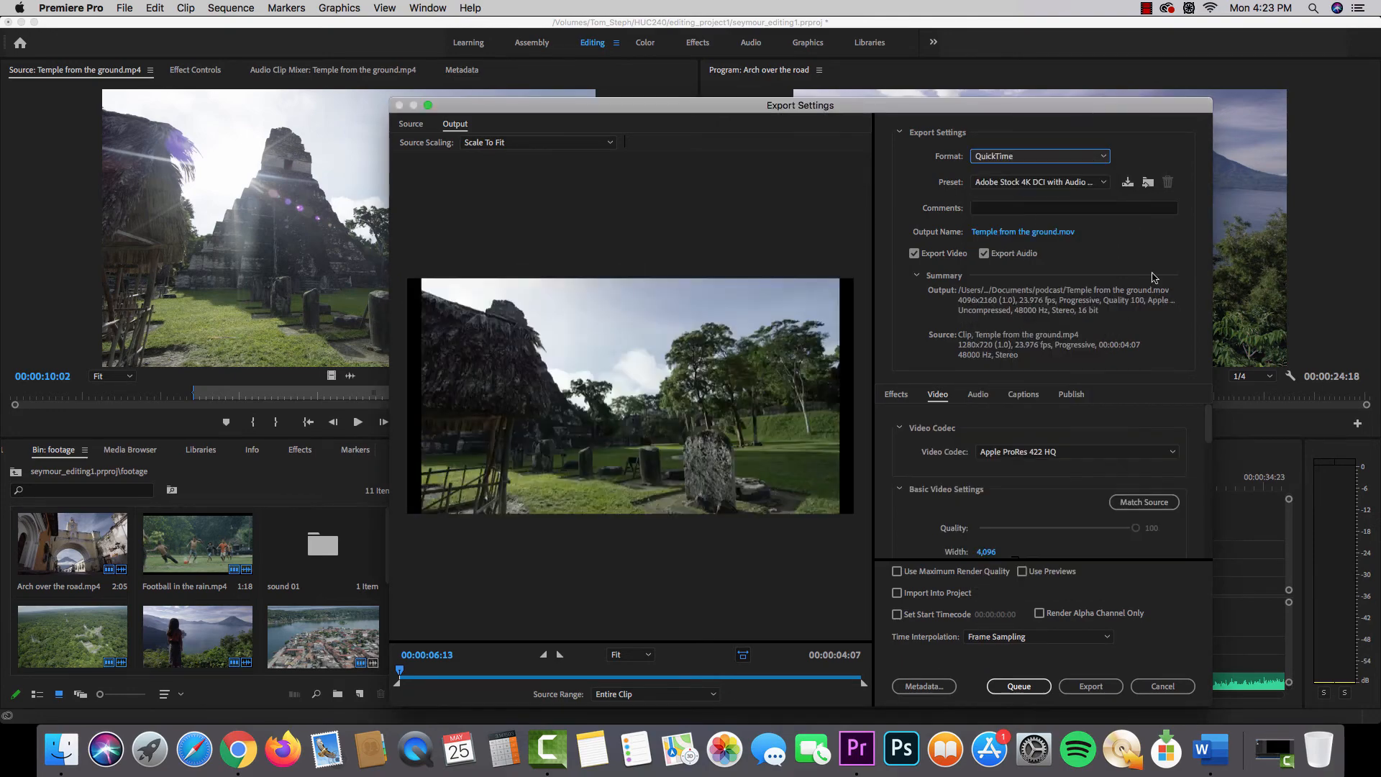
{"action": "left_click", "coordinate": [1010, 183]}
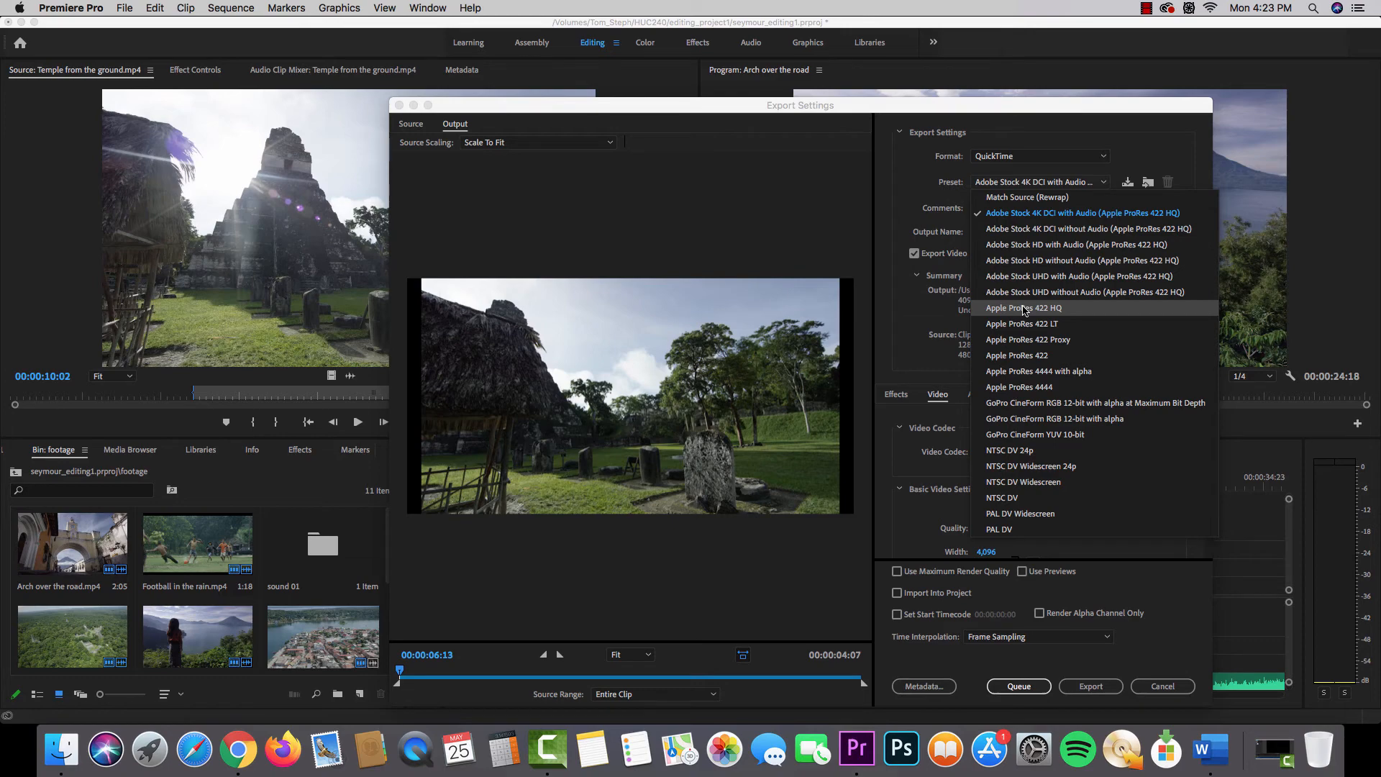
{"action": "left_click", "coordinate": [1155, 151]}
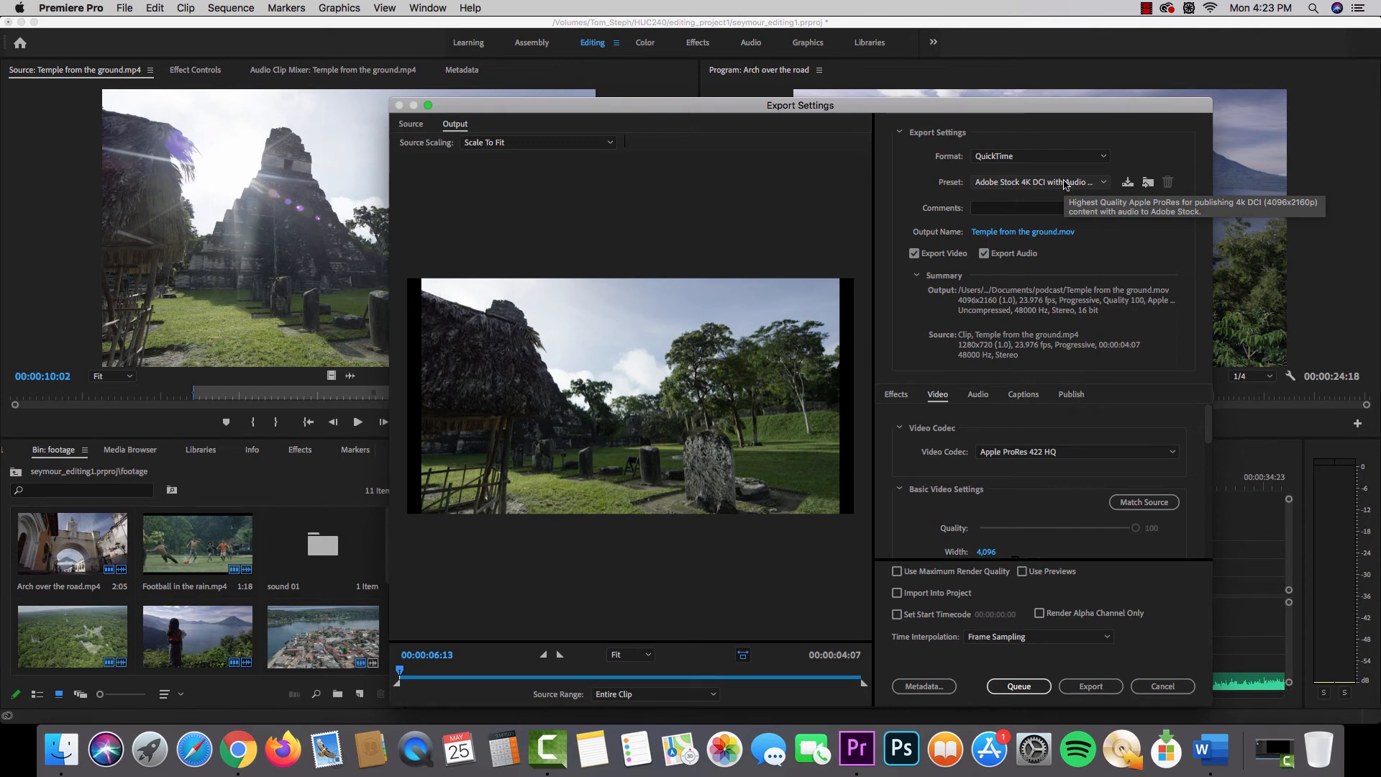
{"action": "left_click", "coordinate": [1036, 156]}
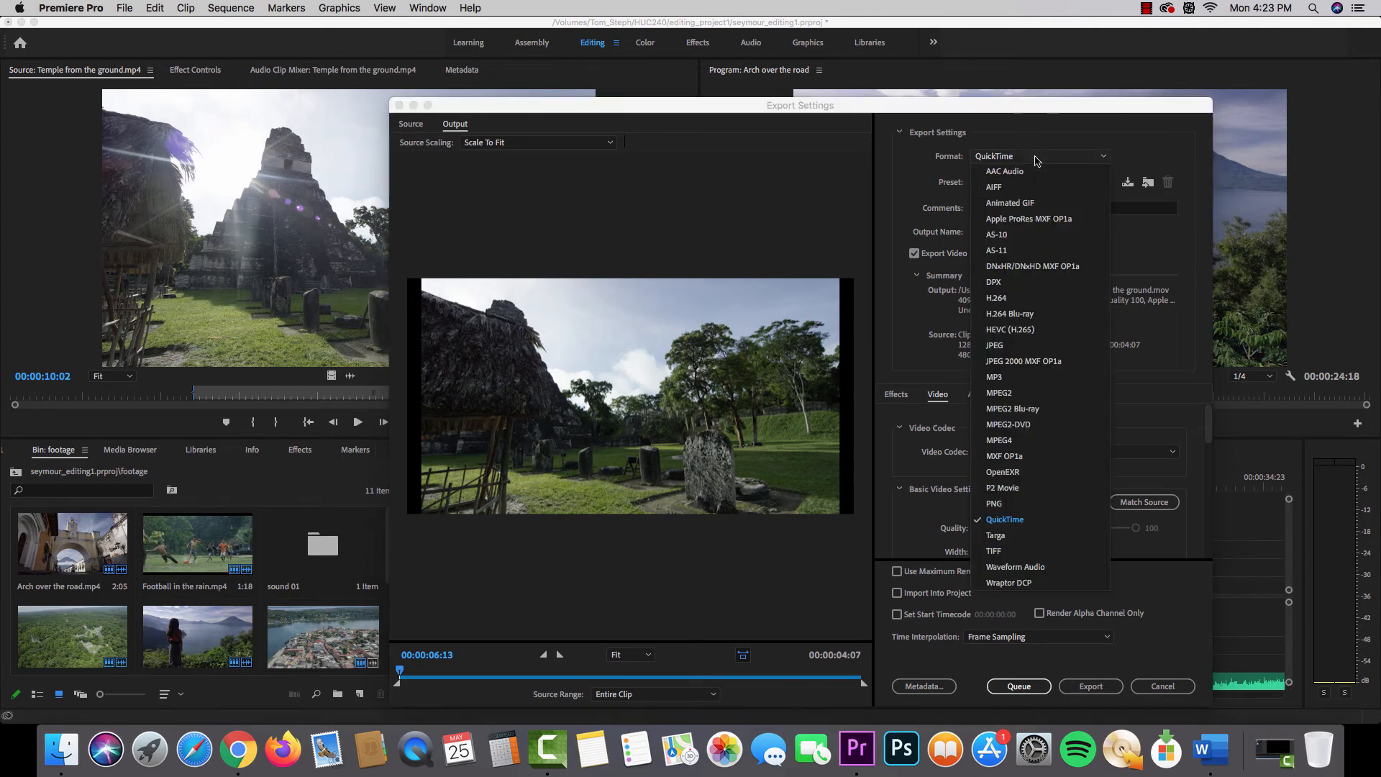
{"action": "left_click", "coordinate": [1006, 298]}
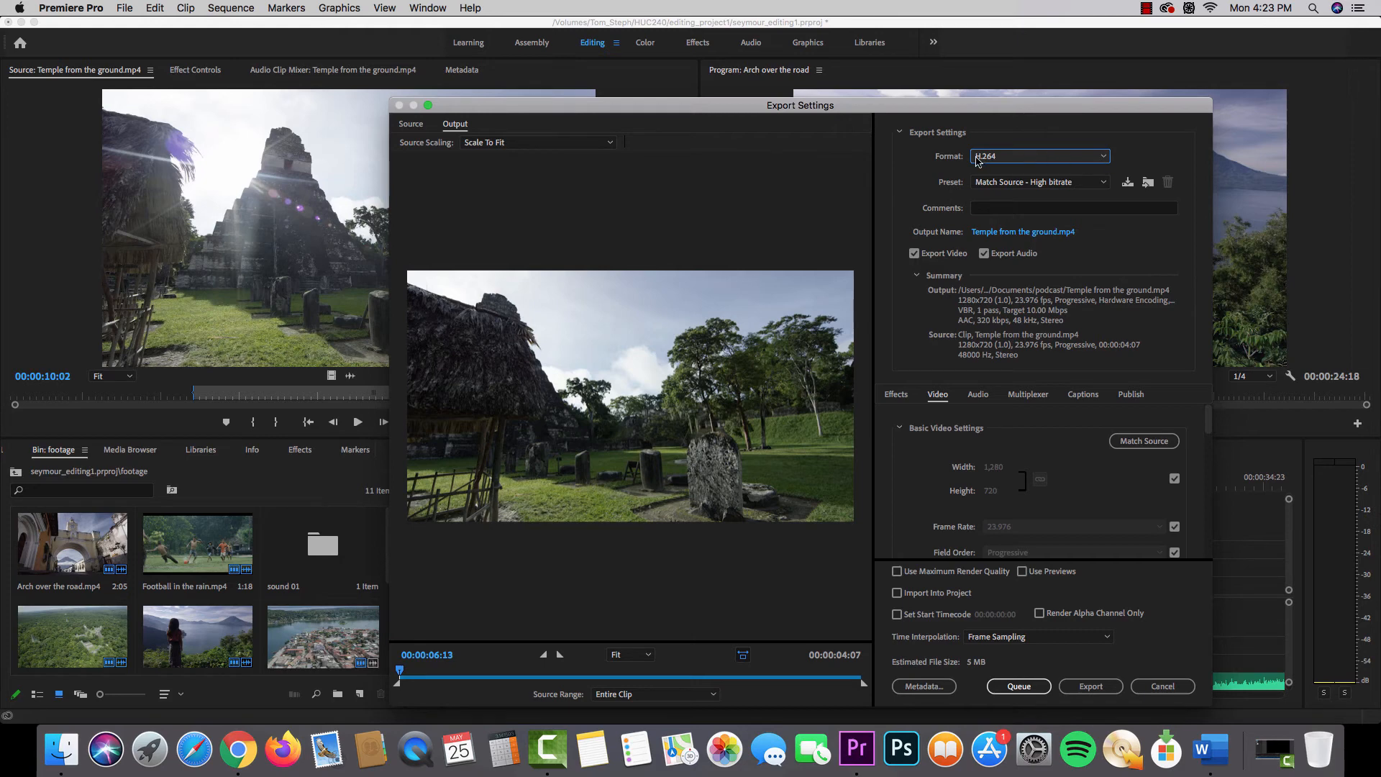
Keep H.264 as the export format and choose the YouTube 720p HD preset.
{"action": "left_click", "coordinate": [986, 159]}
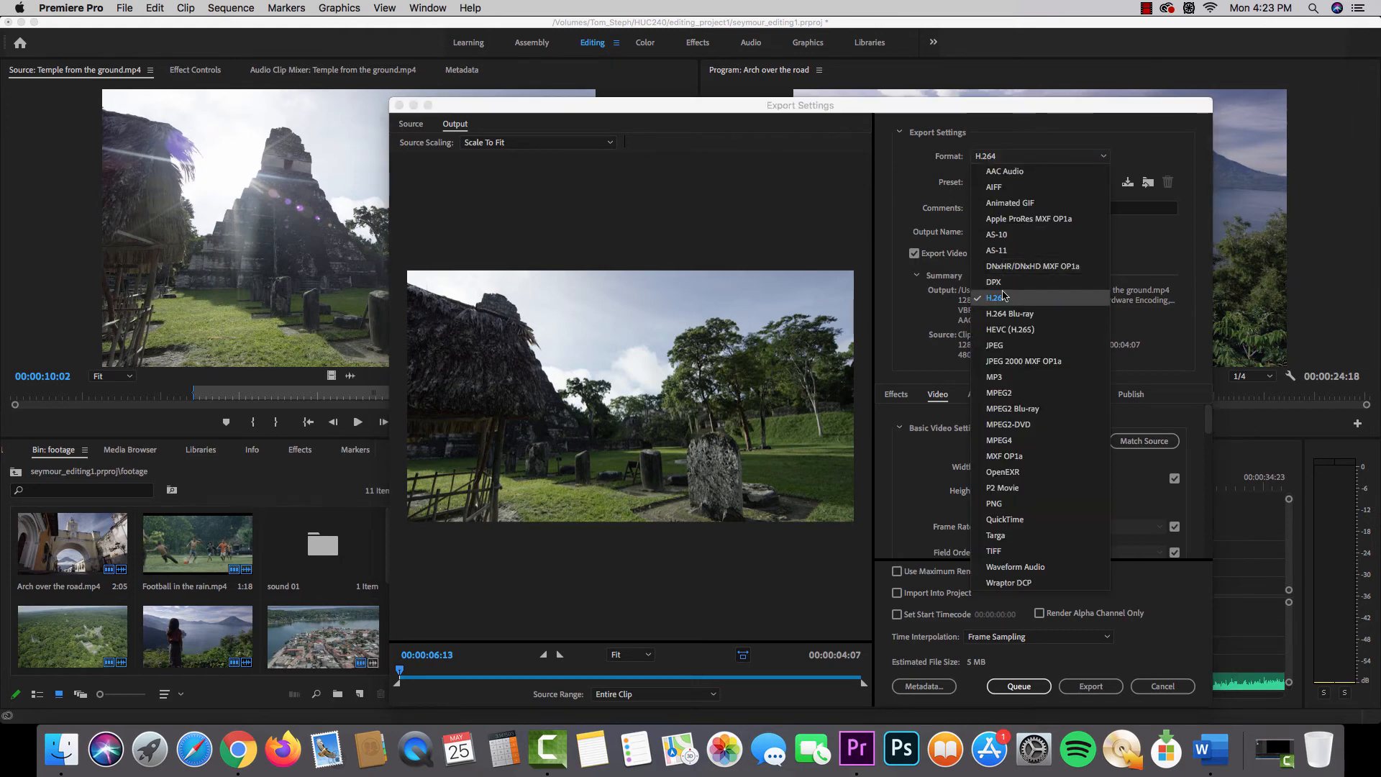
{"action": "left_click", "coordinate": [1004, 297]}
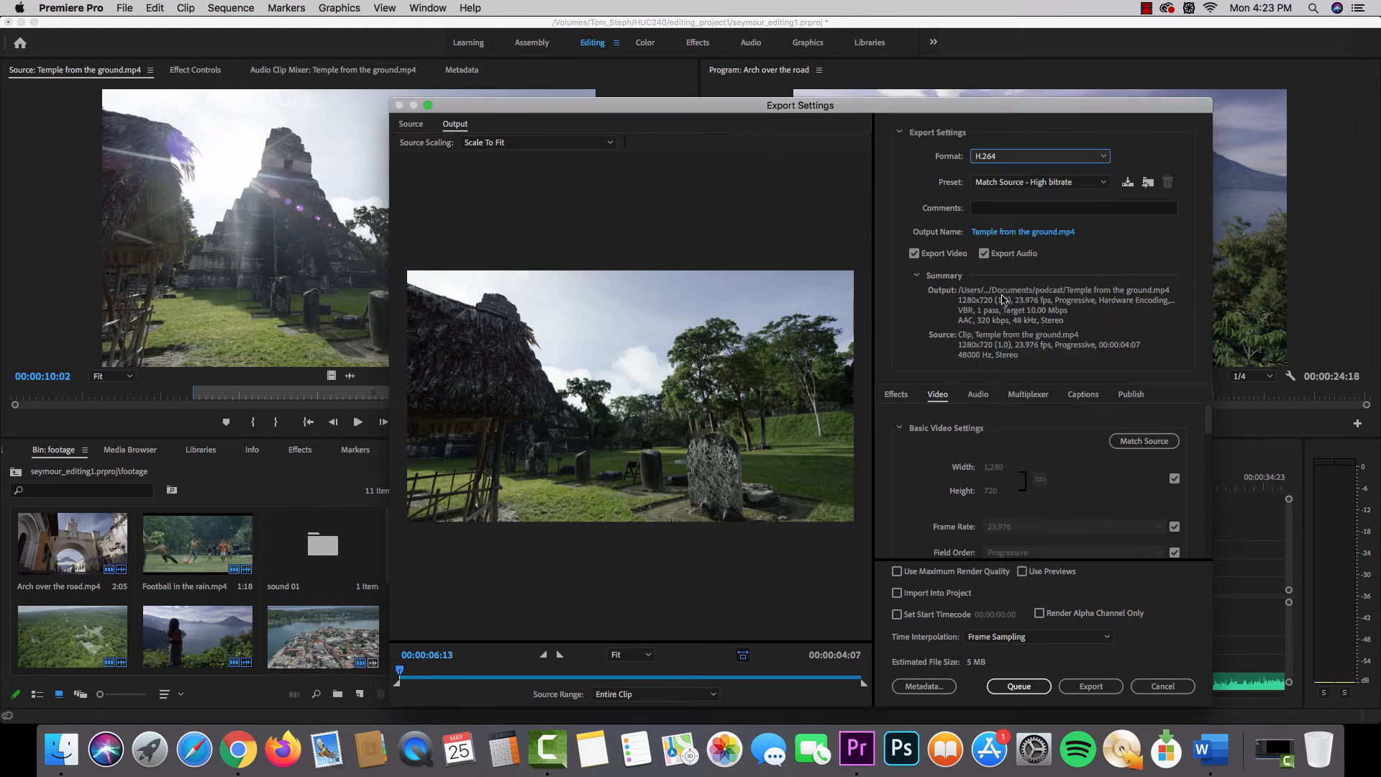
{"action": "left_click", "coordinate": [1019, 184]}
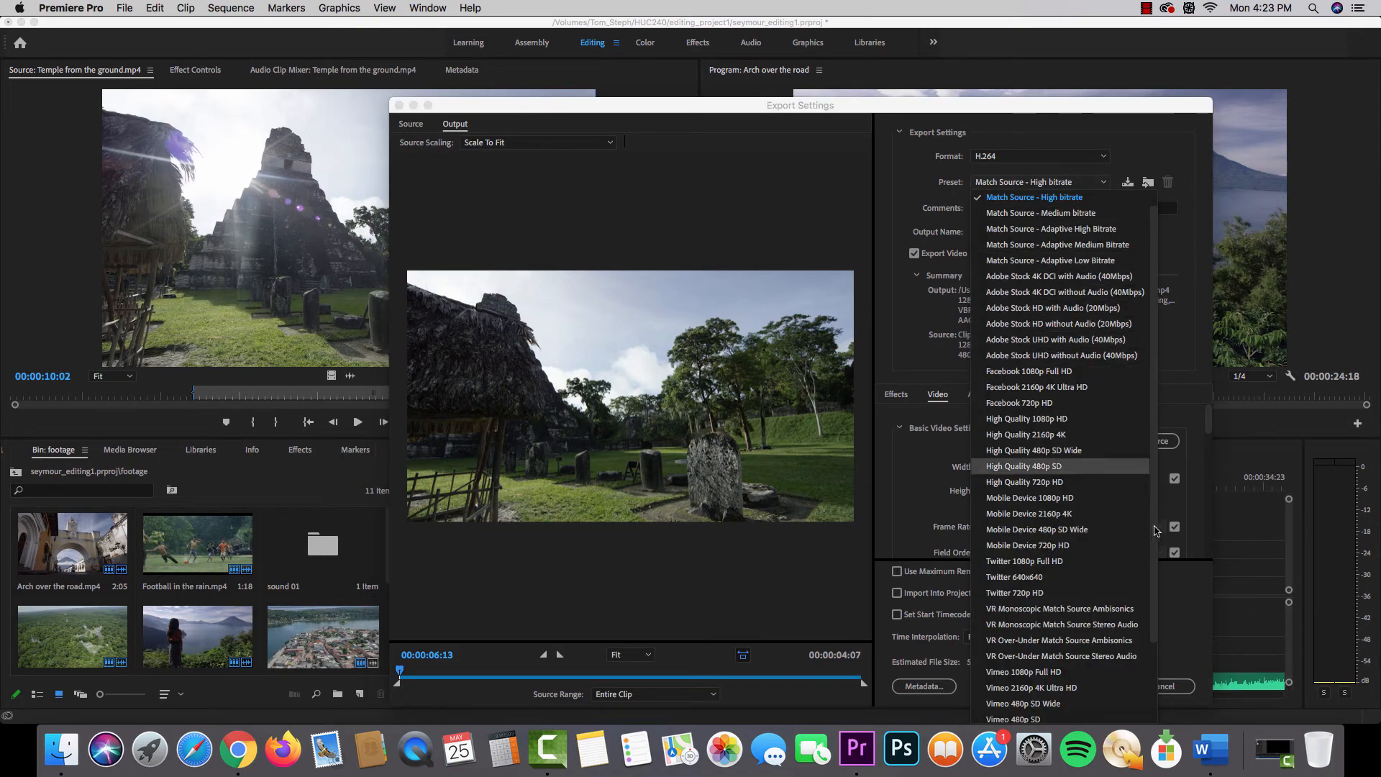
{"action": "scroll", "coordinate": [1065, 504], "scroll_direction": "down", "scroll_amount": 3}
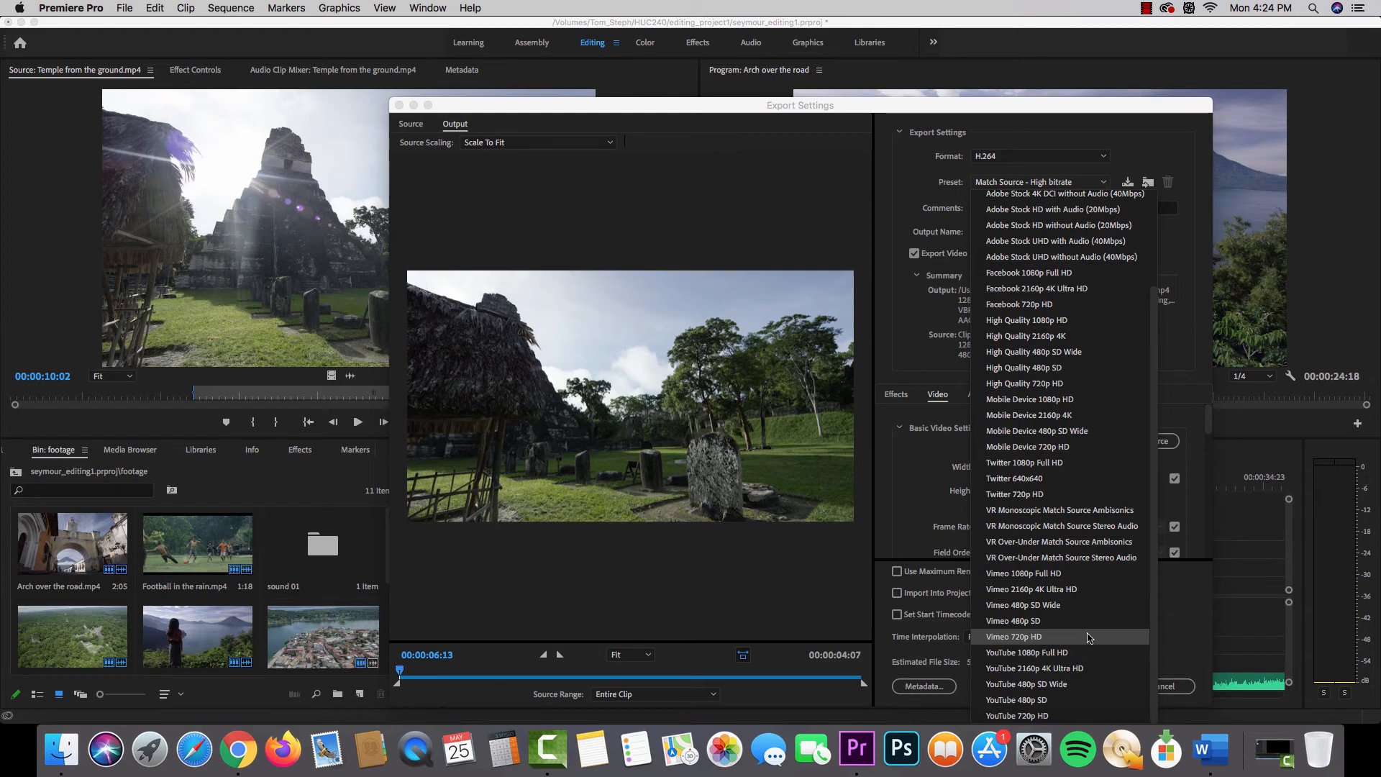
{"action": "left_click", "coordinate": [1033, 716]}
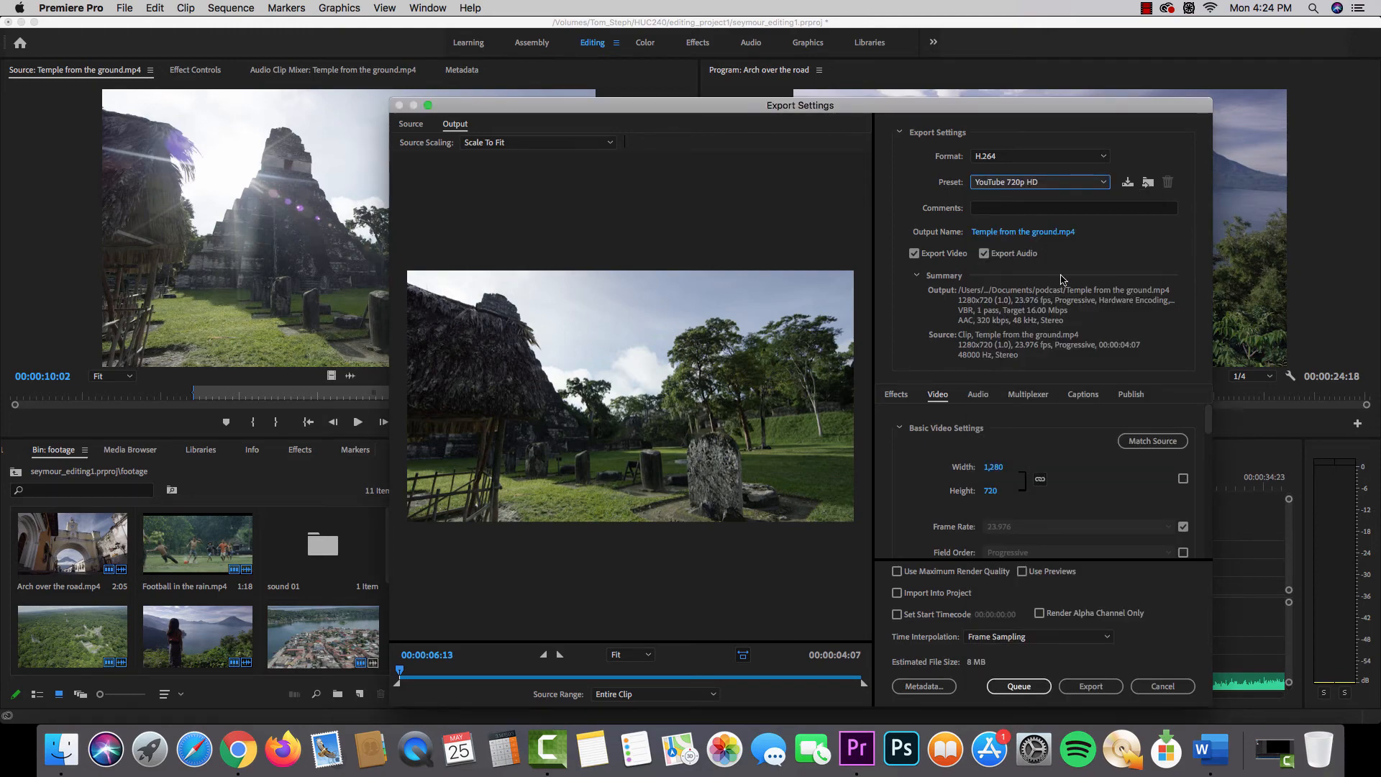
Change the export's output file name to Seymour_editing1.
{"action": "left_click", "coordinate": [994, 233]}
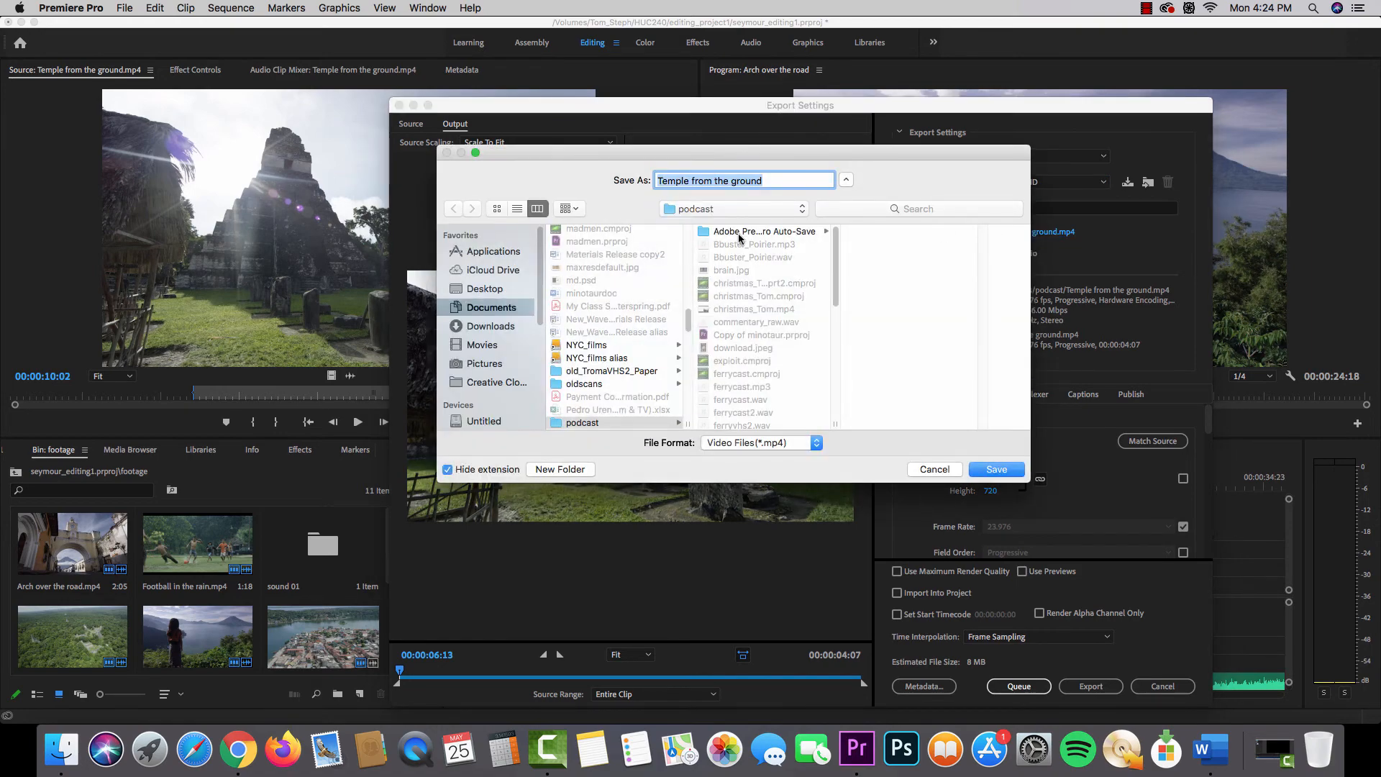
{"action": "type", "text": "Seymur"}
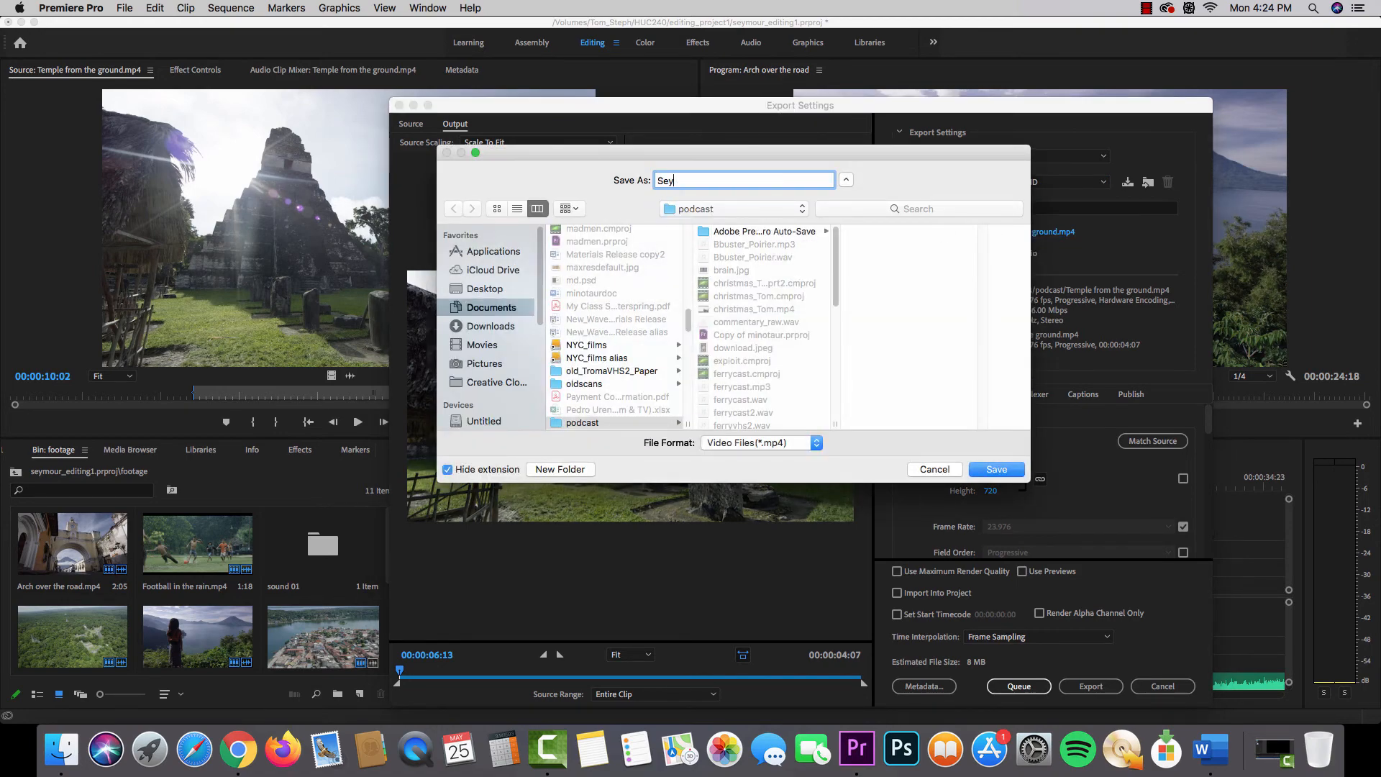
{"action": "key", "text": "BackSpace"}
{"action": "key", "text": "BackSpace"}
{"action": "type", "text": "our_editing1"}
Create an exports folder inside HUC240/editing_project1 on the external drive and save the output location there.
{"action": "scroll", "coordinate": [496, 323], "scroll_direction": "down", "scroll_amount": 4}
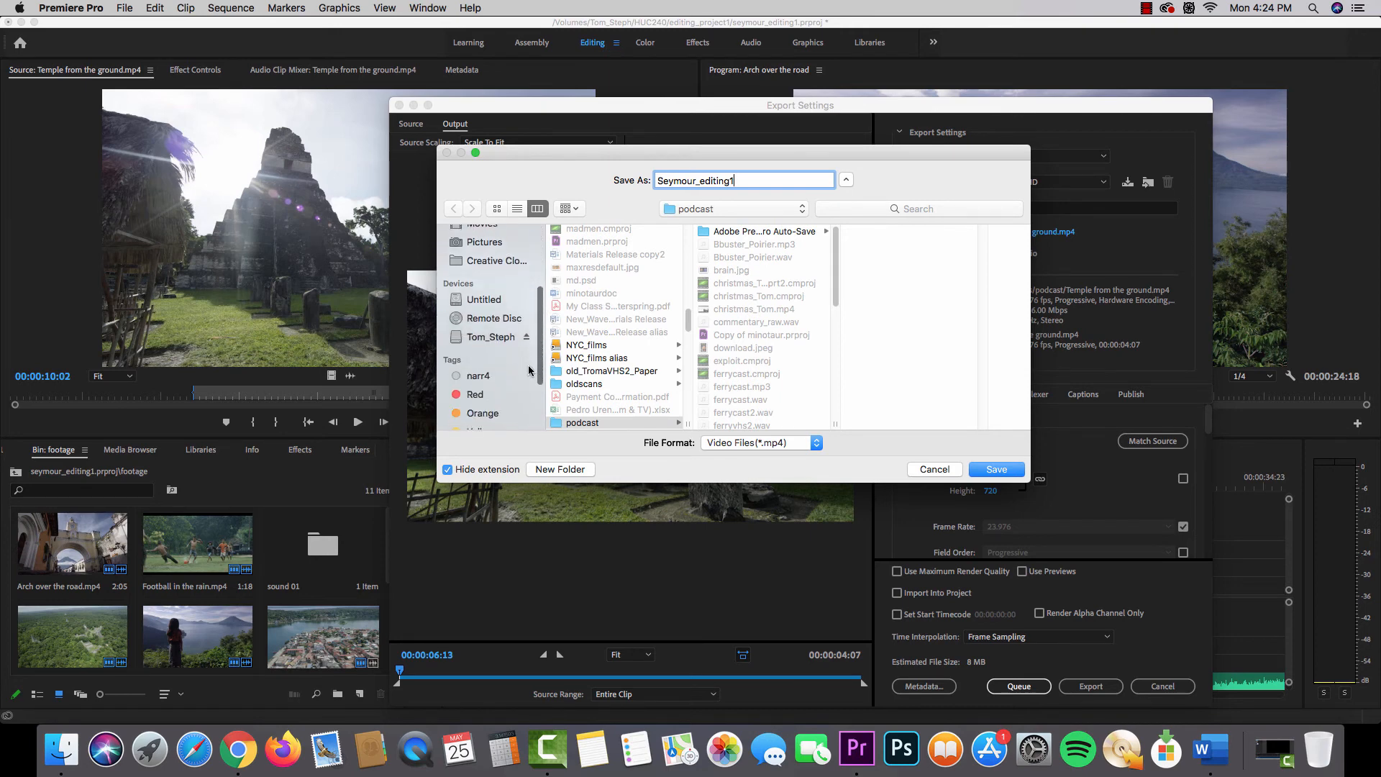
{"action": "left_click", "coordinate": [490, 332]}
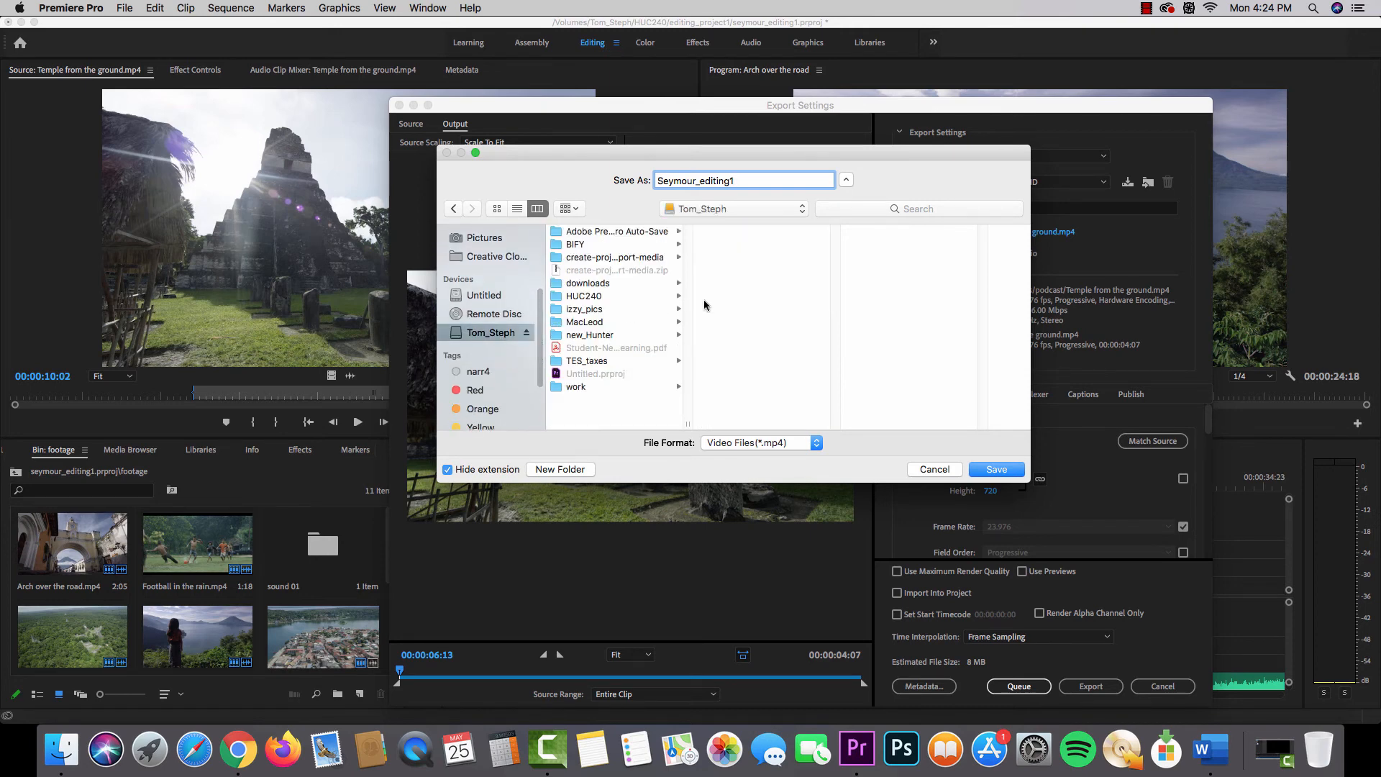
{"action": "left_click", "coordinate": [601, 296]}
{"action": "left_click", "coordinate": [740, 245]}
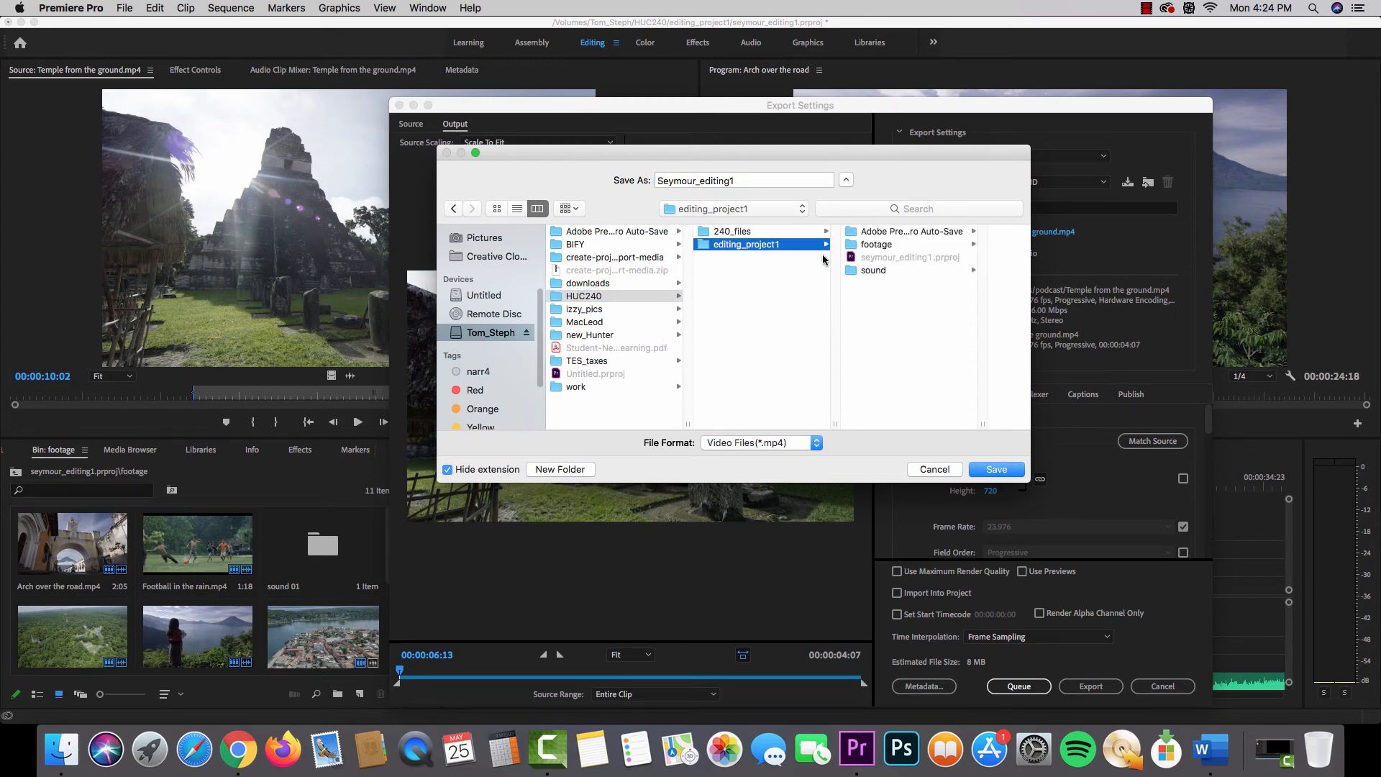
{"action": "left_click", "coordinate": [560, 468]}
{"action": "type", "text": "e"}
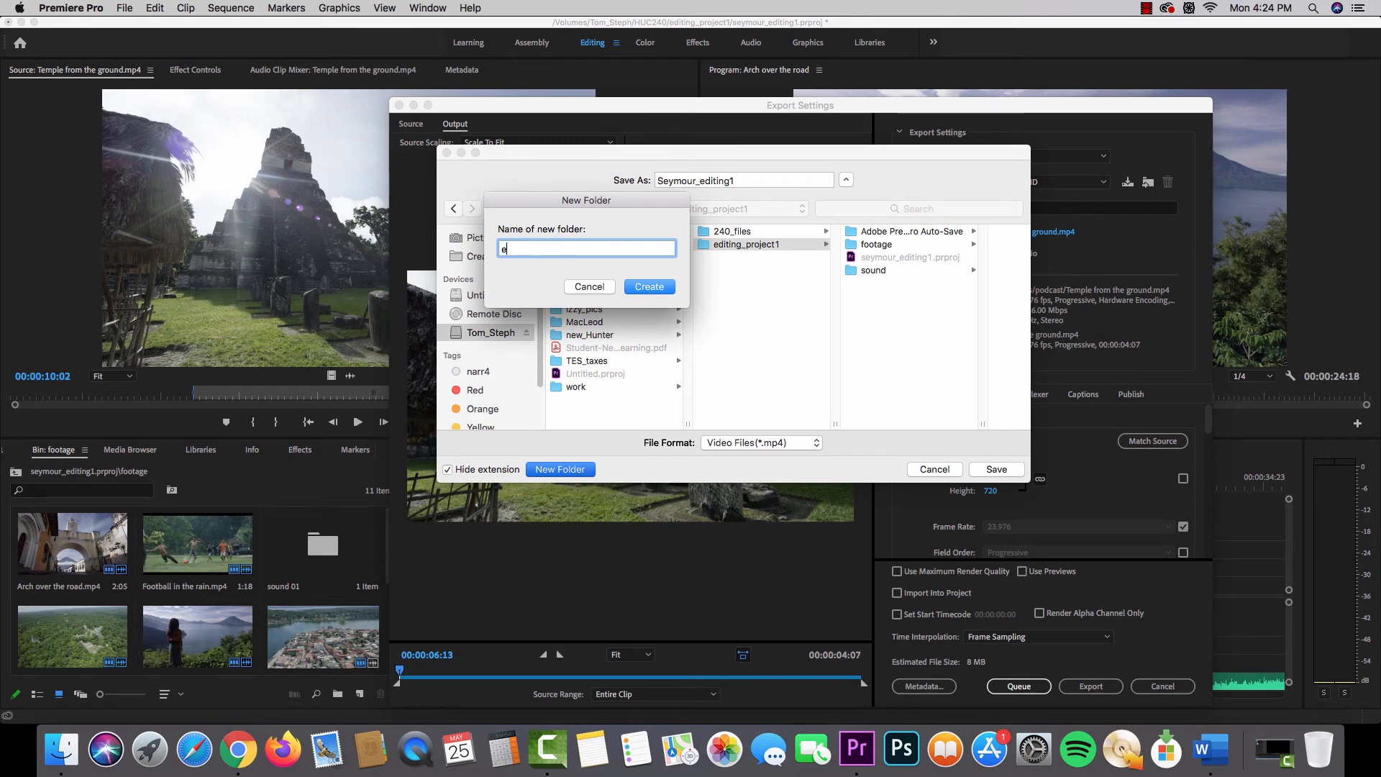
{"action": "type", "text": "xports"}
{"action": "left_click", "coordinate": [635, 289]}
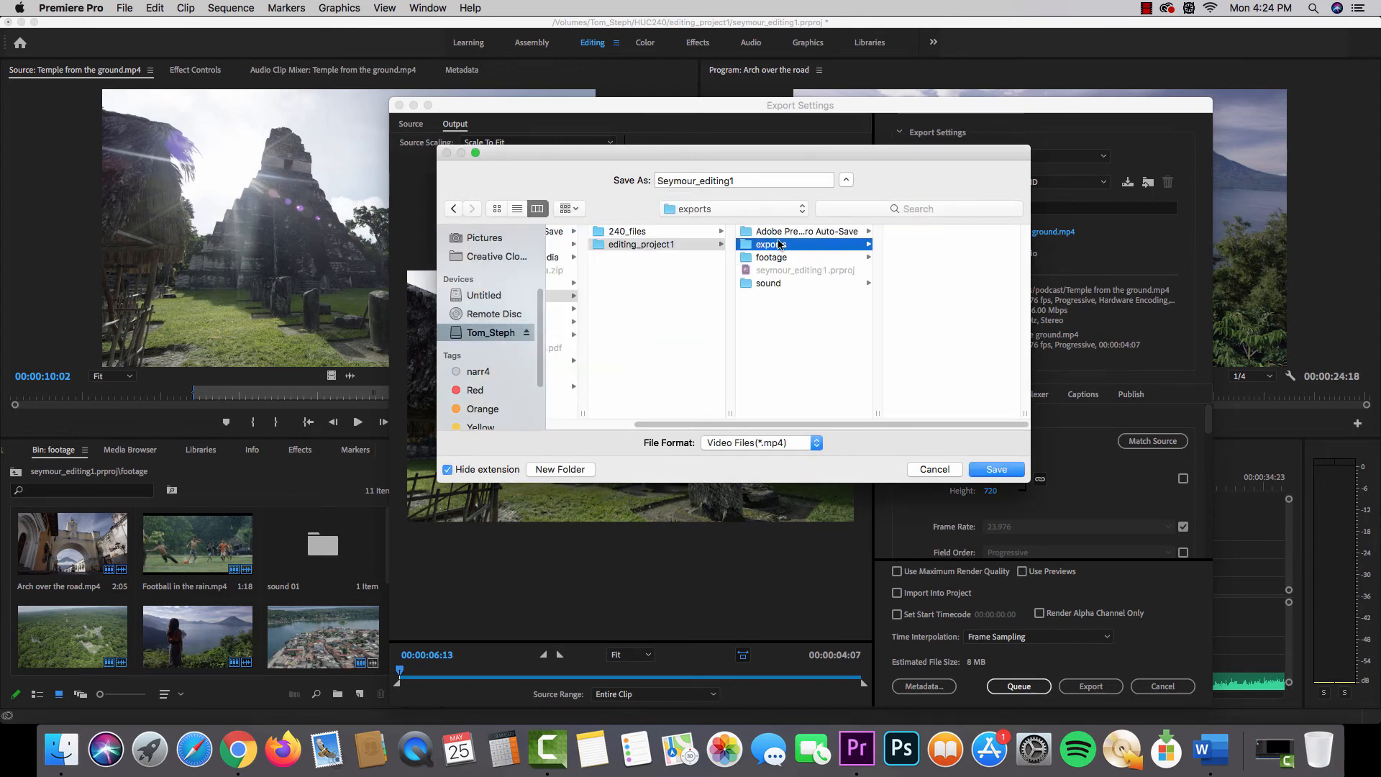
{"action": "left_click", "coordinate": [997, 468]}
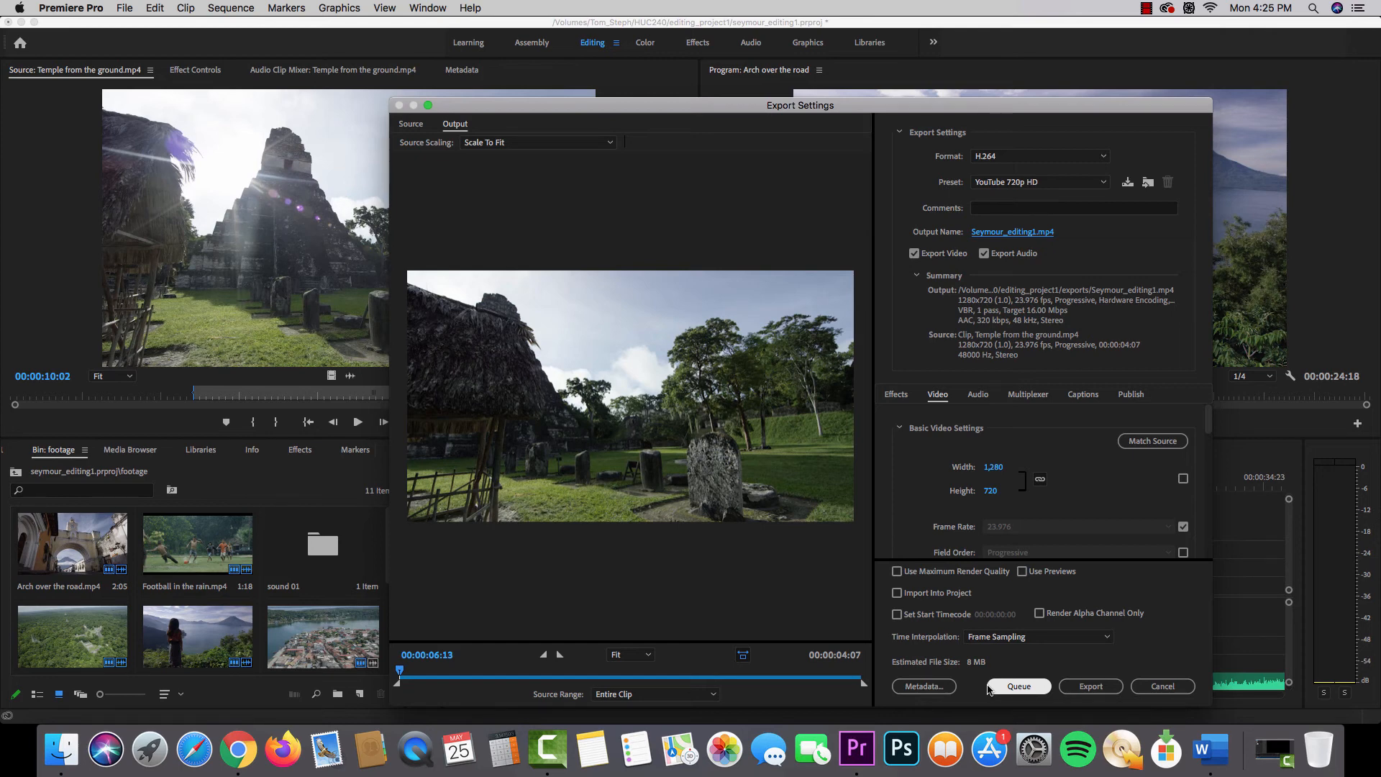
Try the High Quality 2160p 4K preset and switch back to YouTube 720p HD.
{"action": "left_click", "coordinate": [1077, 186]}
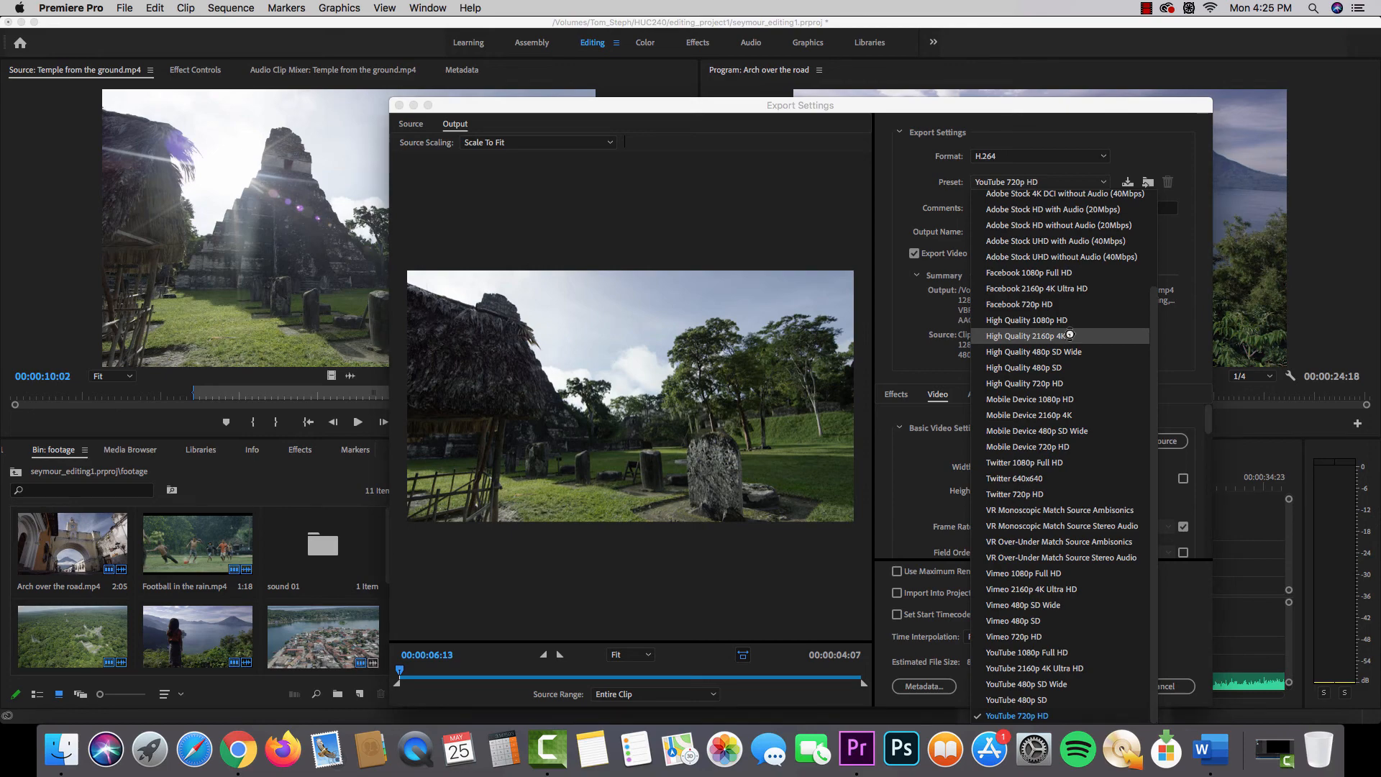
{"action": "left_click", "coordinate": [1072, 337]}
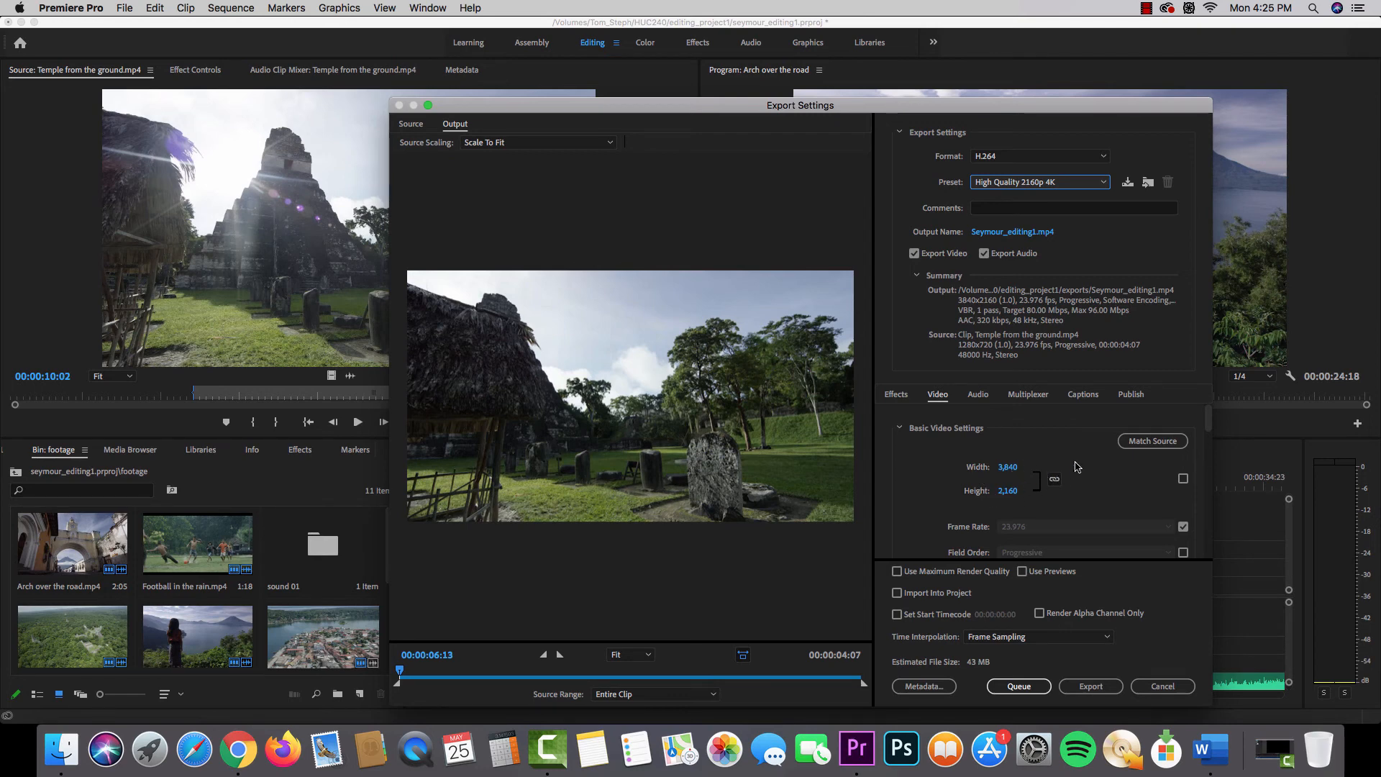
{"action": "left_click", "coordinate": [1082, 182]}
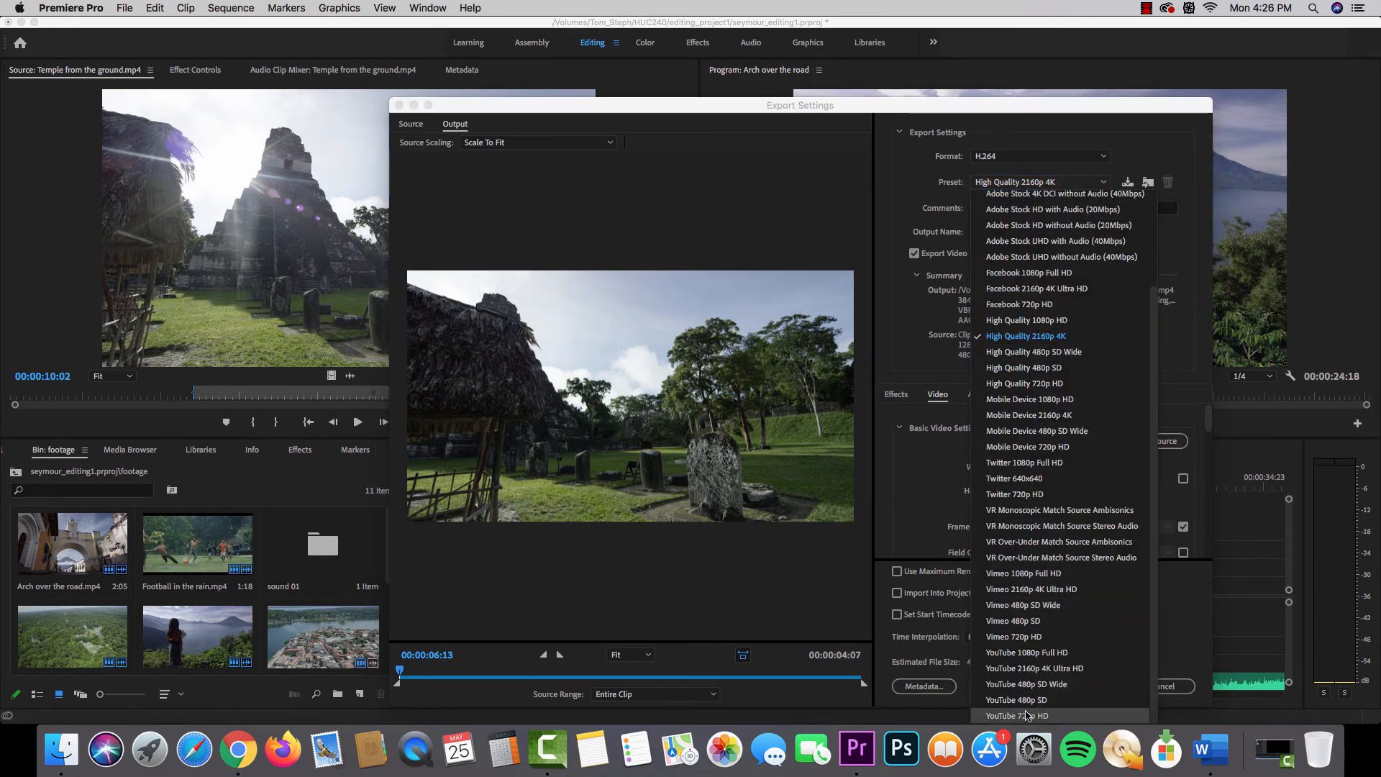
{"action": "left_click", "coordinate": [1093, 716]}
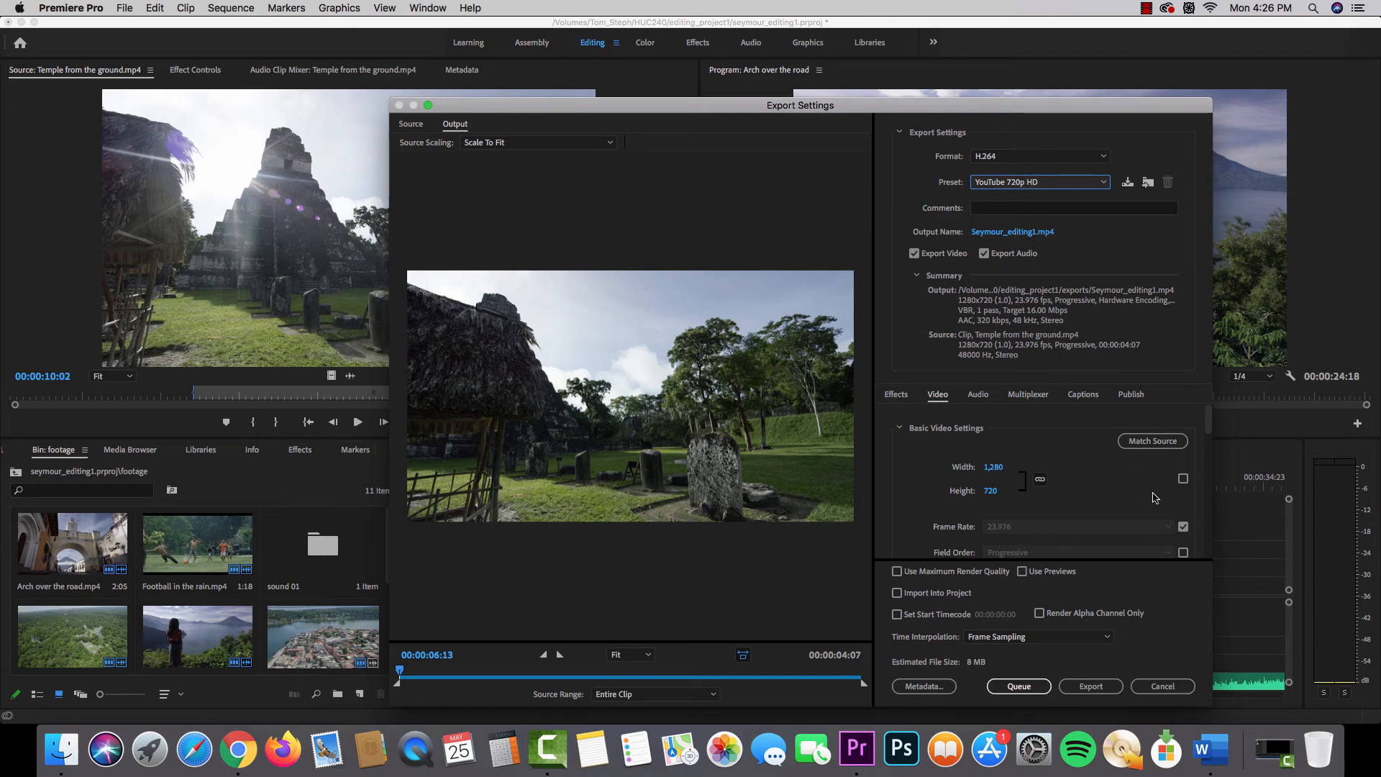
Export the video with the current H.264 settings.
{"action": "left_click", "coordinate": [1090, 686]}
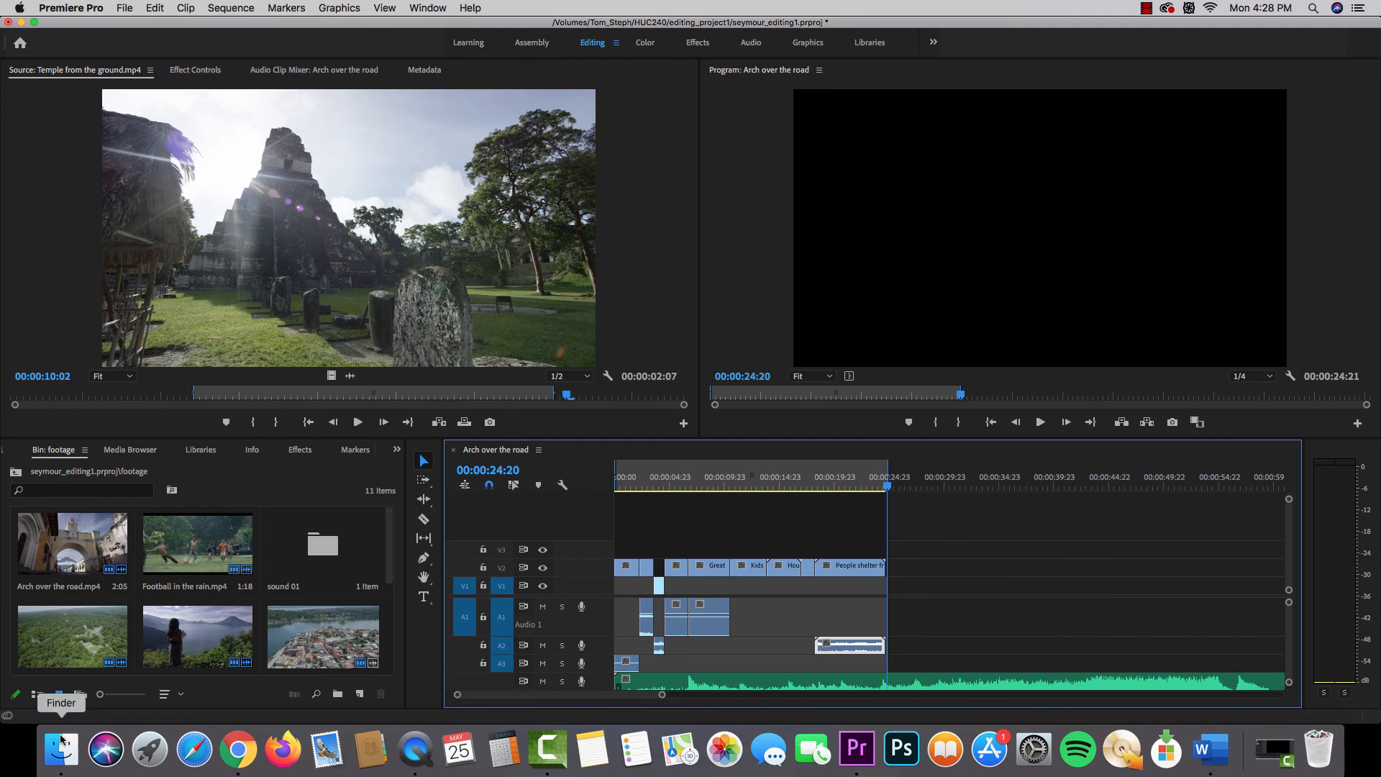
Switch to Finder, open Seymour_editing.mp4 from the exports folder in QuickTime Player, and play it in full screen.
{"action": "left_click", "coordinate": [62, 741]}
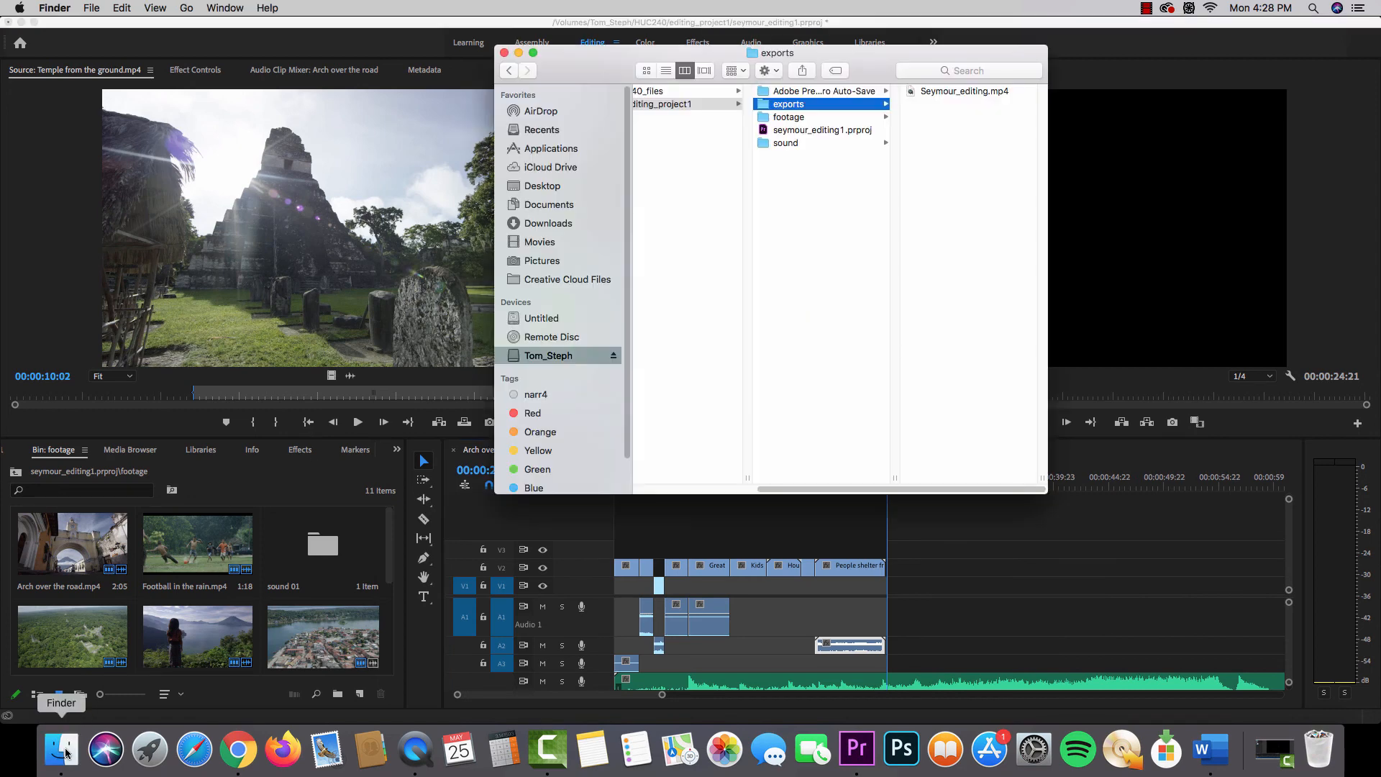
{"action": "left_click", "coordinate": [904, 92]}
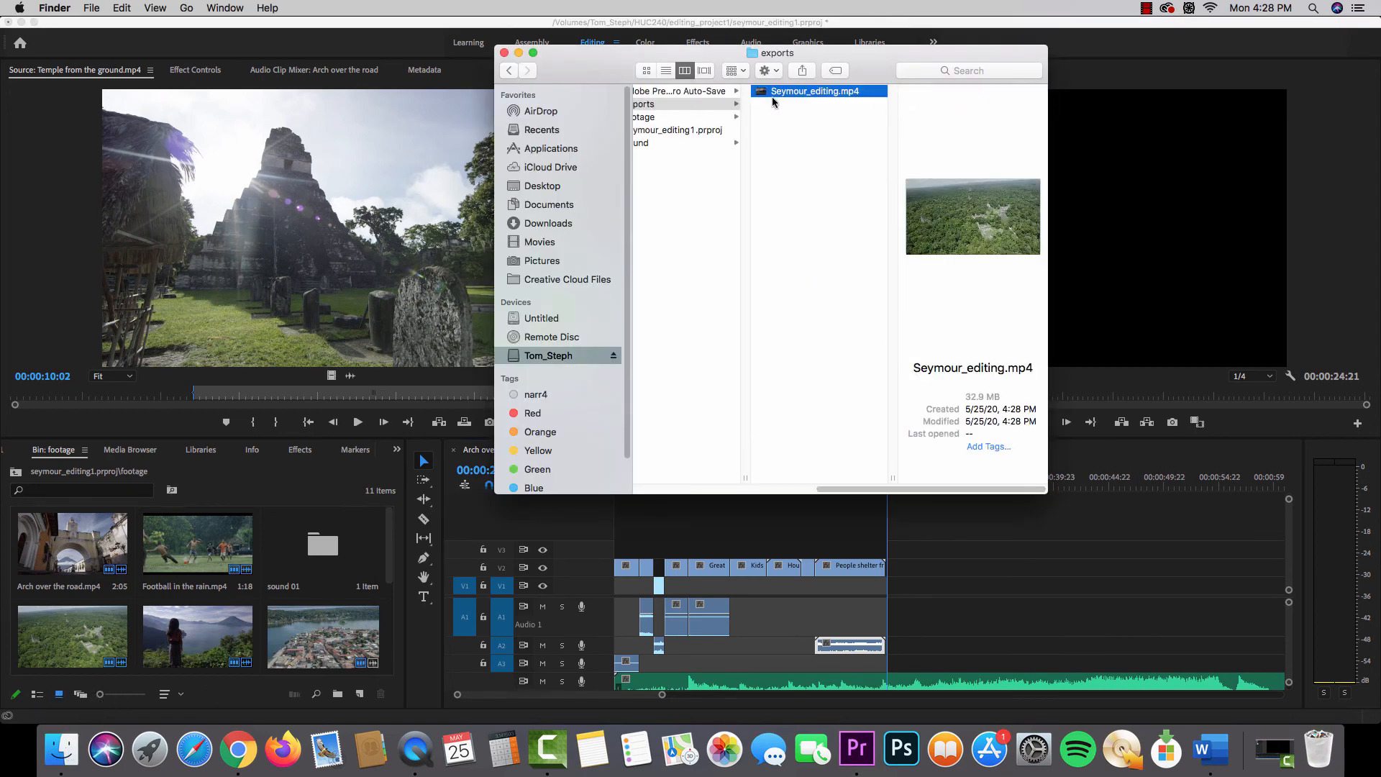
{"action": "double_click", "coordinate": [763, 94]}
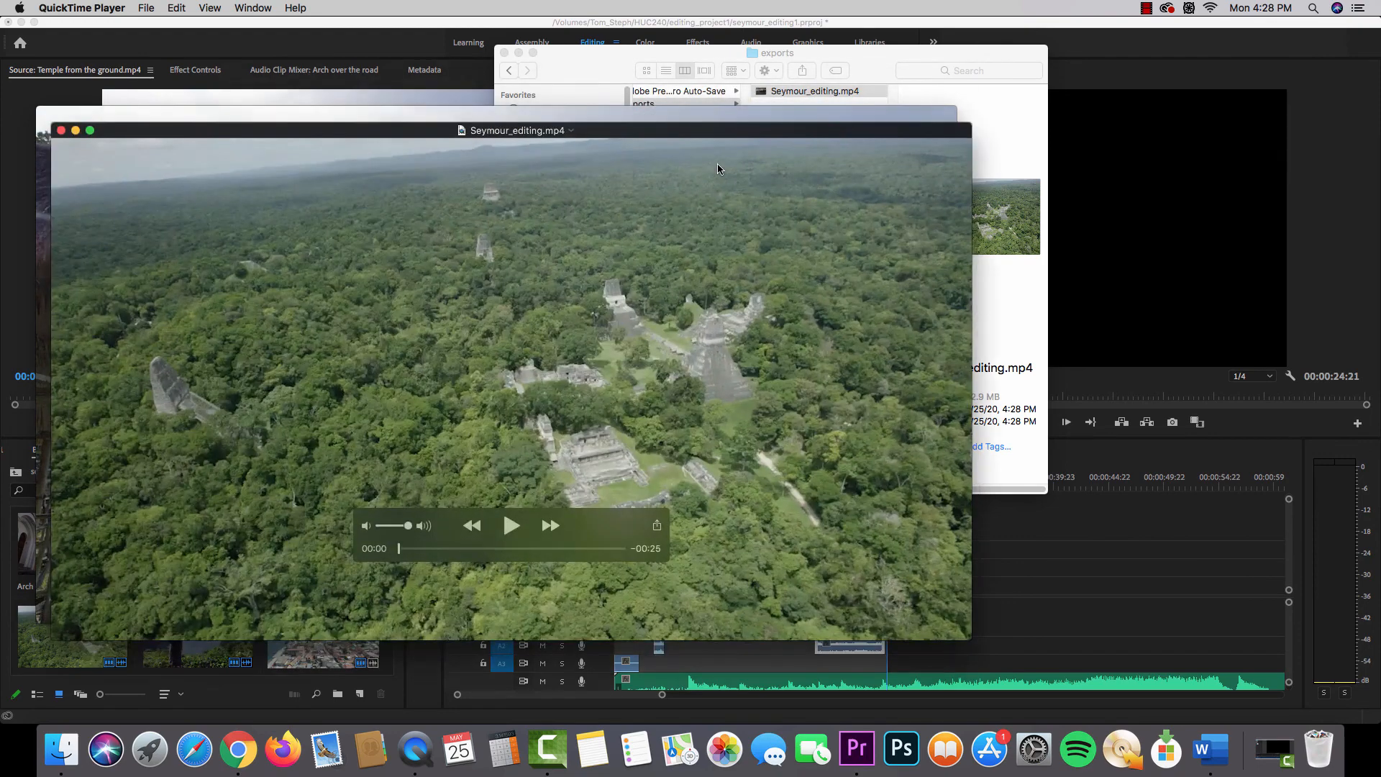
{"action": "double_click", "coordinate": [718, 169]}
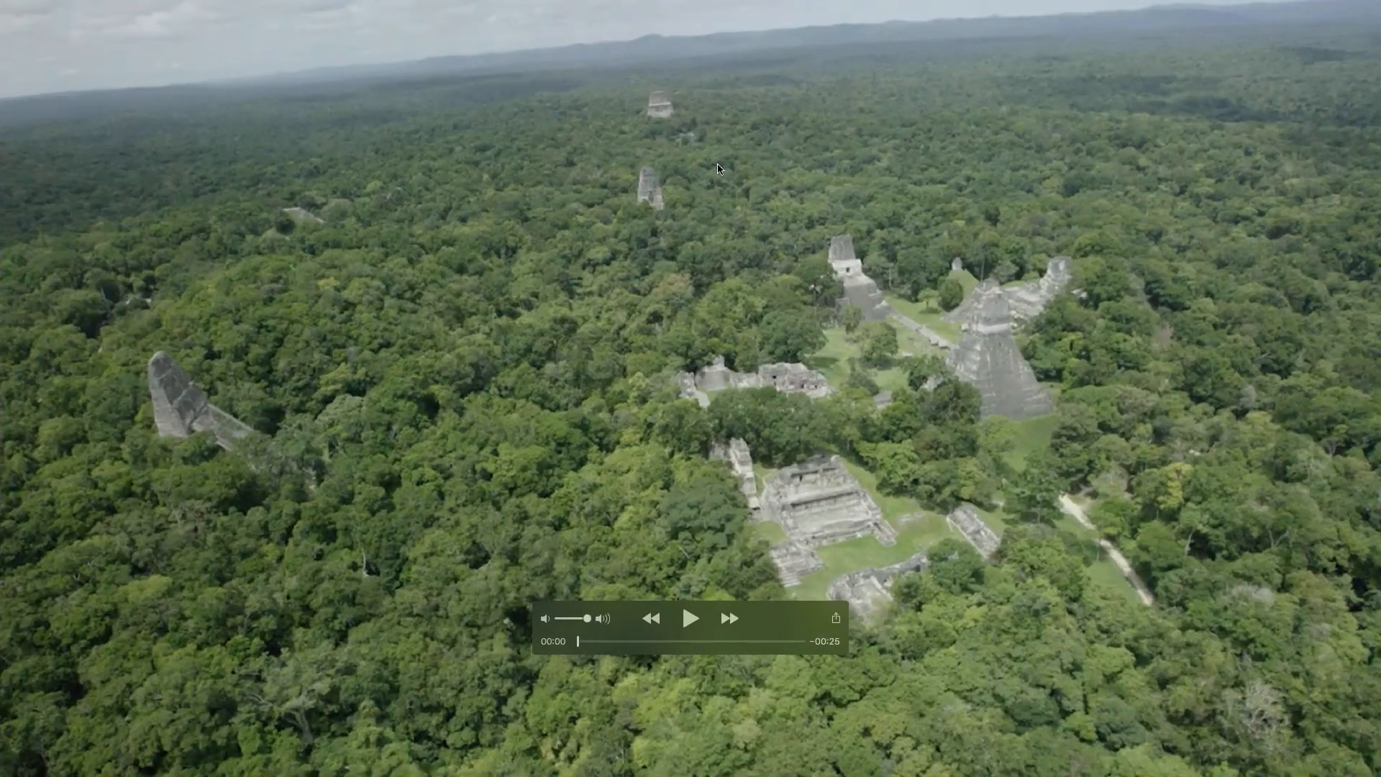
{"action": "key", "text": "space"}
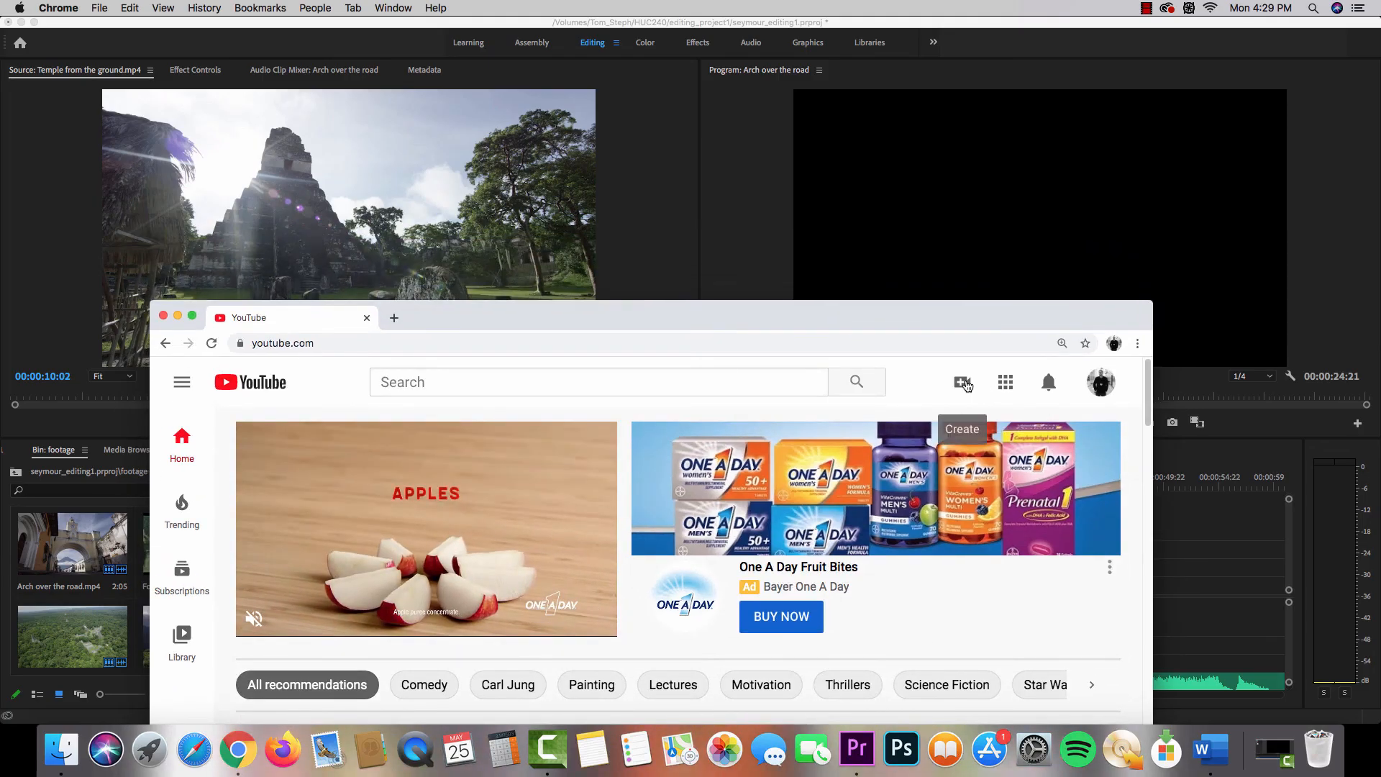
Start a video upload on YouTube in Chrome, make the browser window full screen, and dismiss the channel performance survey.
{"action": "left_click", "coordinate": [966, 385]}
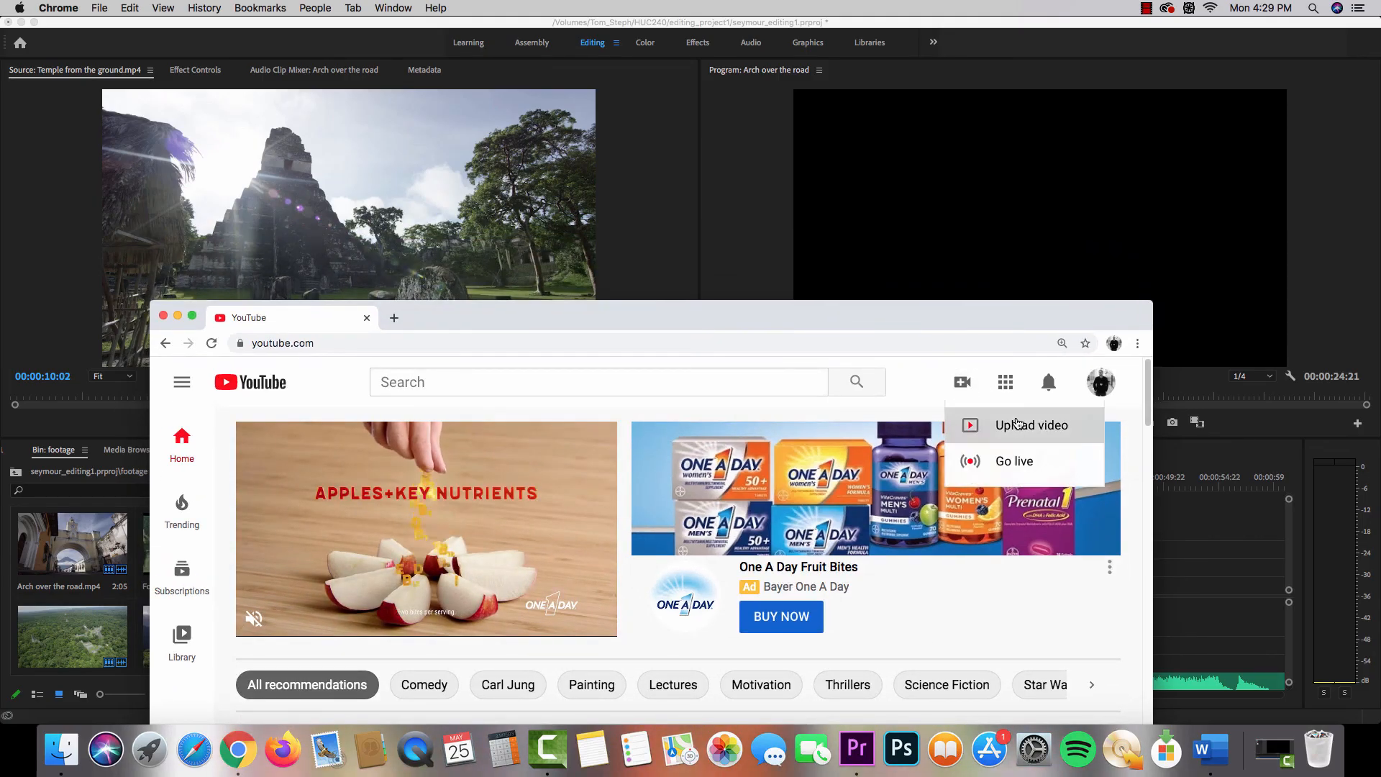
{"action": "left_click", "coordinate": [1017, 423]}
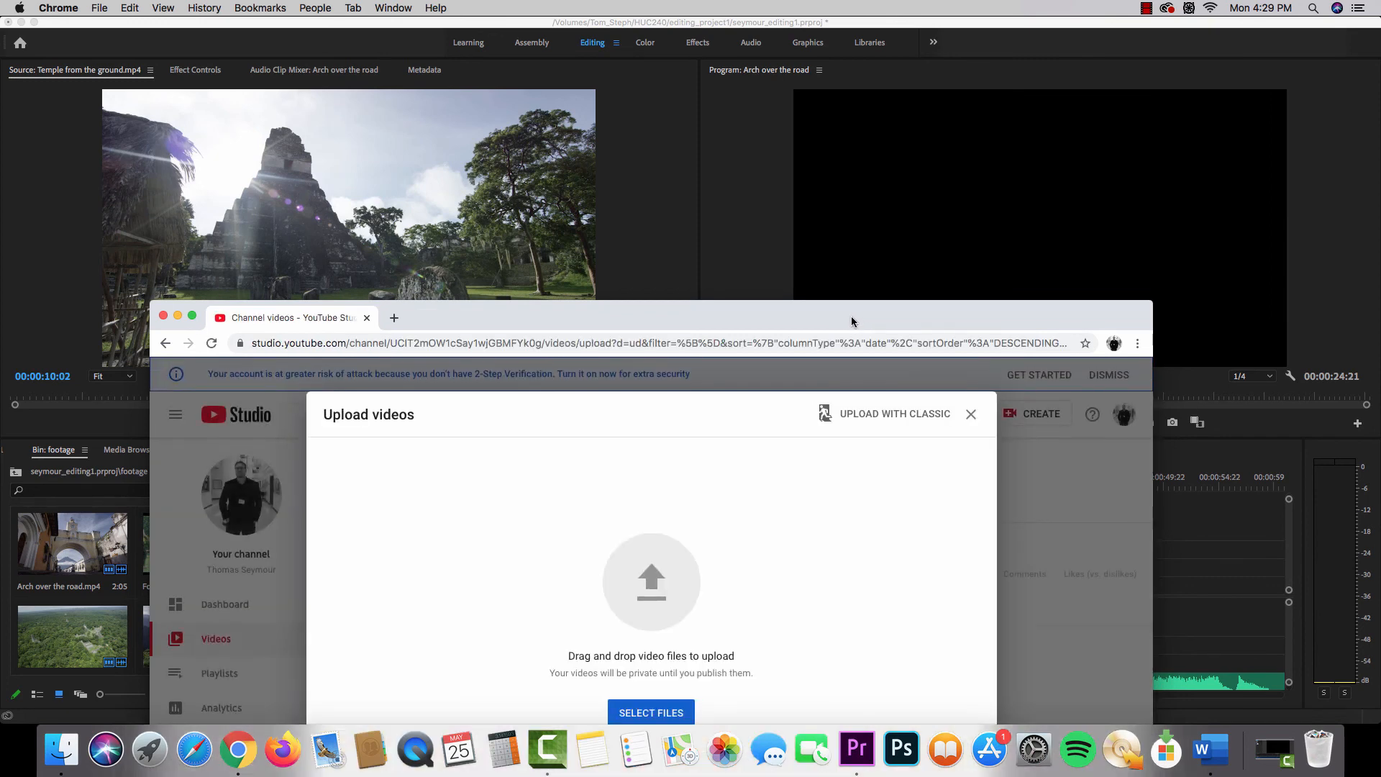
{"action": "left_click_drag", "start_coordinate": [851, 322], "coordinate": [817, 221]}
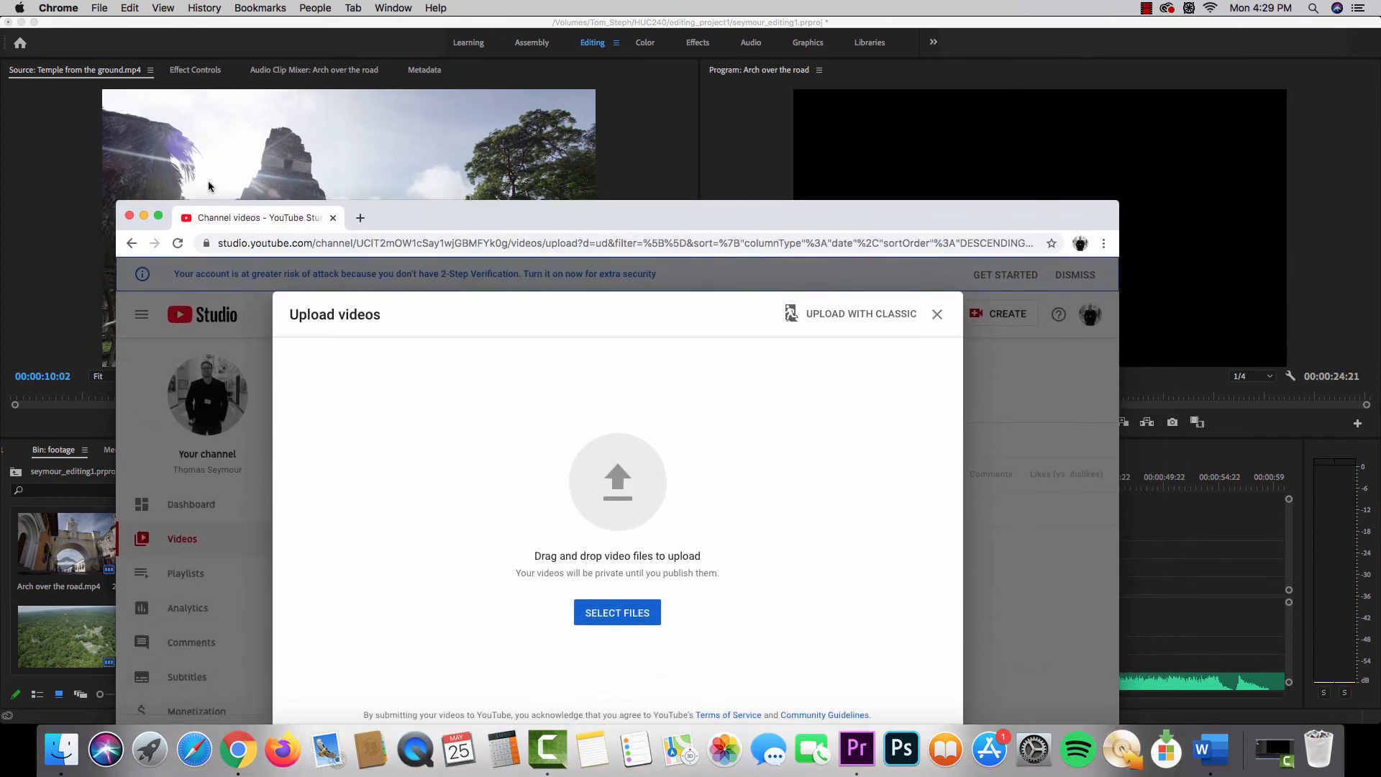
{"action": "left_click", "coordinate": [158, 217]}
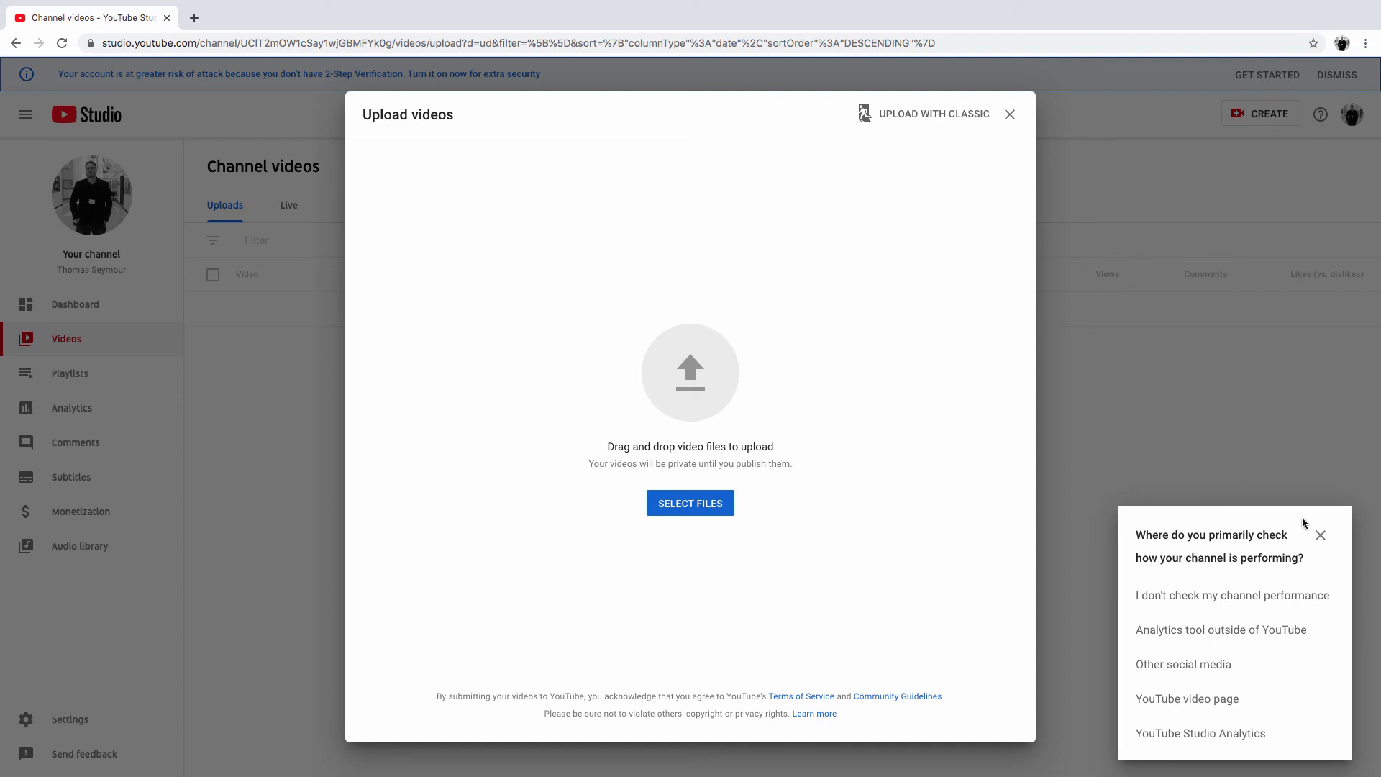
{"action": "left_click", "coordinate": [1322, 535]}
Select Seymour_editing.mp4 from HUC240/editing_project1/exports on the external drive as the file to upload.
{"action": "left_click", "coordinate": [696, 503]}
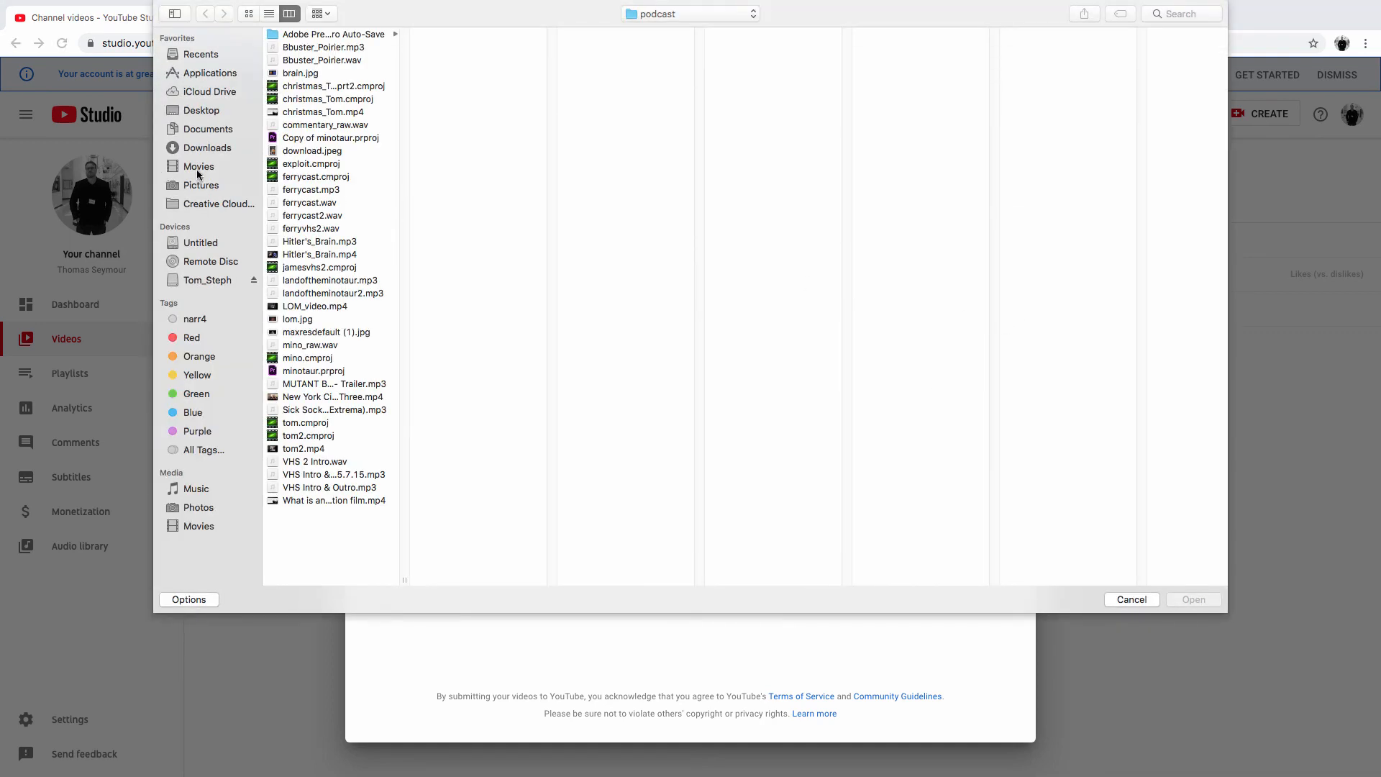
{"action": "left_click", "coordinate": [186, 281]}
{"action": "left_click", "coordinate": [309, 101]}
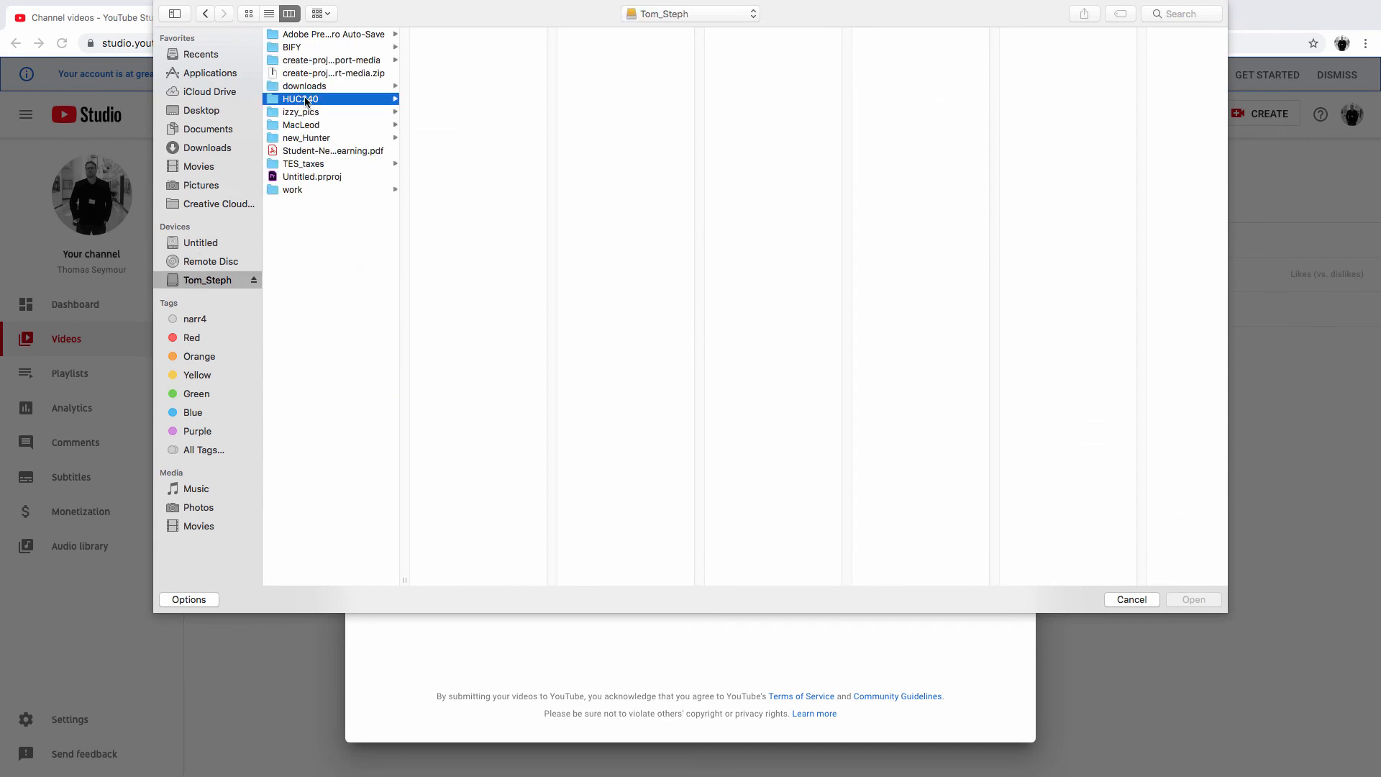
{"action": "left_click", "coordinate": [451, 47]}
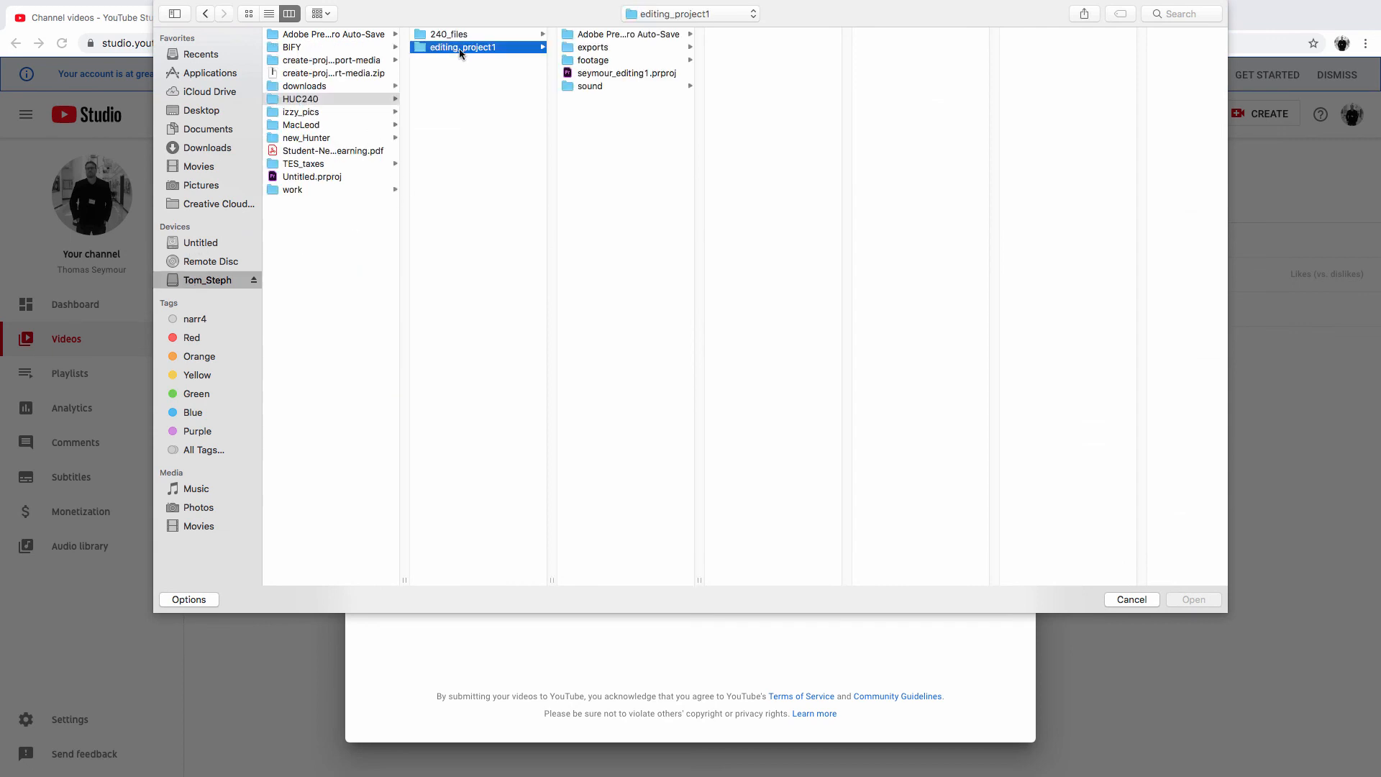
{"action": "left_click", "coordinate": [591, 47]}
{"action": "left_click", "coordinate": [760, 36]}
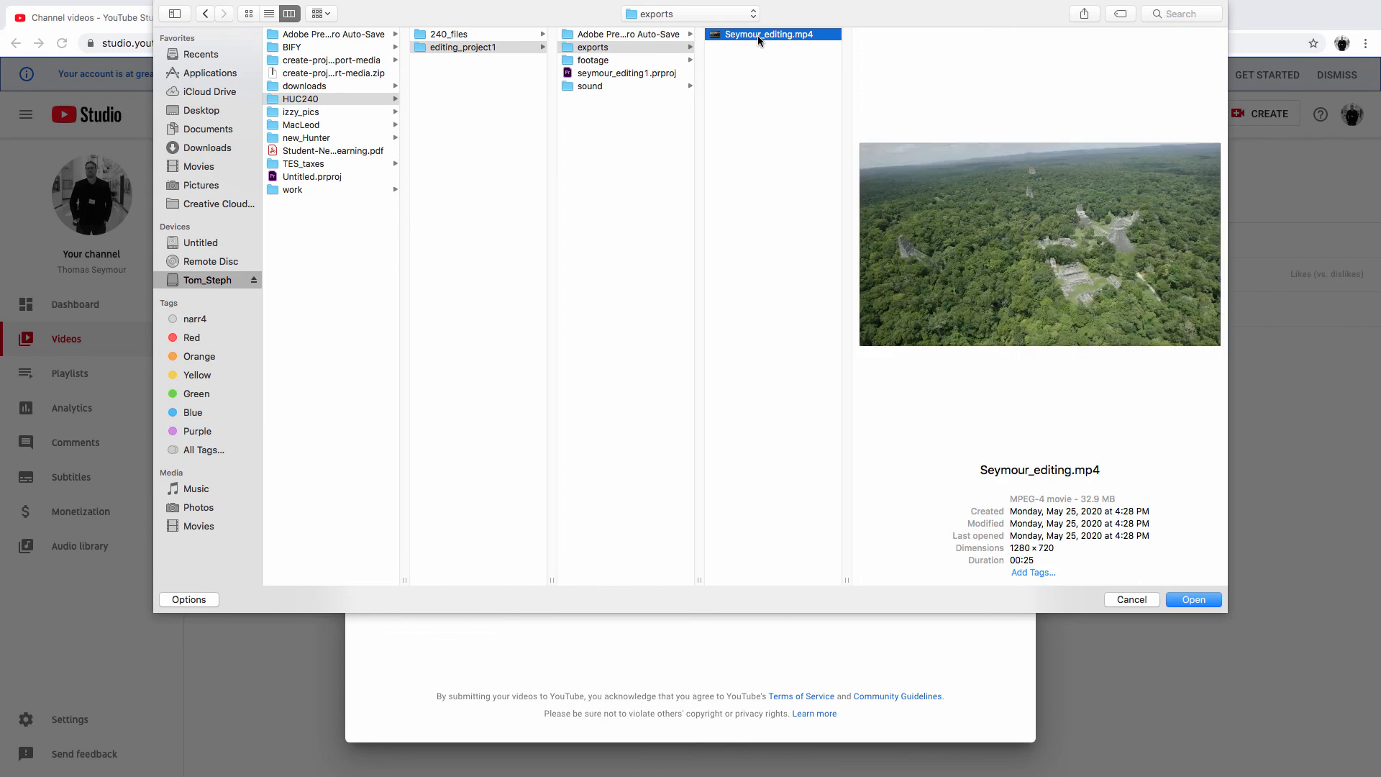
{"action": "double_click", "coordinate": [757, 36]}
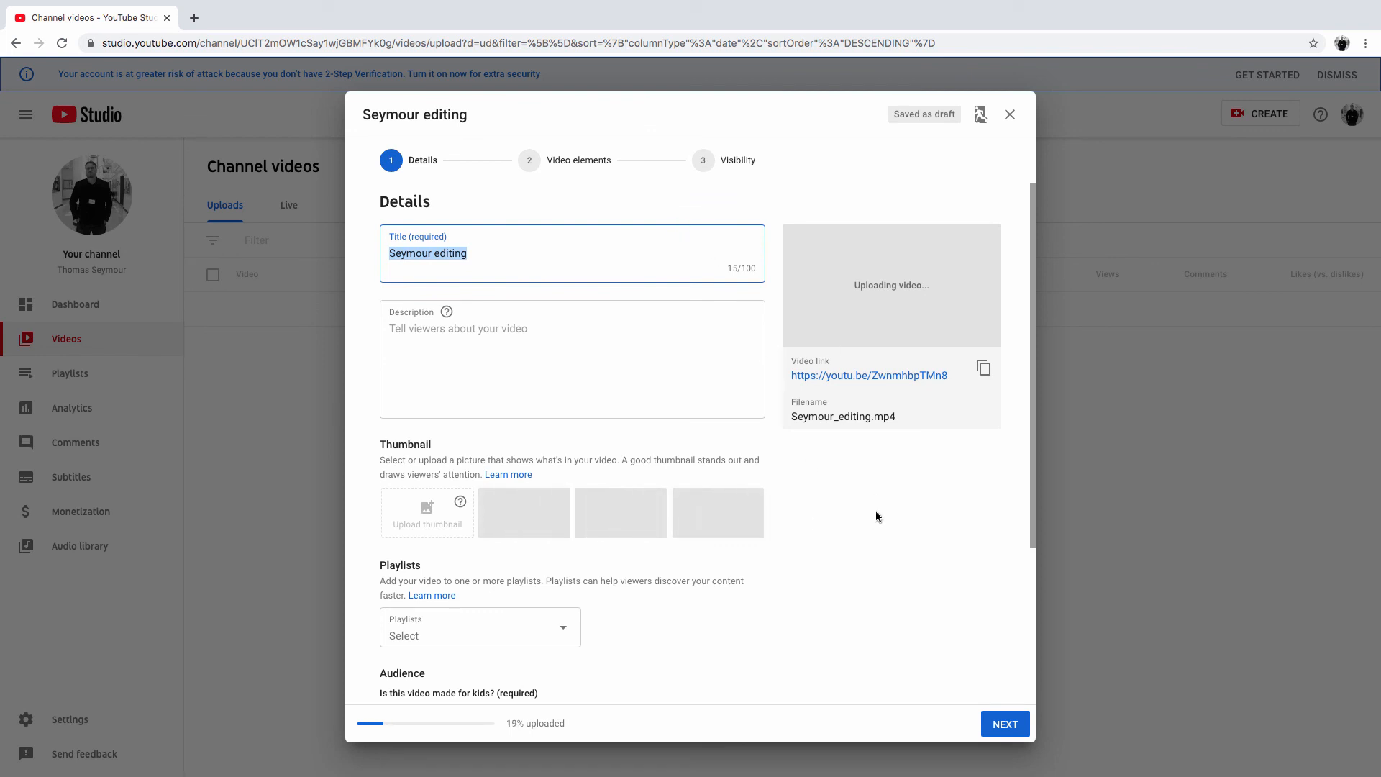
Declare in the upload's audience details that the video is not made for kids.
{"action": "left_click", "coordinate": [731, 162]}
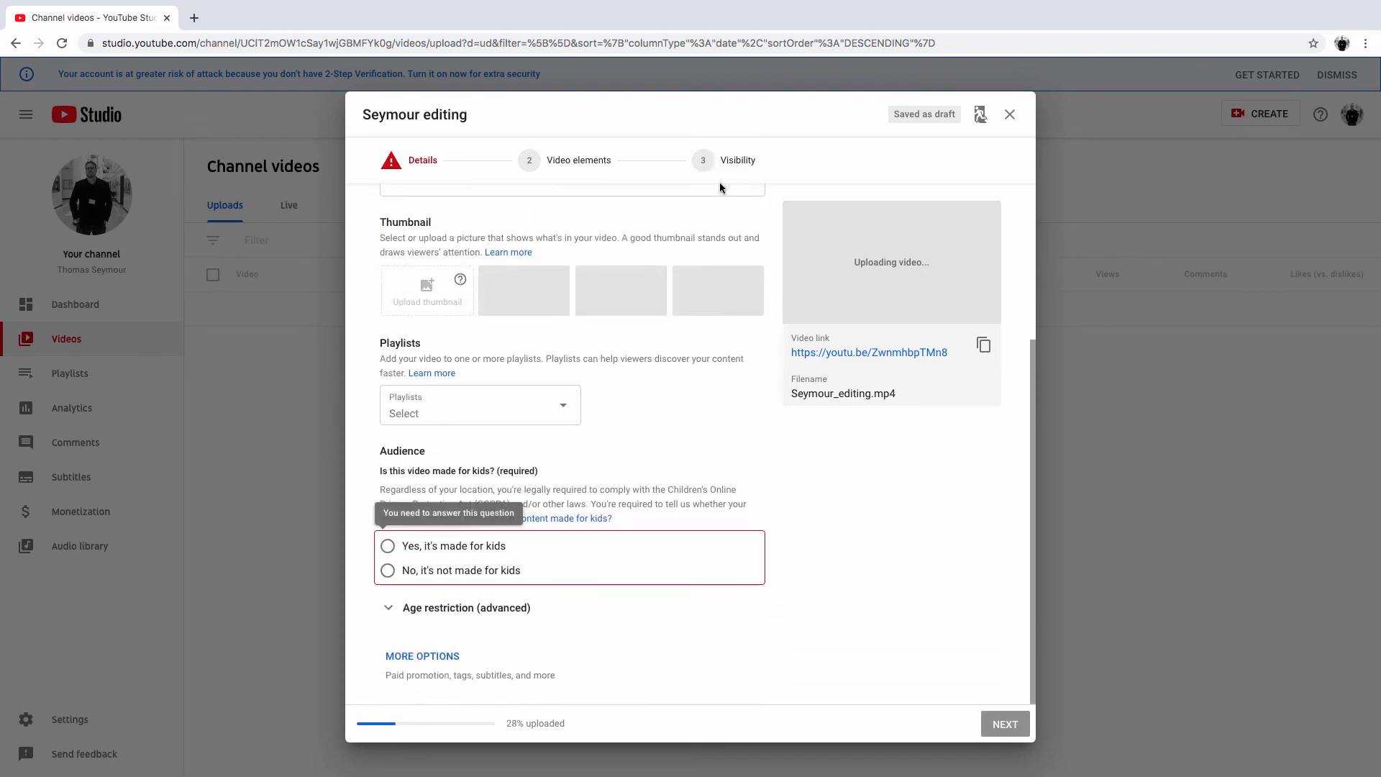
{"action": "left_click", "coordinate": [567, 410]}
{"action": "left_click", "coordinate": [749, 457]}
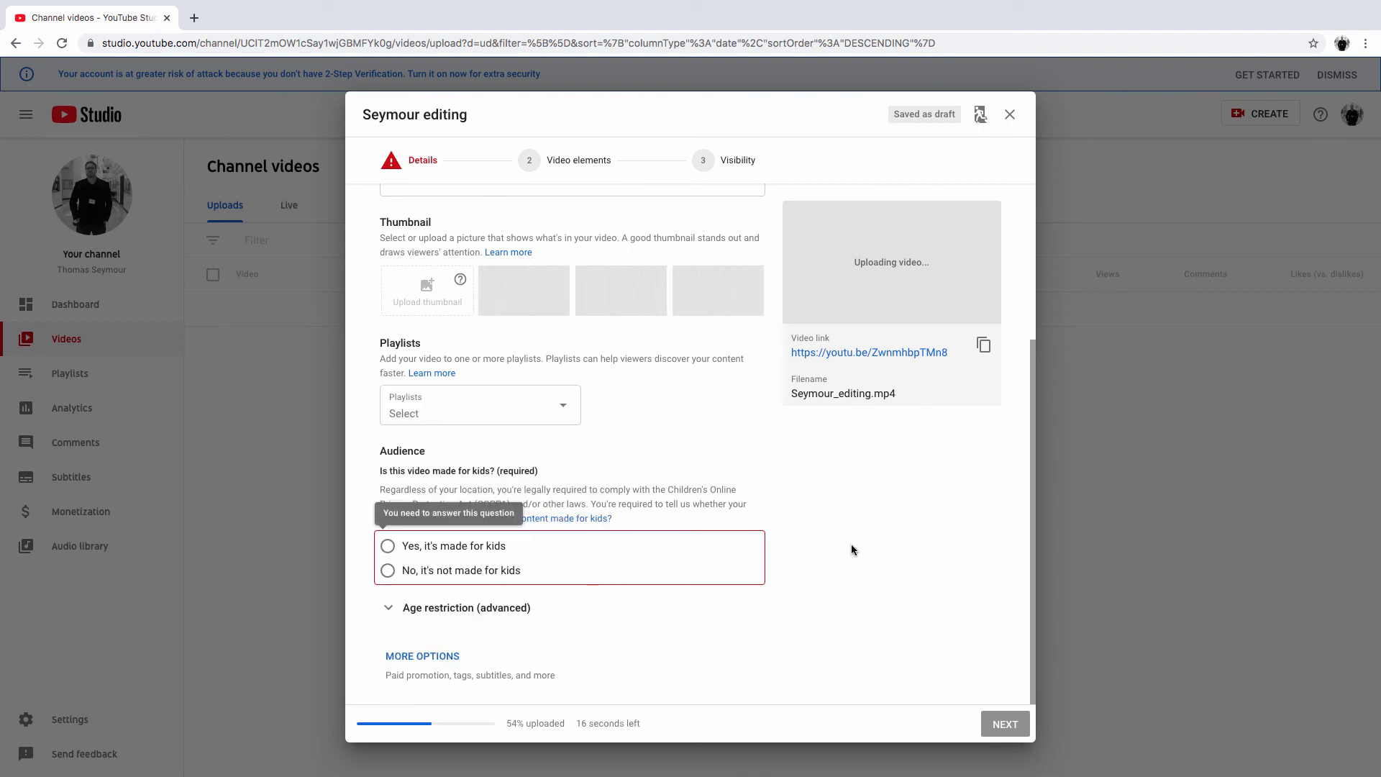
{"action": "left_click", "coordinate": [387, 571]}
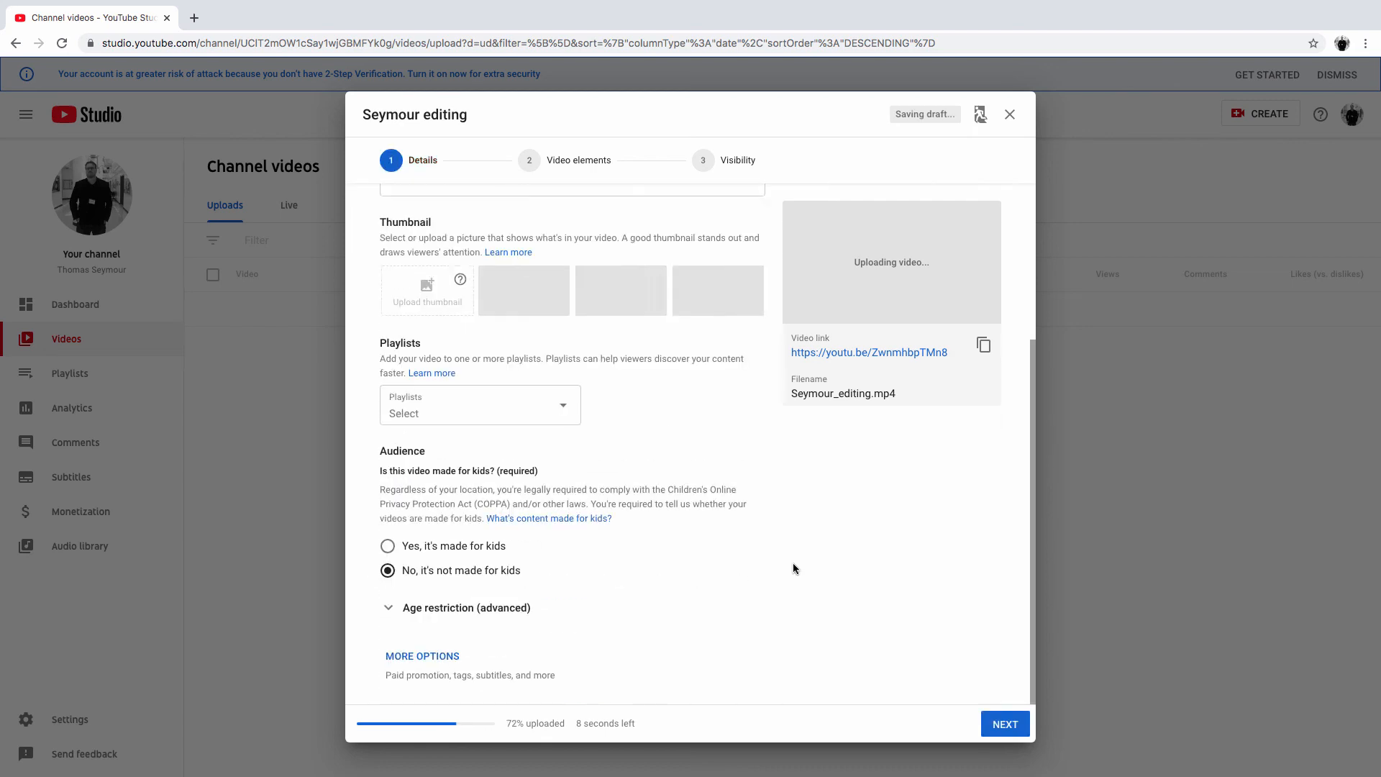
Set the uploaded video's visibility to Unlisted, save it, and close the processing notice.
{"action": "scroll", "coordinate": [689, 468], "scroll_direction": "up", "scroll_amount": 3}
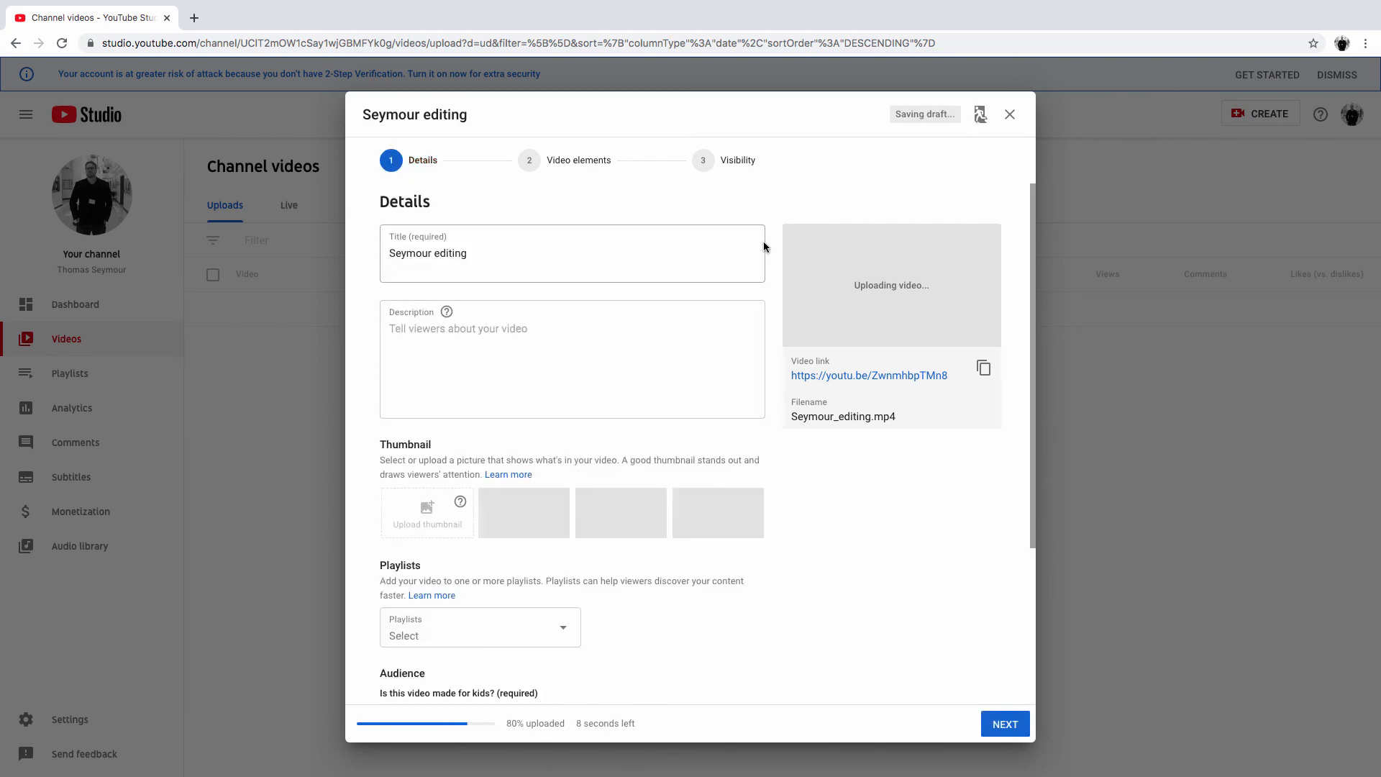
{"action": "left_click", "coordinate": [741, 166]}
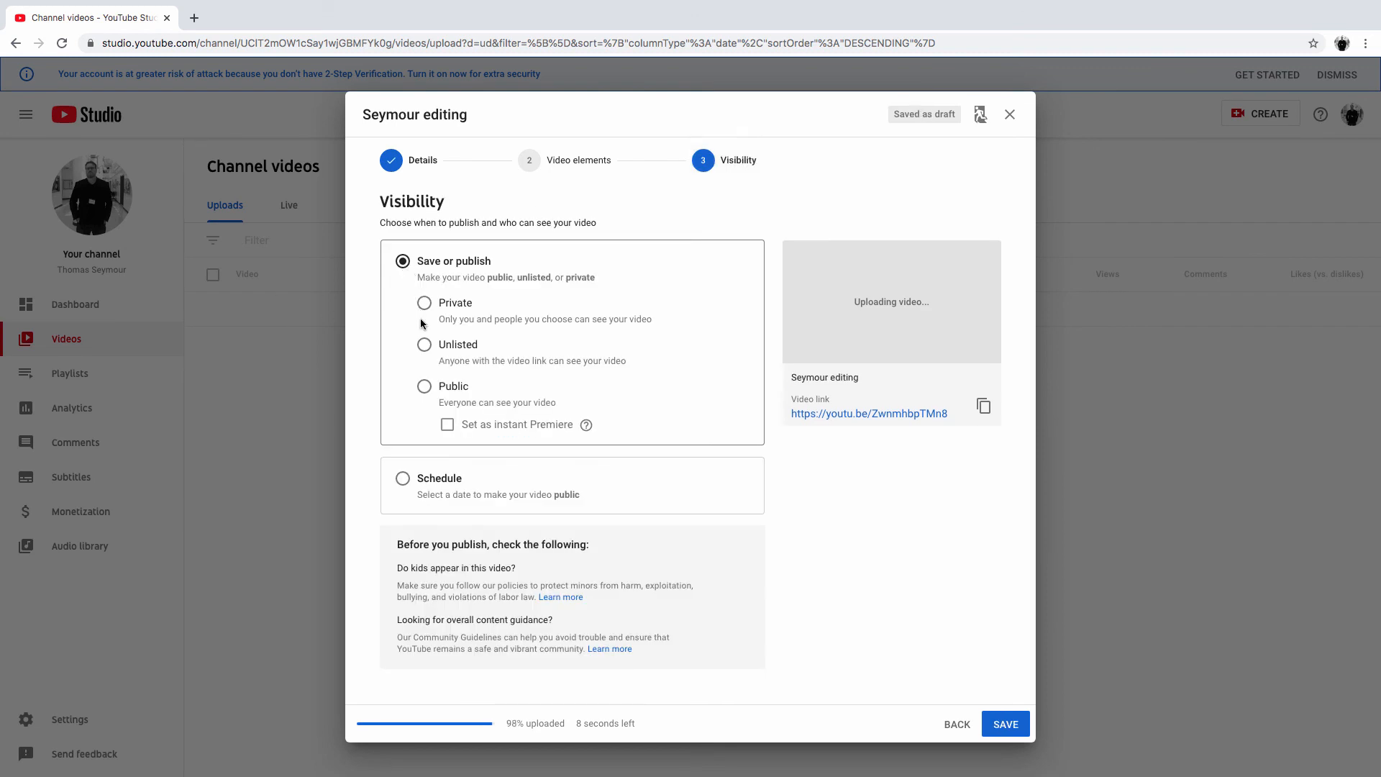
{"action": "left_click", "coordinate": [424, 345]}
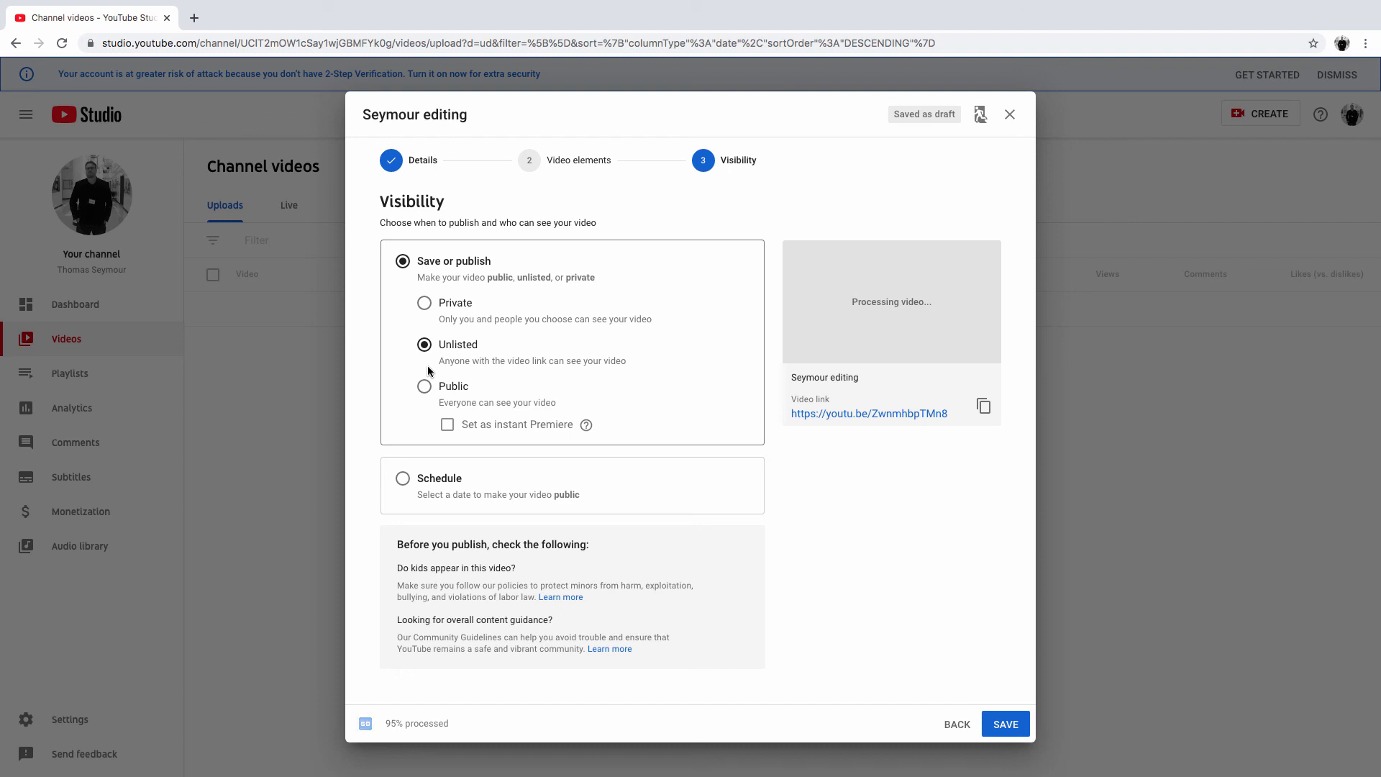
{"action": "left_click", "coordinate": [1001, 723]}
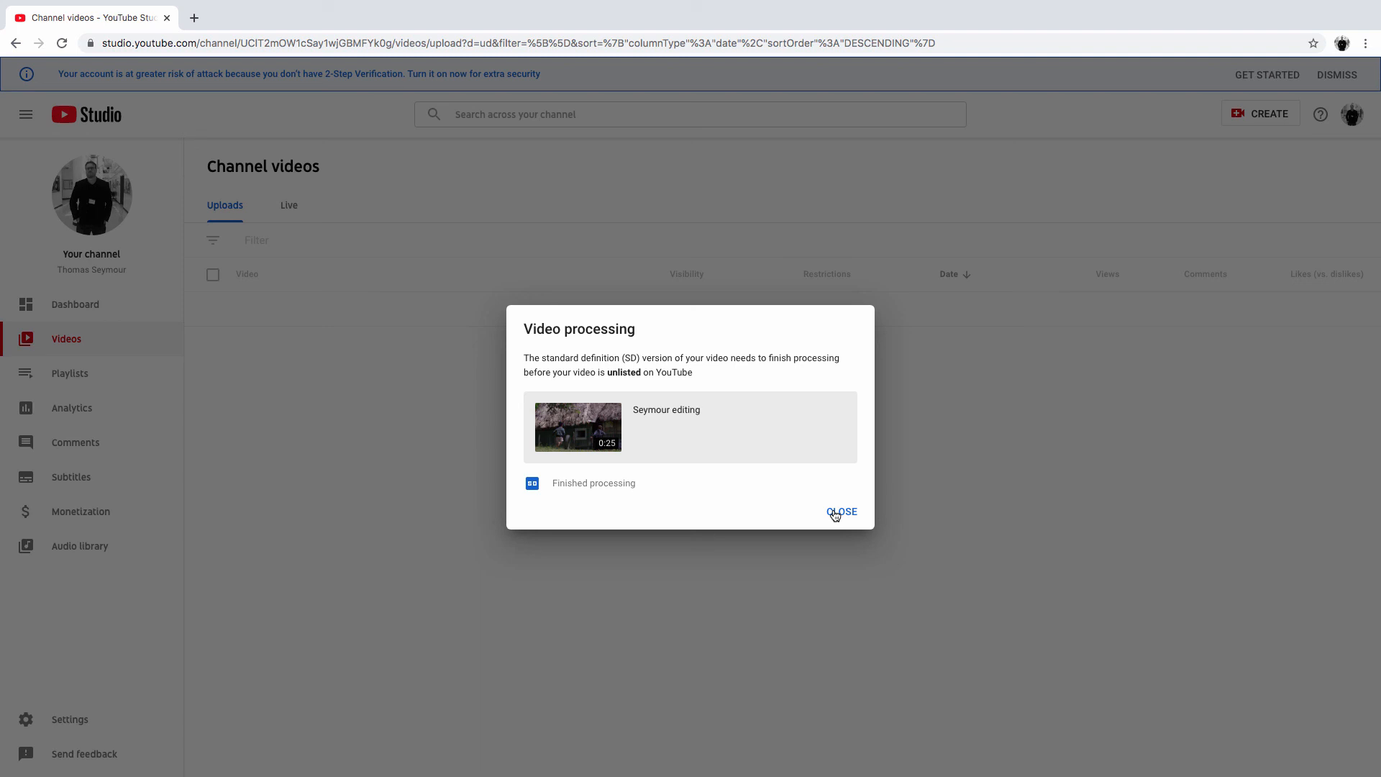
{"action": "left_click", "coordinate": [836, 512]}
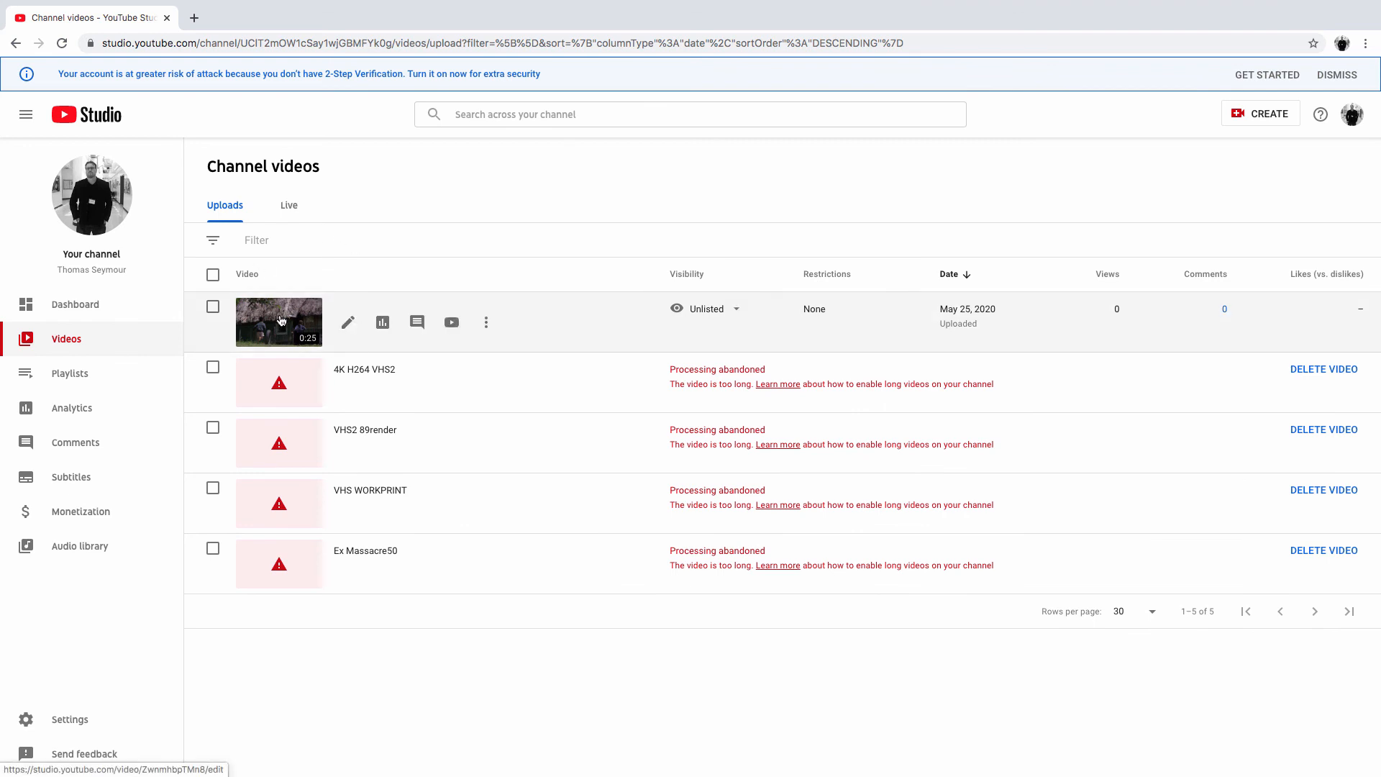
Copy the shareable link of the unlisted video uploaded on May 25, 2020.
{"action": "left_click", "coordinate": [484, 324]}
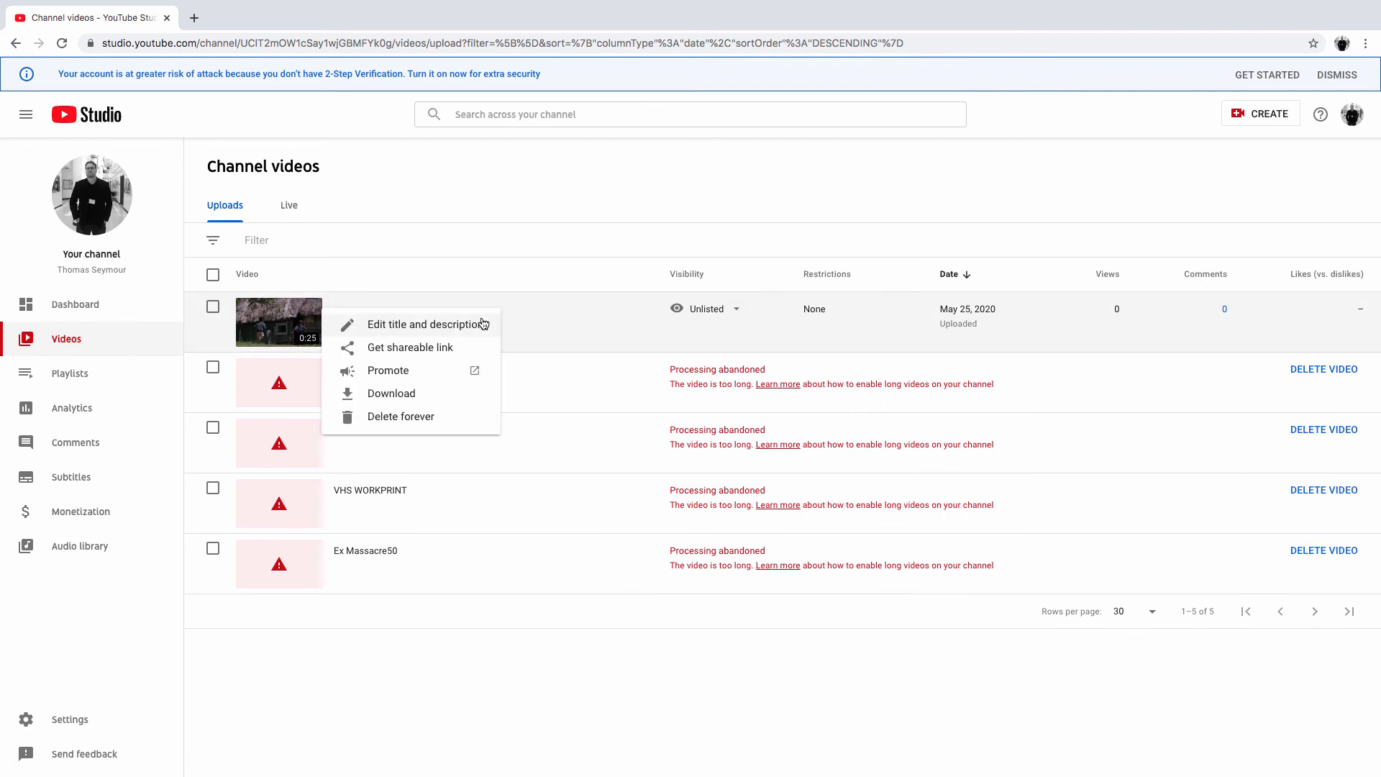
{"action": "left_click", "coordinate": [434, 348]}
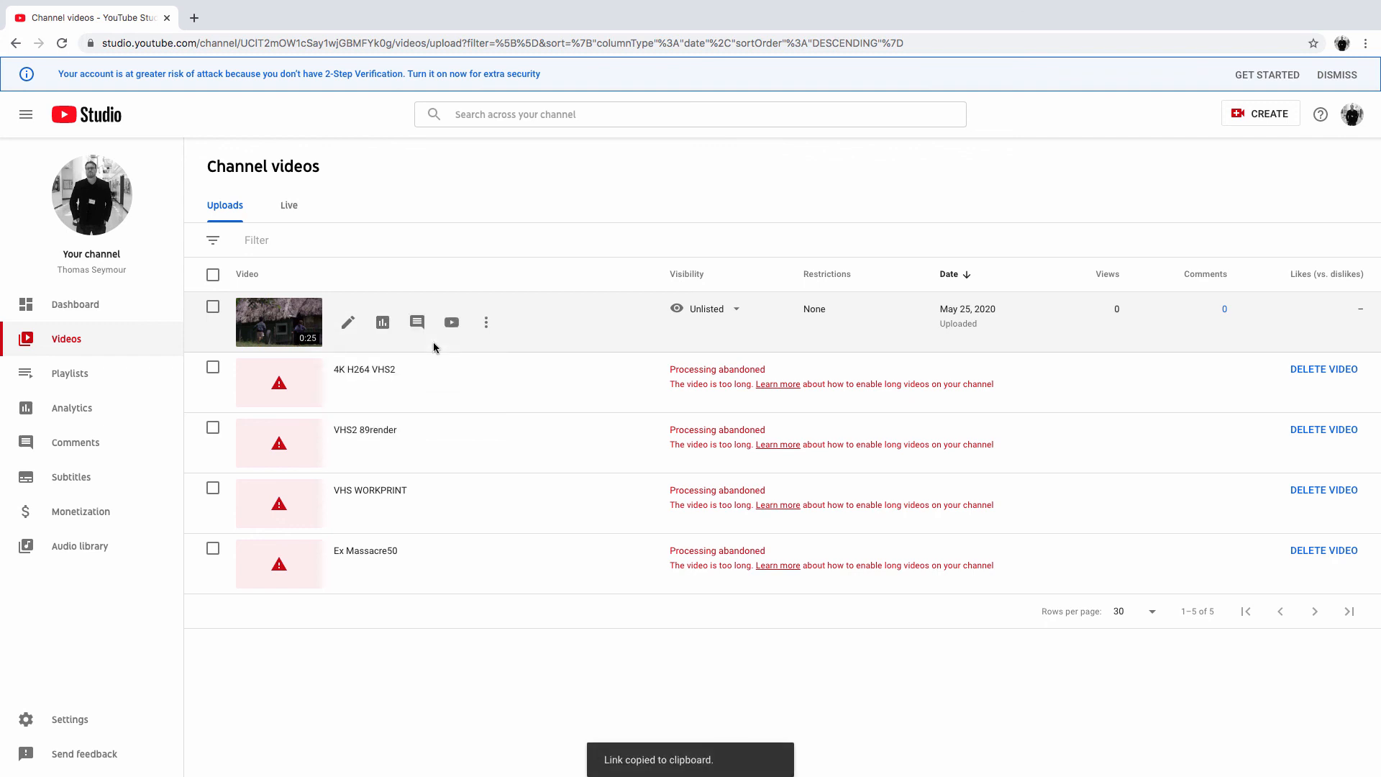
{"action": "left_click", "coordinate": [487, 323]}
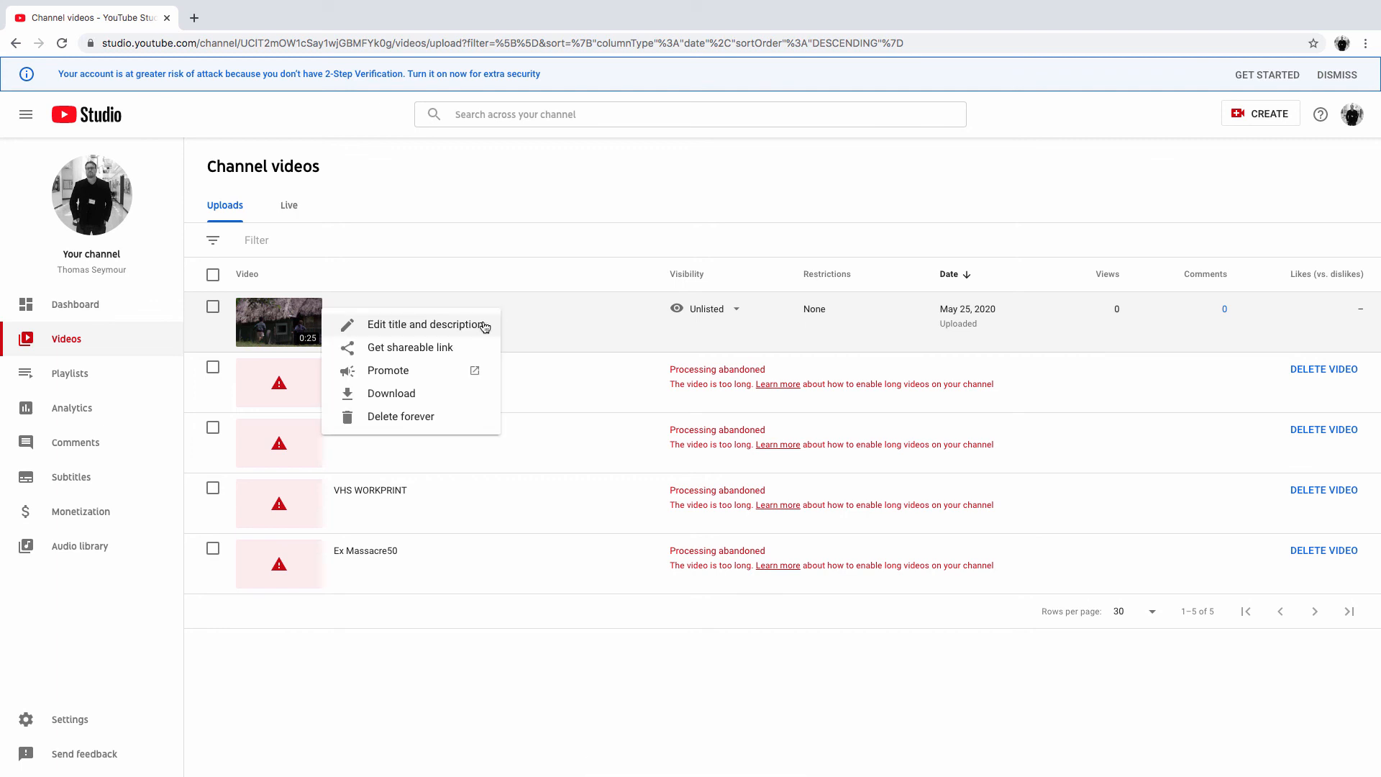
{"action": "left_click", "coordinate": [431, 348]}
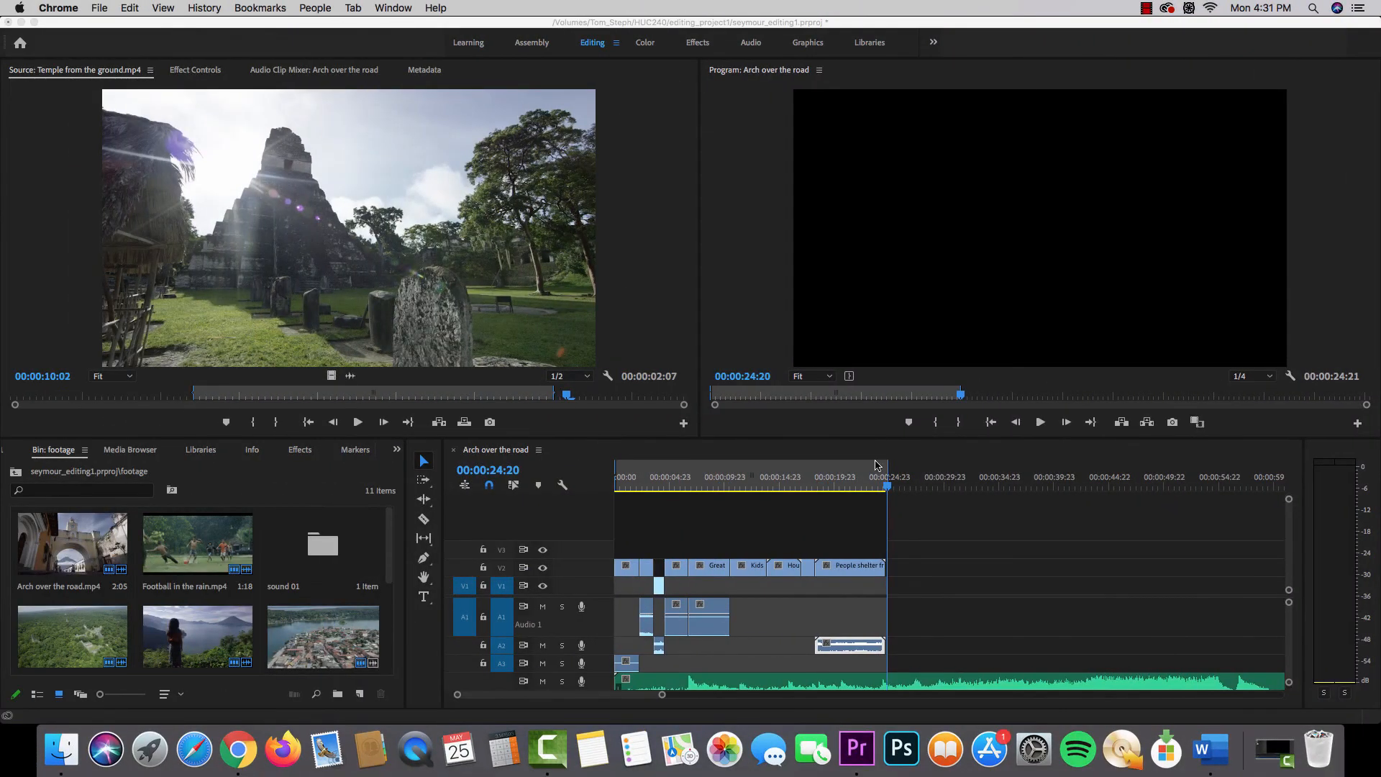
Switch back to Premiere Pro and scrub the sequence's playhead to 00:00:25:06, just past the end of the last video clip.
{"action": "left_click", "coordinate": [850, 481]}
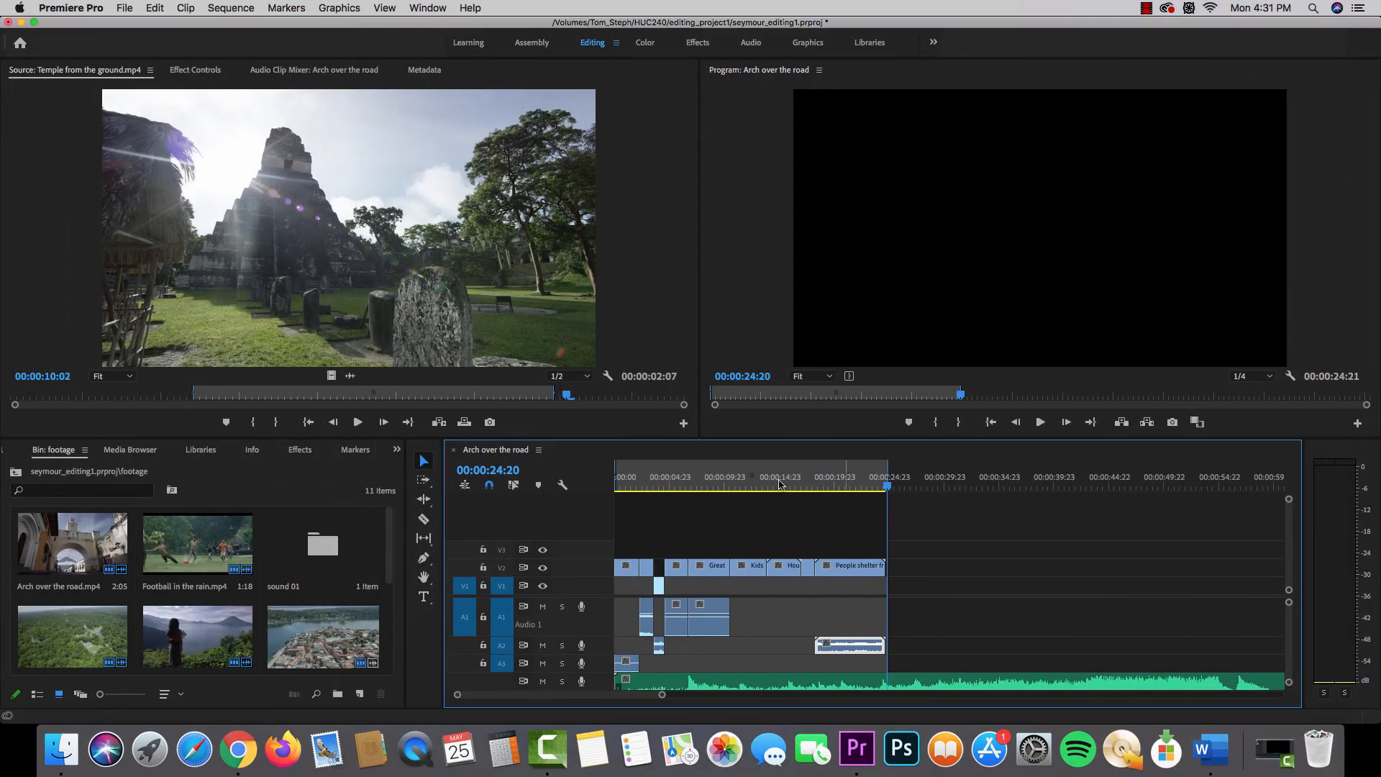
{"action": "left_click_drag", "start_coordinate": [827, 478], "coordinate": [894, 470]}
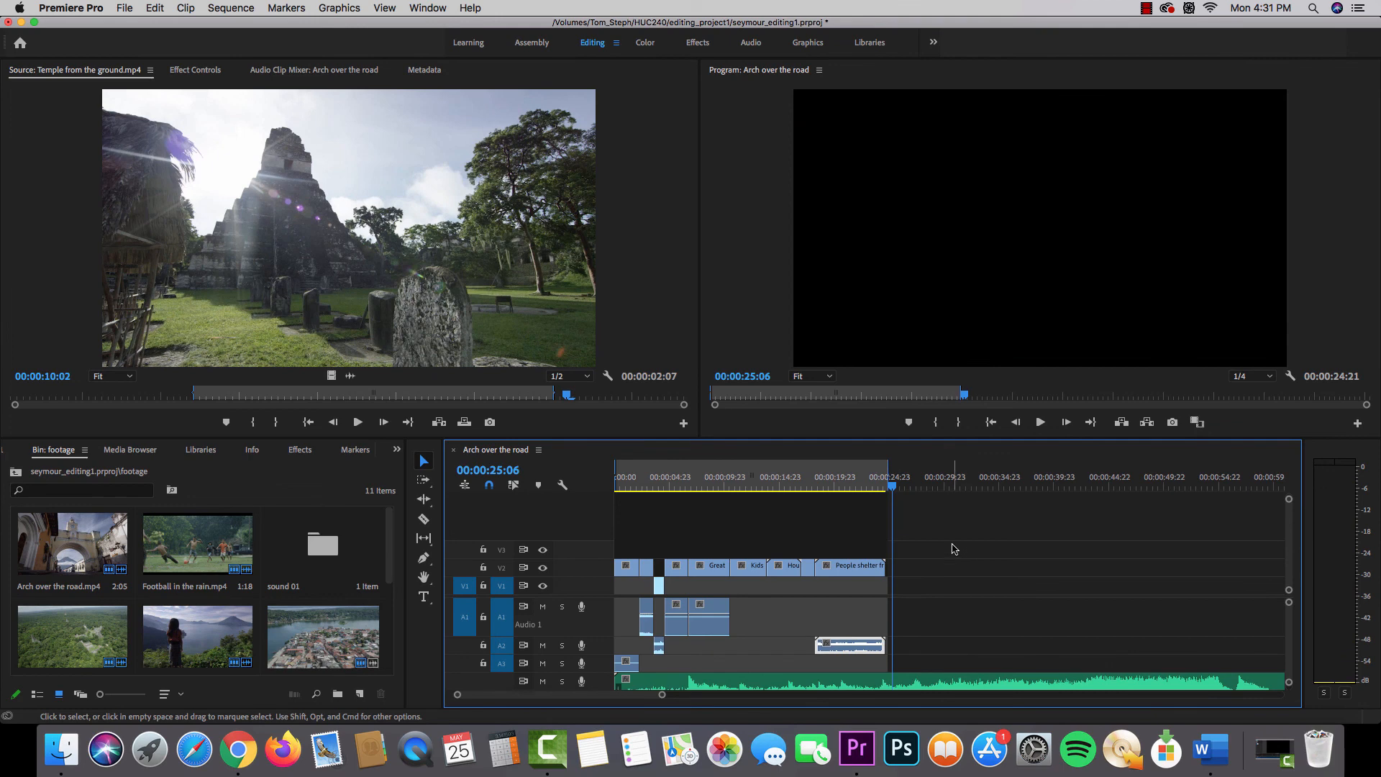